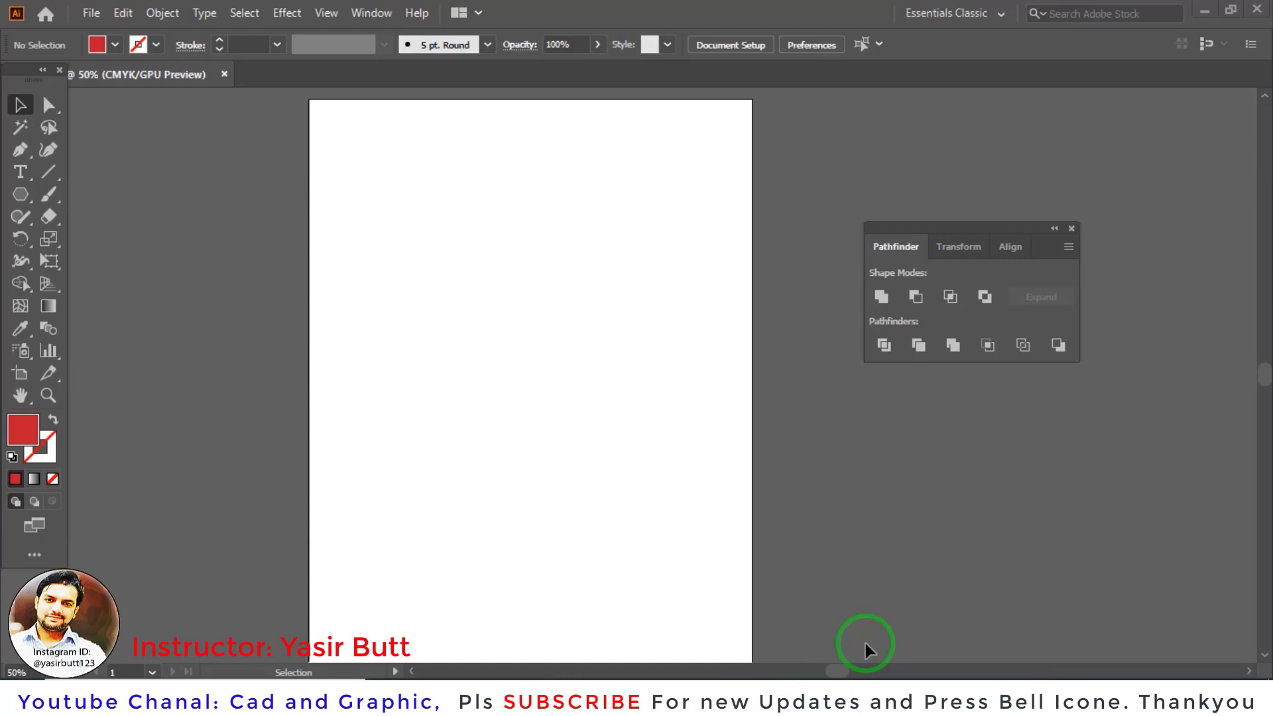
Step: Shift the Pathfinder panel slightly left and zoom in on the artboard
left_click_drag(967, 228, 955, 228)
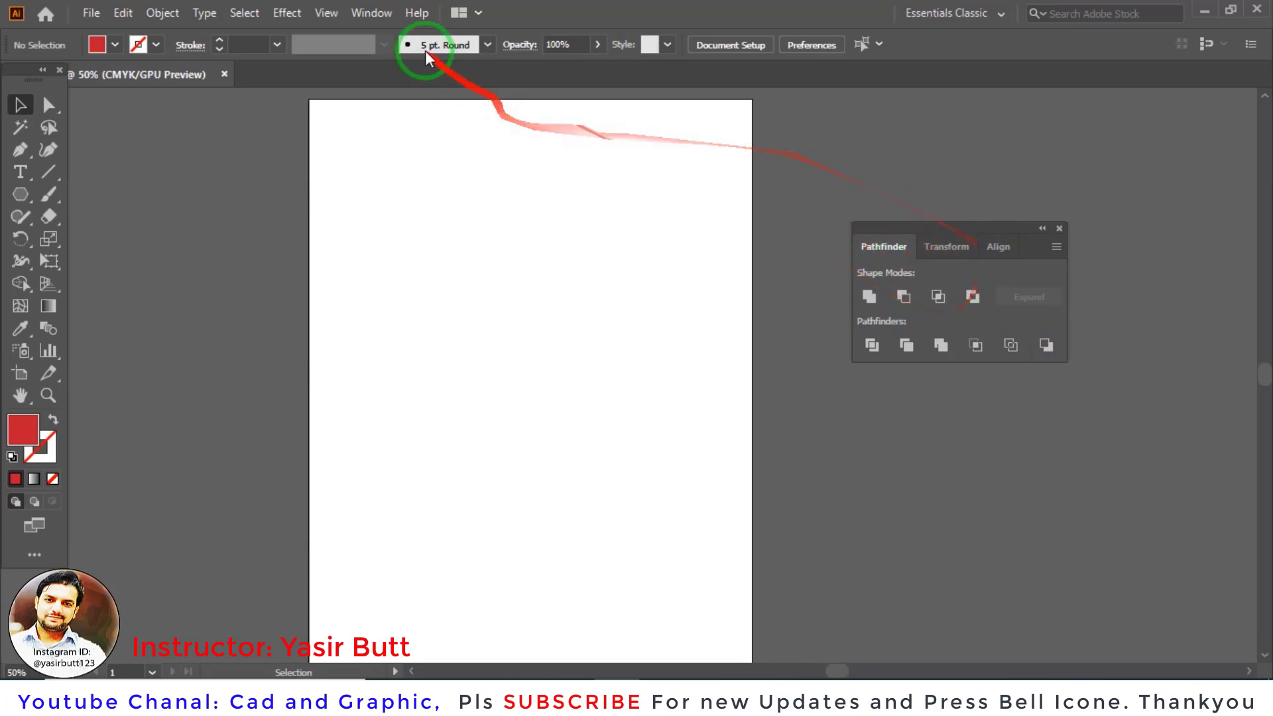
left_click(381, 18)
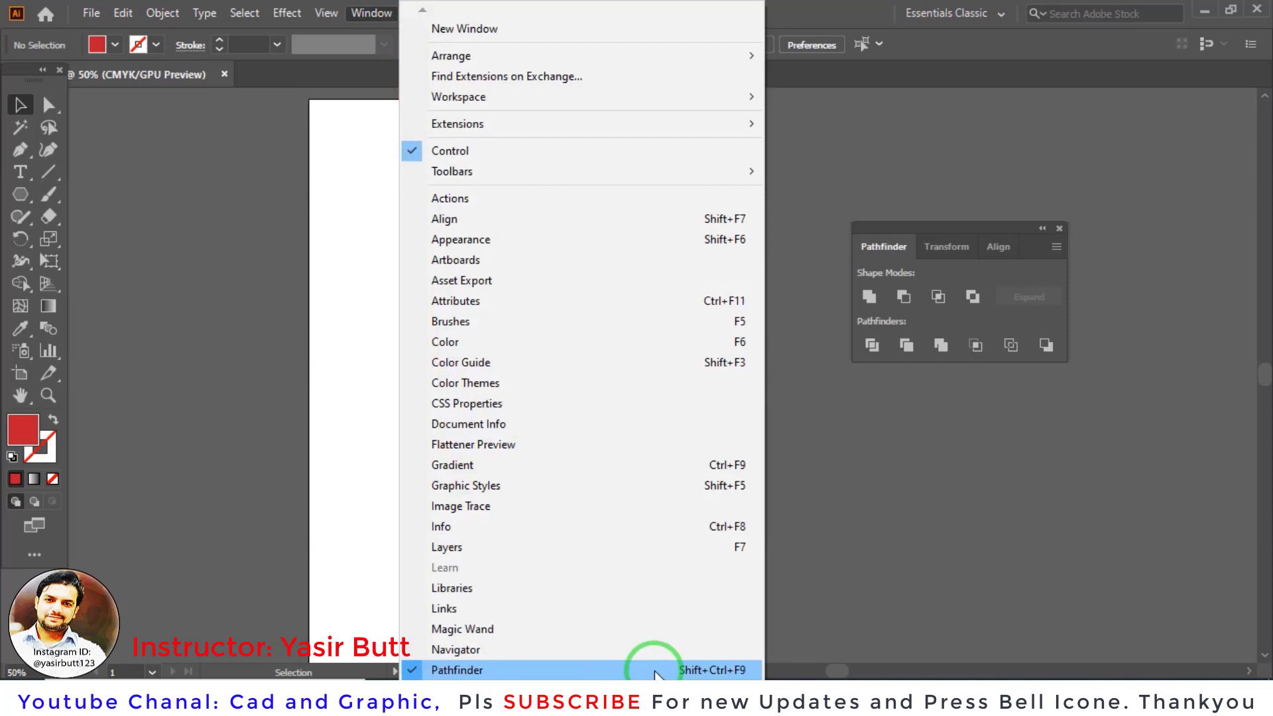
left_click(979, 232)
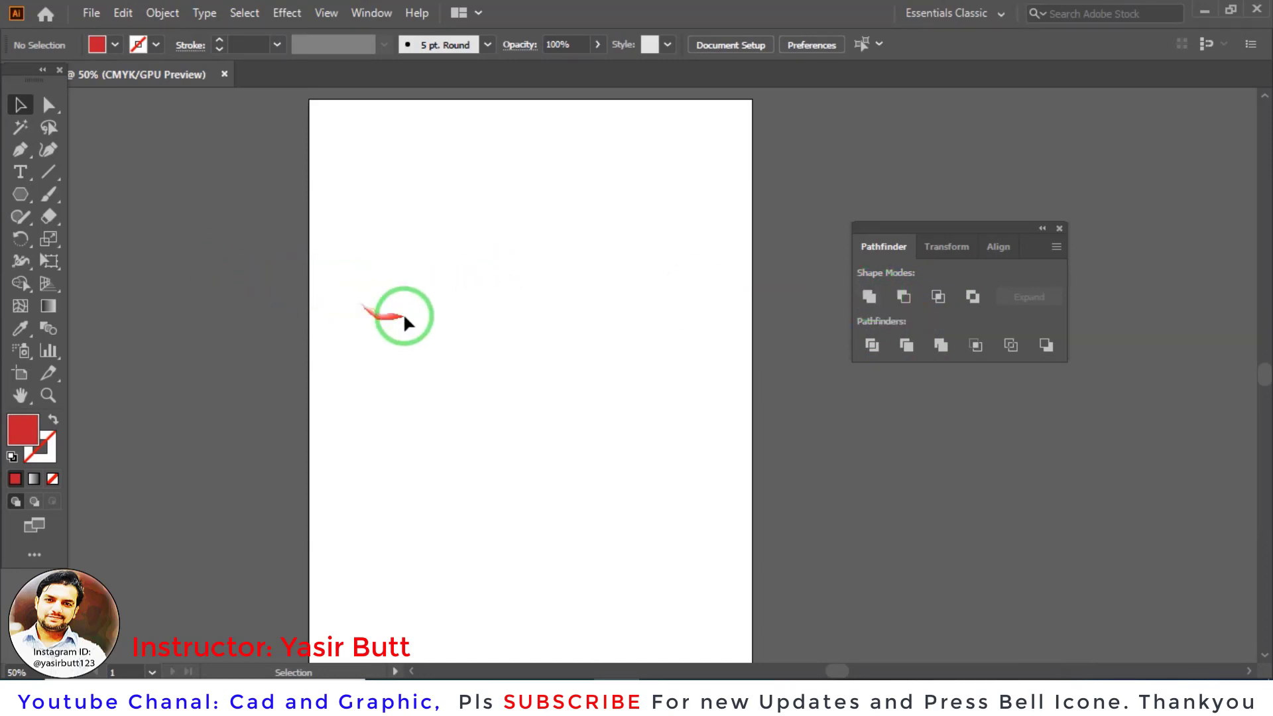
key("ctrl+1")
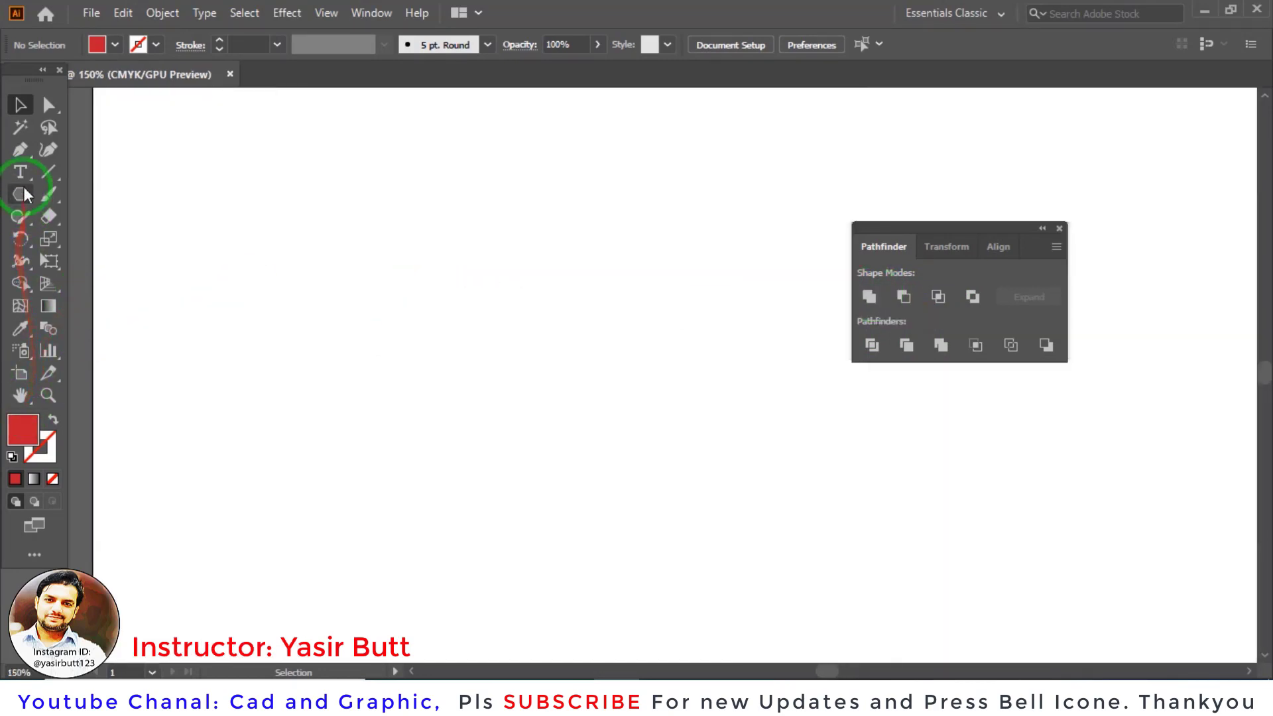
Step: Draw a red hexagon and place a level copy overlapping its right side
left_click(24, 193)
left_click(86, 260)
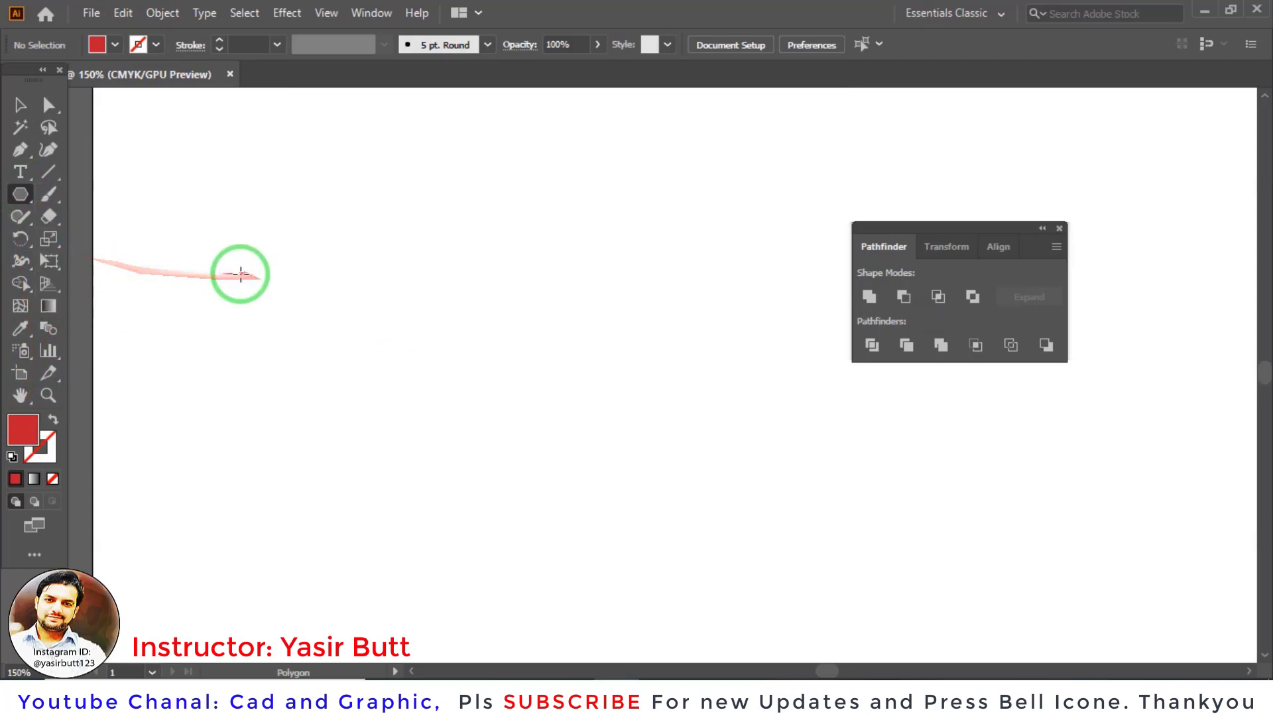
left_click_drag(238, 242, 296, 308)
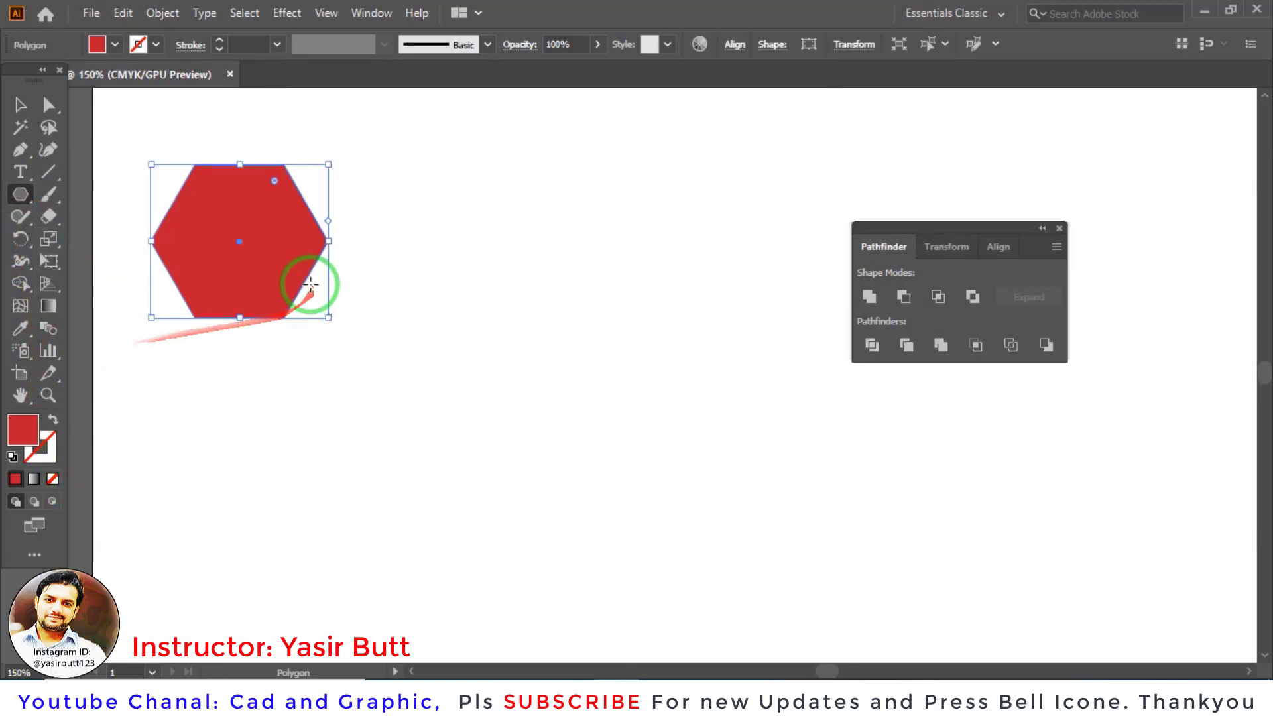
left_click(20, 105)
left_click_drag(176, 276, 284, 282)
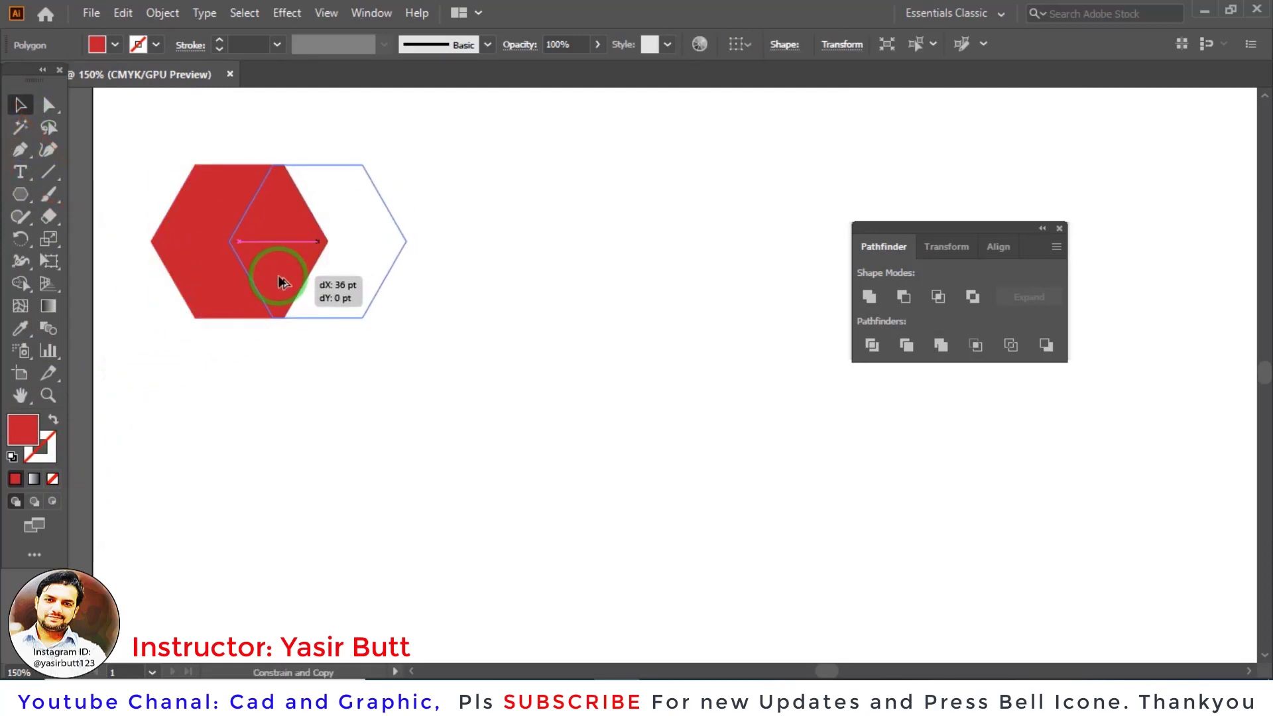
left_click_drag(283, 282, 288, 275)
left_click(439, 371)
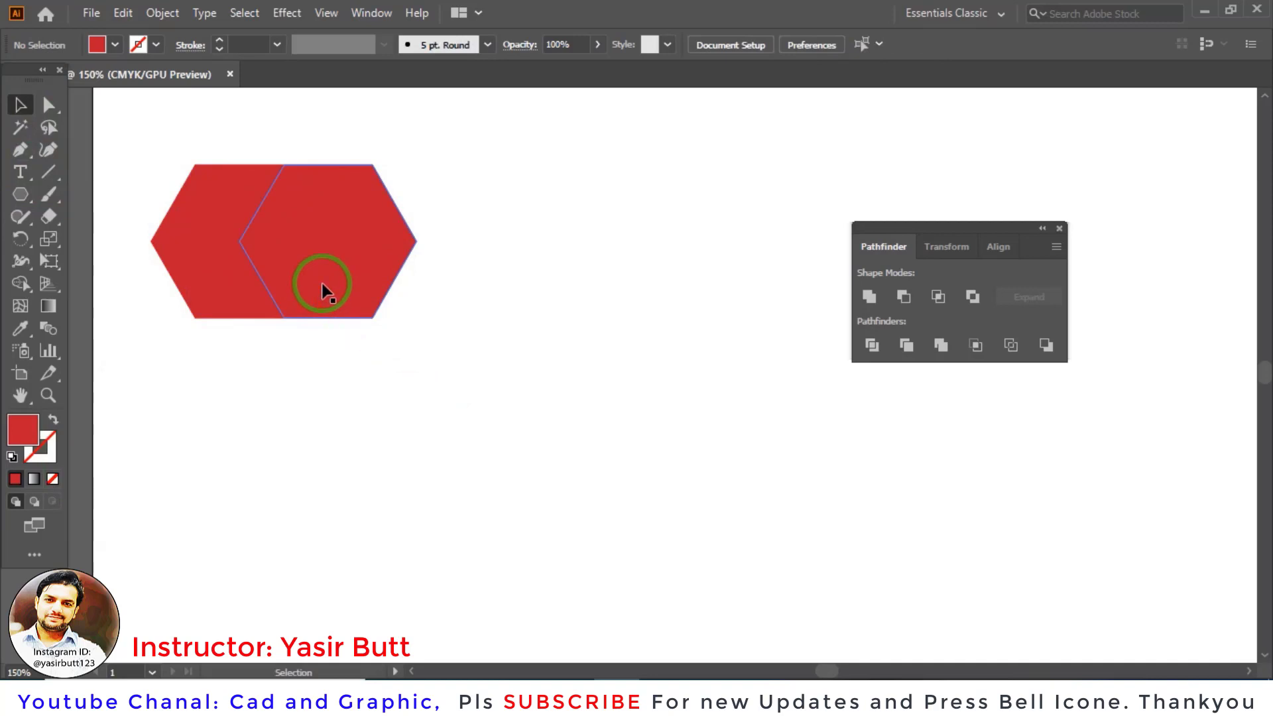
Step: Rotate the right hexagon slightly and shrink it, then select the large hexagon
left_click(340, 262)
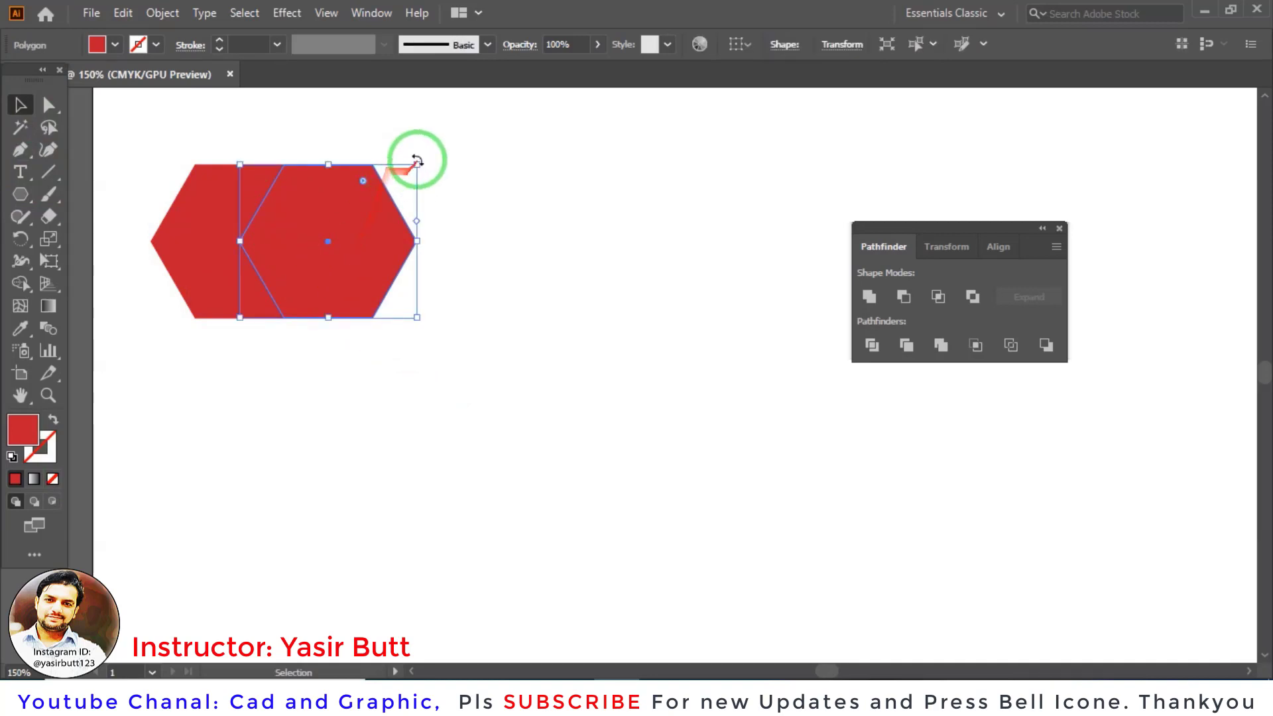
left_click_drag(428, 169, 508, 297)
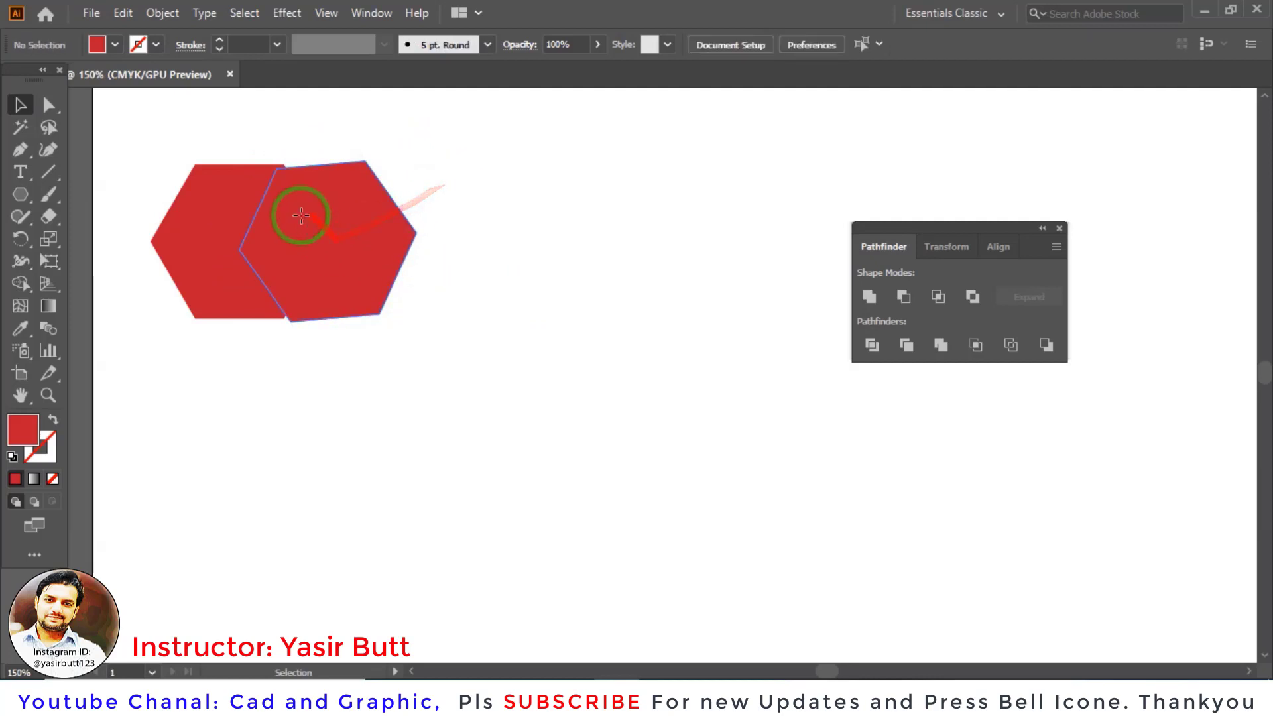
left_click_drag(439, 268, 398, 263)
left_click(446, 276)
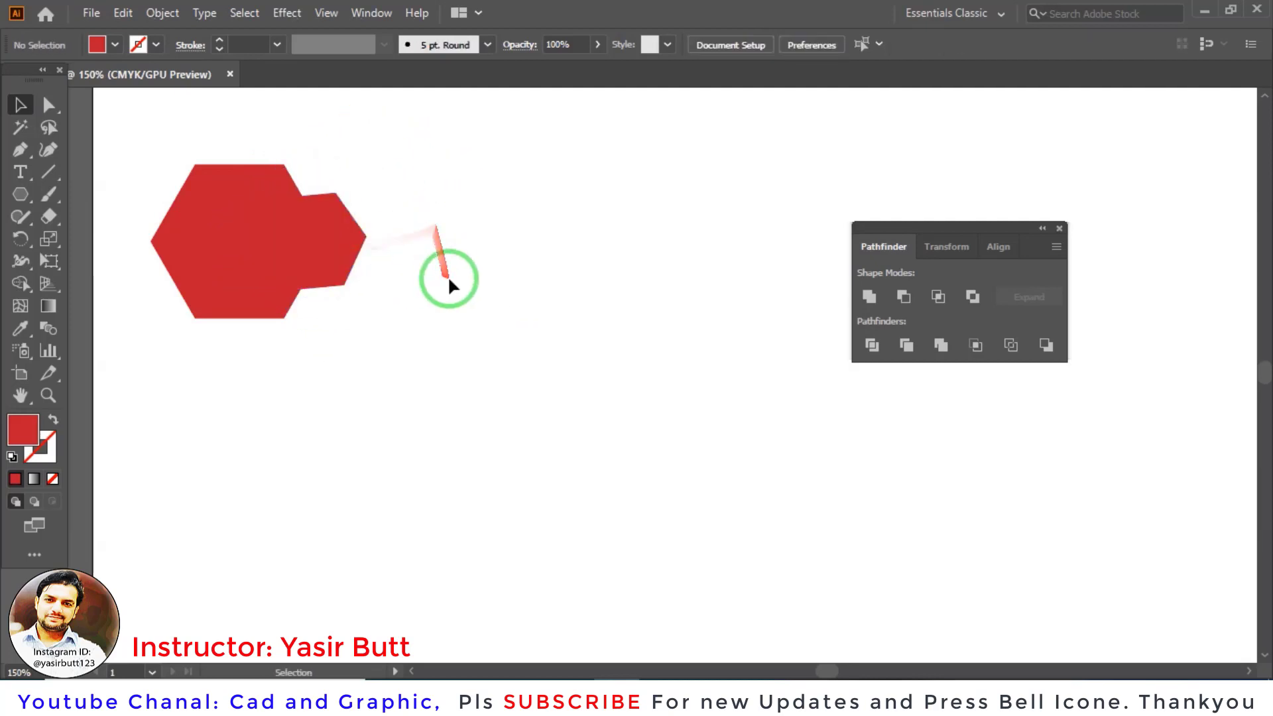
left_click_drag(424, 163, 148, 374)
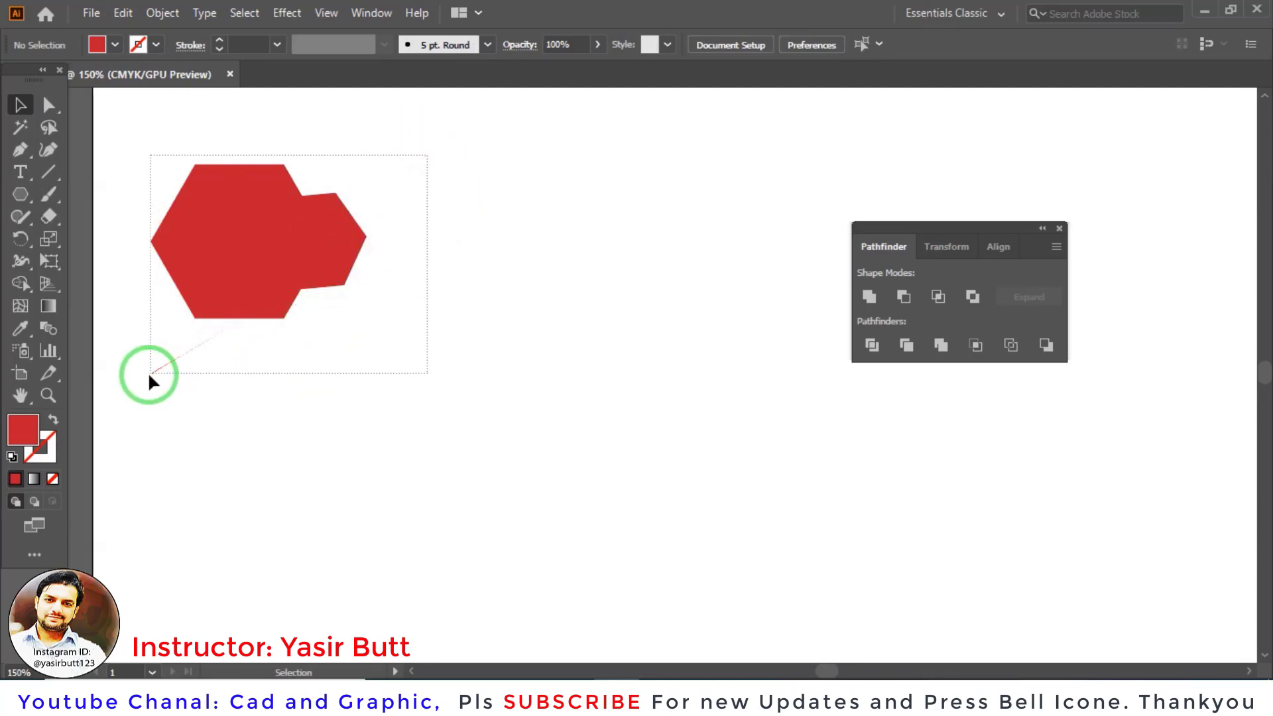
left_click(382, 371)
left_click(319, 212)
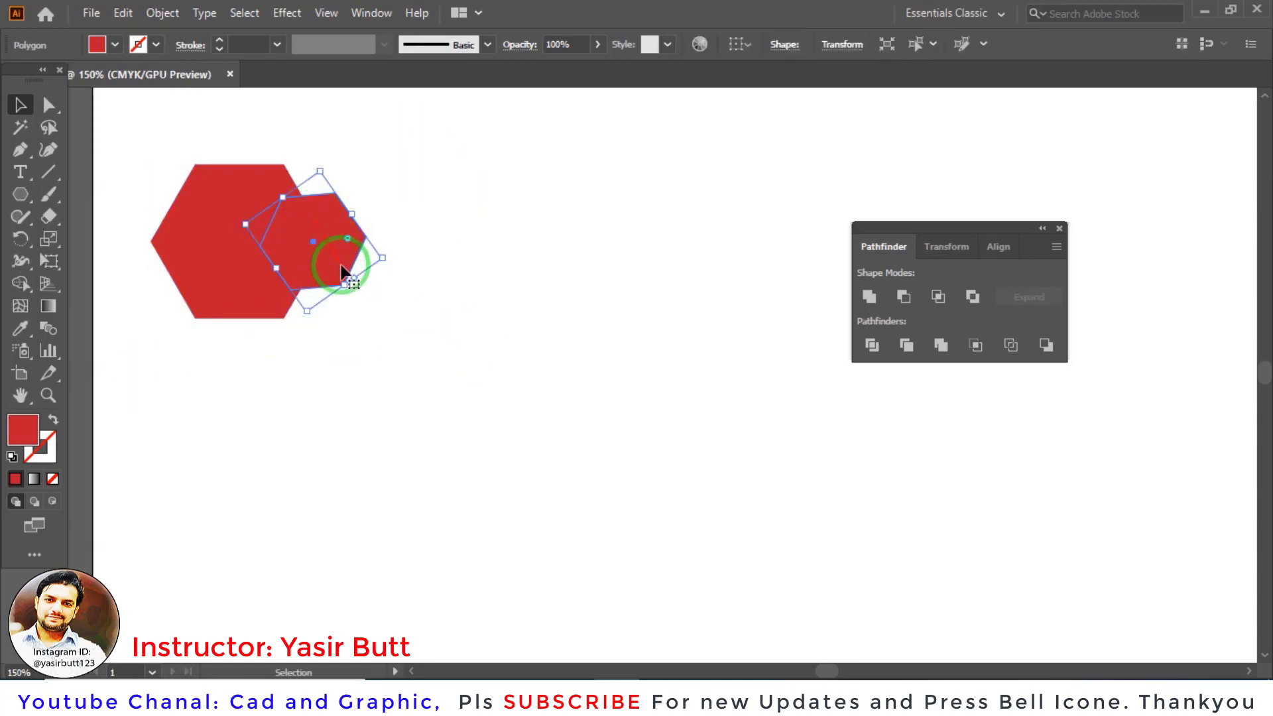
left_click(412, 333)
left_click(233, 210)
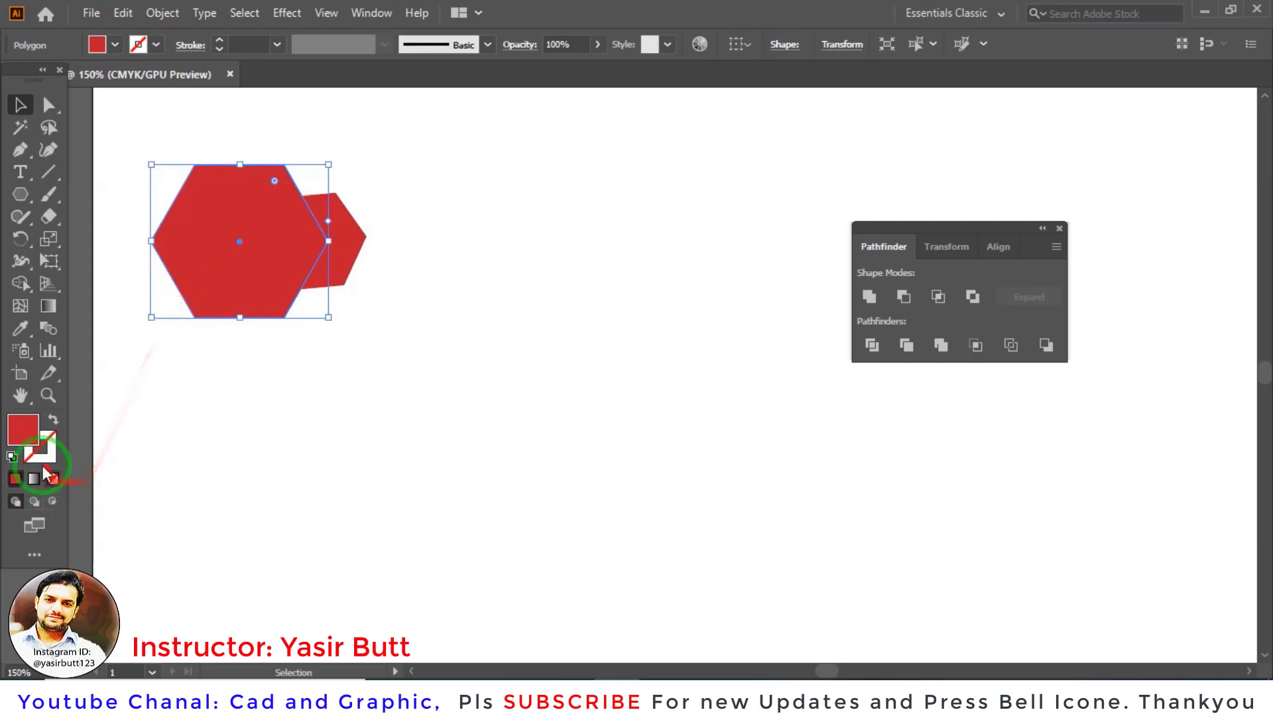
Step: Swap fill and stroke on both hexagons so they become red outlines
left_click(58, 417)
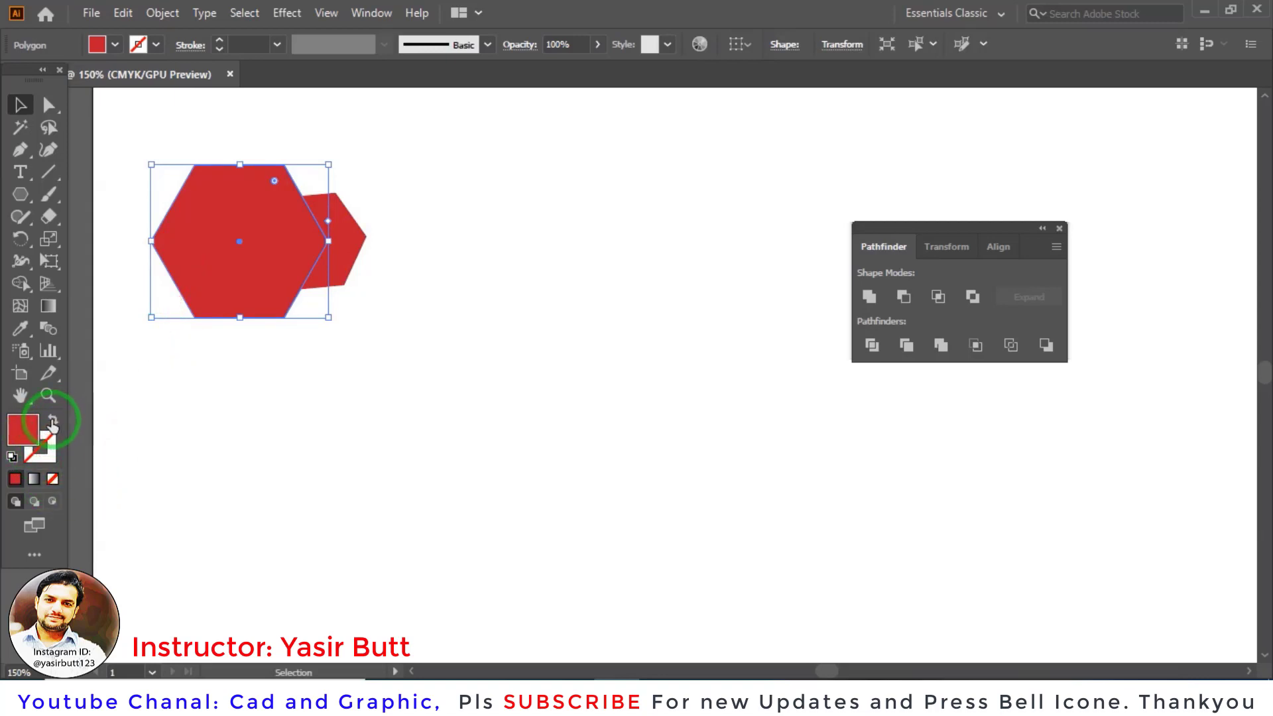
left_click(53, 423)
left_click(348, 249)
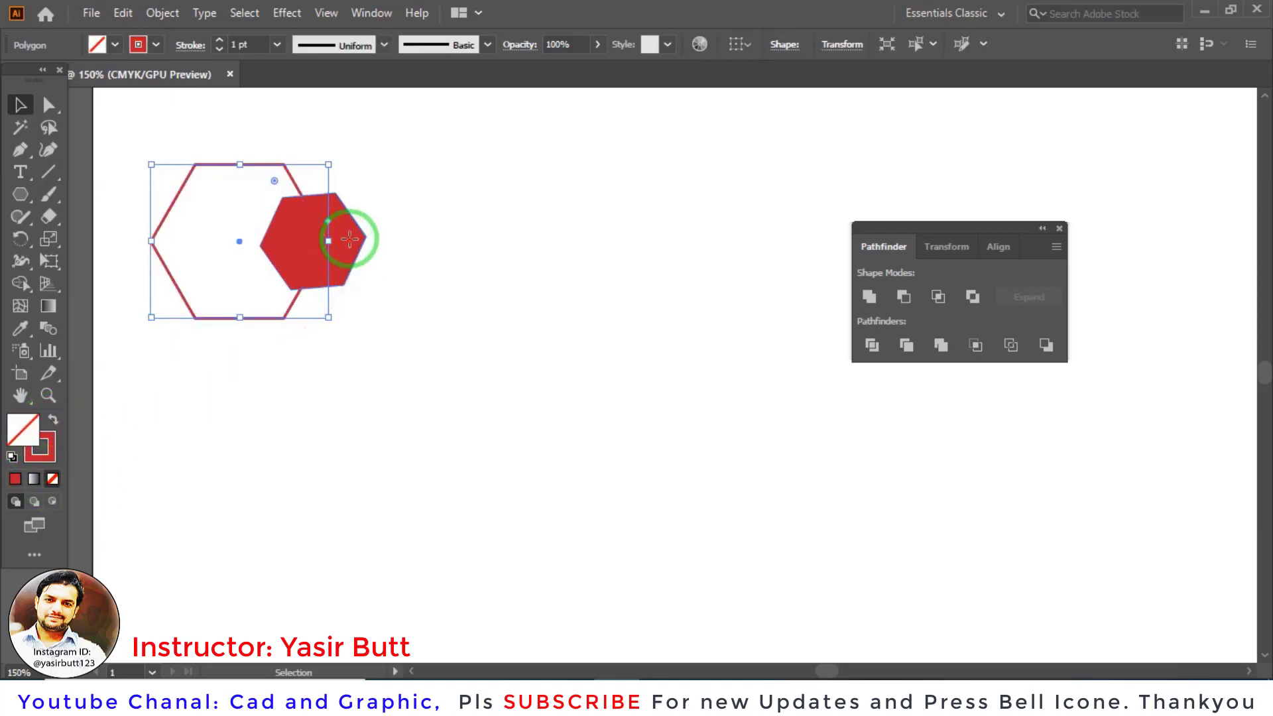
left_click(53, 419)
left_click(461, 375)
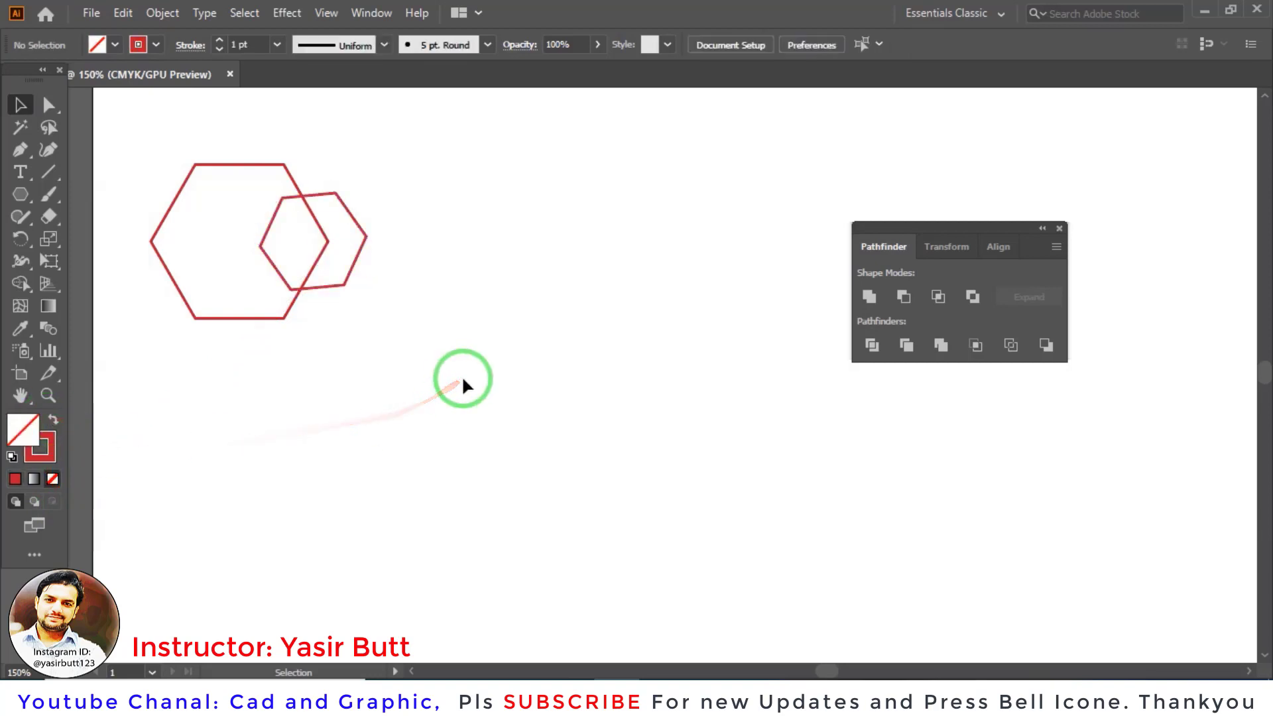
Step: Select both hexagon outlines and merge them with Pathfinder Unite
scroll(264, 246, "up", 2)
left_click_drag(256, 250, 406, 347)
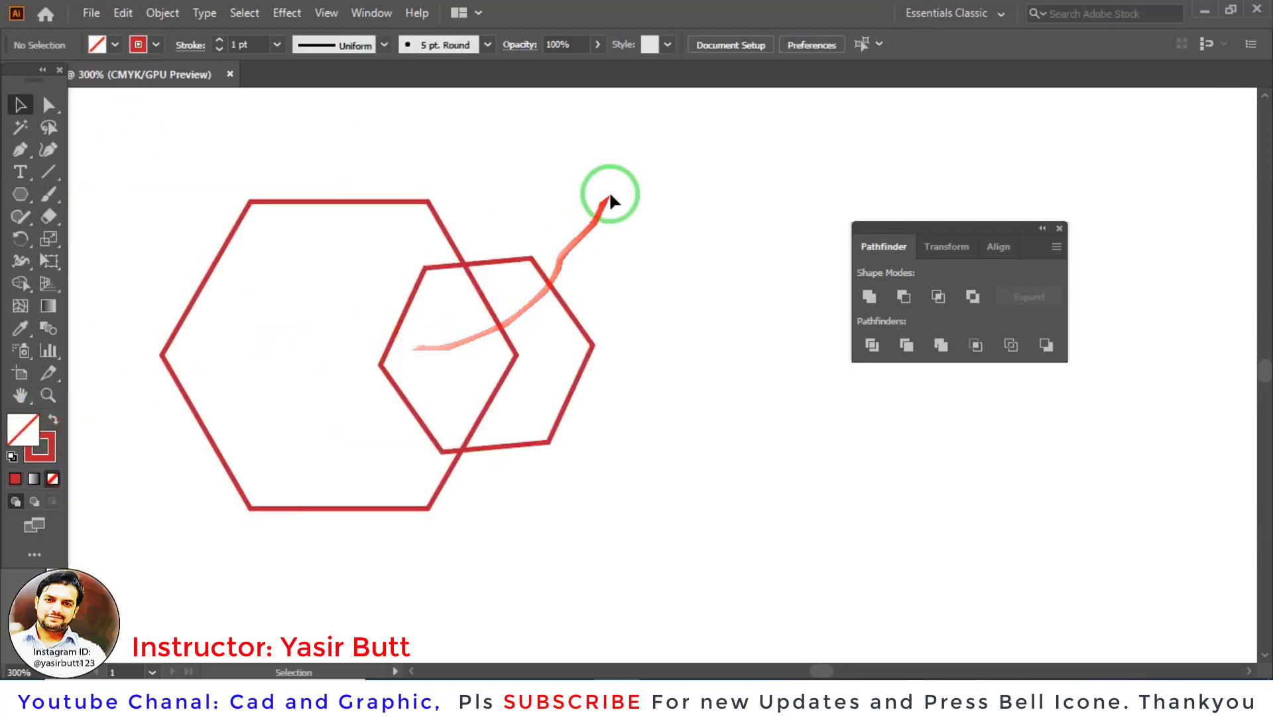
left_click_drag(123, 538, 125, 540)
left_click(1004, 696)
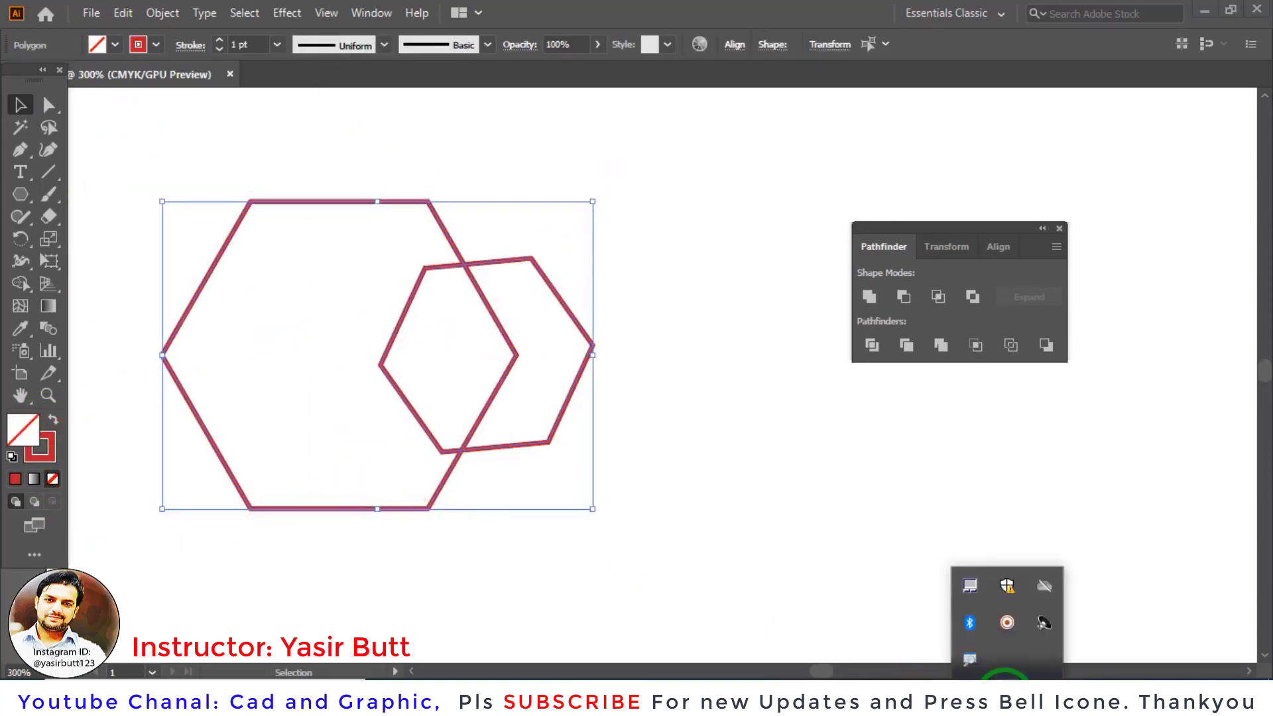
left_click(962, 226)
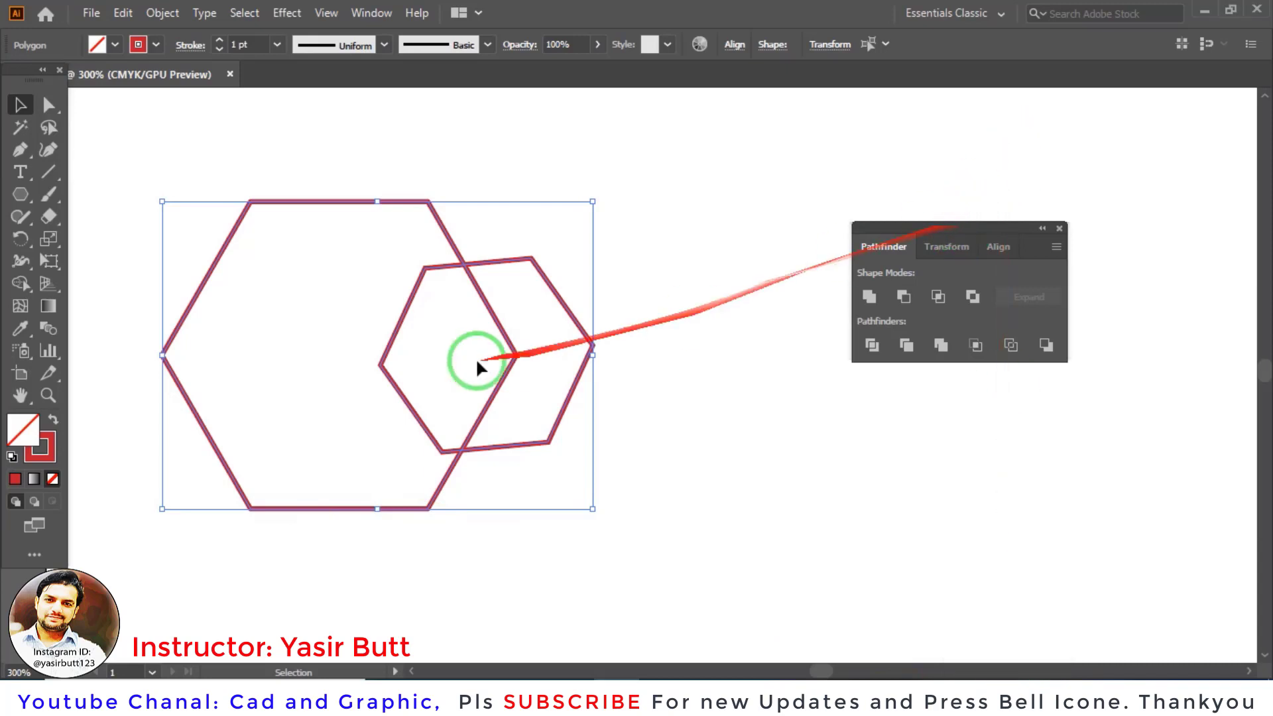
left_click(868, 296)
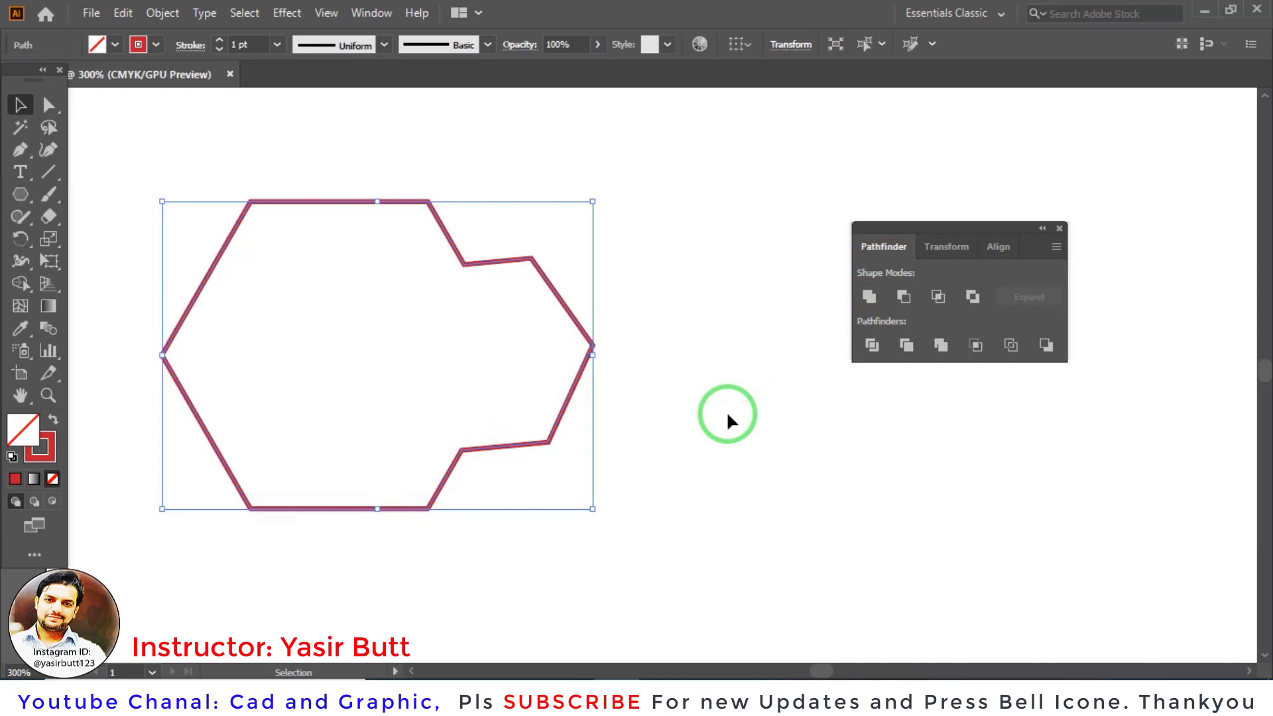
left_click(642, 410)
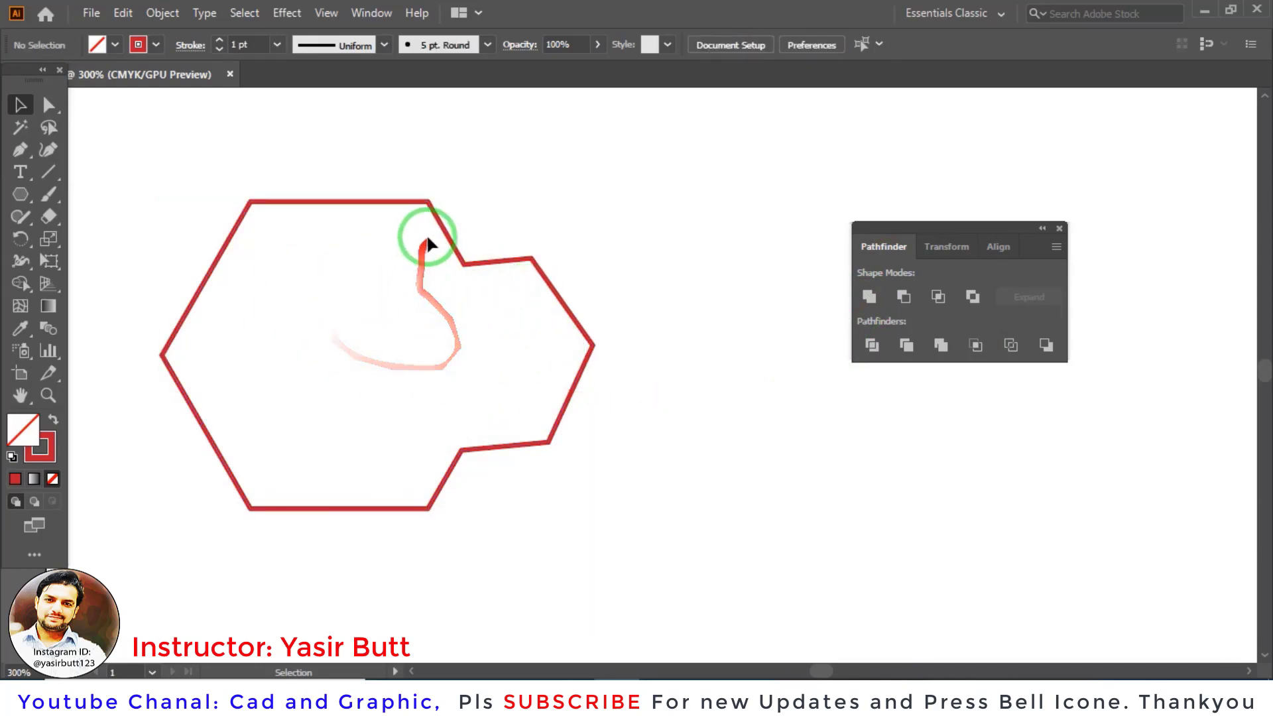
Step: Nudge the merged shape and give it a blue fill from the Swatches
mouse_move(428, 202)
left_mouse_down()
mouse_move(534, 173)
mouse_move(416, 177)
left_mouse_up()
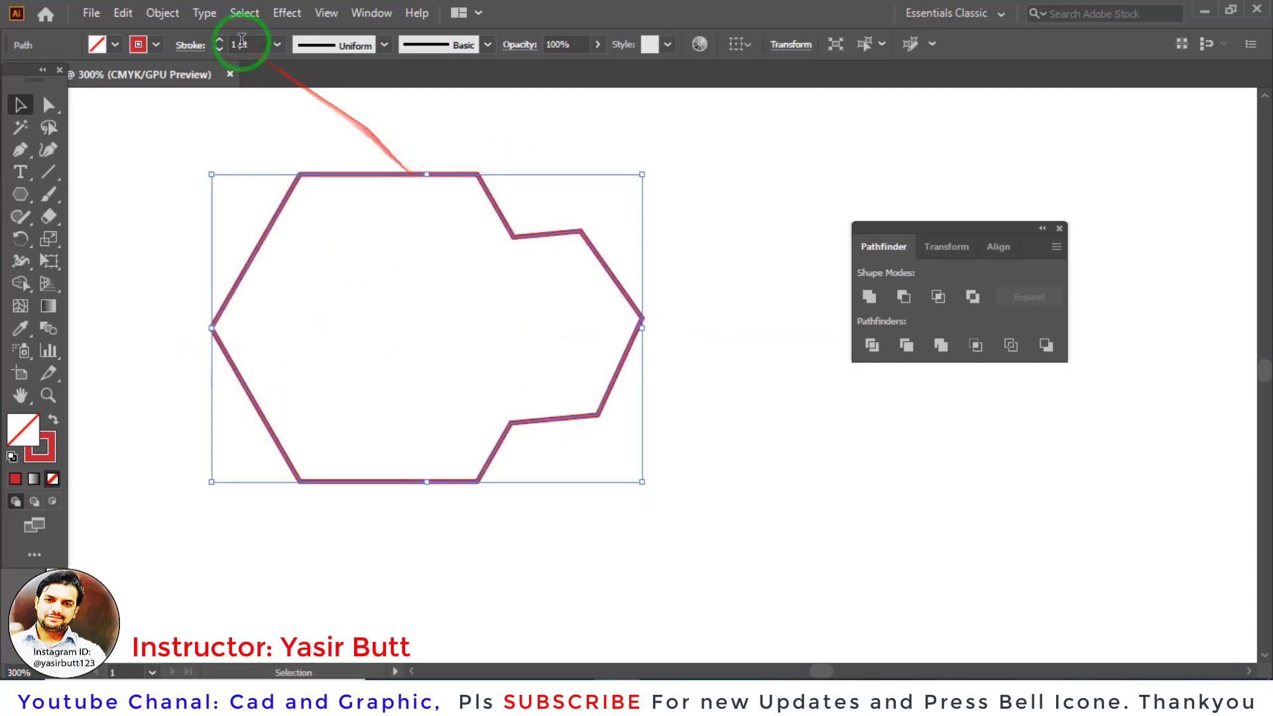
left_click(138, 45)
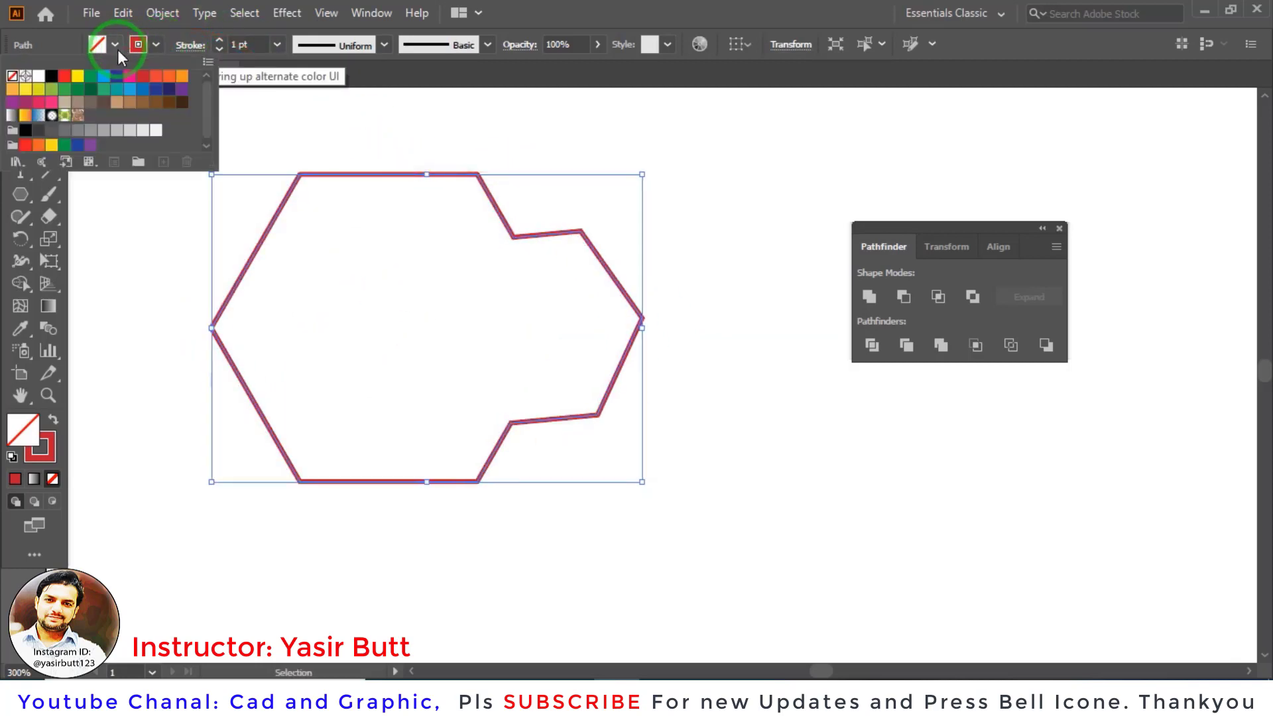
left_click(140, 90)
left_click_drag(449, 263, 487, 333)
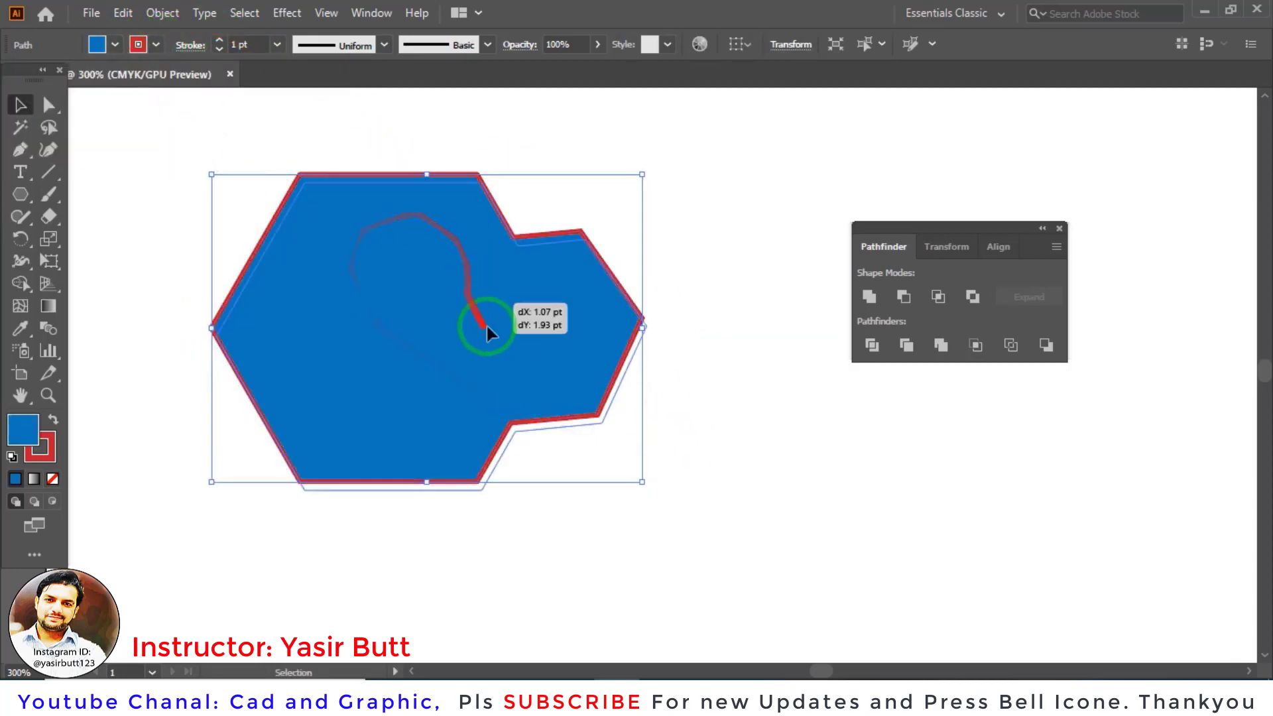
mouse_move(485, 382)
left_mouse_down()
mouse_move(400, 233)
mouse_move(401, 329)
left_mouse_up()
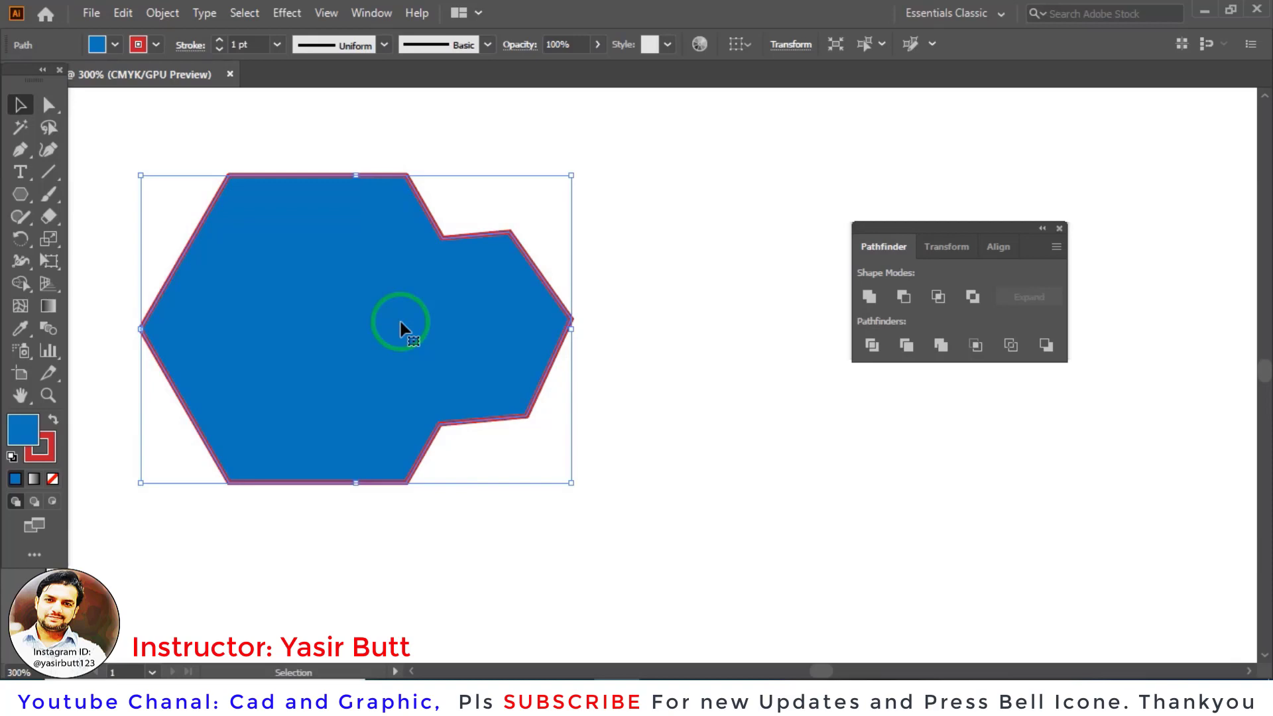
Step: Delete the blue merged shape and draw a small circle near the top-left
key("Delete")
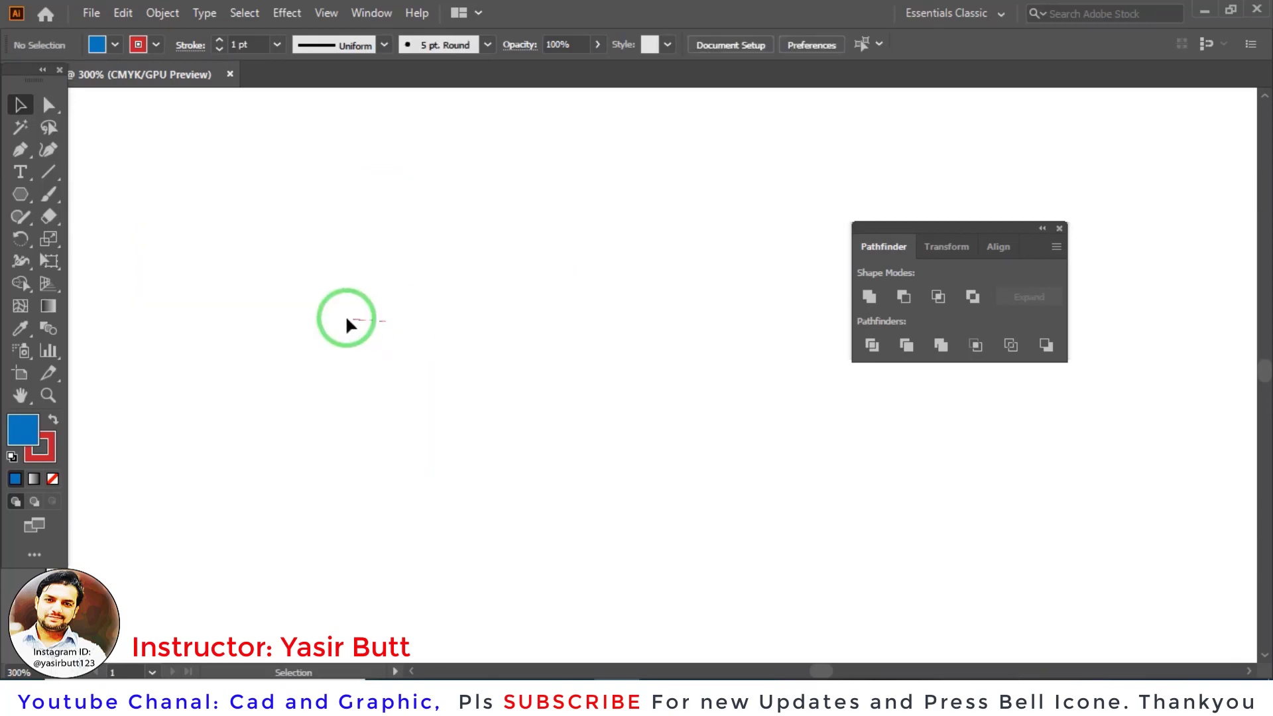
left_click(20, 194)
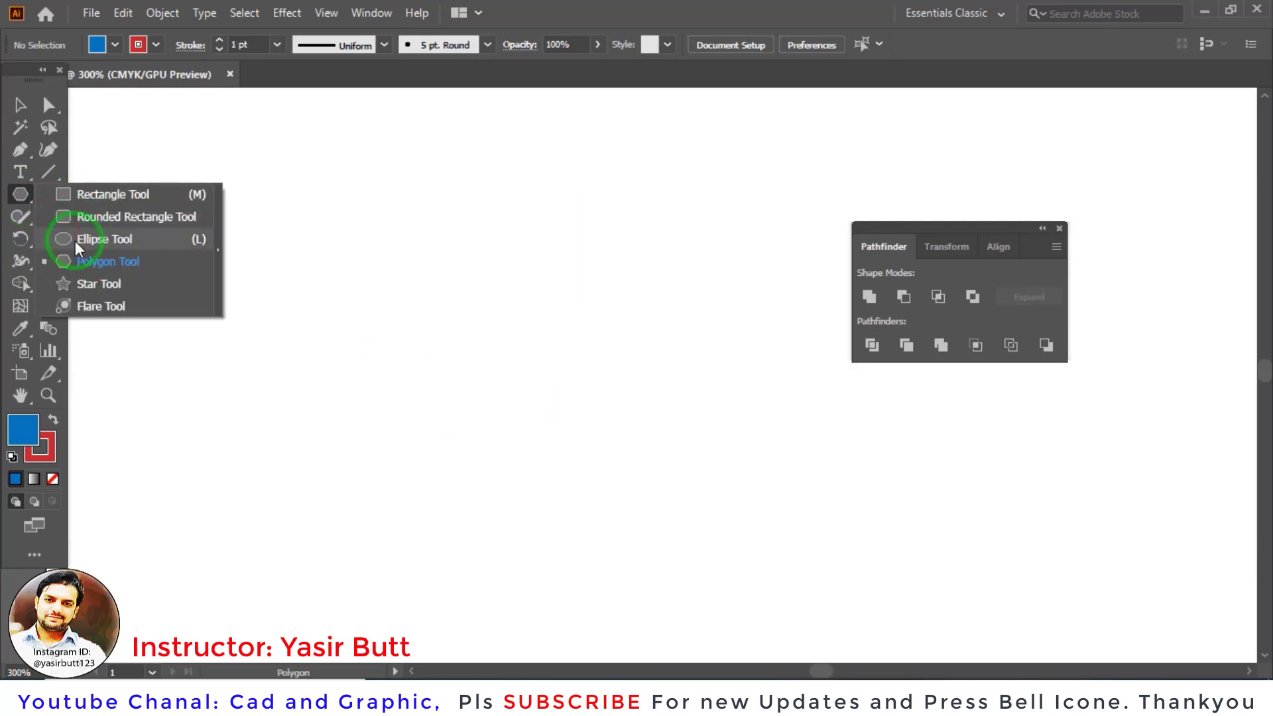
left_click(74, 240)
left_click_drag(260, 192, 303, 234)
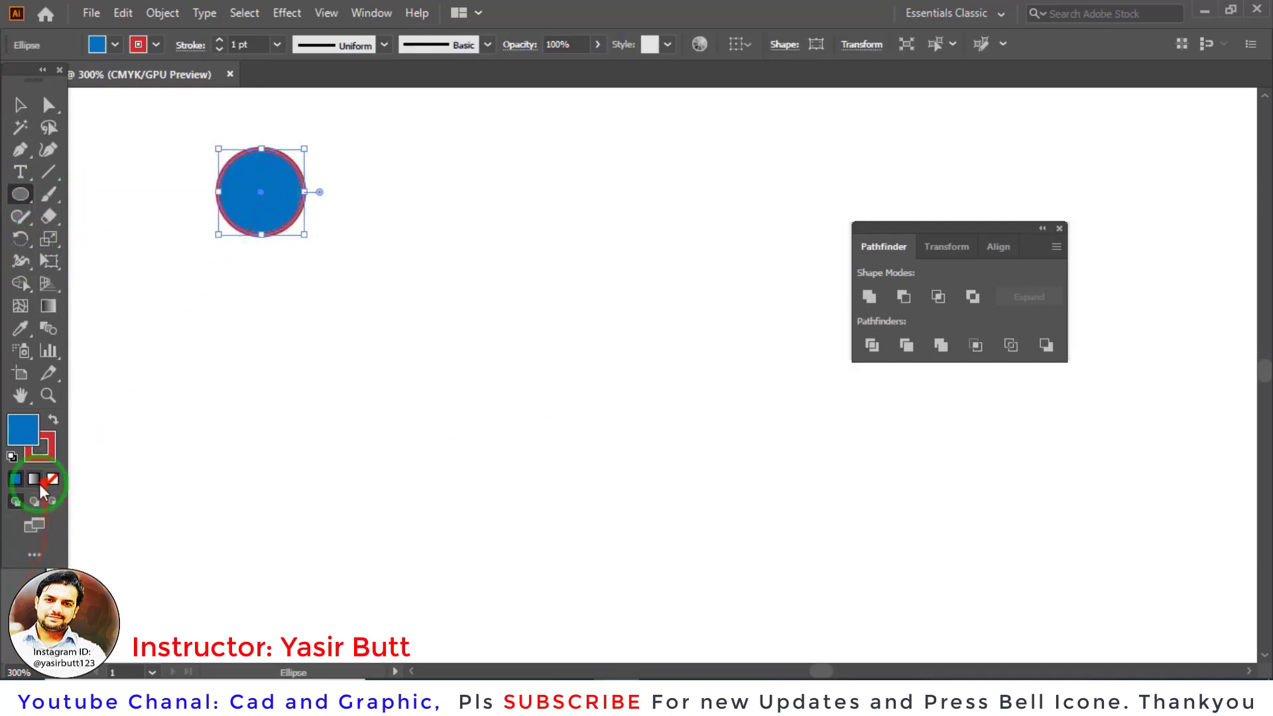
Step: Set the circle's stroke to None, removing its red outline
left_click(51, 452)
left_click(51, 452)
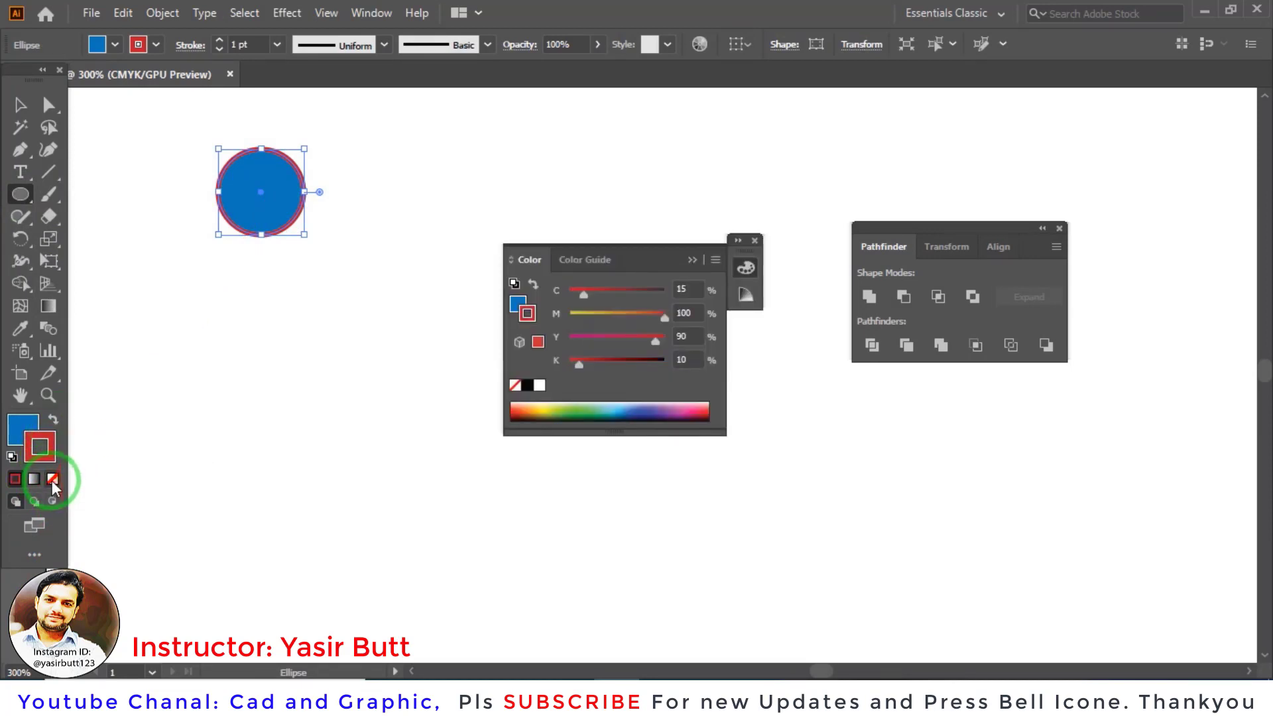
left_click(52, 478)
left_click(23, 428)
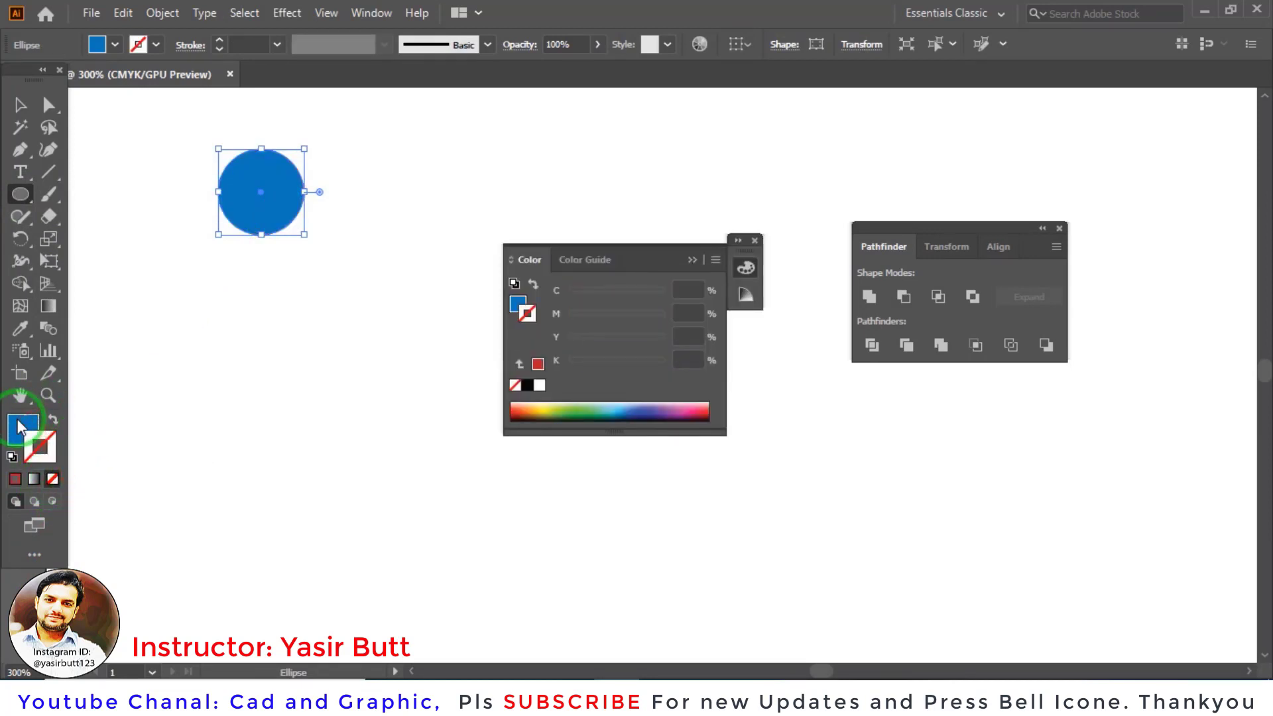
left_click(692, 259)
left_click(757, 242)
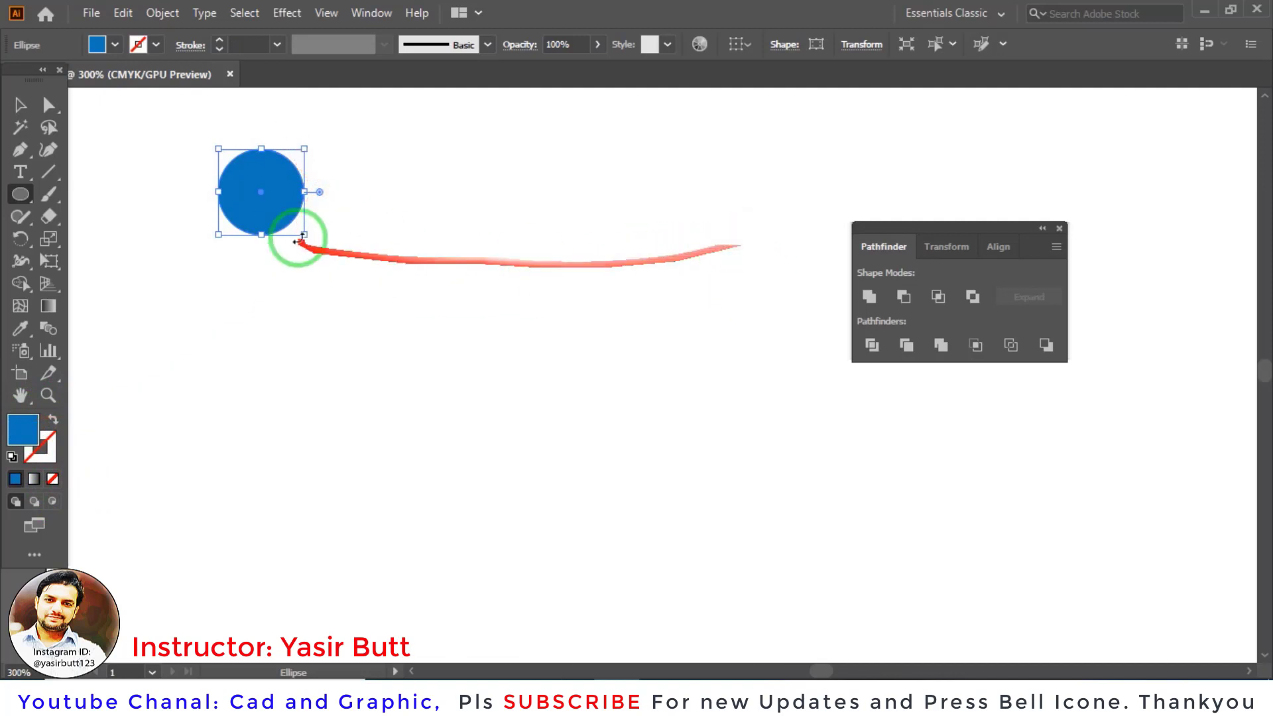
Step: Copy the blue circle several times, resizing and arranging the copies into an overlapping cluster
left_click(22, 106)
left_click_drag(287, 202, 370, 312)
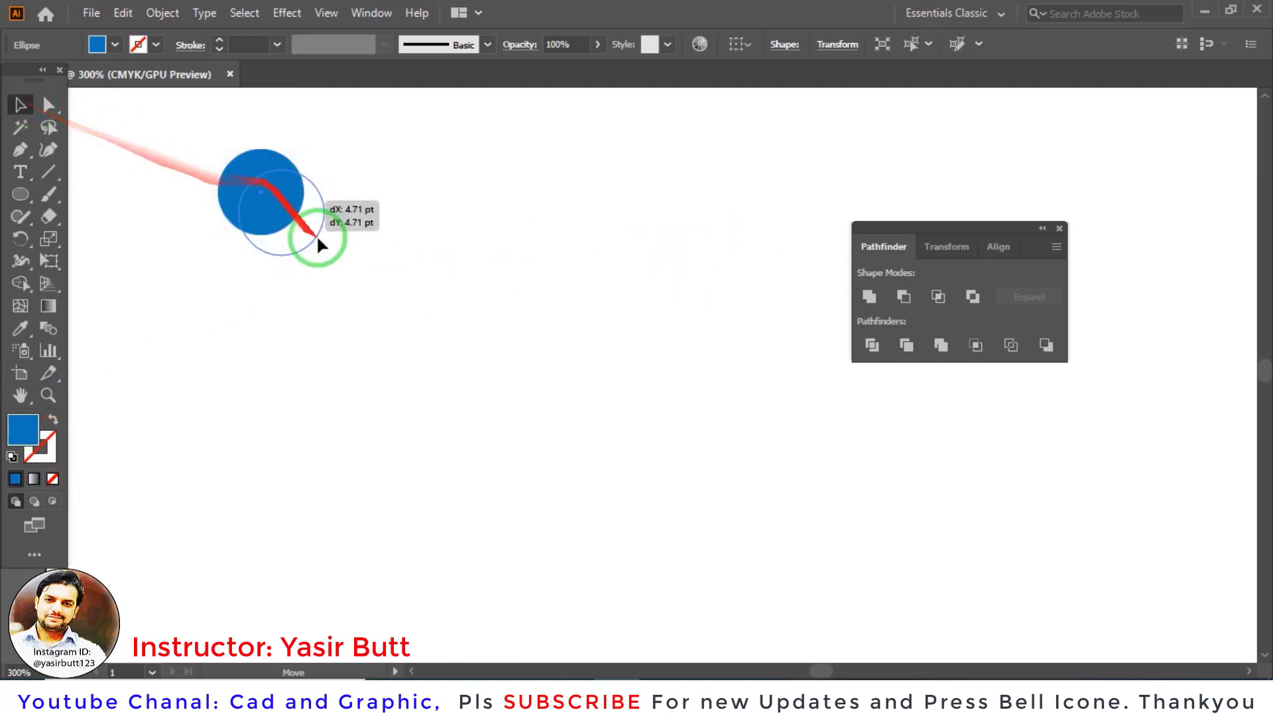
scroll(369, 309, "up", 3)
mouse_move(288, 339)
left_mouse_down()
mouse_move(419, 283)
mouse_move(522, 396)
mouse_move(493, 406)
left_mouse_up()
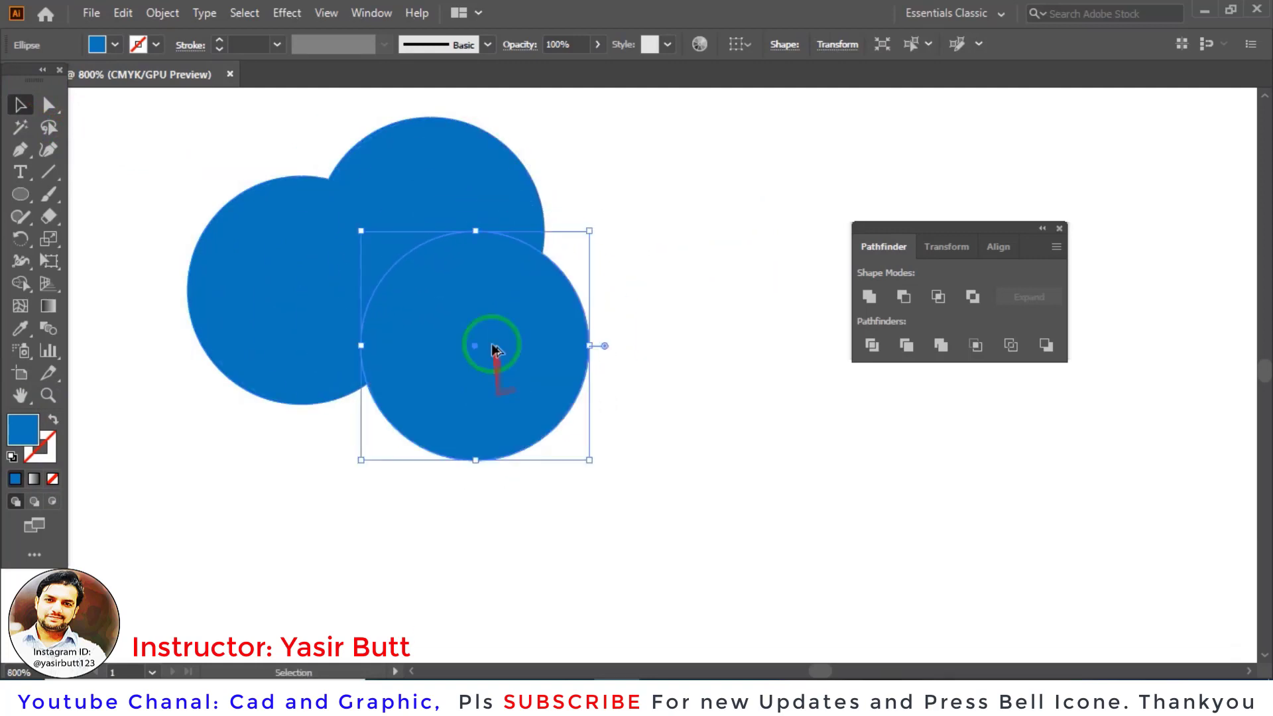
left_click_drag(587, 462, 548, 419)
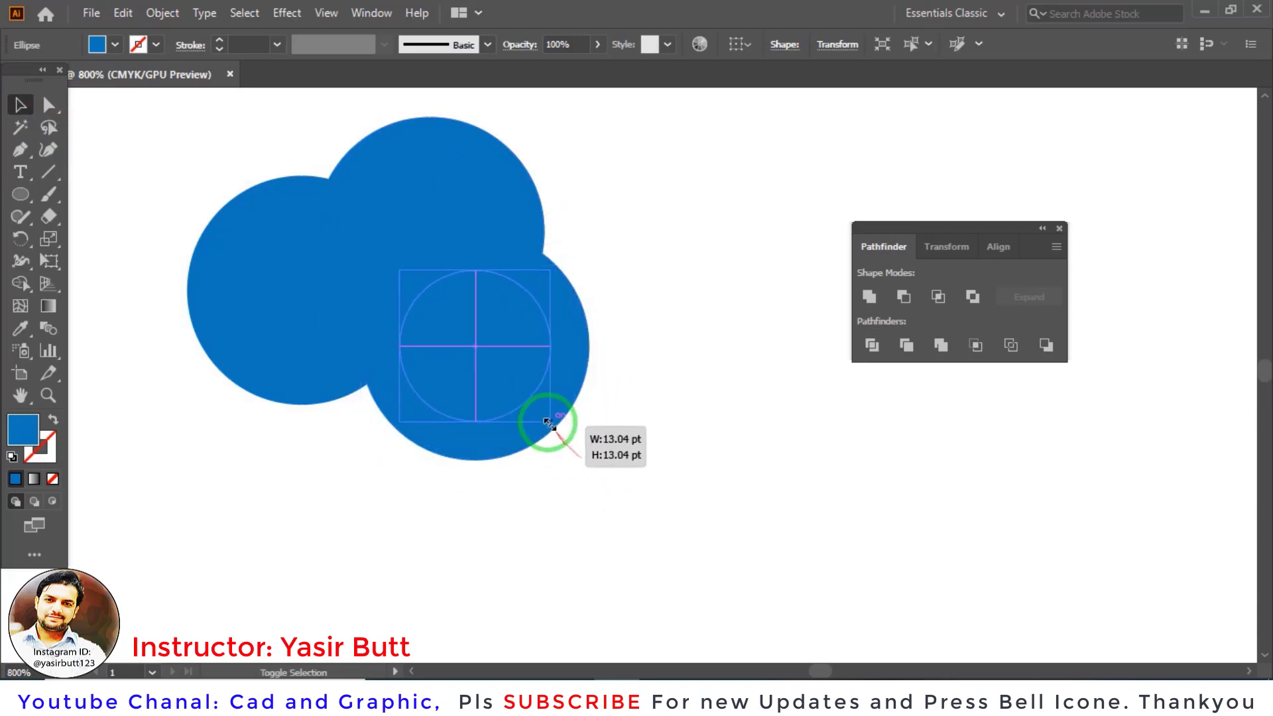
left_click(469, 166)
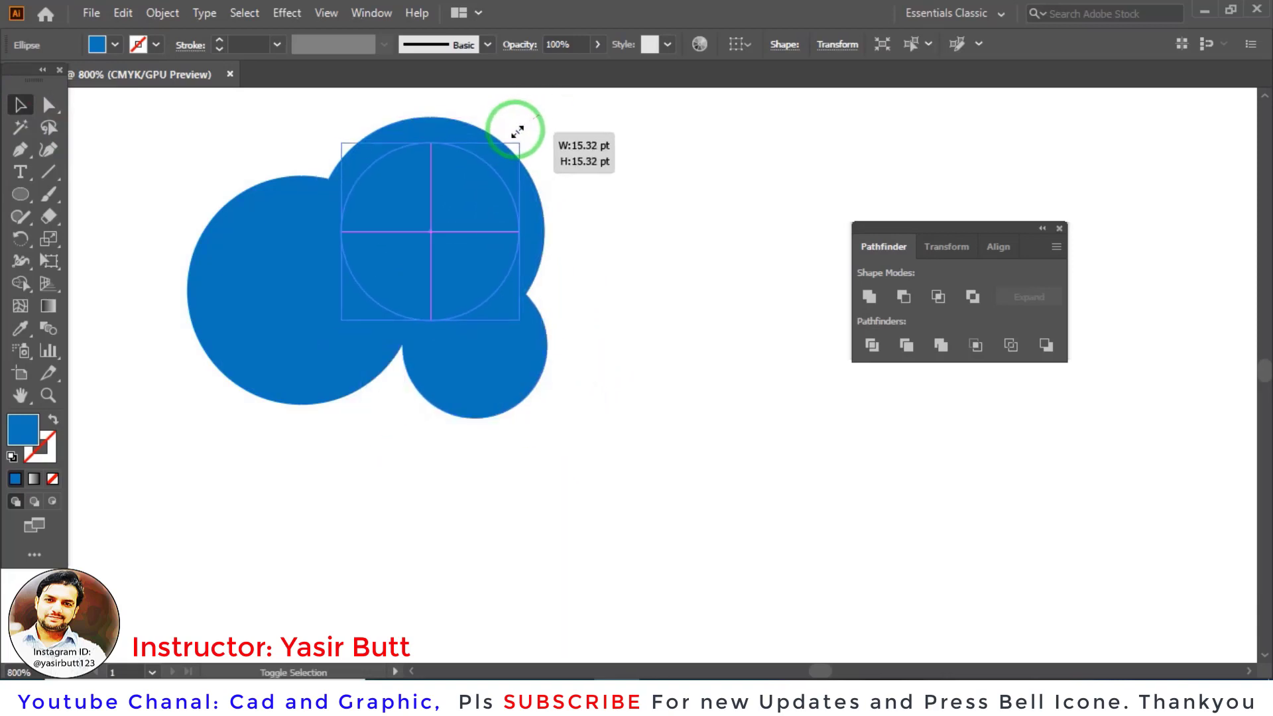
left_click_drag(542, 117, 496, 164)
left_click_drag(446, 225, 417, 218)
mouse_move(490, 369)
left_mouse_down()
mouse_move(510, 281)
mouse_move(368, 434)
mouse_move(486, 384)
mouse_move(327, 322)
mouse_move(175, 599)
mouse_move(499, 352)
left_mouse_up()
Step: Move the lower-left circle into the cloud and add copies to the right and lower right
left_click_drag(189, 593, 508, 415)
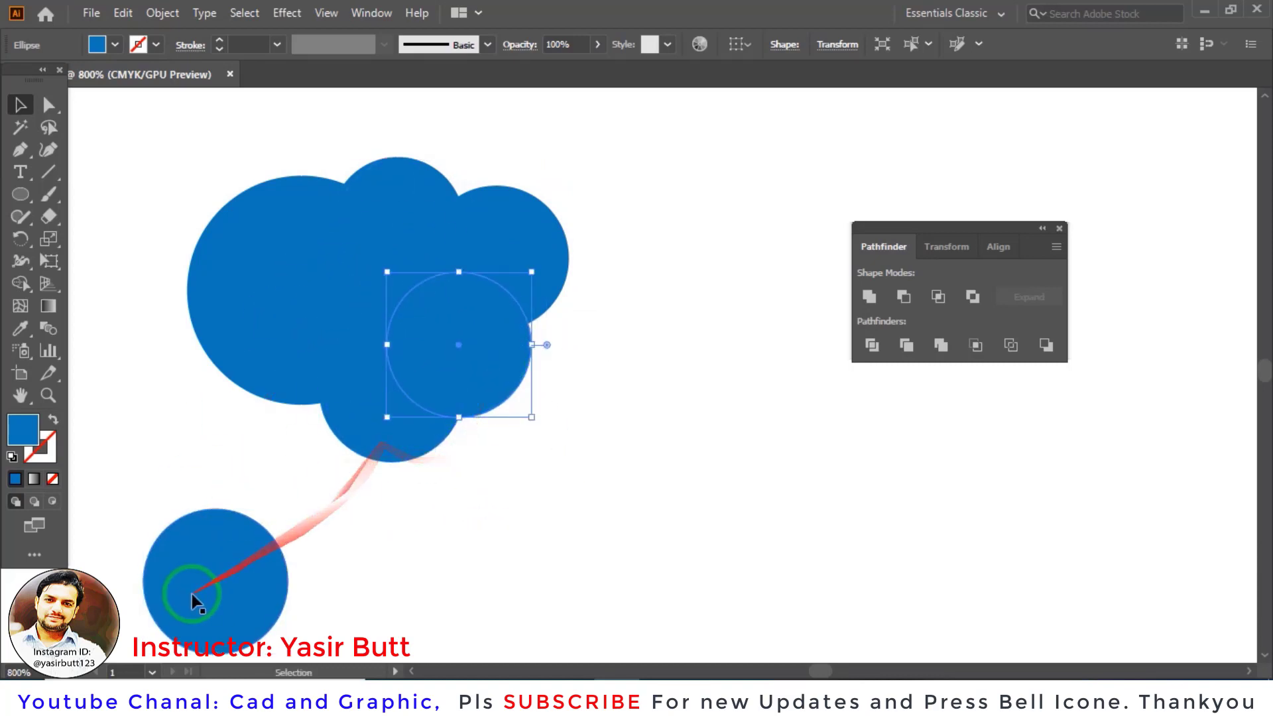
mouse_move(577, 387)
left_mouse_down()
mouse_move(631, 285)
mouse_move(578, 189)
mouse_move(527, 189)
mouse_move(496, 151)
left_mouse_up()
left_click(686, 258)
mouse_move(634, 221)
left_mouse_down()
mouse_move(690, 231)
mouse_move(722, 219)
left_mouse_up()
left_click(773, 344)
scroll(666, 438, "down", 1)
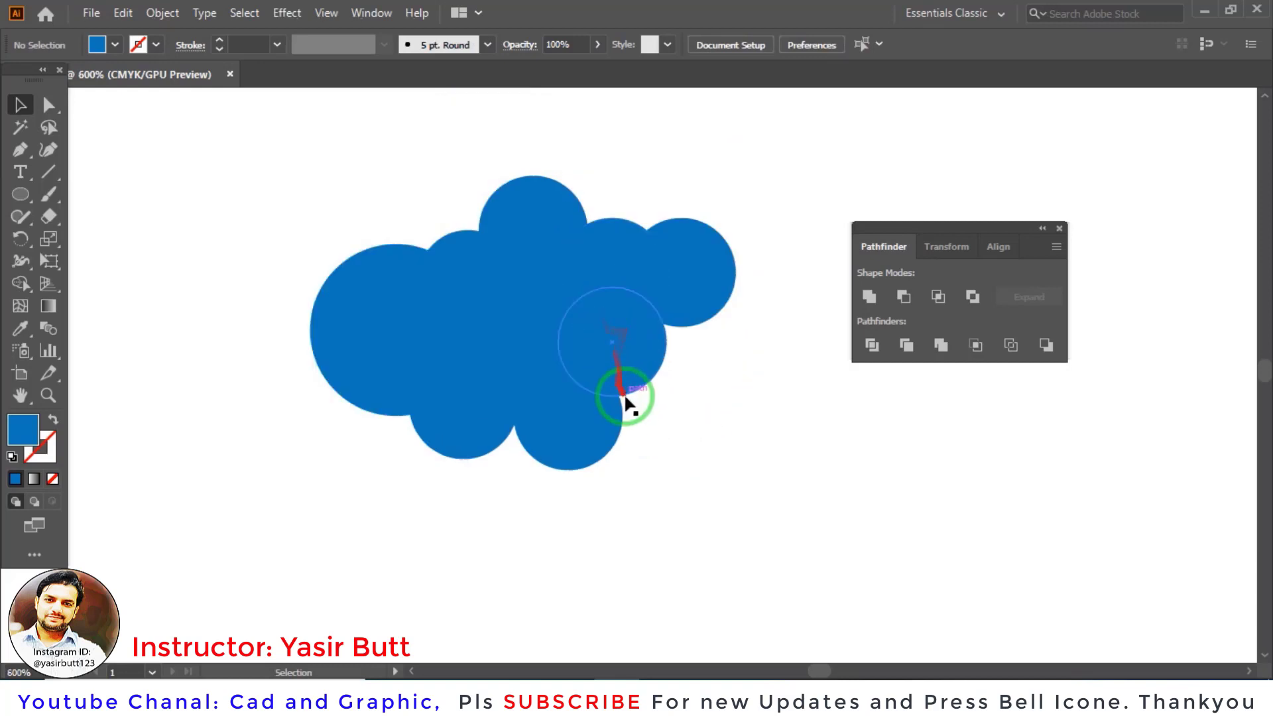
left_click_drag(603, 319, 643, 446)
left_click(786, 431)
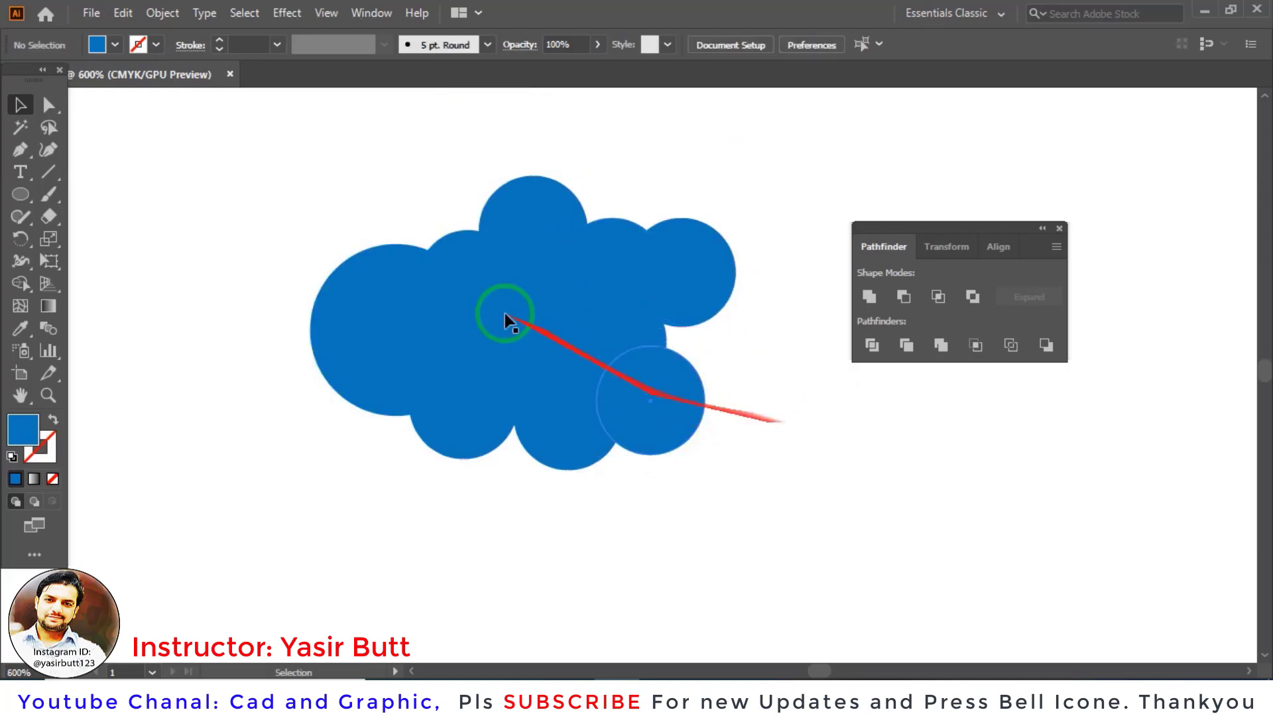
scroll(512, 293, "down", 1)
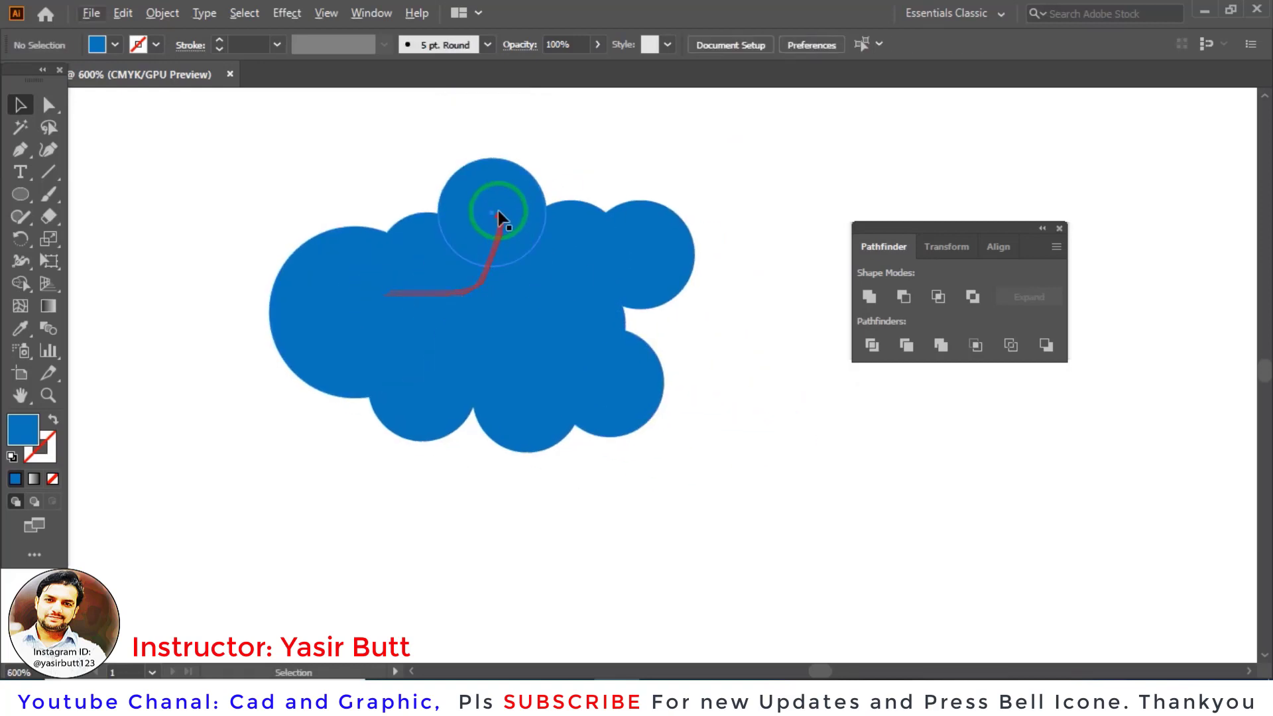
Step: Add circle copies at the top and upper left, undoing one misplaced move
left_click_drag(503, 222, 362, 233)
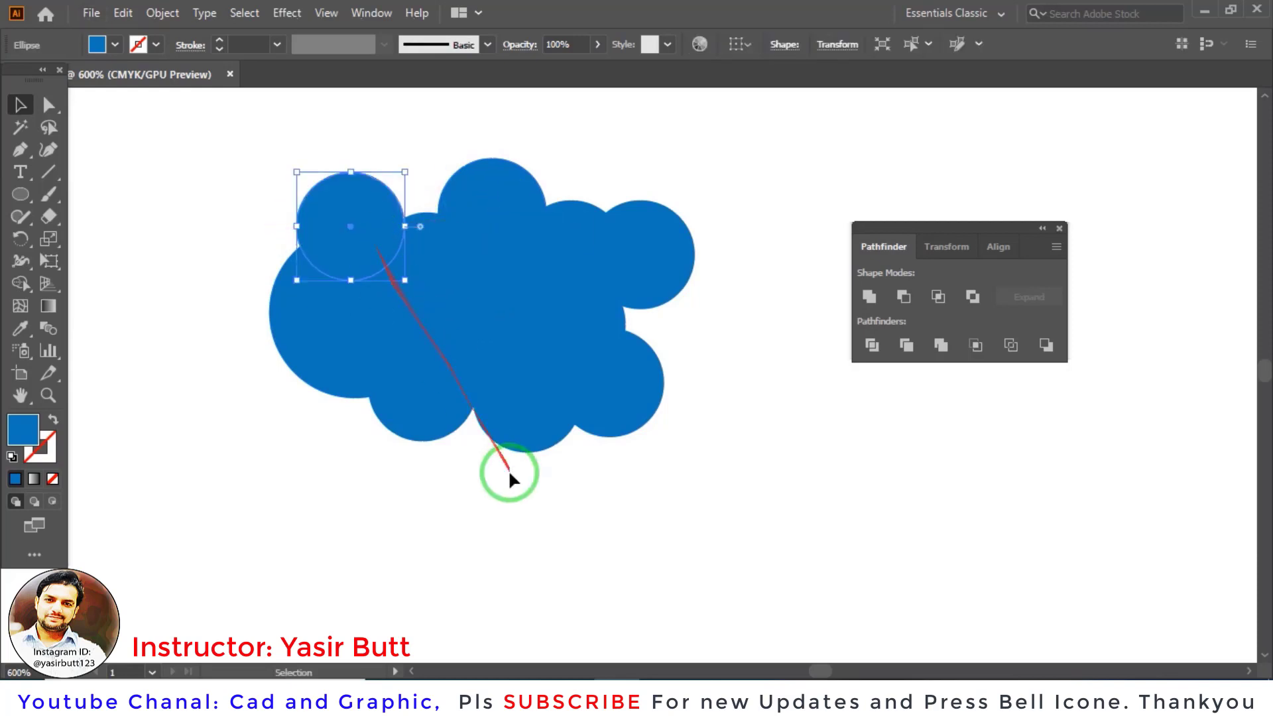
left_click(649, 517)
left_click_drag(583, 270, 399, 274)
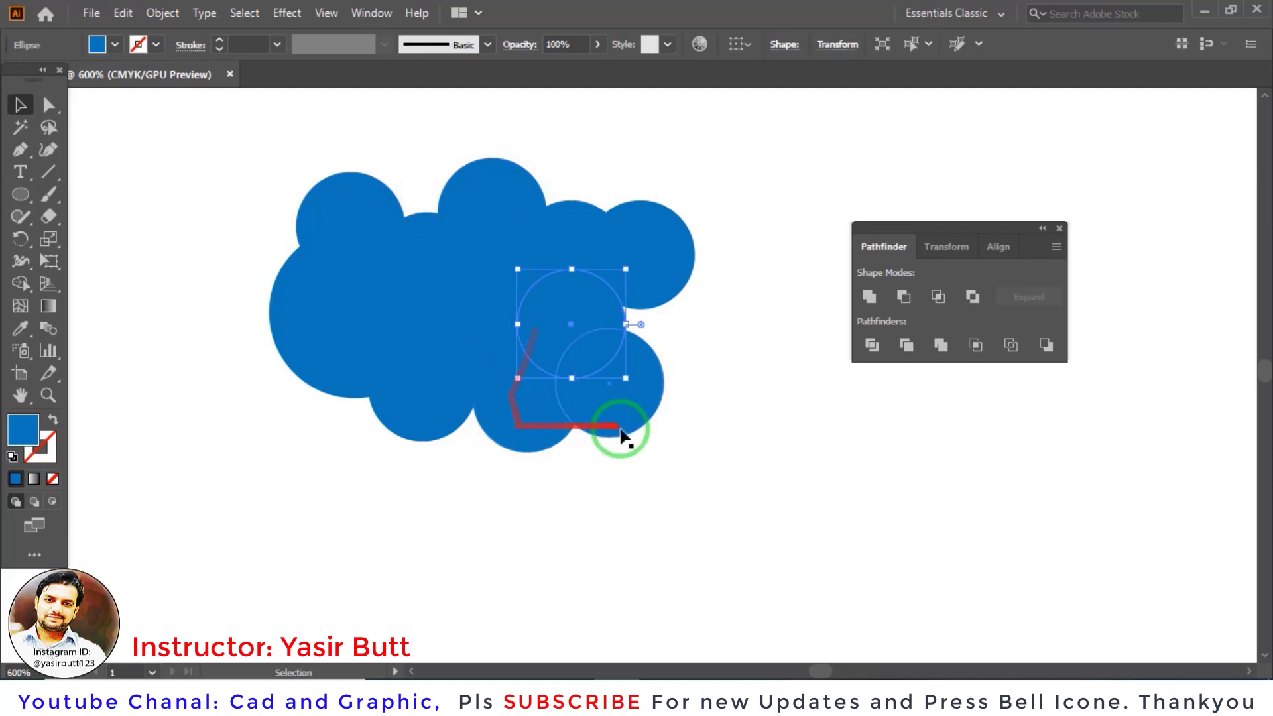
mouse_move(640, 414)
left_mouse_down()
mouse_move(786, 604)
mouse_move(783, 592)
left_mouse_up()
key("ctrl+z")
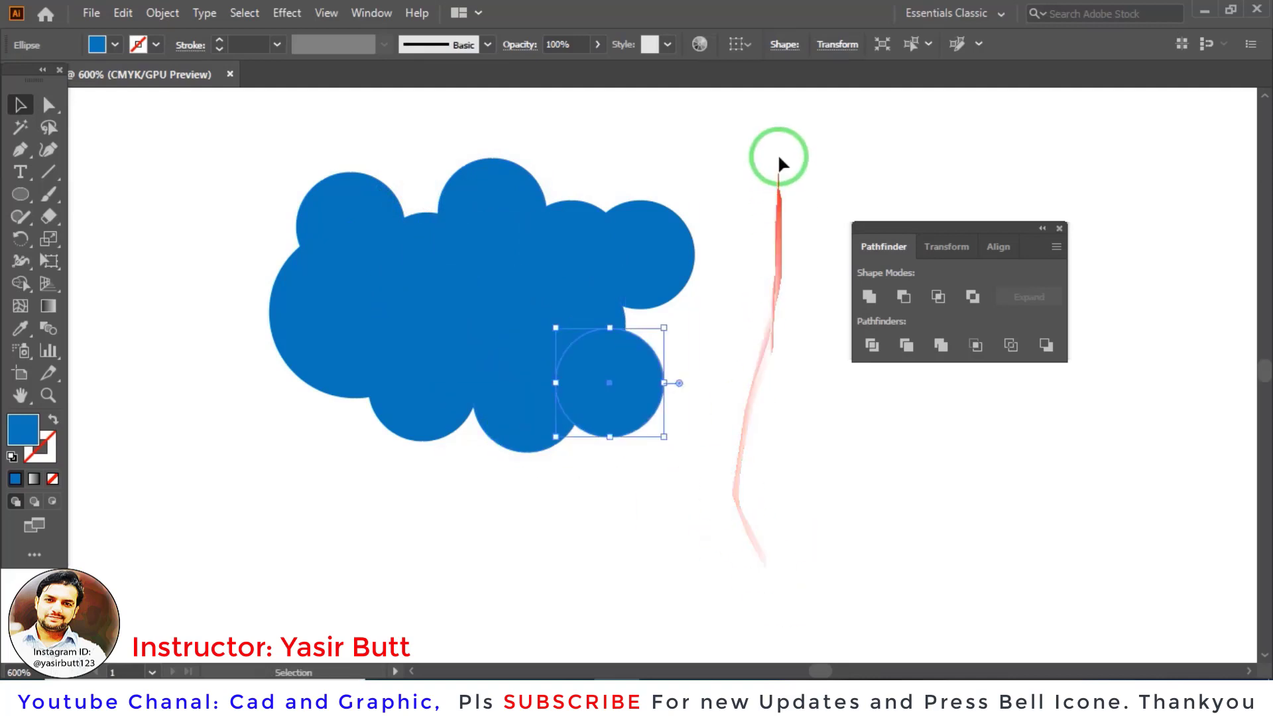
mouse_move(777, 157)
left_mouse_down()
mouse_move(426, 489)
mouse_move(429, 588)
left_mouse_up()
left_click(429, 588)
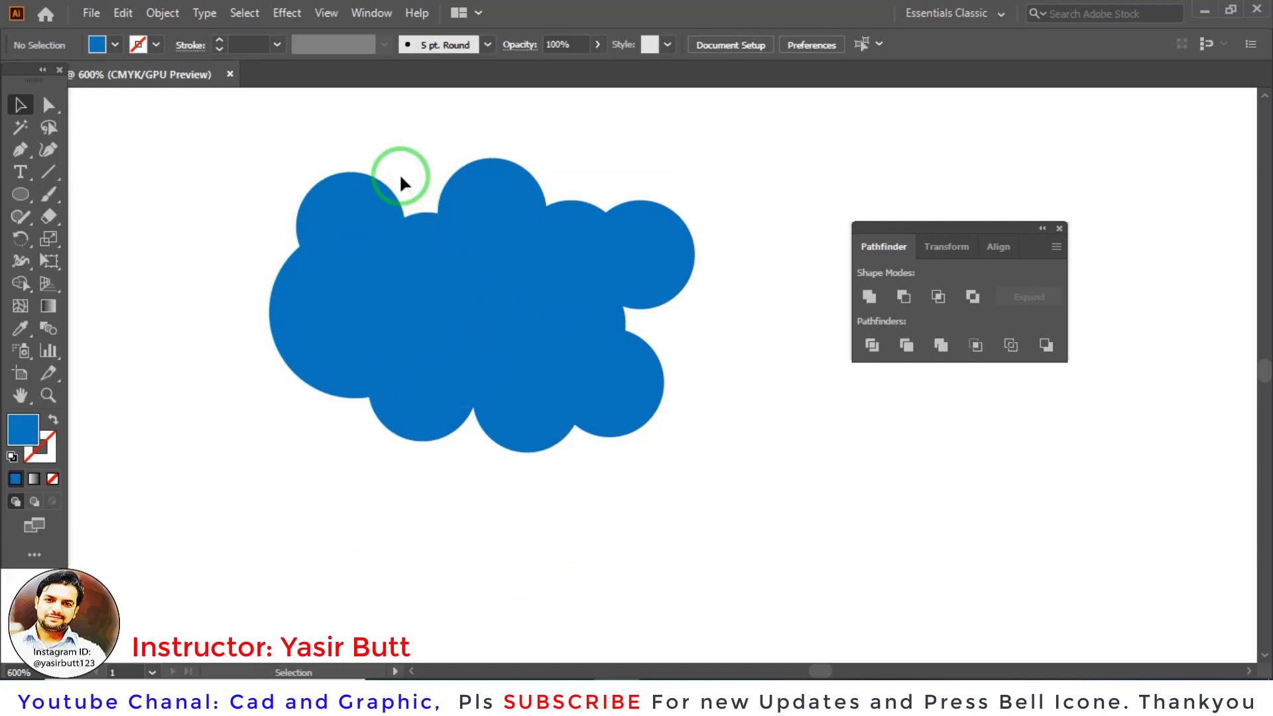
Step: Check the cloud in Outline view, then marquee-select all its circles
key("ctrl")
key("ctrl+y")
mouse_move(488, 270)
left_mouse_down()
mouse_move(730, 340)
mouse_move(383, 318)
mouse_move(683, 321)
mouse_move(491, 292)
left_mouse_up()
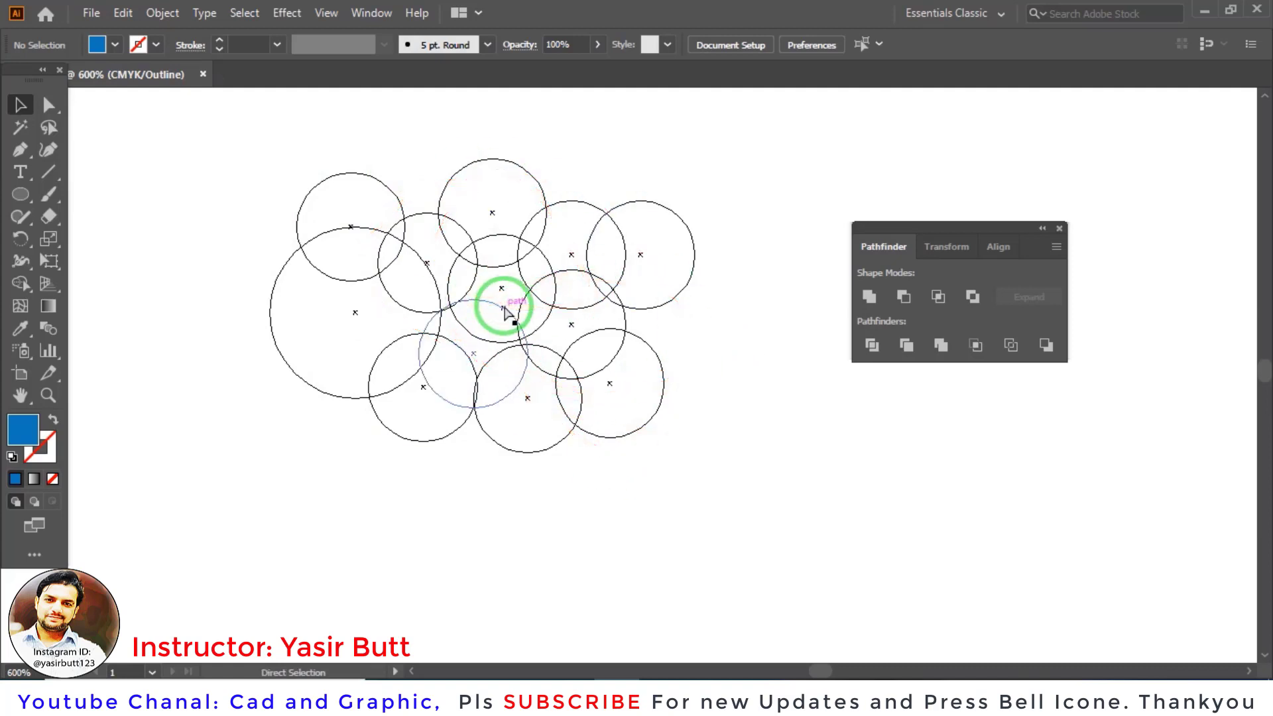
key("ctrl+y")
left_click_drag(611, 284, 431, 162)
mouse_move(584, 397)
left_mouse_down()
mouse_move(574, 295)
mouse_move(486, 305)
mouse_move(594, 321)
mouse_move(722, 284)
left_mouse_up()
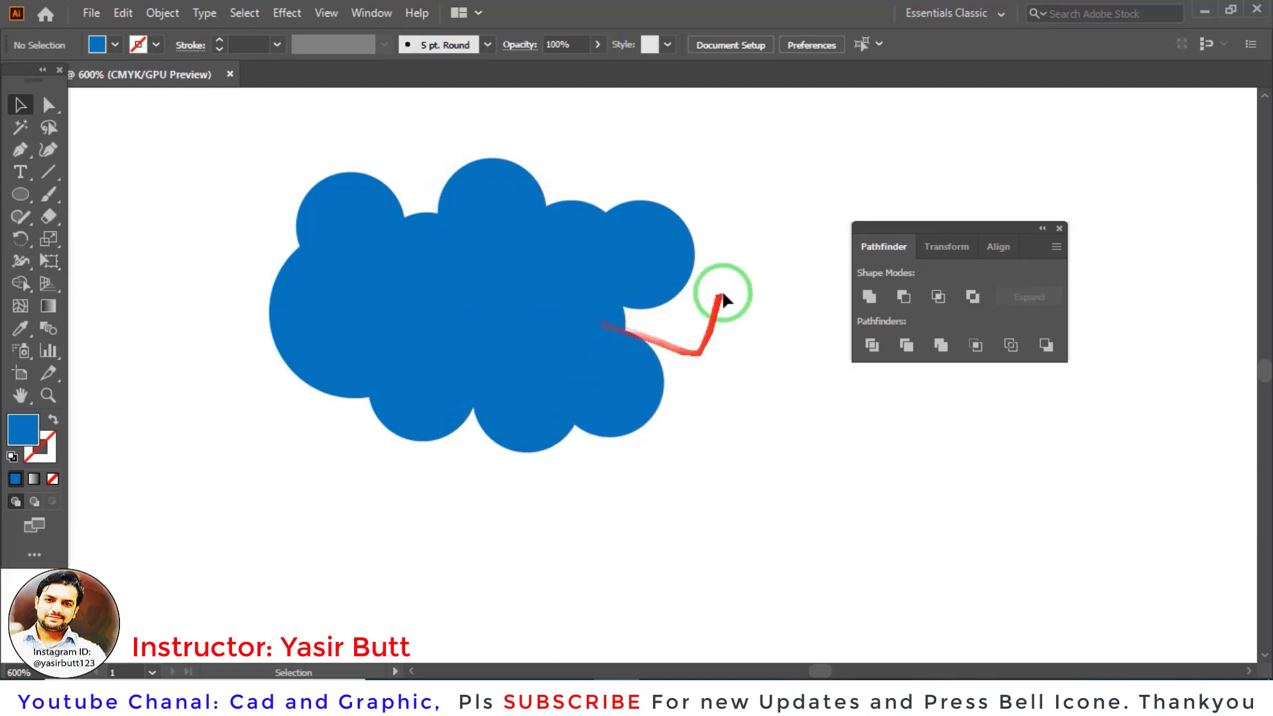
left_click_drag(769, 158, 227, 475)
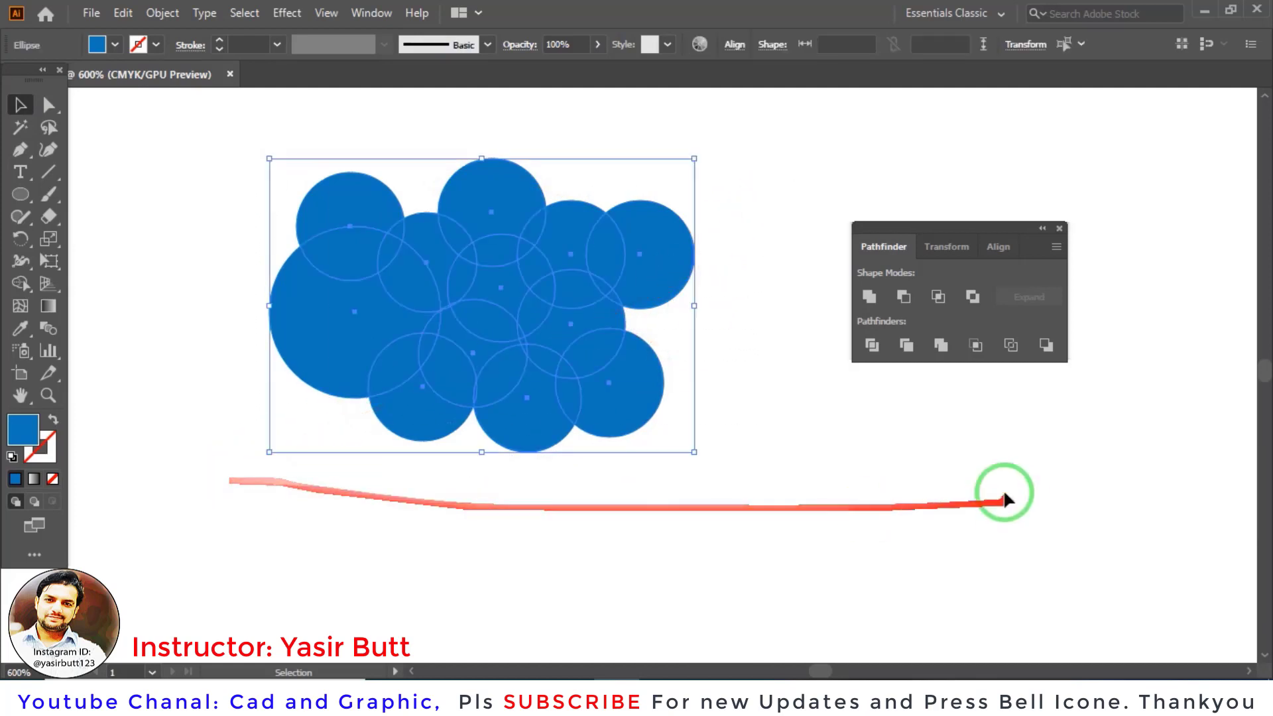
Step: Unite the circles into one cloud and fill it green from the swatches
left_click(868, 300)
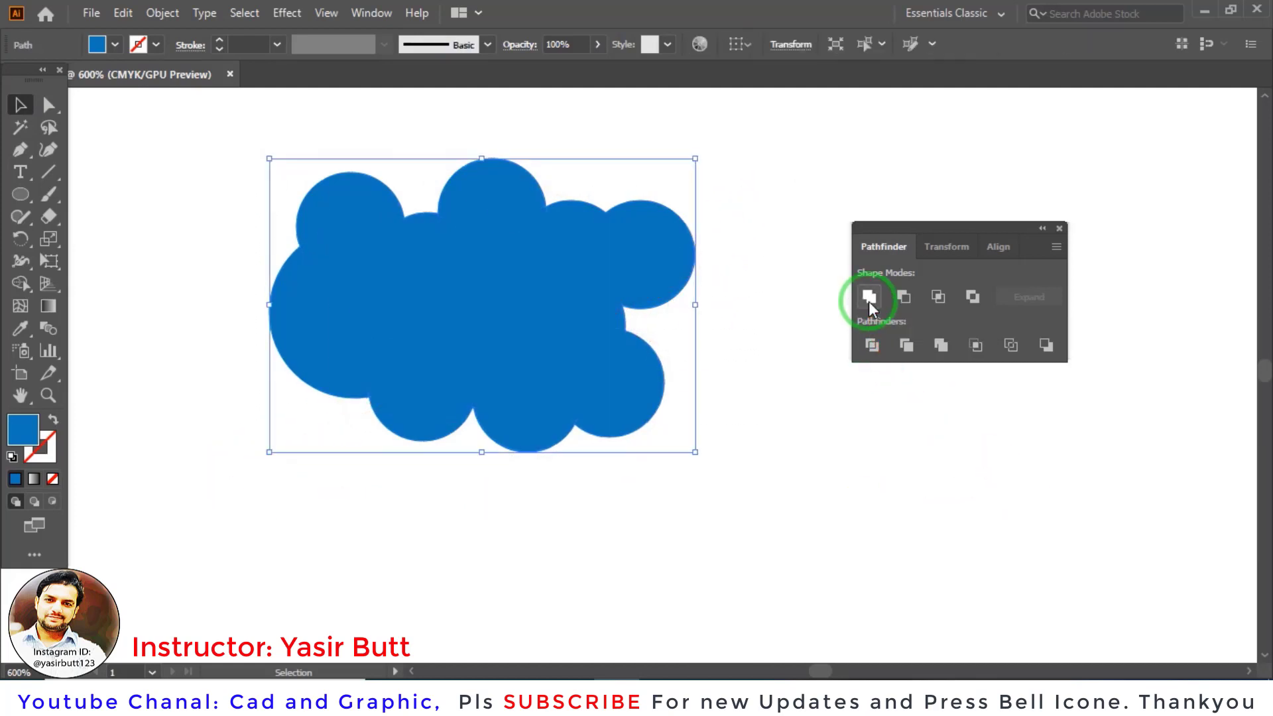
left_click_drag(868, 301, 24, 355)
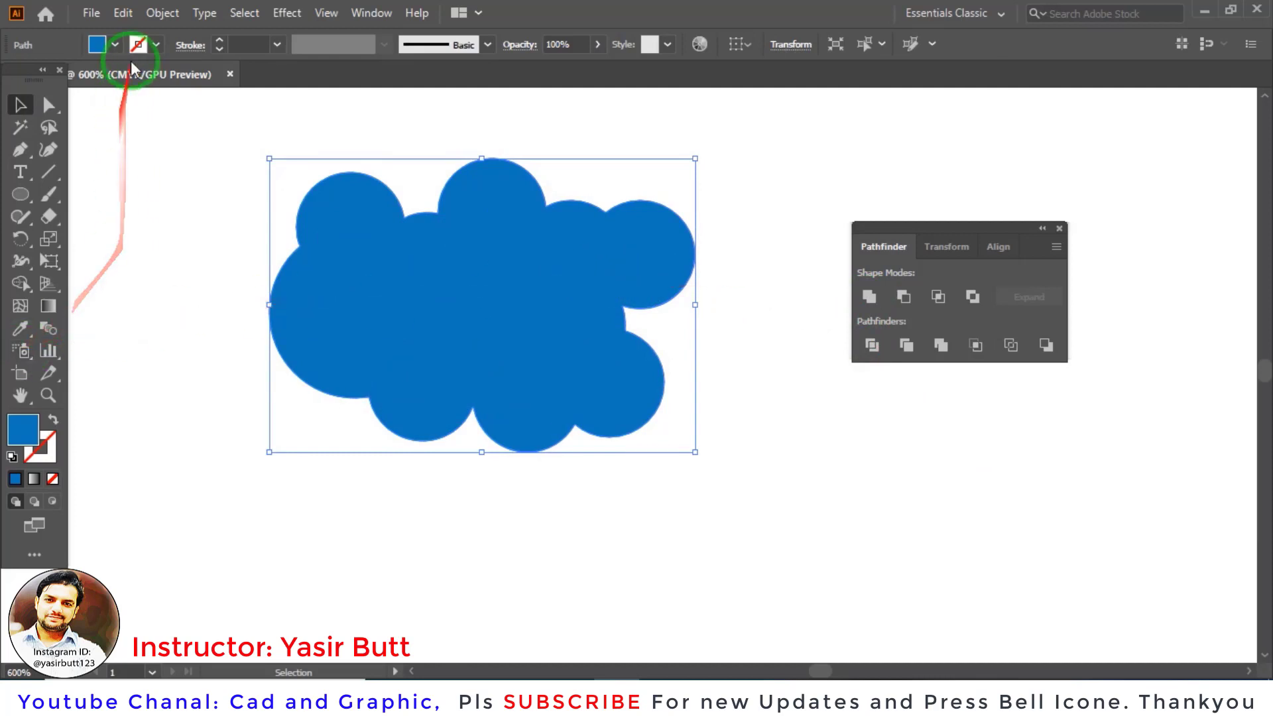
left_click(116, 45)
left_click(182, 89)
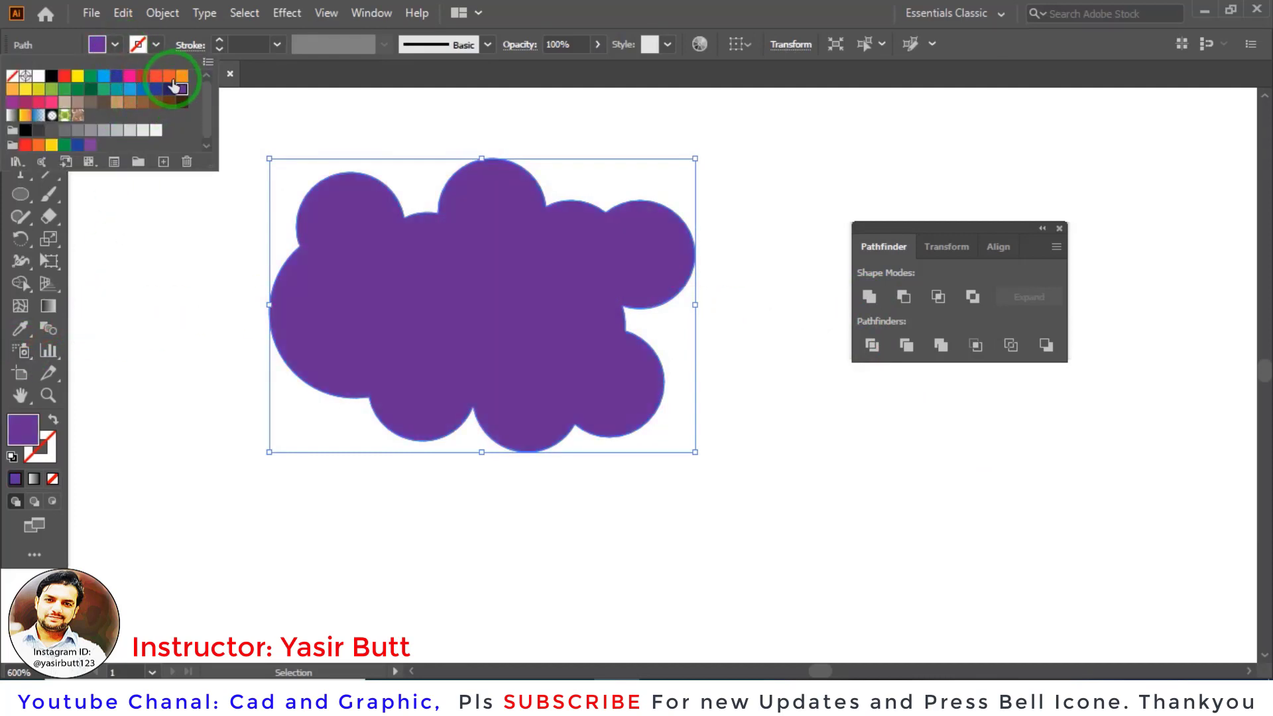
left_click(156, 75)
left_click(106, 77)
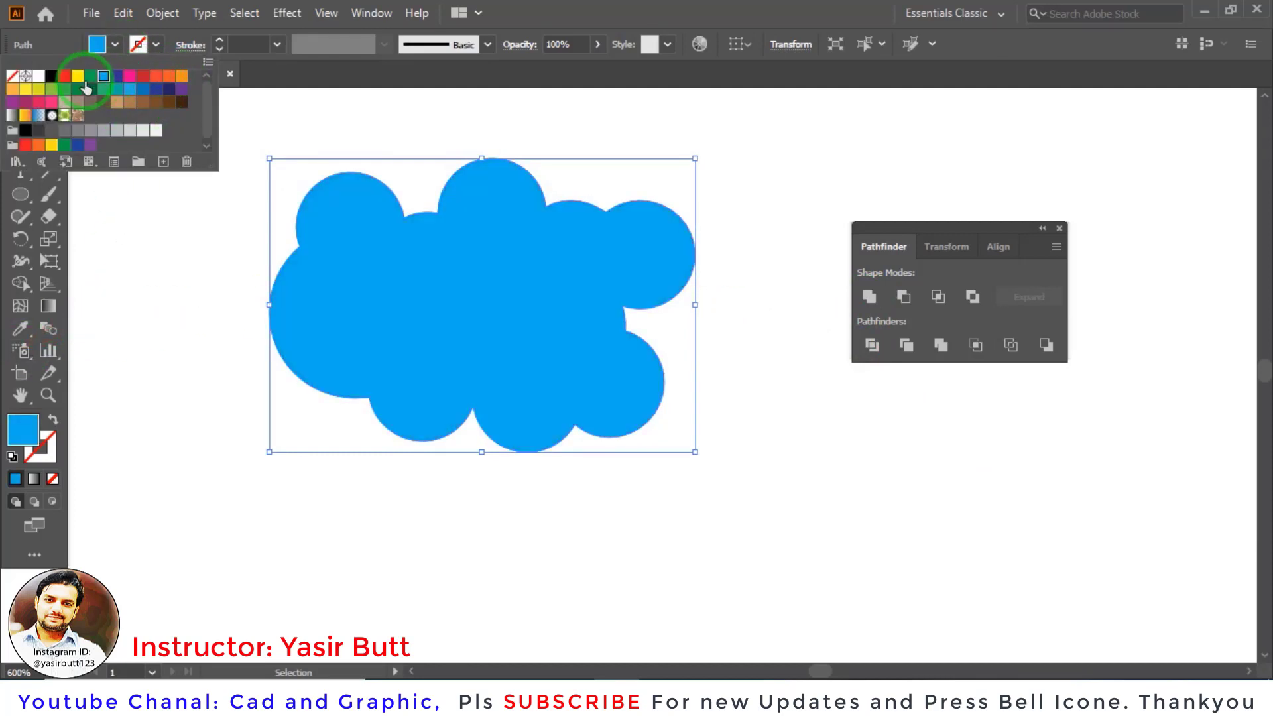
left_click(321, 483)
left_click(574, 406)
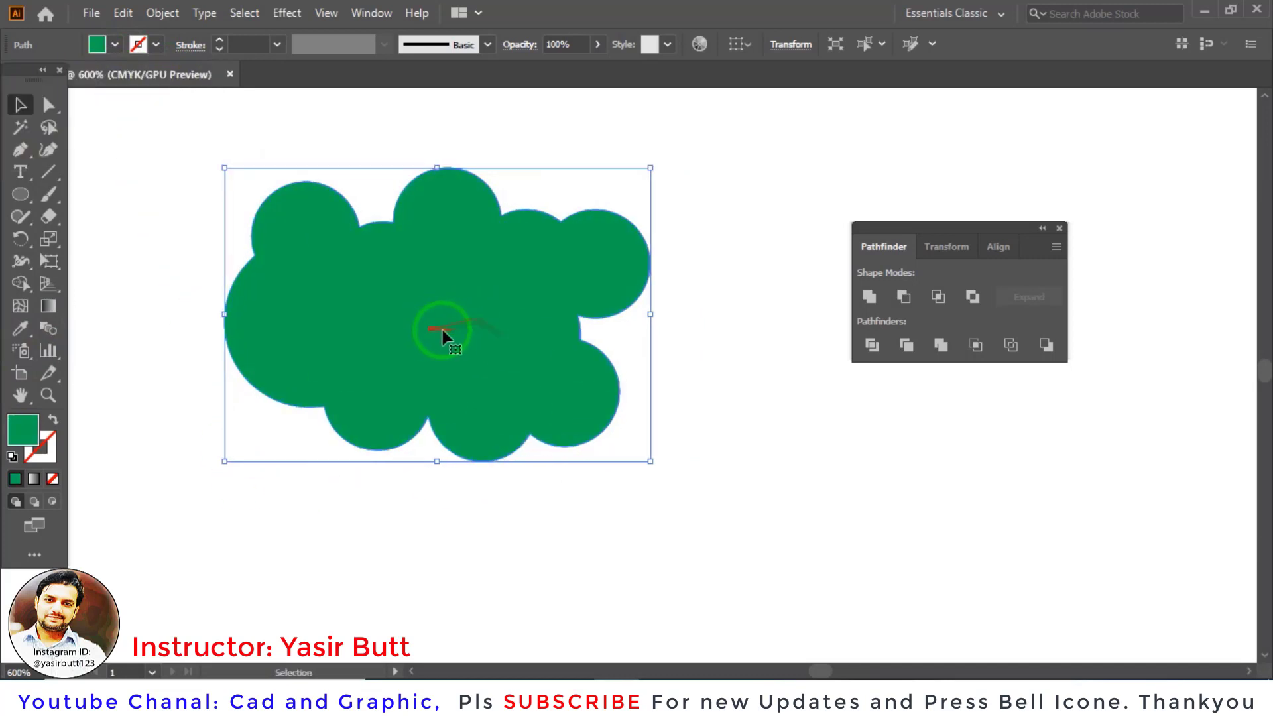
Step: Check the green cloud in Outline view, move it slightly, then delete it
key("ctrl+y")
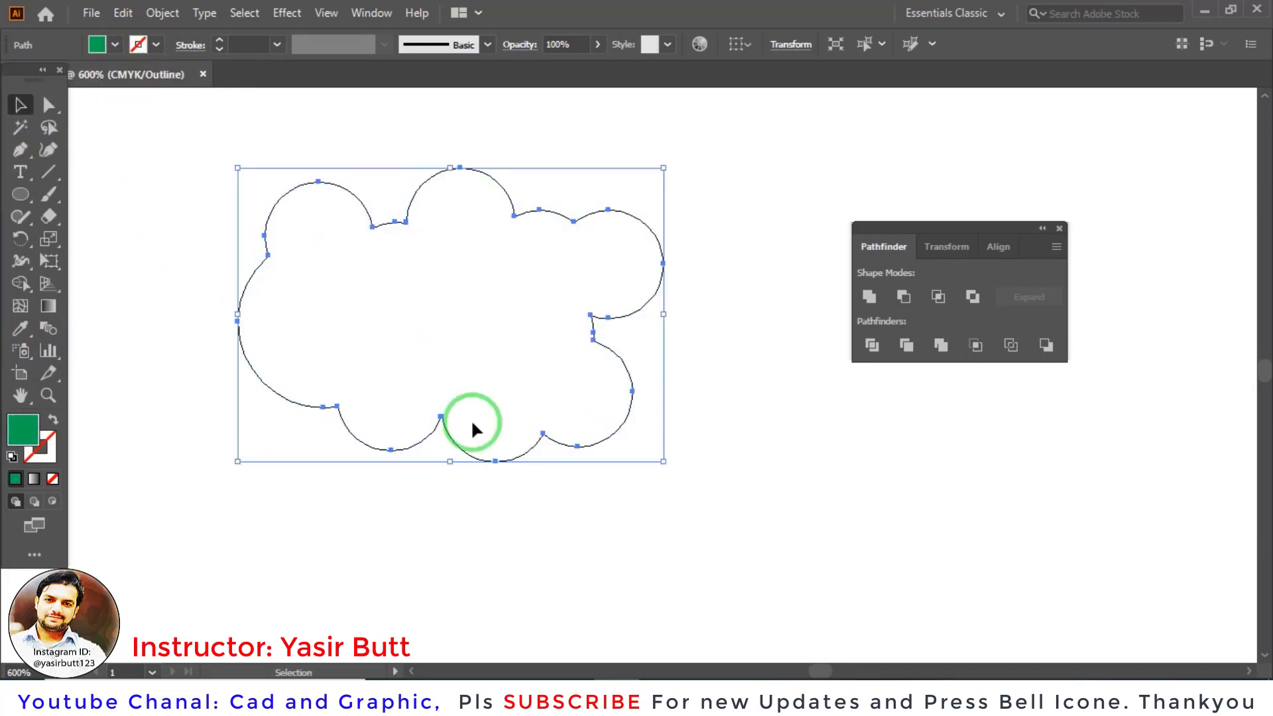
left_click(472, 423)
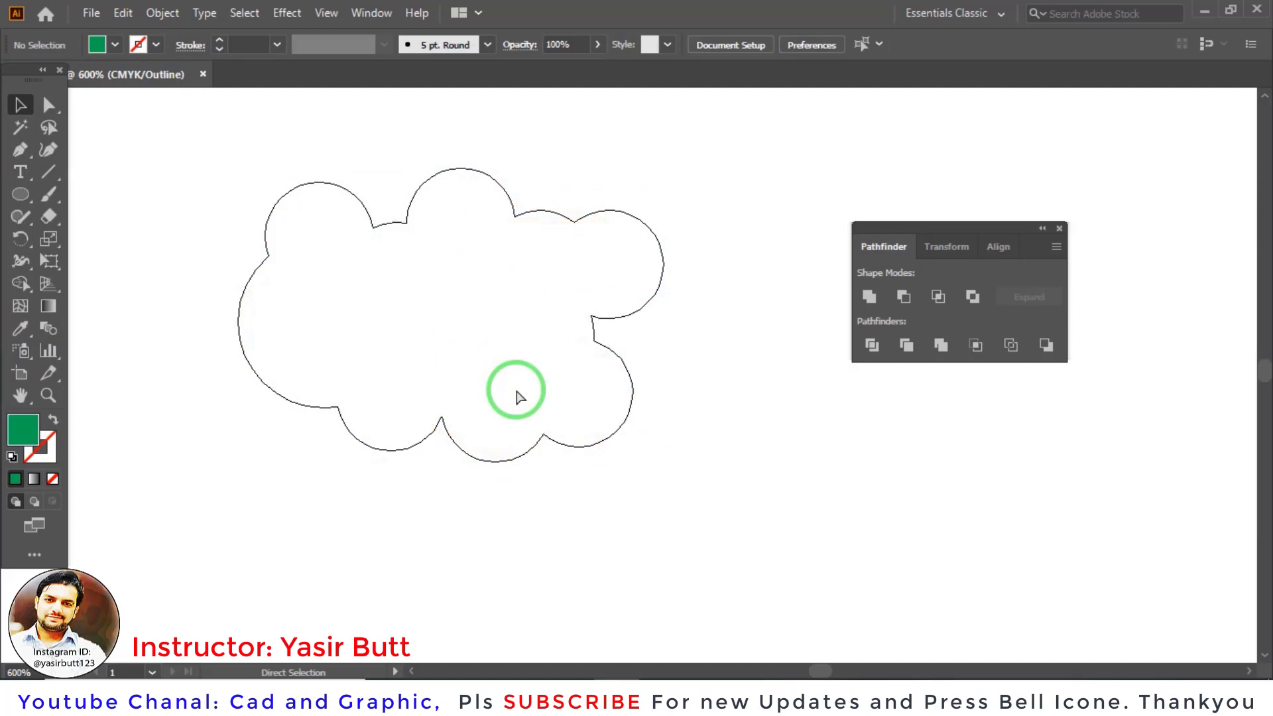
key("ctrl+y")
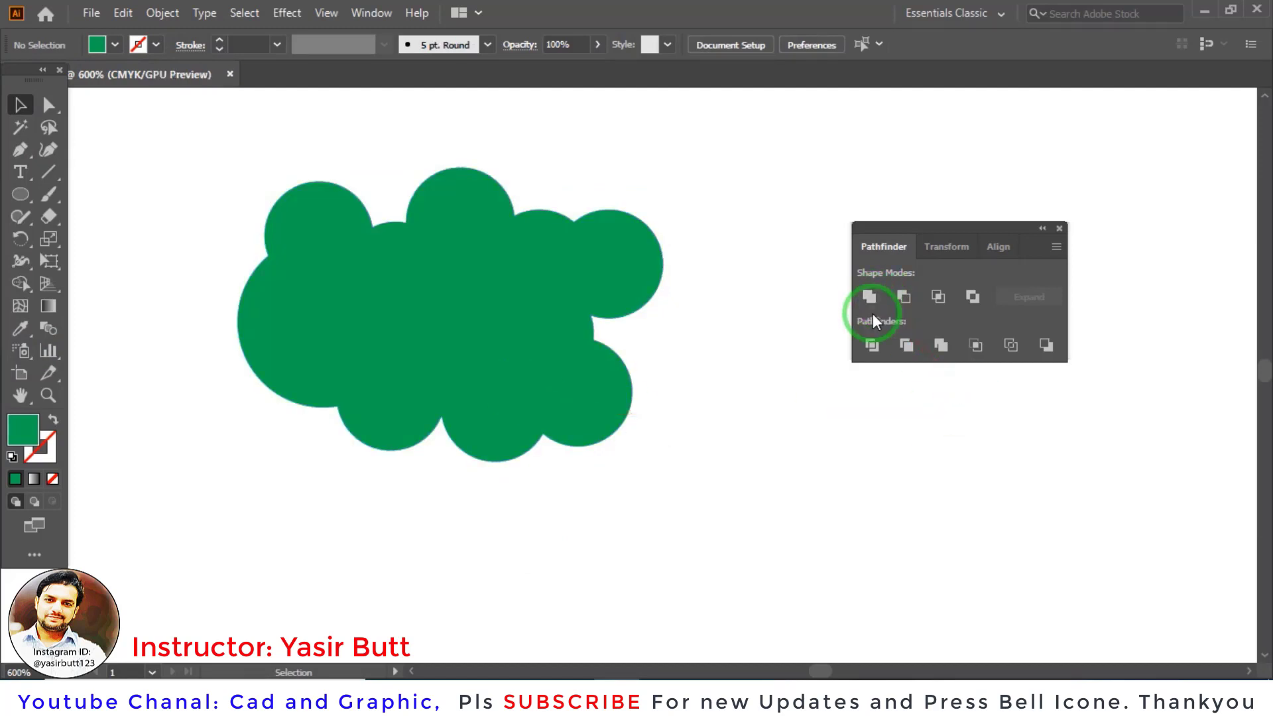
left_click_drag(436, 297, 403, 311)
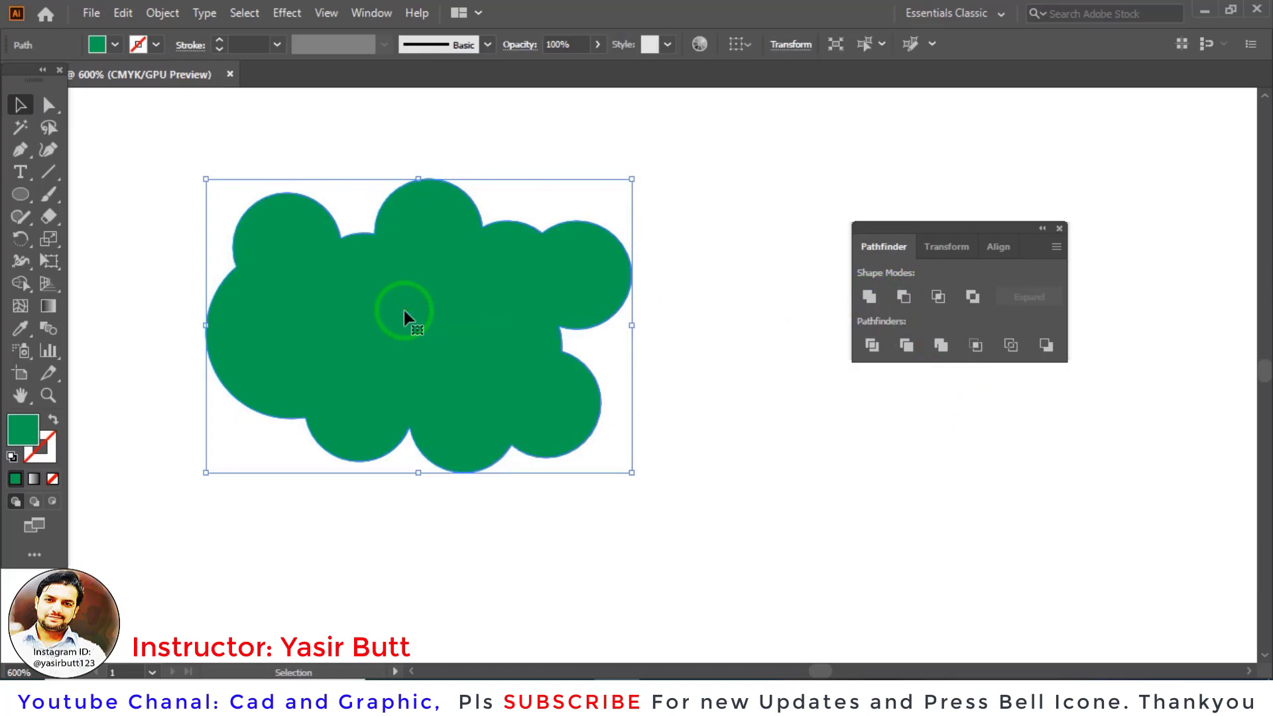
left_click(868, 304)
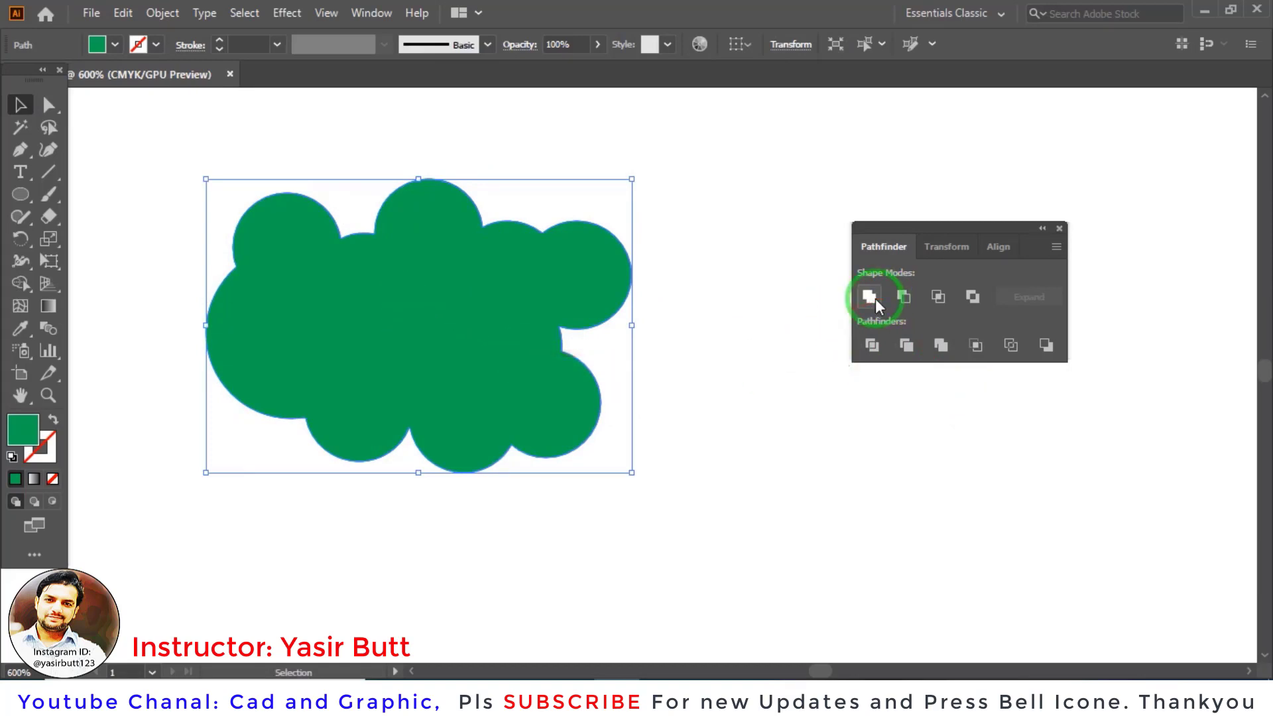
left_click(414, 298)
key("Delete")
left_click(868, 299)
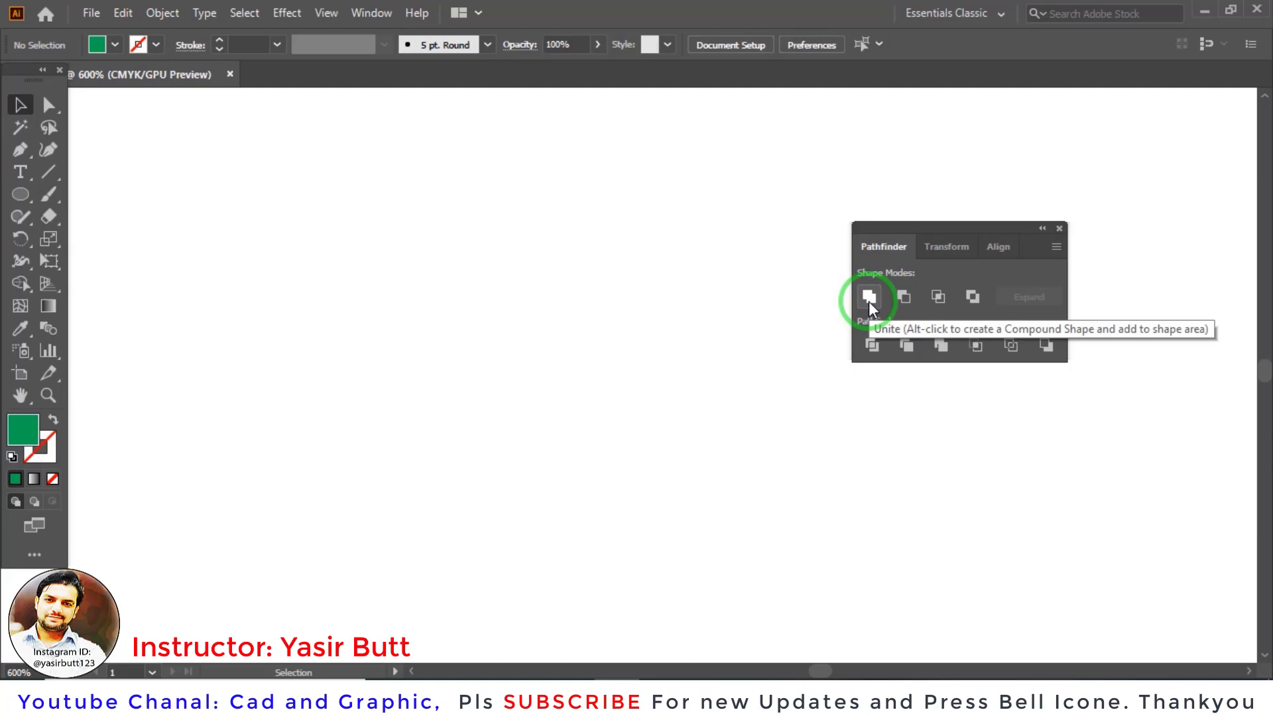
Step: Draw a large green circle and add a smaller overlapping copy on its right
left_click(20, 195)
left_click(104, 239)
left_click_drag(260, 196, 455, 384)
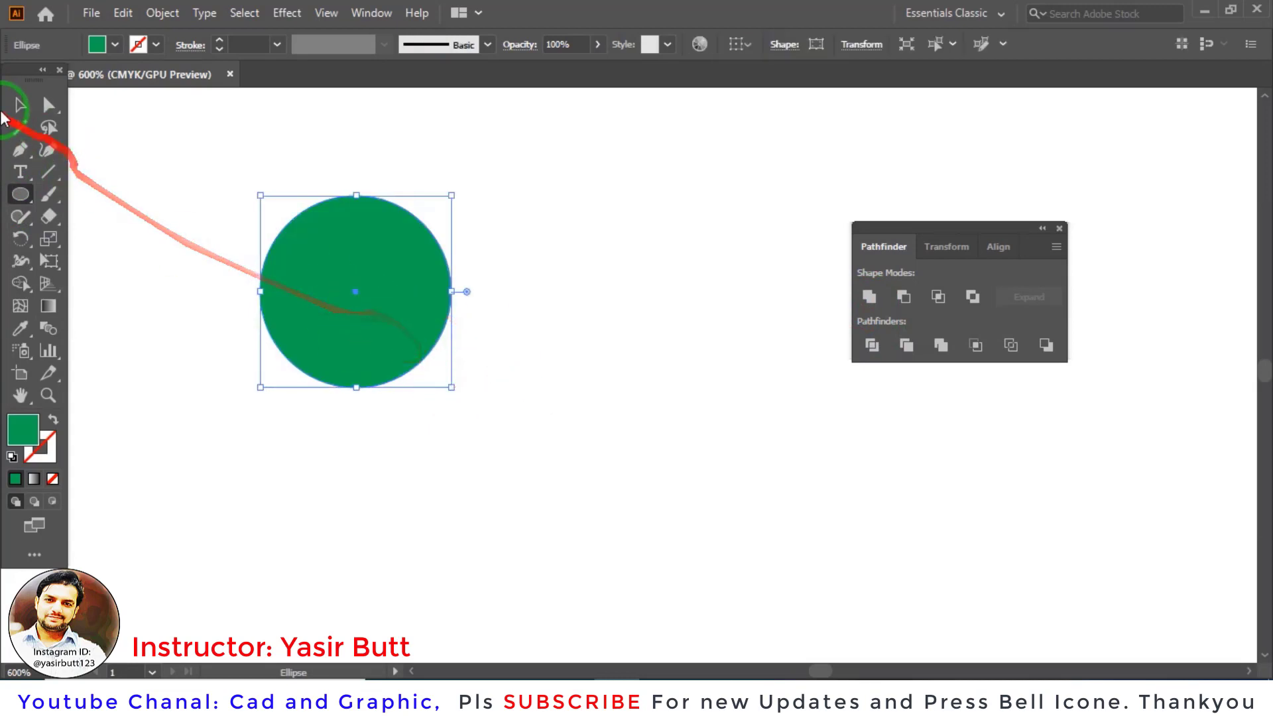
left_click(20, 105)
left_click(333, 331)
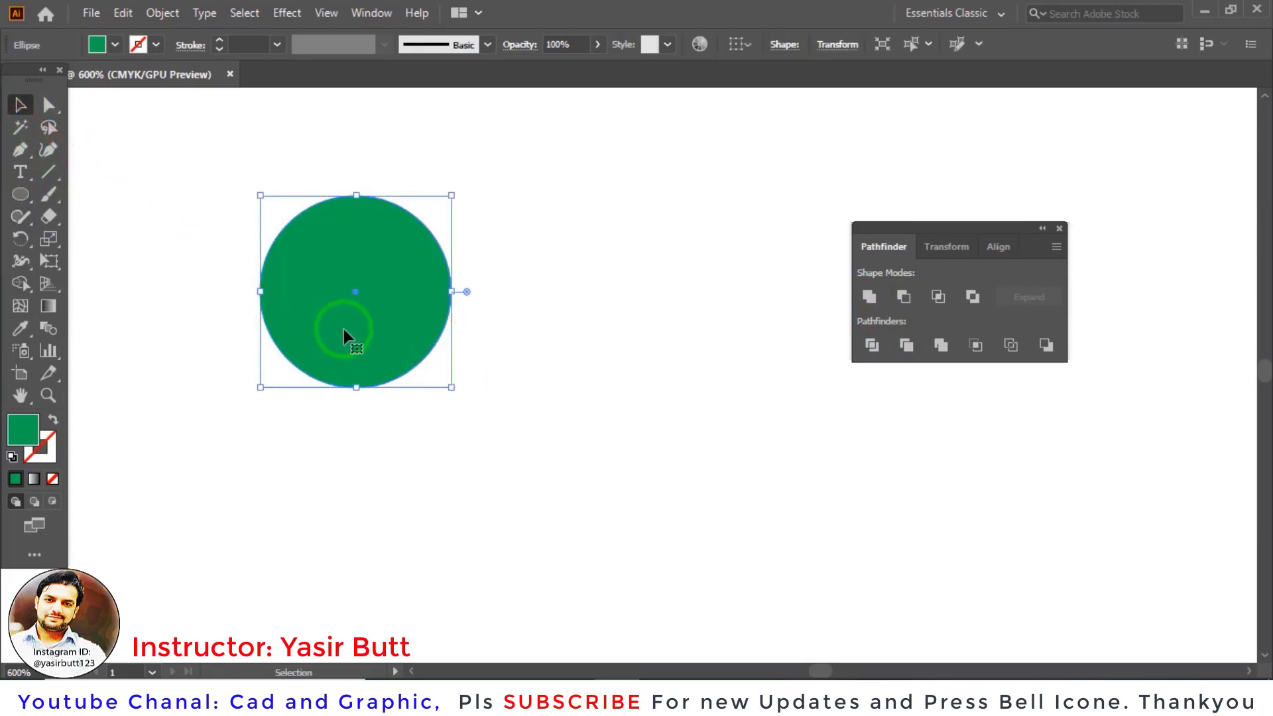
left_click_drag(343, 334, 446, 335, "alt")
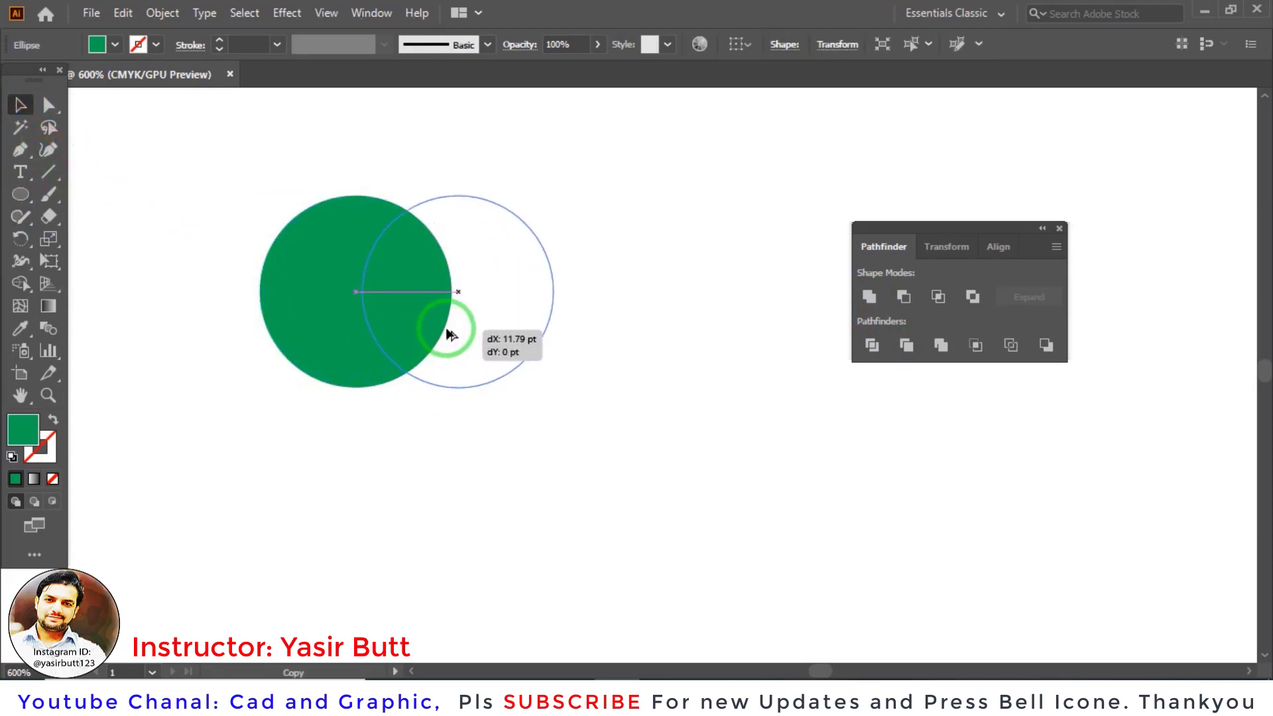
left_click(539, 306)
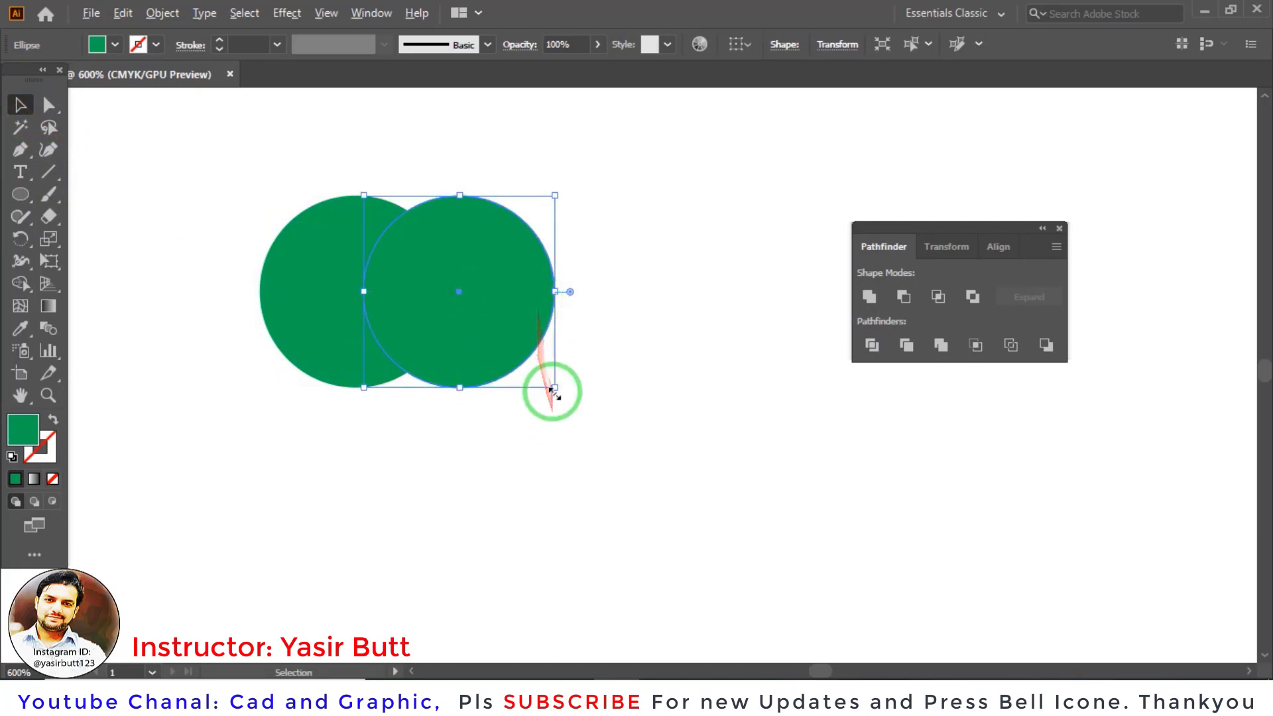
left_click_drag(553, 391, 512, 346)
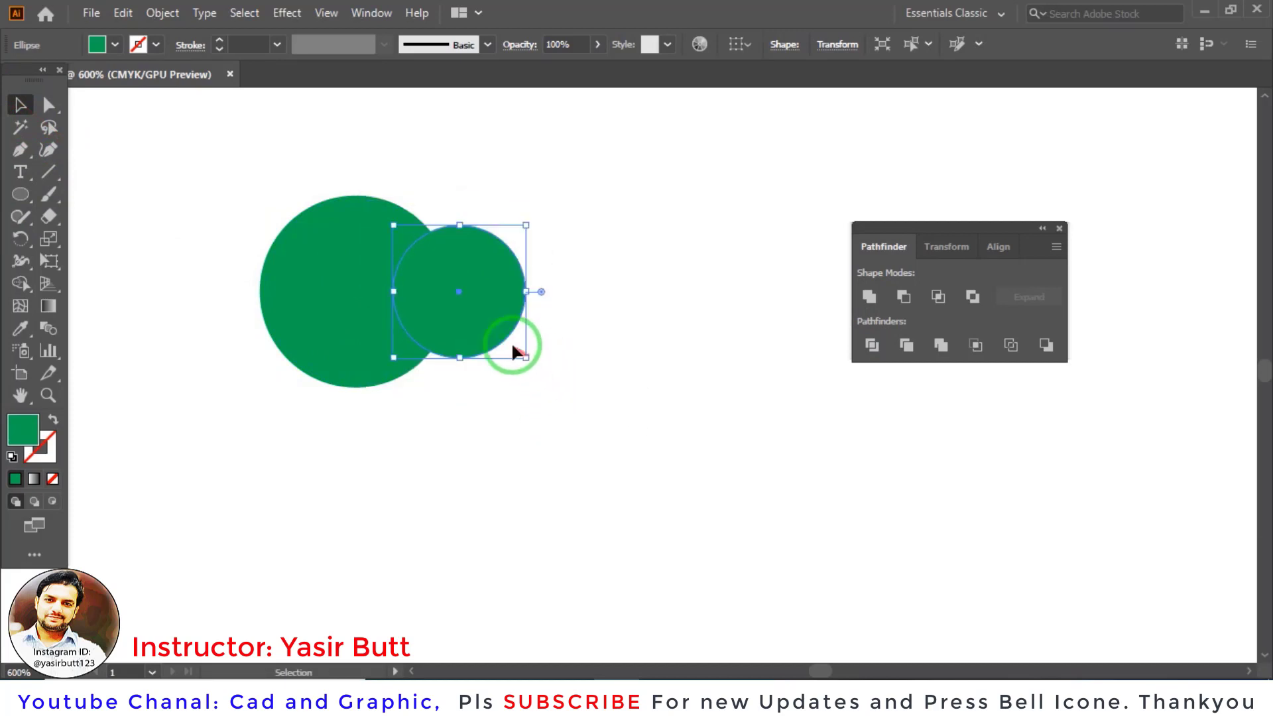
Step: Swap fill and stroke on both circles to make them green outline rings
left_click(525, 297)
left_click(461, 296)
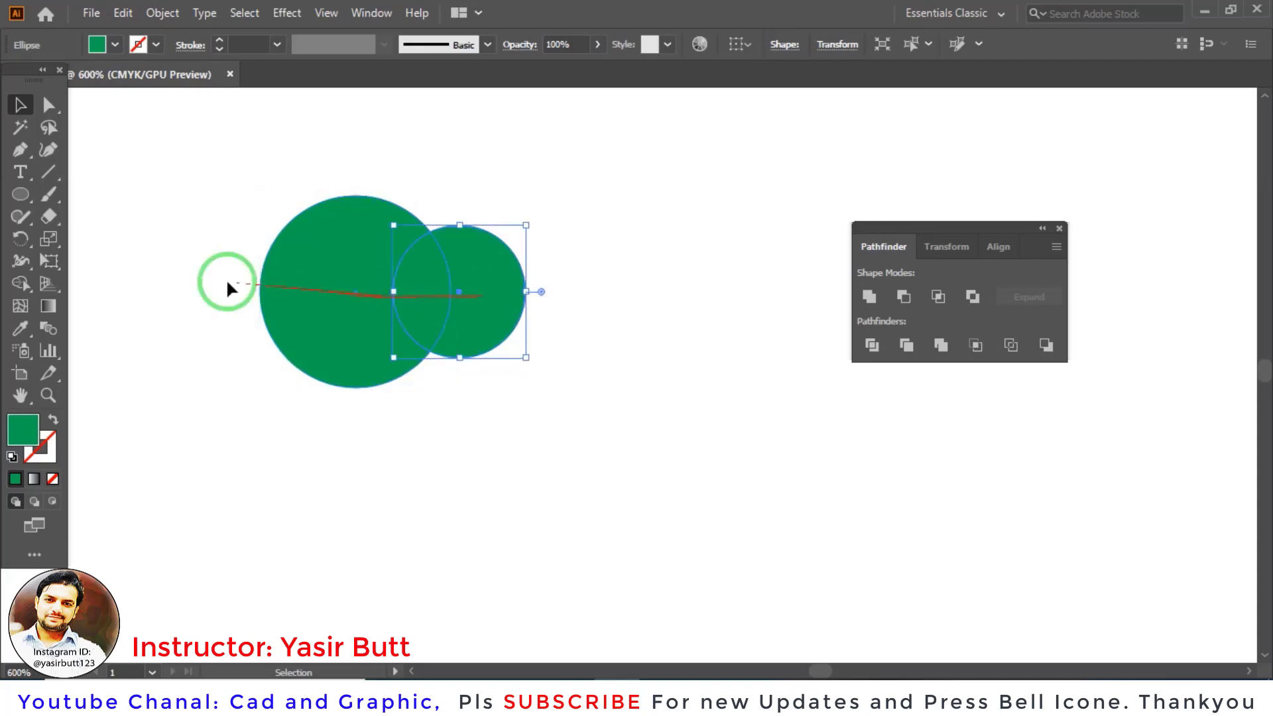
left_click(542, 228)
left_click(507, 290)
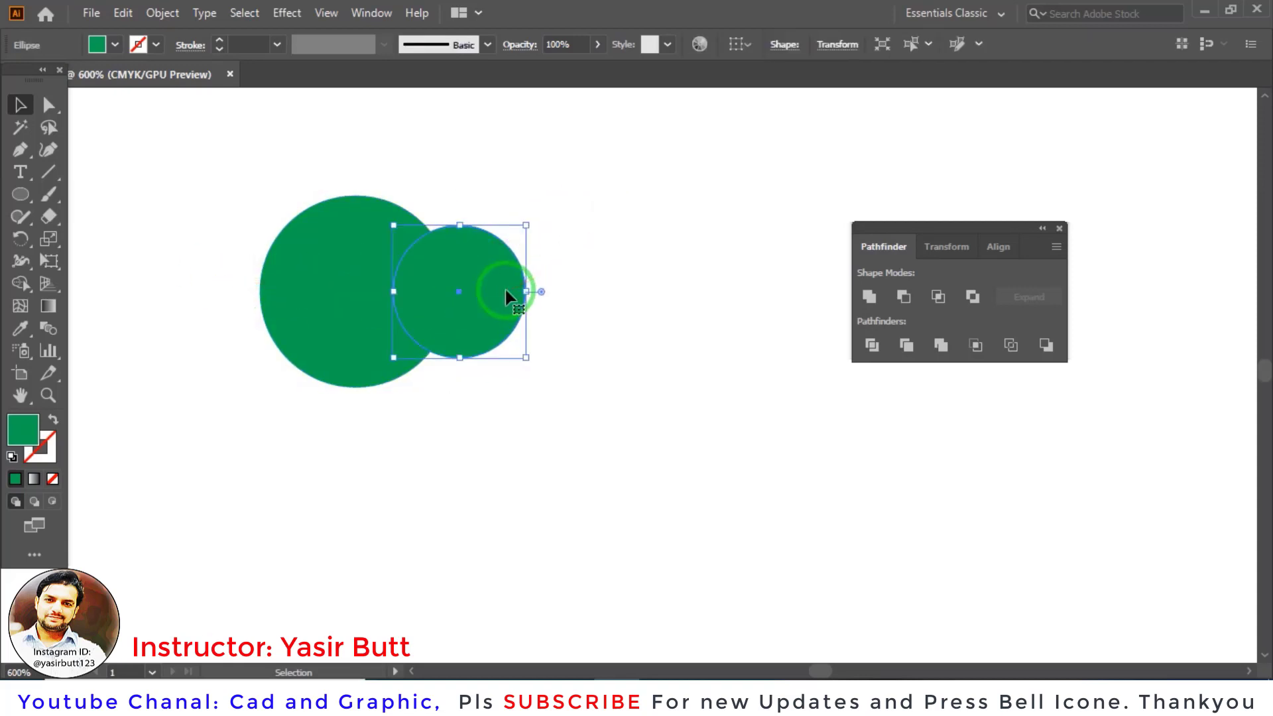
left_click(53, 419)
left_click(293, 285)
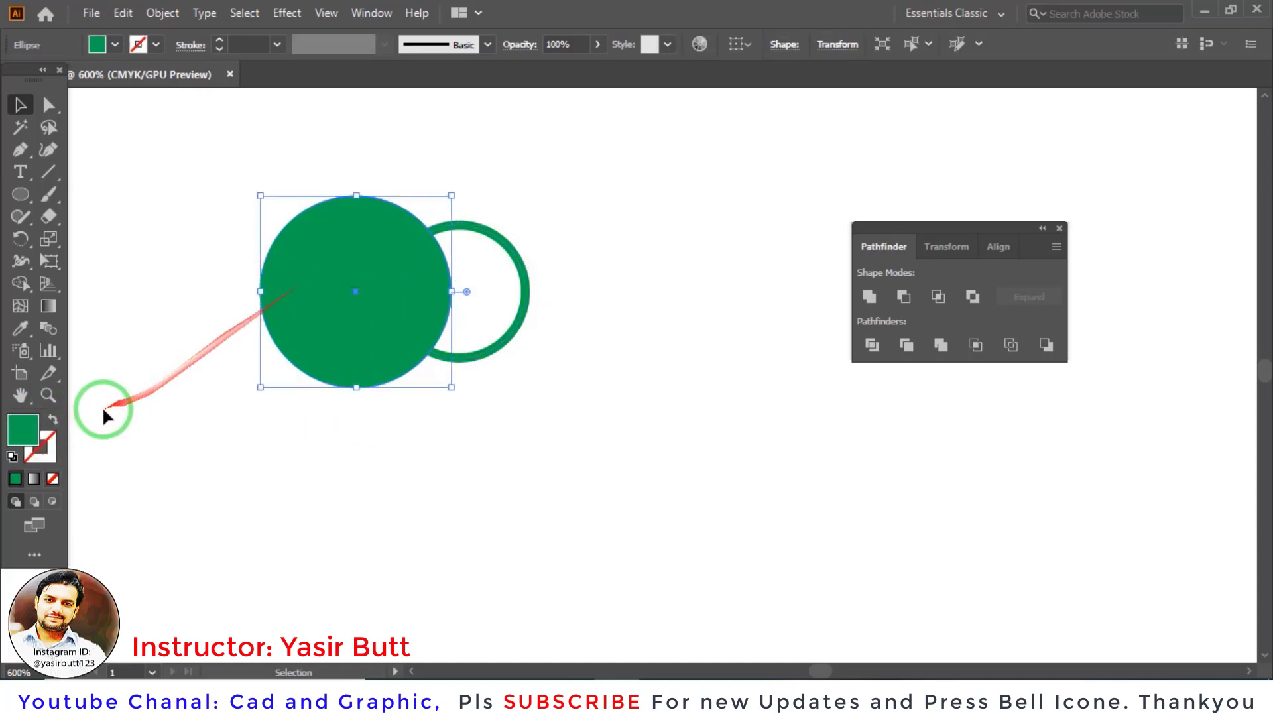
left_click(53, 419)
left_click(278, 482)
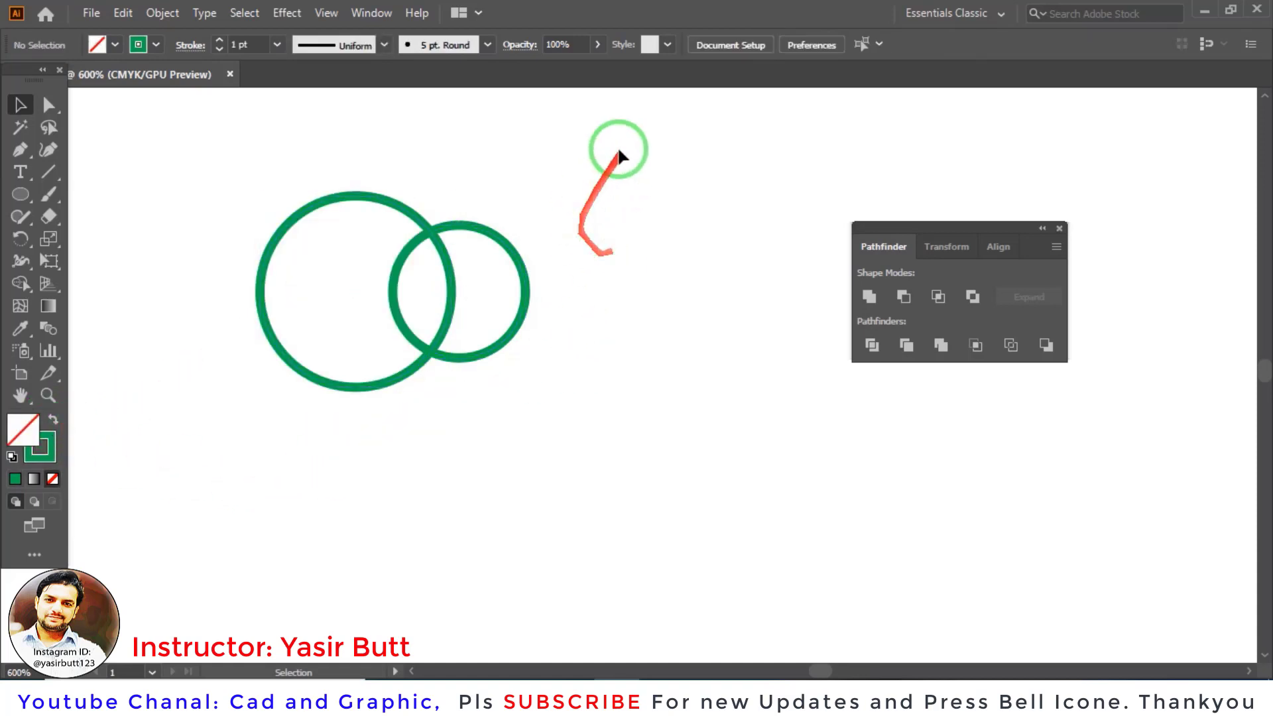
left_click_drag(617, 147, 240, 500)
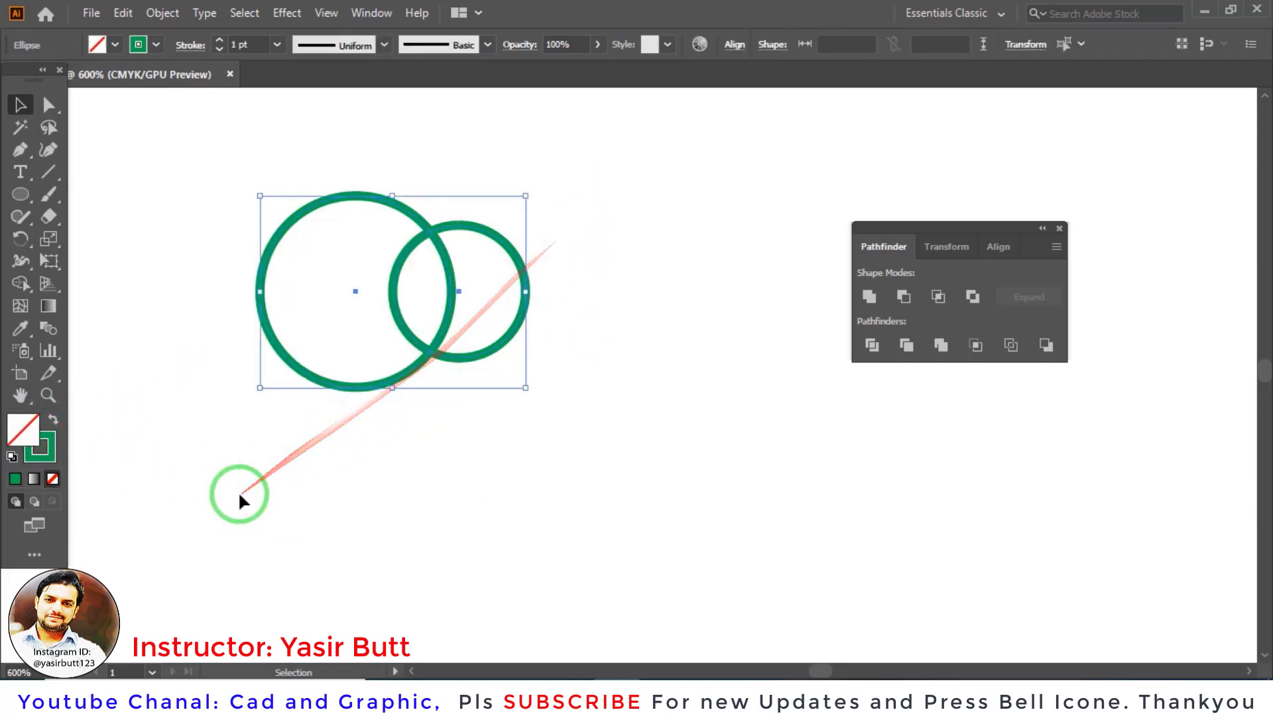
left_click(869, 300)
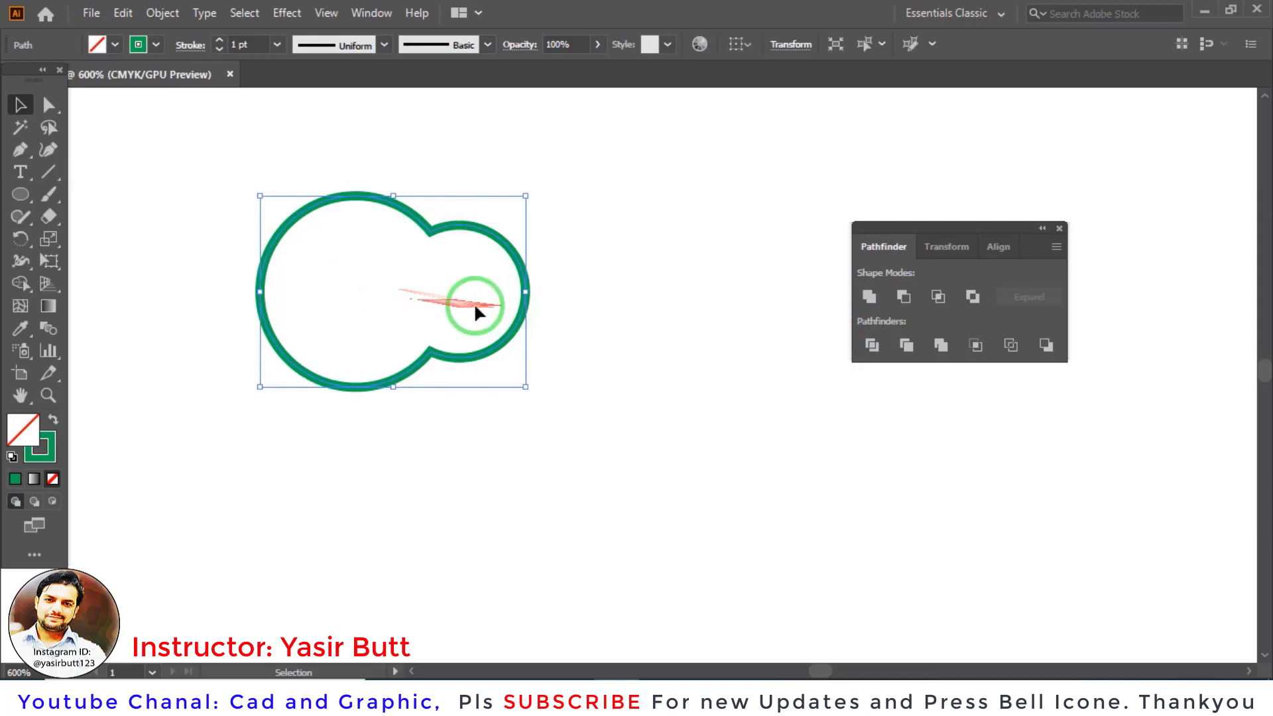
key("a")
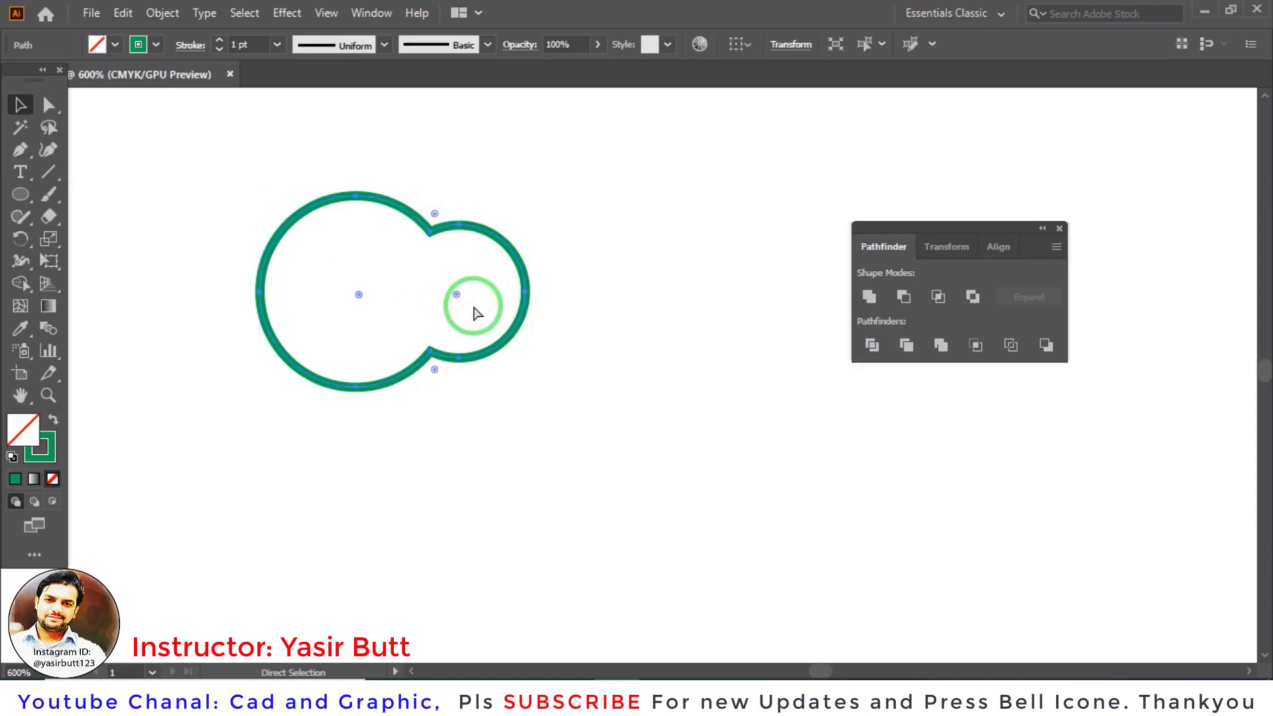
key("ctrl+z")
key("v")
left_click(549, 337)
left_click_drag(589, 195, 287, 409)
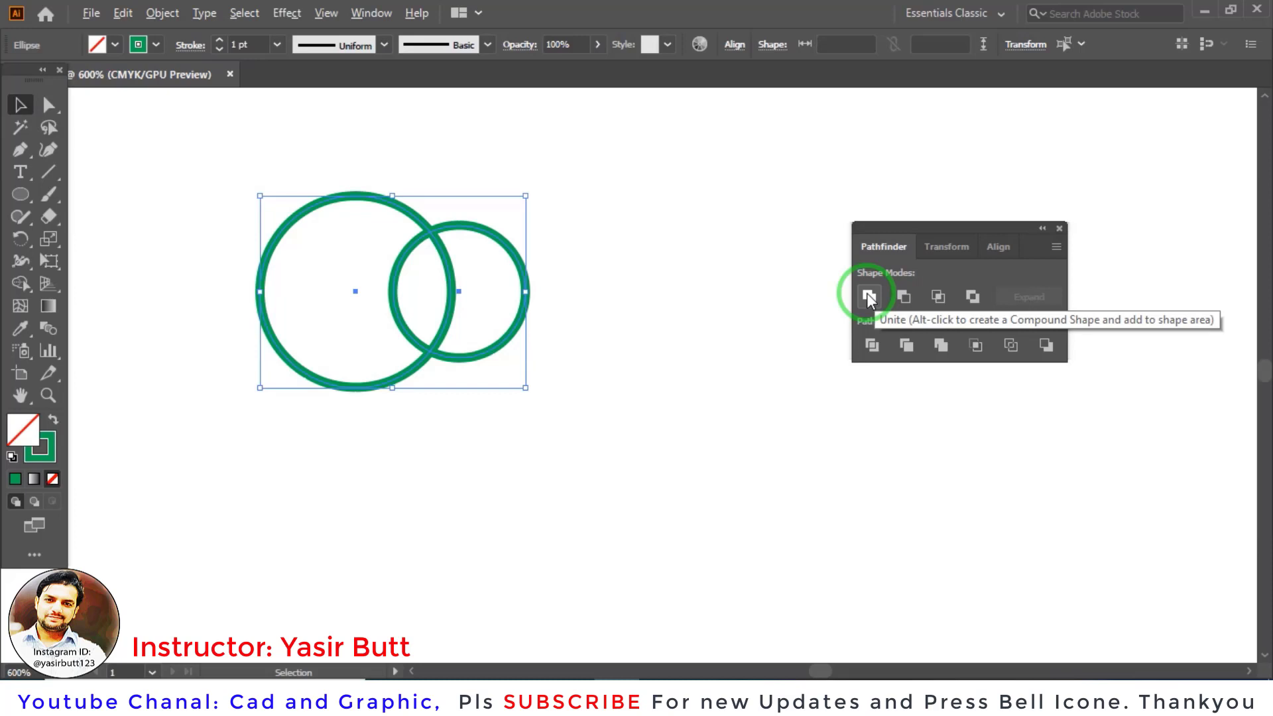
Step: Alt-click Unite to join the two green rings into a compound shape and inspect its outline
left_click(867, 296, "alt")
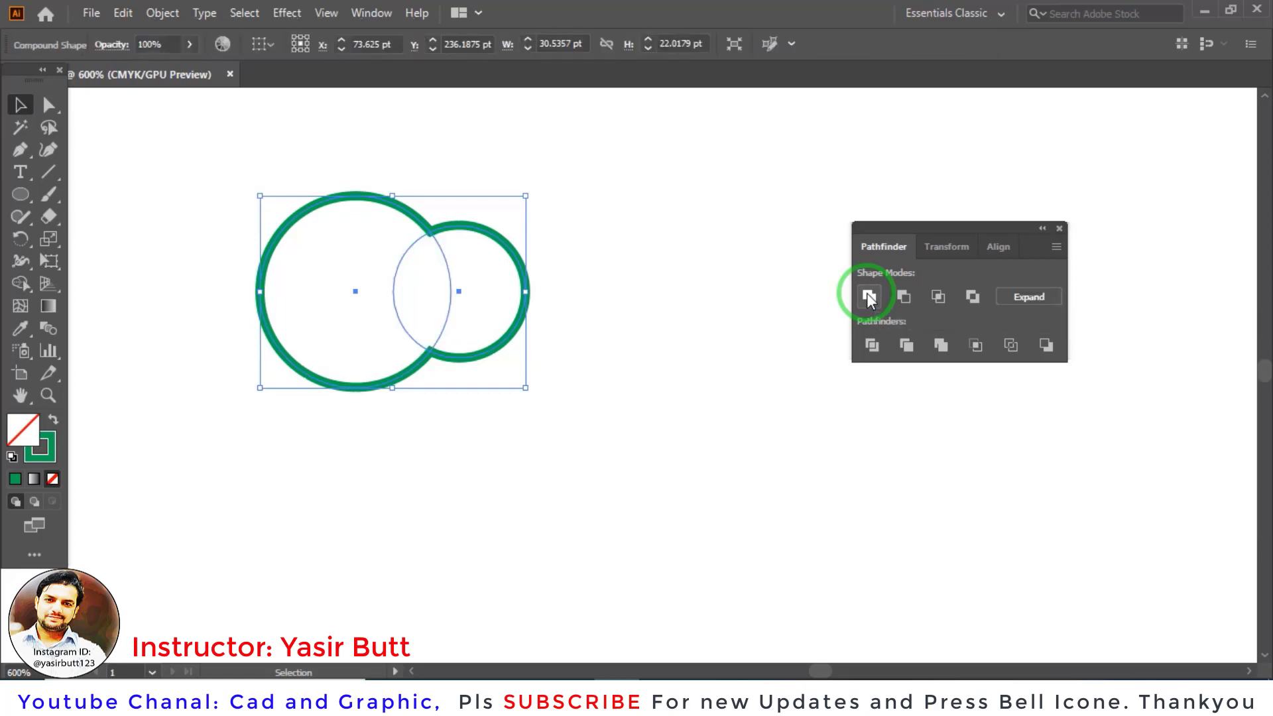
left_click(577, 304)
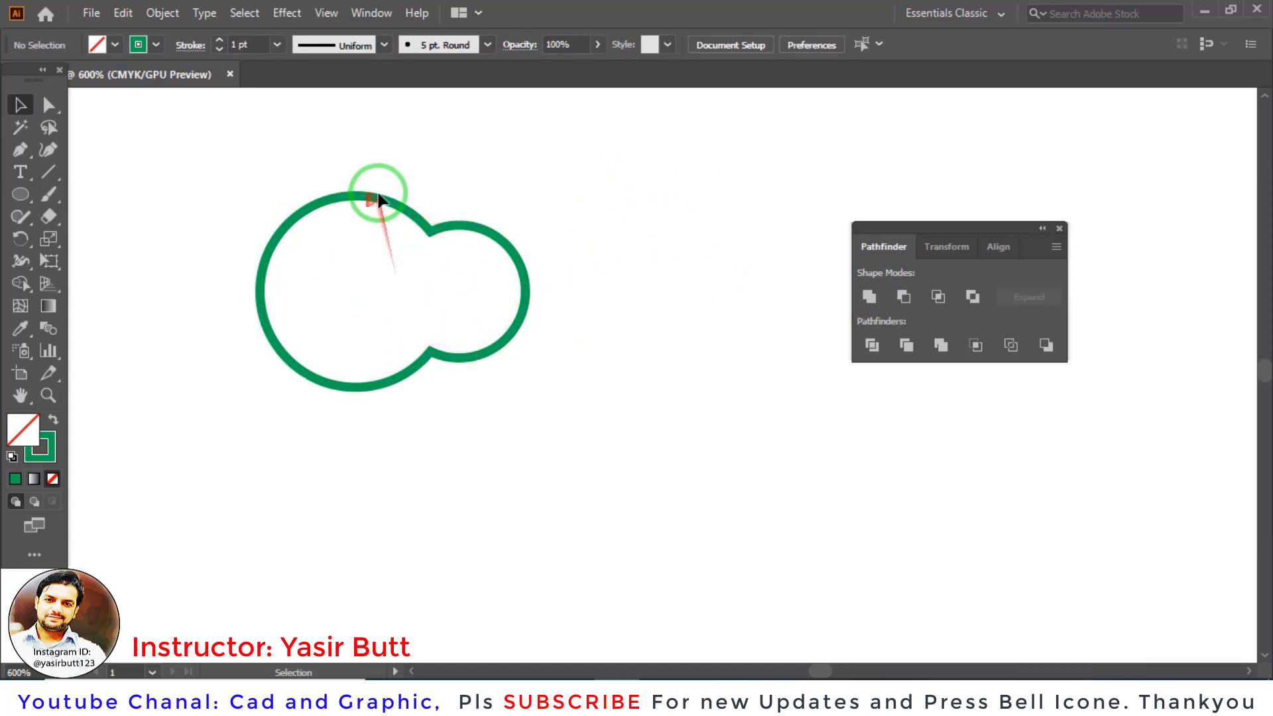
mouse_move(378, 199)
left_mouse_down()
mouse_move(660, 183)
mouse_move(420, 201)
left_mouse_up()
left_click(698, 221)
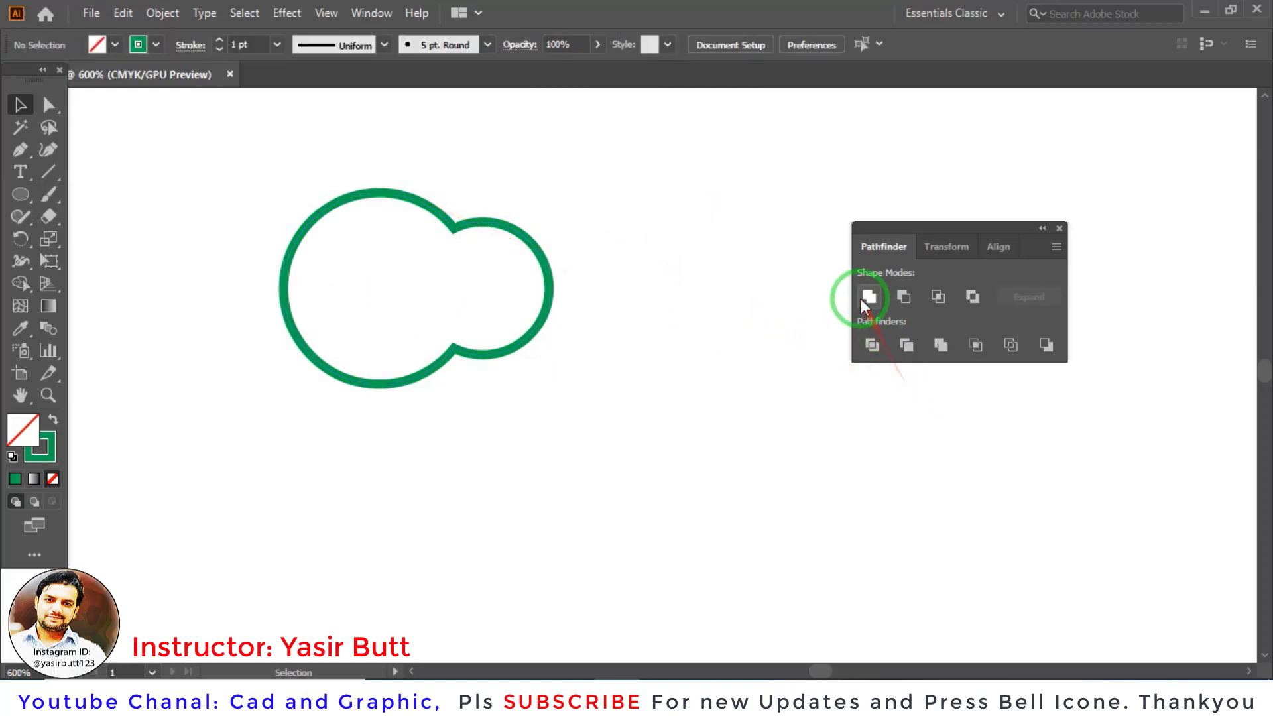
left_click(431, 212)
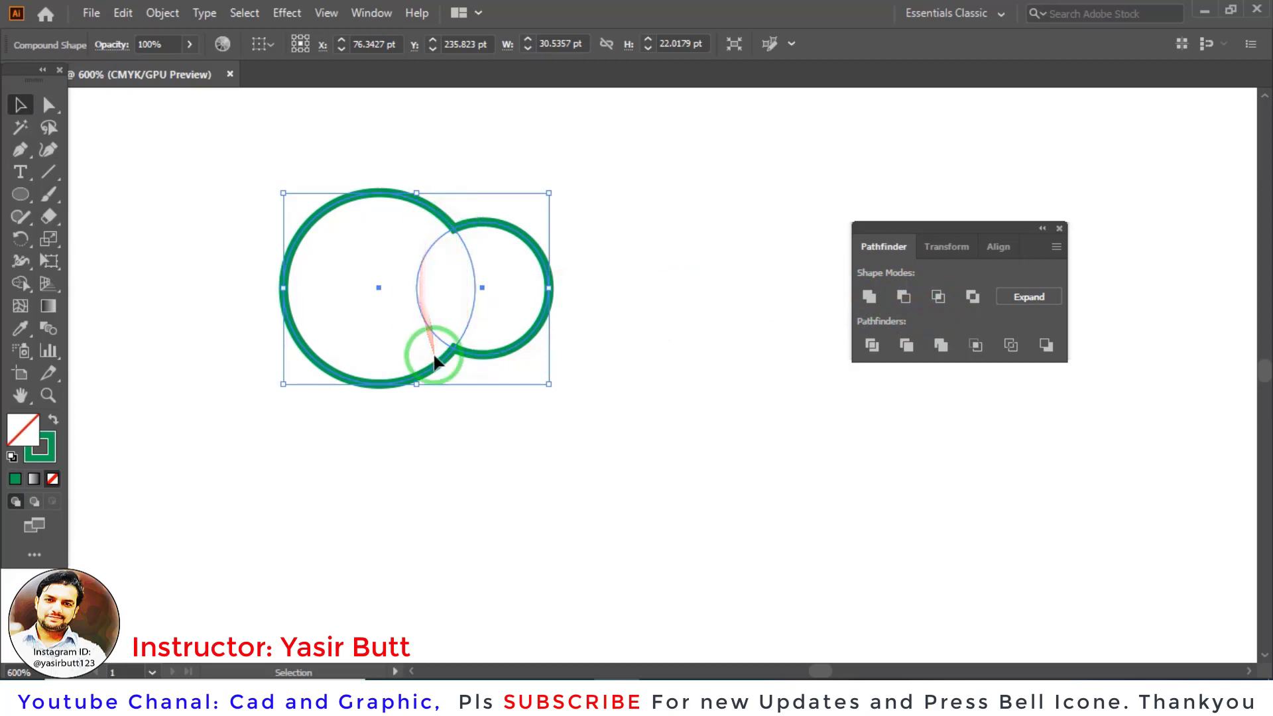
left_click(570, 358)
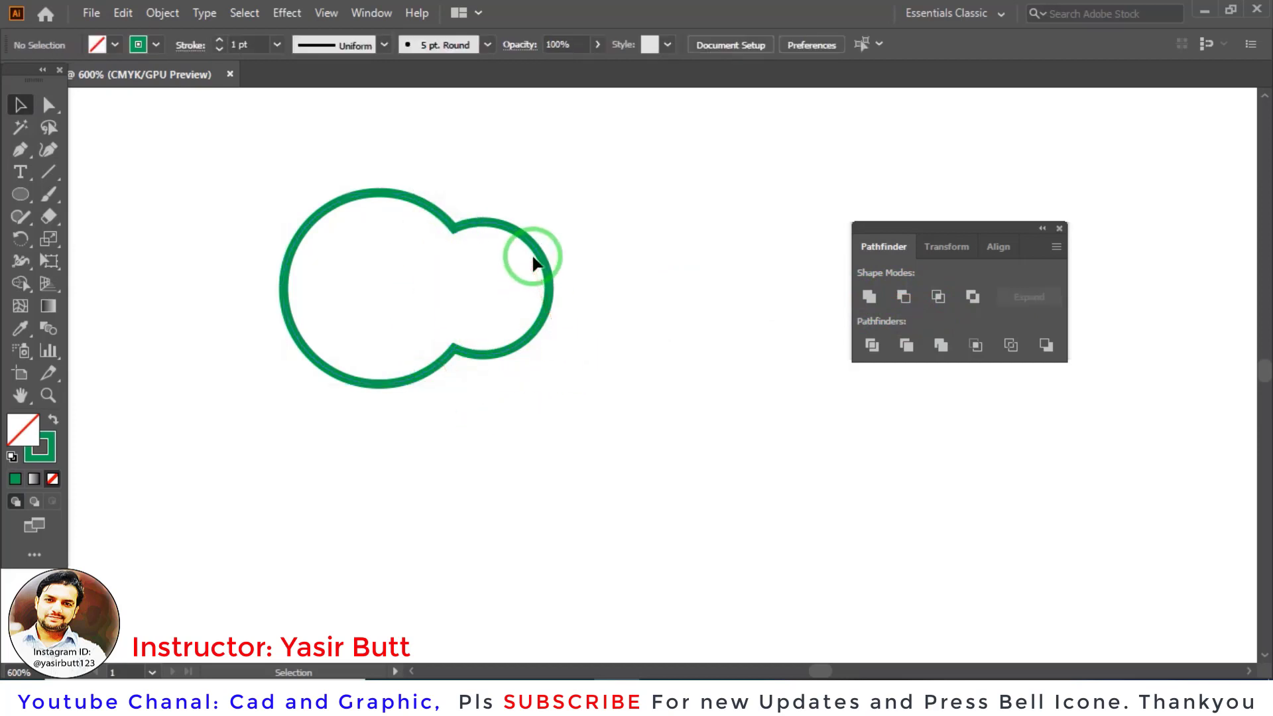
left_click(536, 255)
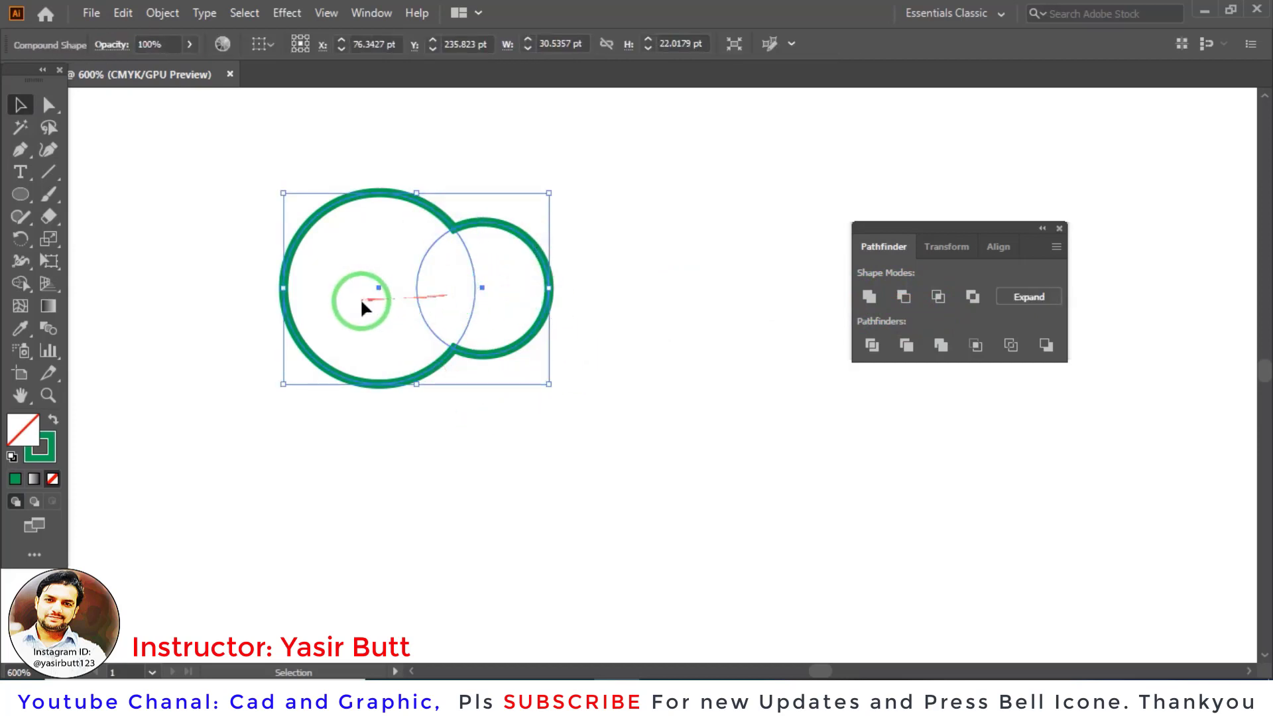
left_click(637, 303)
Step: Select the compound shape and nudge it slightly up and right
left_click(535, 264)
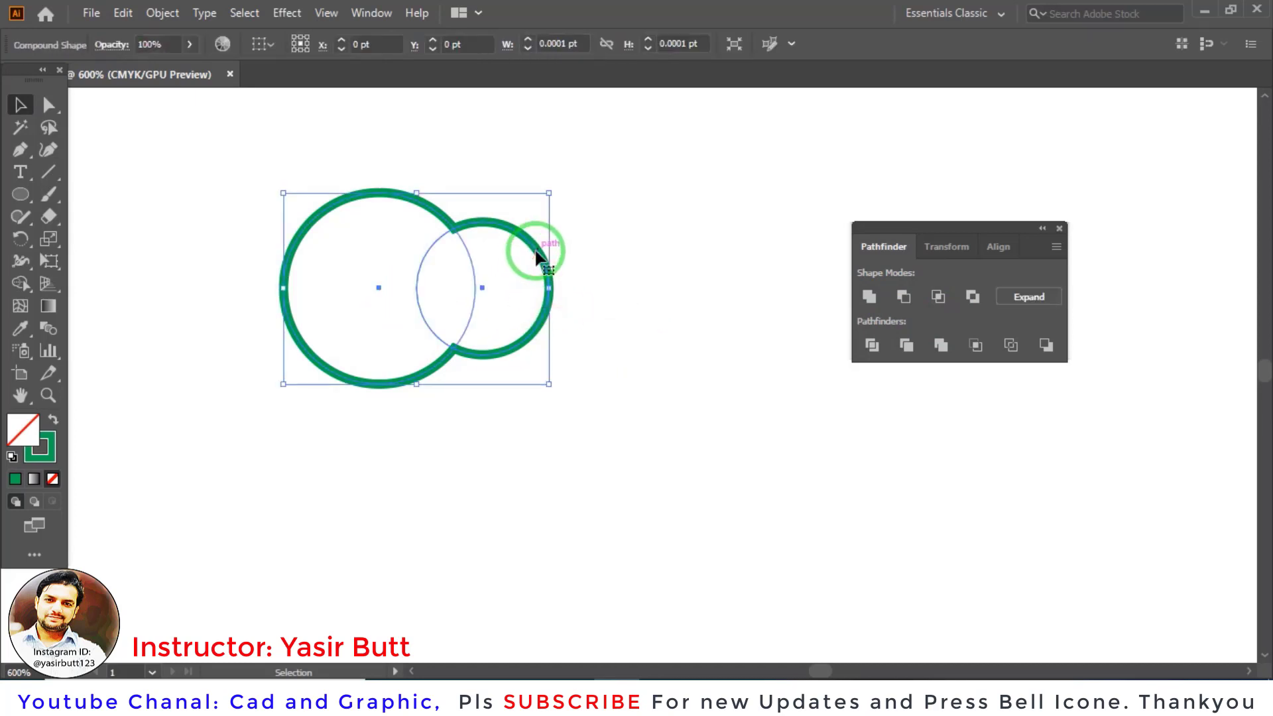
right_click(536, 251)
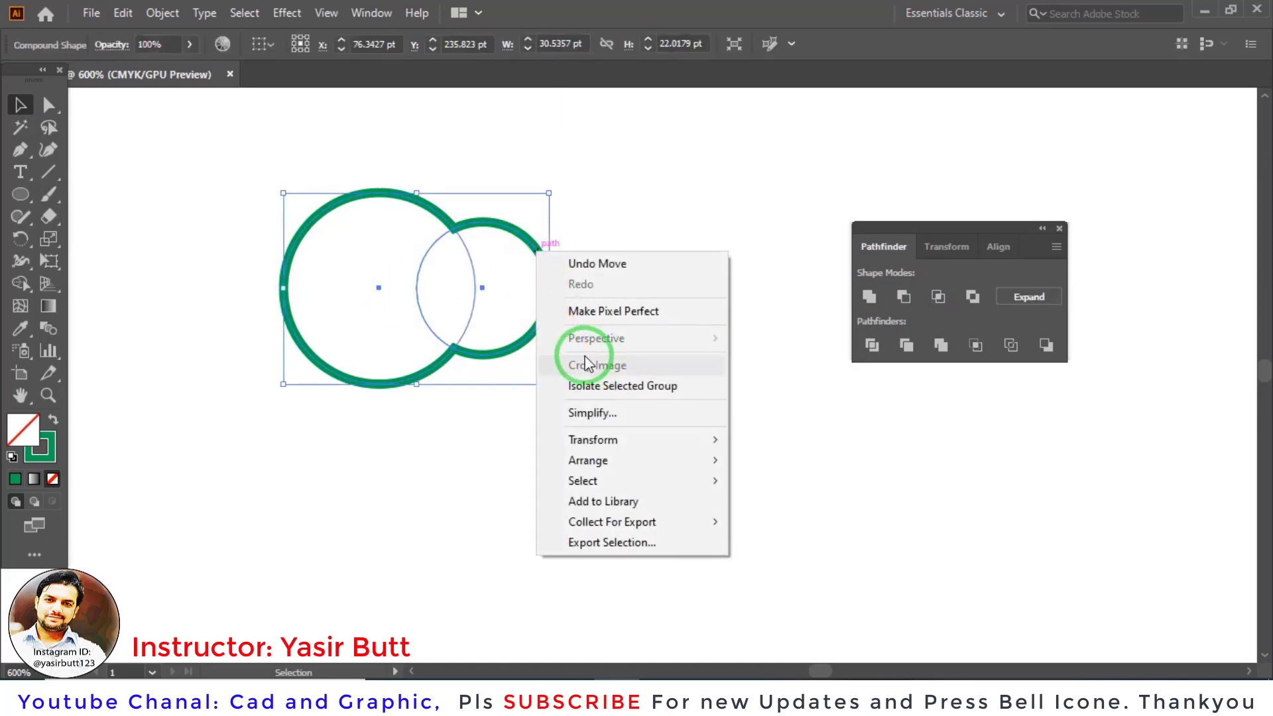
left_click(562, 236)
left_click_drag(606, 157, 363, 356)
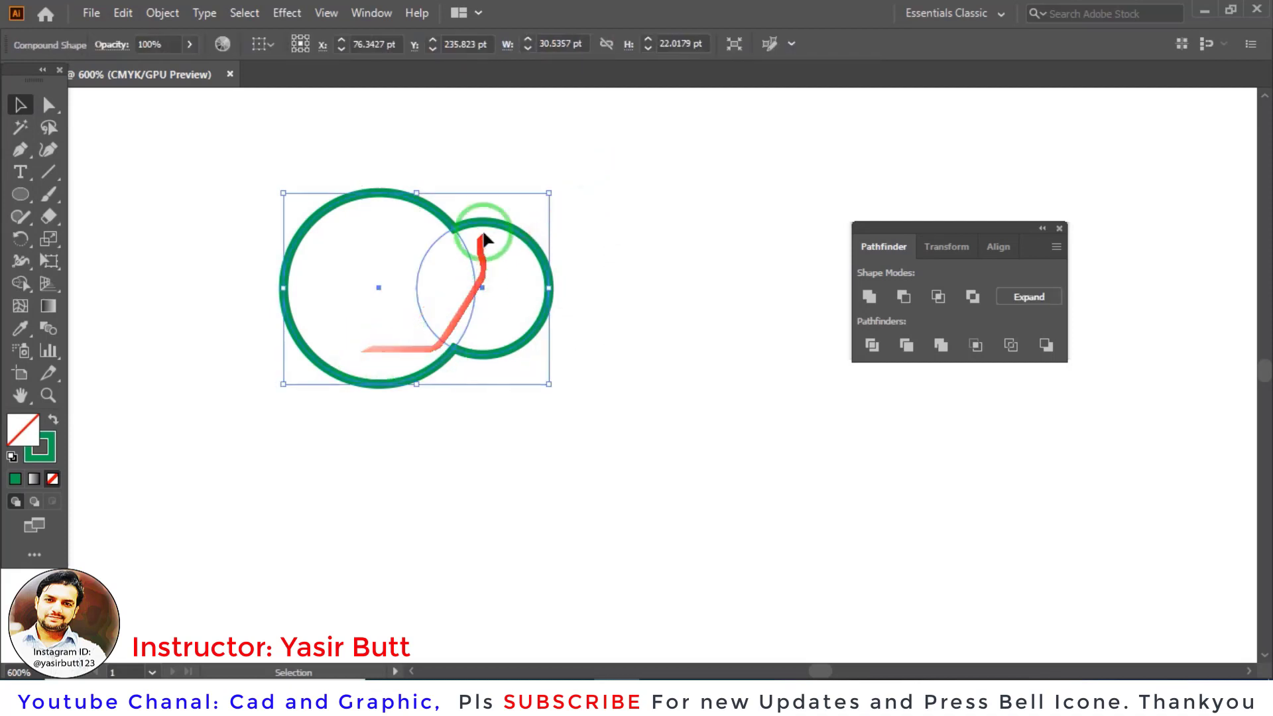
right_click(483, 224)
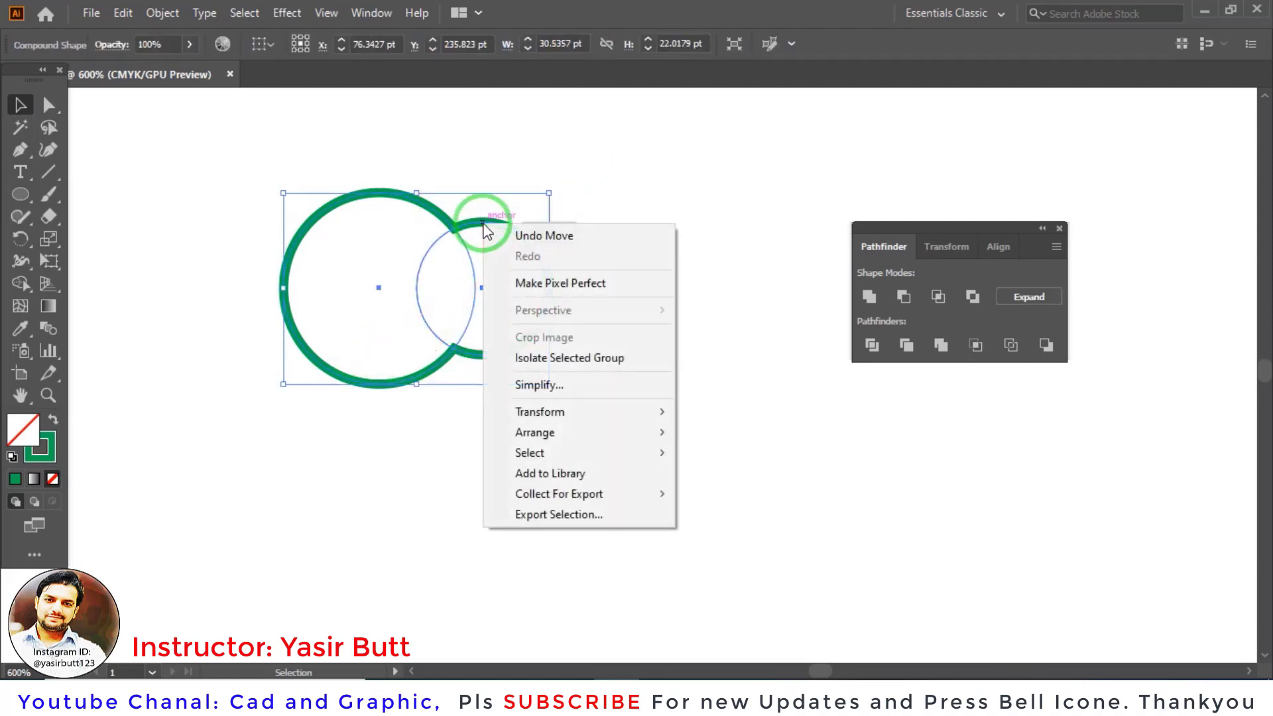
left_click(689, 345)
left_click(509, 227)
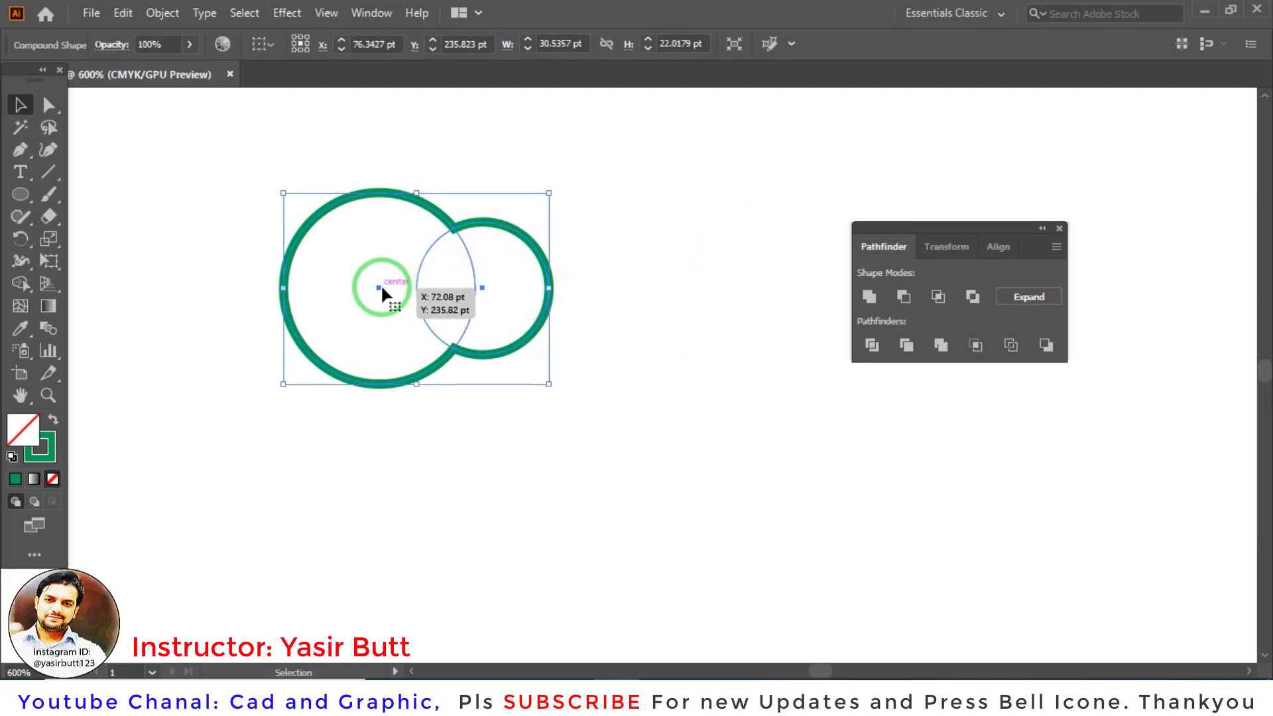
left_click_drag(383, 286, 405, 277)
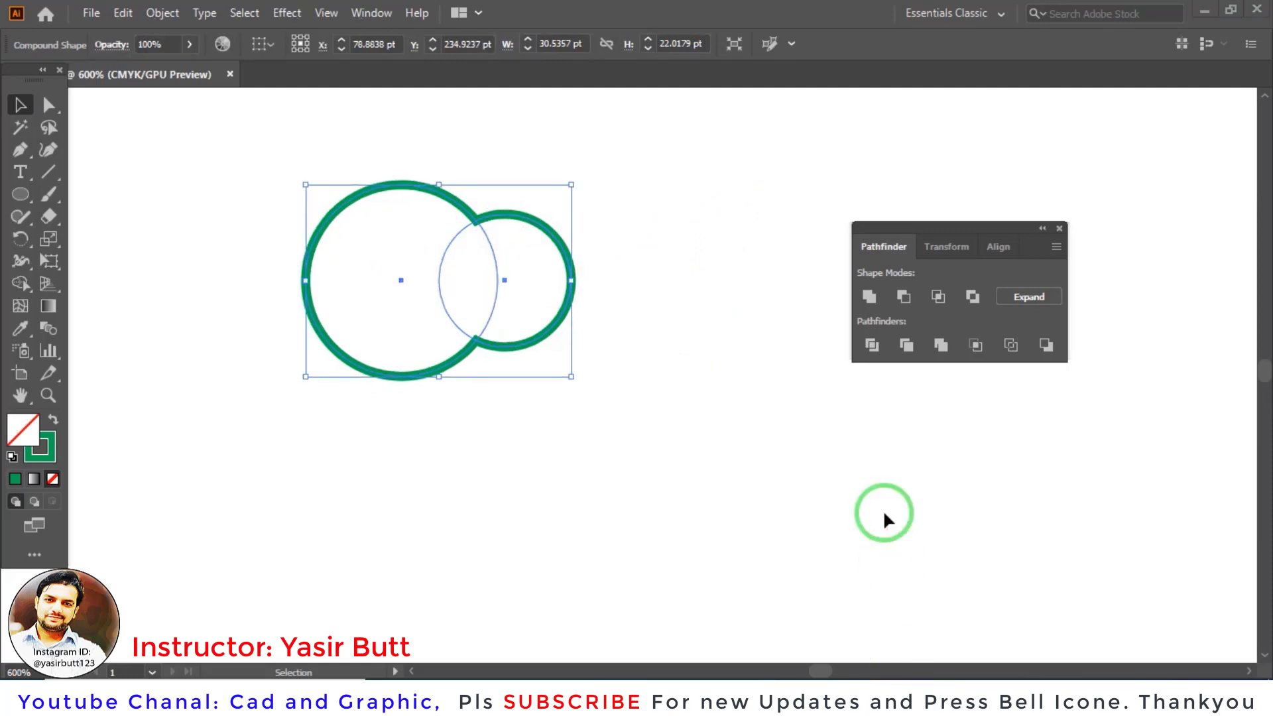
Step: Enter isolation mode on the compound shape from its right-click menu
left_click(600, 214)
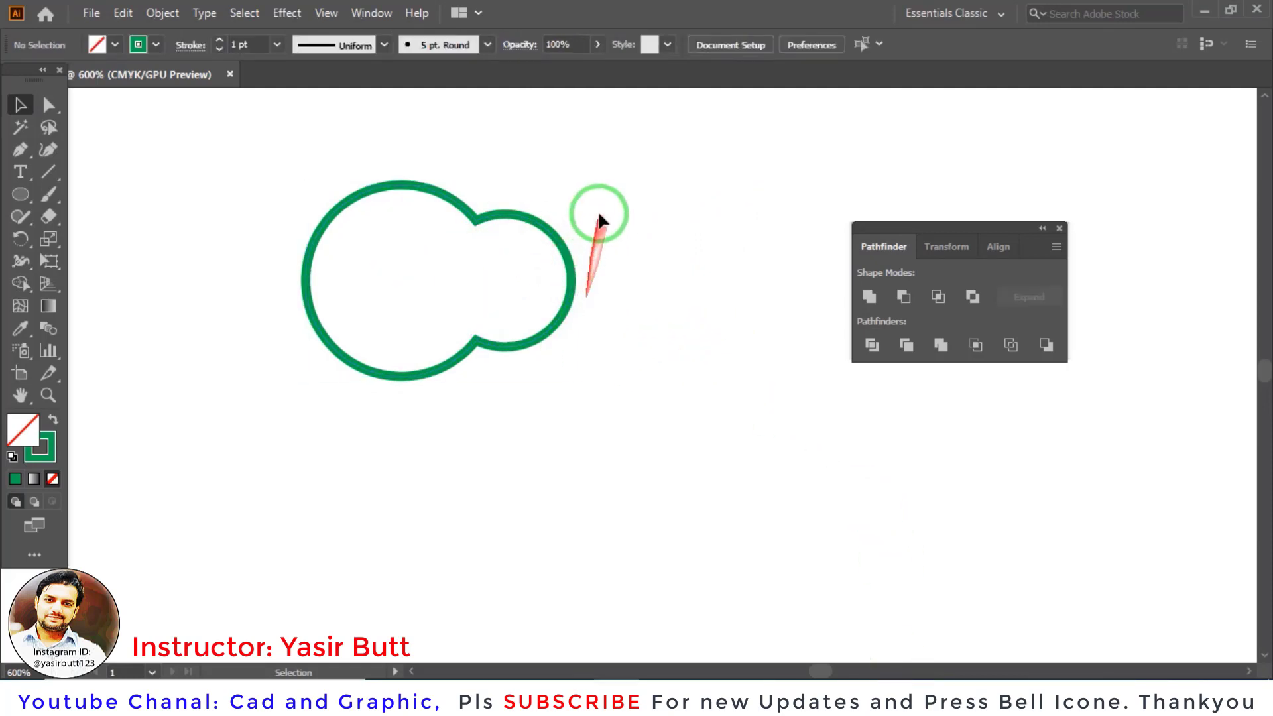
left_click(458, 346)
right_click(484, 227)
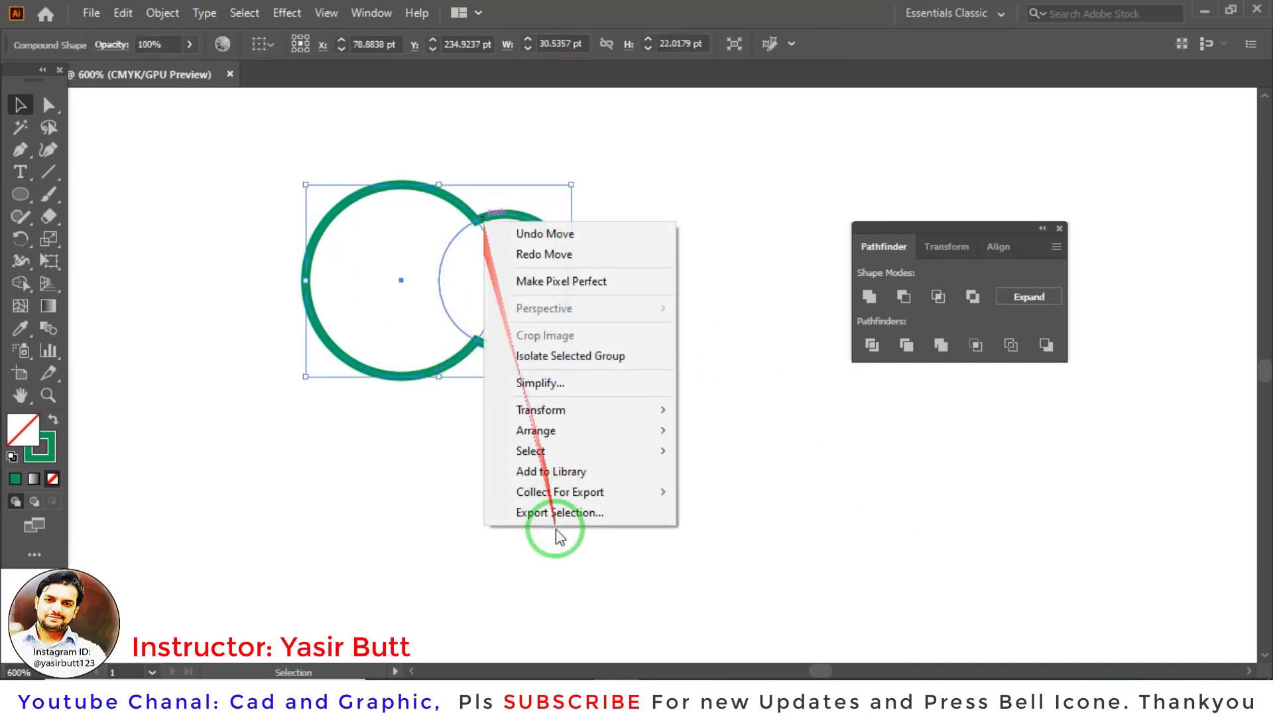
left_click(597, 357)
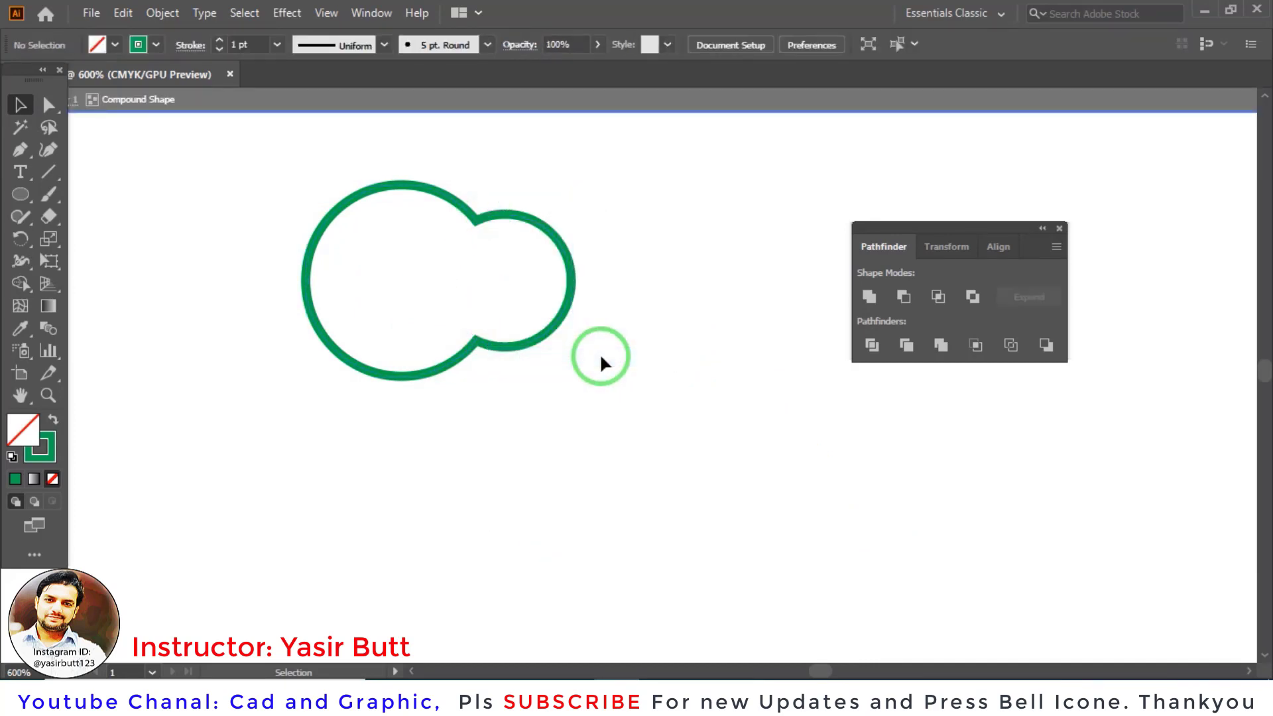
Step: Reshape the small right circle inside the compound shape into a wider ellipse
left_click(524, 223)
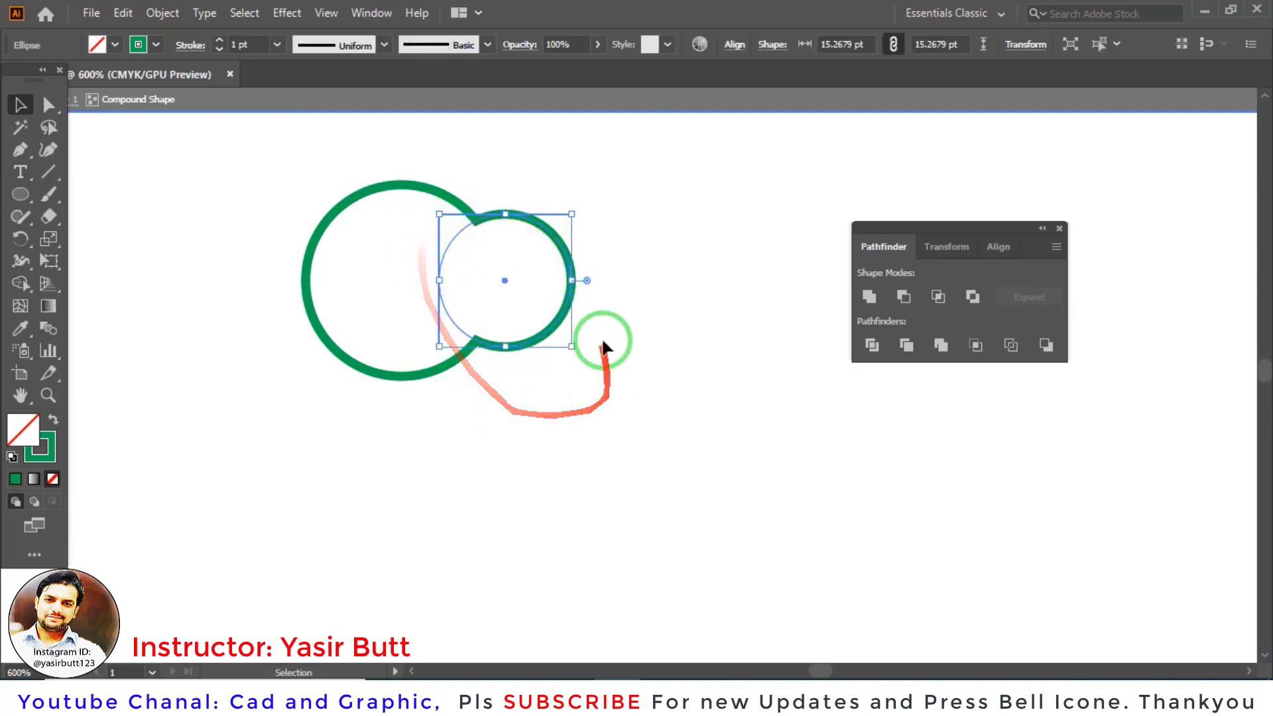
left_click_drag(567, 260, 521, 262)
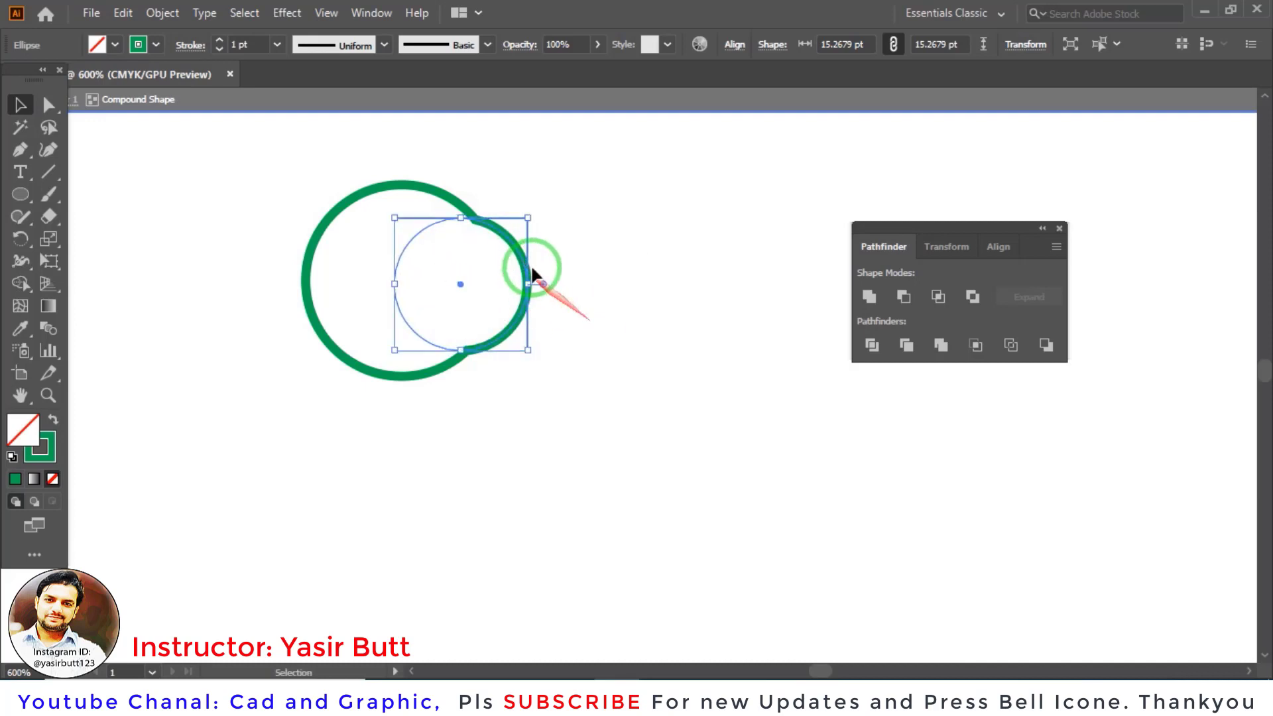
left_click_drag(525, 262, 590, 258)
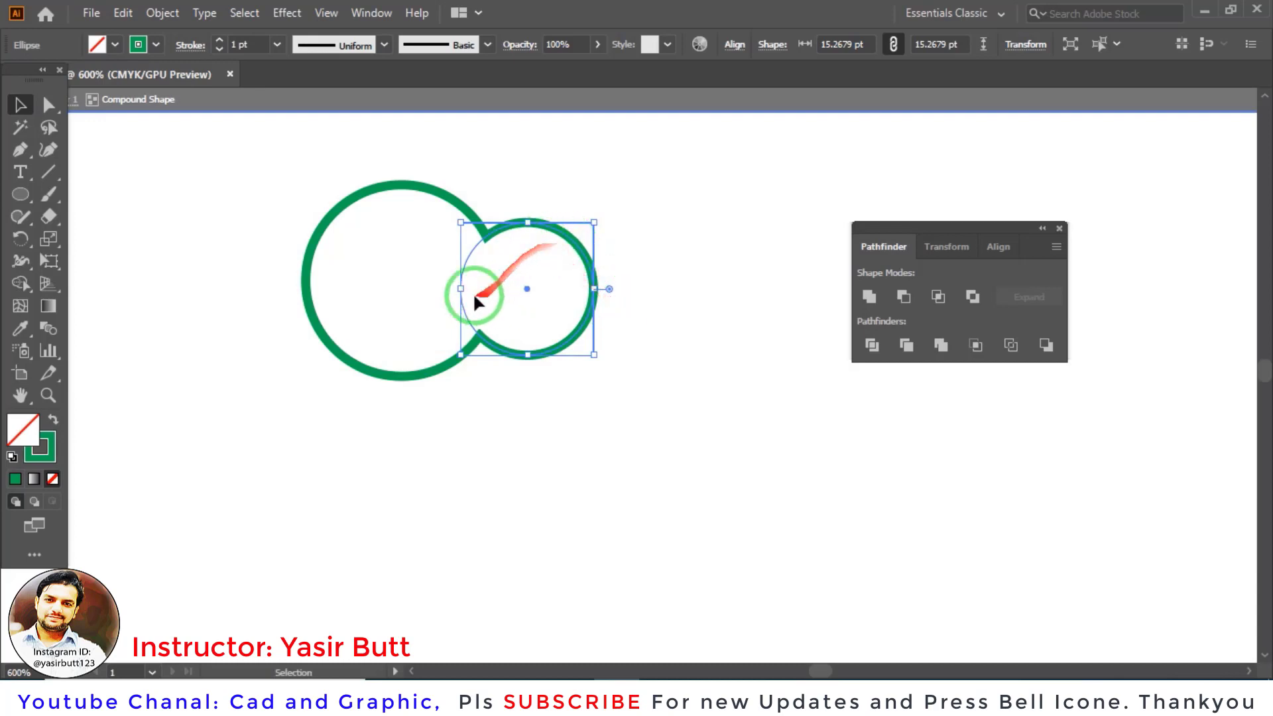
left_click_drag(461, 287, 362, 289)
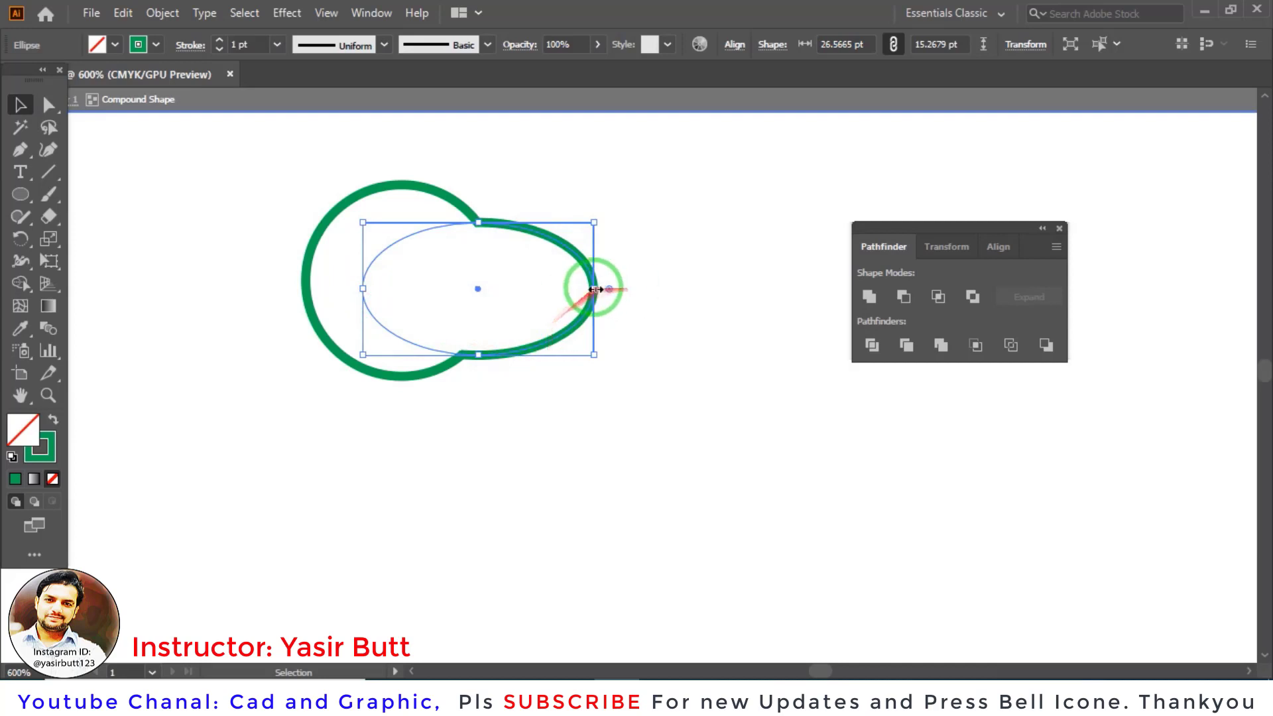
left_click_drag(363, 288, 470, 289)
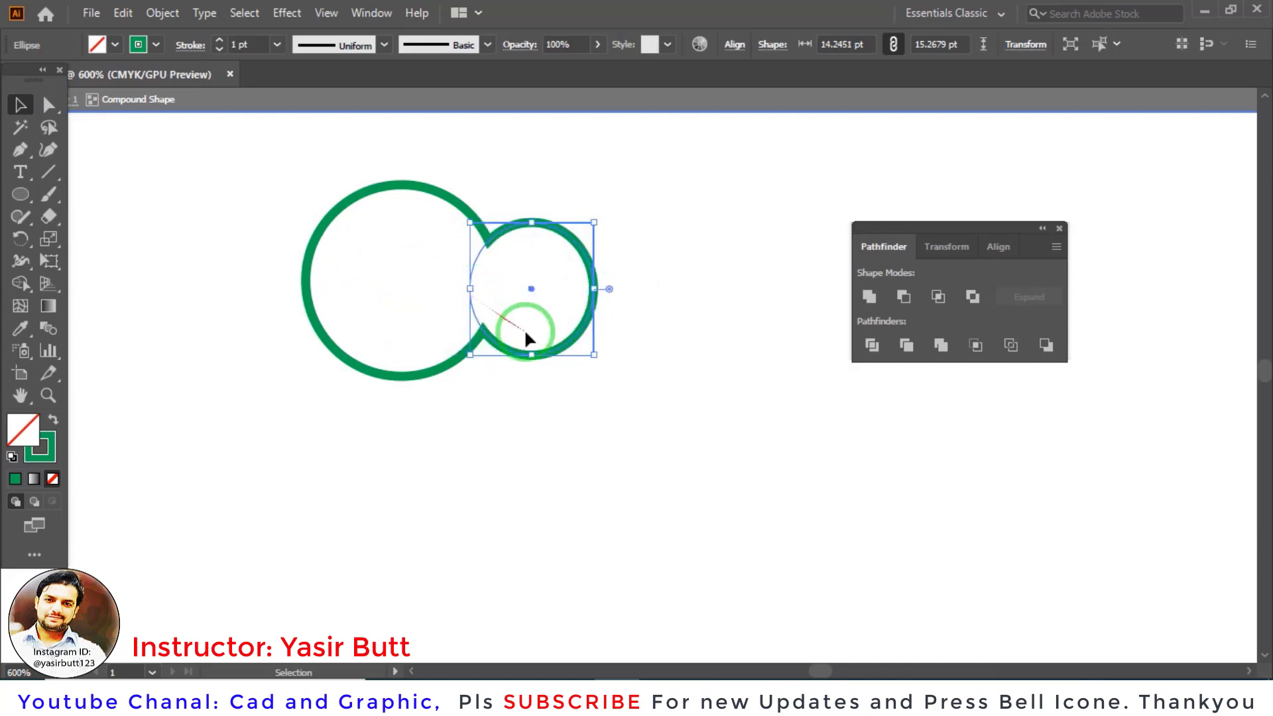
left_click(533, 372)
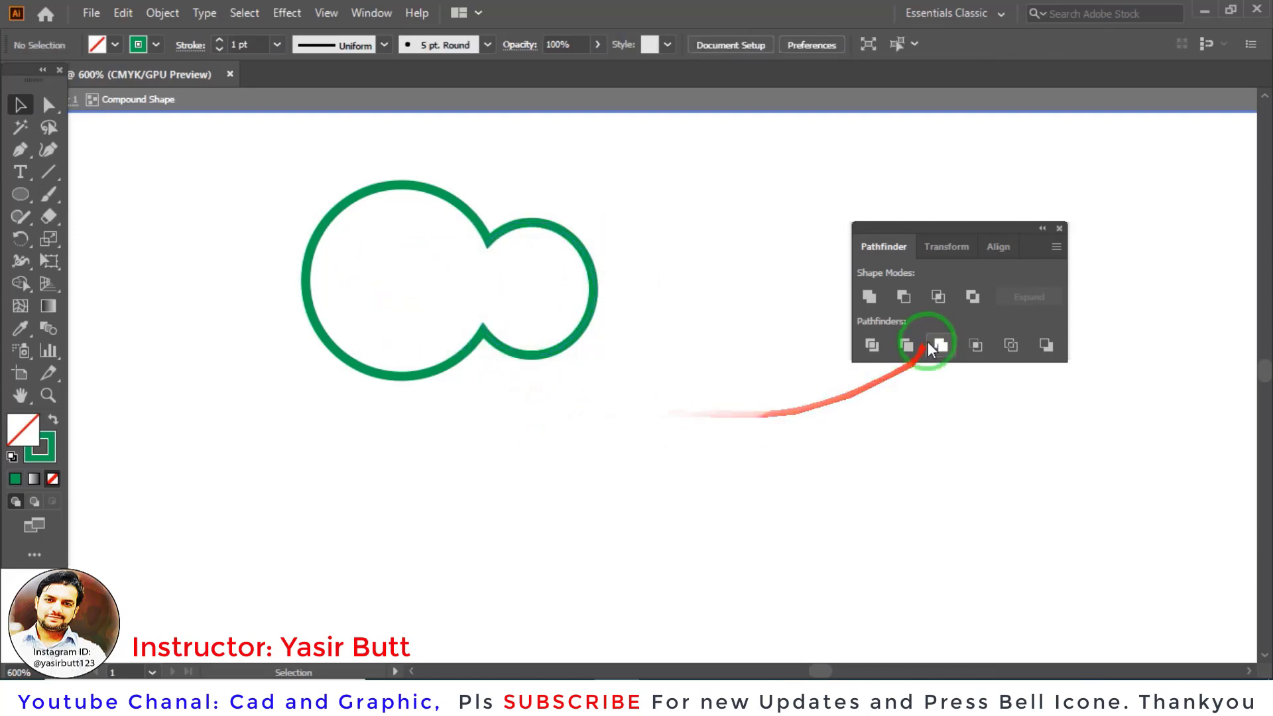
Step: Stretch the large left circle wider, then select the whole compound shape
left_click(568, 233)
left_click(367, 193)
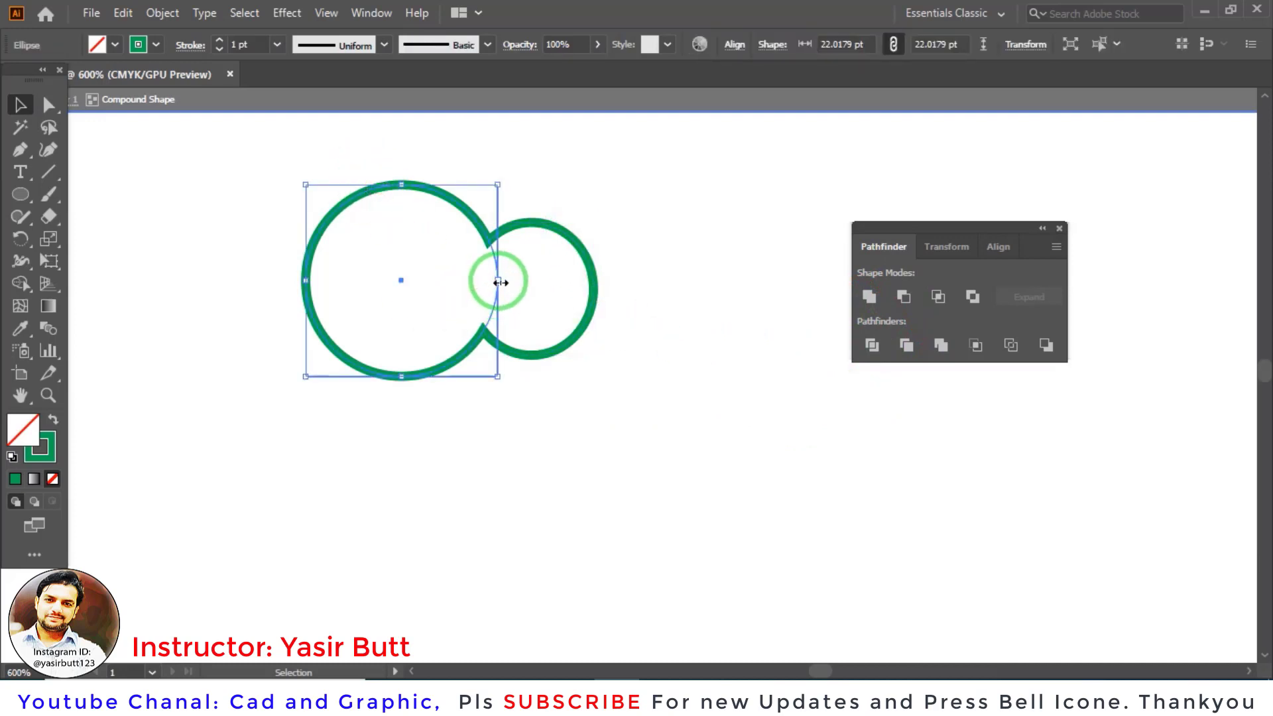
mouse_move(499, 282)
left_mouse_down()
mouse_move(555, 281)
mouse_move(458, 283)
left_mouse_up()
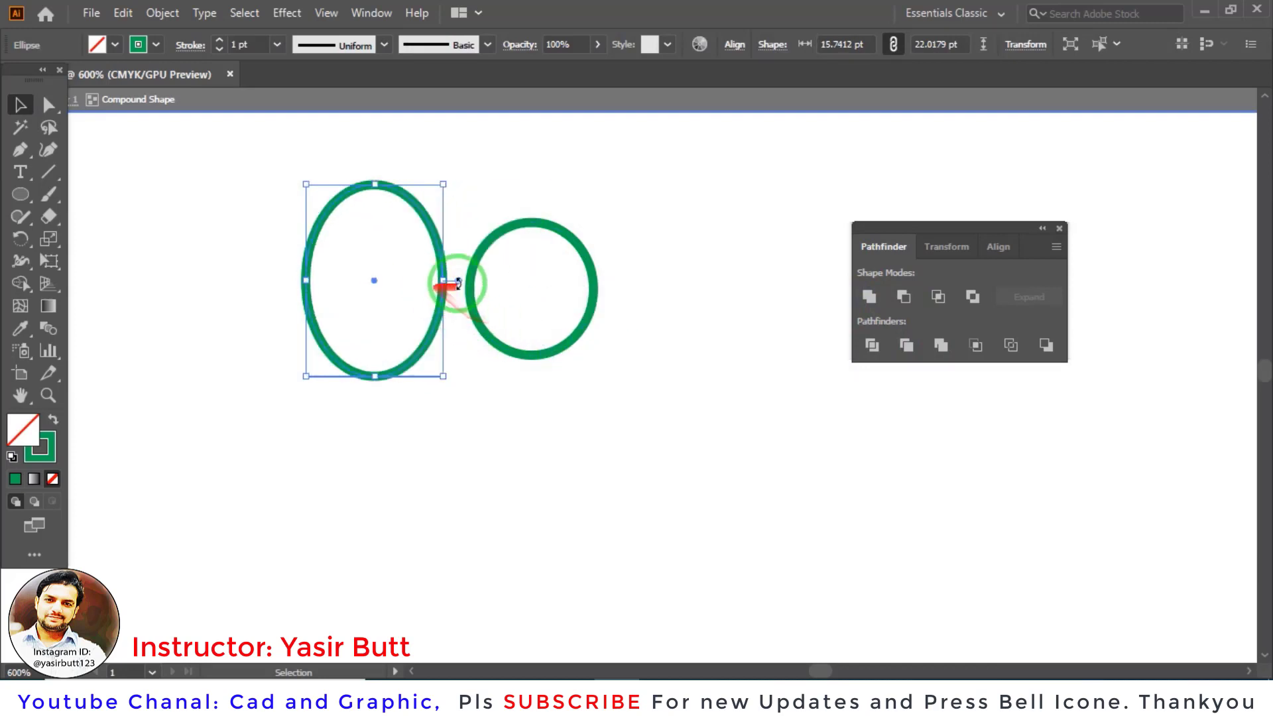
left_click_drag(442, 281, 486, 288)
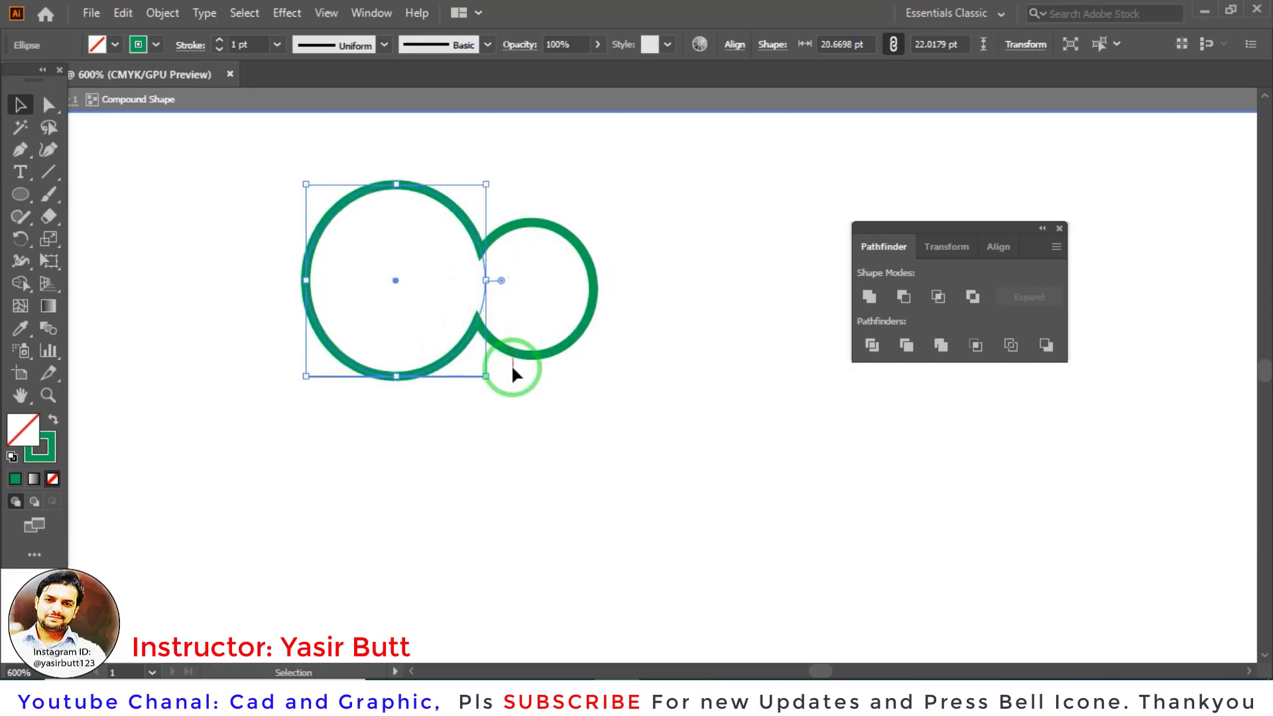
scroll(498, 360, "up", 2)
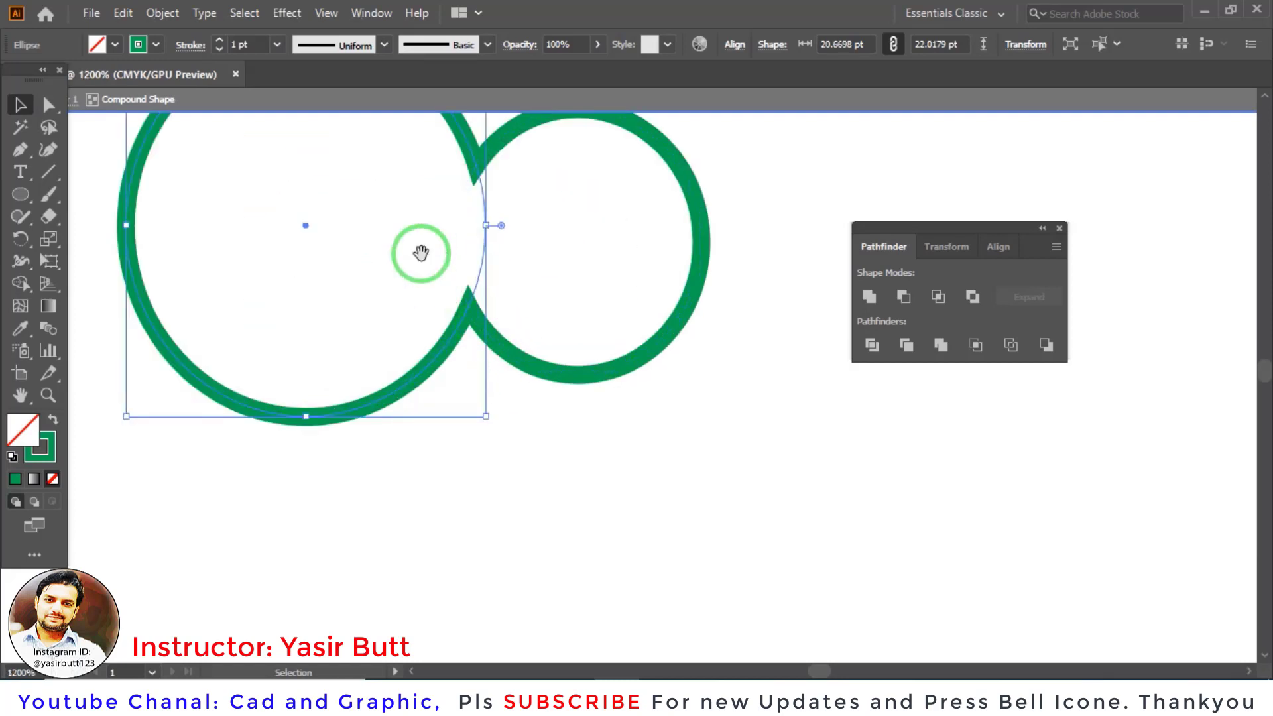
left_click_drag(419, 242, 494, 355)
left_click(560, 321)
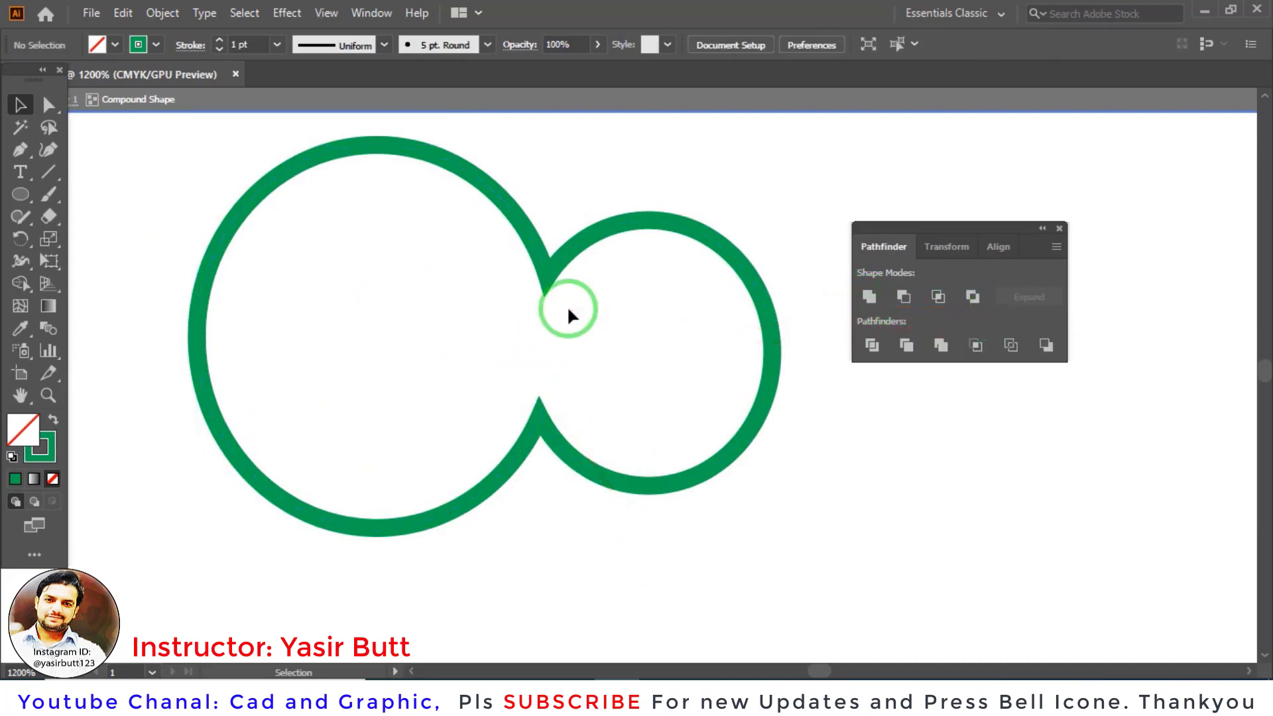
scroll(567, 305, "down", 1)
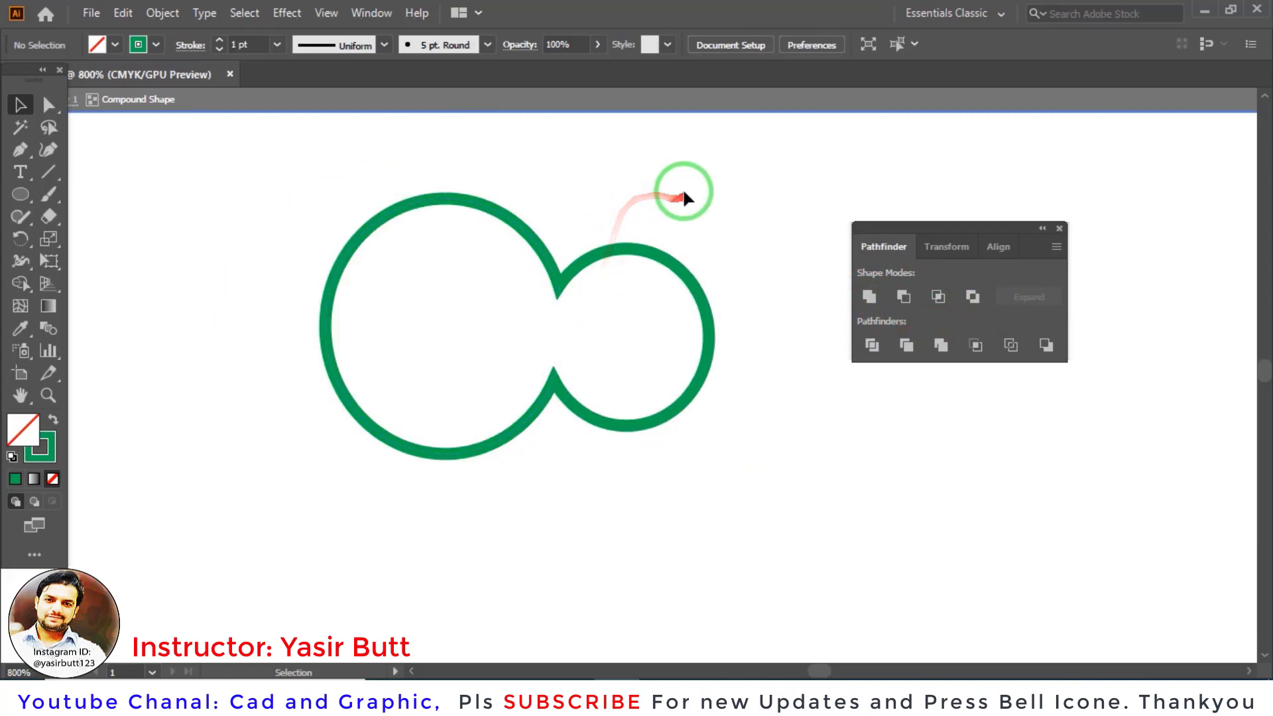
left_click_drag(747, 175, 323, 467)
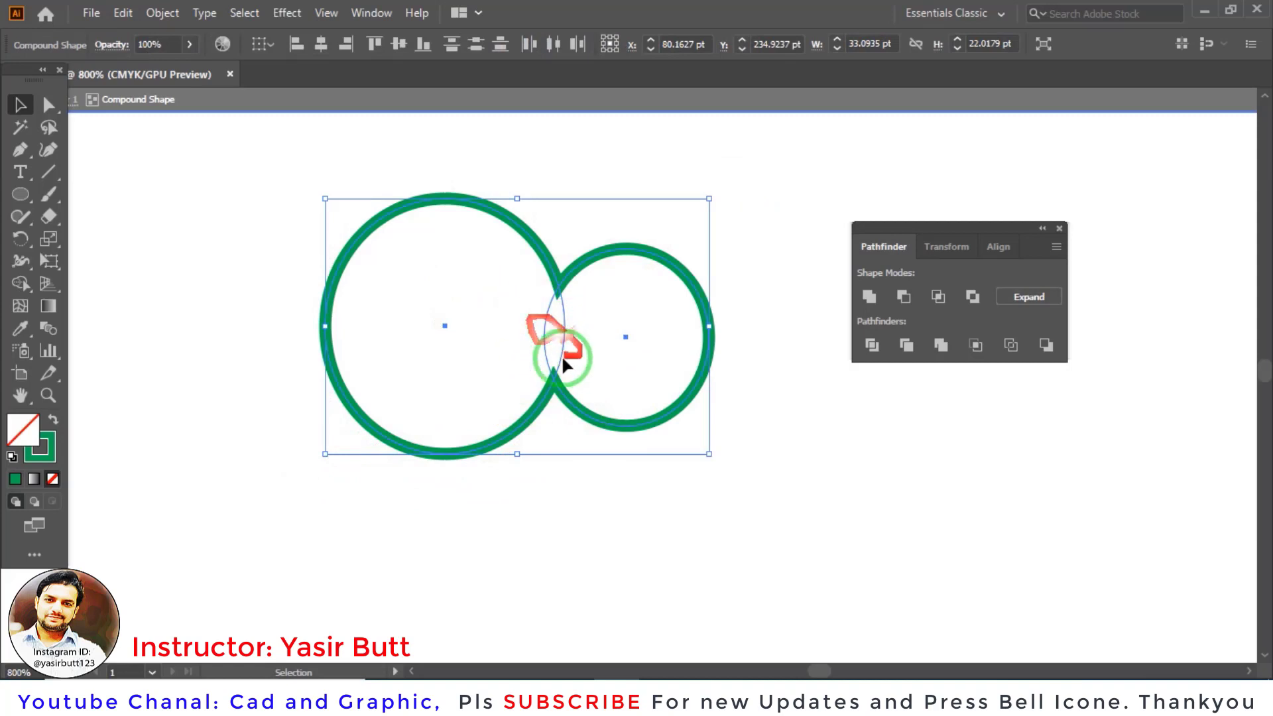
Step: Stretch the right circle leftward into a wider oval overlapping the big circle, then reselect everything
left_click(583, 504)
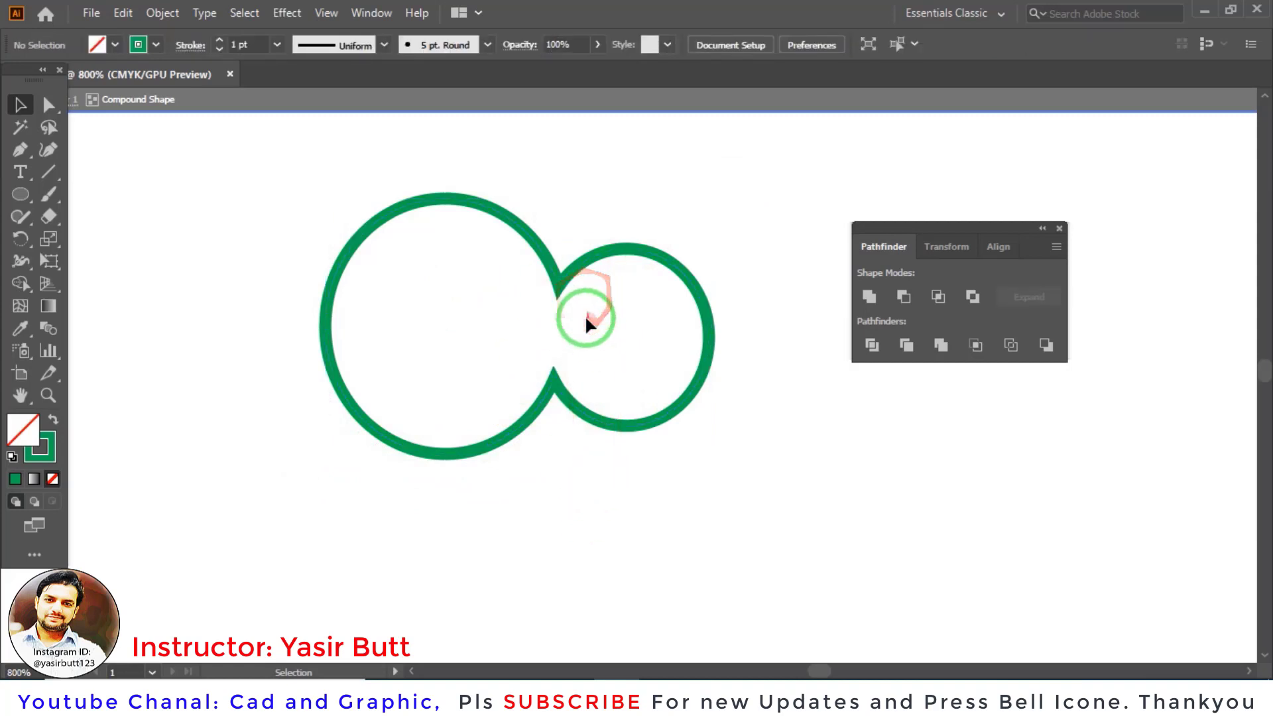
left_click(573, 273)
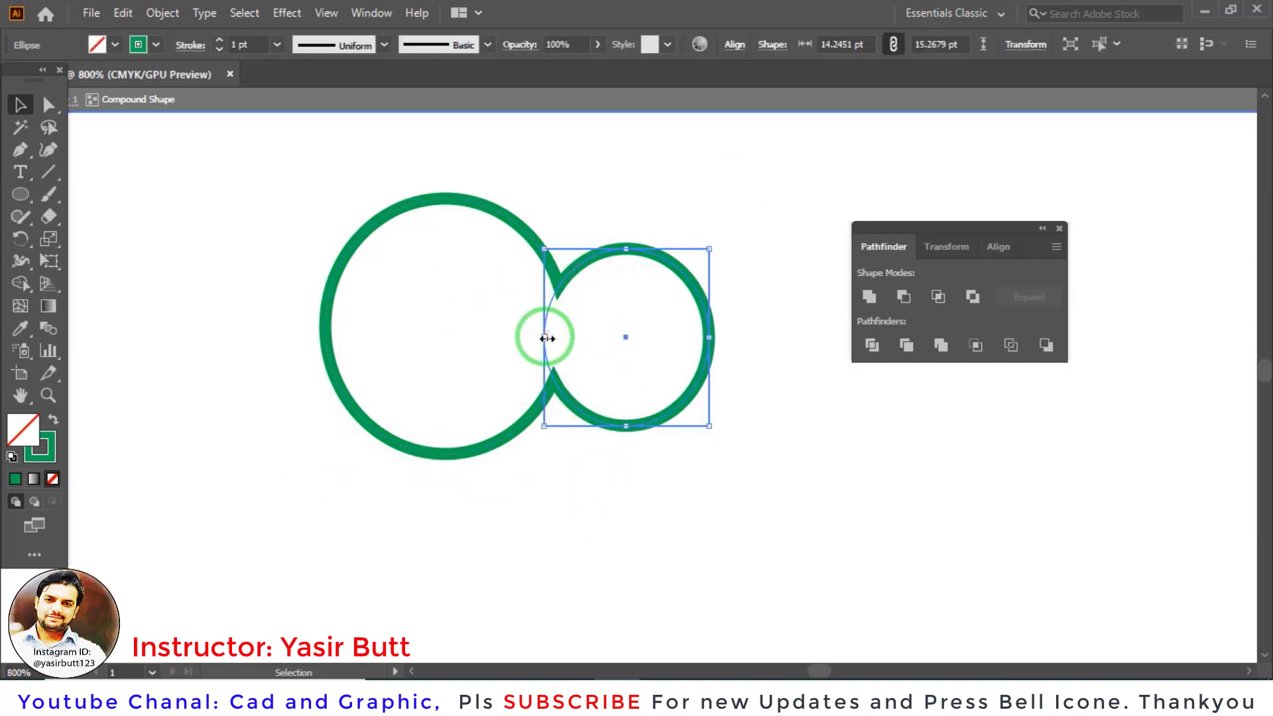
left_click_drag(551, 332, 466, 345)
left_click(640, 487)
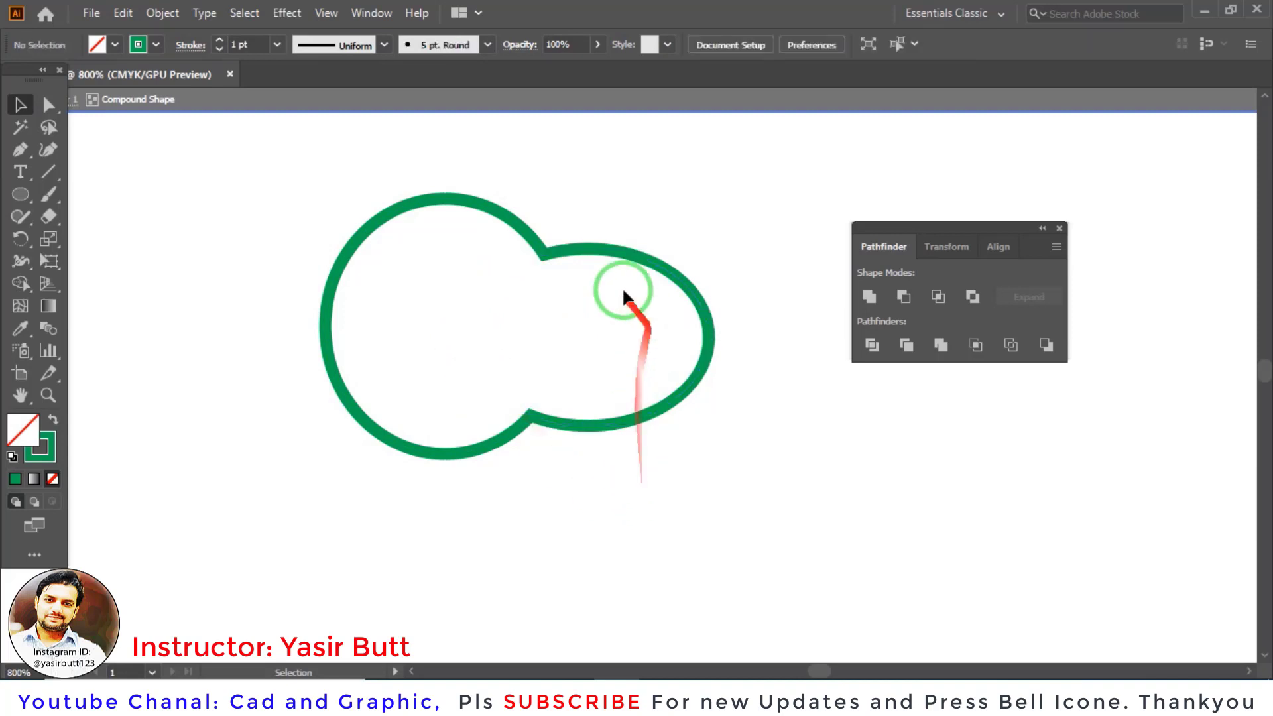
mouse_move(771, 194)
left_mouse_down()
mouse_move(456, 464)
mouse_move(304, 499)
left_mouse_up()
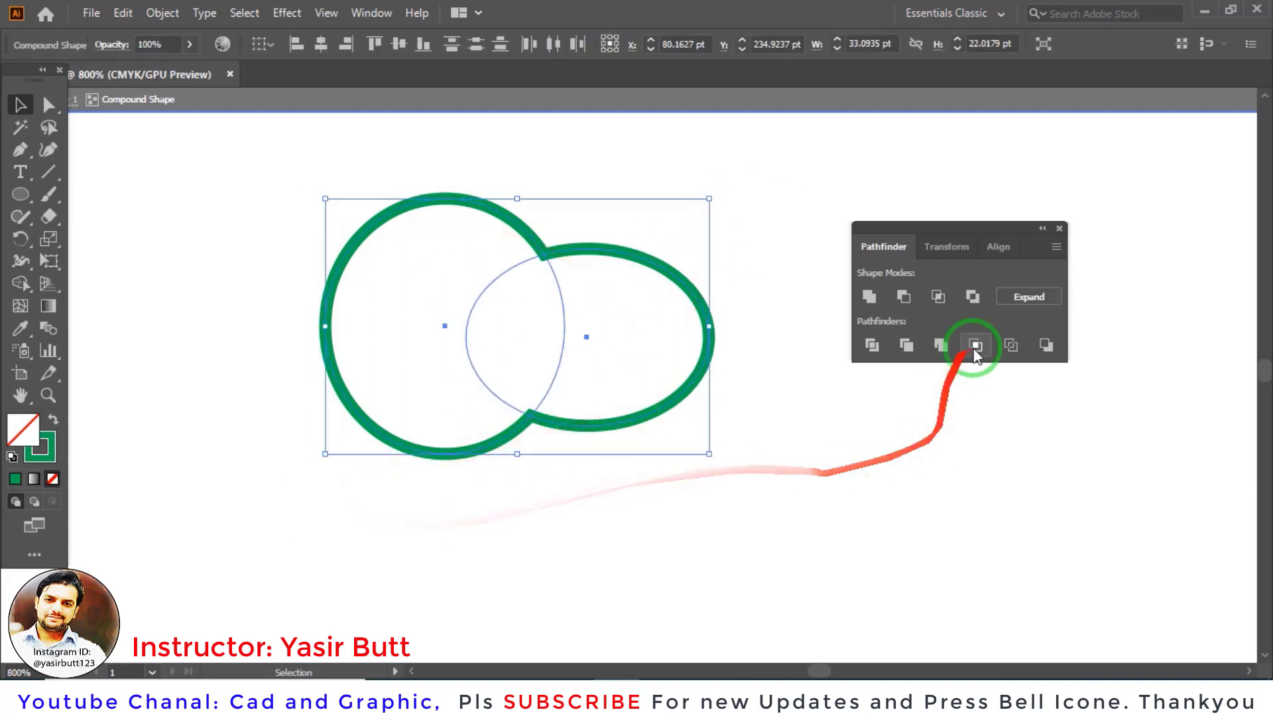
Step: Expand the compound shape into one path, move it right and rotate it about 35°
left_click(1026, 299)
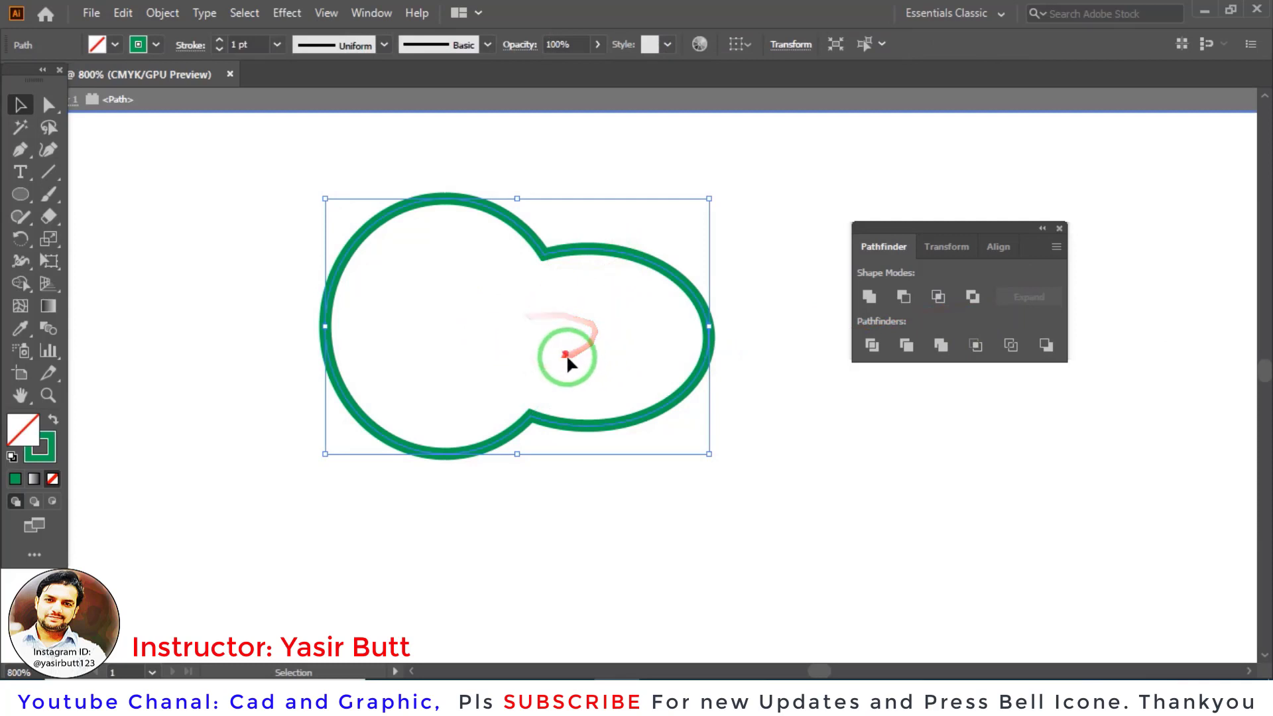
left_click_drag(533, 234, 575, 250)
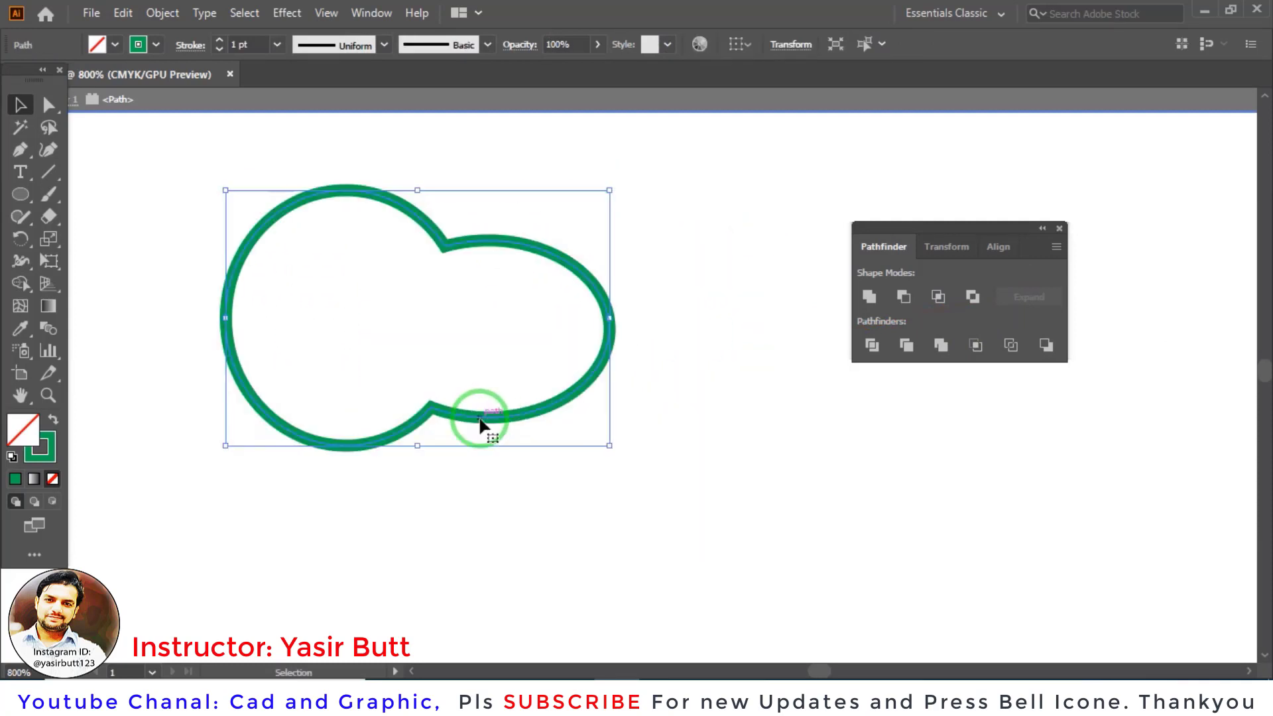
left_click_drag(480, 424, 568, 440)
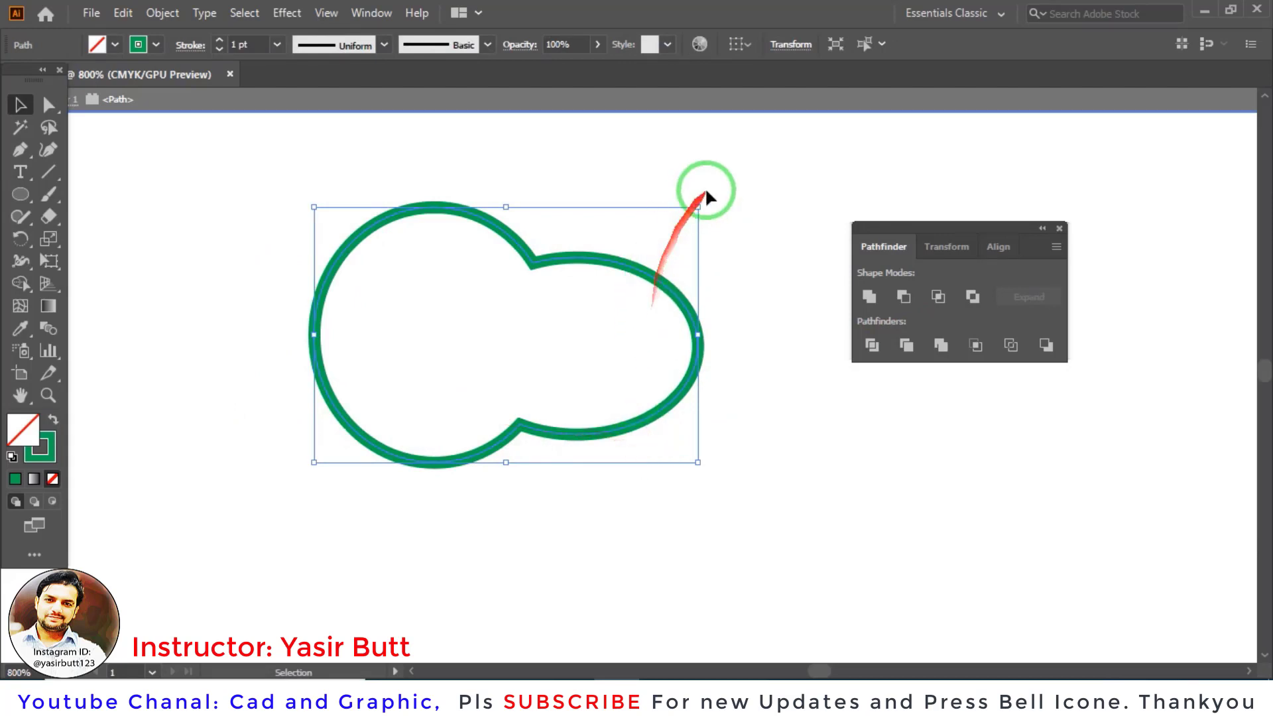
left_click_drag(706, 197, 574, 150)
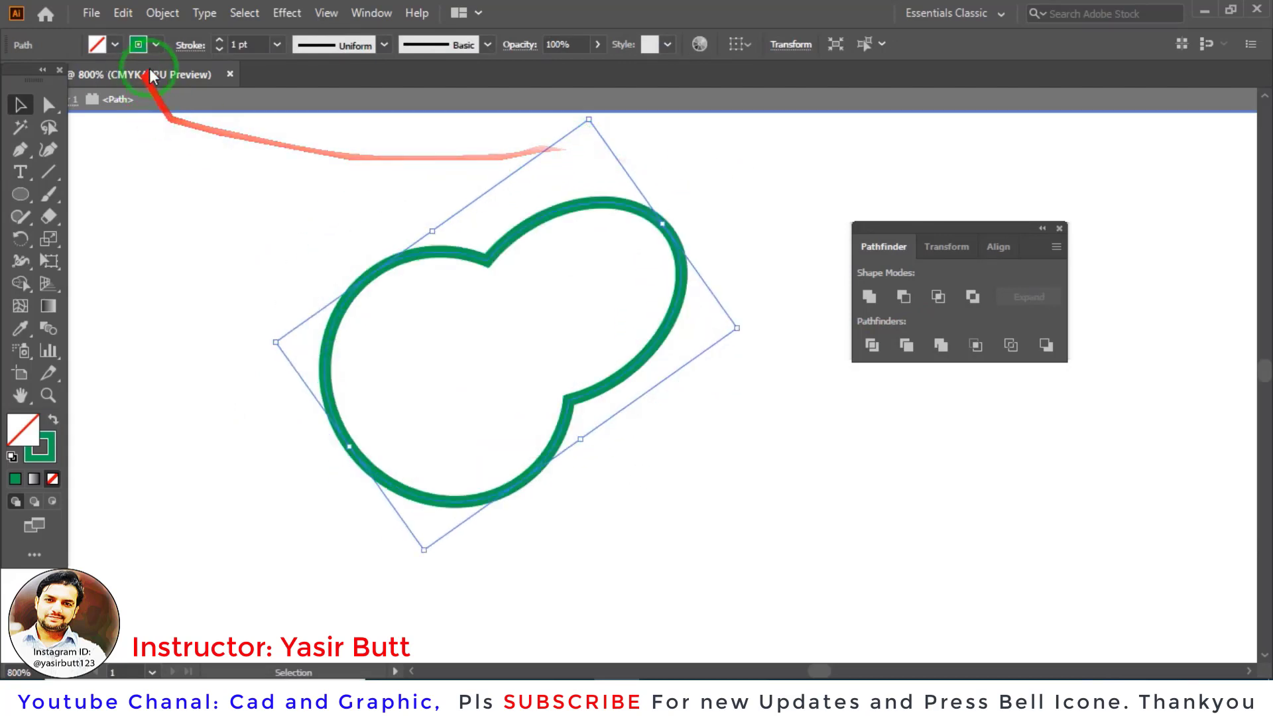
Step: Fill the tilted shape dark blue, then delete it
left_click(114, 44)
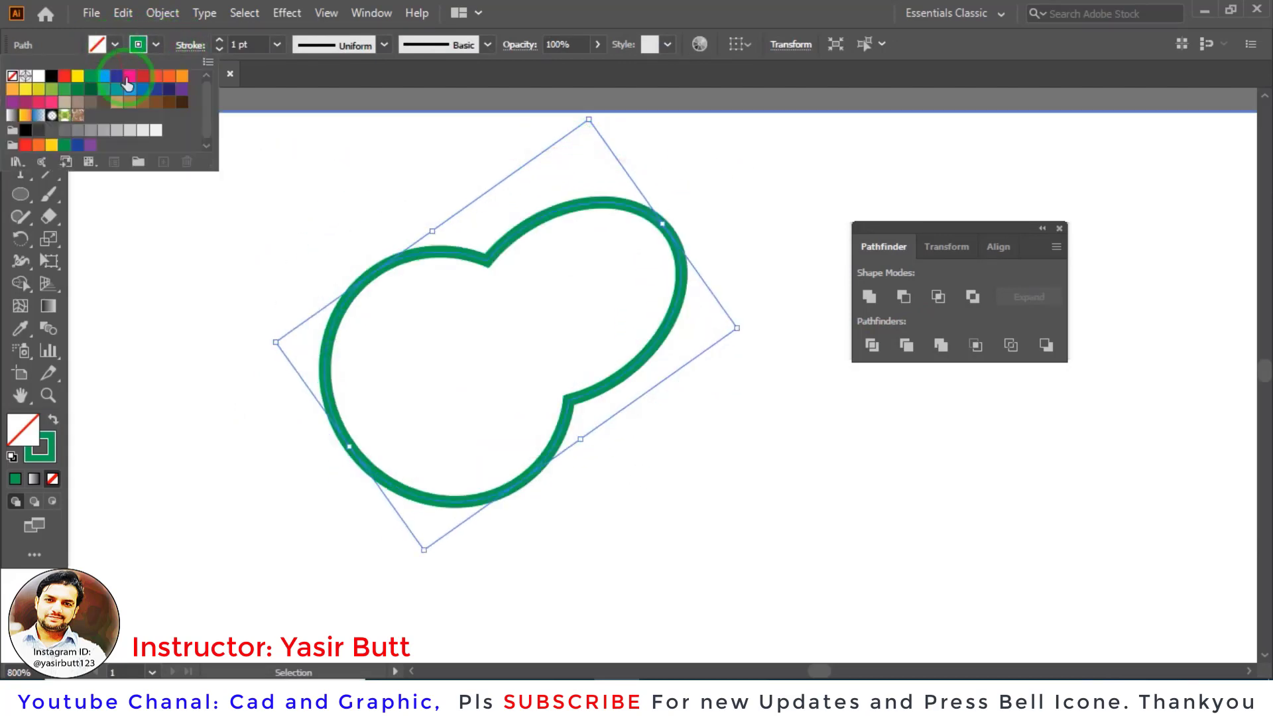
left_click(117, 76)
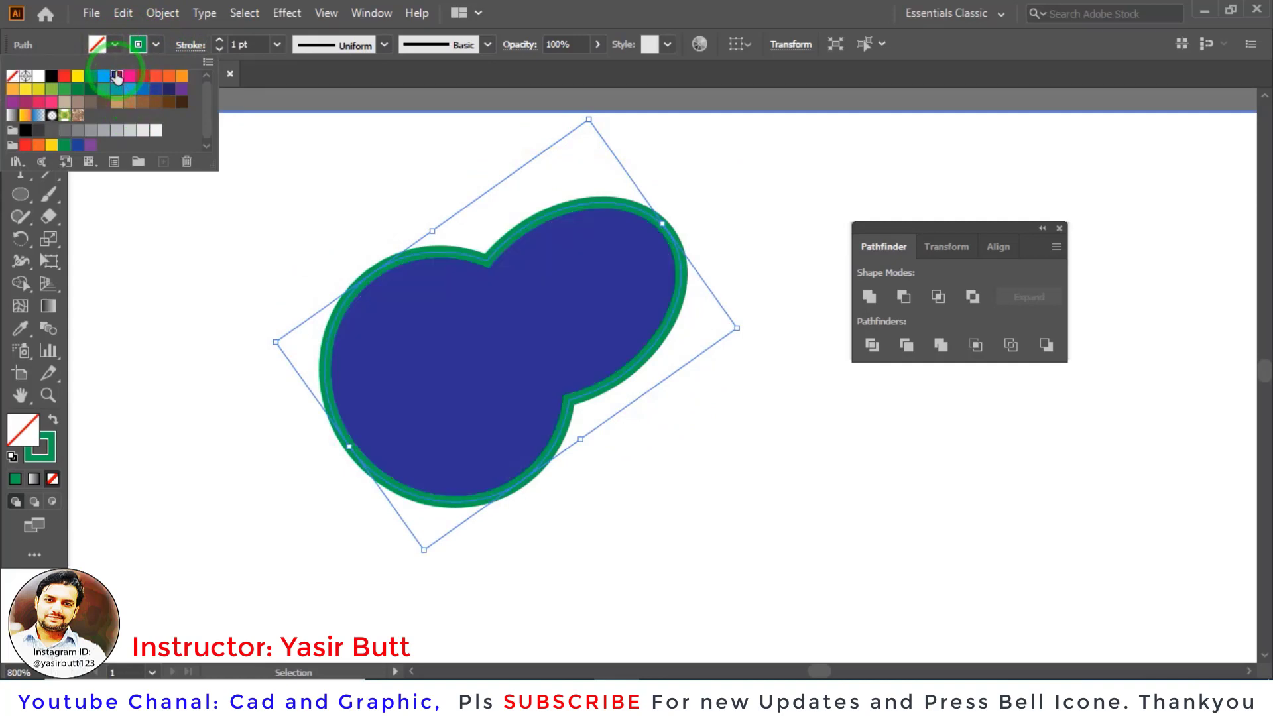
left_click(112, 227)
left_click(327, 225)
left_click(471, 287)
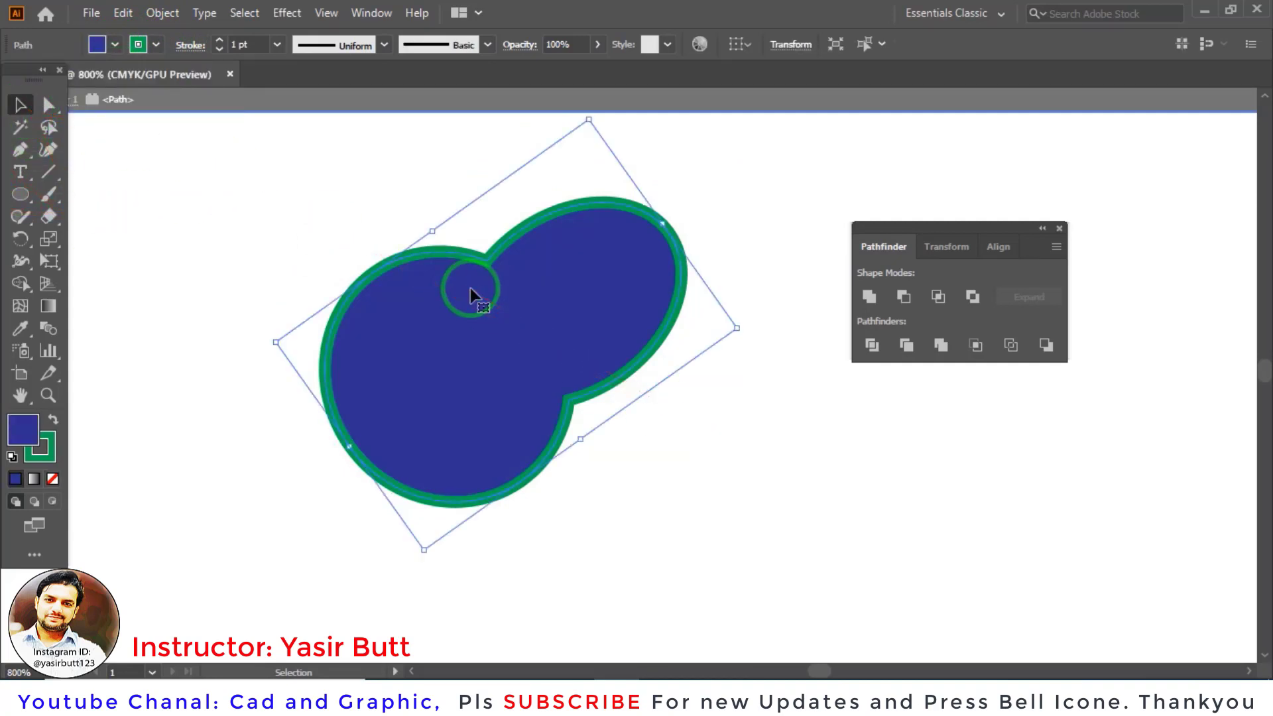
key("Delete")
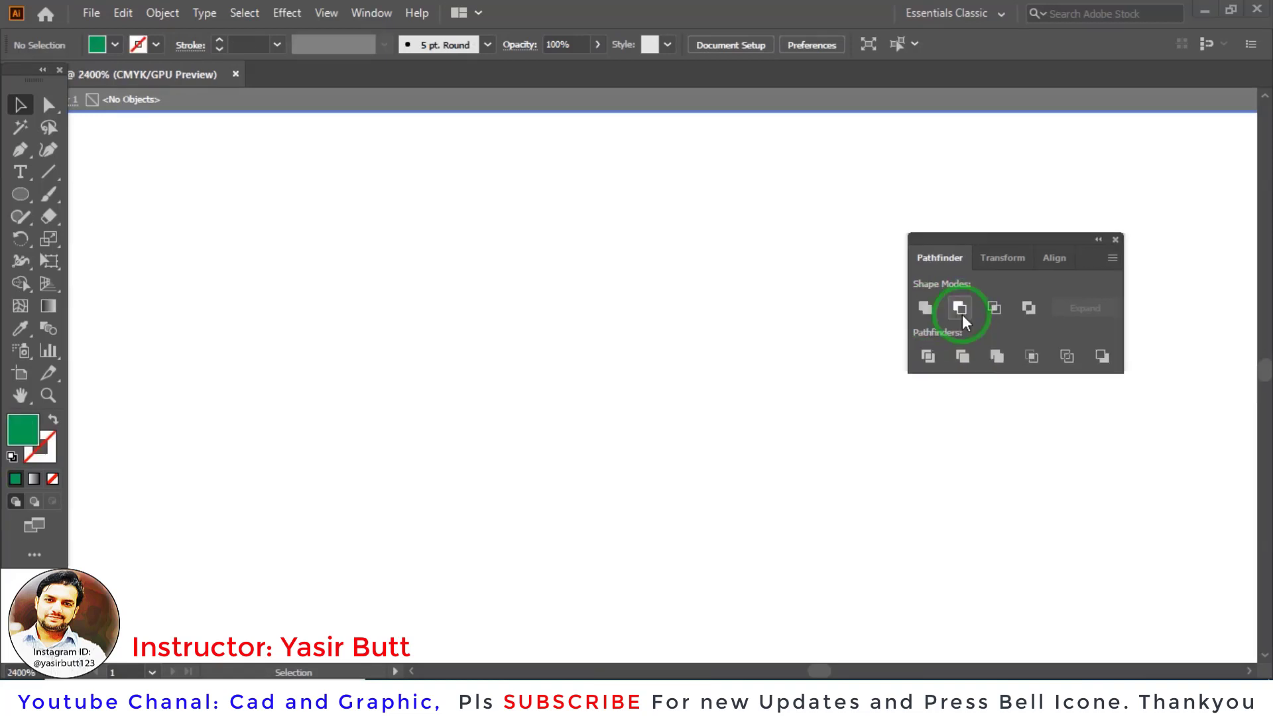
Step: Draw a large green rounded rectangle on the artboard
left_click_drag(980, 237, 1001, 248)
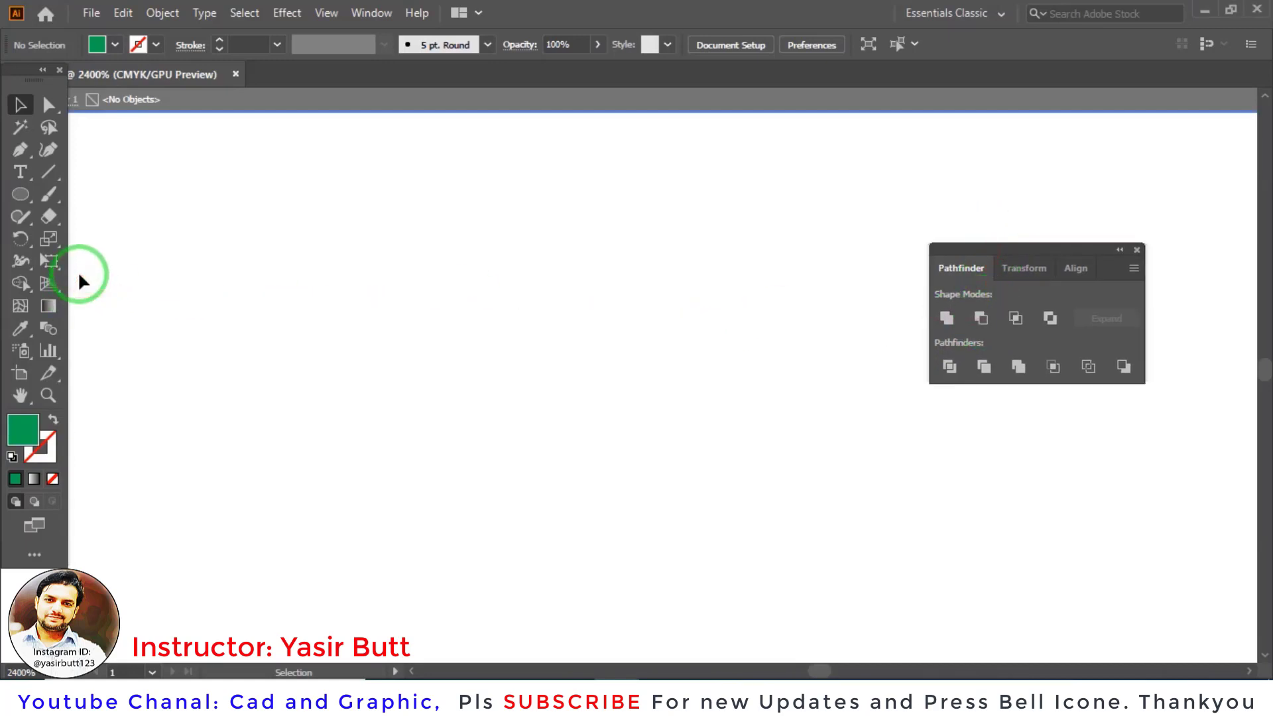
left_click_drag(21, 194, 102, 242)
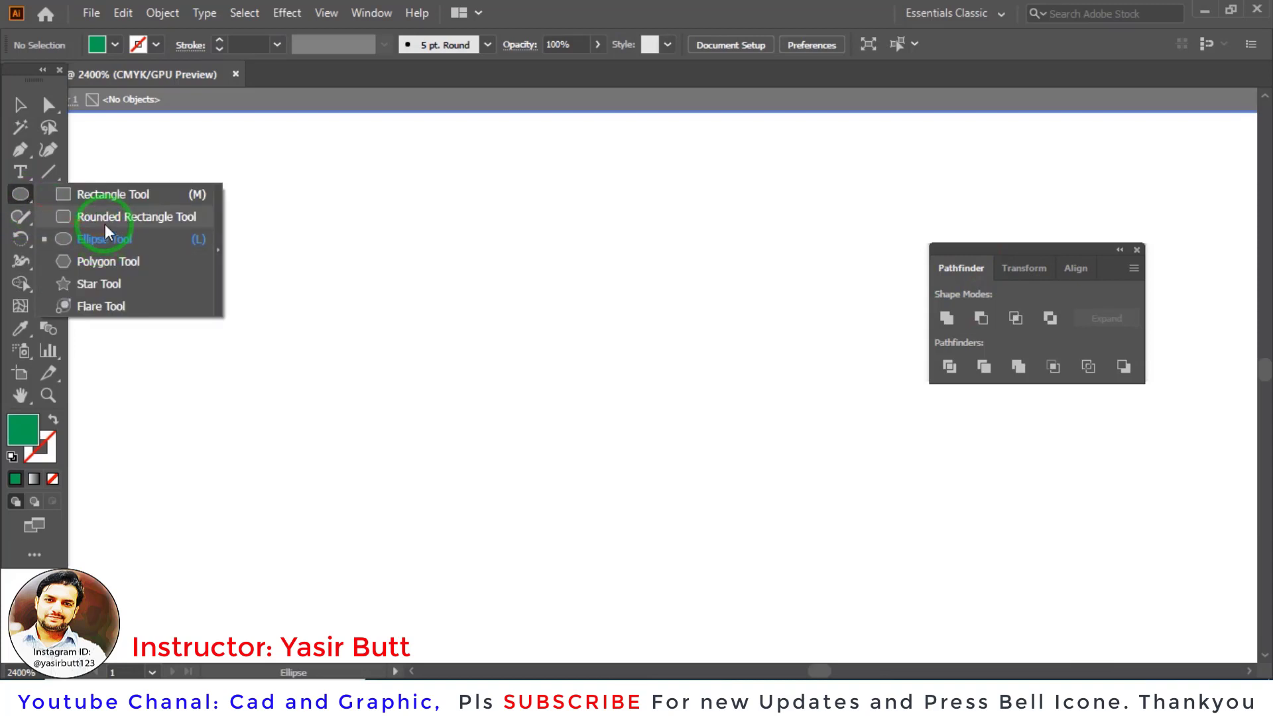
left_click(105, 228)
left_click_drag(285, 233, 670, 433)
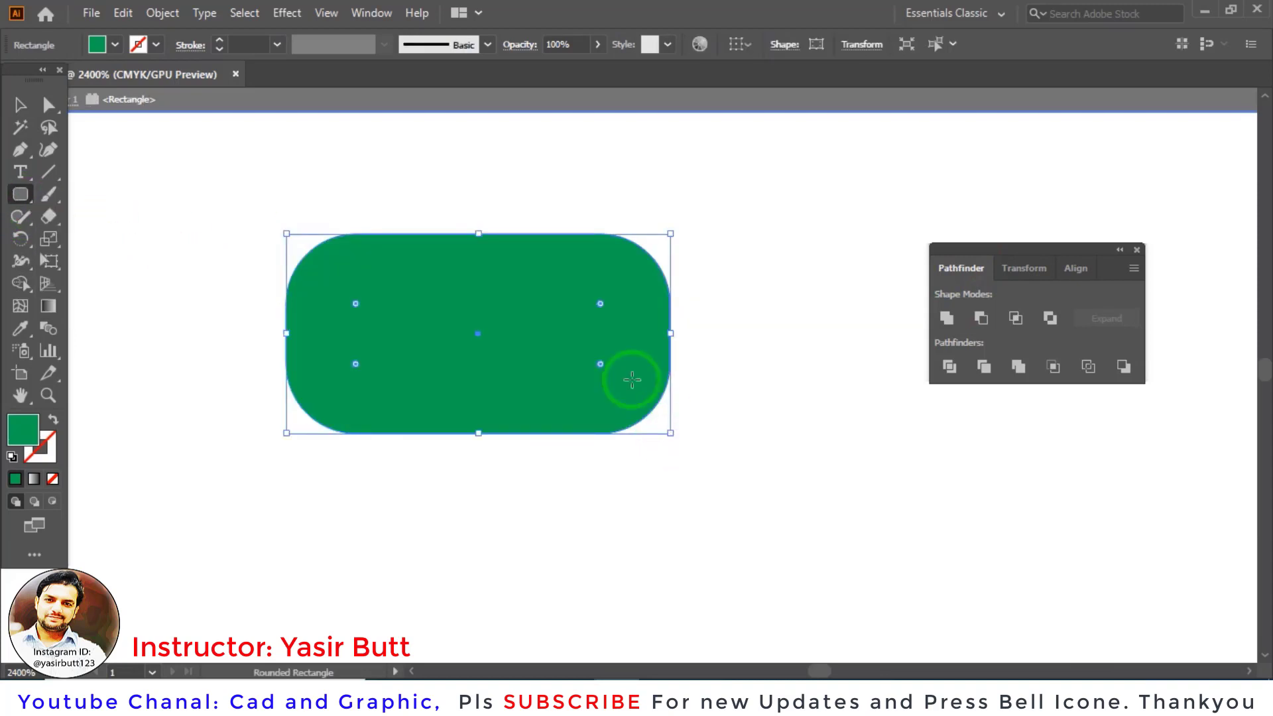
Step: Add green ovals along the rectangle's bottom edge and select them with the rectangle
left_click_drag(20, 193, 102, 237)
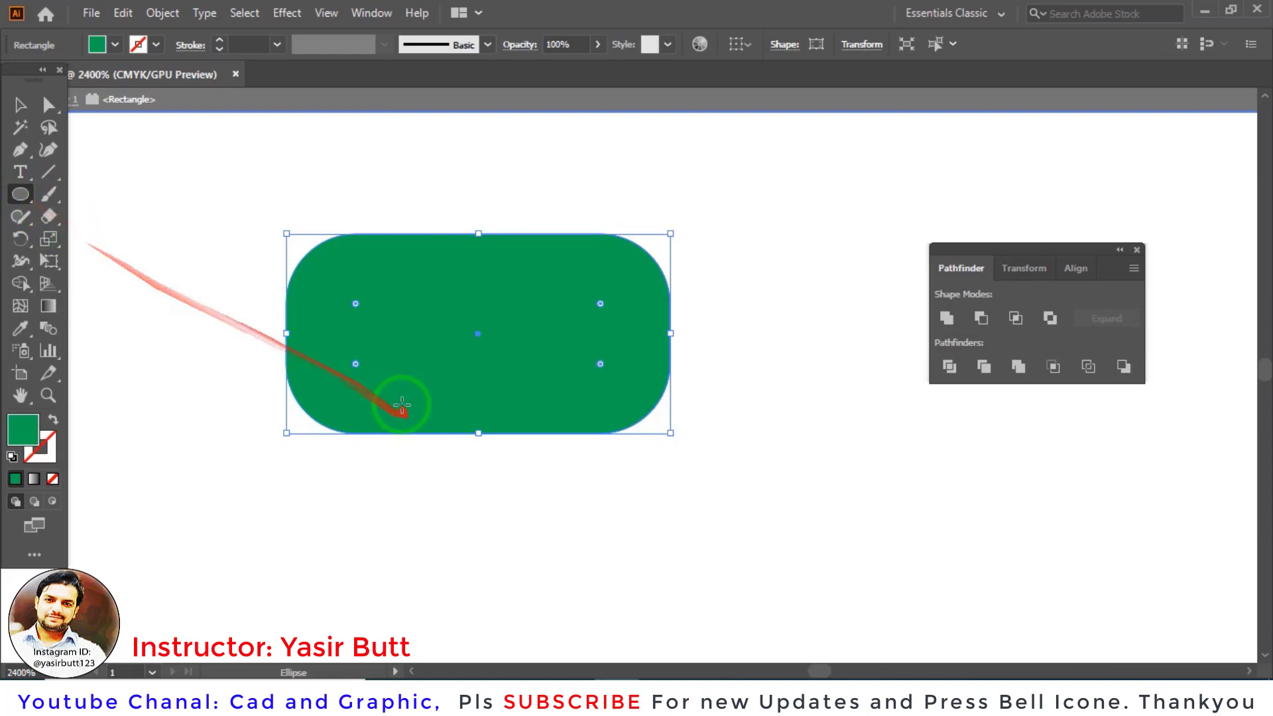
left_click_drag(356, 396, 421, 476)
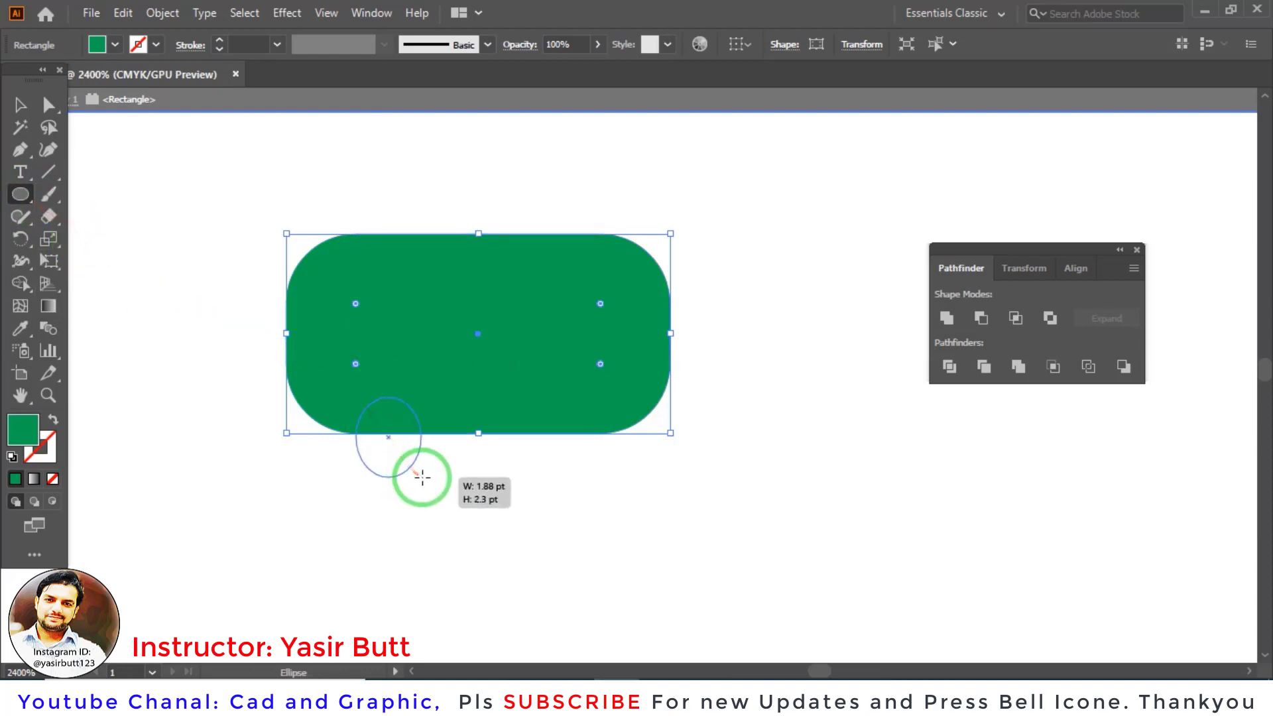
left_click(19, 106)
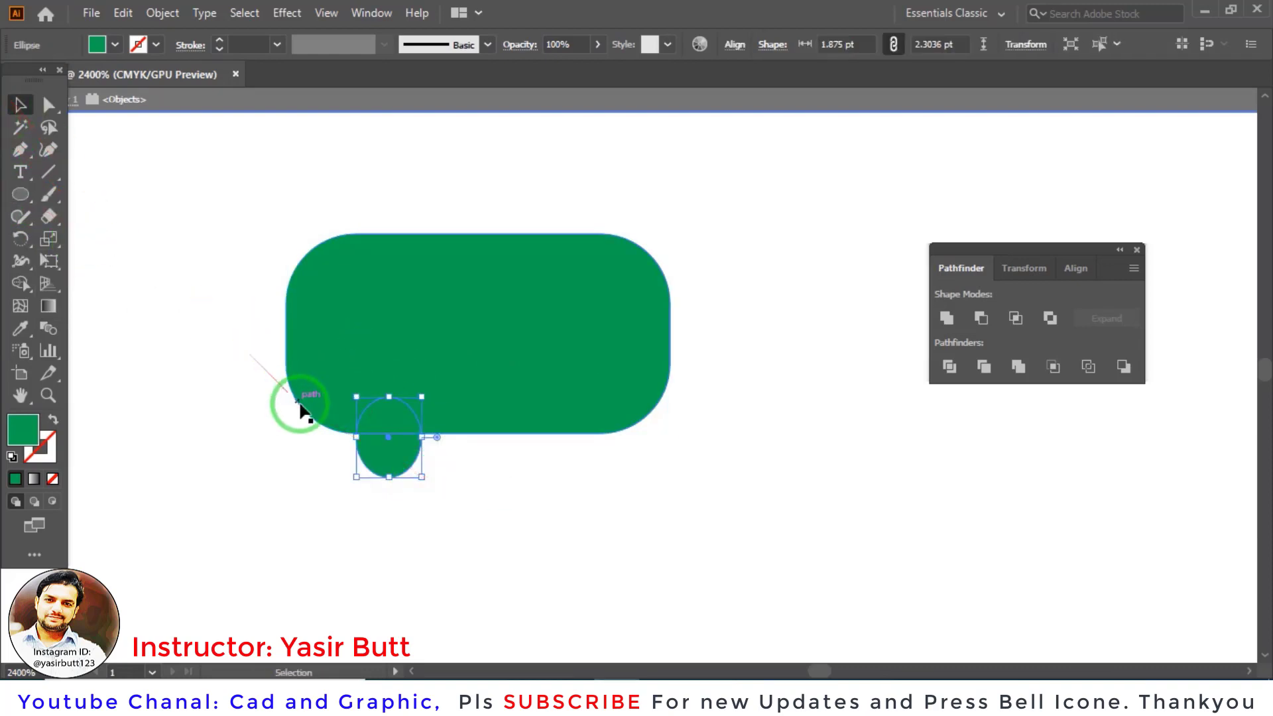
left_click_drag(397, 463, 576, 471)
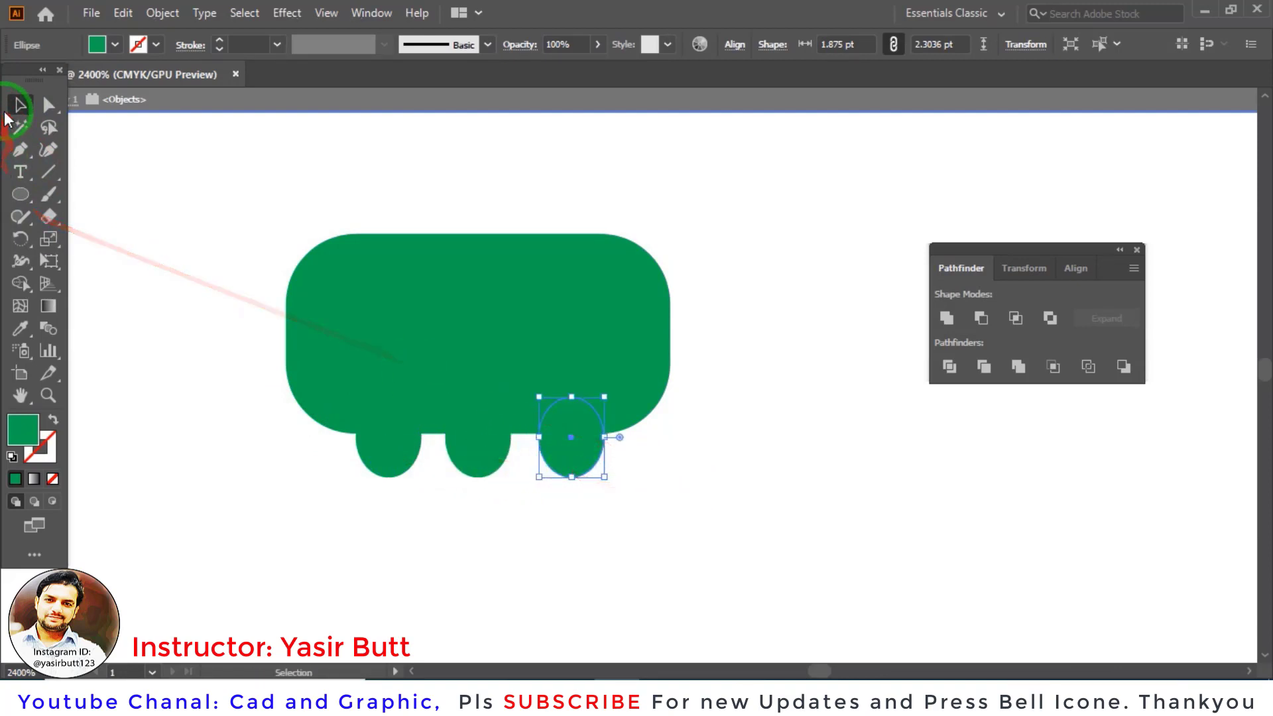
left_click(733, 292)
left_click_drag(540, 451, 205, 554)
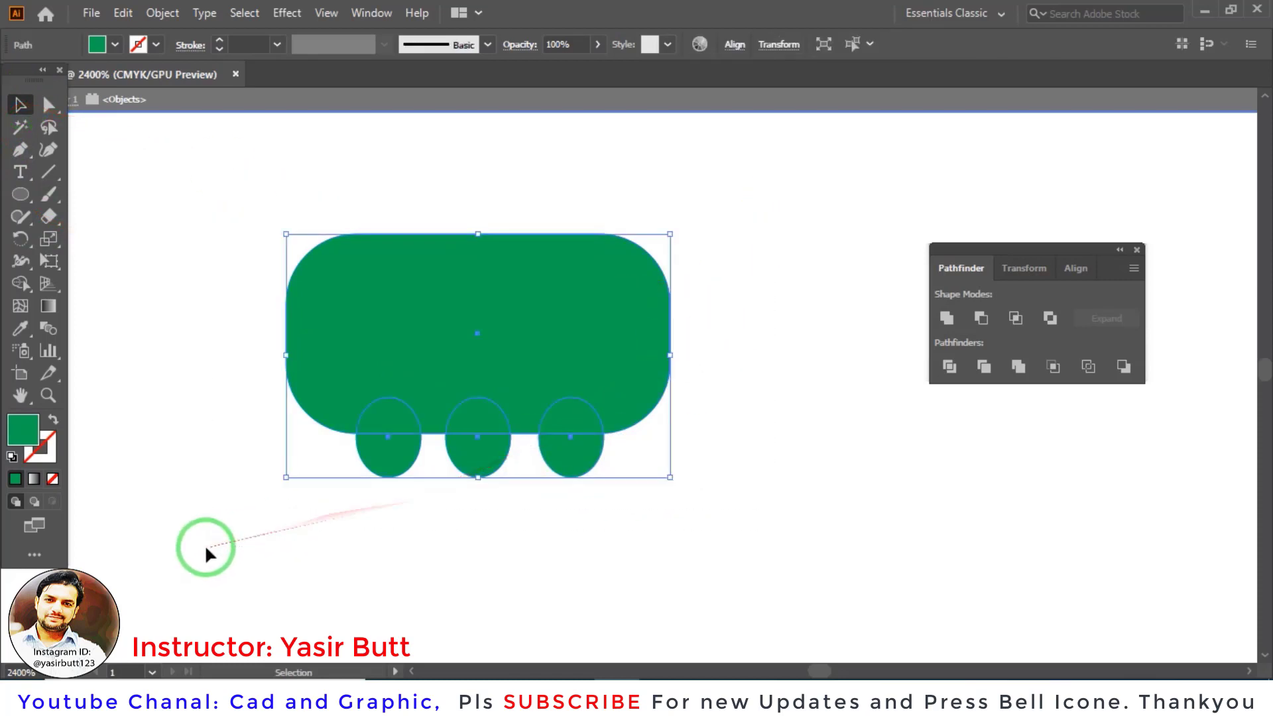
Step: Apply Minus Front to subtract the ovals from the rectangle's bottom edge
left_click(981, 331)
left_click(543, 460)
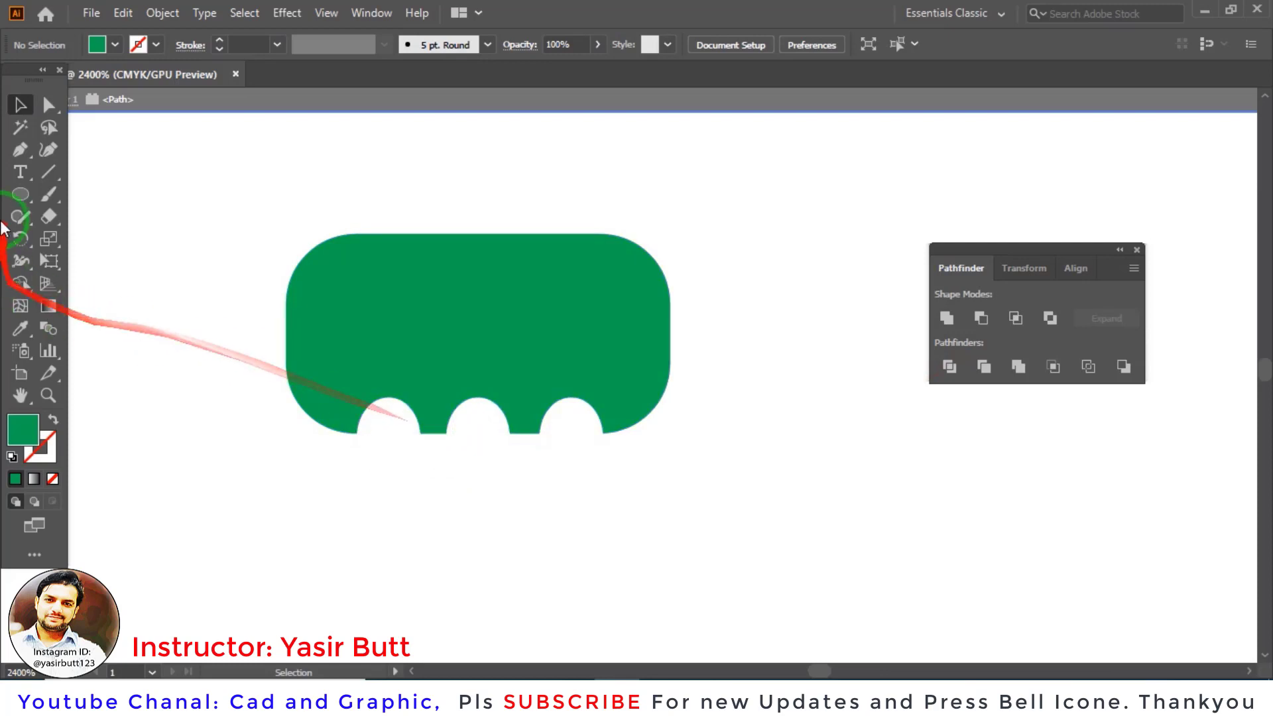
Step: Draw a star on the green badge and fill it orange
left_click(21, 193)
left_click(104, 283)
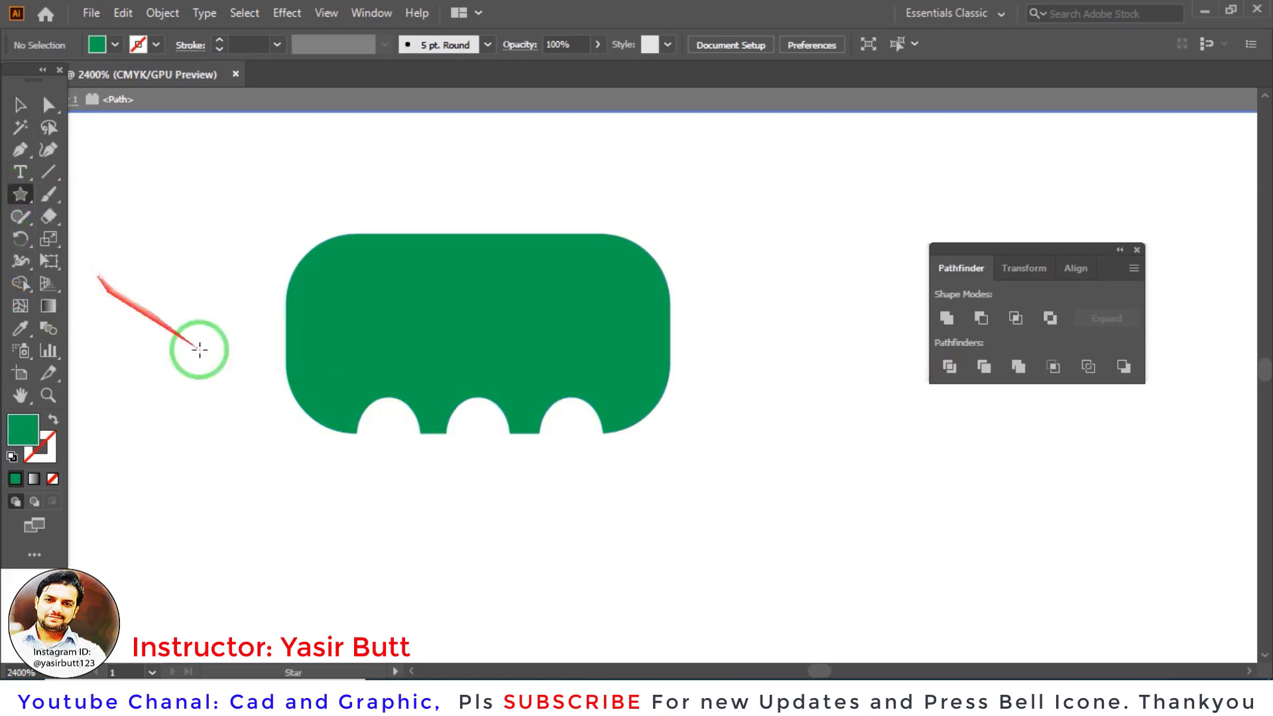
left_click_drag(472, 291, 527, 344)
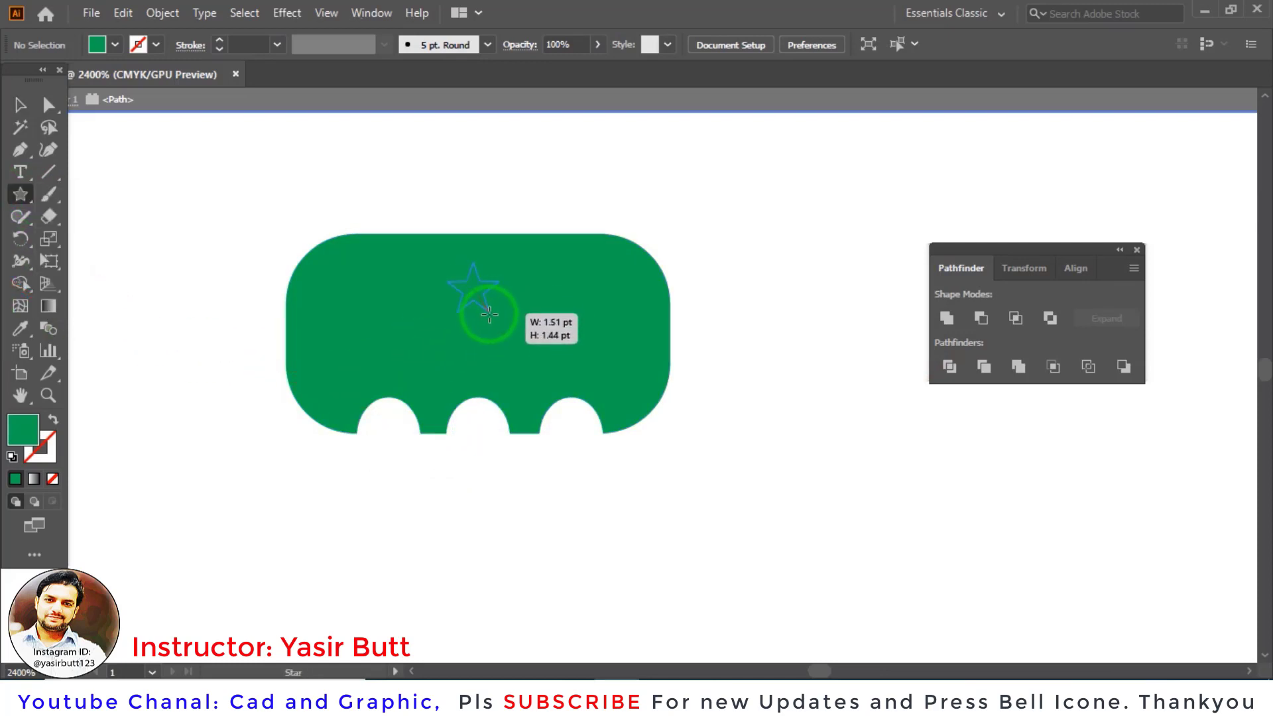
left_click(20, 104)
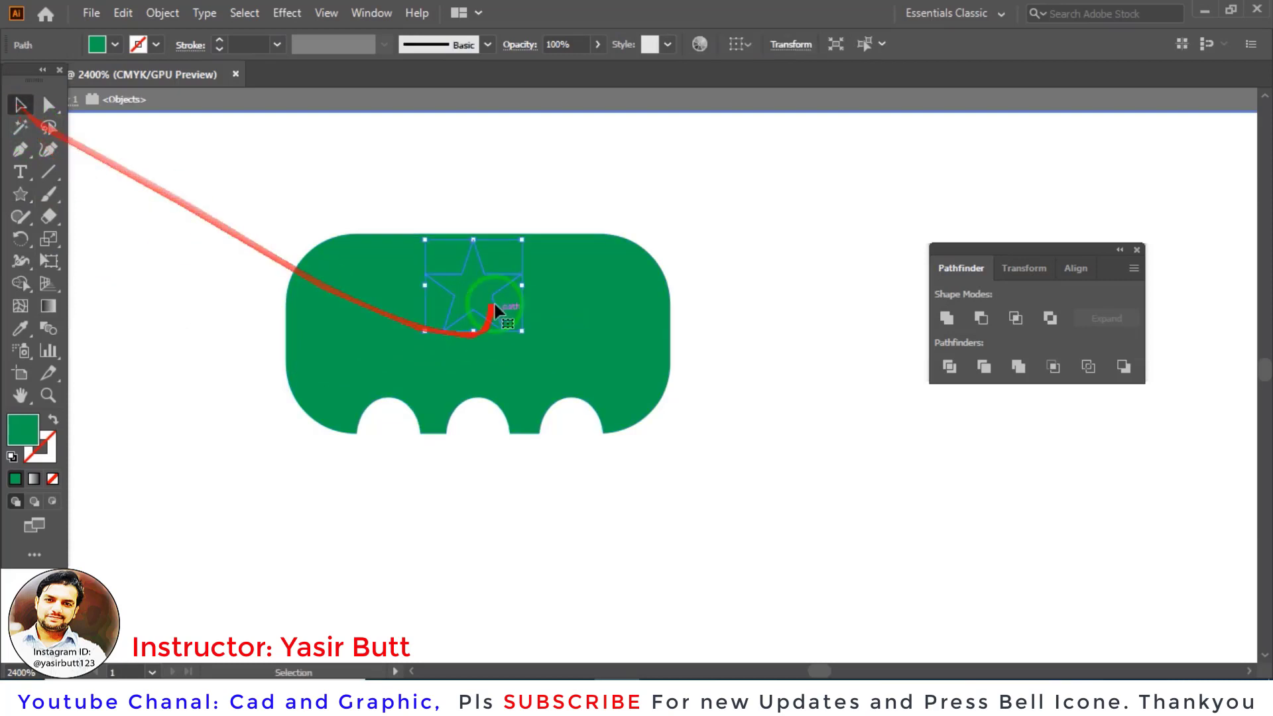
left_click(547, 205)
left_click(484, 288)
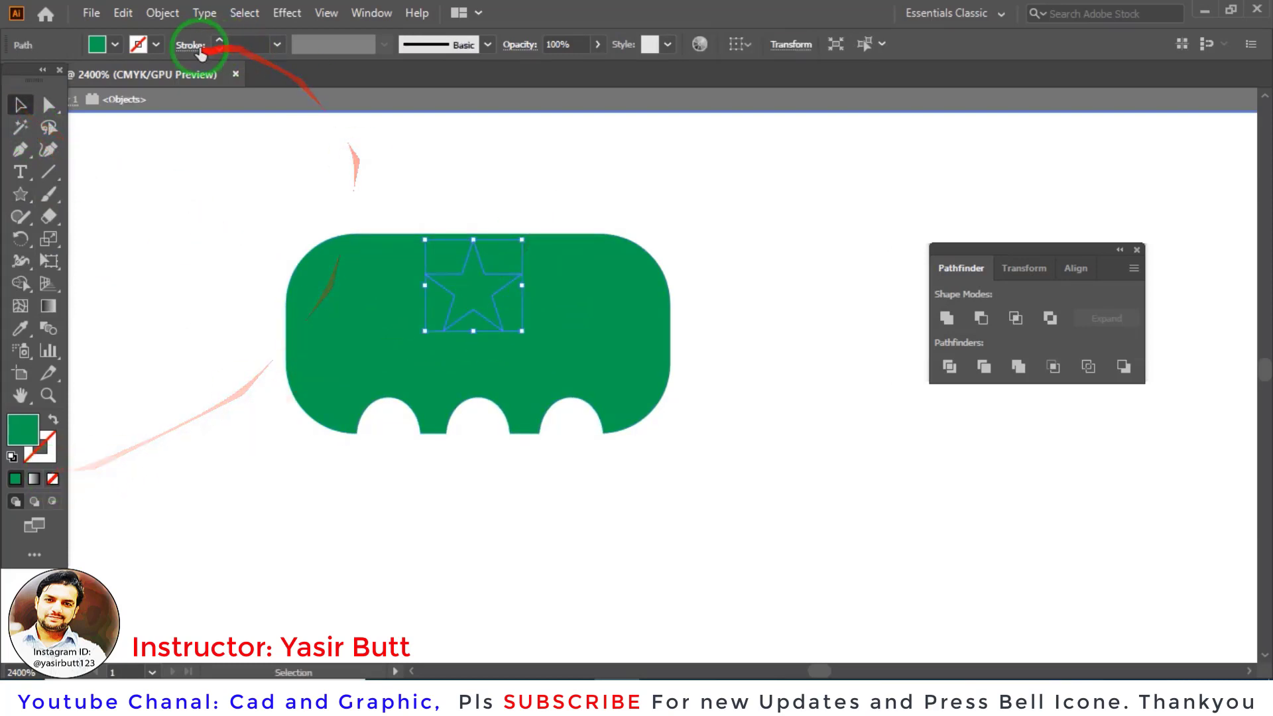
left_click(115, 44)
left_click(180, 80)
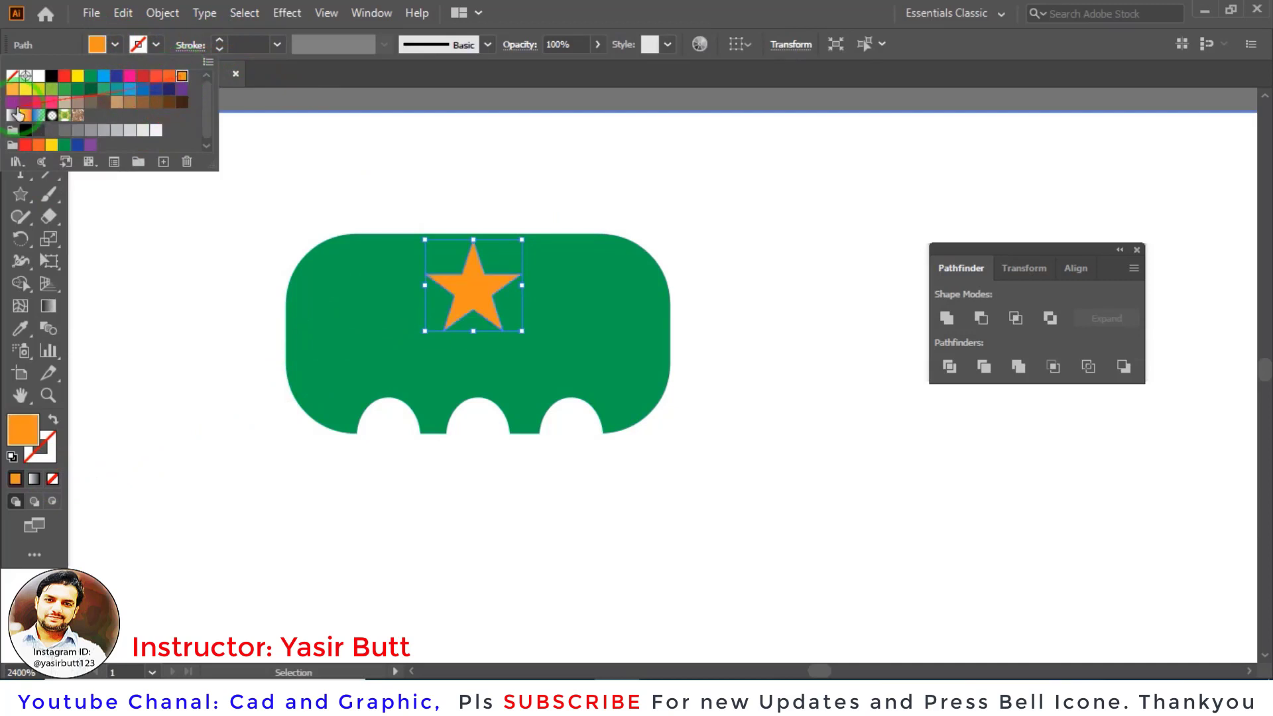
left_click(815, 295)
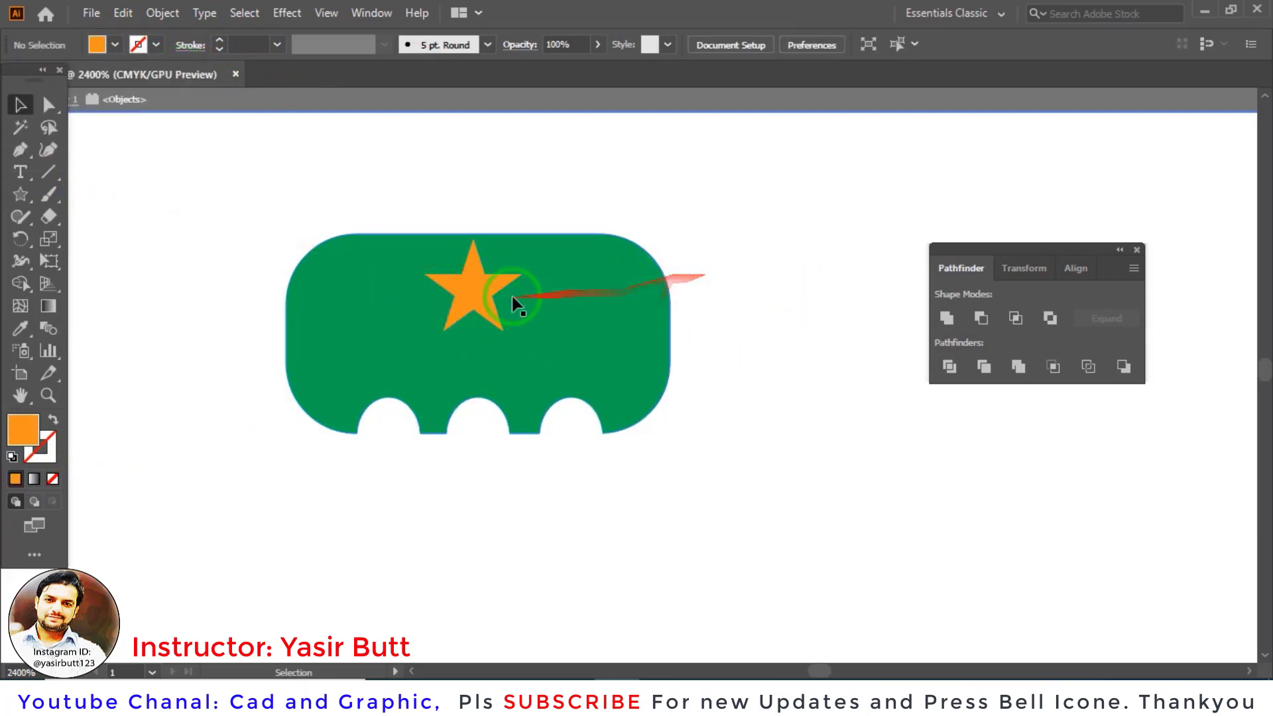
Step: Add two smaller star copies on either side, then select the badge with all stars
left_click_drag(478, 295, 580, 297)
left_click_drag(629, 240, 604, 265)
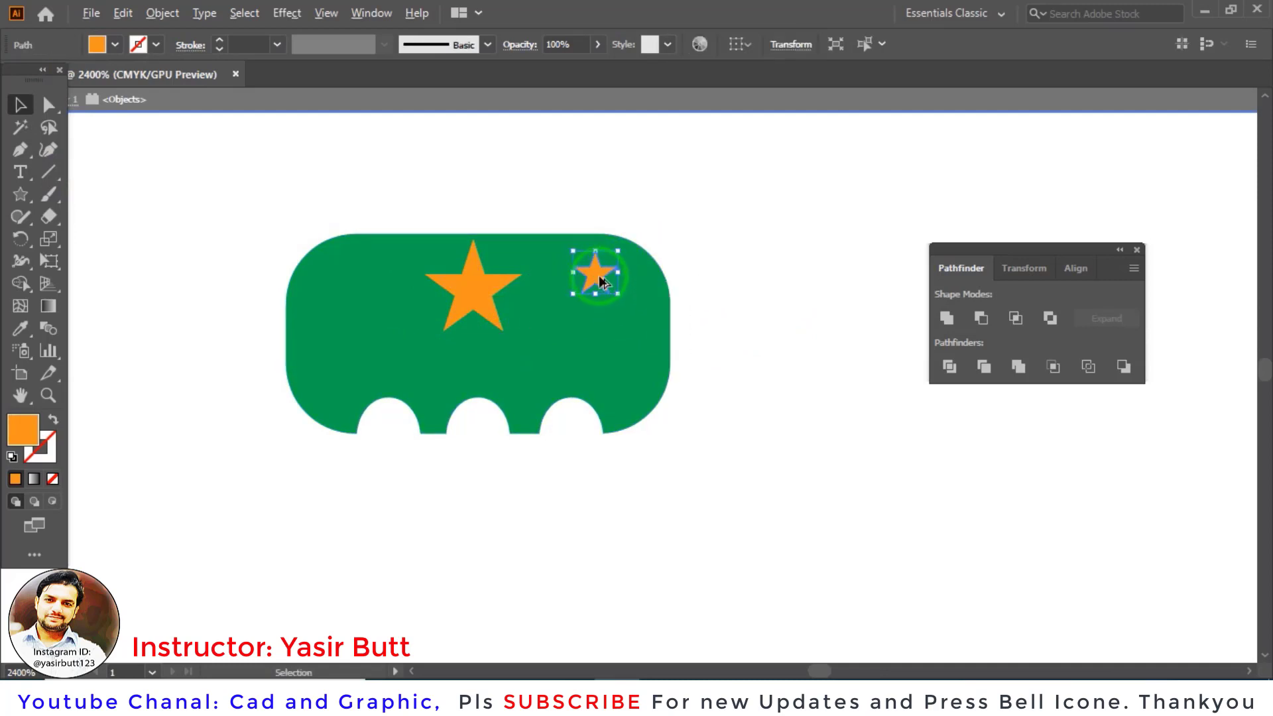
key("ctrl+shift+a")
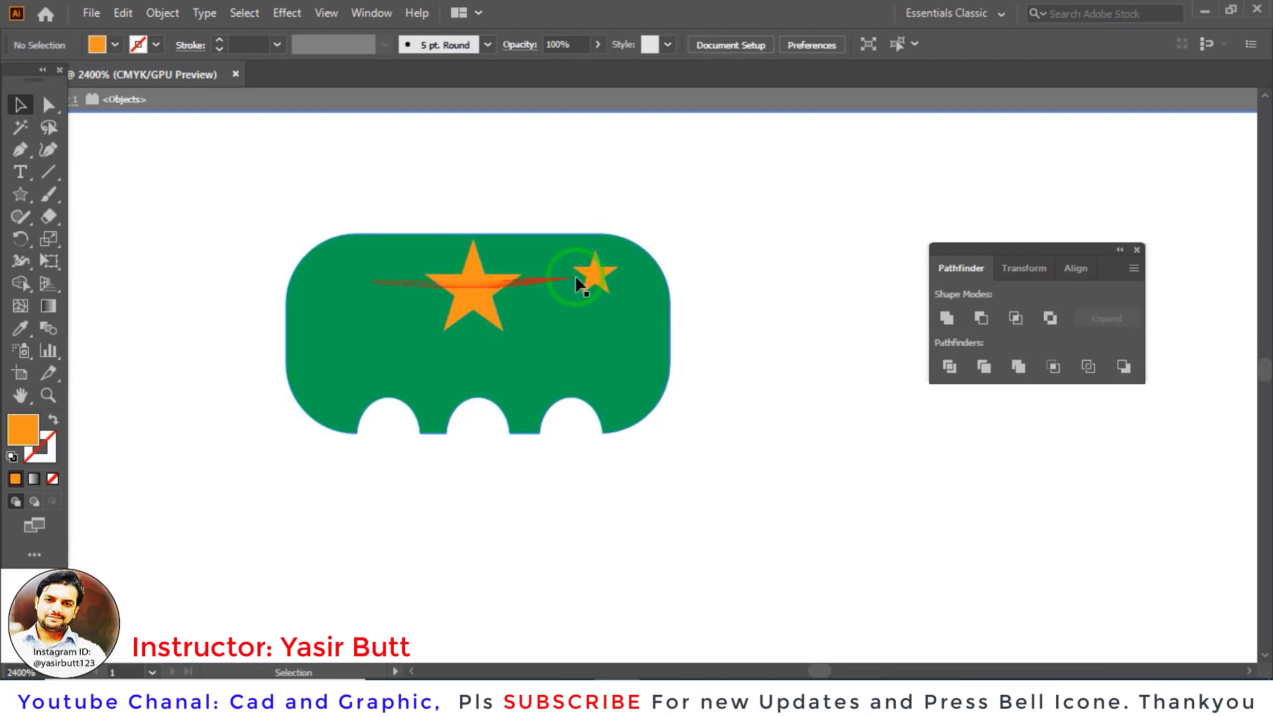
left_click_drag(575, 279, 344, 277)
left_click_drag(757, 230, 196, 507)
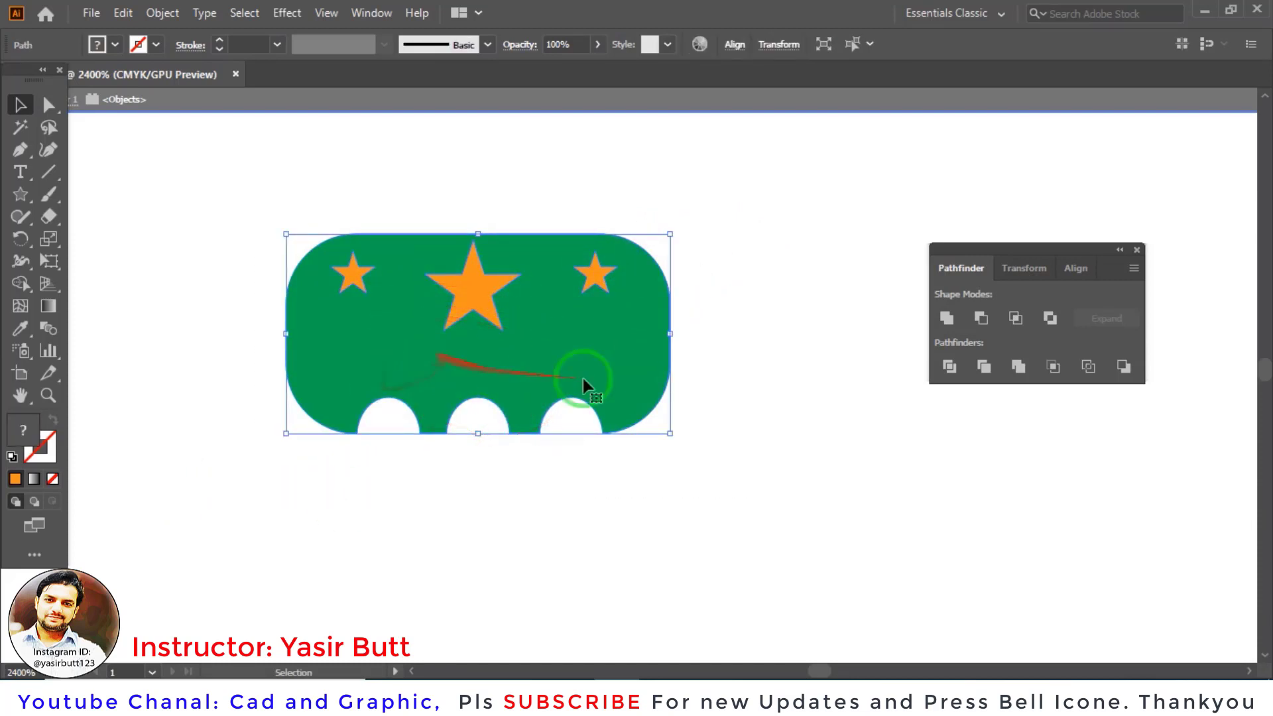
Step: Apply Minus Front to cut out the stars, then move the badge to the upper left
left_click(987, 324)
left_click(703, 379)
left_click_drag(586, 392, 497, 328)
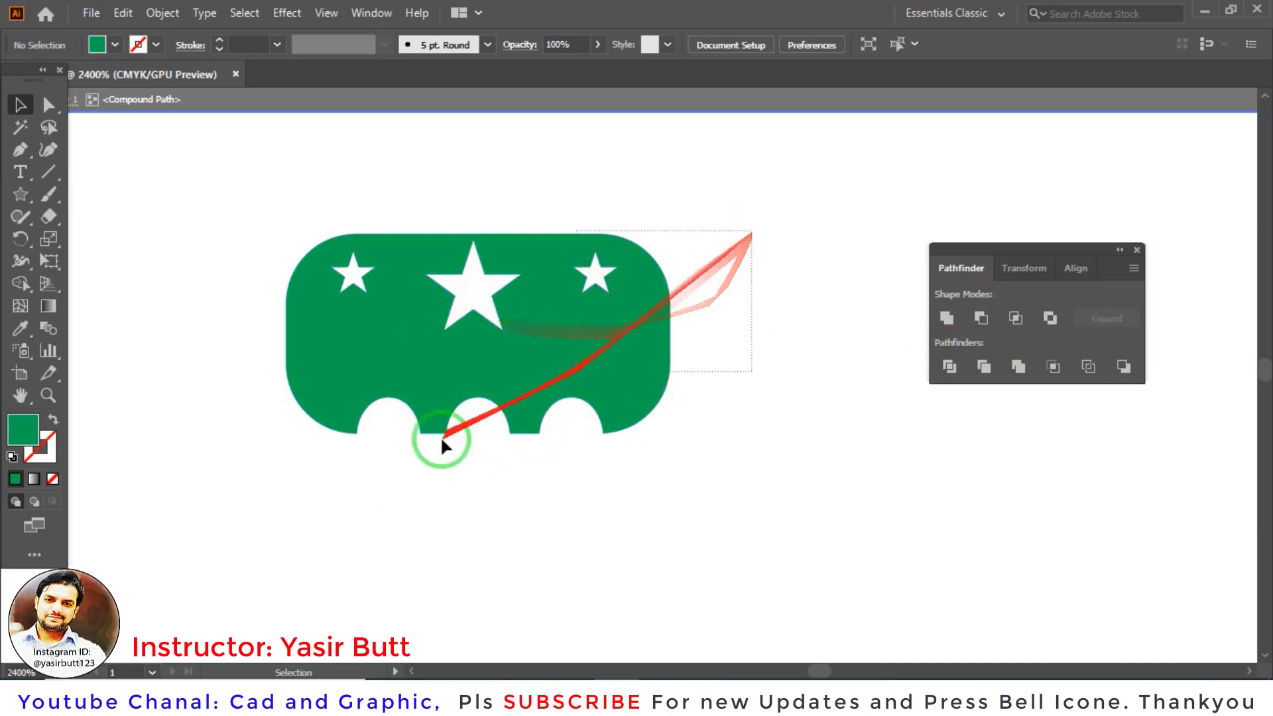
mouse_move(495, 397)
left_mouse_down()
mouse_move(298, 281)
mouse_move(284, 302)
left_mouse_up()
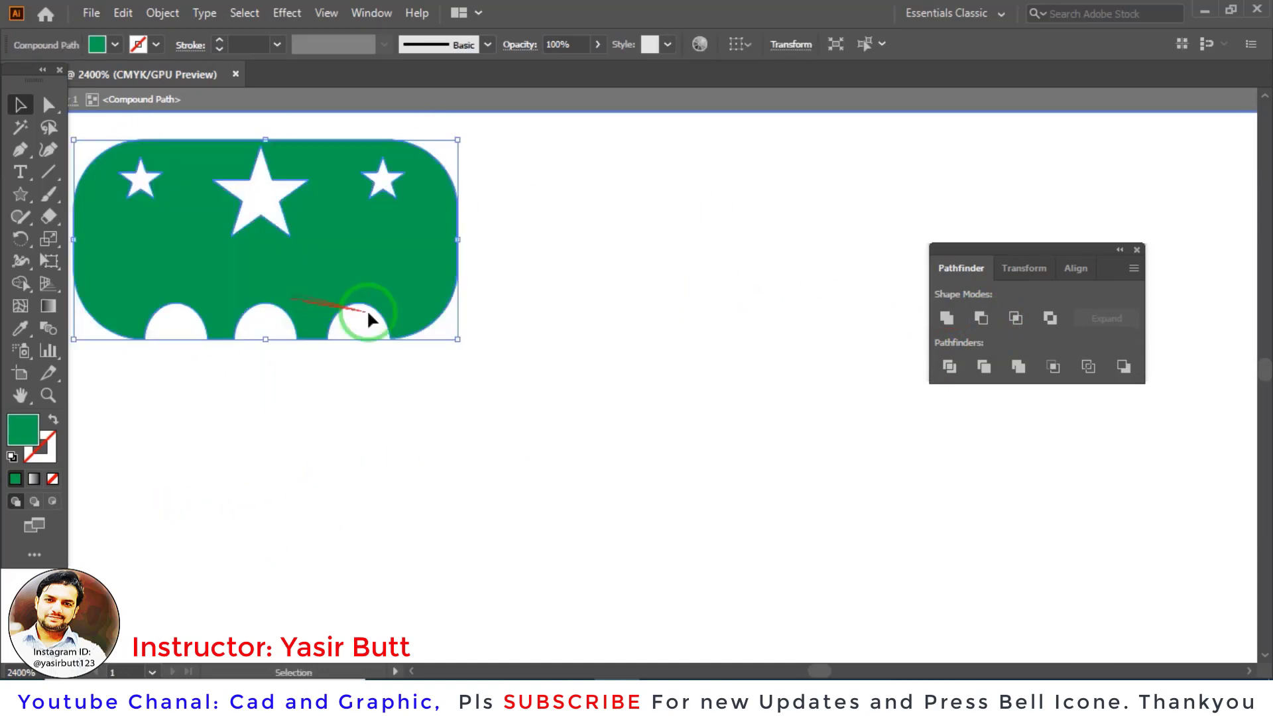
left_click(493, 315)
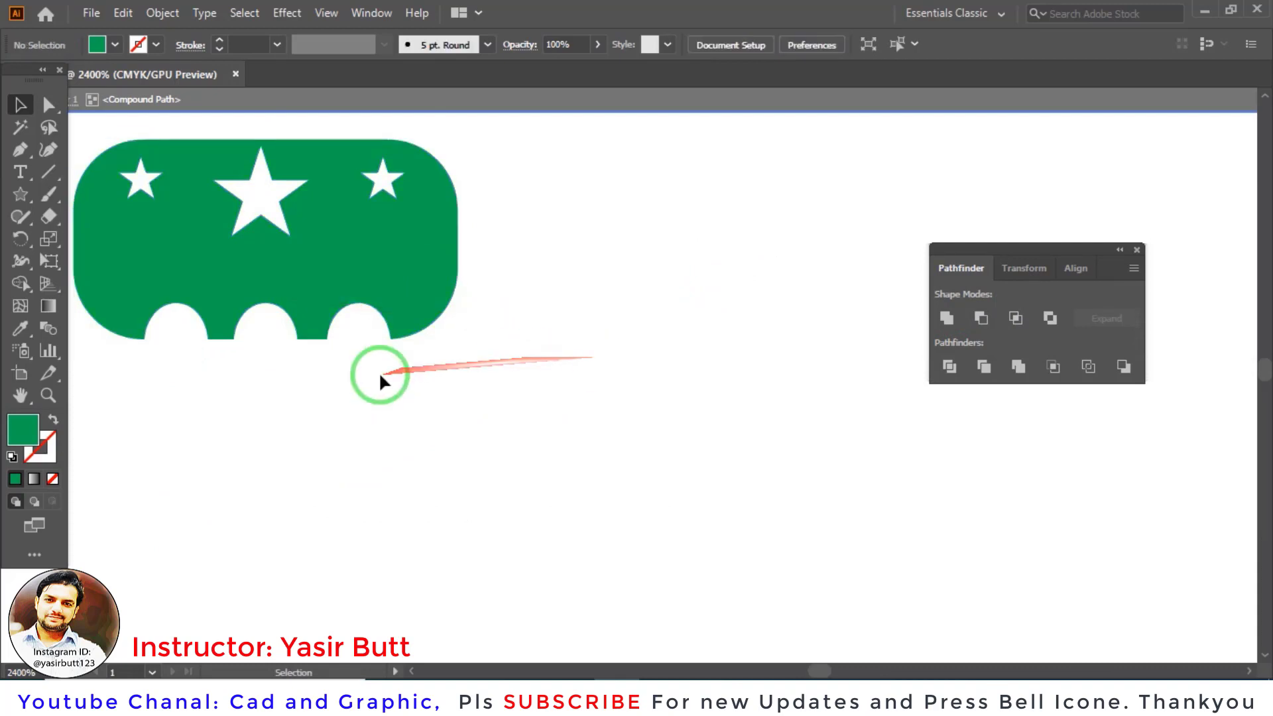
Step: Draw a green circle in the lower middle with a star centred on it, selecting both
left_click_drag(20, 194, 71, 240)
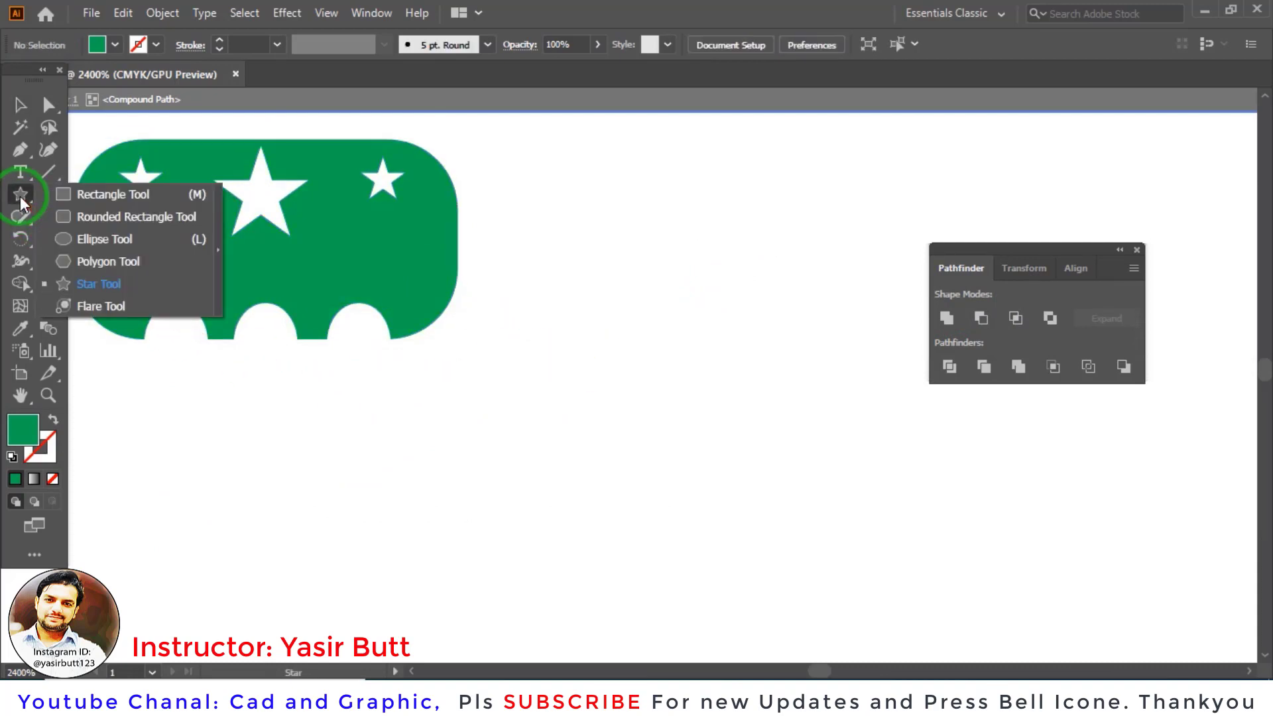
left_click_drag(545, 428, 723, 598)
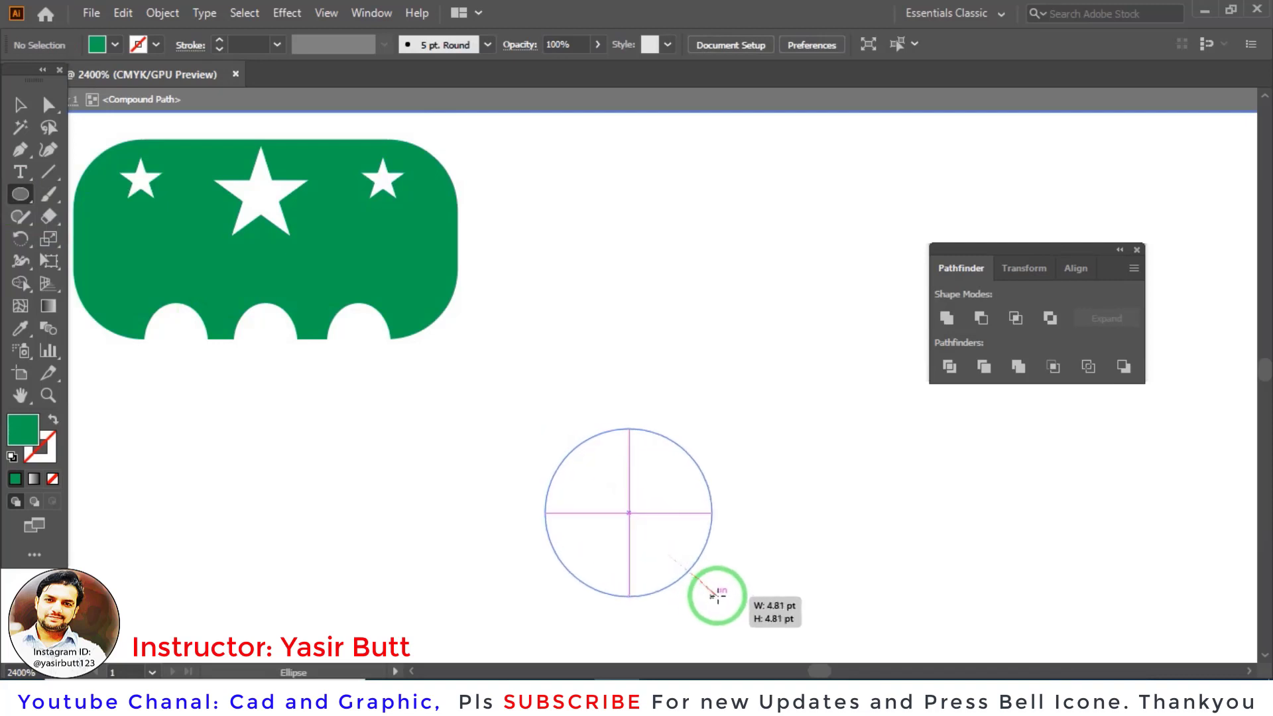
left_click_drag(20, 193, 91, 284)
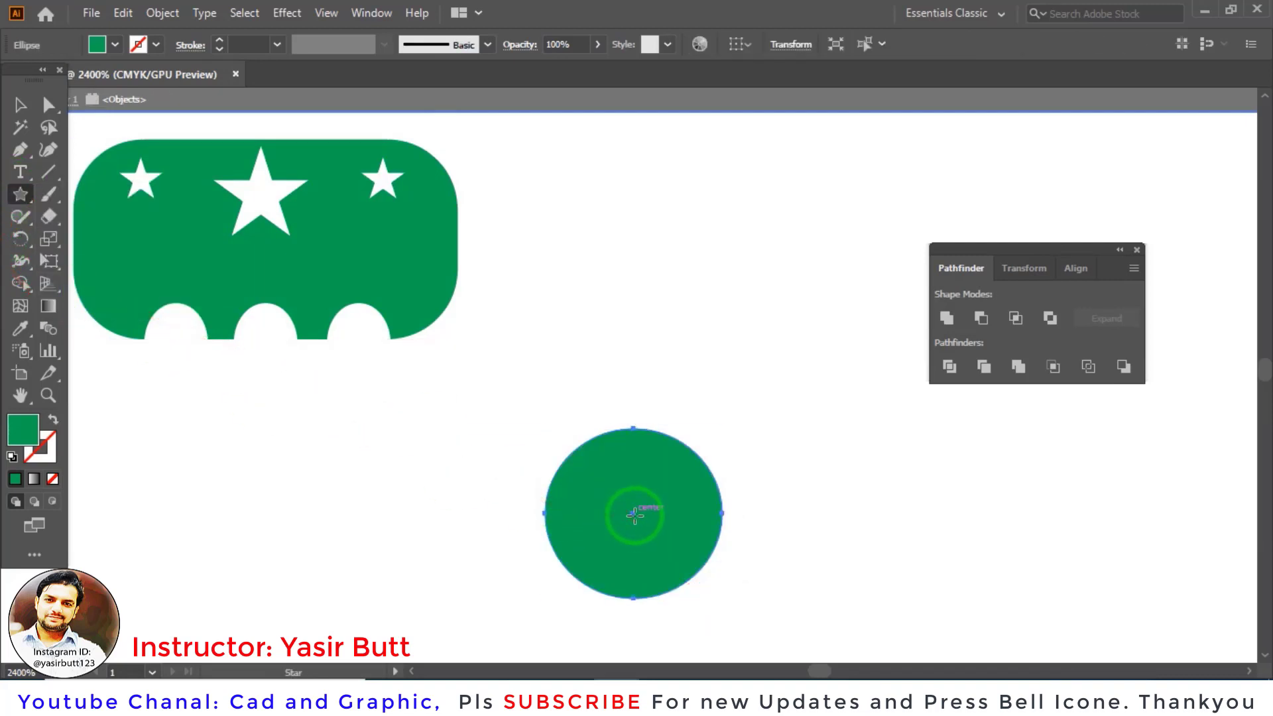
left_click_drag(634, 515, 659, 550)
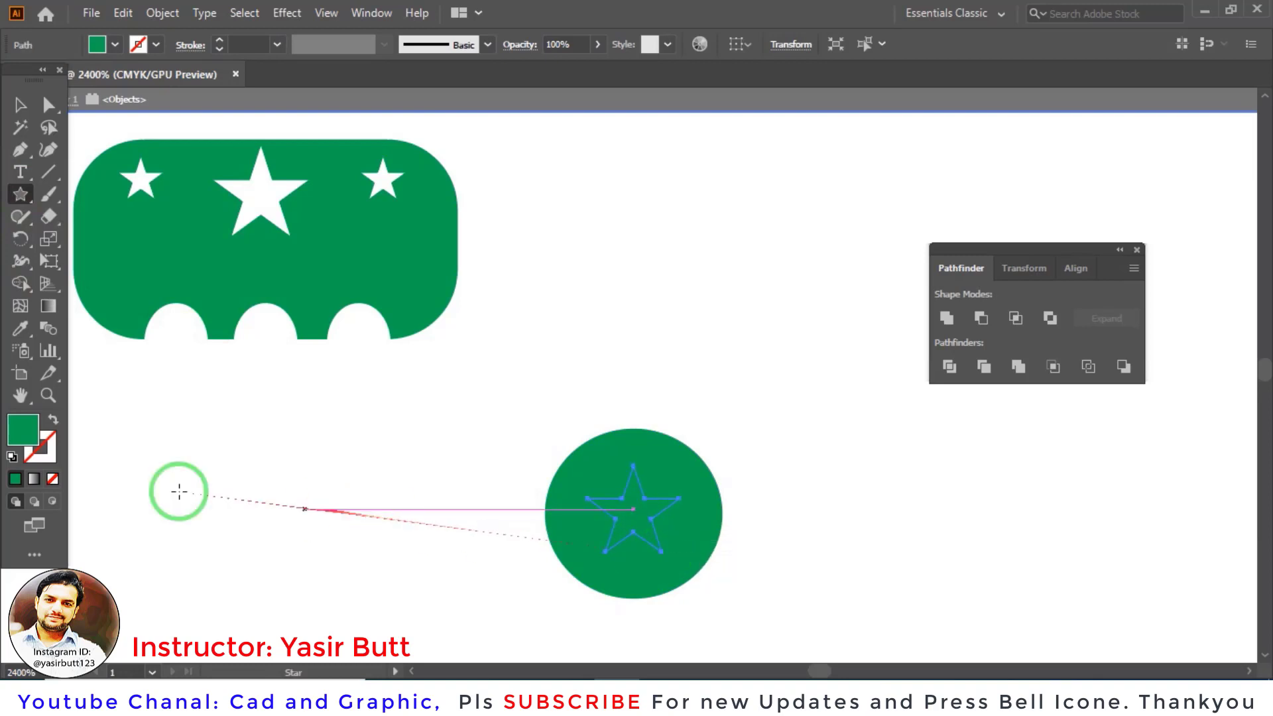
left_click(20, 104)
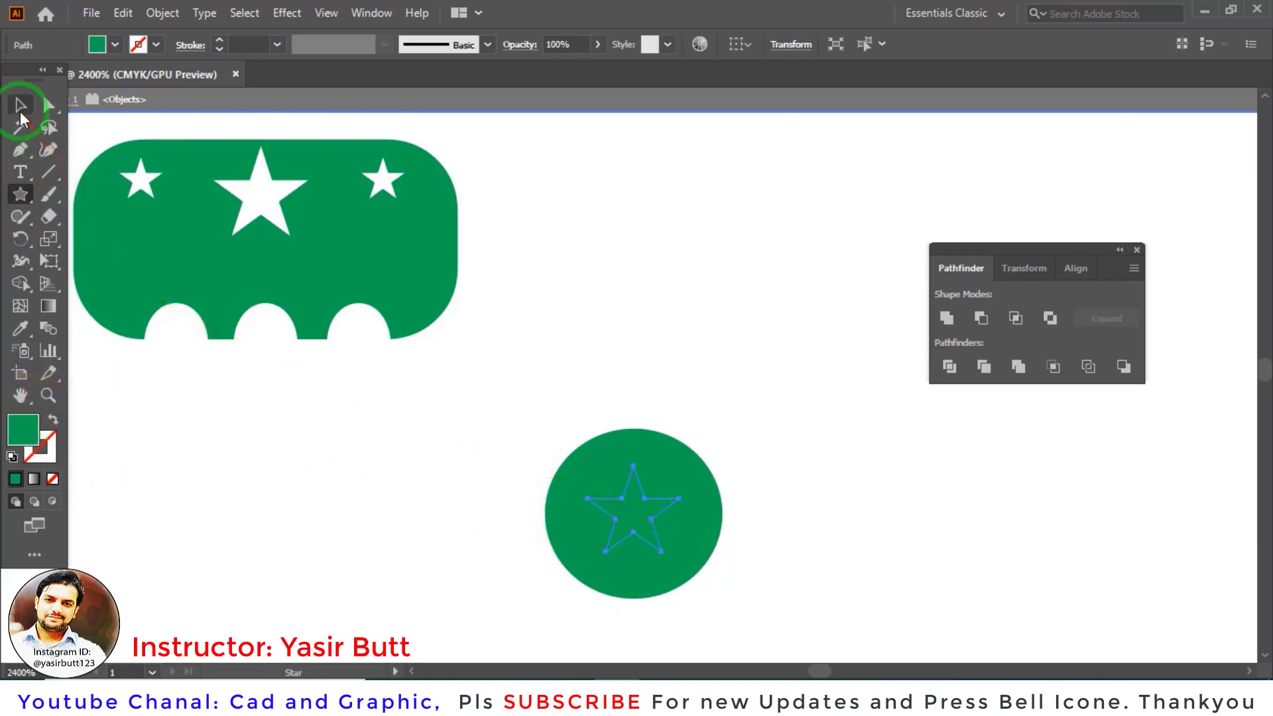
left_click_drag(856, 484, 570, 598)
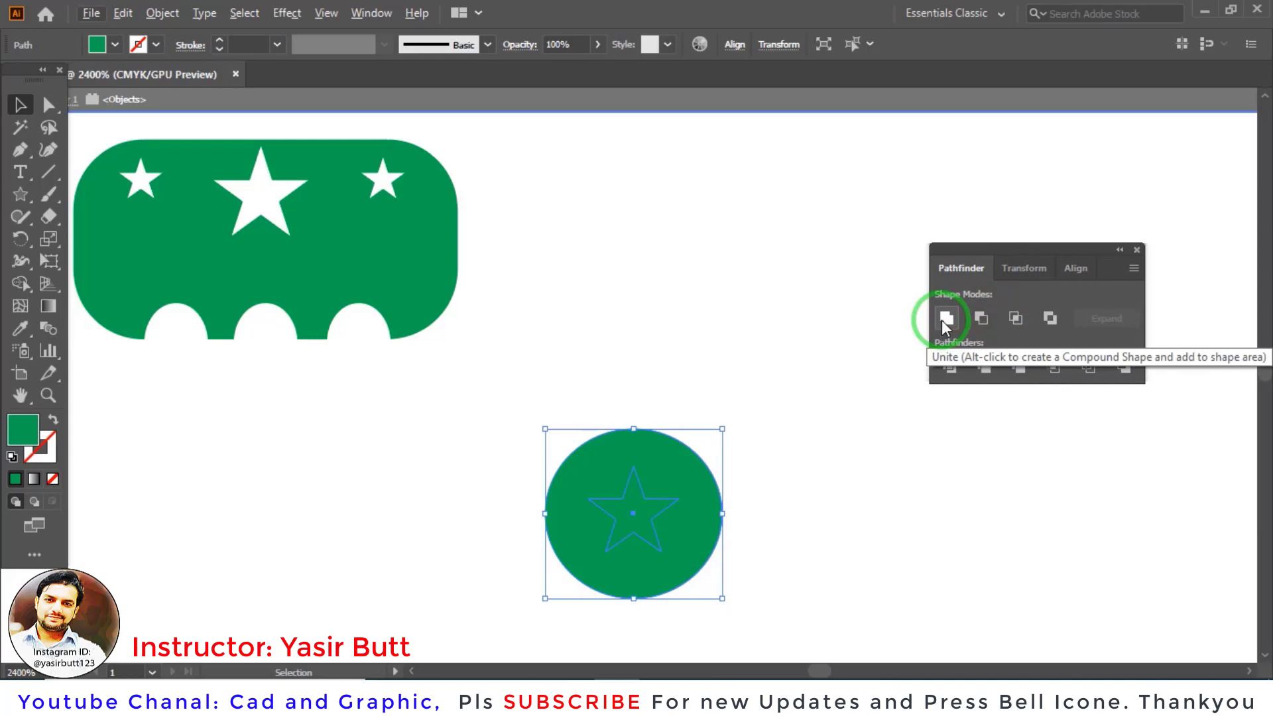
Step: Apply Minus Front to cut the star from the circle and move it upward
left_click(981, 319)
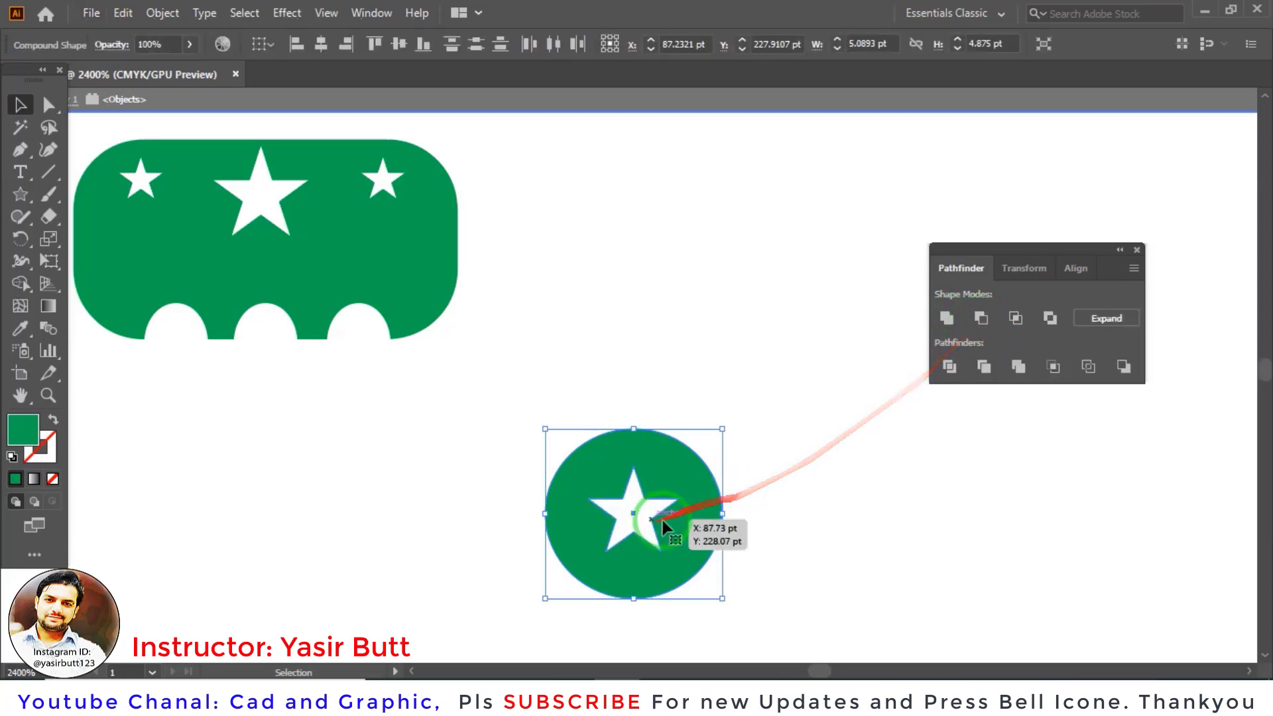
left_click(756, 499)
left_click(650, 502)
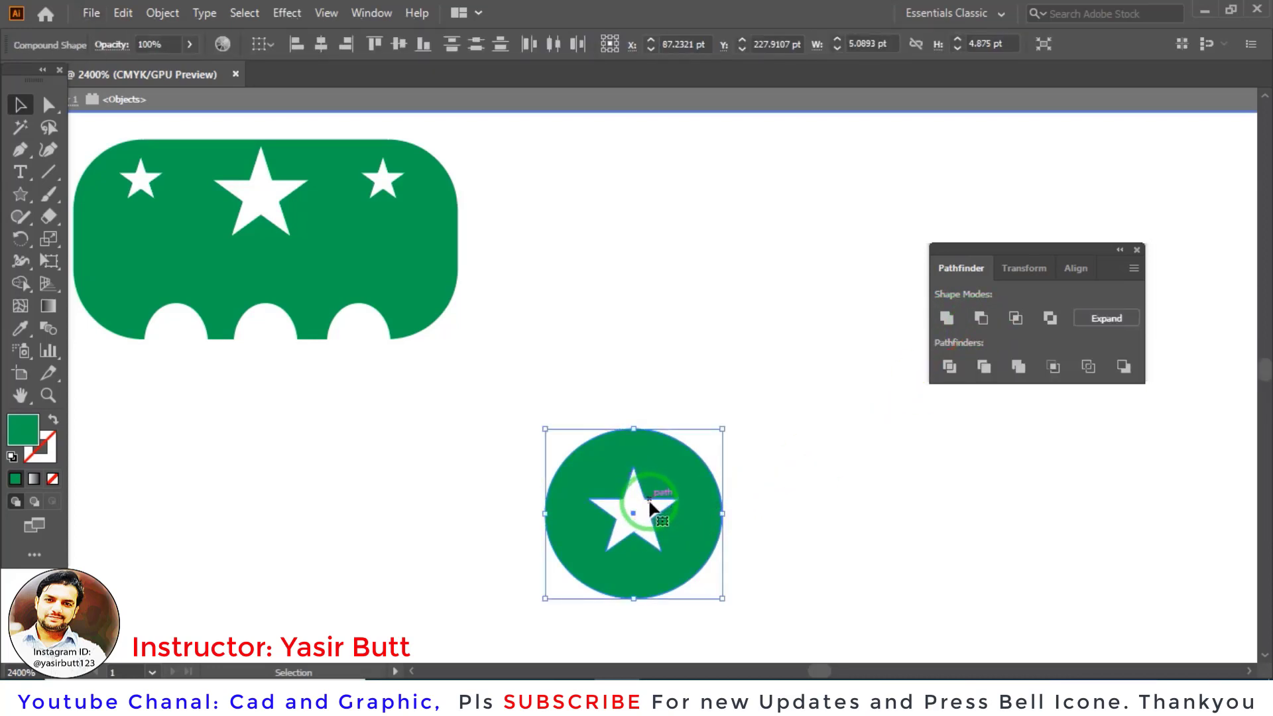
left_click(776, 484)
mouse_move(668, 514)
left_mouse_down()
mouse_move(694, 447)
mouse_move(643, 366)
mouse_move(661, 422)
left_mouse_up()
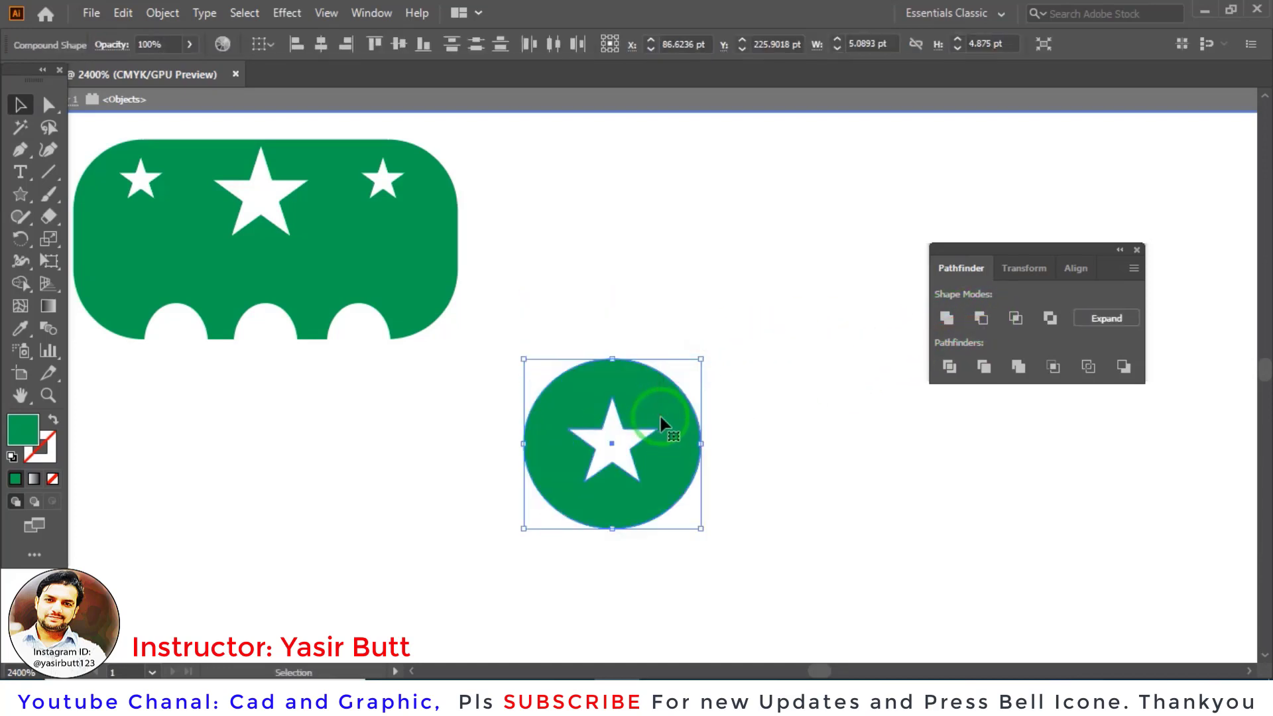
left_click(817, 474)
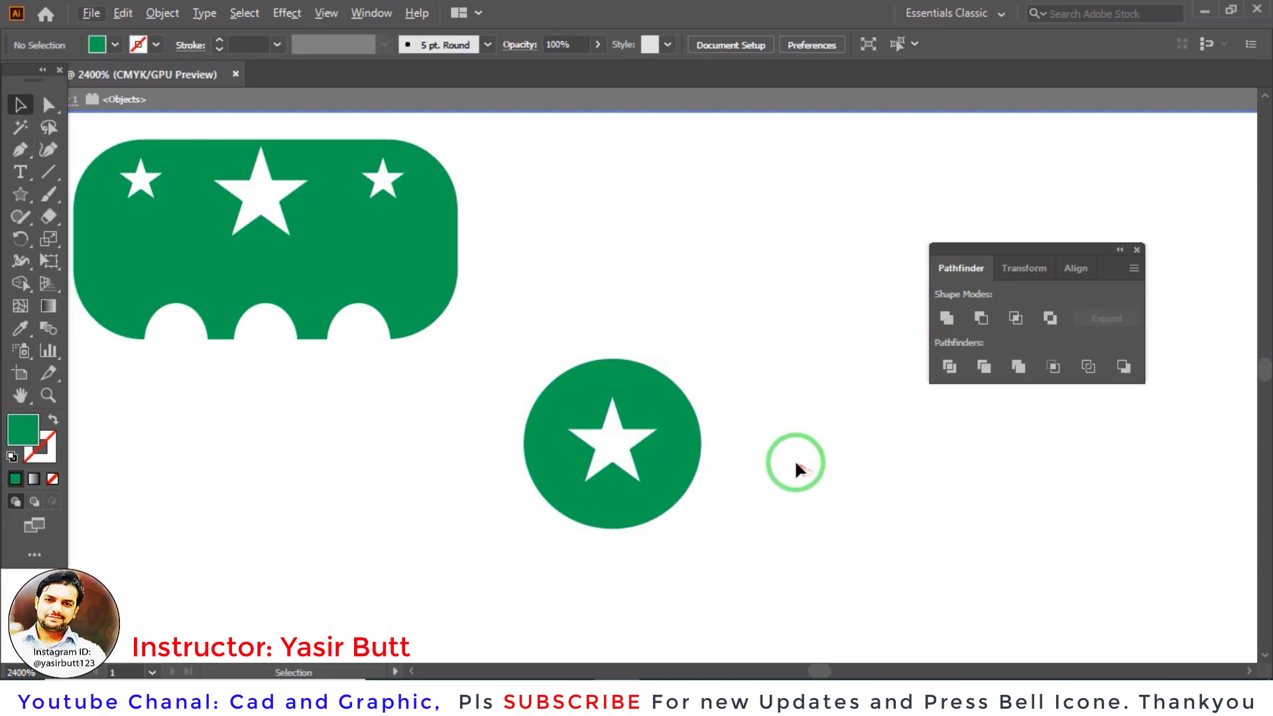
Step: Isolate the compound shape and shift the star hole toward the upper right
left_click(671, 425)
right_click(670, 424)
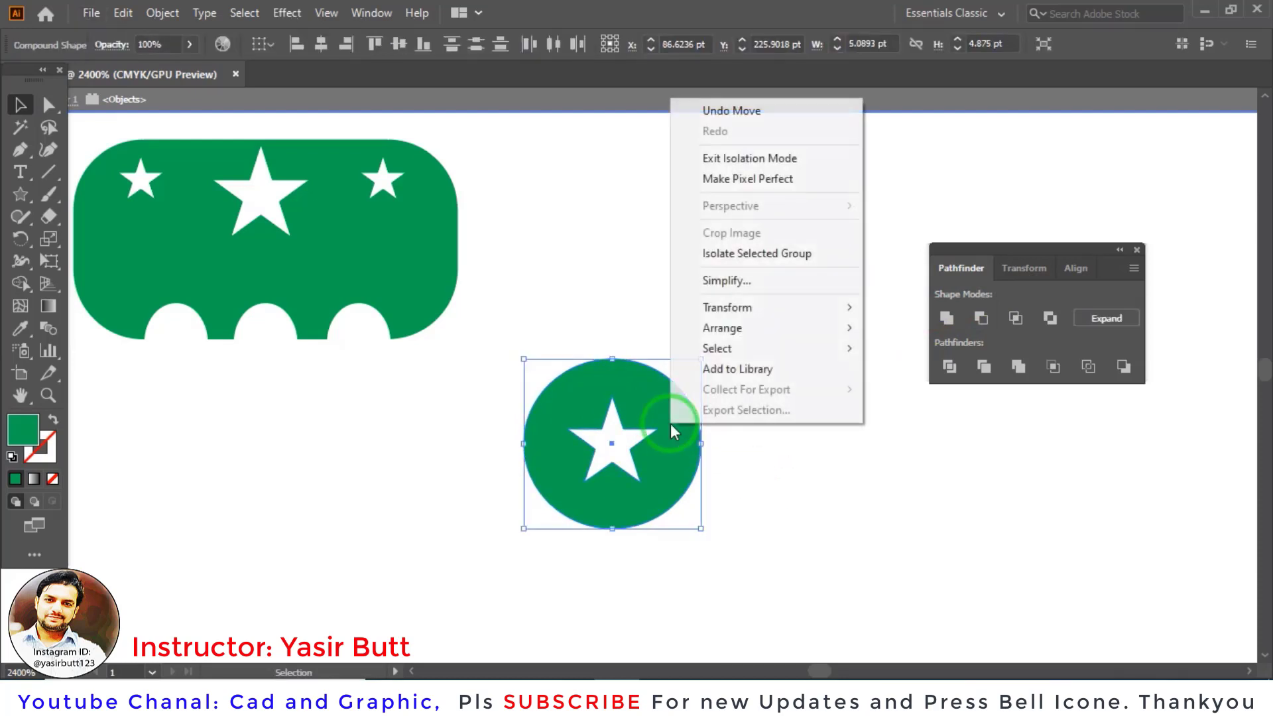
left_click(778, 254)
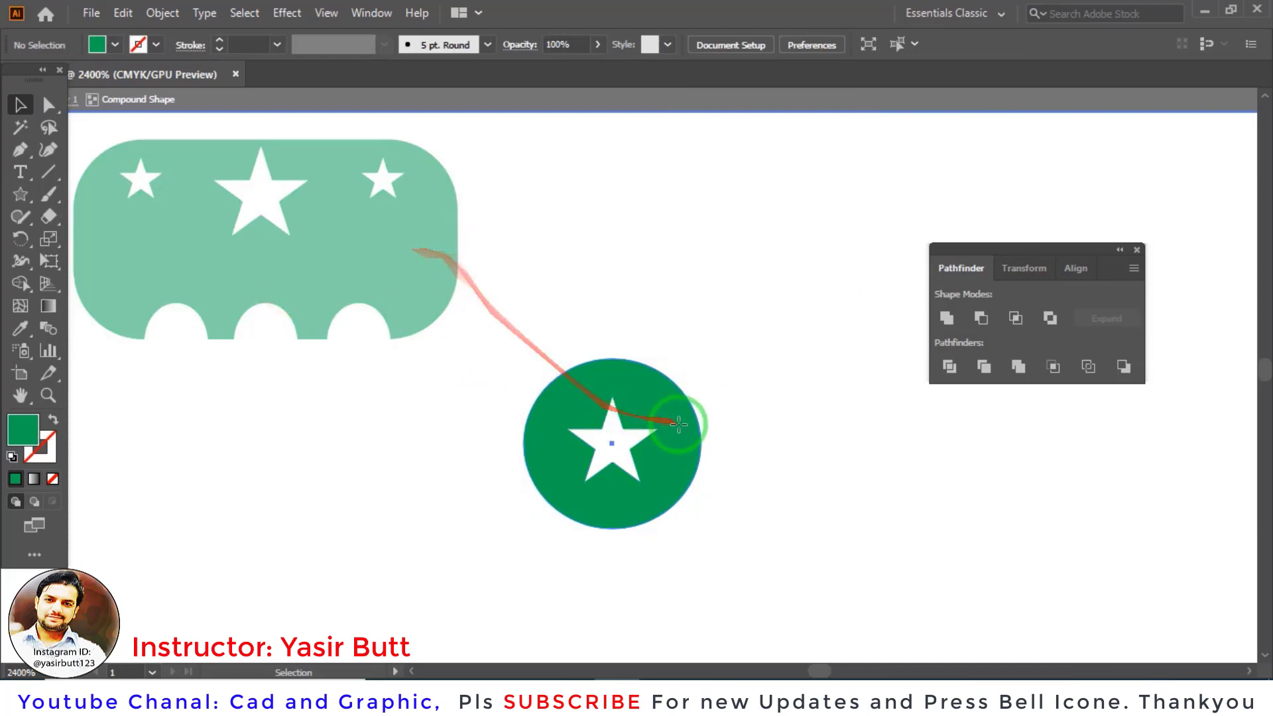
left_click(673, 422)
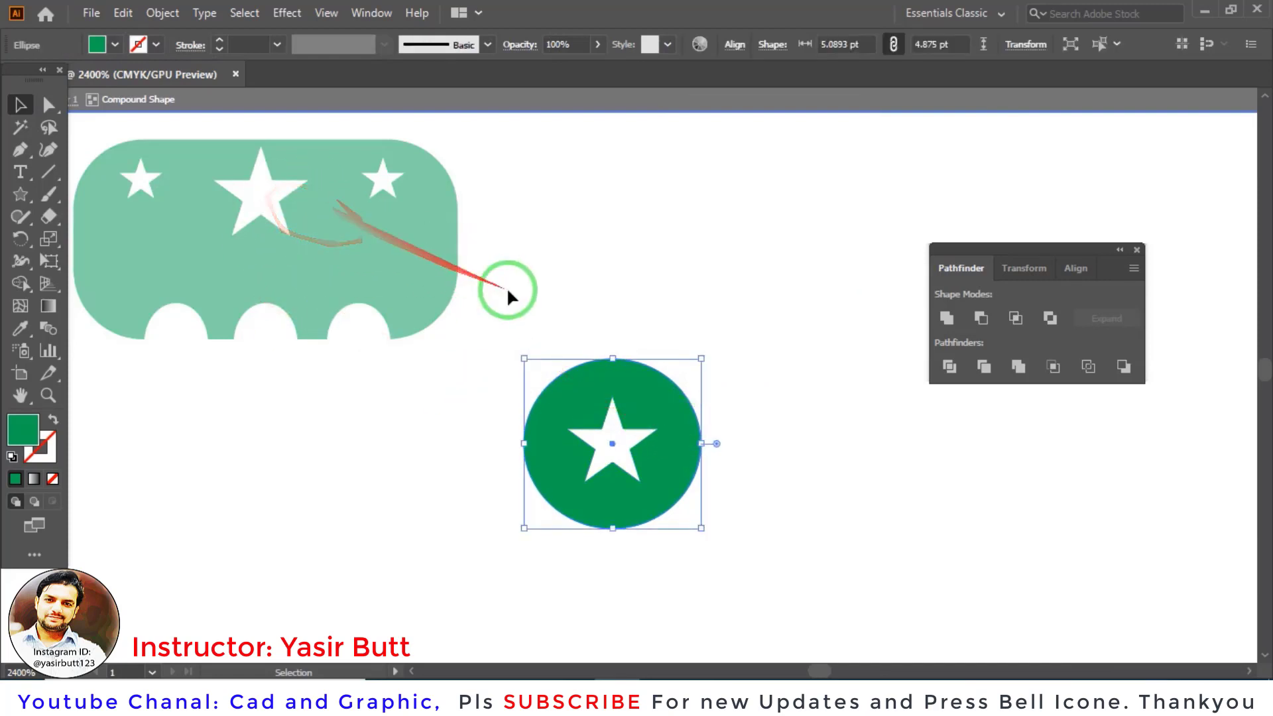
left_click(650, 444)
left_click(681, 410)
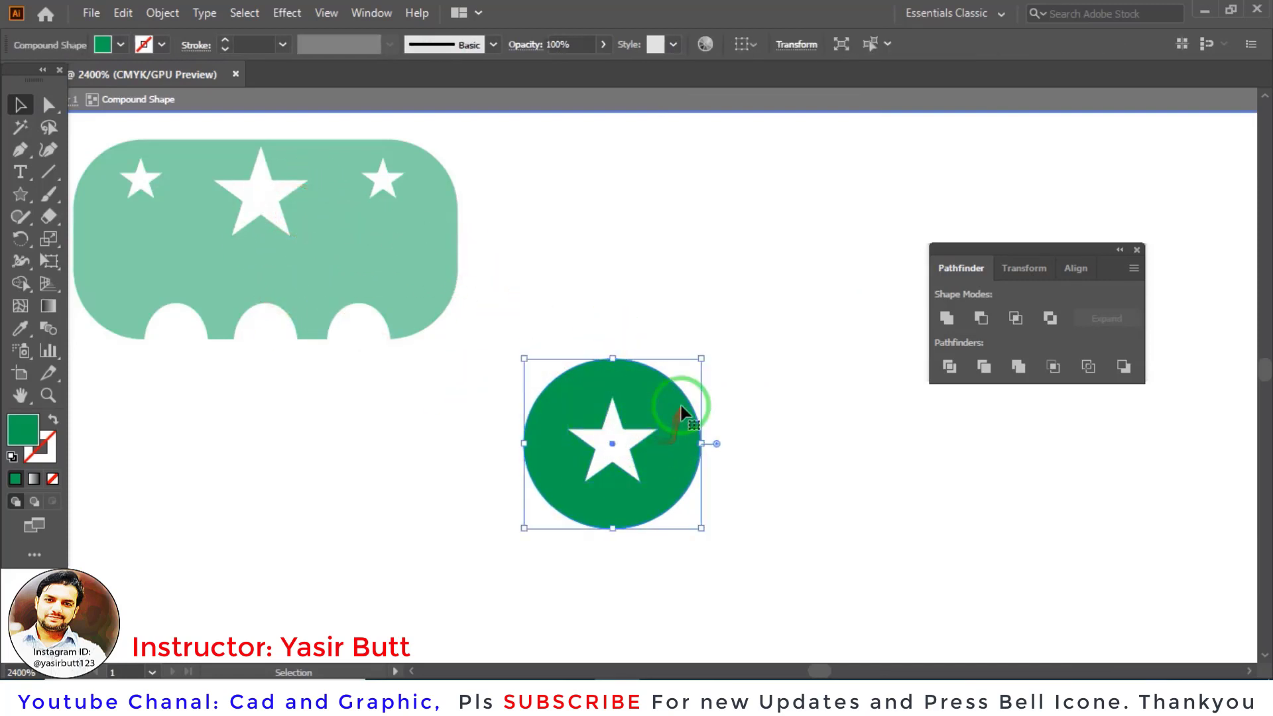
left_click(648, 493)
left_click(767, 406)
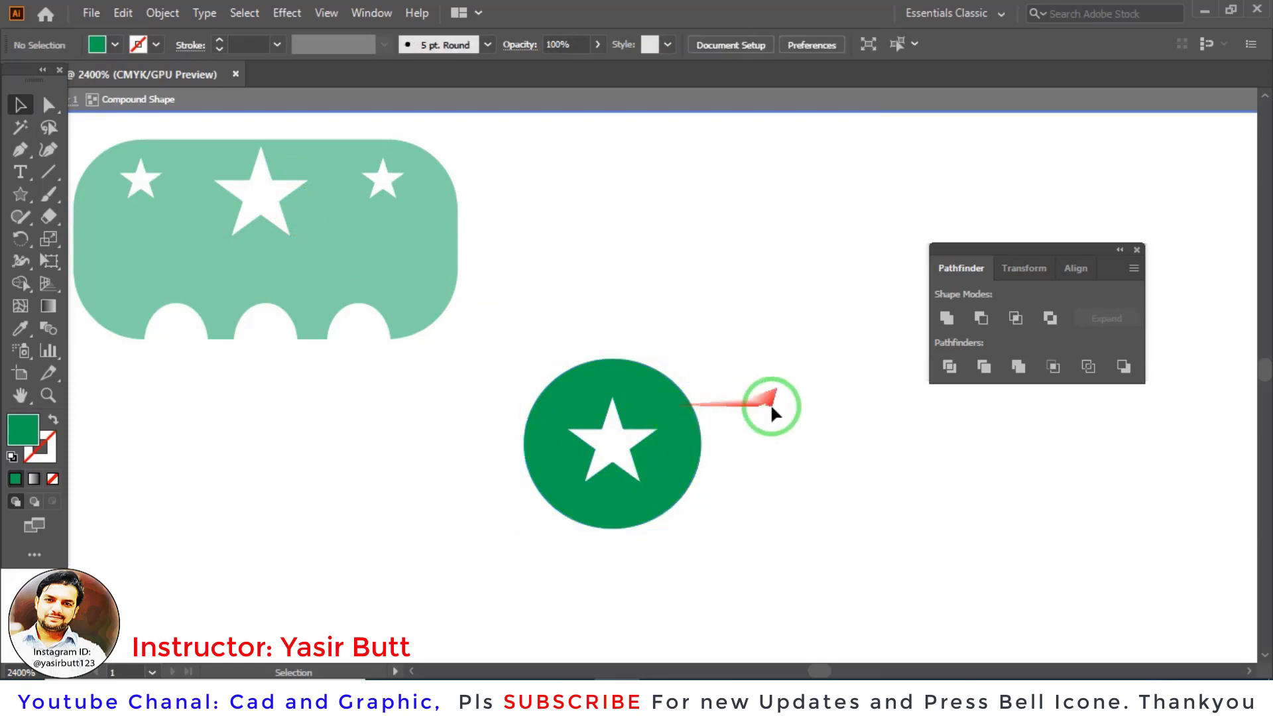
left_click(640, 428)
mouse_move(658, 395)
left_mouse_down()
mouse_move(682, 382)
mouse_move(620, 434)
mouse_move(620, 491)
mouse_move(590, 423)
mouse_move(639, 417)
left_mouse_up()
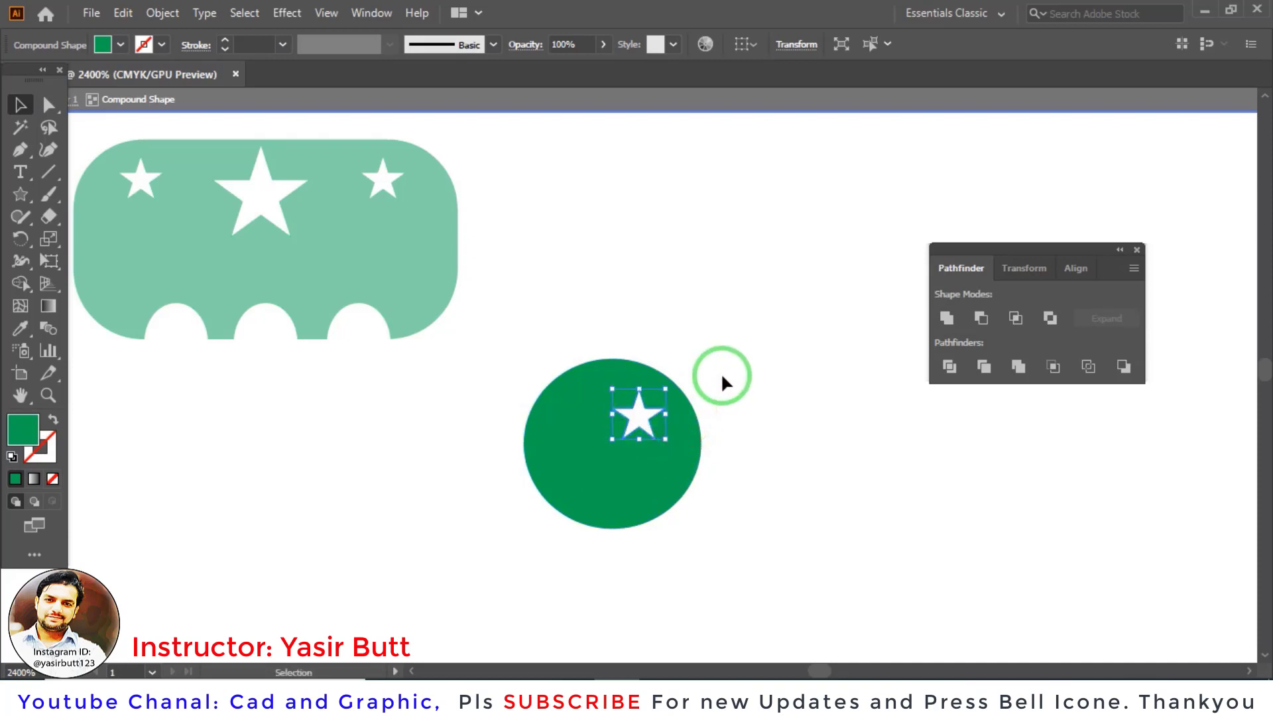
Step: Expand the star-cut circle's compound shape into a single path
left_click_drag(777, 316, 559, 526)
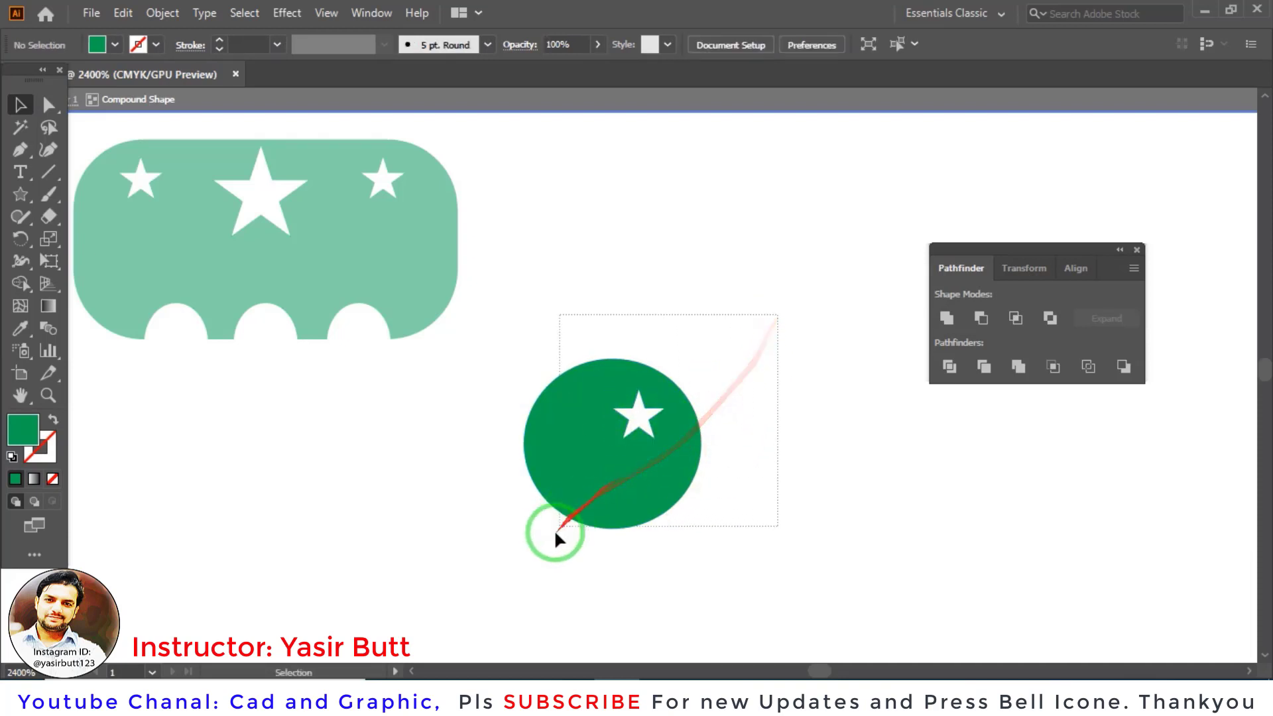
left_click_drag(485, 576, 483, 575)
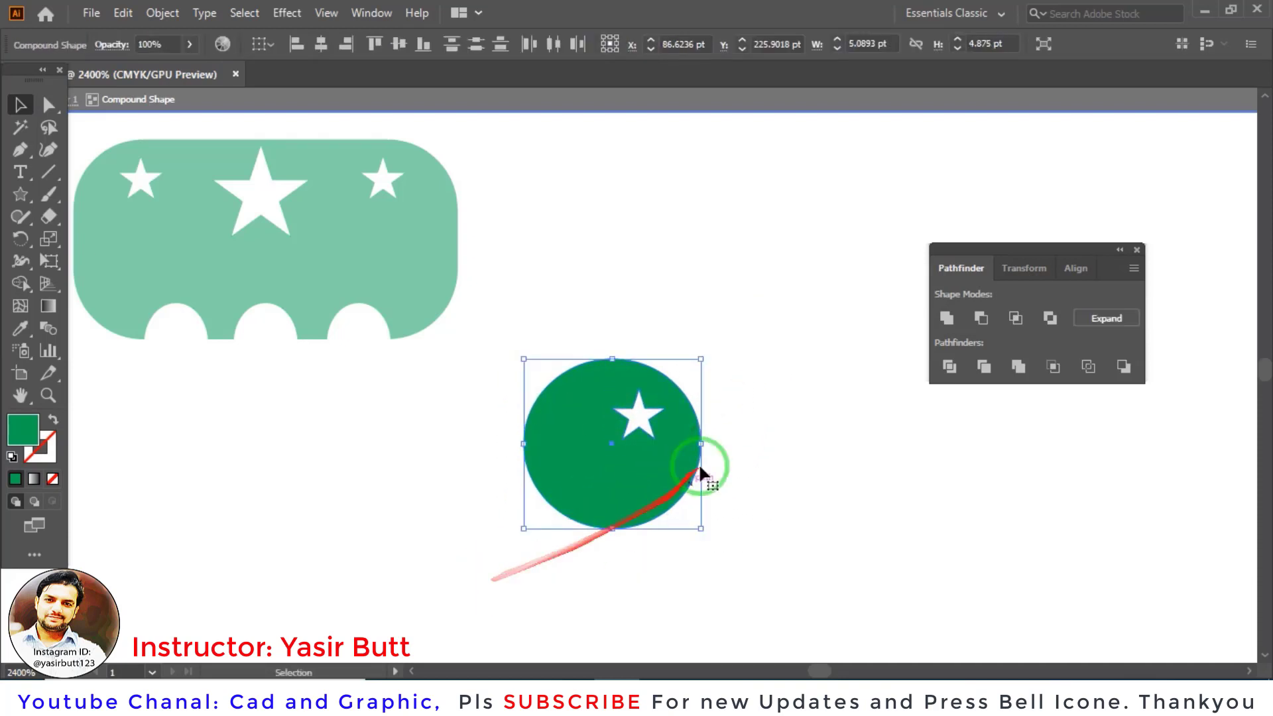
left_click(1106, 318)
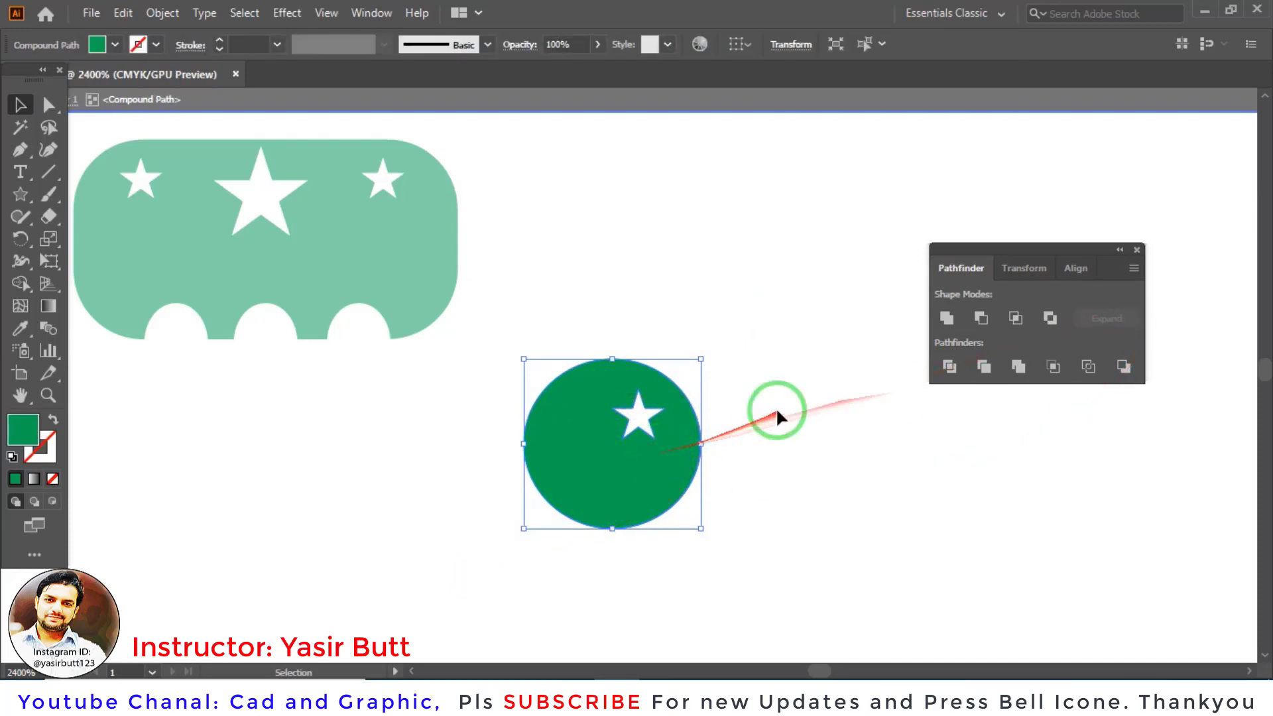
left_click(756, 408)
Step: Move the star-cut circle to the lower left beneath the badge and exit isolation mode
mouse_move(667, 415)
left_mouse_down()
mouse_move(679, 434)
mouse_move(562, 568)
left_mouse_up()
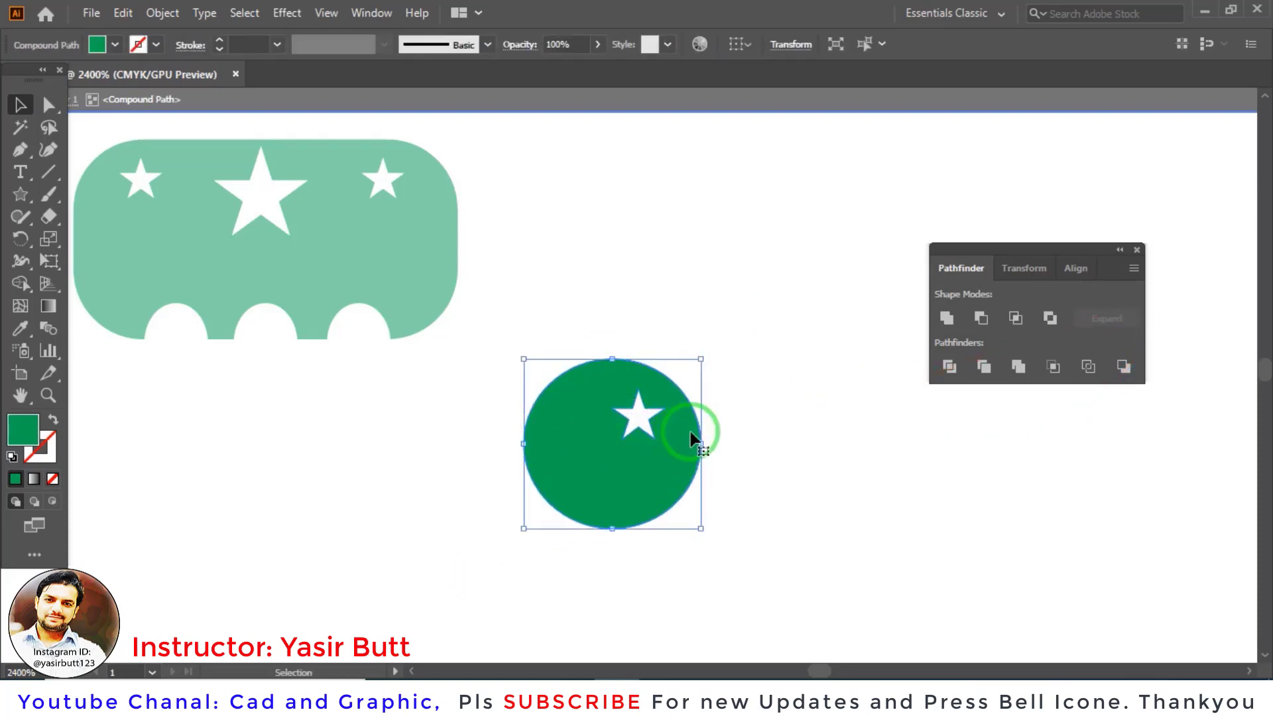
right_click(618, 471)
left_click(676, 511)
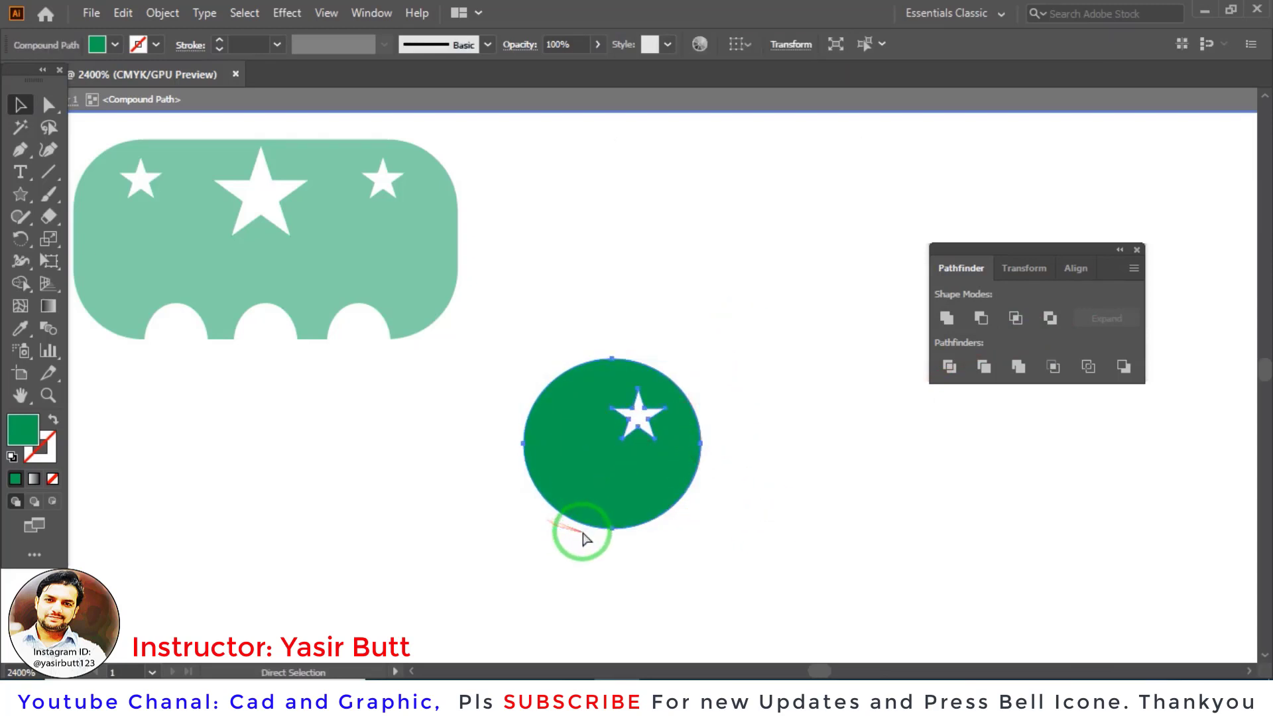
mouse_move(582, 534)
left_mouse_down()
mouse_move(693, 318)
mouse_move(272, 458)
left_mouse_up()
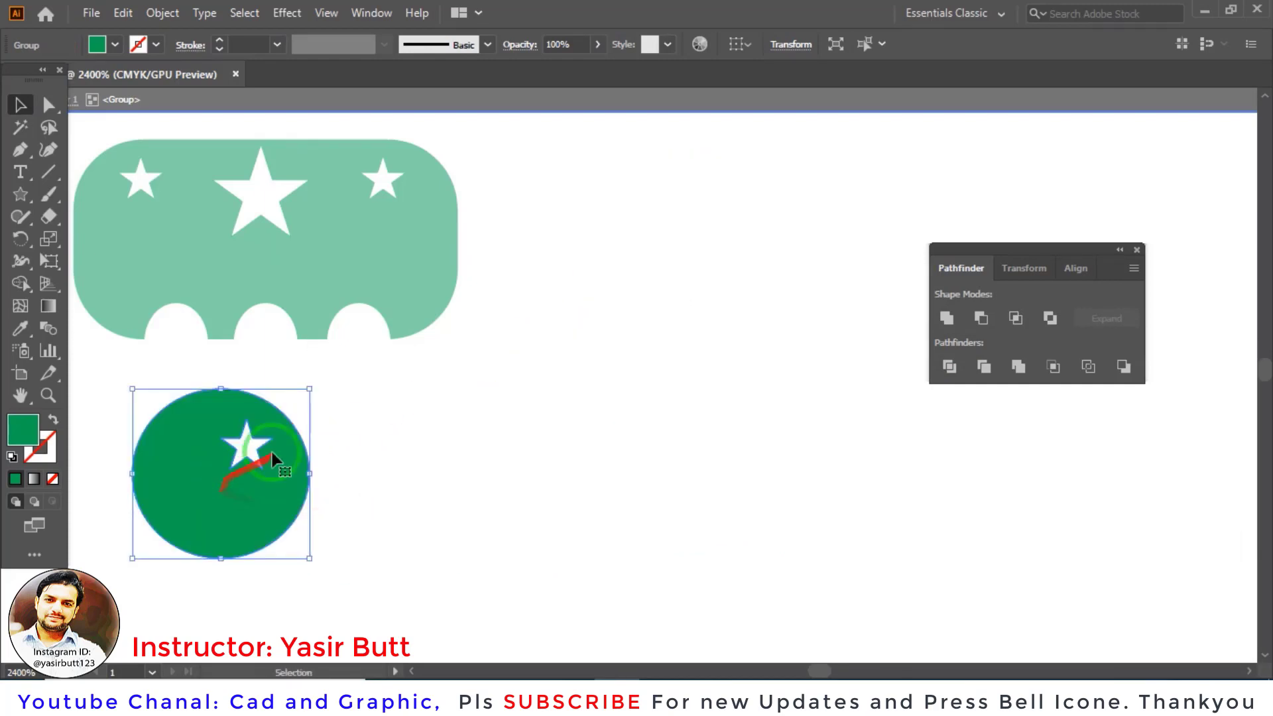
double_click(496, 321)
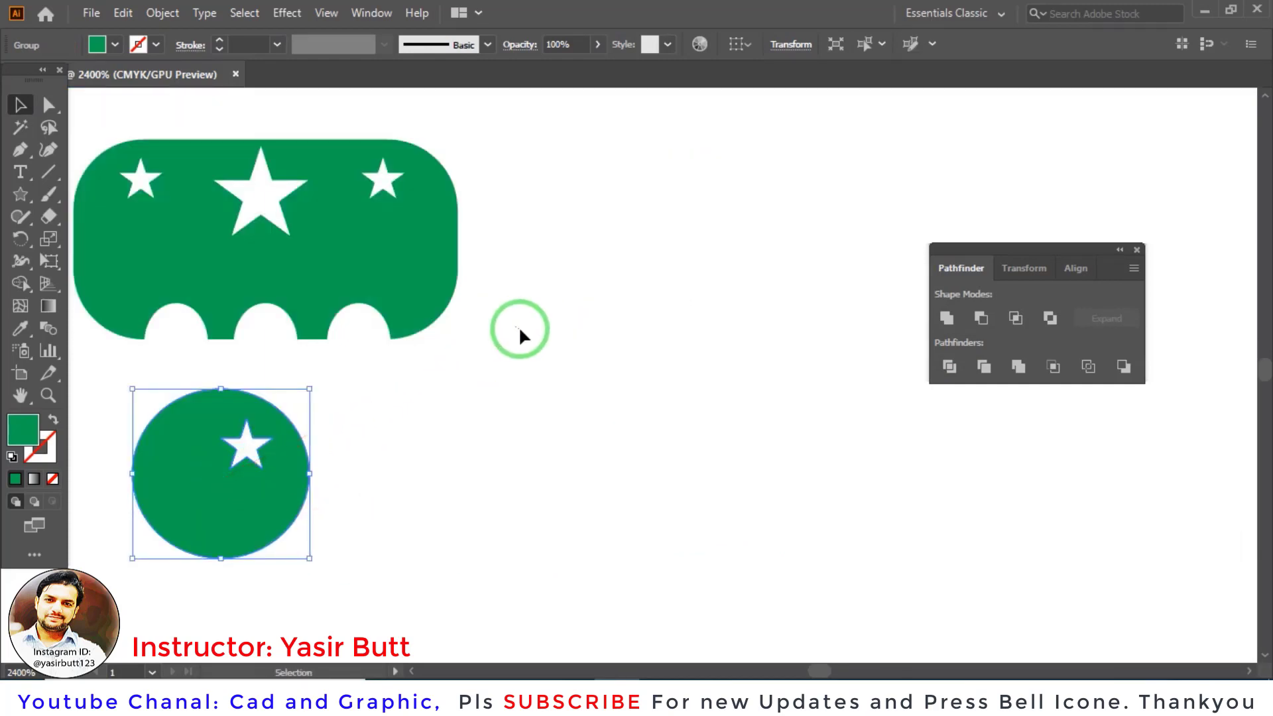
left_click(982, 319)
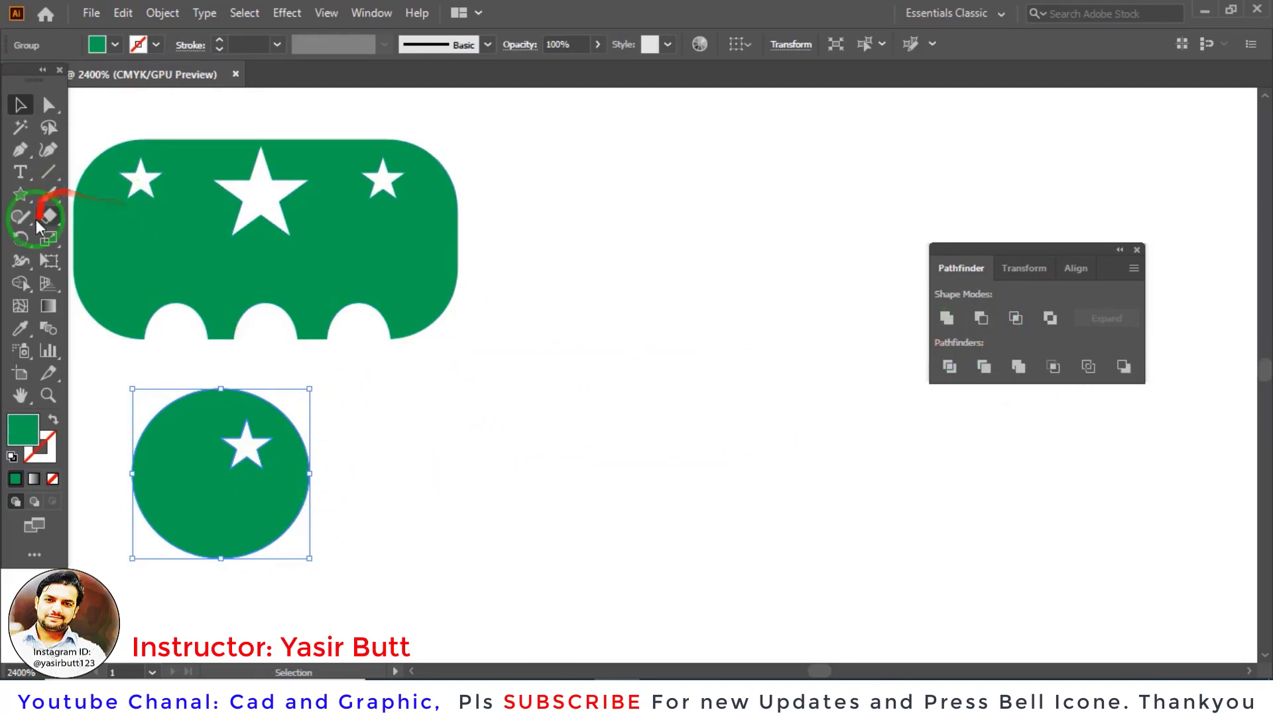
Step: Draw a circle right of the green one, shrink it and move it down-right
left_click(20, 193)
left_click(83, 239)
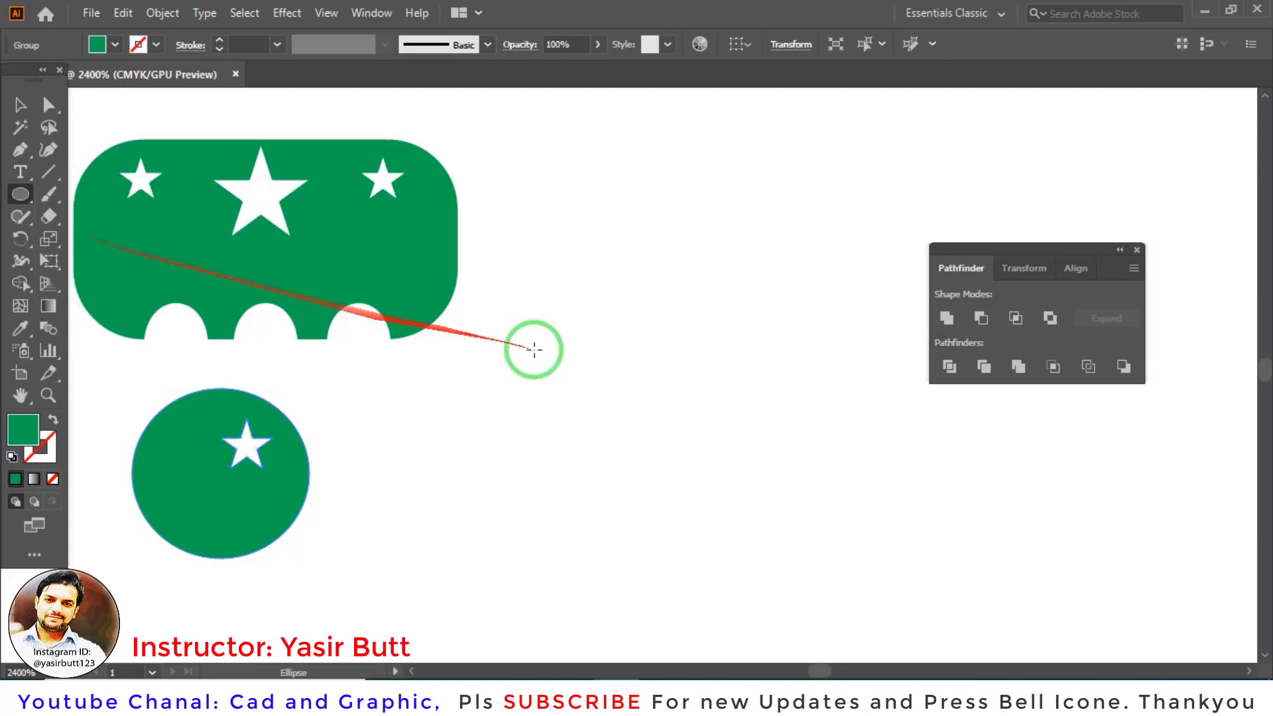
left_click_drag(619, 340, 710, 473)
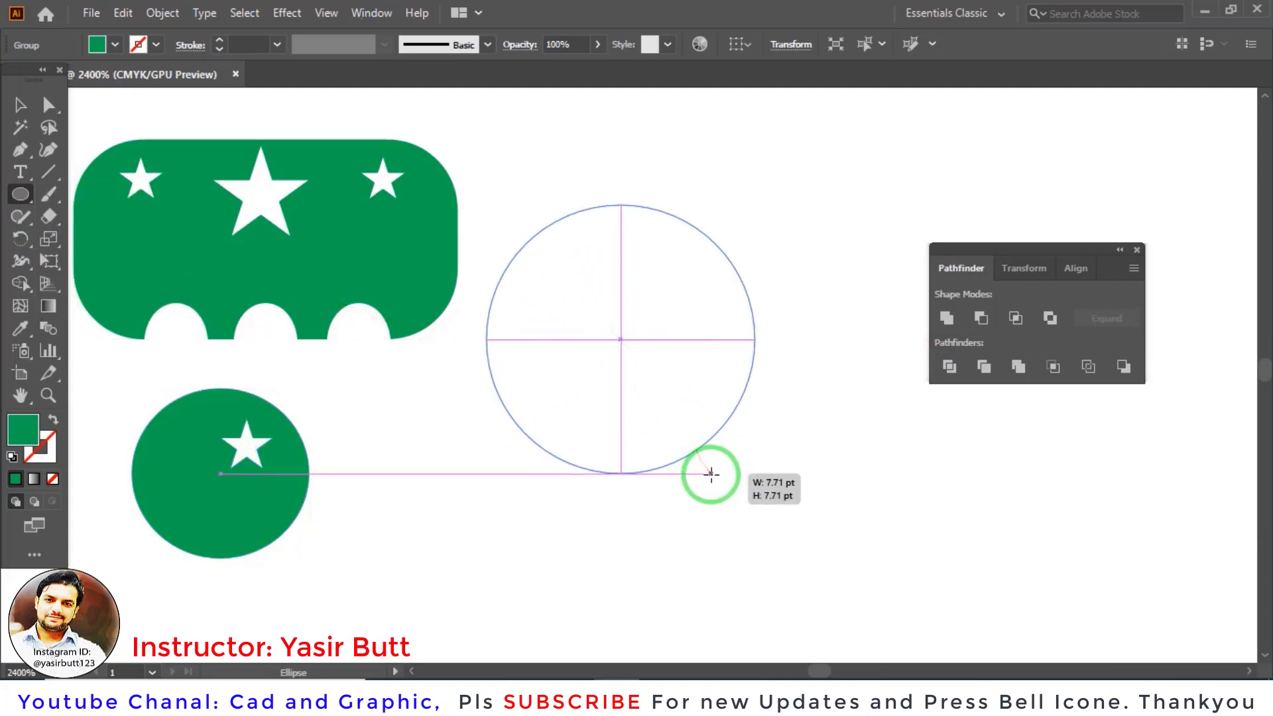
left_click(20, 104)
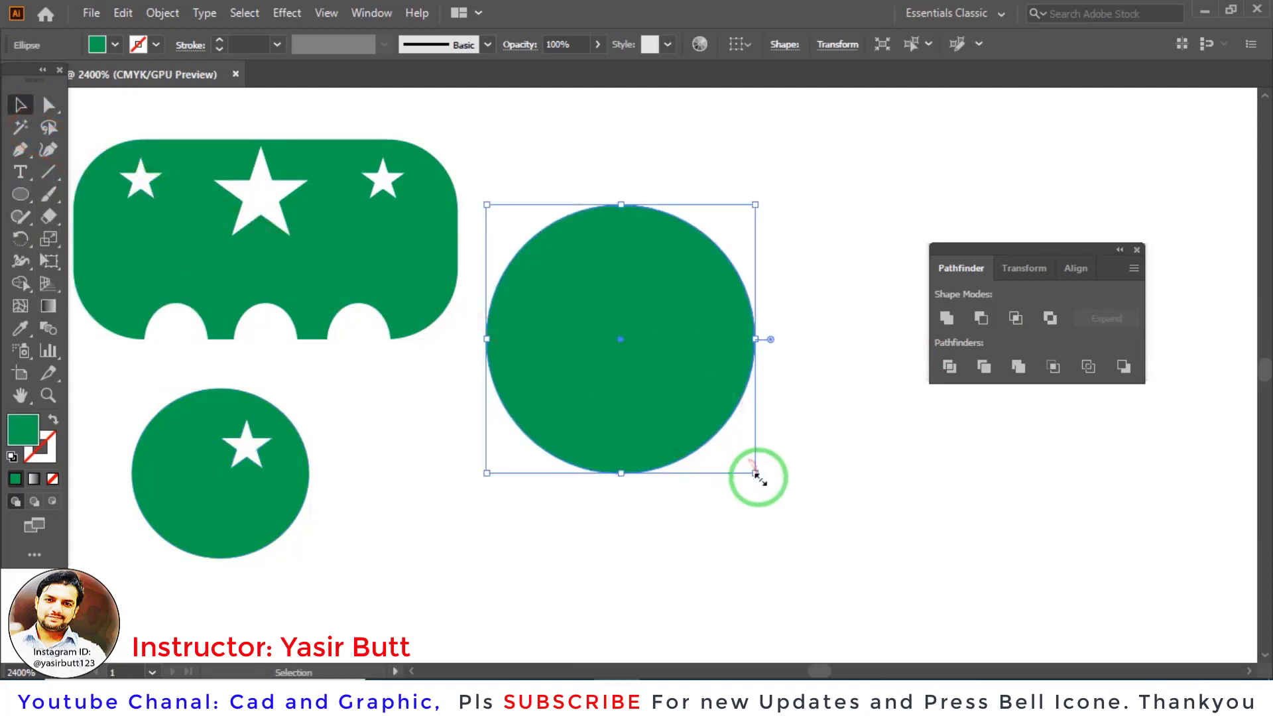
left_click_drag(756, 473, 719, 439)
left_click_drag(657, 321, 706, 442)
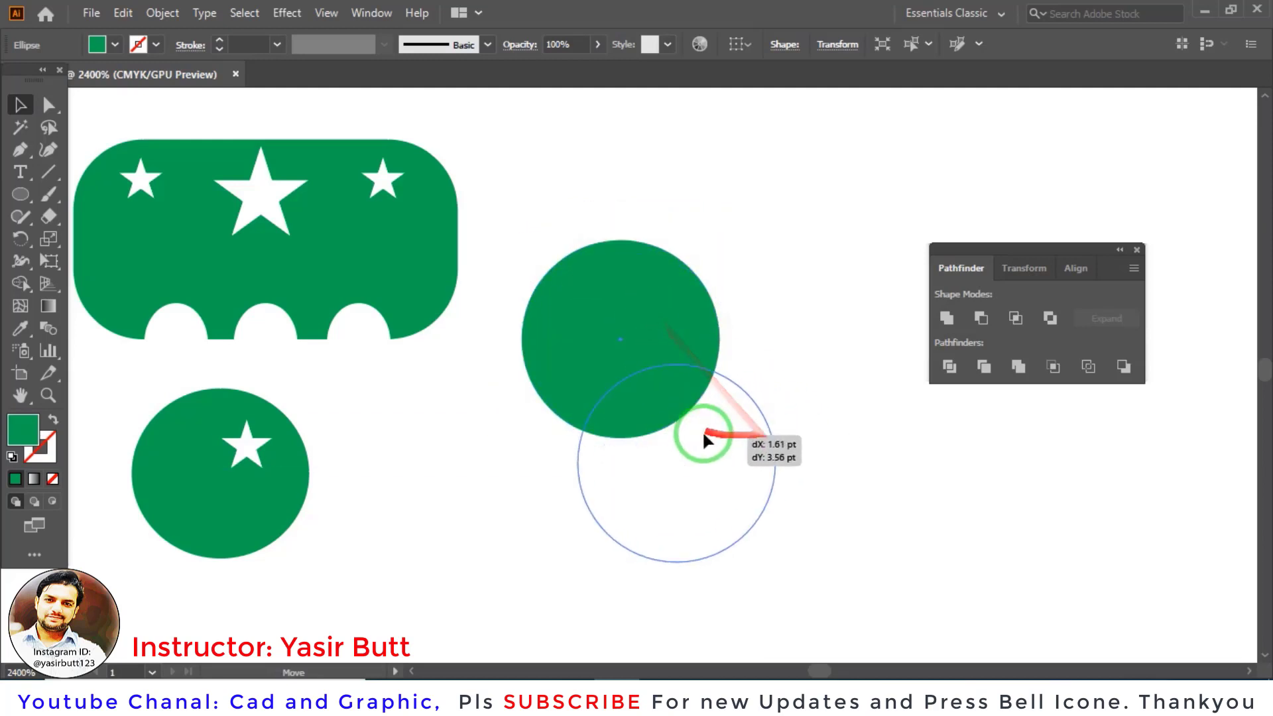
Step: Give the circle no fill and a black 0.05 pt outline
left_click(53, 420)
left_click(277, 45)
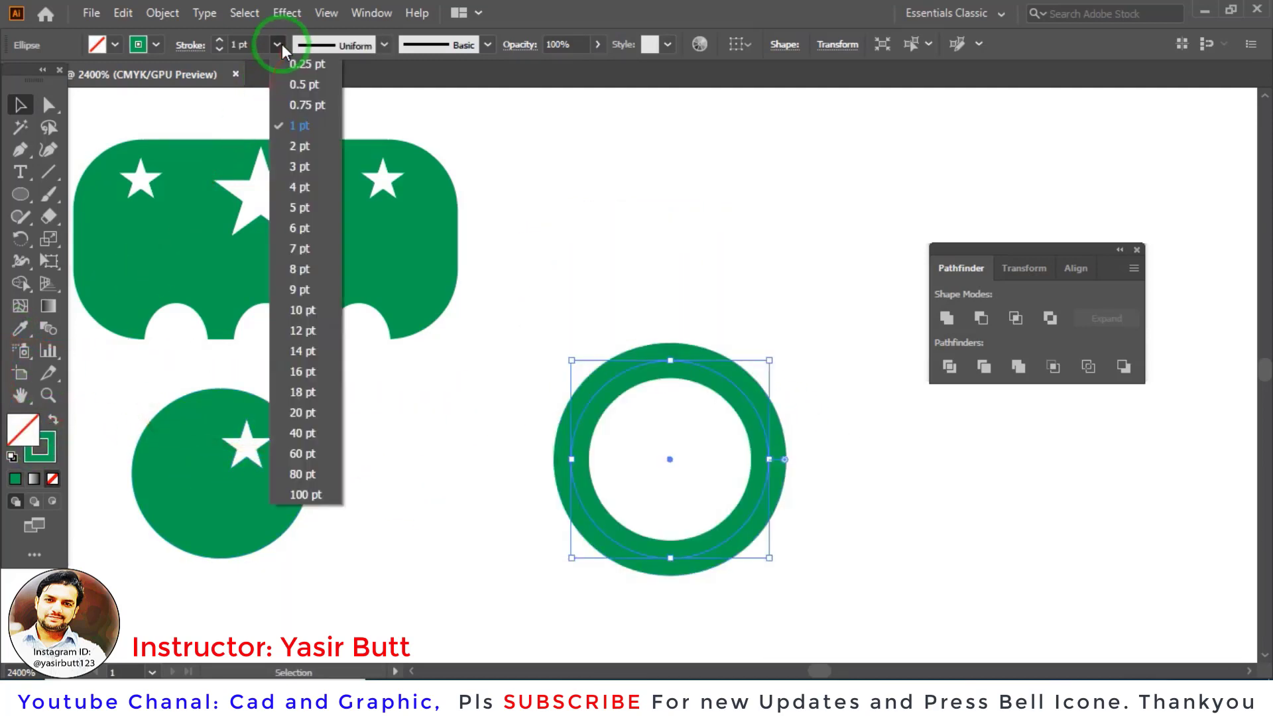
left_click(293, 63)
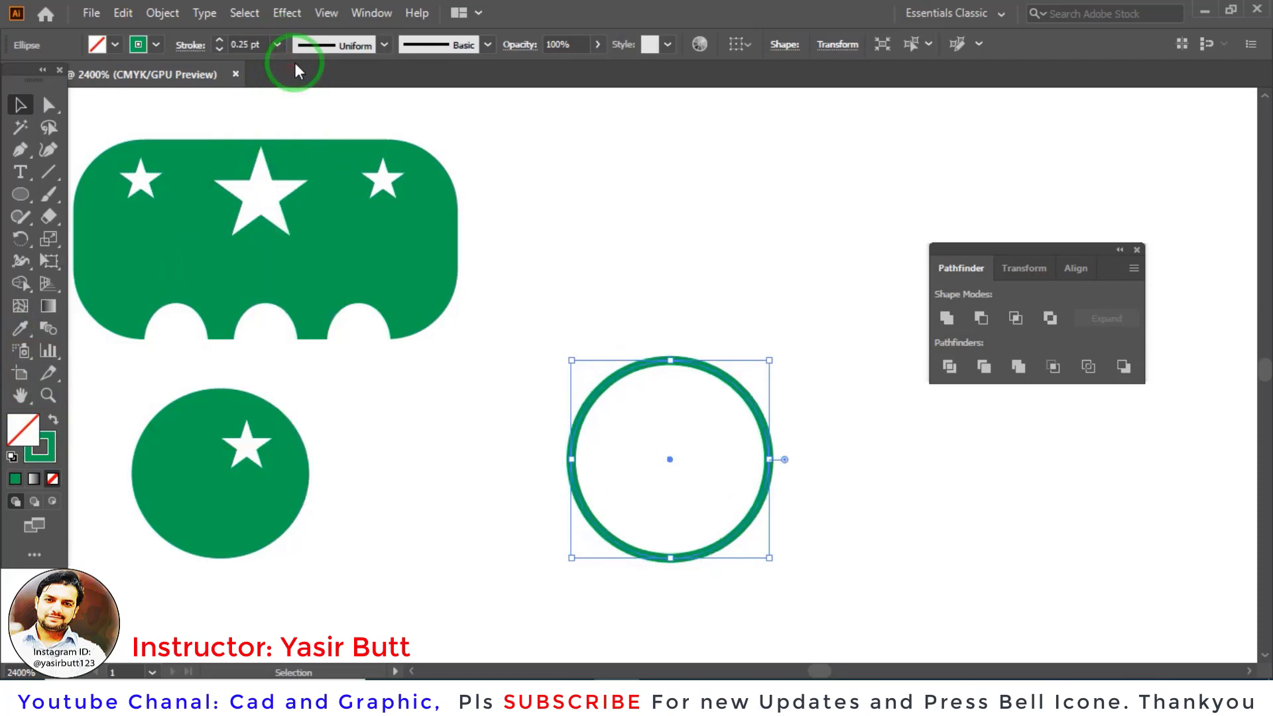
left_click(41, 458)
left_click(157, 45)
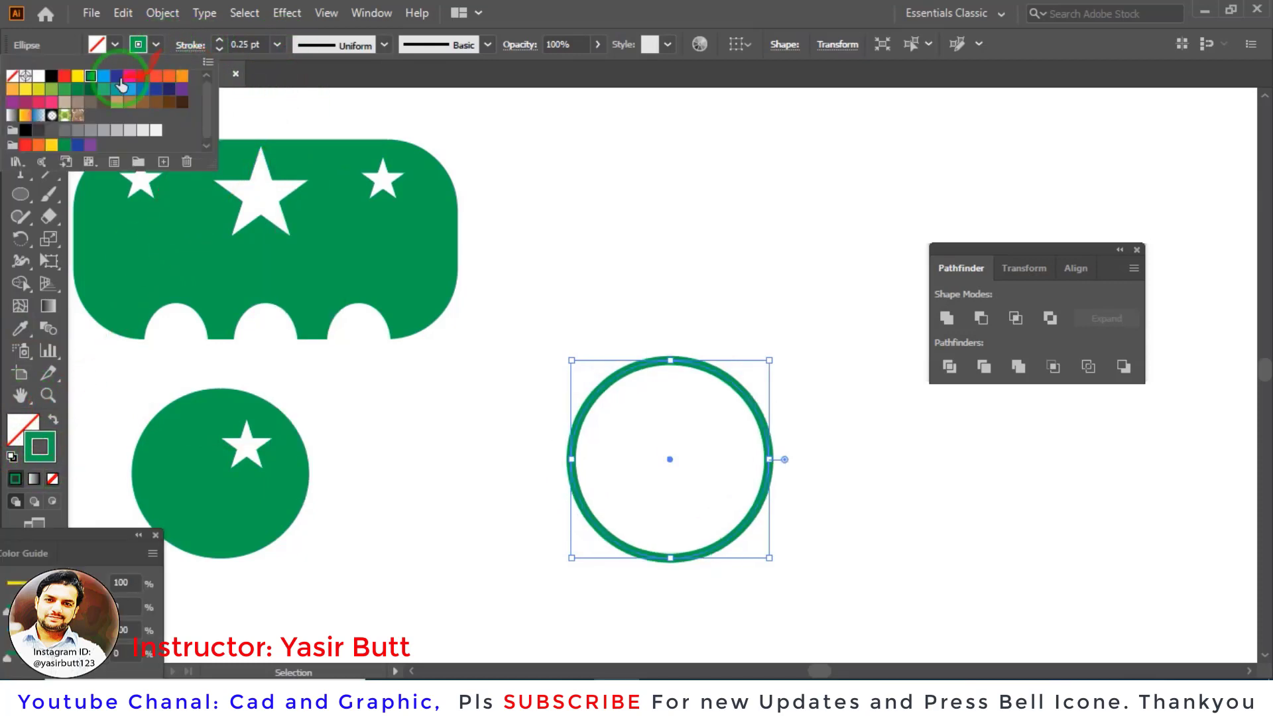
left_click(52, 76)
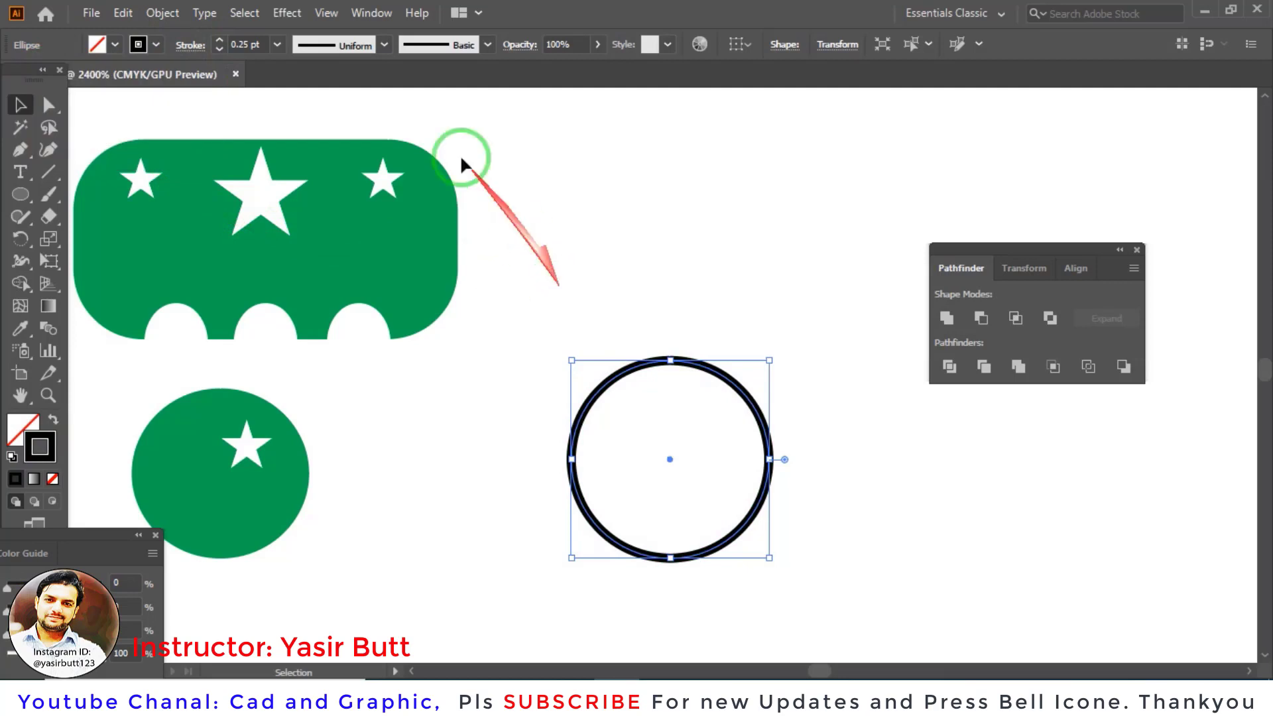
left_click(259, 48)
type("0.05")
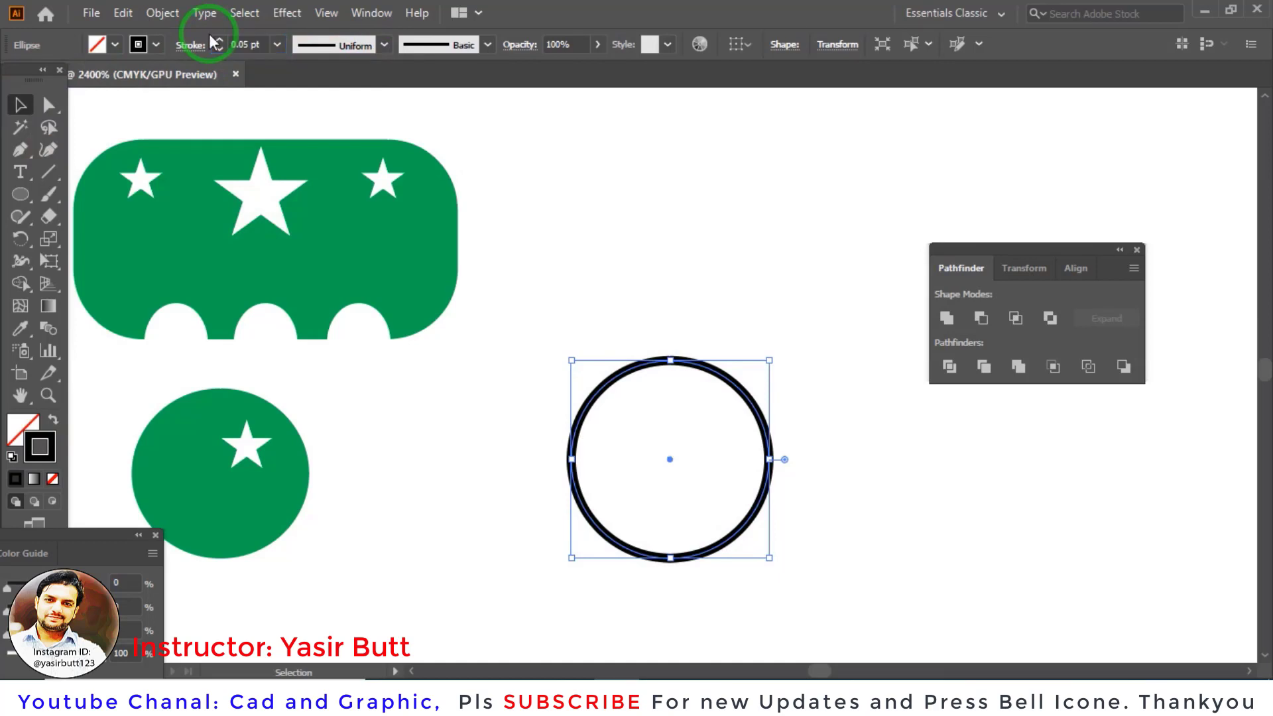
key("Return")
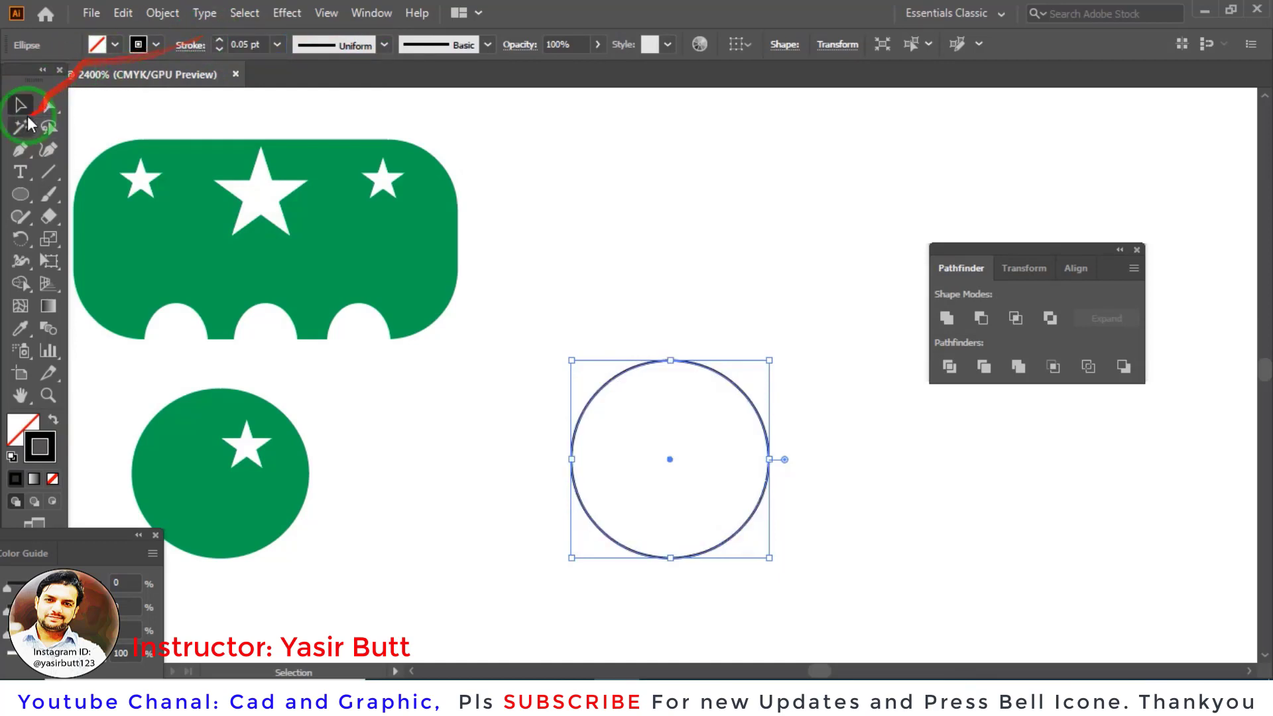
left_click(276, 128)
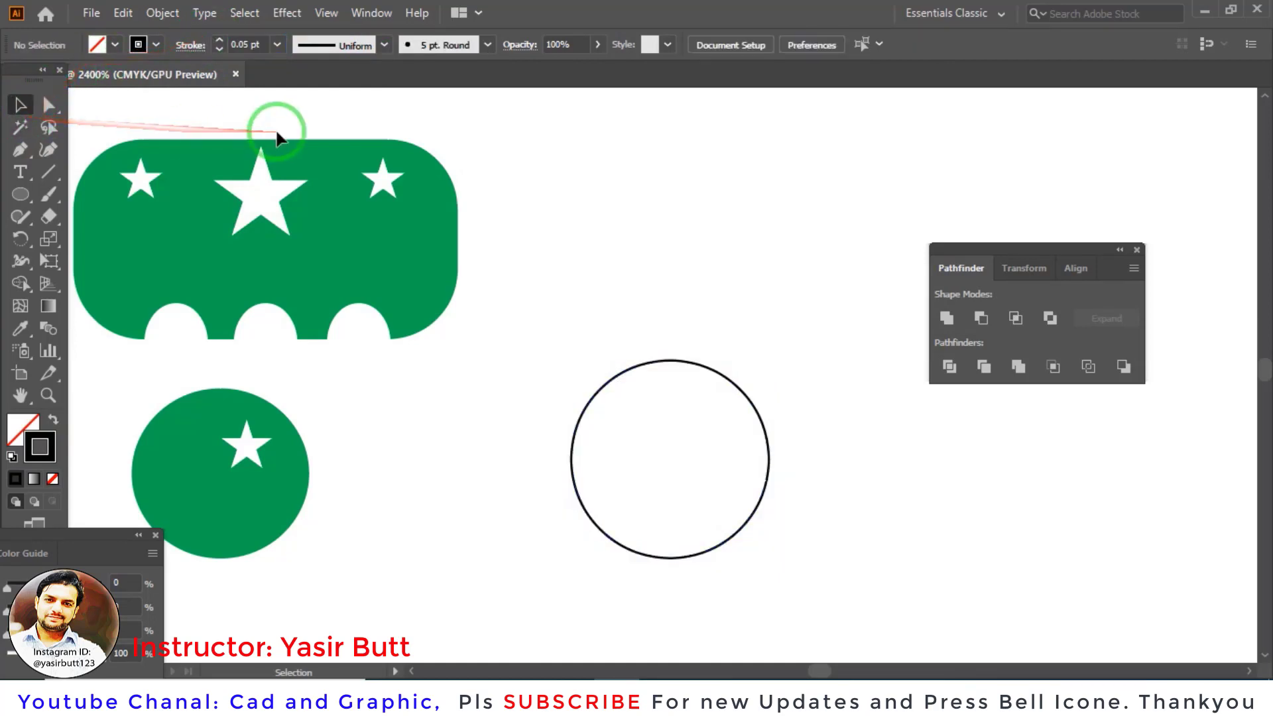
Step: Draw a small ellipse near the top of the big black circle and make it narrower
left_click(20, 192)
left_click(99, 239)
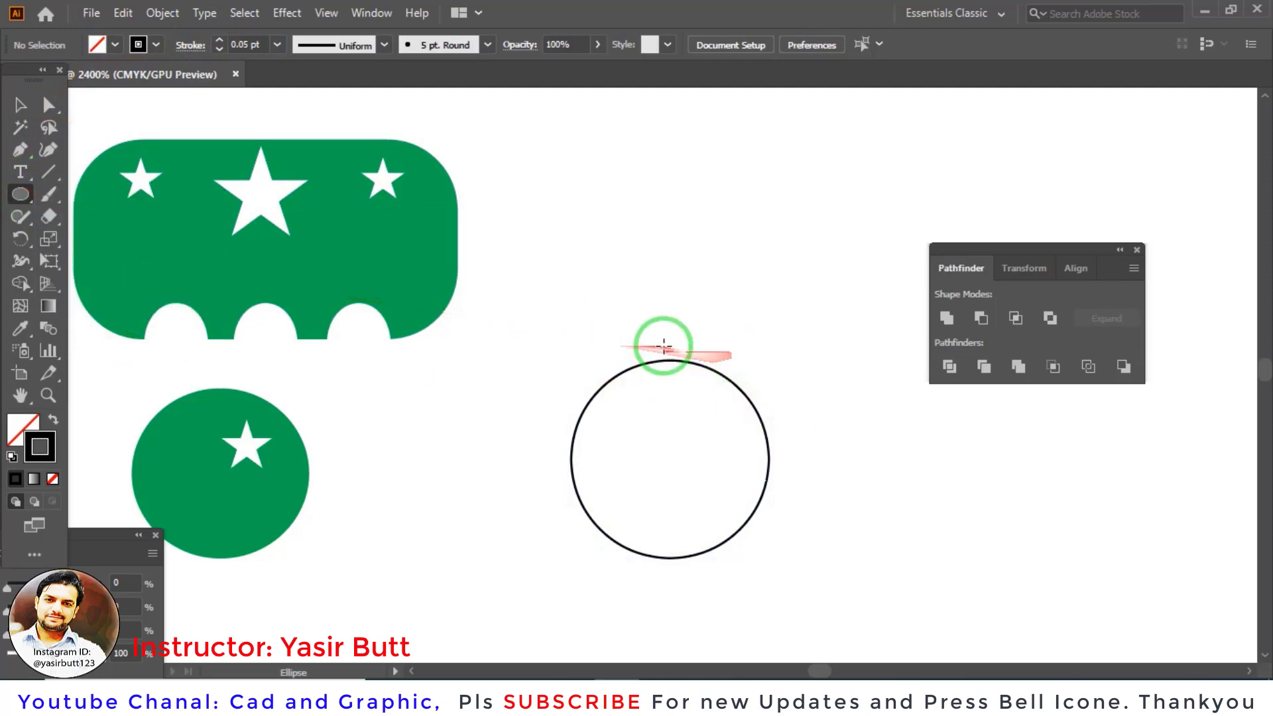
left_click_drag(669, 361, 705, 378)
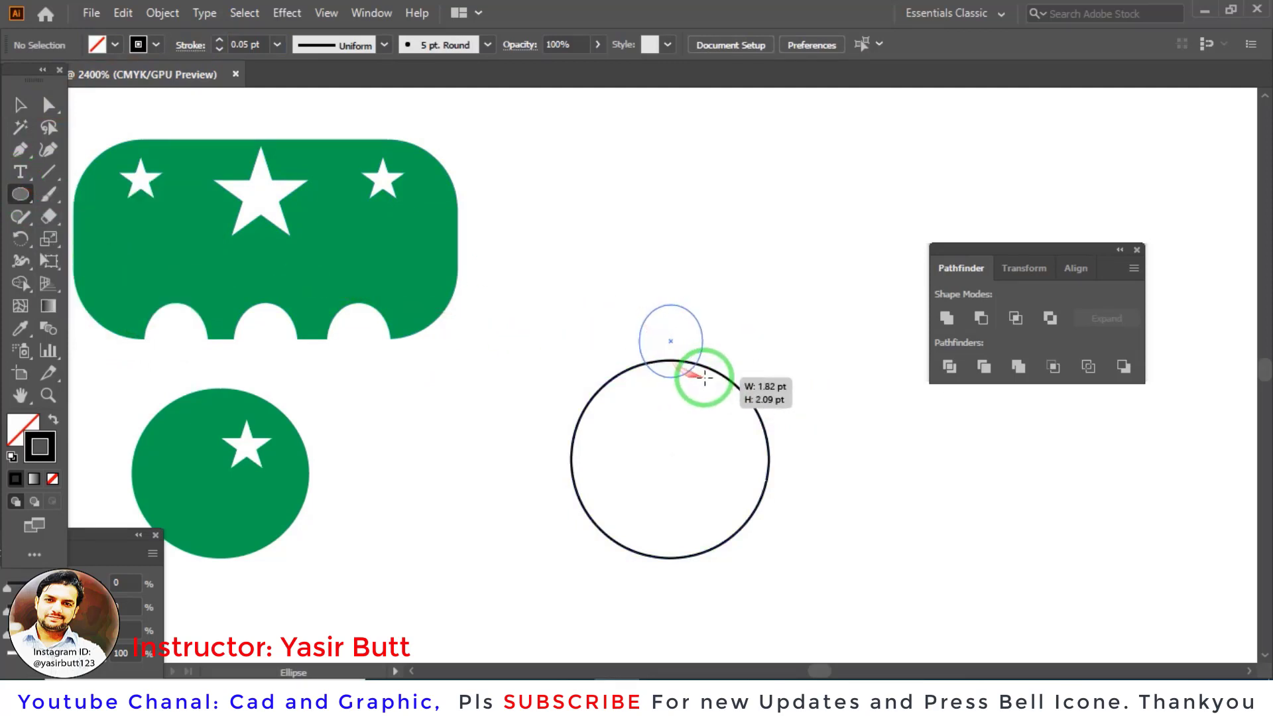
left_click(20, 104)
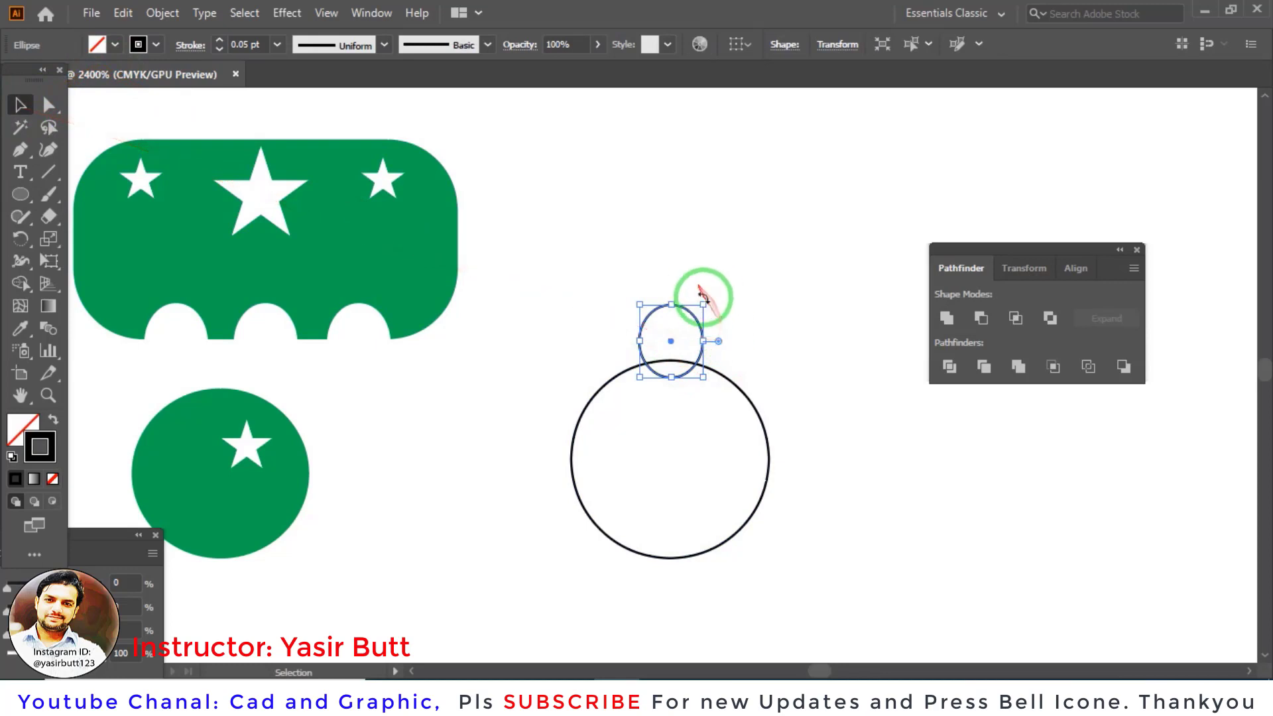
left_click_drag(703, 306, 671, 328)
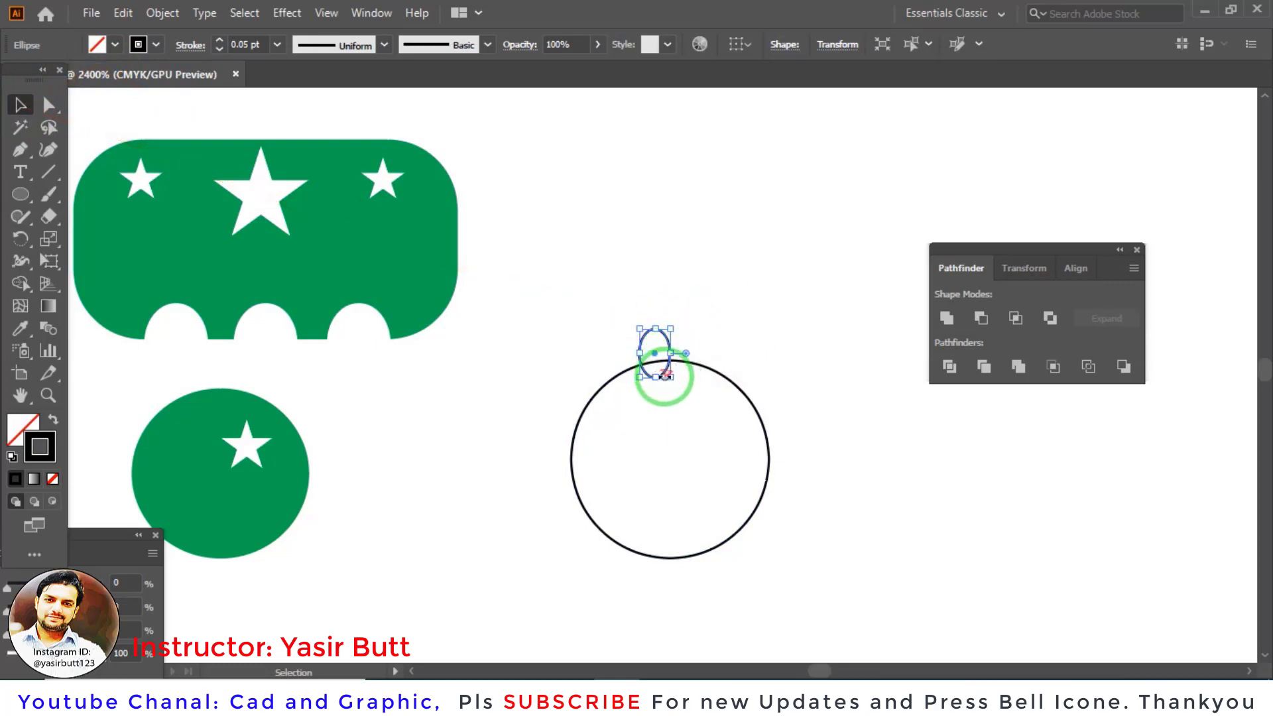
Step: Shrink it into a narrow oval that straddles the circle's top edge
scroll(600, 352, "up", 3)
left_click(603, 180)
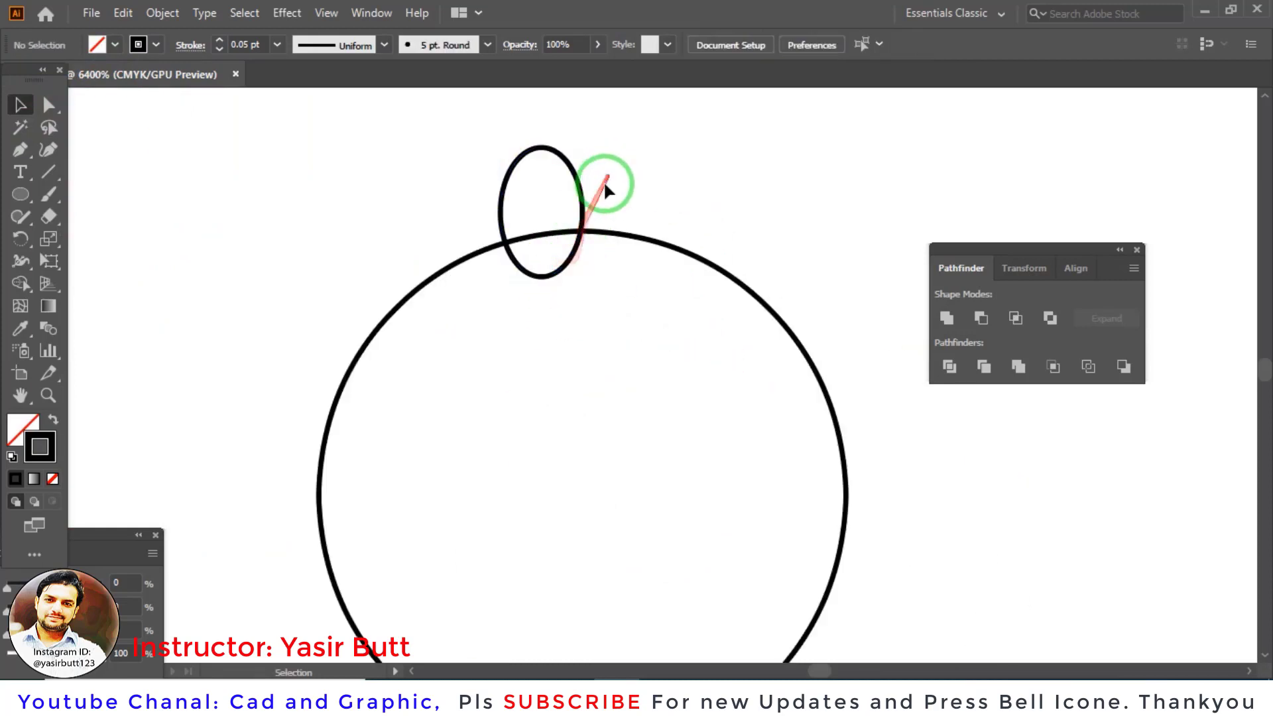
left_click_drag(580, 191, 650, 236)
left_click_drag(621, 222, 617, 219)
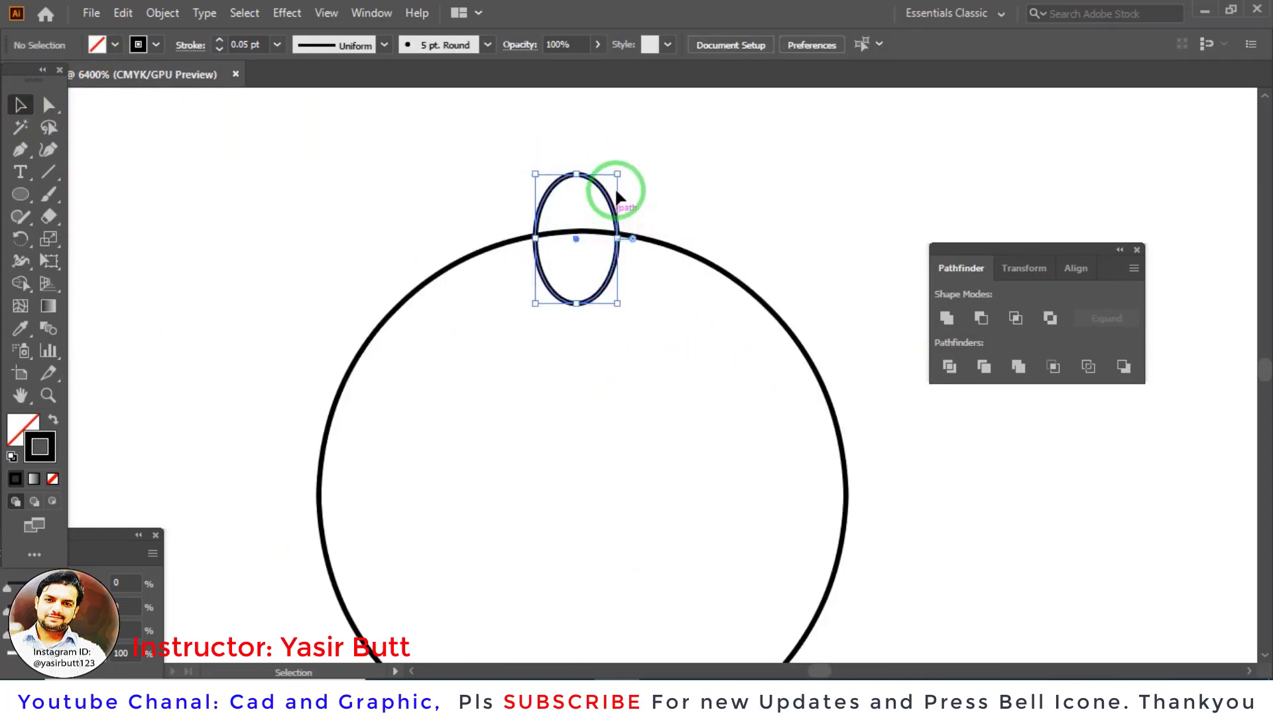
left_click_drag(616, 304, 591, 269)
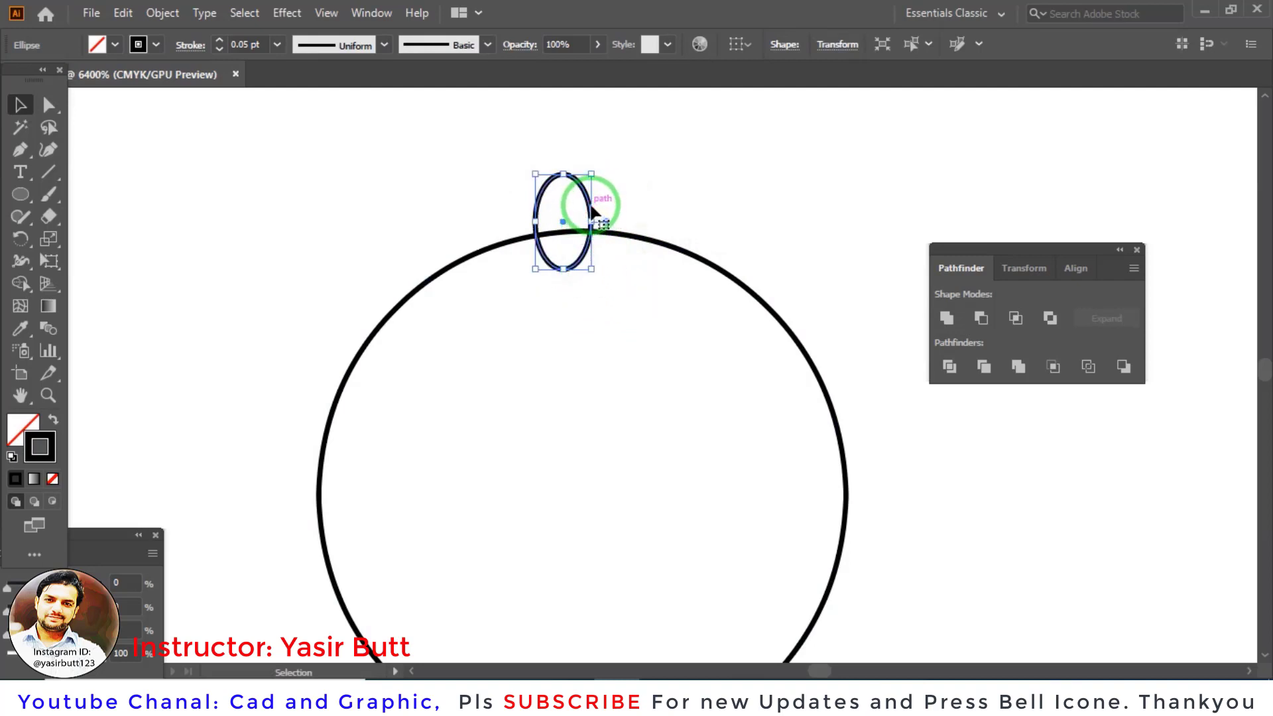
left_click_drag(596, 213, 618, 221)
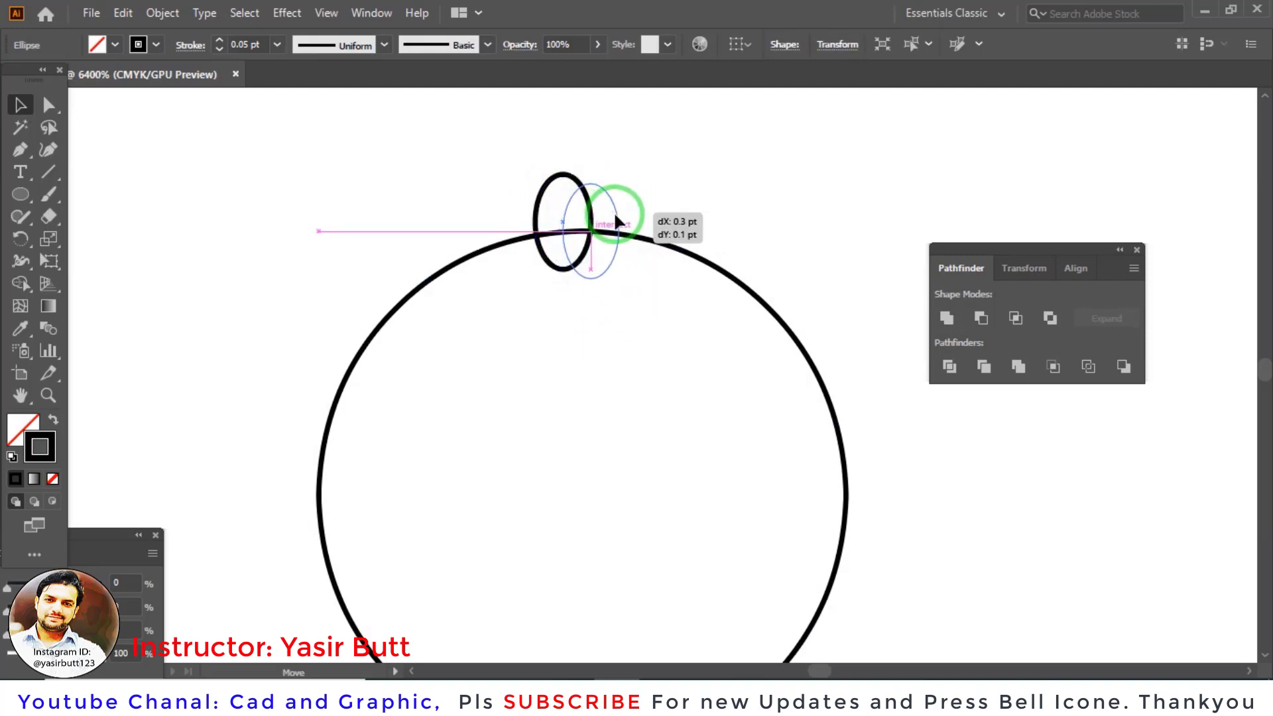
key("ctrl+minus")
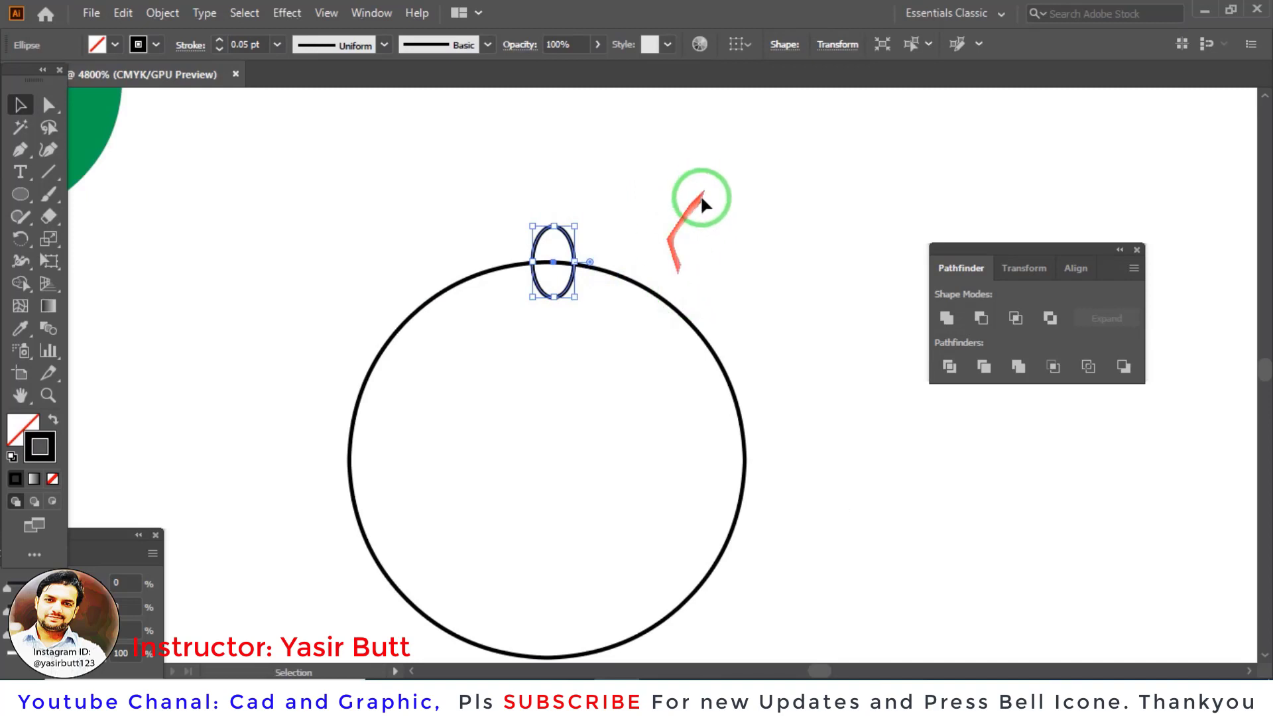
Step: Horizontally centre the small ellipse on the big circle with the align options
left_click_drag(700, 196, 467, 424)
left_click(1077, 269)
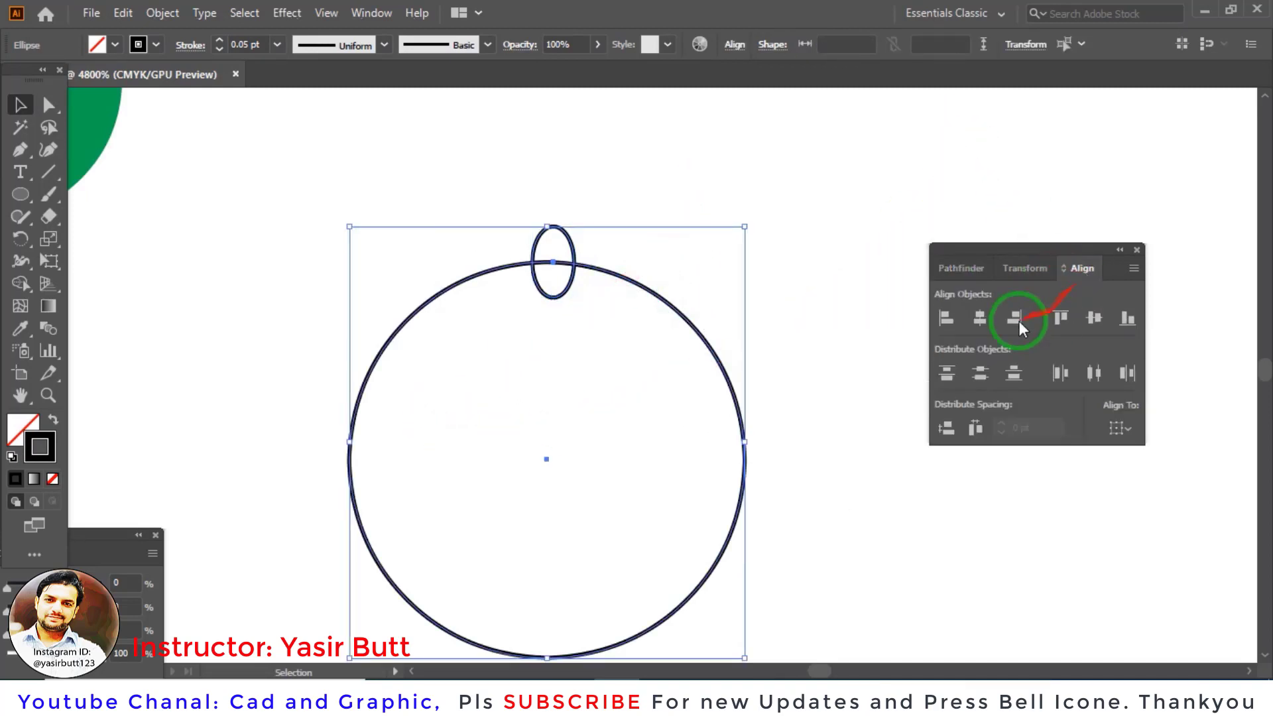
left_click(981, 316)
left_click(821, 275)
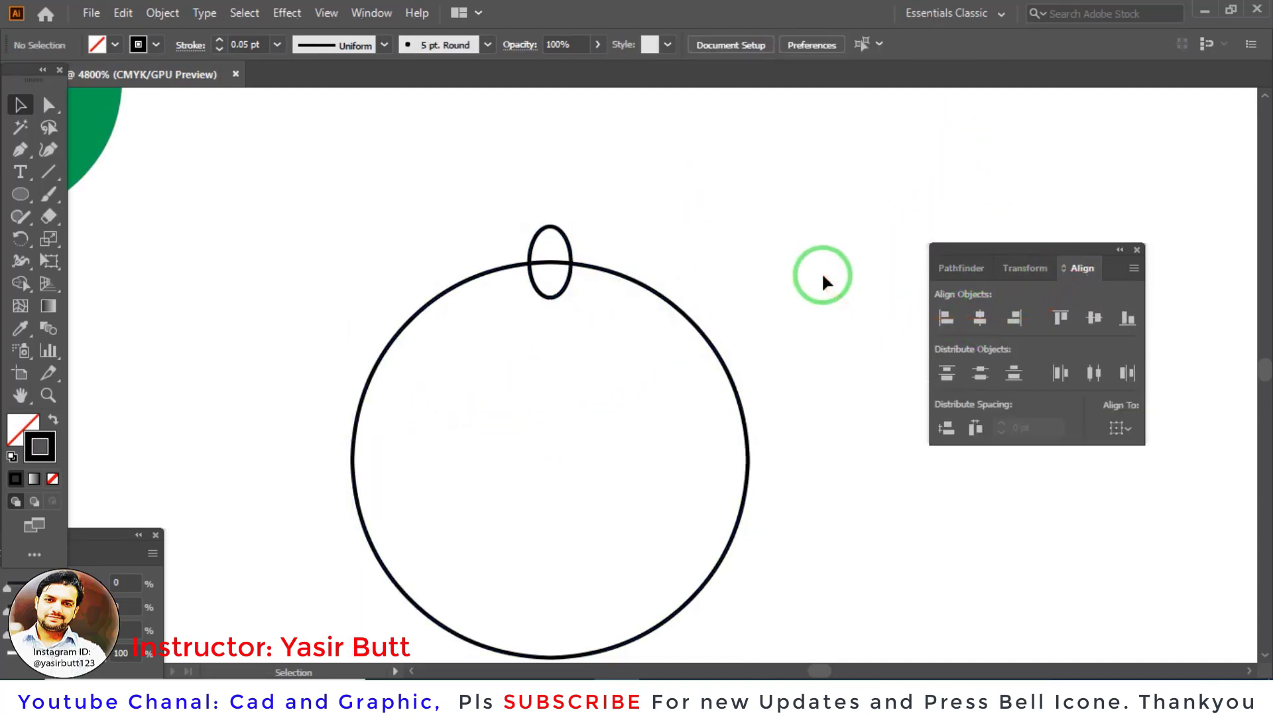
Step: Nudge the small ellipse with the arrow keys onto the circle's top point
left_click(556, 230)
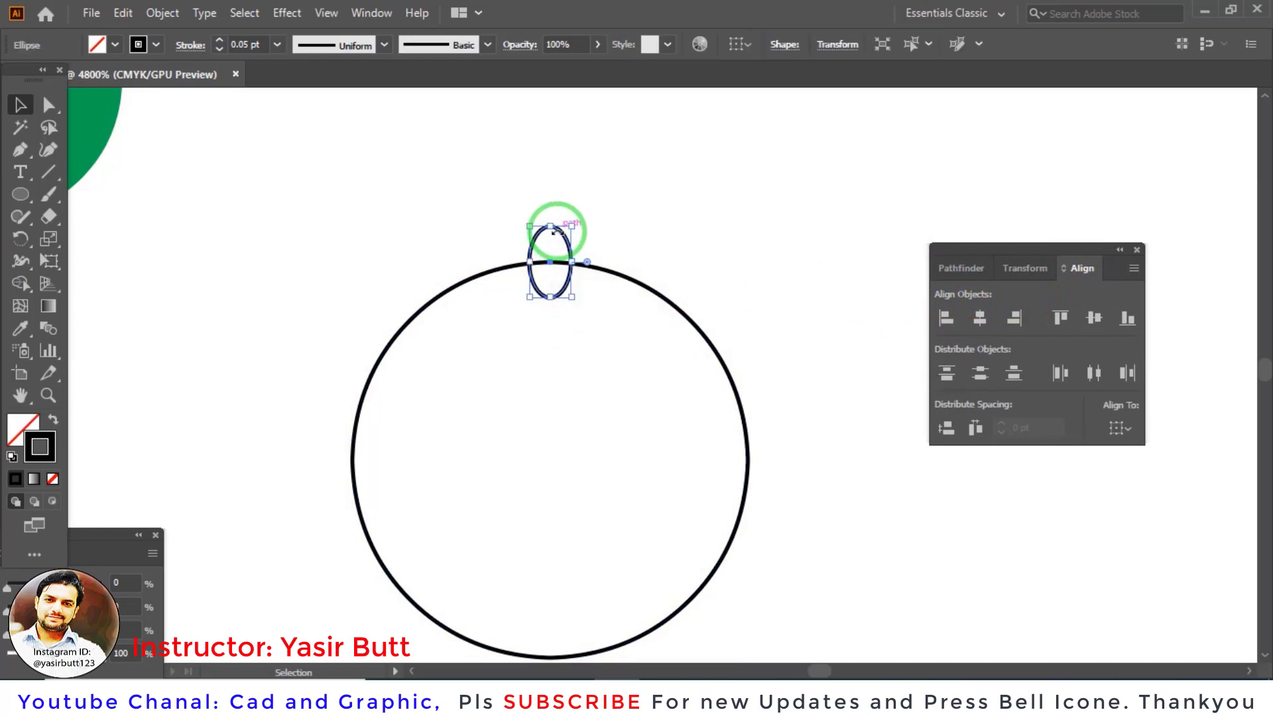
key("Up")
key("Up")
key("Up")
key("Down")
key("Down")
key("Right")
key("Right")
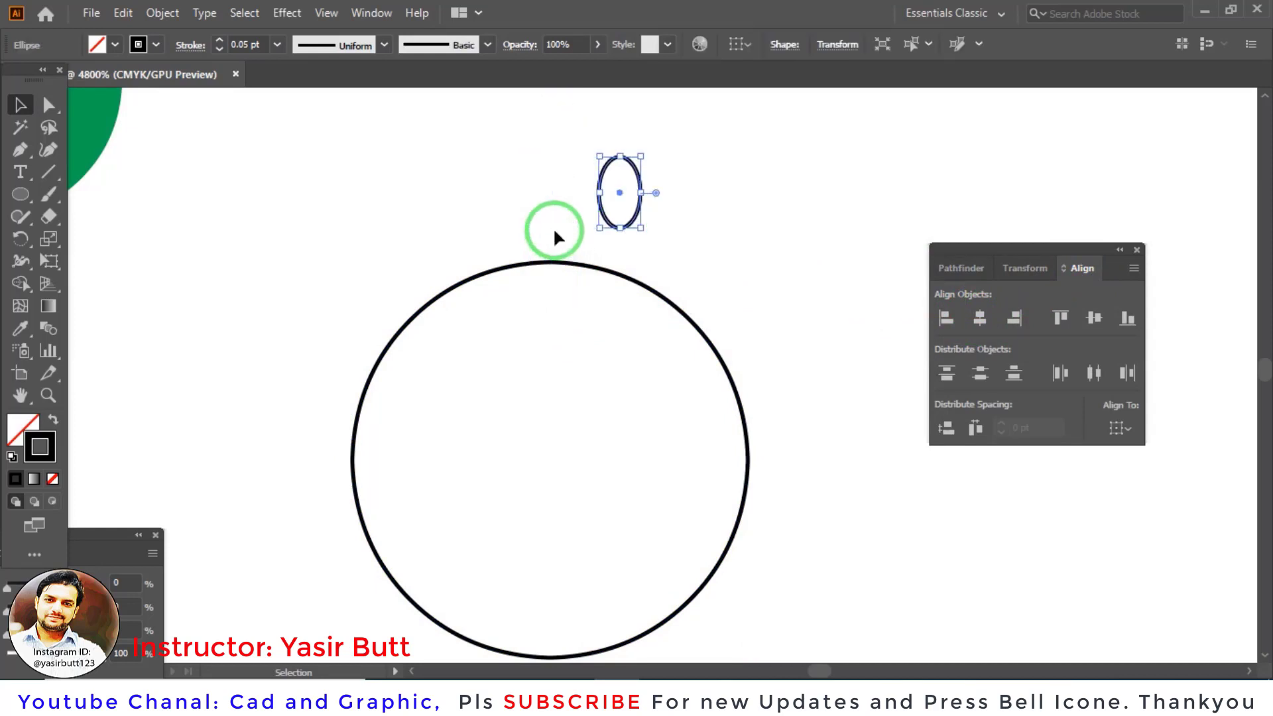
key("Left")
key("Left")
key("Up")
key("Up")
key("Down")
key("Down")
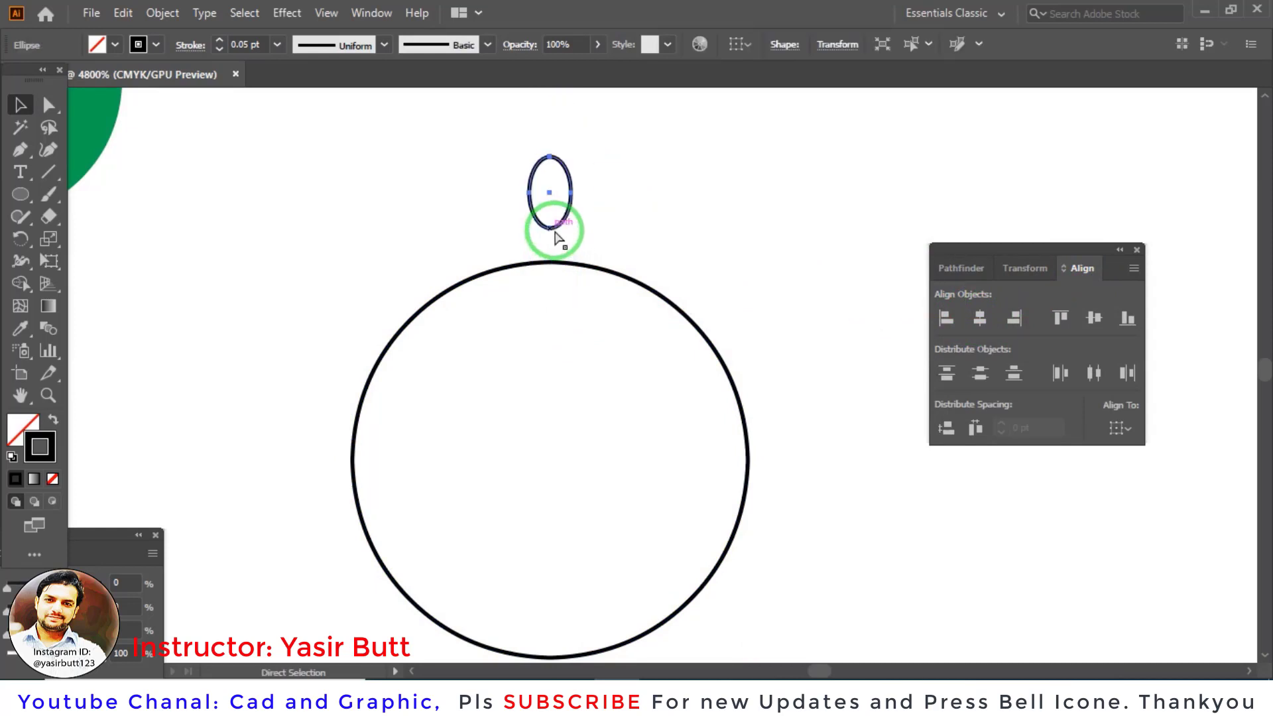
key("Down")
key("Down")
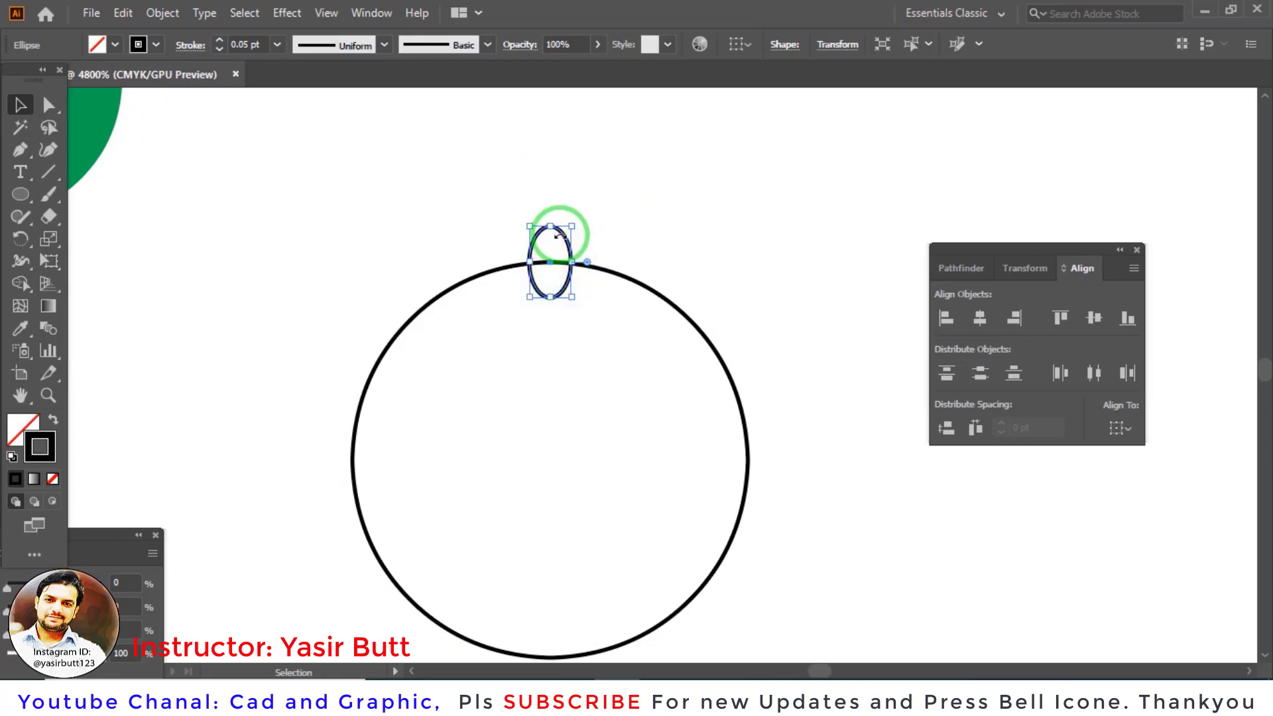
key("Up")
key("Up")
key("Down")
key("Down")
Step: Make an overlapping copy of the ellipse just above and delete the lower original
left_click(557, 229)
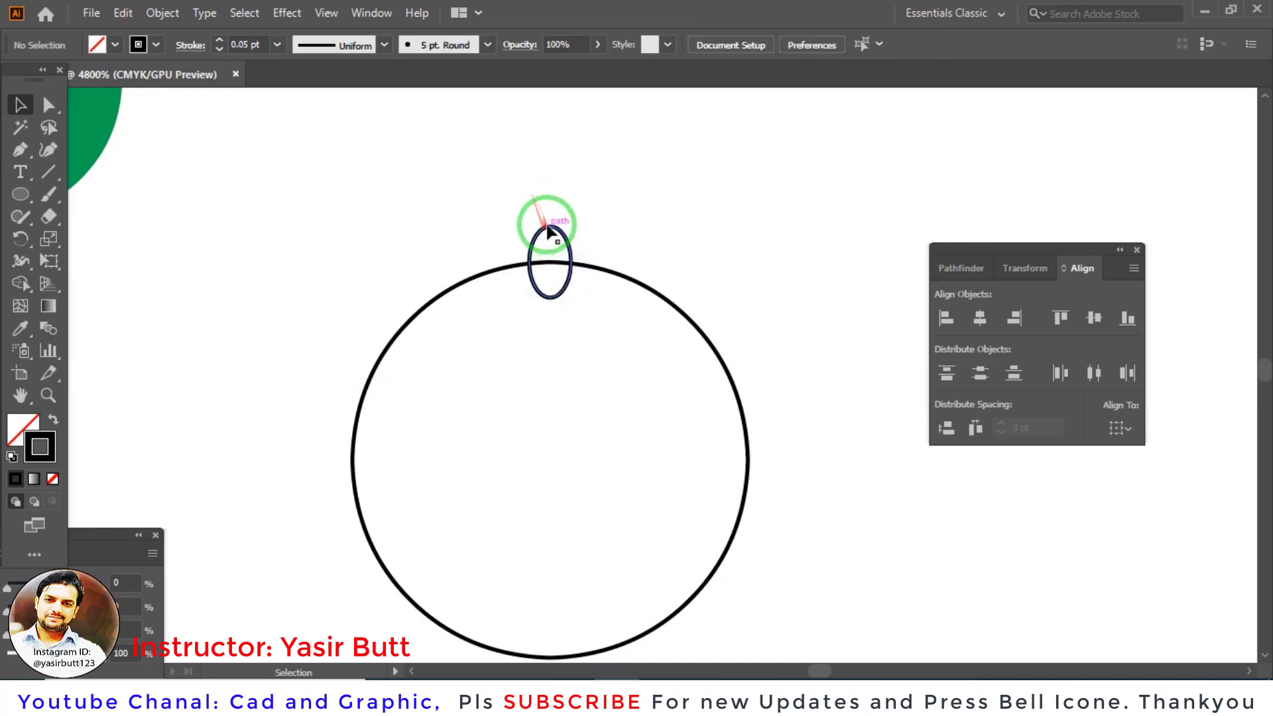
left_click_drag(548, 223, 547, 213)
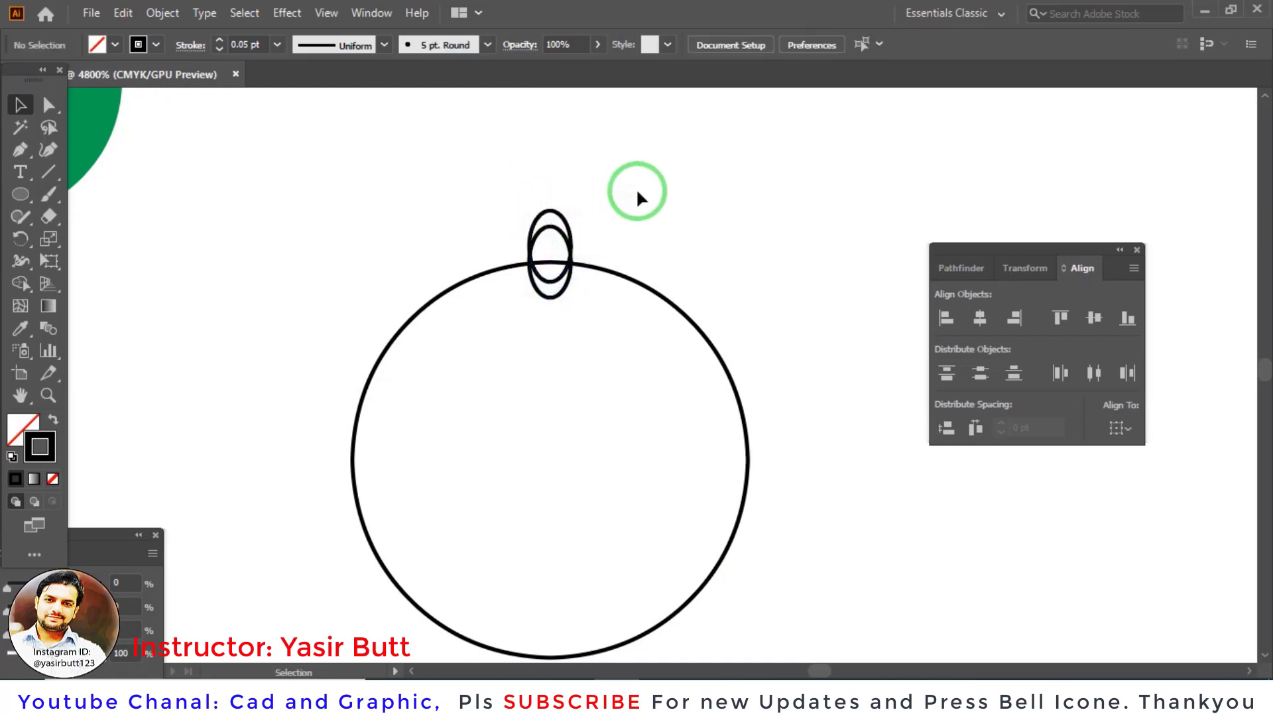
left_click(565, 285)
key("Delete")
left_click(608, 227)
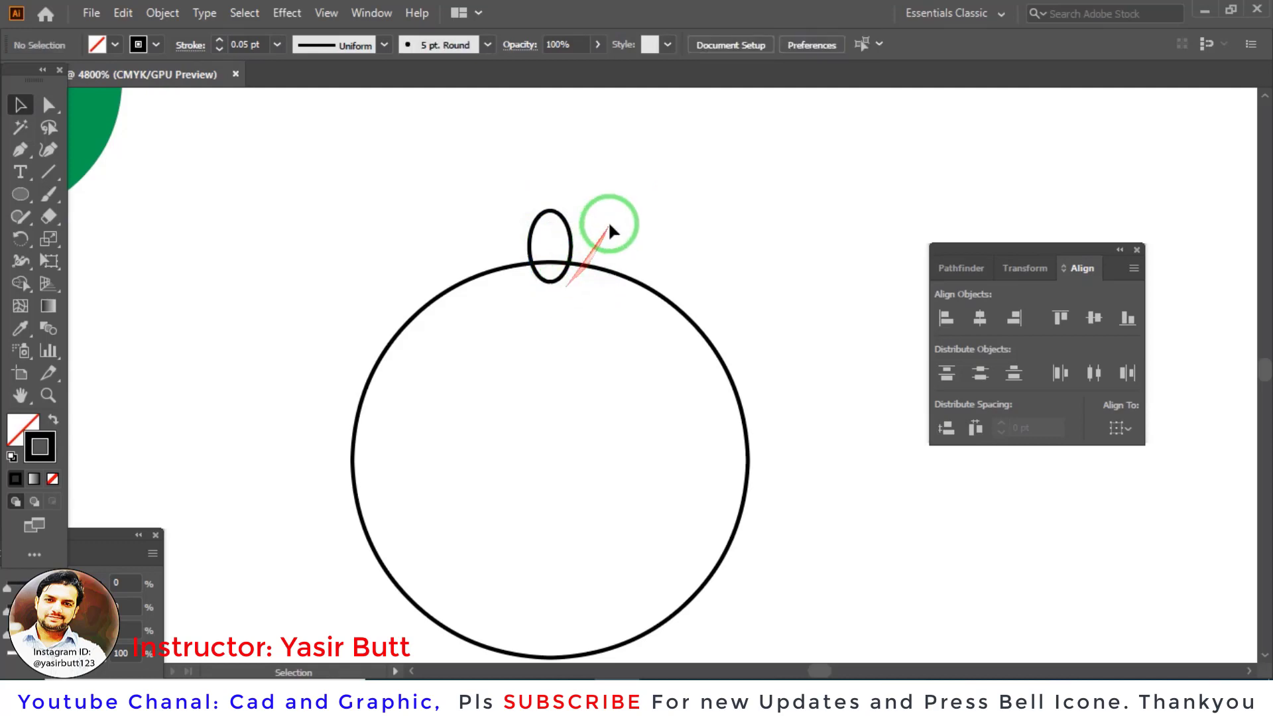
left_click(552, 278)
left_click(649, 234)
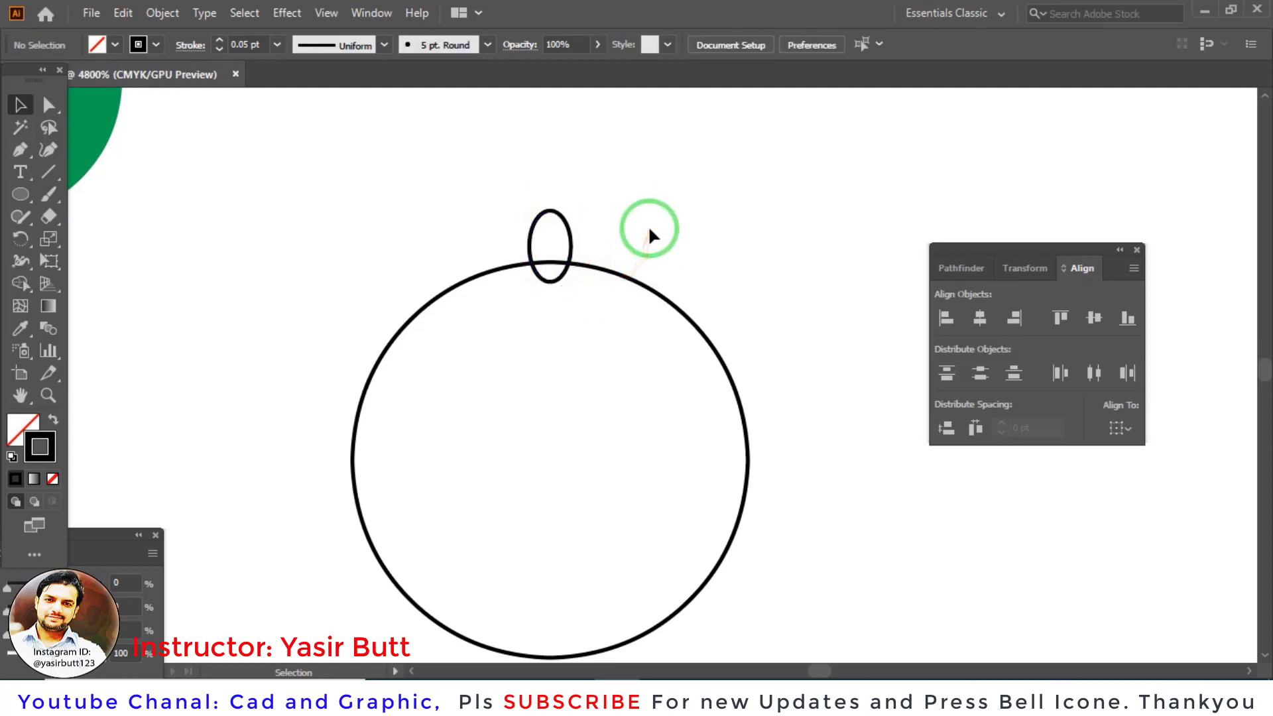
Step: Move the ellipse down so it centres on the circle's top, leaving it selected
left_click_drag(567, 267, 568, 283)
left_click(561, 294)
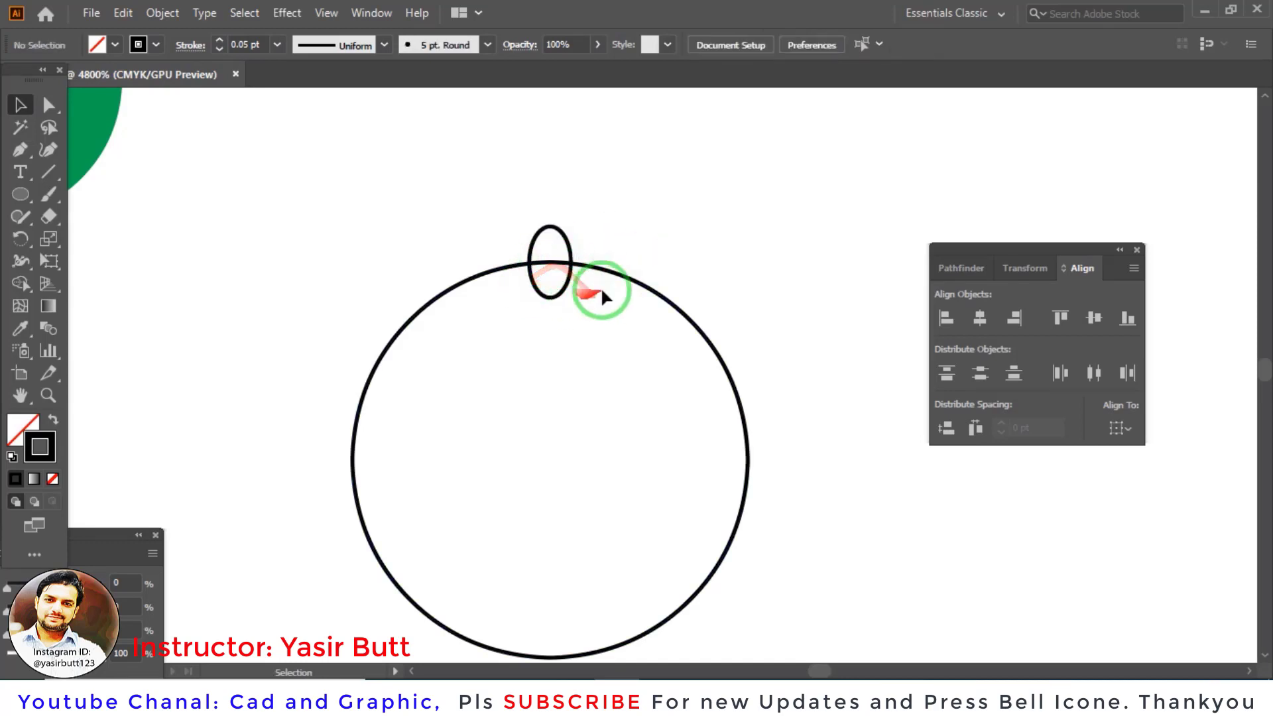
left_click(542, 229)
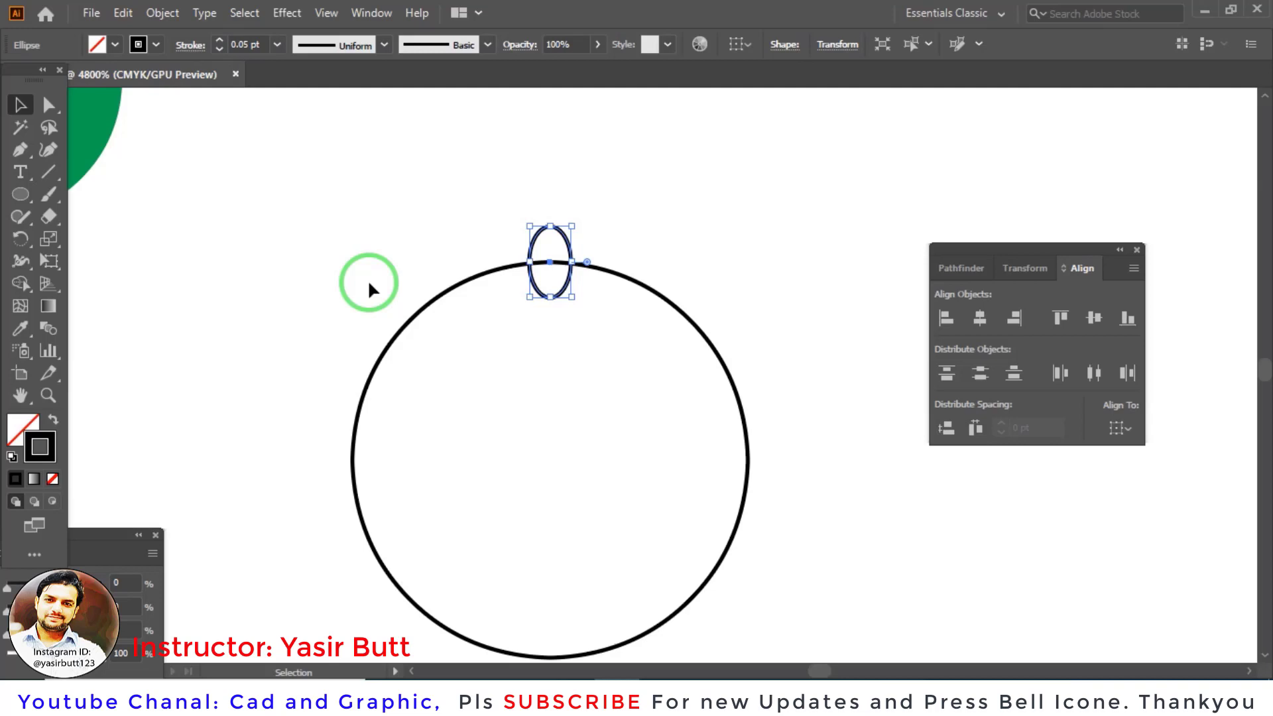
left_click(574, 275)
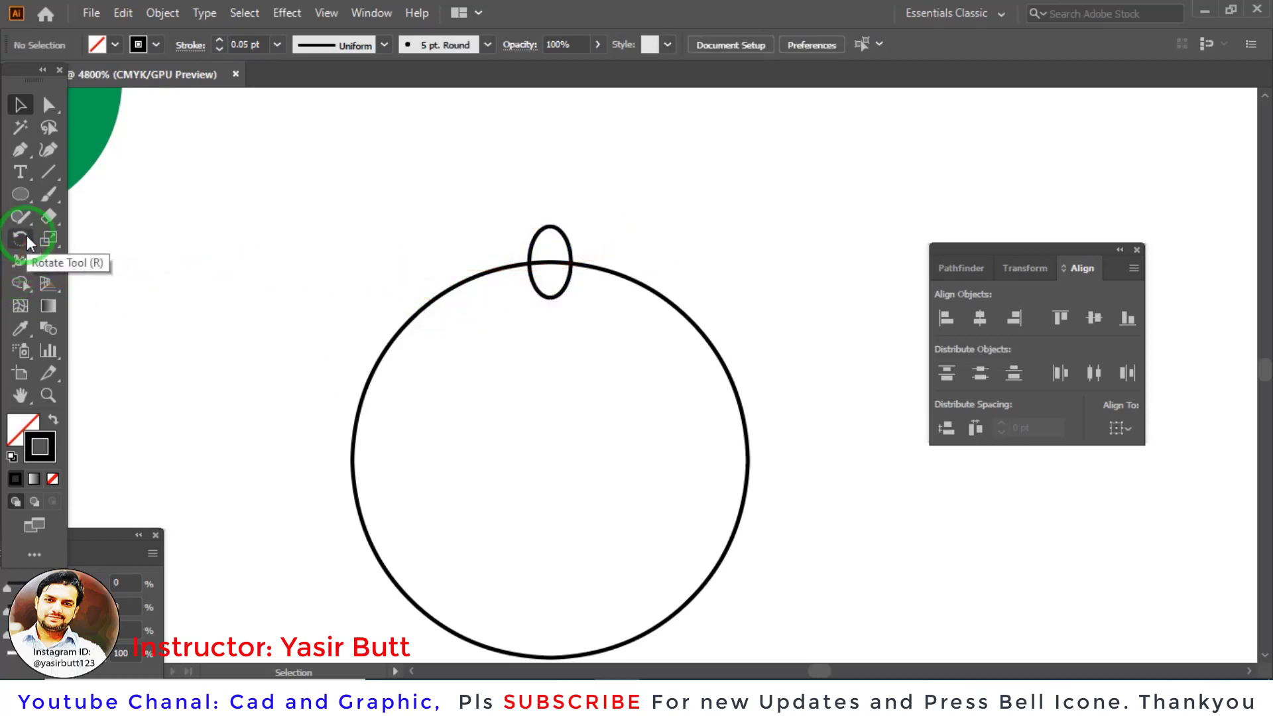
left_click(564, 239)
Step: Rotate-copy the ellipse about the circle's centre, then repeat it three times with Ctrl+D
key("r")
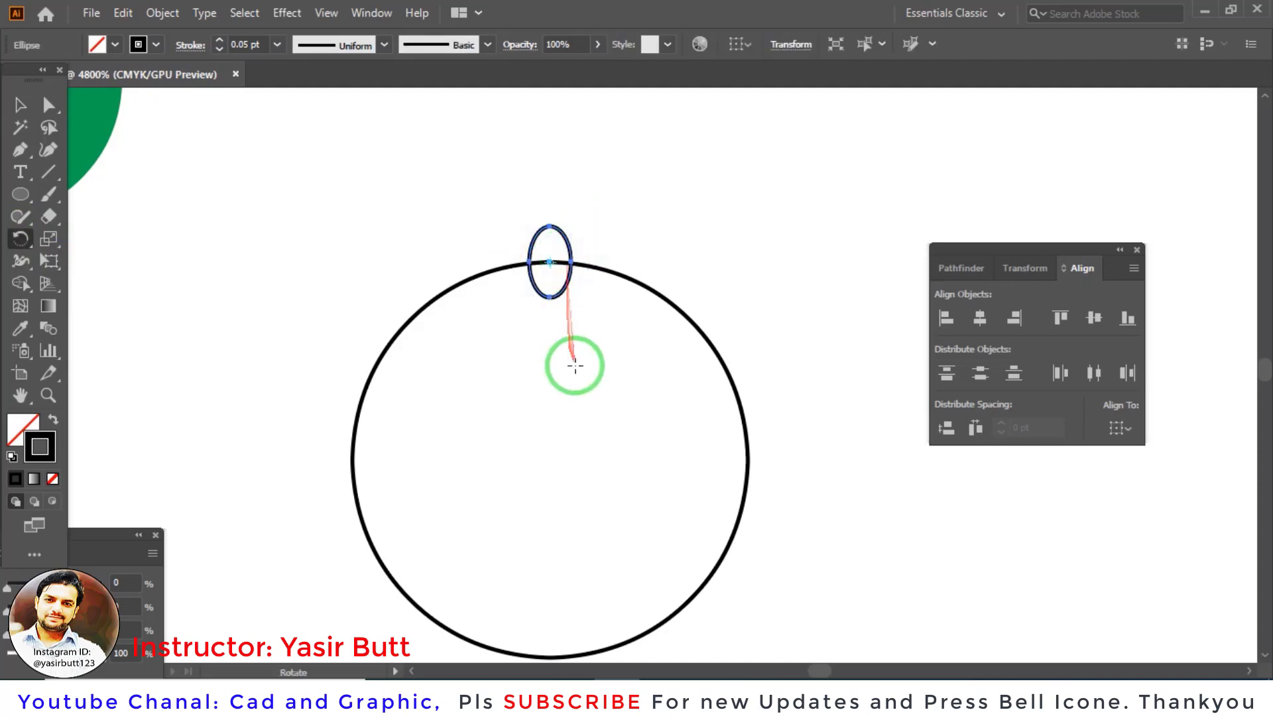
left_click_drag(550, 264, 560, 455)
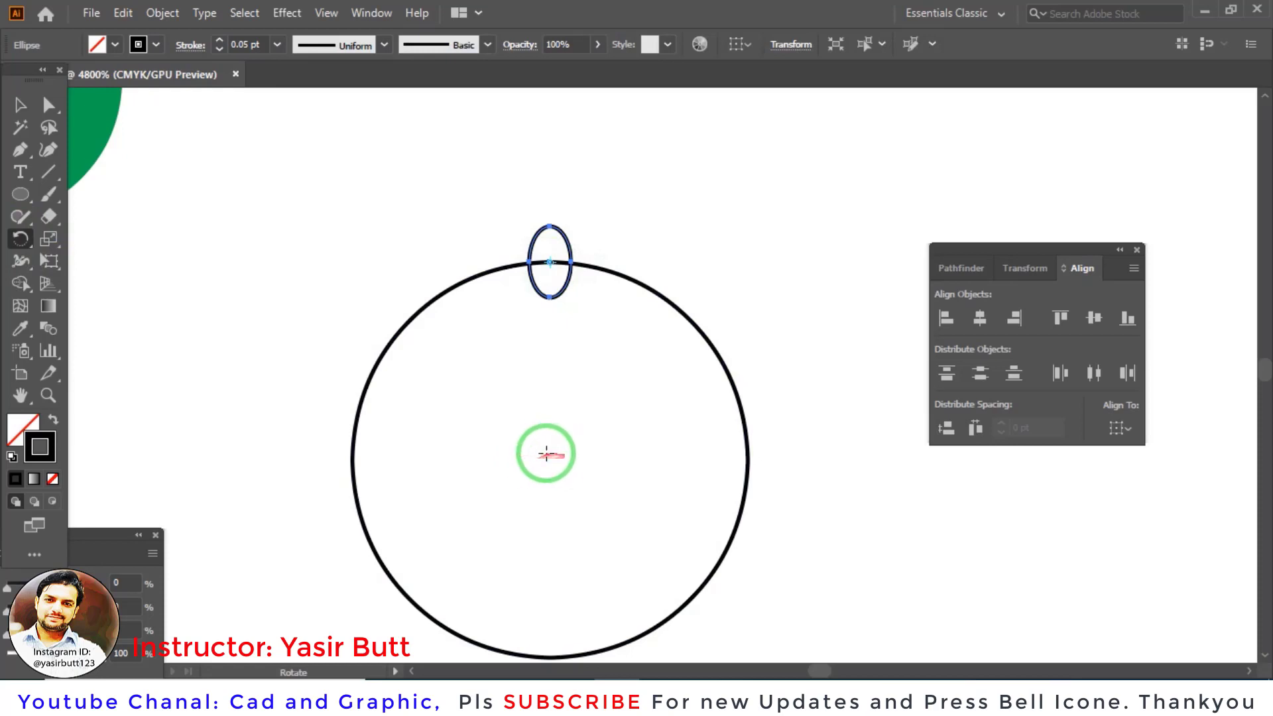
mouse_move(560, 455)
left_mouse_down()
mouse_move(716, 556)
mouse_move(511, 559)
mouse_move(560, 446)
mouse_move(568, 283)
mouse_move(550, 261)
mouse_move(550, 460)
left_mouse_up()
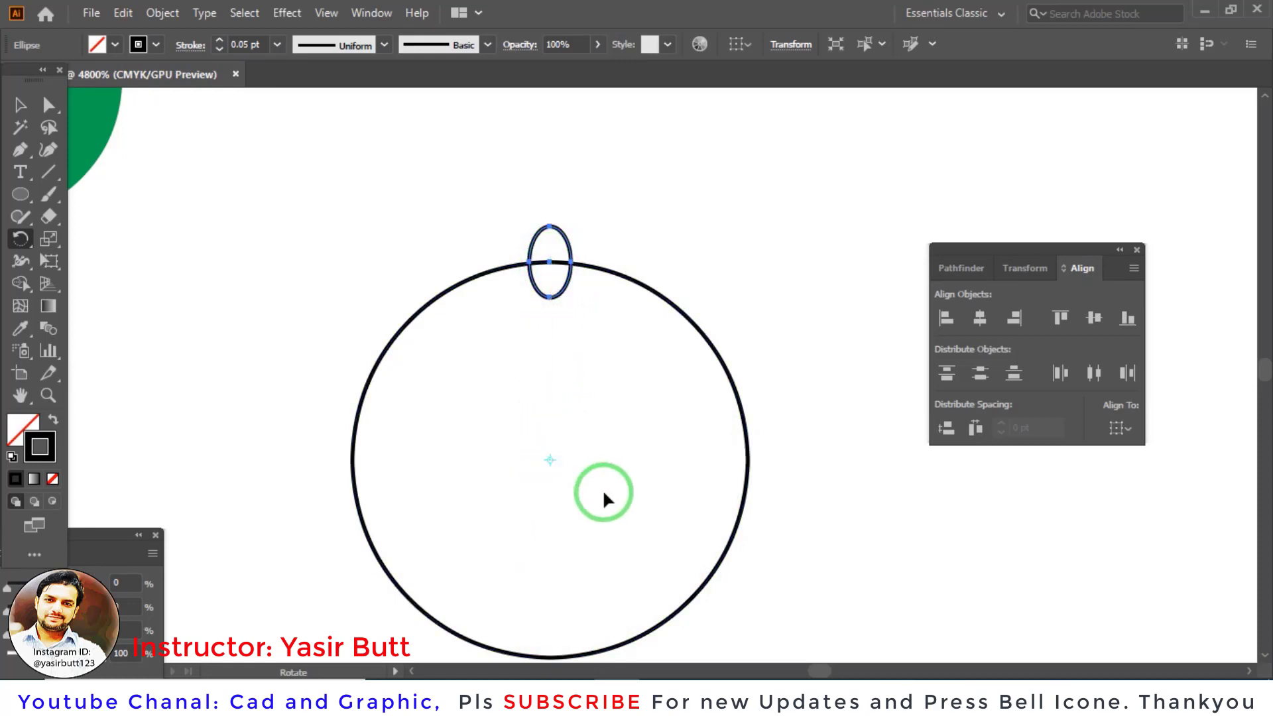
mouse_move(626, 379)
left_mouse_down()
mouse_move(591, 332)
mouse_move(590, 240)
mouse_move(649, 277)
left_mouse_up()
key("ctrl+d")
key("ctrl+d")
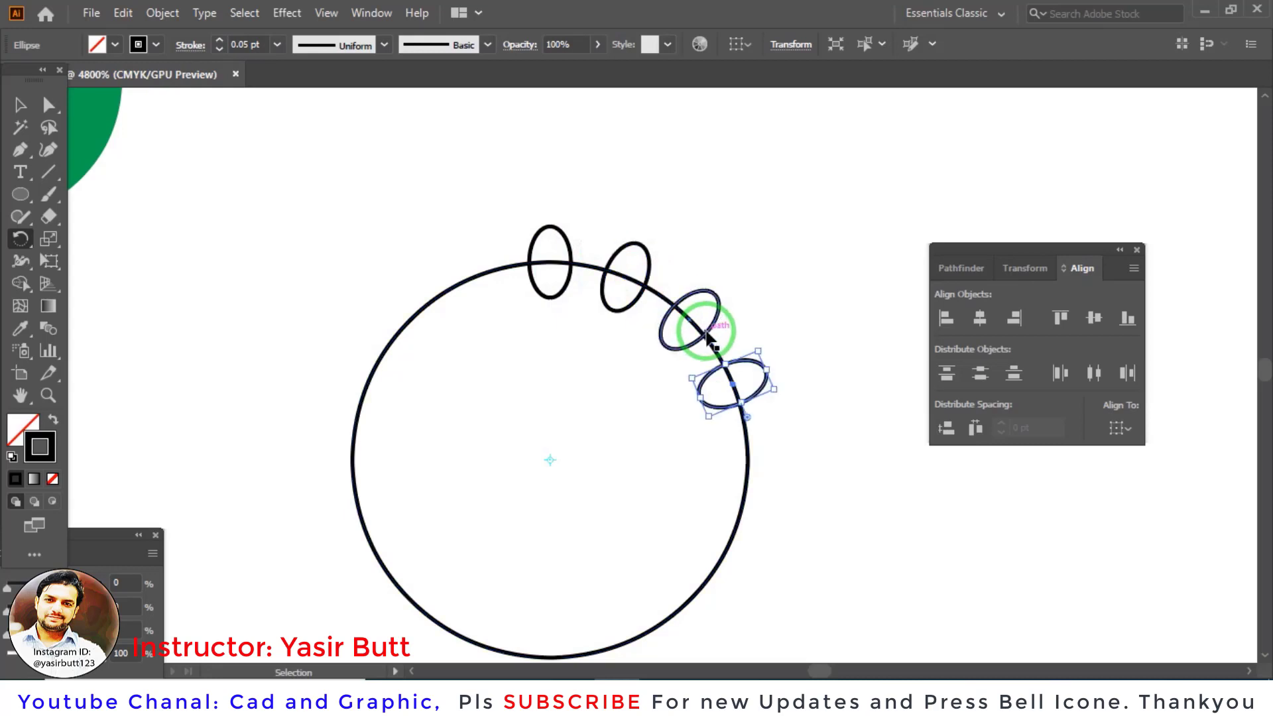
key("ctrl+d")
key("ctrl+d")
key("ctrl+d")
key("ctrl+d")
key("ctrl+d")
key("ctrl+d")
key("ctrl+d")
key("ctrl+d")
key("ctrl+d")
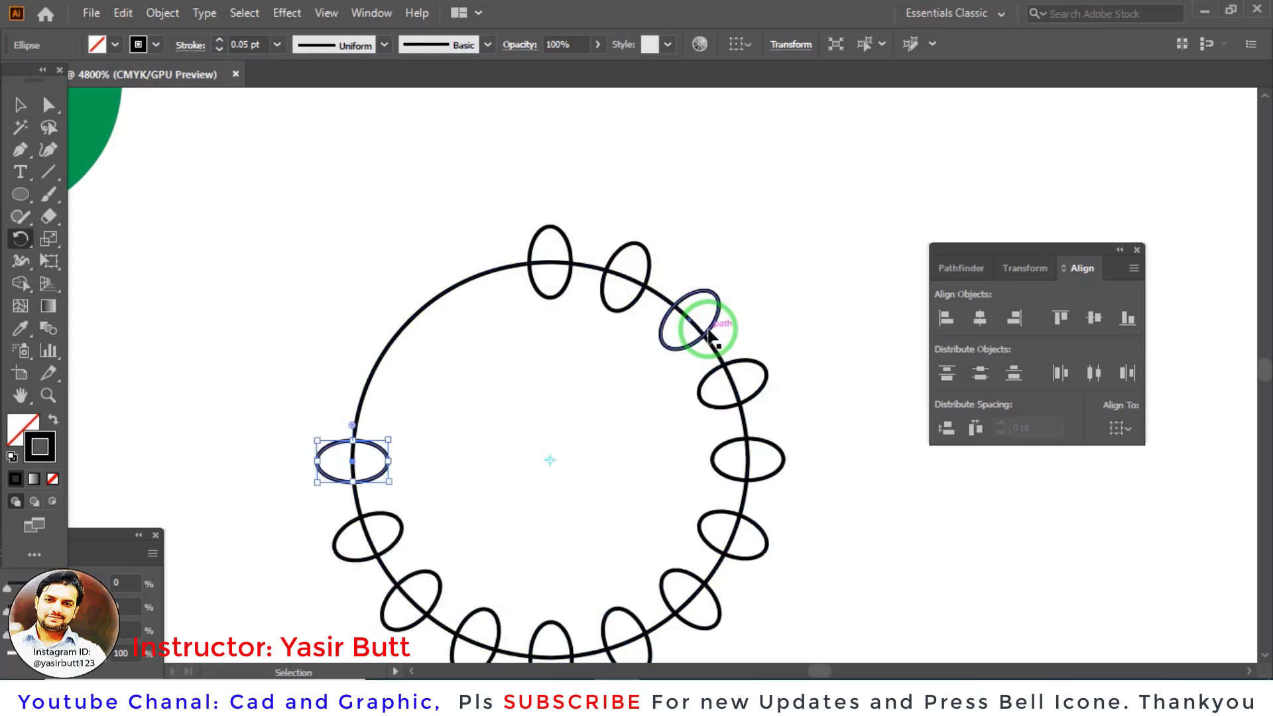
key("ctrl+d")
key("ctrl+d")
key("ctrl+d")
left_click(20, 105)
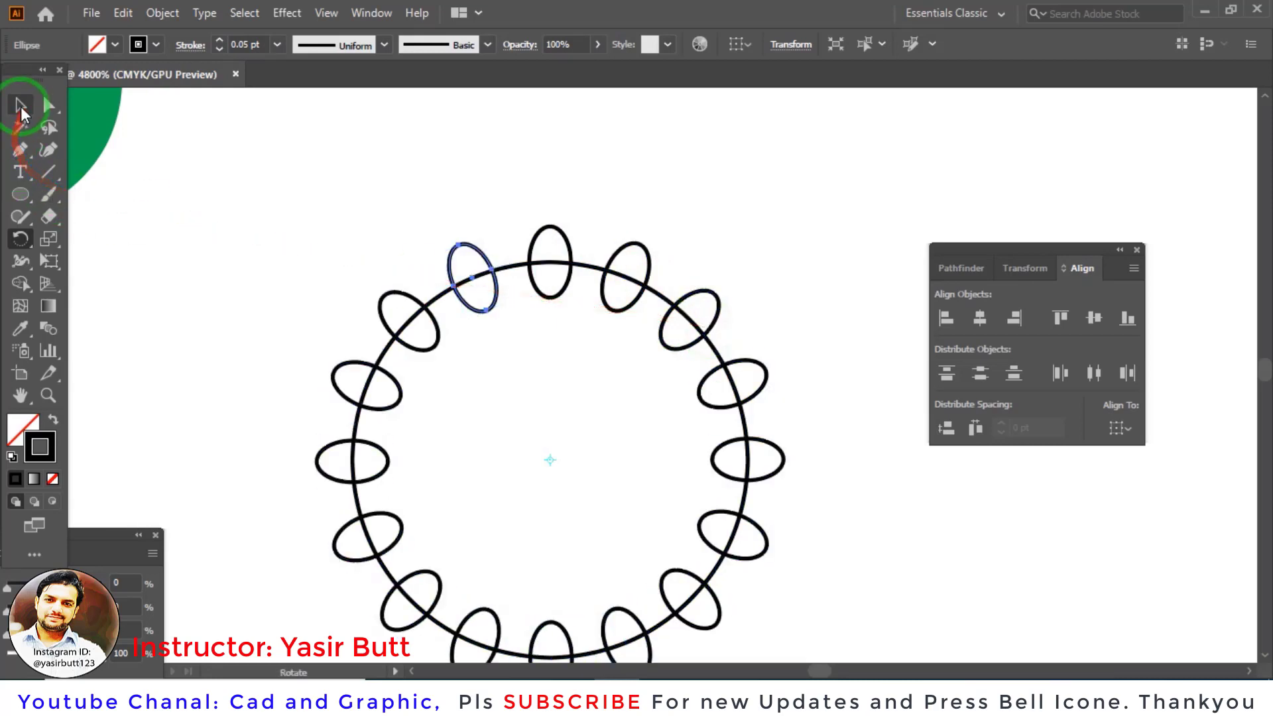
mouse_move(580, 414)
left_mouse_down()
mouse_move(591, 336)
mouse_move(577, 343)
left_mouse_up()
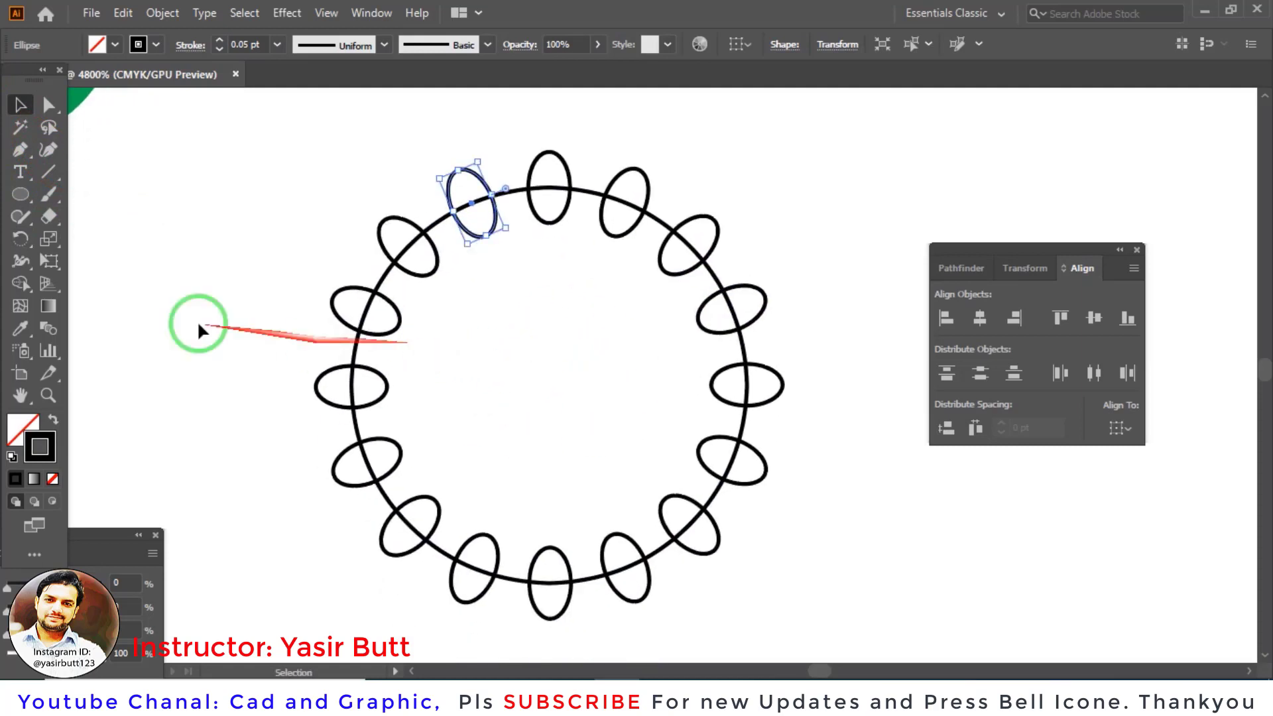
Step: Draw a circle centred inside the ring of ellipses, then select all the gear shapes
left_click(30, 193)
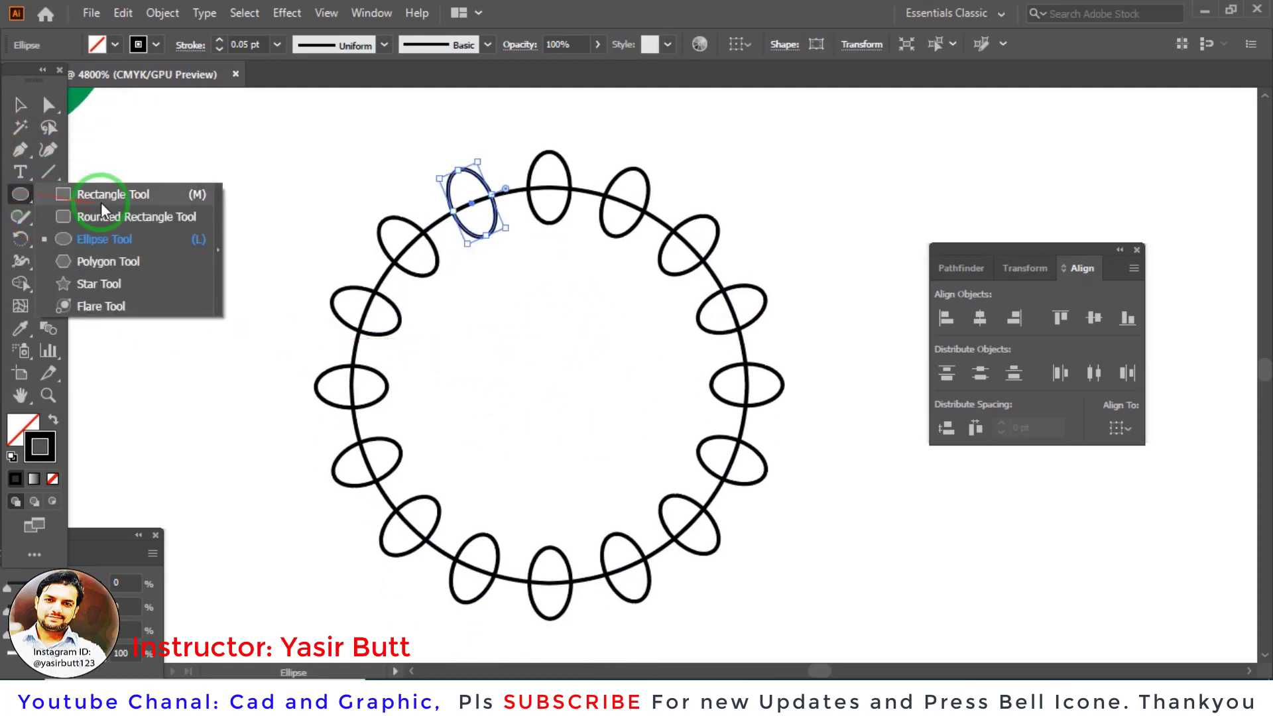
left_click(99, 239)
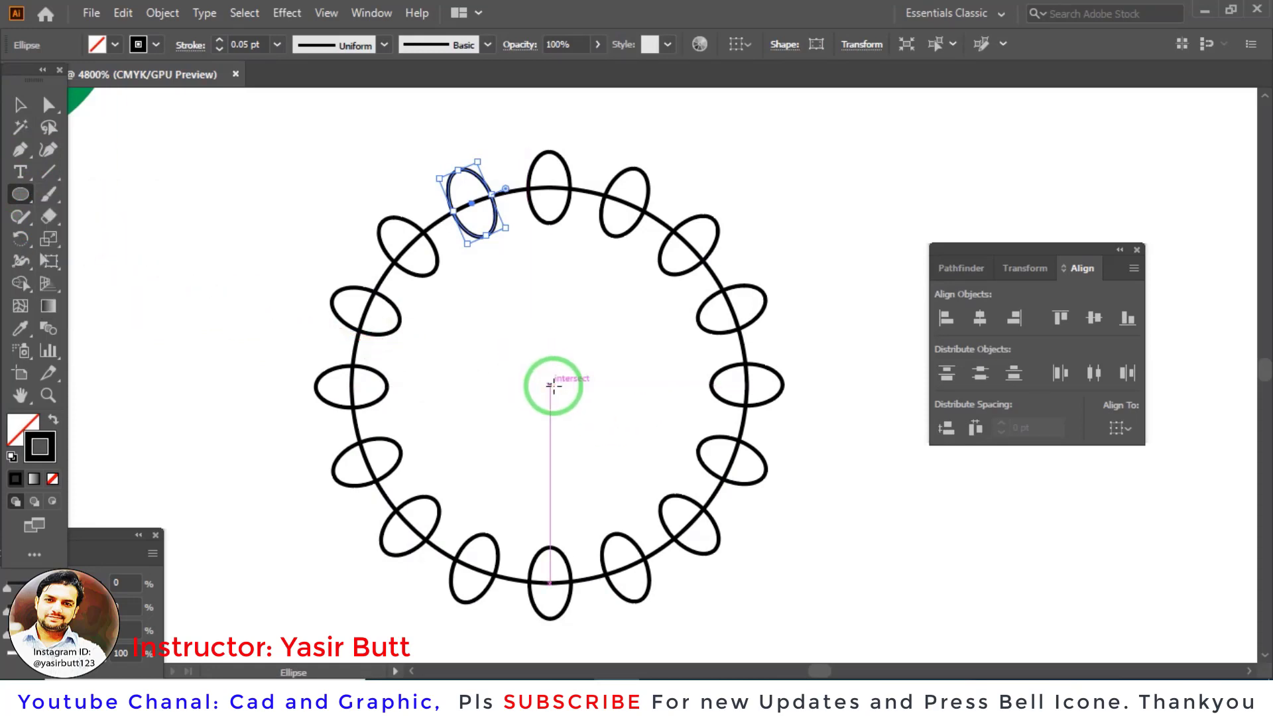
left_click_drag(554, 386, 608, 454)
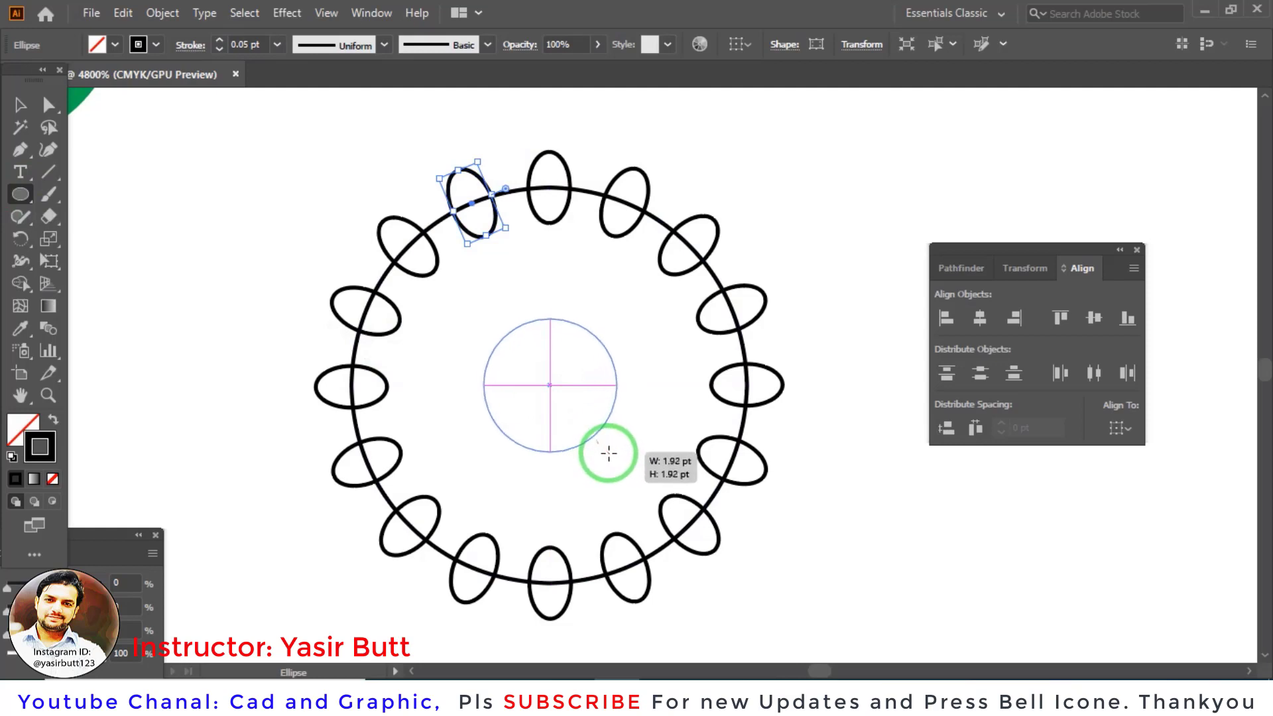
left_click_drag(608, 453, 625, 460)
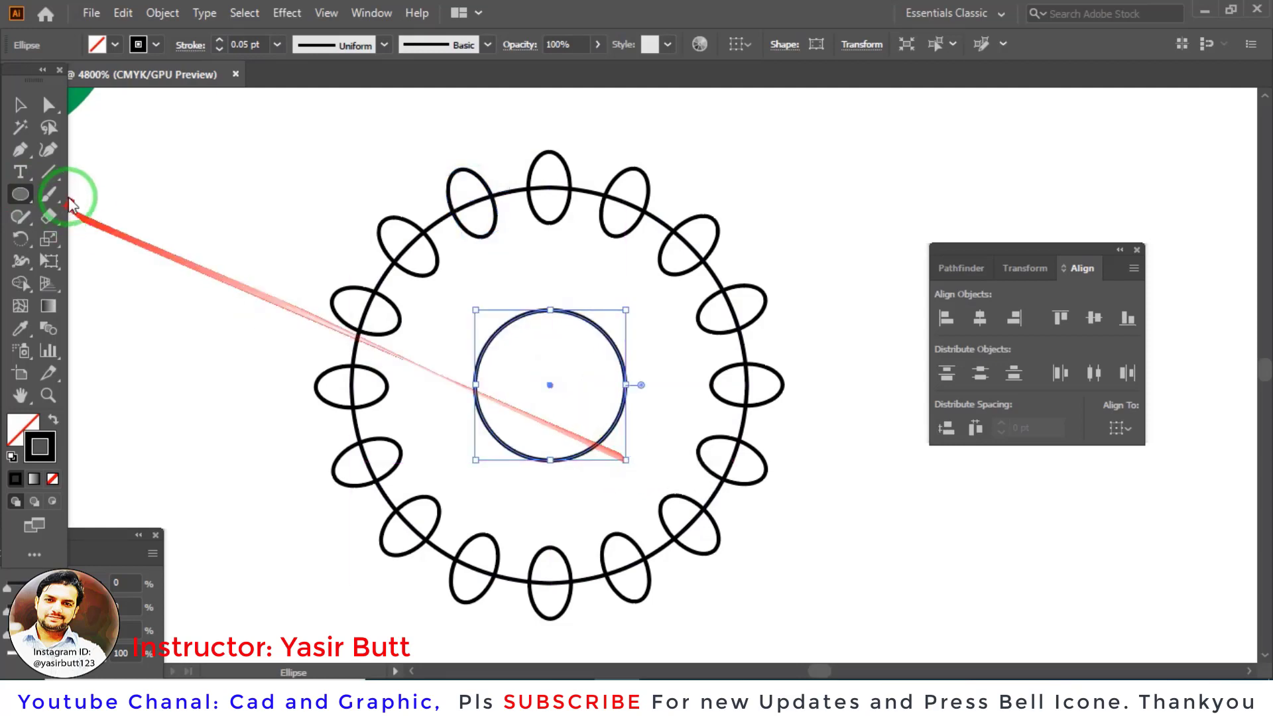
left_click(30, 111)
left_click_drag(210, 122, 839, 641)
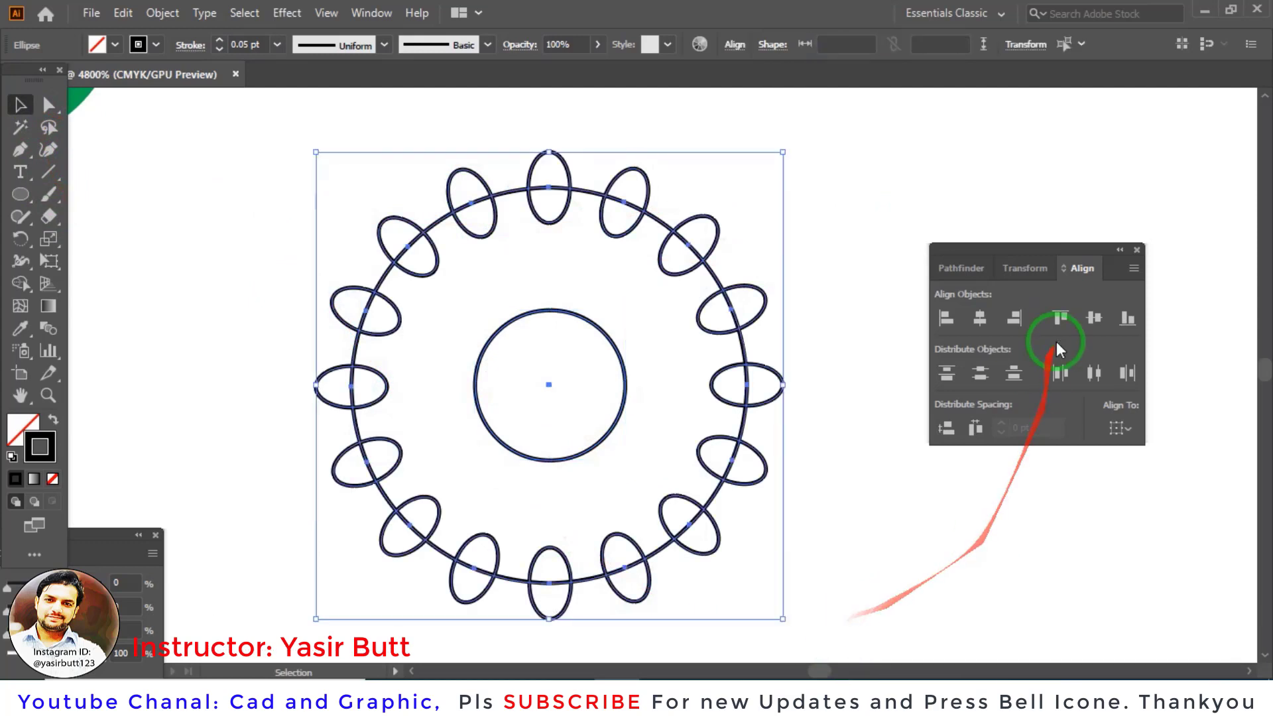
Step: Subtract the ellipses from the big circle with Pathfinder Minus Front, then select the gear
left_click(972, 272)
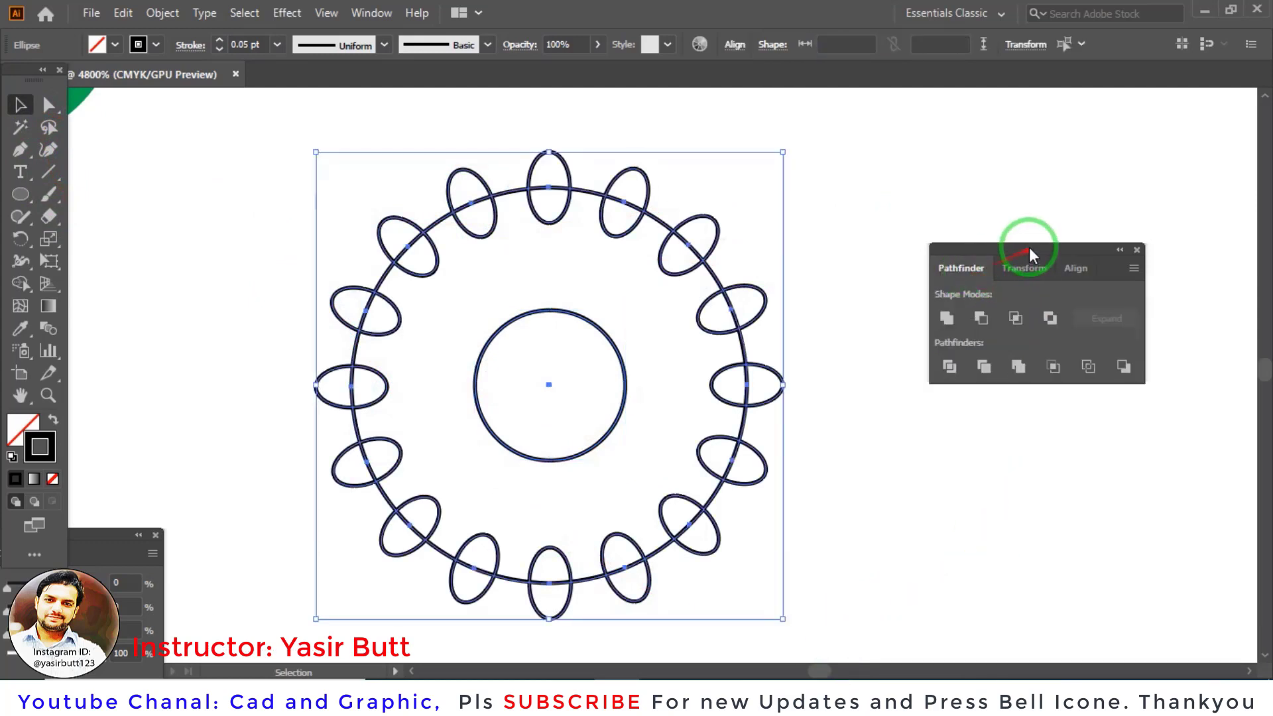
left_click_drag(1029, 250, 975, 222)
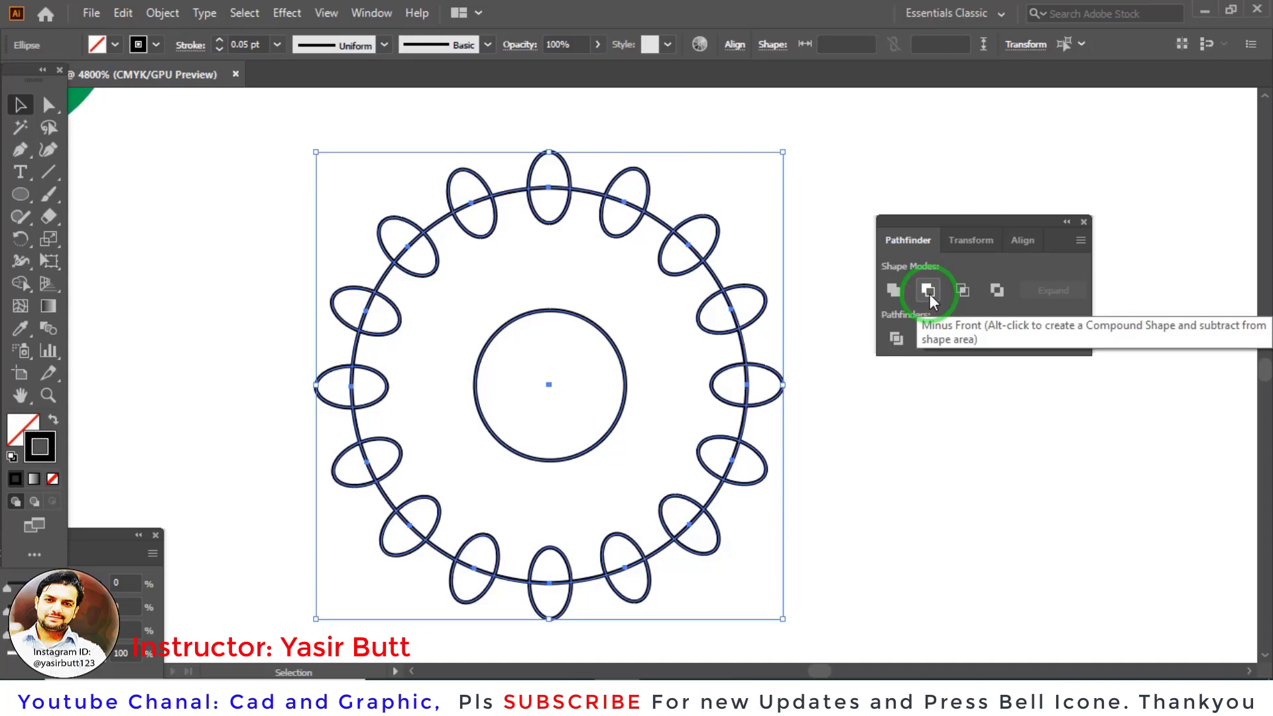
left_click(930, 293)
left_click(670, 281)
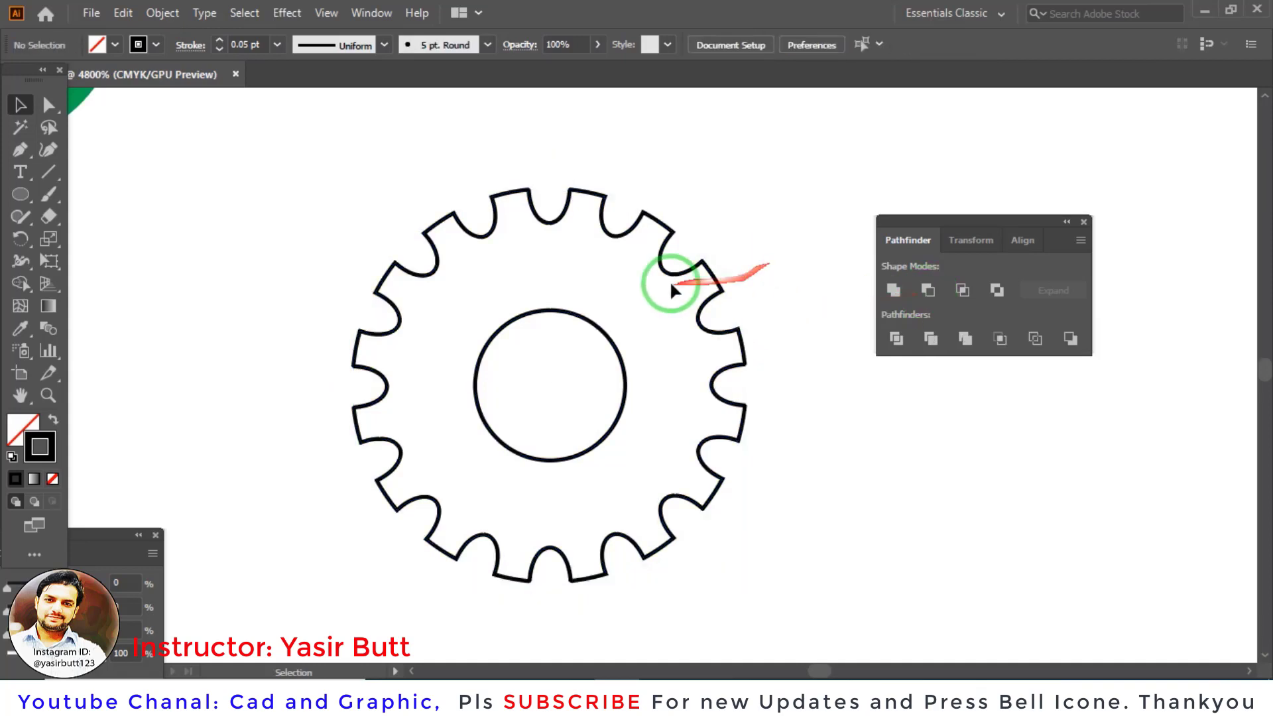
left_click(651, 219)
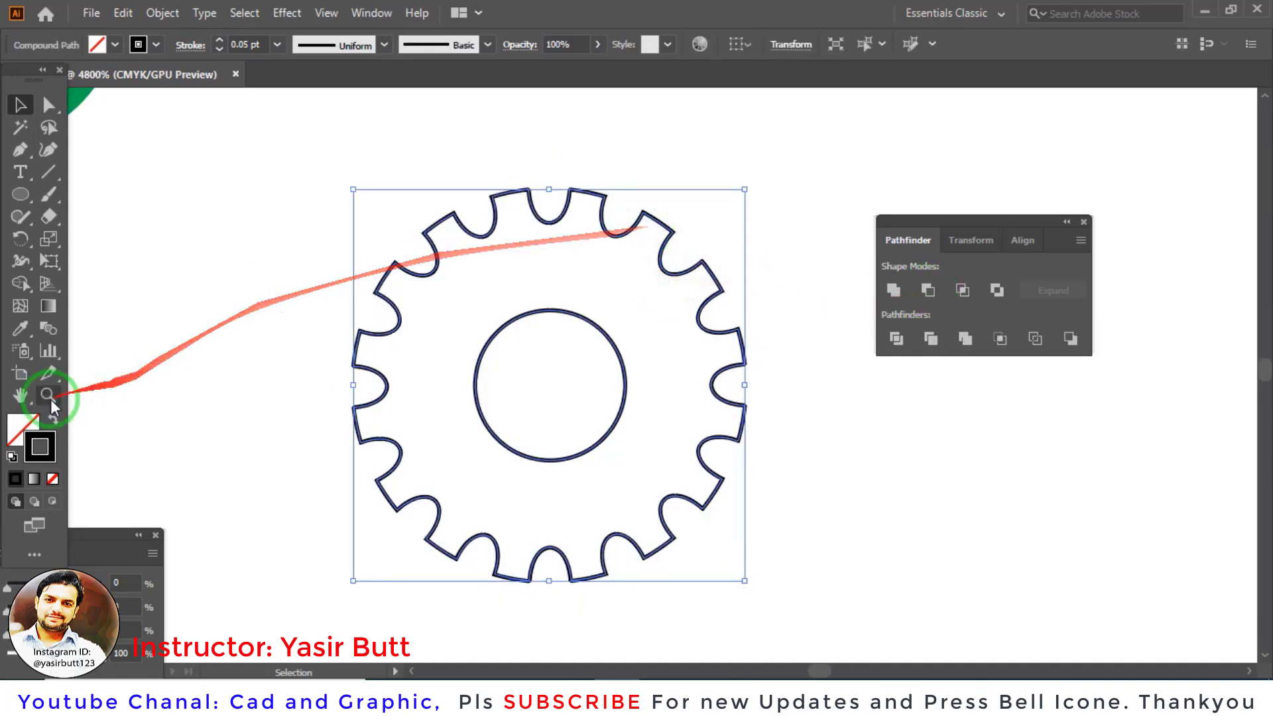
Step: Fill the gear solid black, then resize and reposition it at the artboard's upper left
left_click(54, 420)
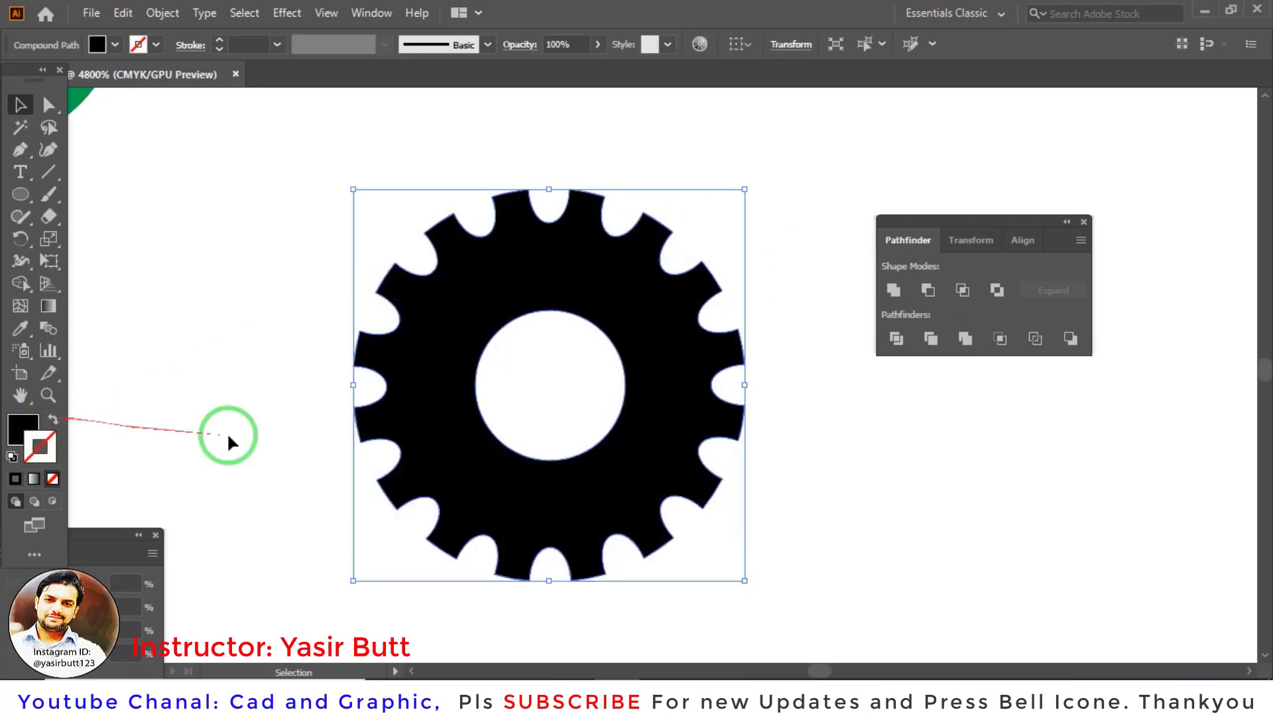
left_click(293, 284)
left_click_drag(550, 278, 528, 202)
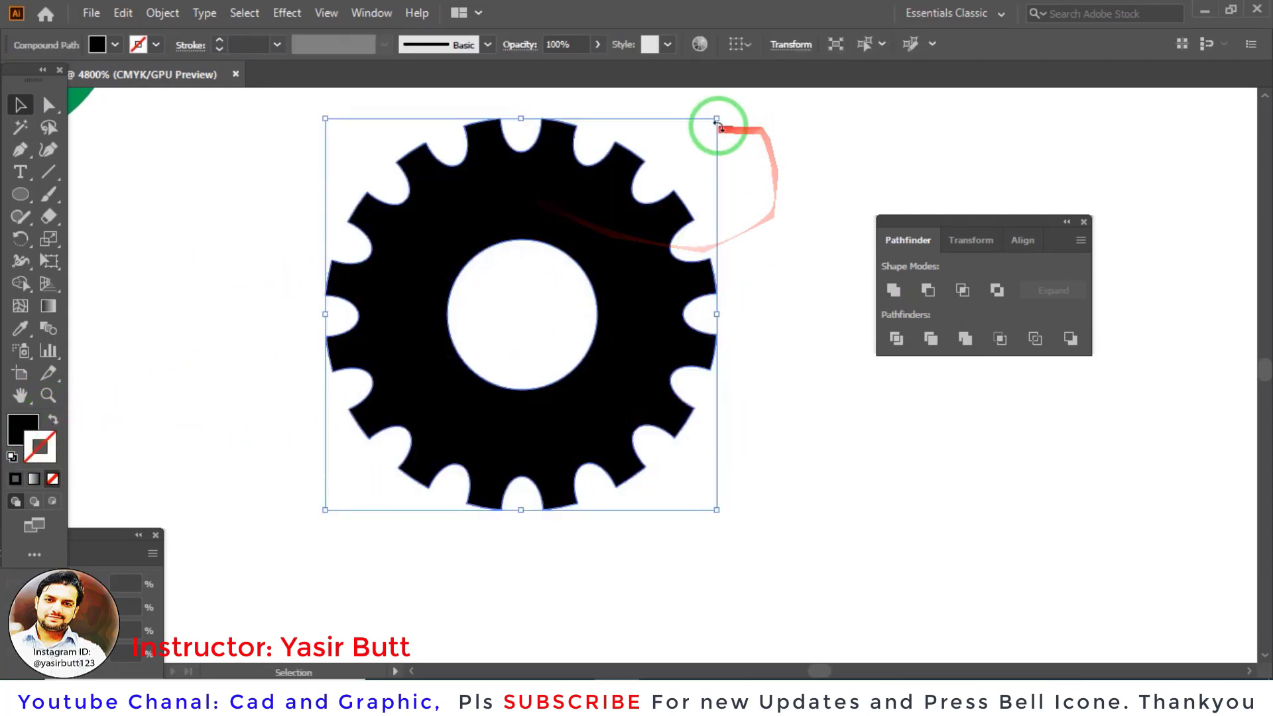
left_click_drag(716, 119, 567, 270)
mouse_move(549, 282)
left_mouse_down()
mouse_move(421, 159)
mouse_move(292, 163)
left_mouse_up()
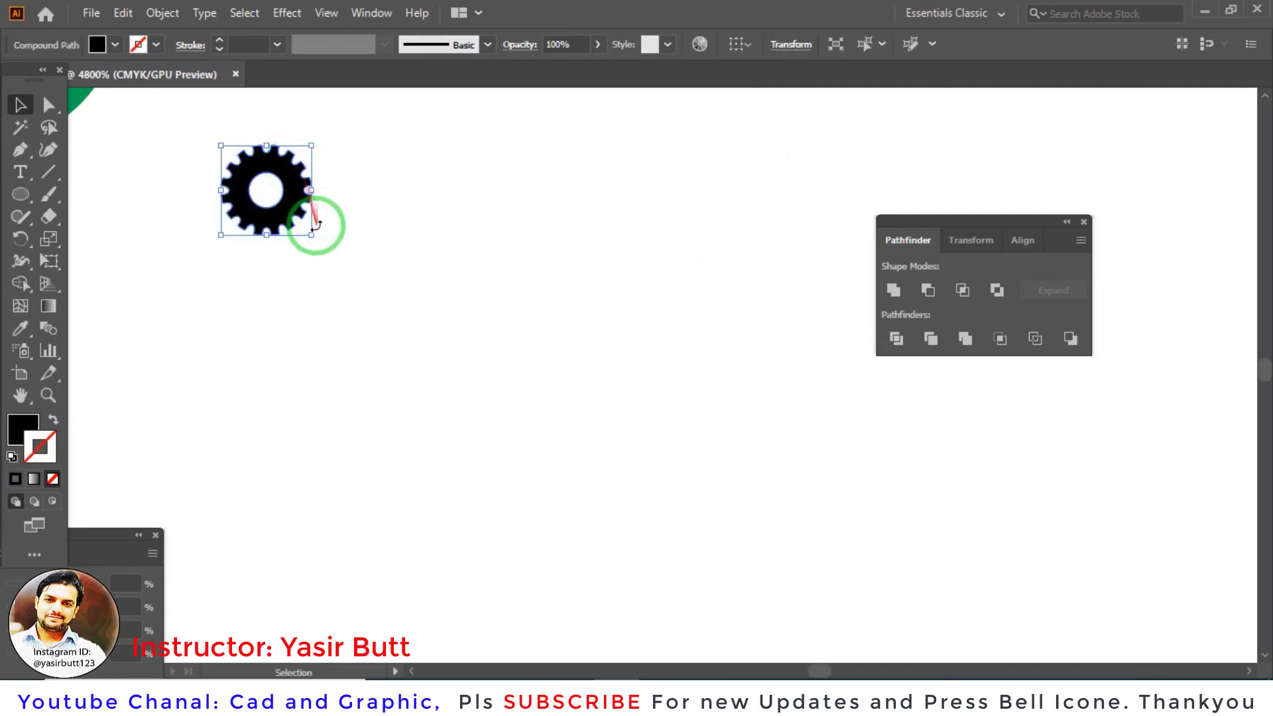
mouse_move(311, 235)
left_mouse_down()
mouse_move(431, 311)
mouse_move(434, 356)
left_mouse_up()
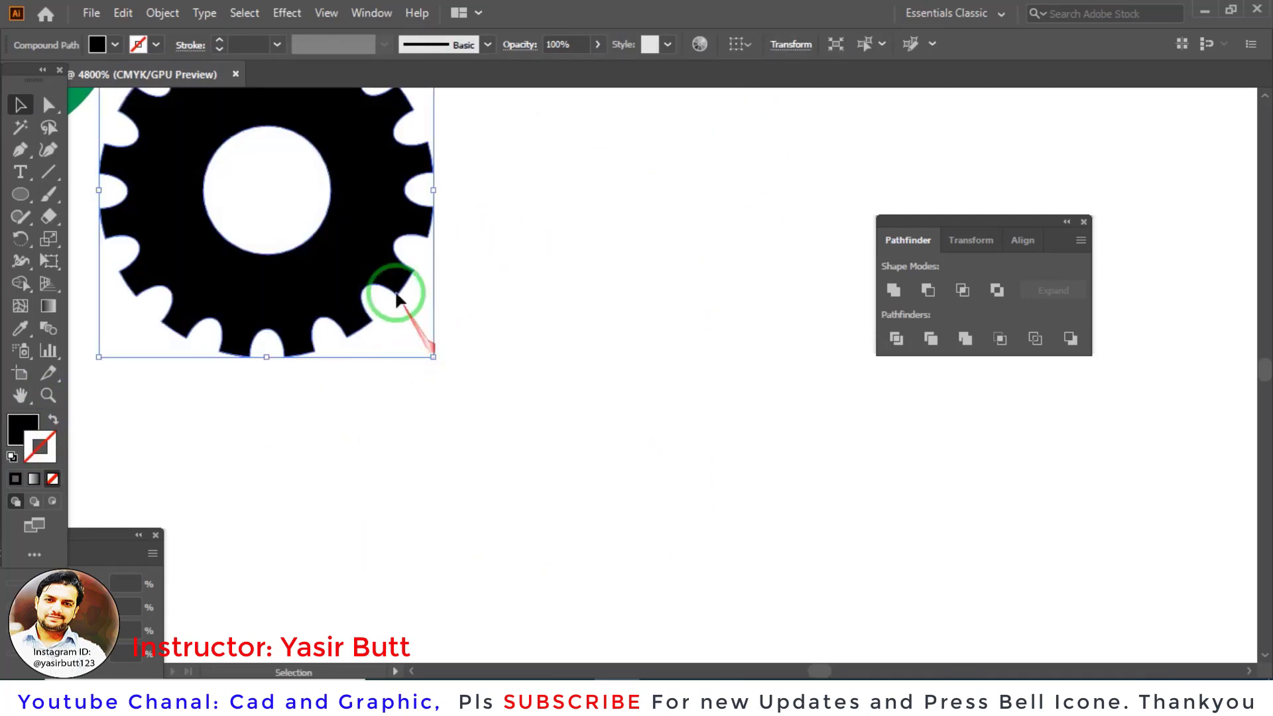
left_click_drag(398, 172, 359, 290)
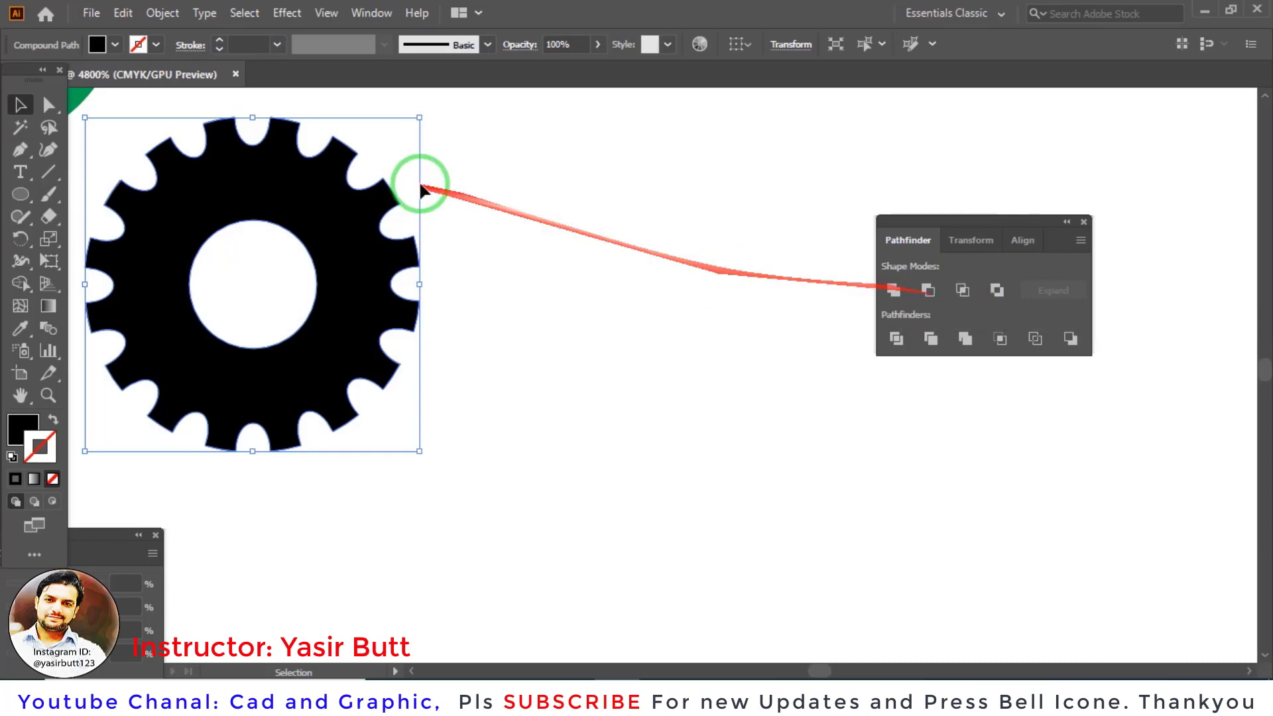
left_click(523, 208)
Step: Draw a circle right of the gear and make it a black ring with 0.05 pt stroke
left_click(19, 194)
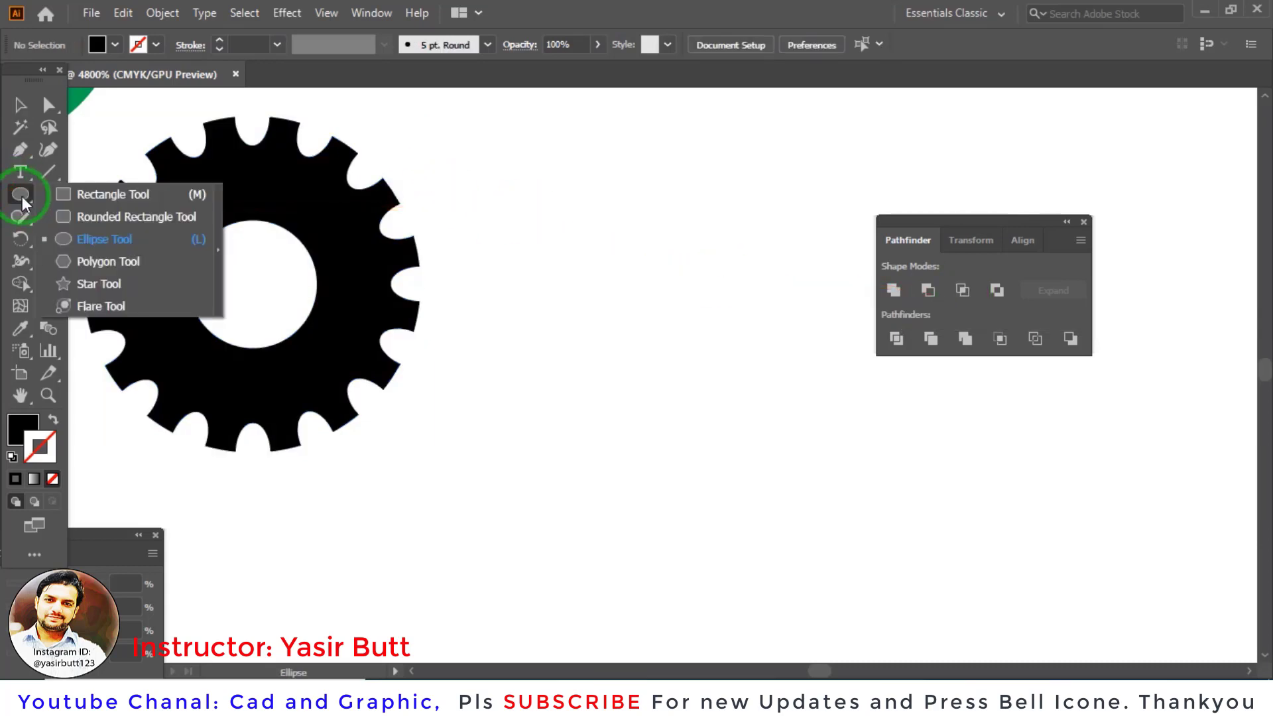
left_click_drag(17, 199, 105, 236)
left_click_drag(574, 240, 696, 369)
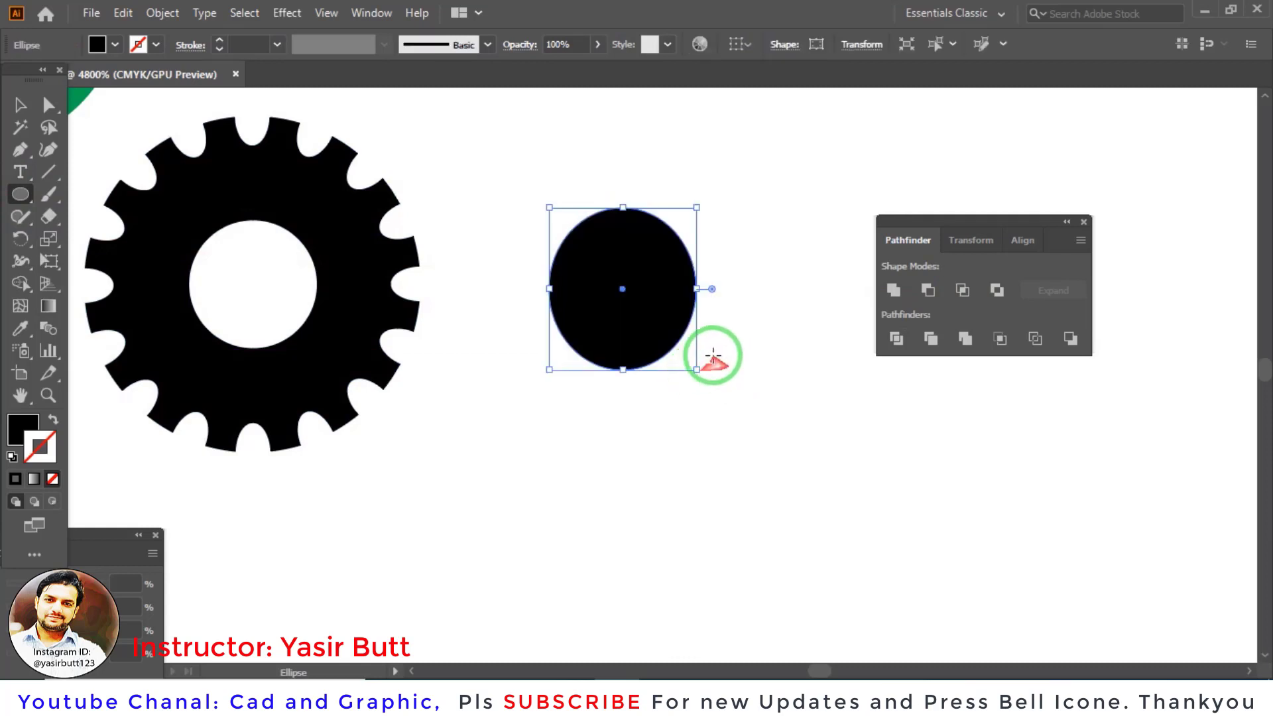
left_click(53, 419)
left_click(276, 44)
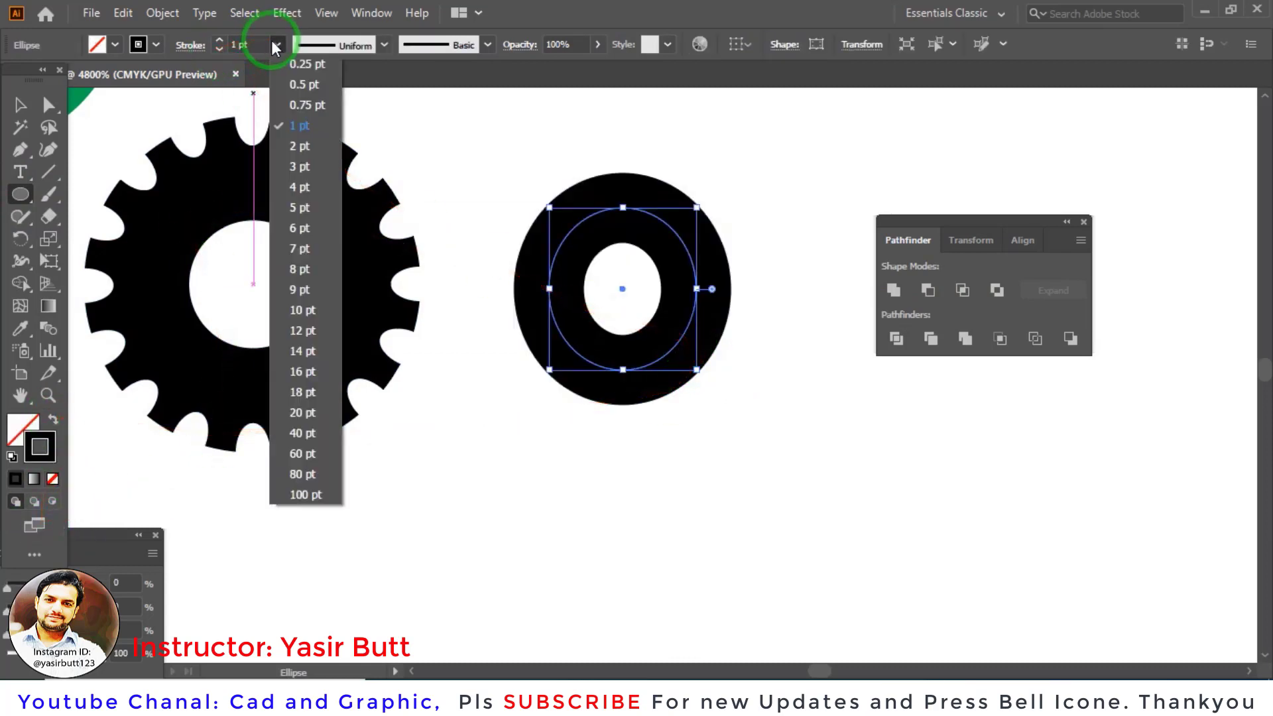
left_click(302, 70)
double_click(253, 44)
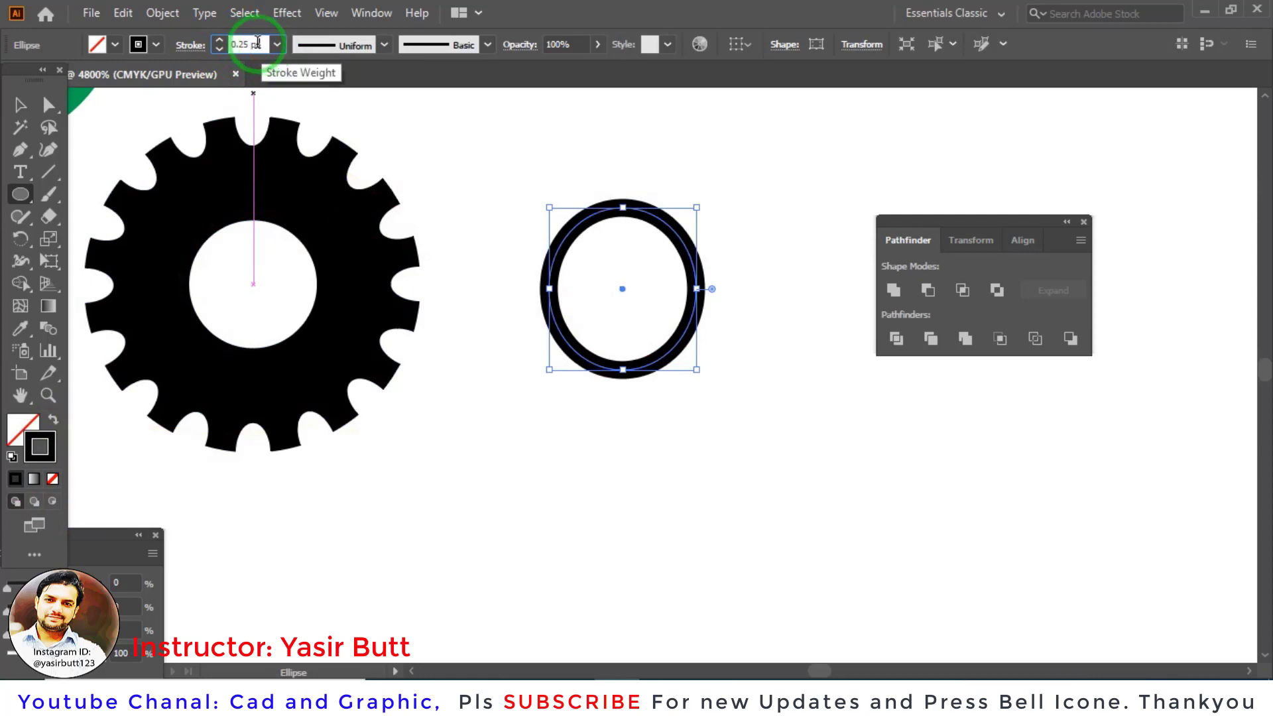
type("0.05")
key("Return")
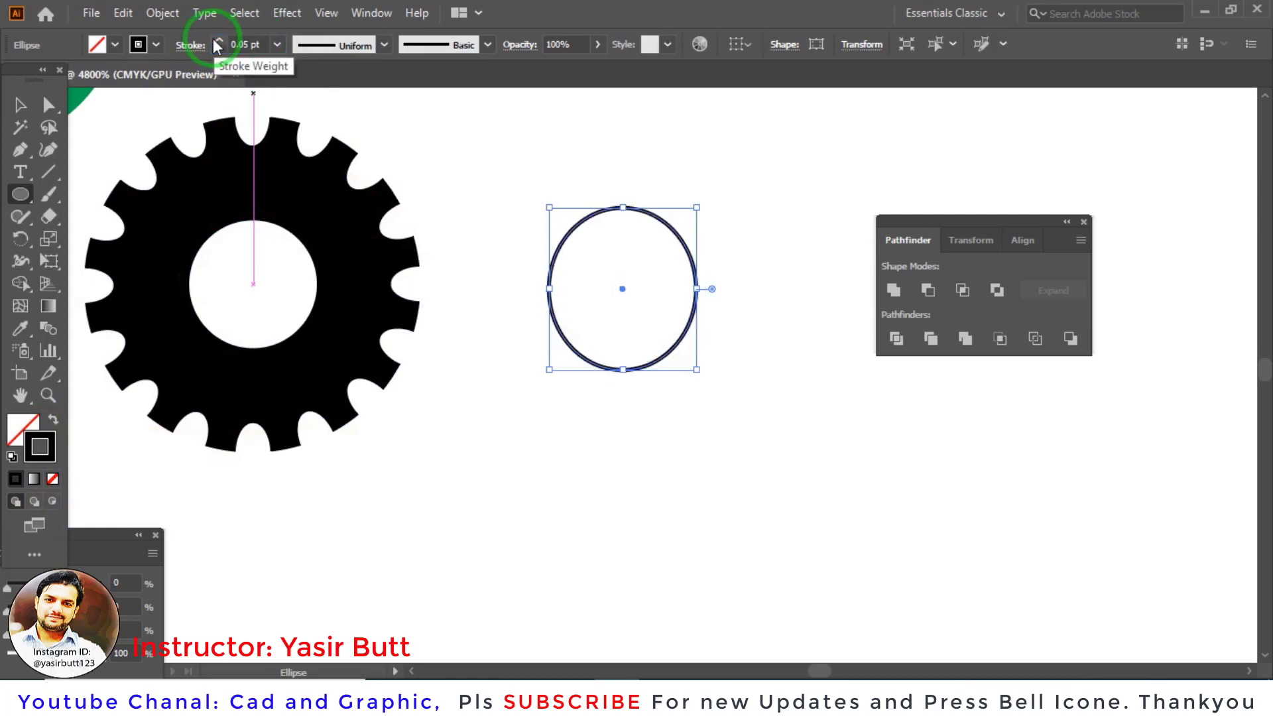
Step: Alt-drag an overlapping copy of the circle to its right
left_click(21, 106)
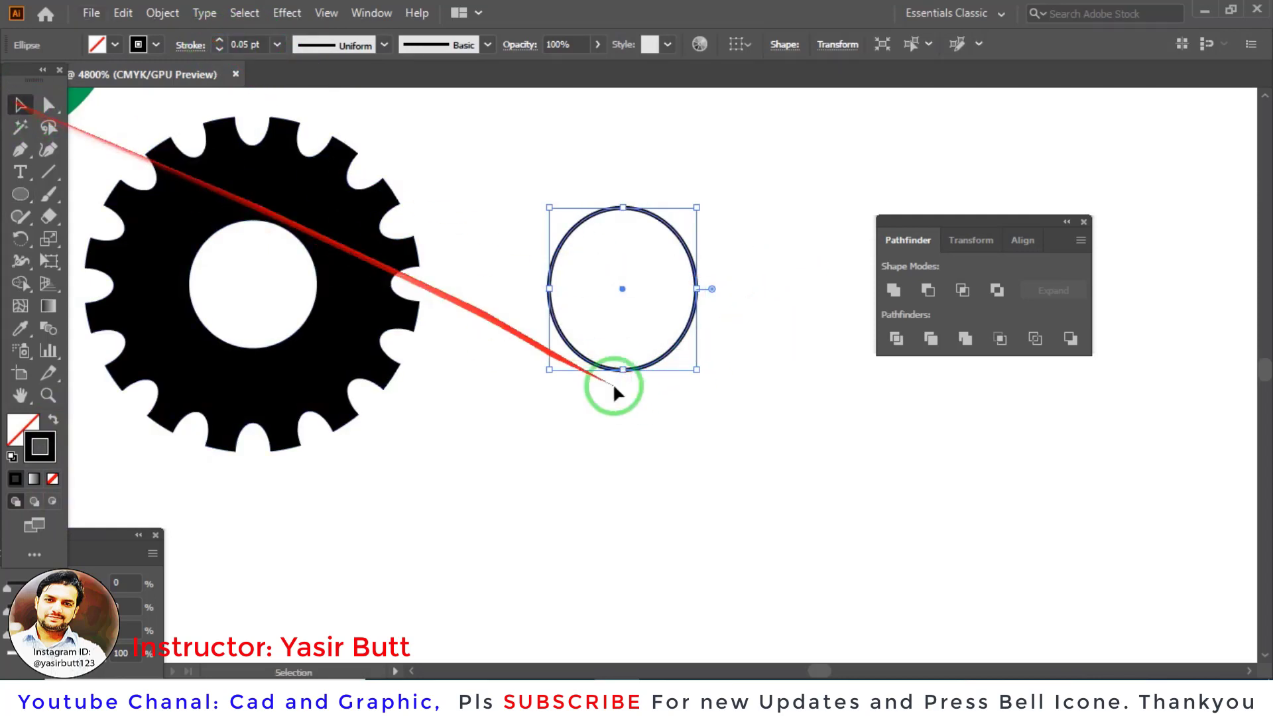
left_click_drag(593, 368, 676, 370)
left_click(729, 305)
scroll(728, 297, "up", 3)
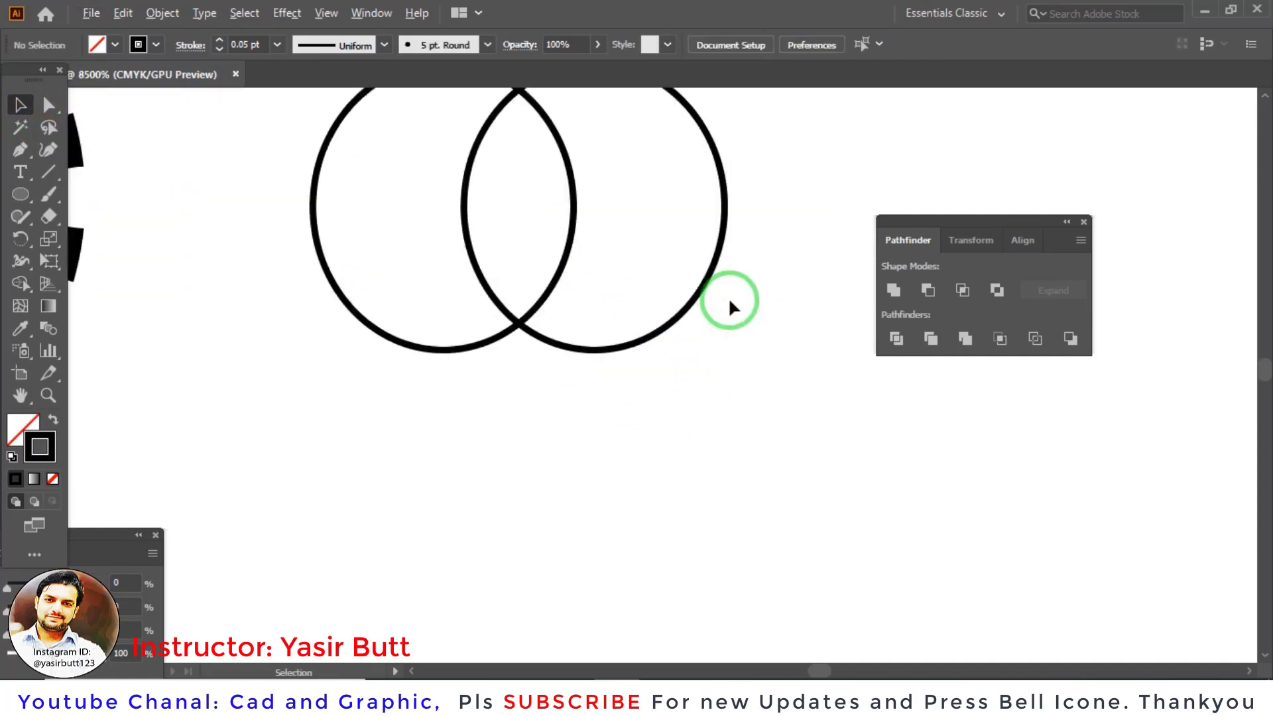
left_click_drag(549, 256, 639, 329)
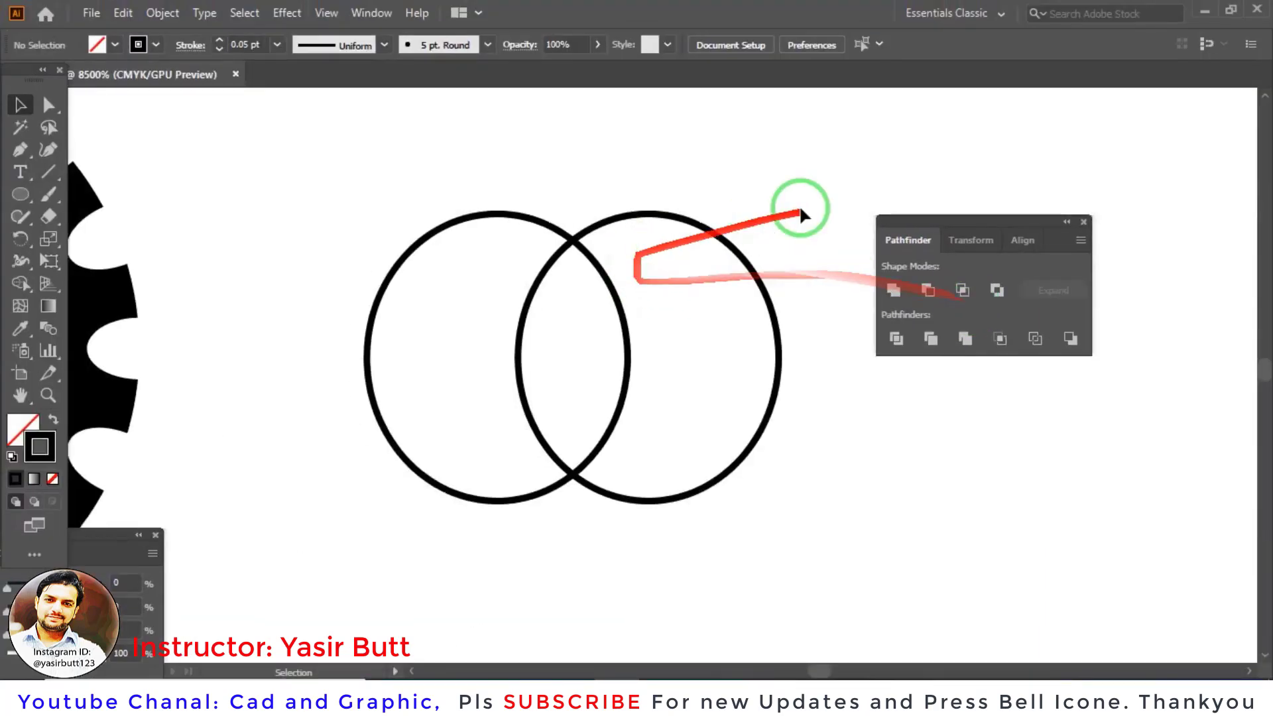
left_click_drag(814, 205, 388, 505)
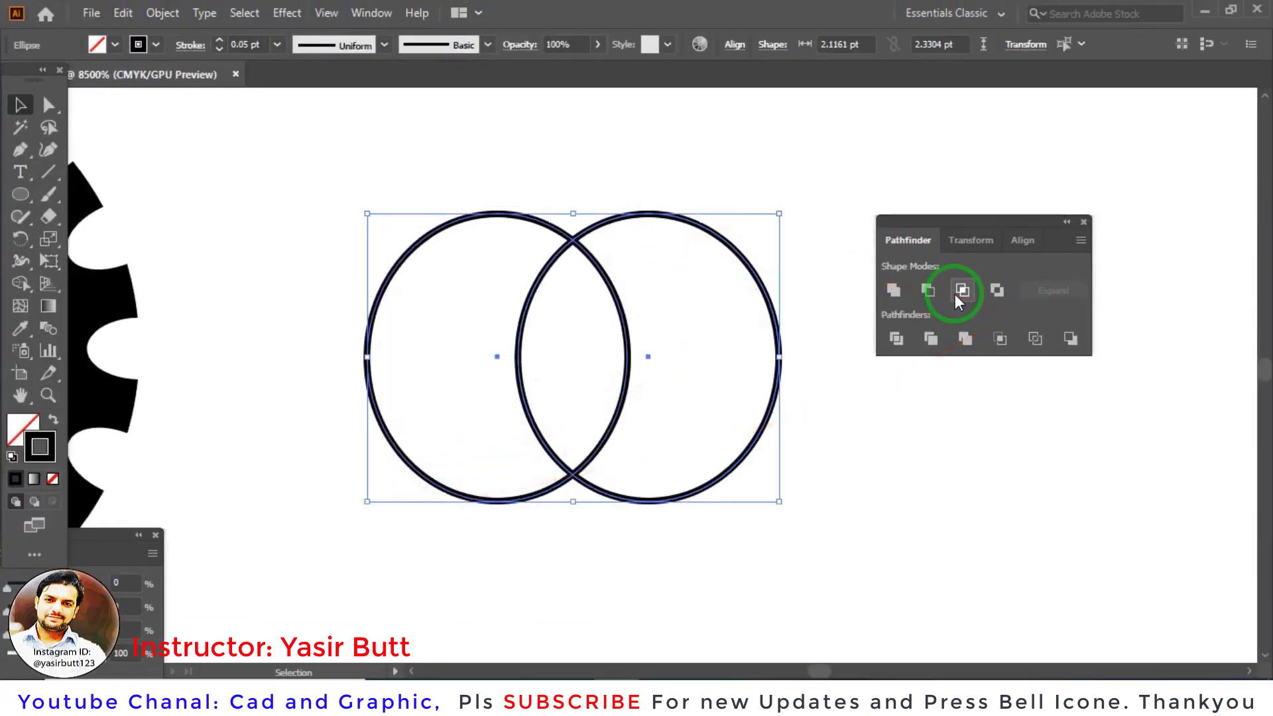
left_click(956, 292)
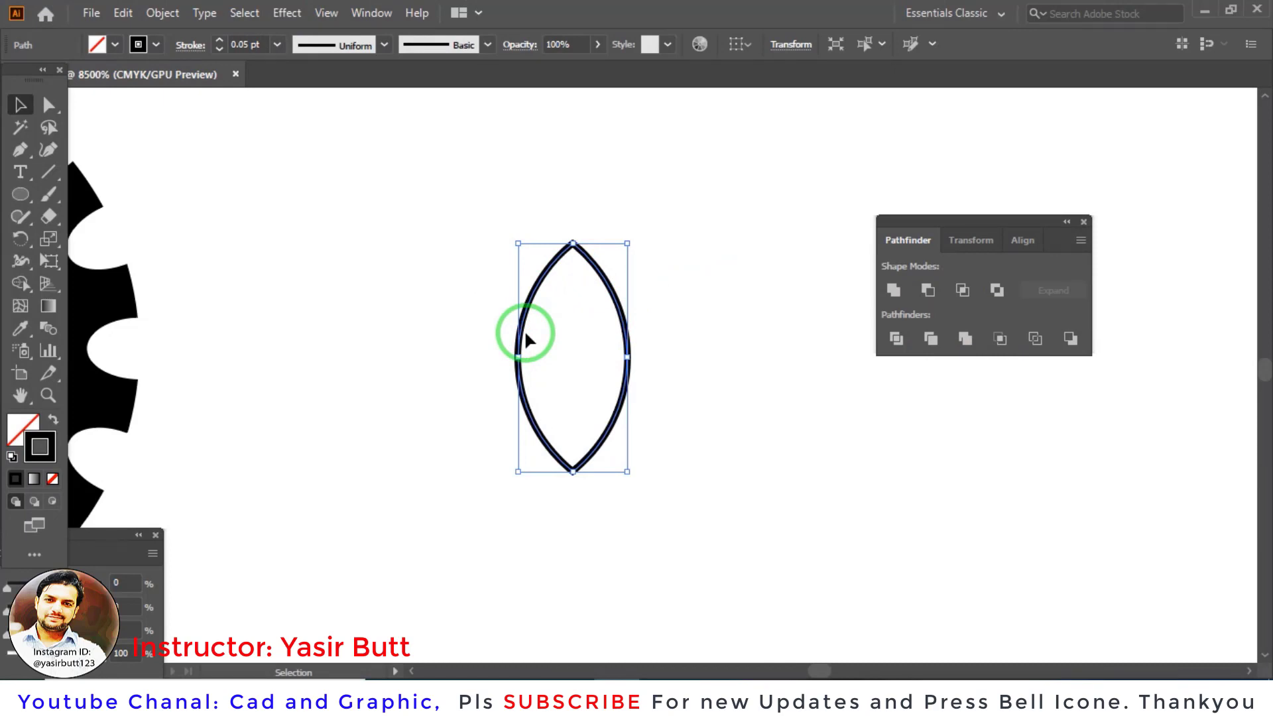
Step: Undo the intersection to restore both circles and zoom in on them
key("ctrl+z")
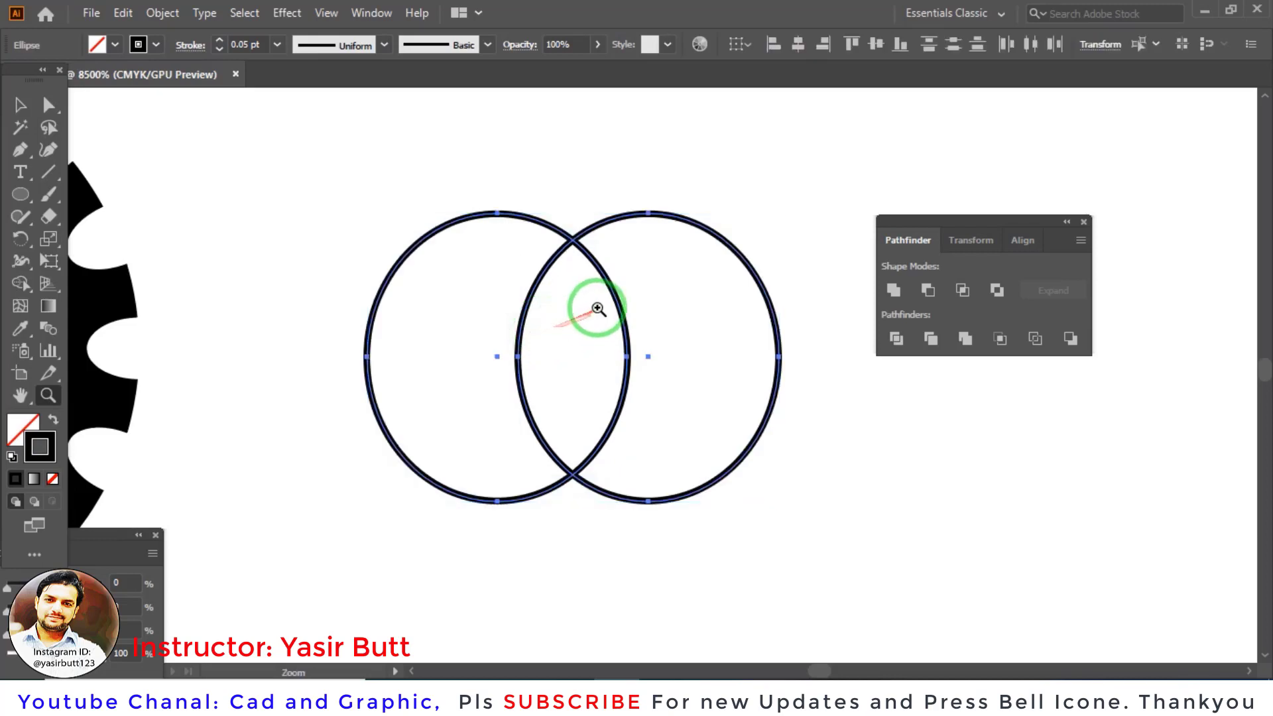
left_click(787, 204)
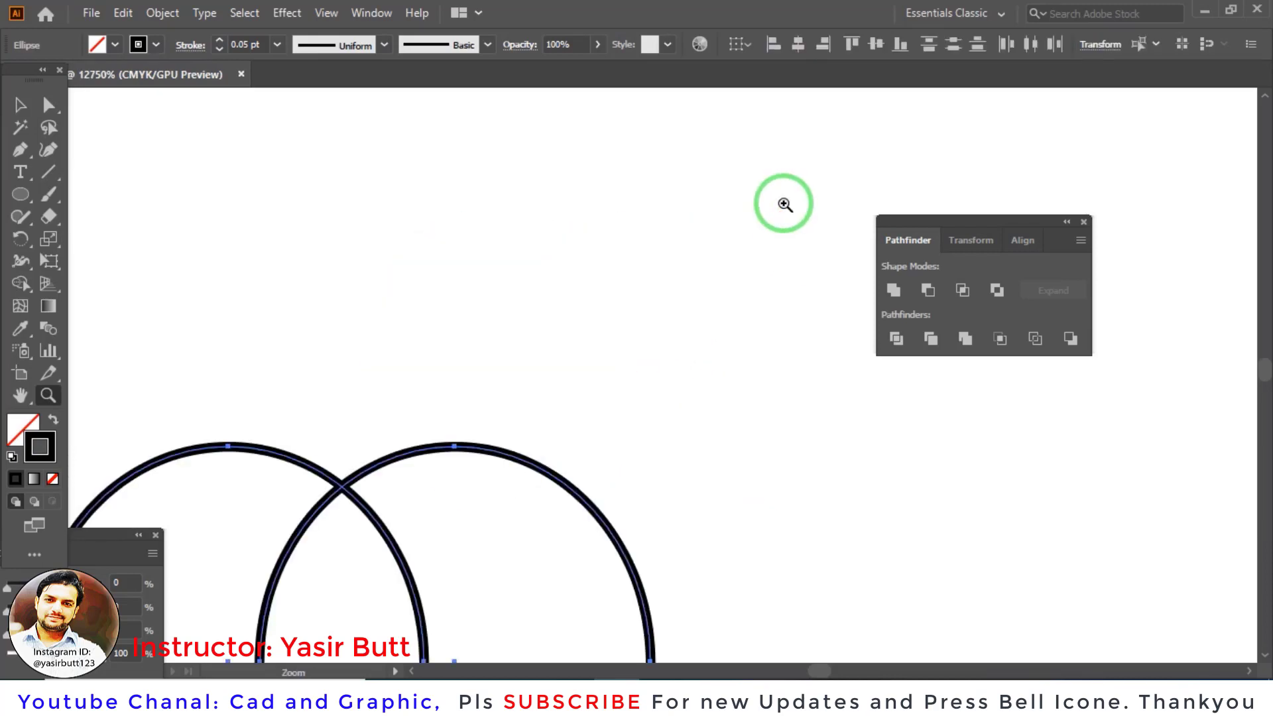
left_click_drag(578, 293, 670, 113)
left_click(20, 105)
mouse_move(587, 361)
left_mouse_down()
mouse_move(697, 168)
mouse_move(638, 249)
left_mouse_up()
left_click(762, 235)
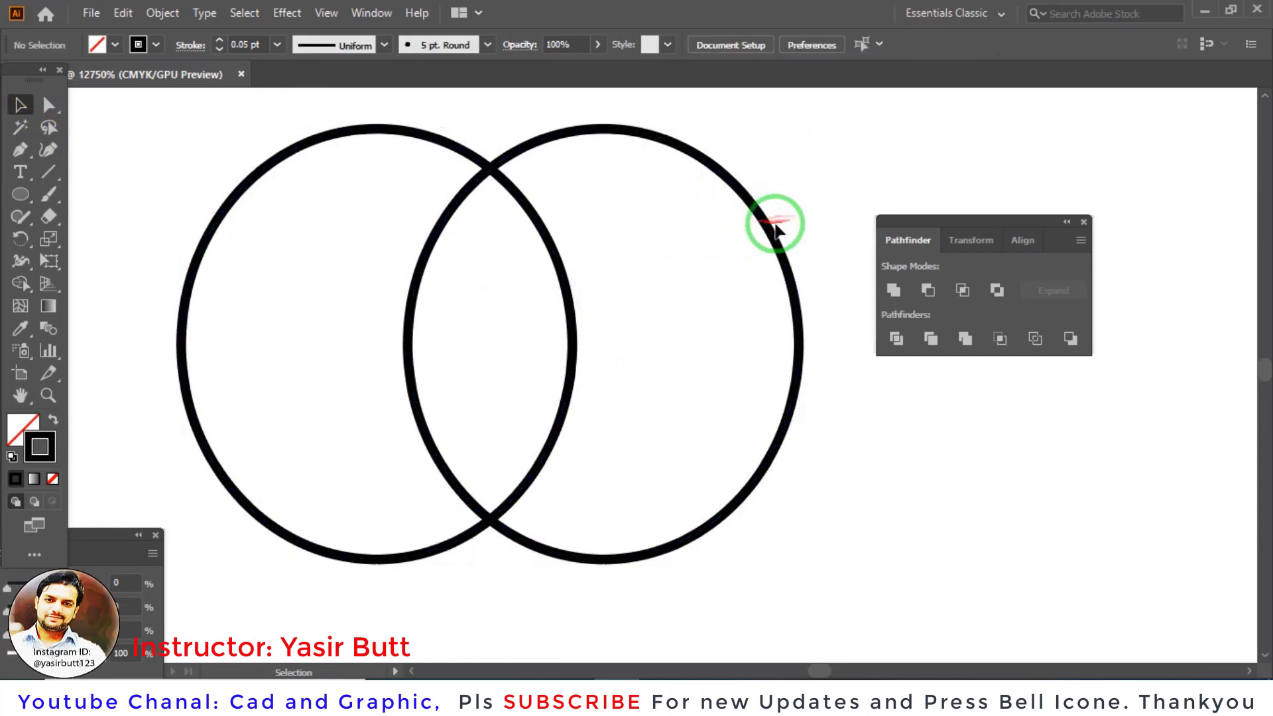
Step: Spread the circles so they overlap slightly, then Intersect them into a narrow lens
double_click(771, 228)
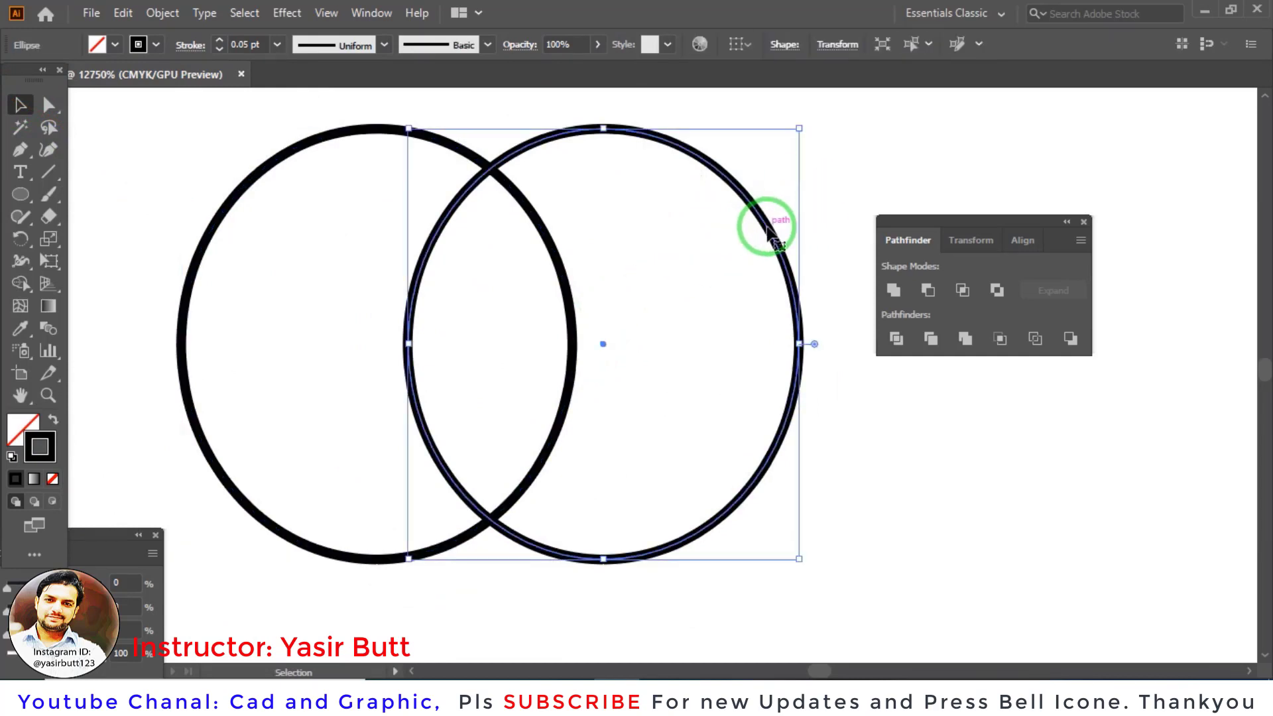
double_click(830, 201)
left_click(816, 219)
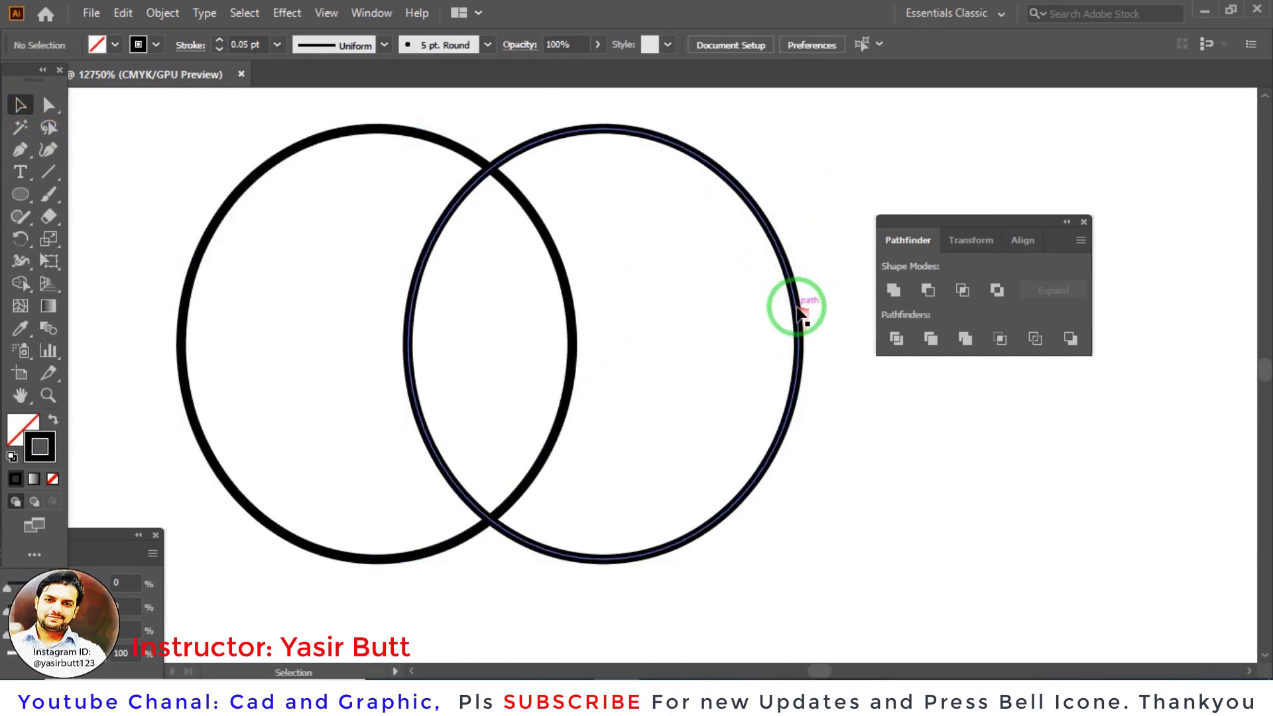
left_click_drag(801, 318, 889, 299)
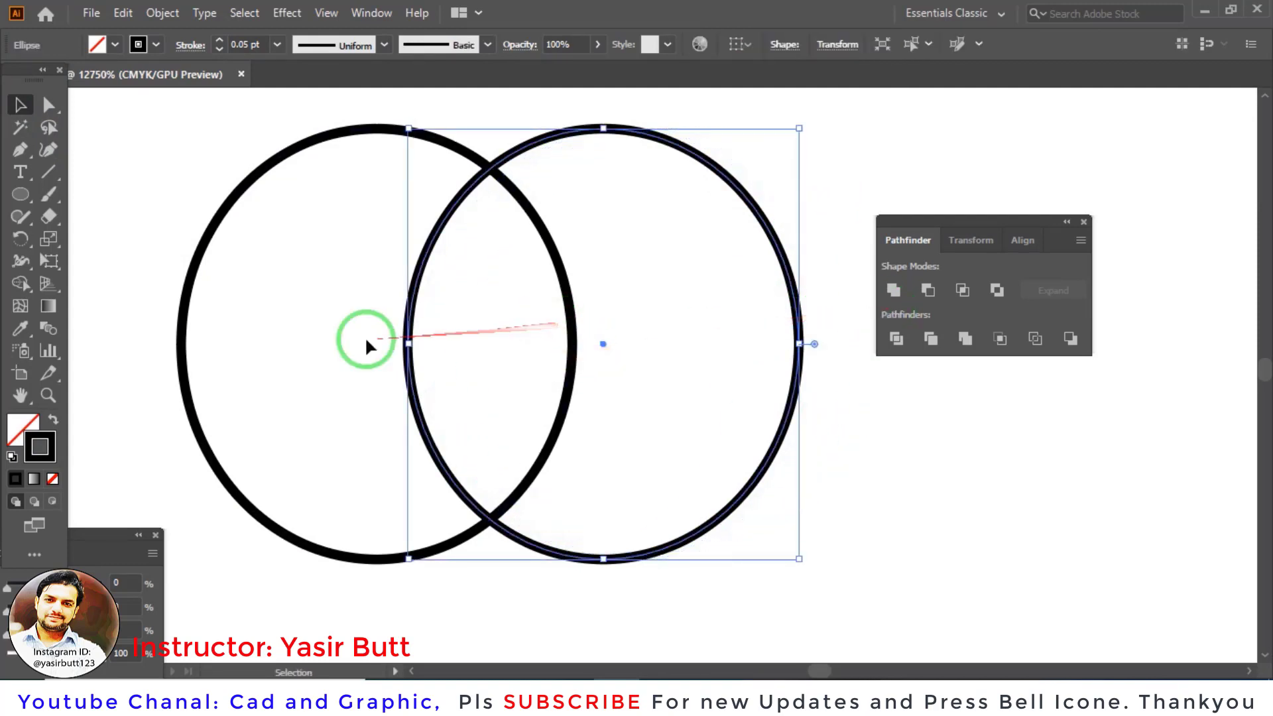
left_click(185, 342)
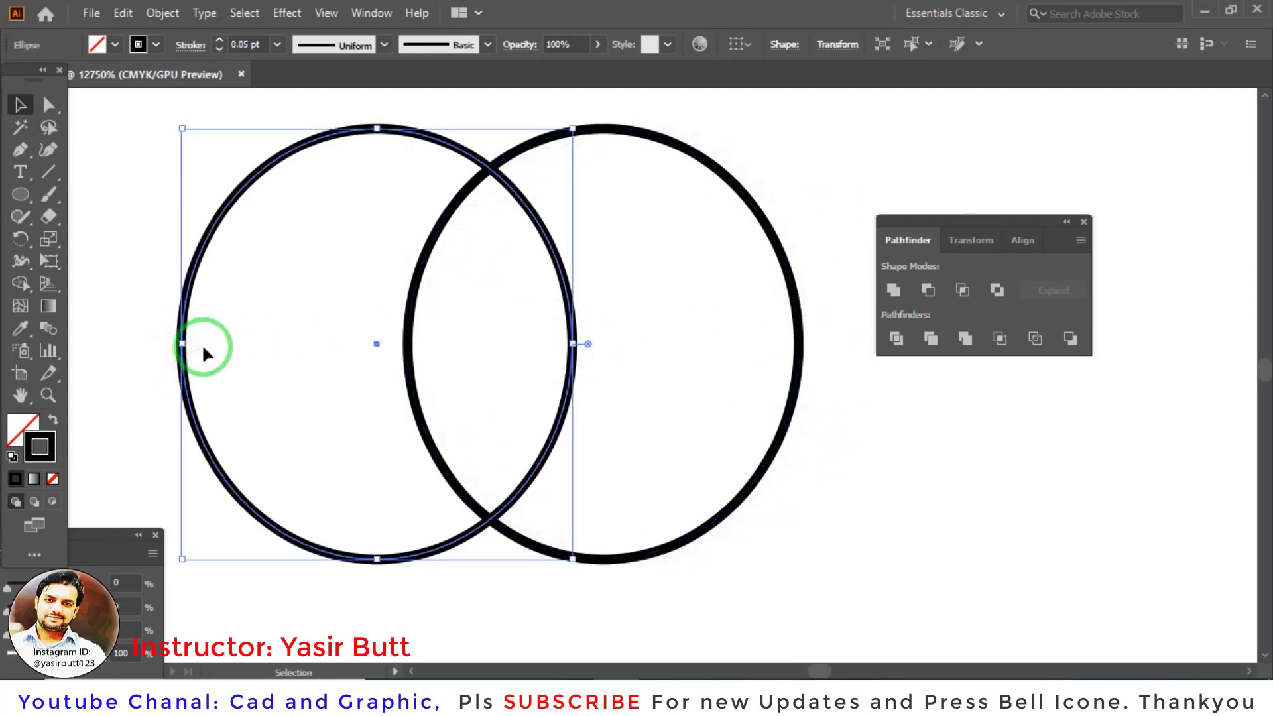
key("Left")
left_click_drag(361, 247, 428, 254)
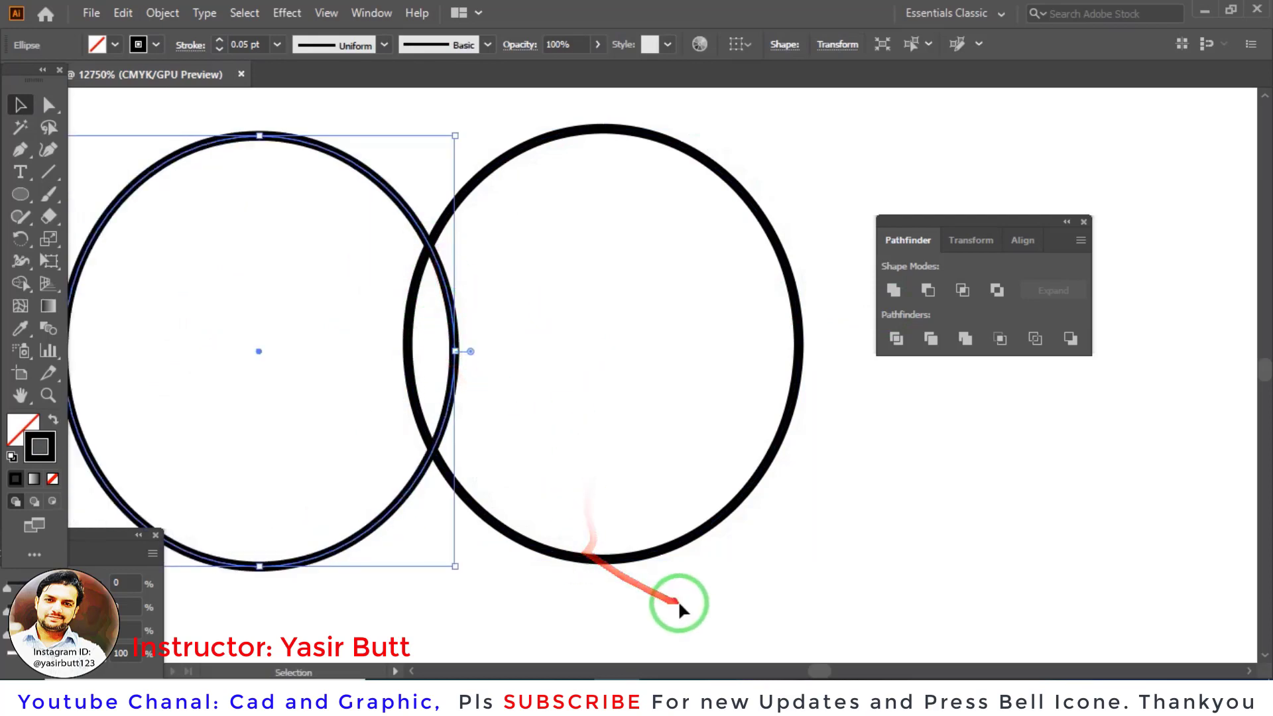
left_click_drag(838, 142, 323, 423)
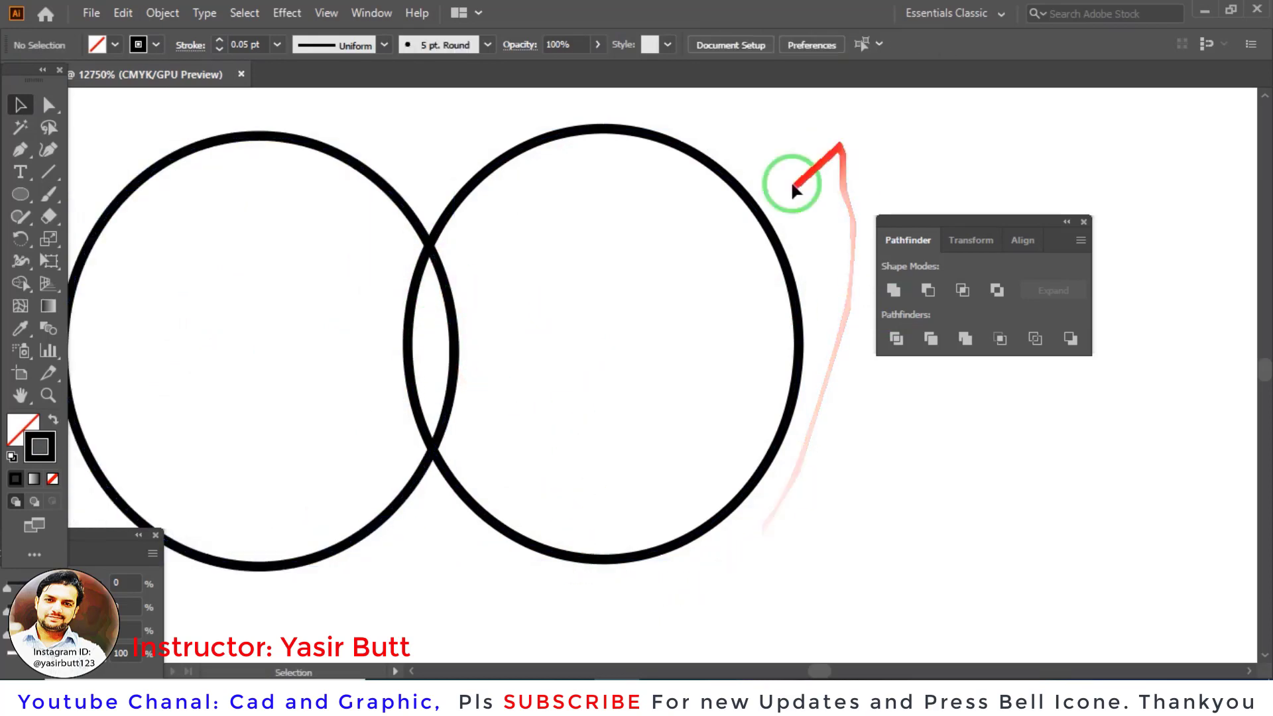
left_click(961, 292)
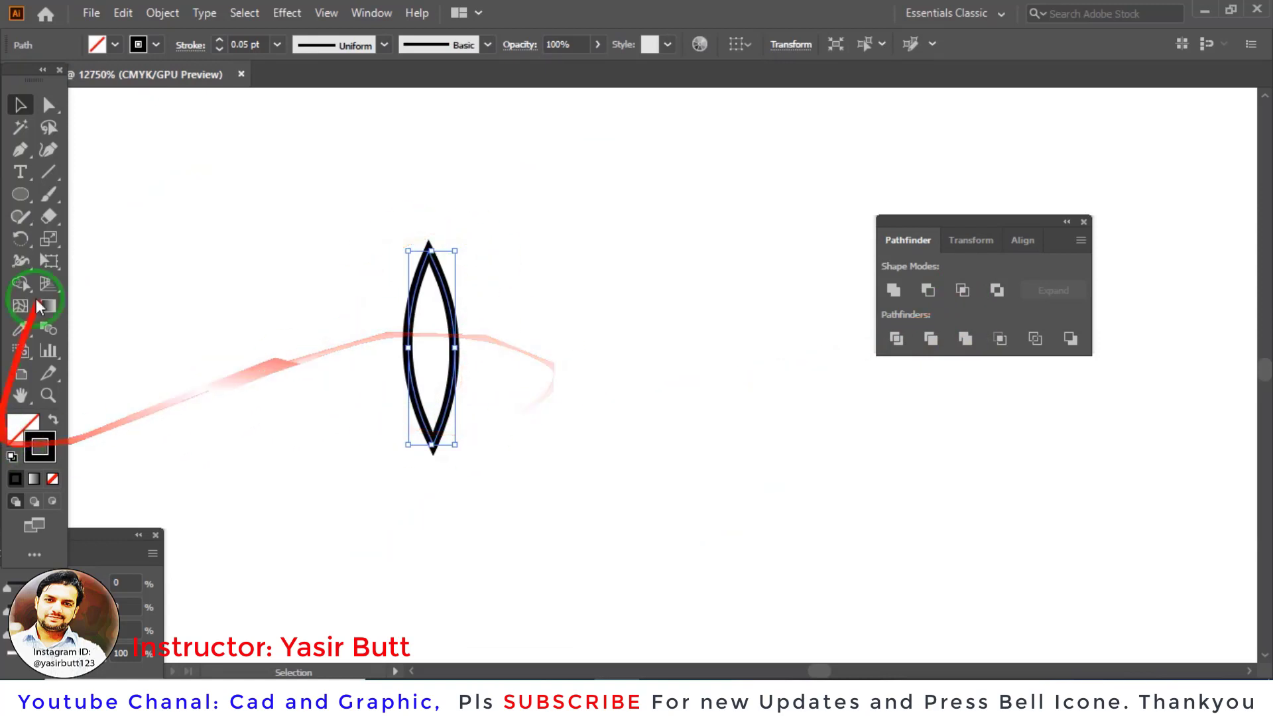
Step: Fill the lens solid black, drag it near the gear, then delete it
left_click(53, 420)
left_click(564, 365)
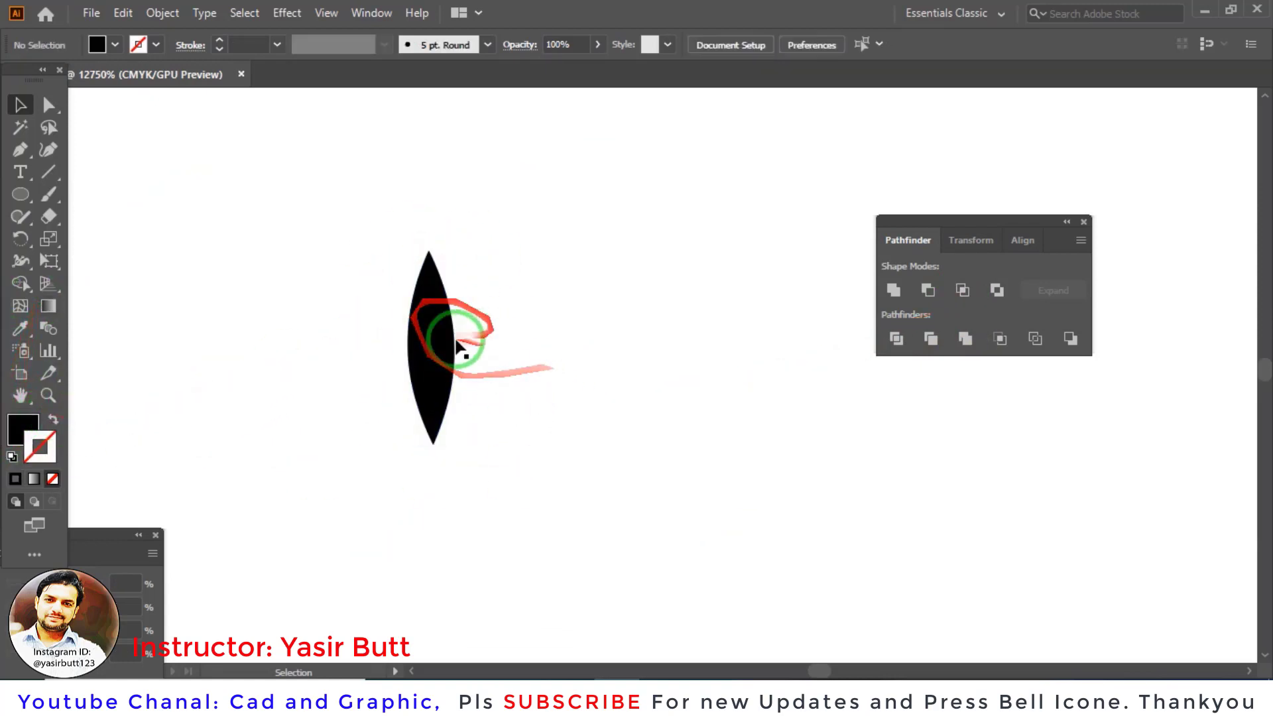
mouse_move(434, 361)
left_mouse_down()
mouse_move(256, 284)
mouse_move(169, 269)
left_mouse_up()
scroll(275, 348, "down", 5)
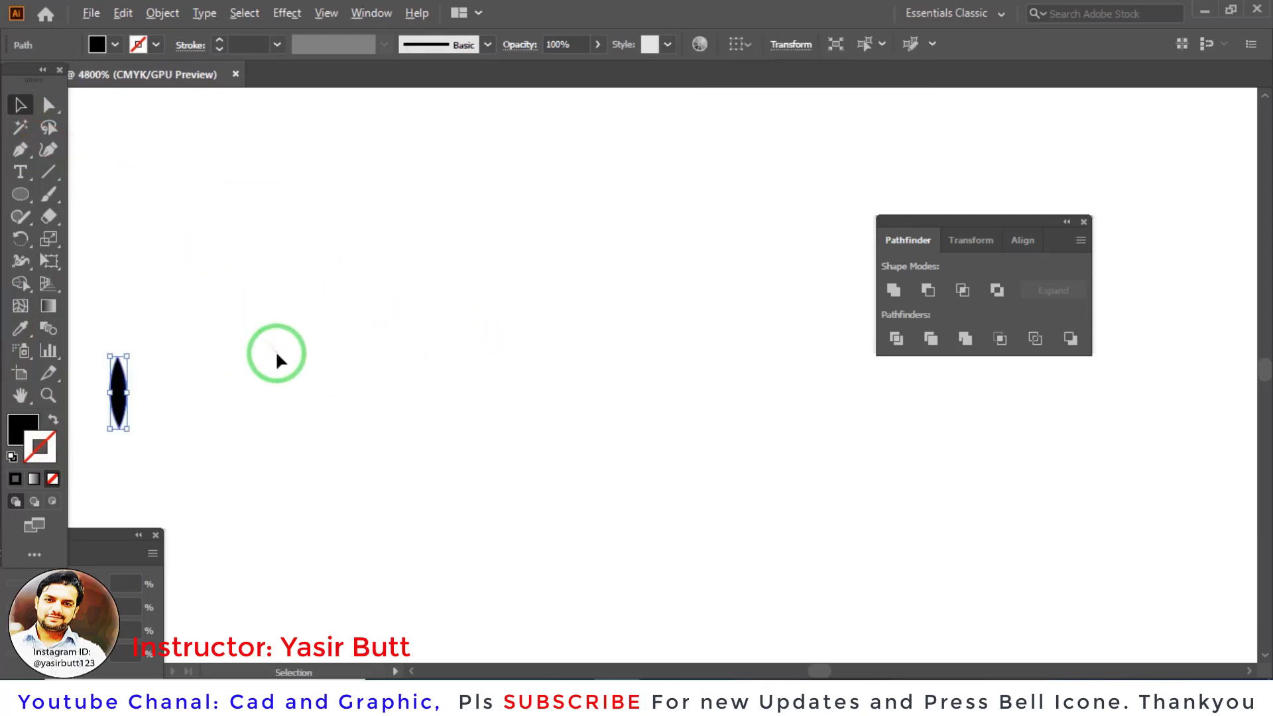
left_click_drag(278, 358, 788, 341)
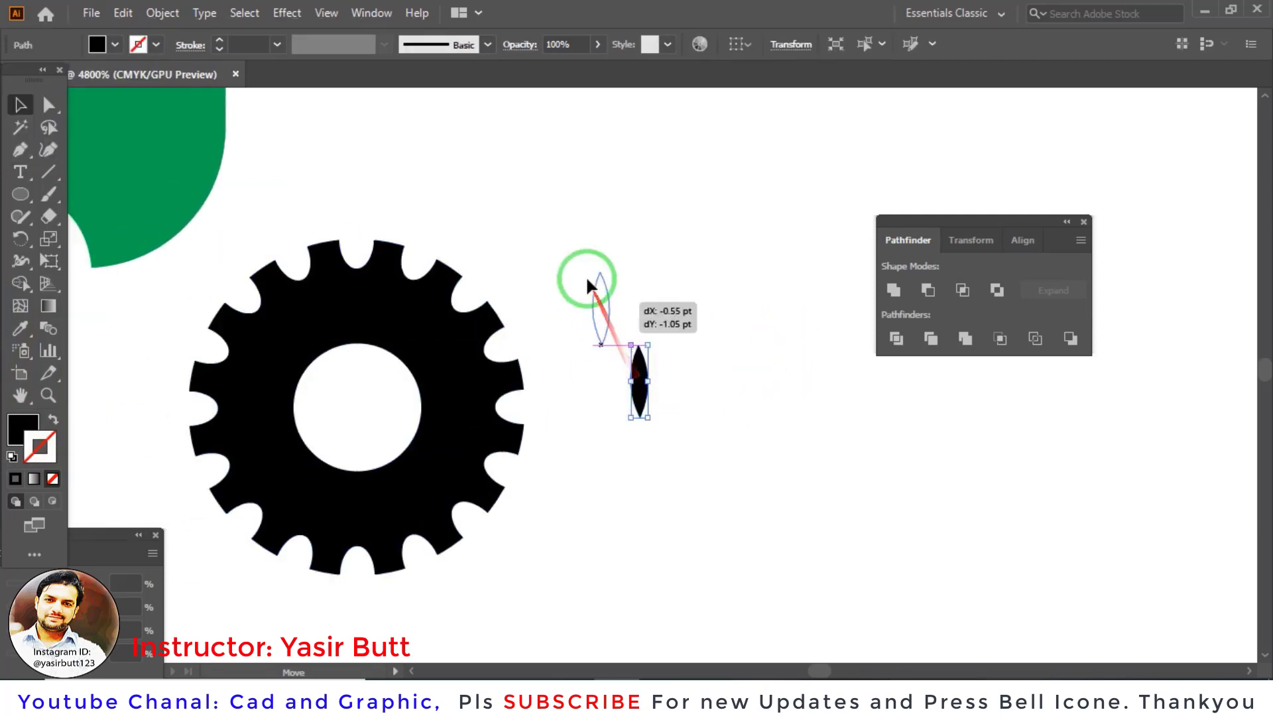
left_click_drag(635, 381, 460, 165)
key("Delete")
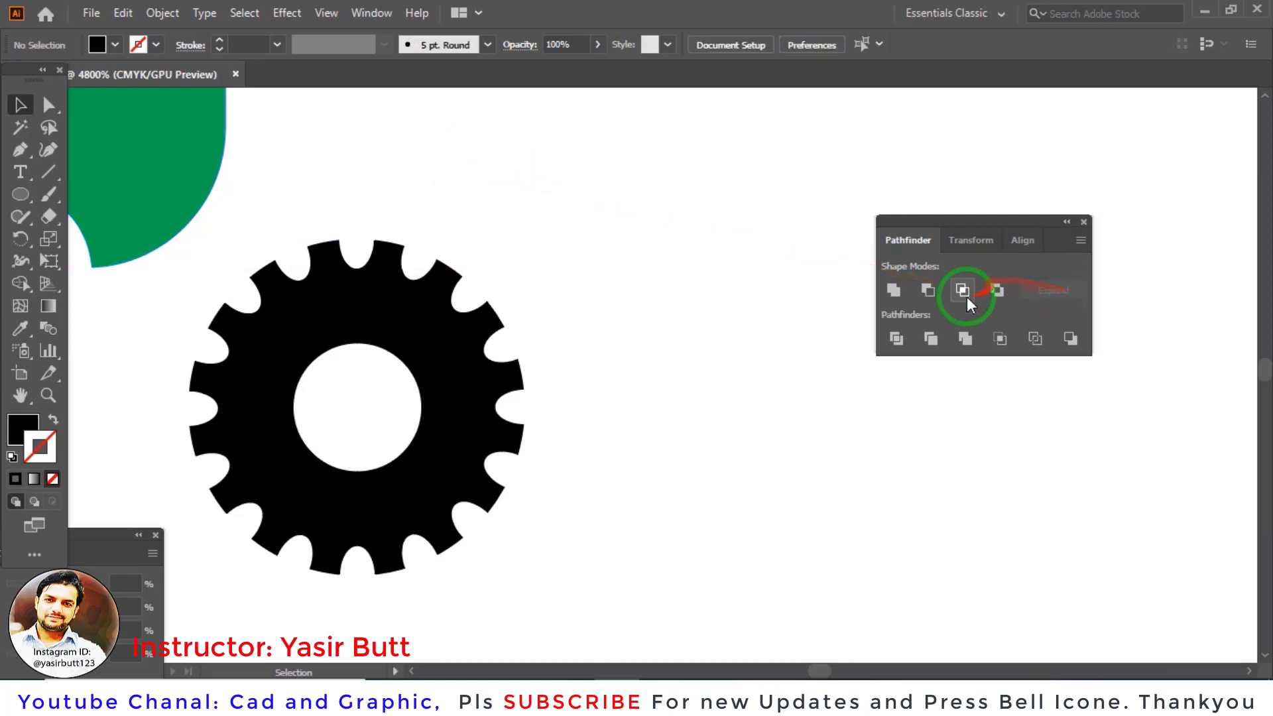
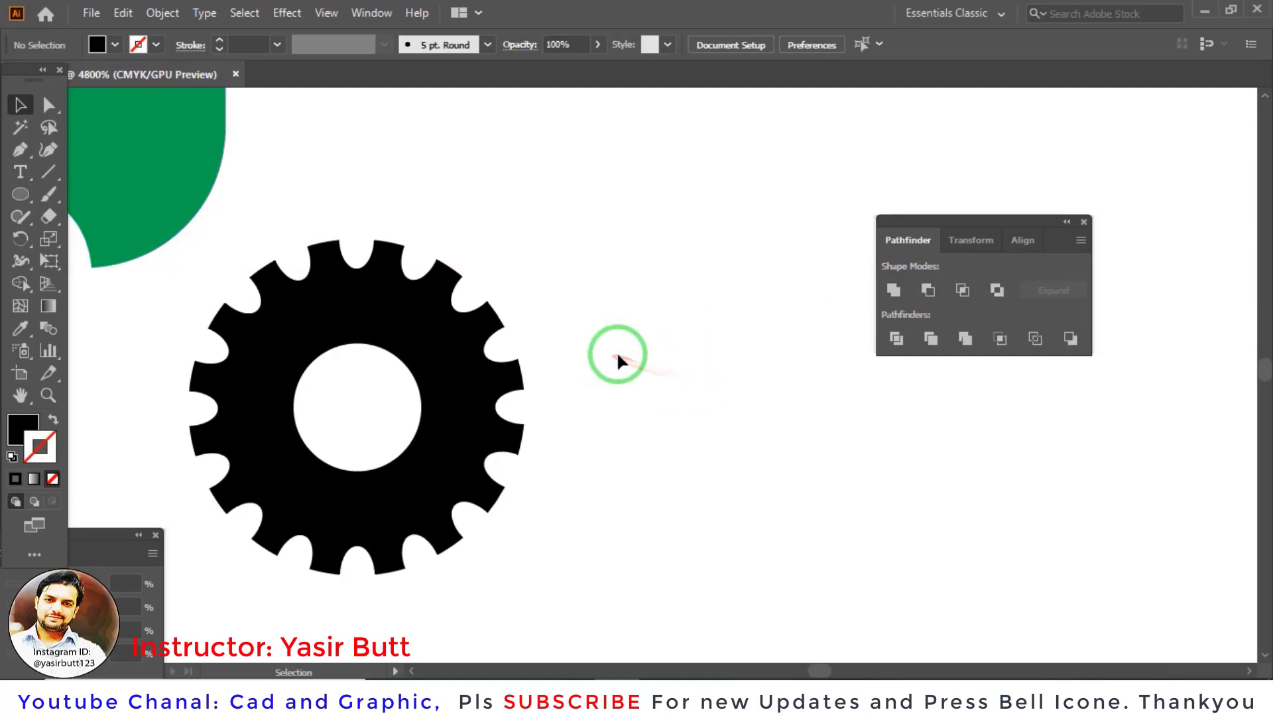
Step: Undo the recent edits to restore the two outlined circles and centre them in view
key("ctrl+z")
key("ctrl+z")
key("ctrl+z")
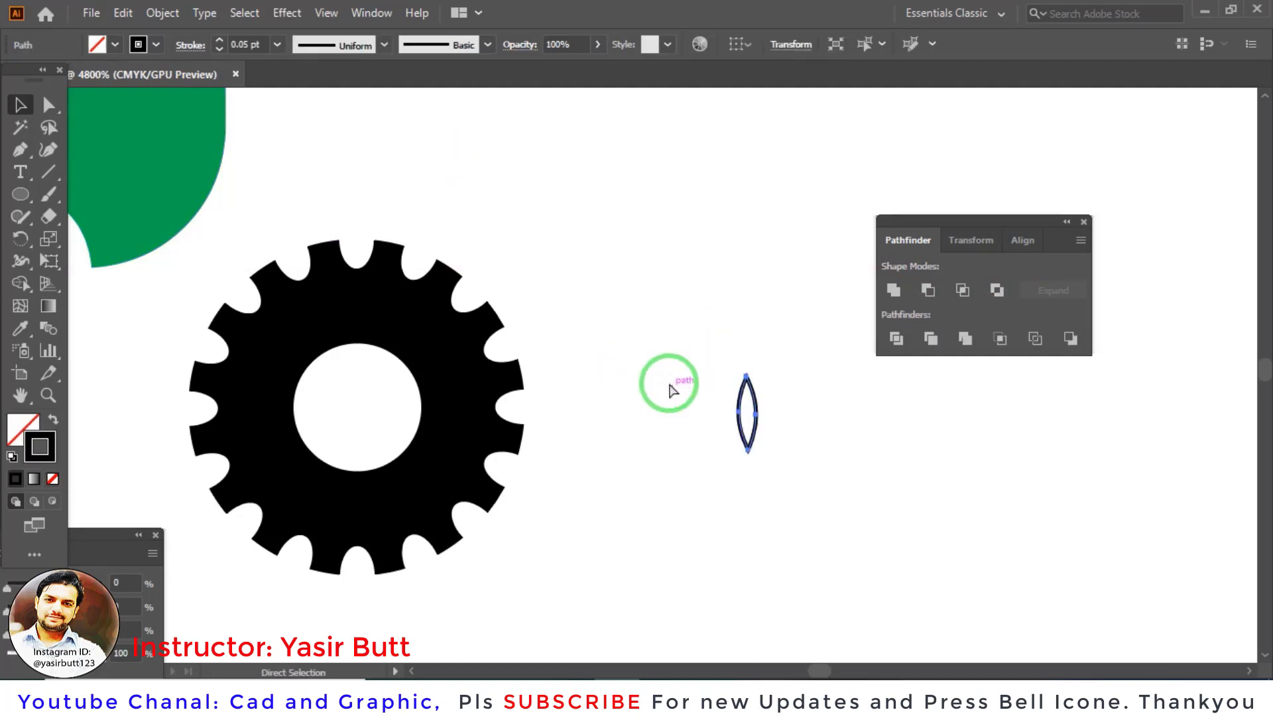
key("ctrl+z")
left_click_drag(661, 383, 496, 295)
scroll(497, 296, "up", 3)
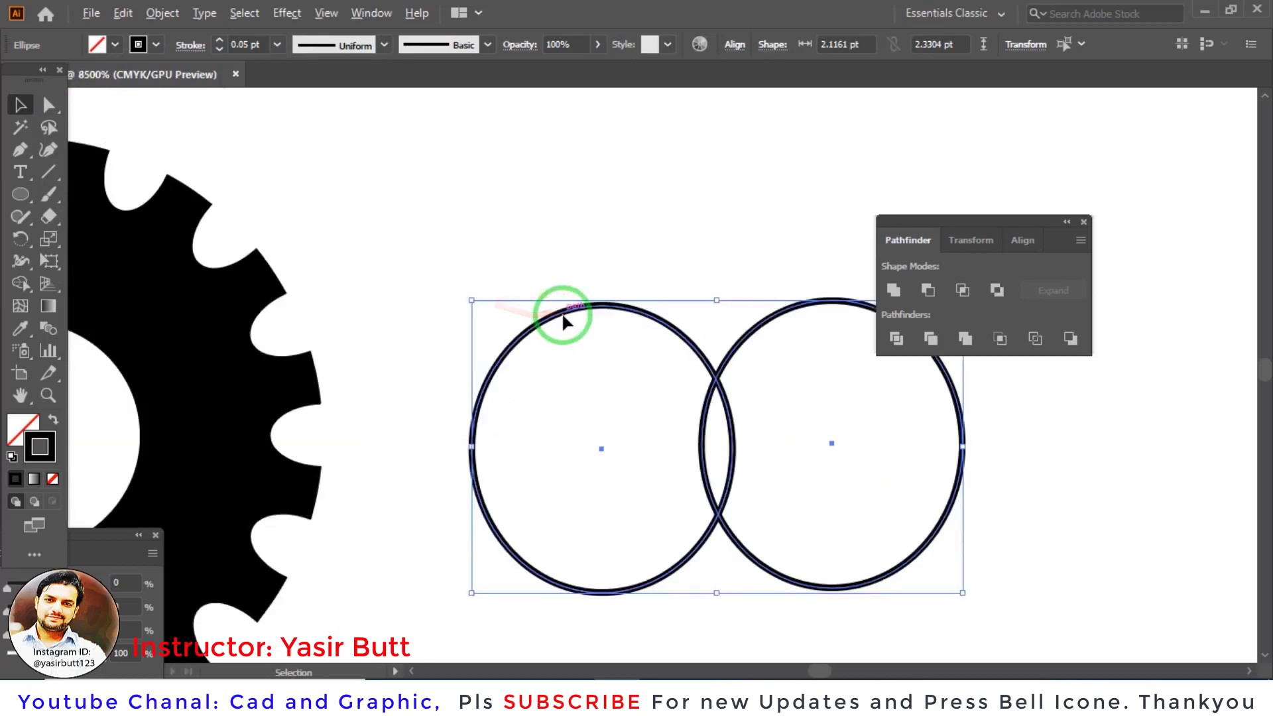
mouse_move(732, 420)
left_mouse_down()
mouse_move(378, 165)
mouse_move(422, 247)
left_mouse_up()
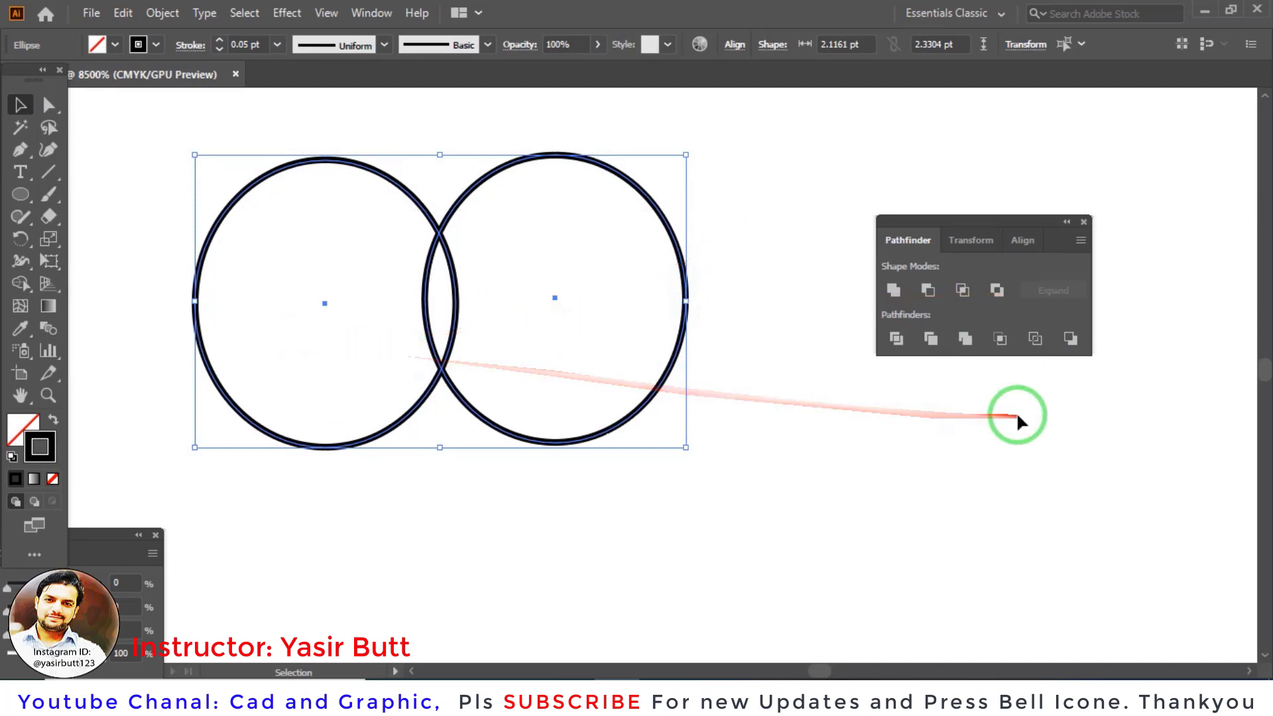
Step: Try Pathfinder Exclude on the circles, undo it, and deselect everything
left_click(1000, 292)
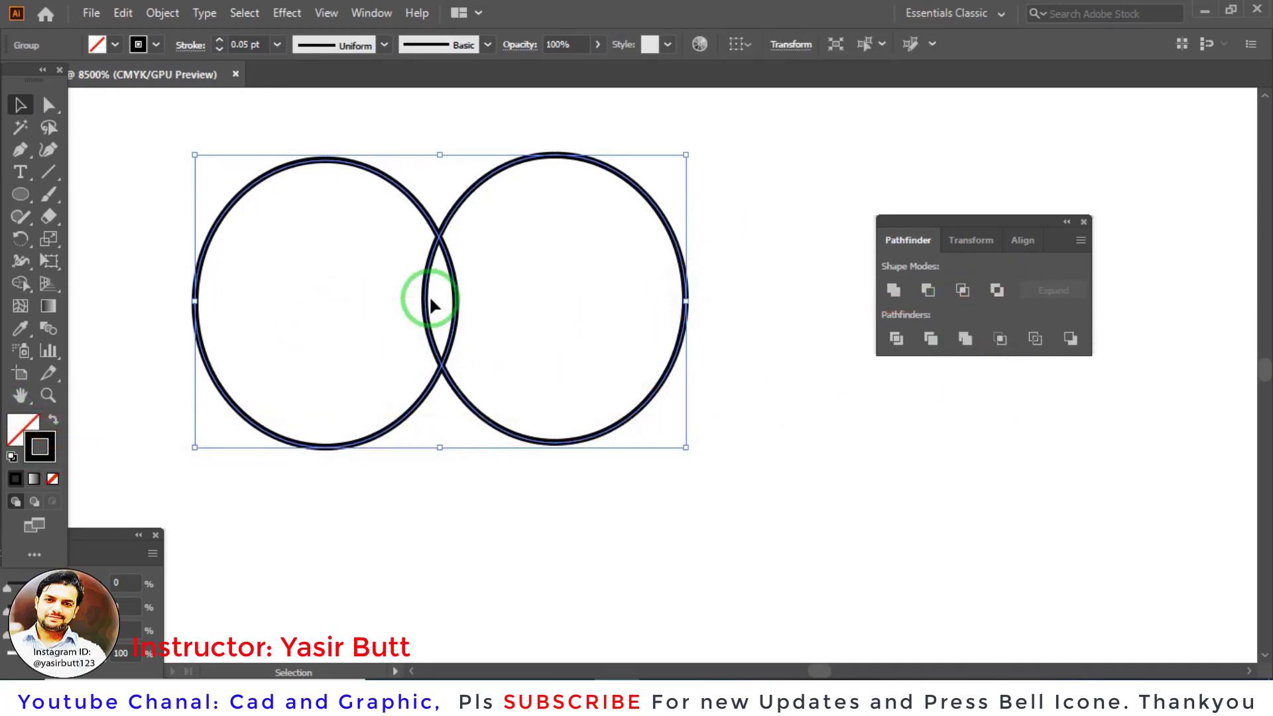
key("ctrl+z")
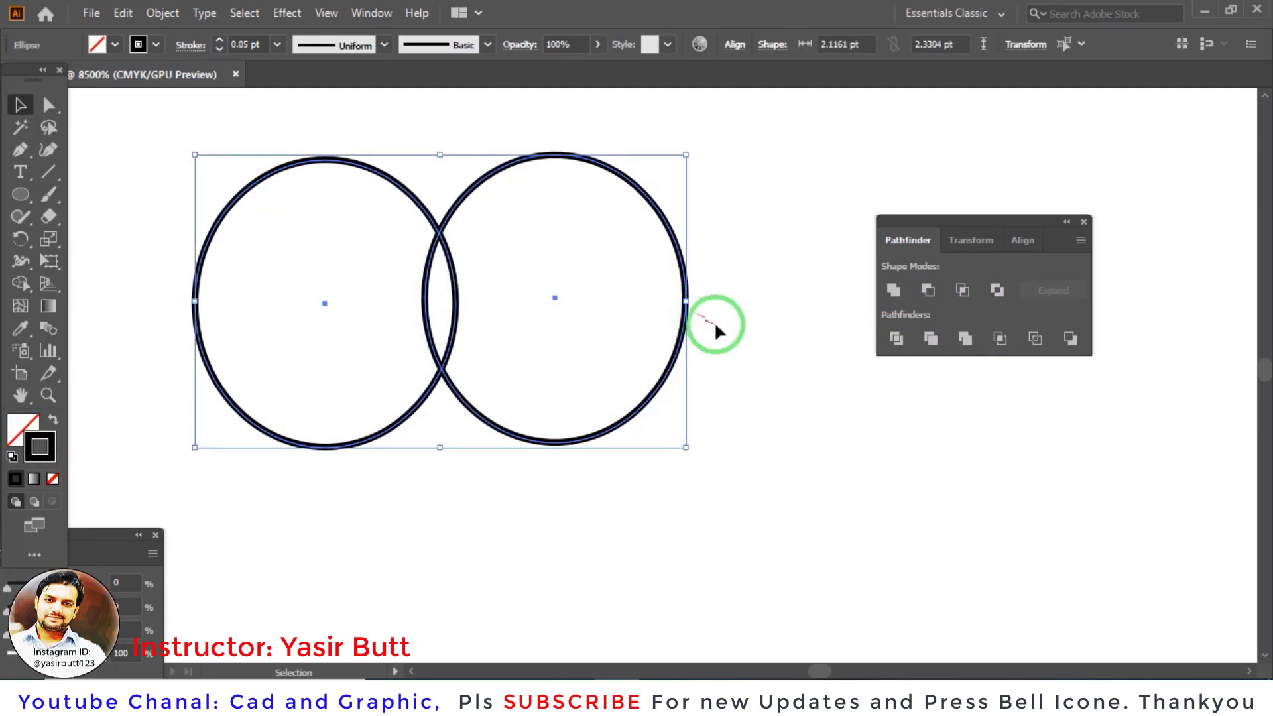
left_click(745, 299)
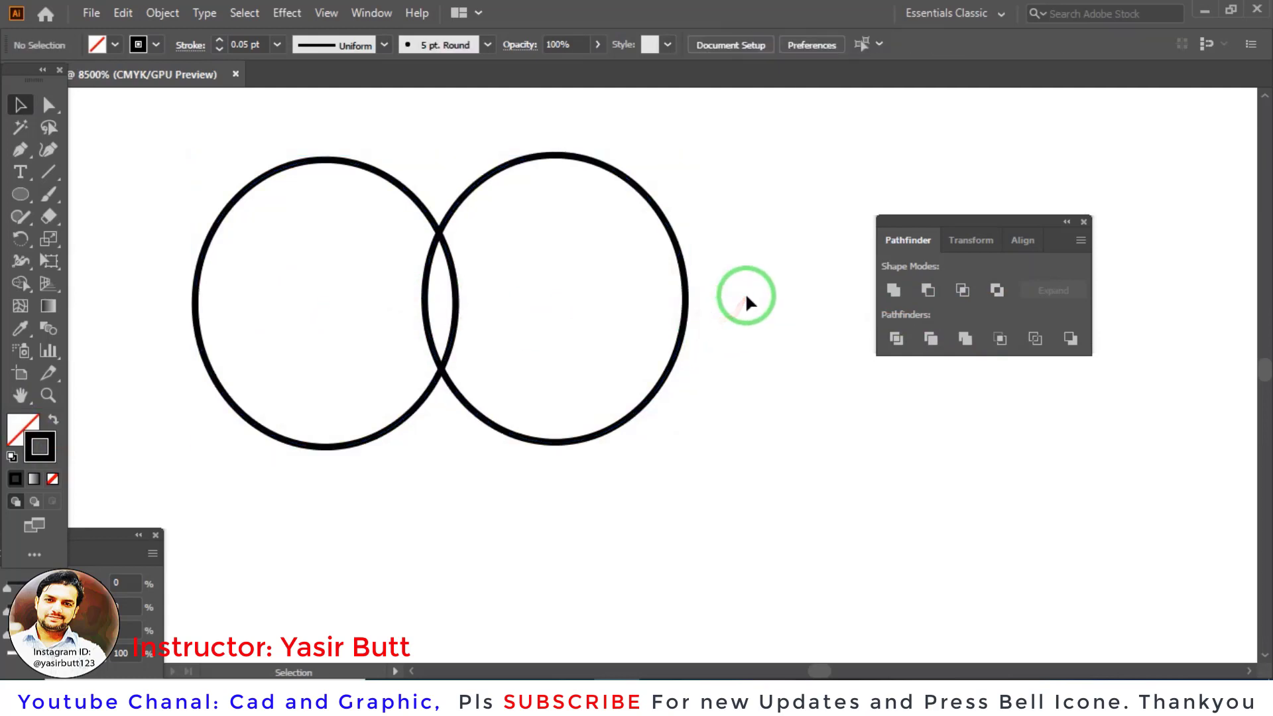
Step: Fill the left circle red from the Fill swatches
left_click(400, 191)
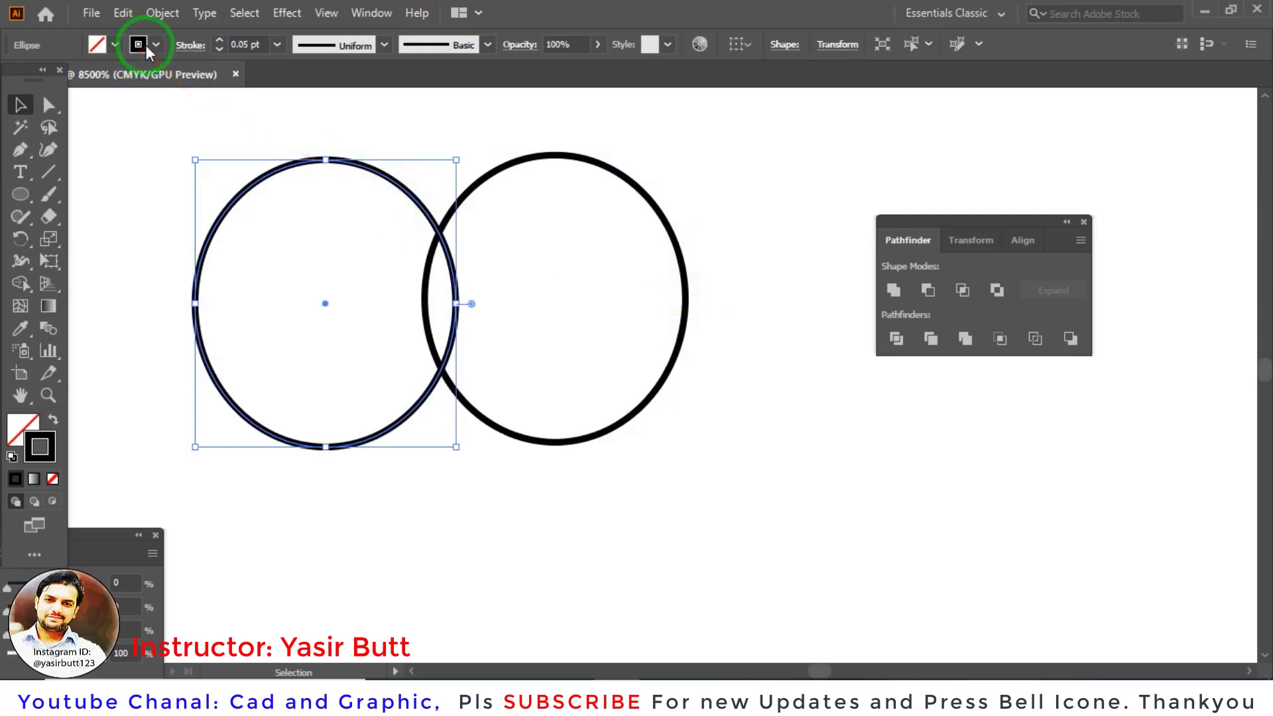
left_click(108, 45)
left_click(143, 77)
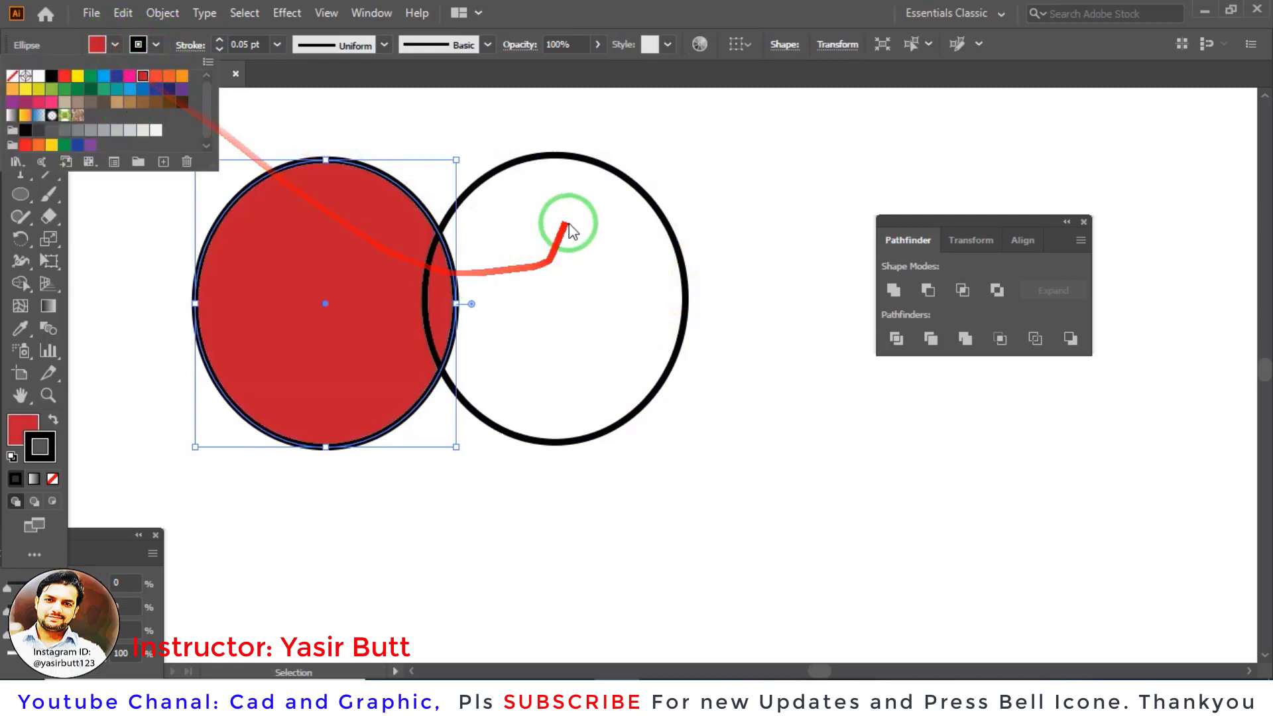
left_click(117, 45)
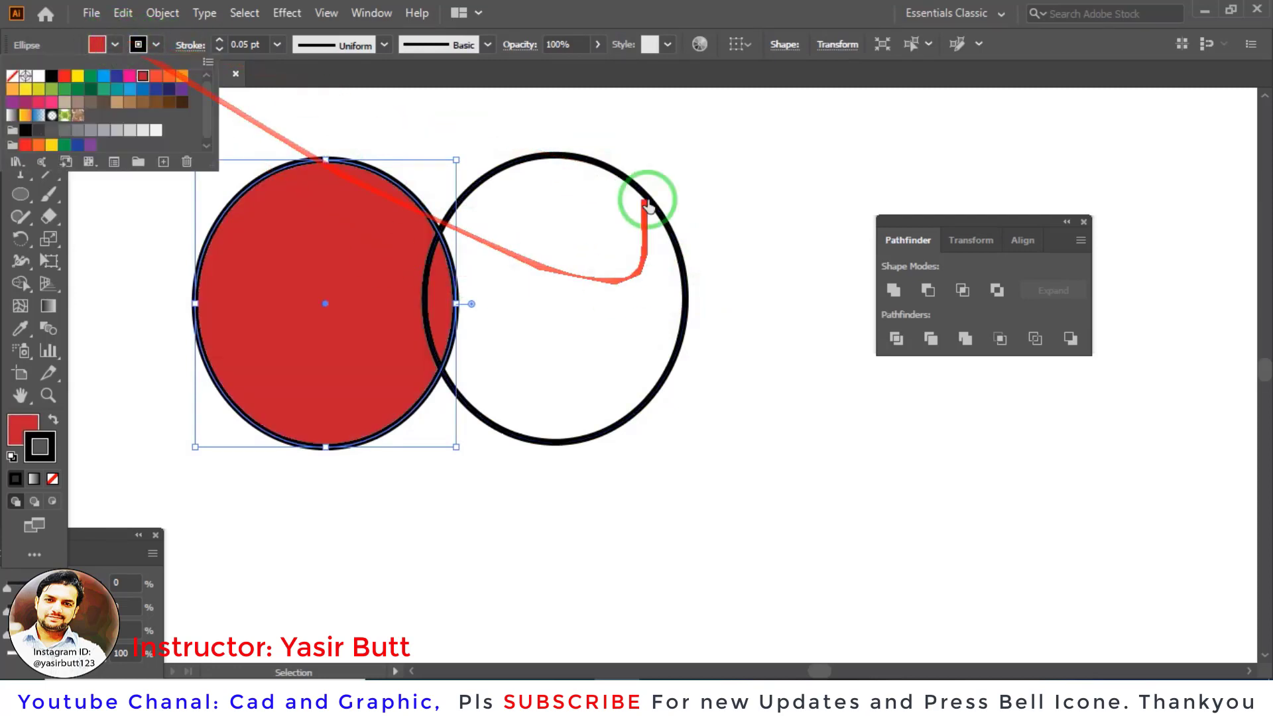
Step: Fill the right circle red, then delete it
left_click(717, 185)
left_click(639, 243)
left_click(116, 45)
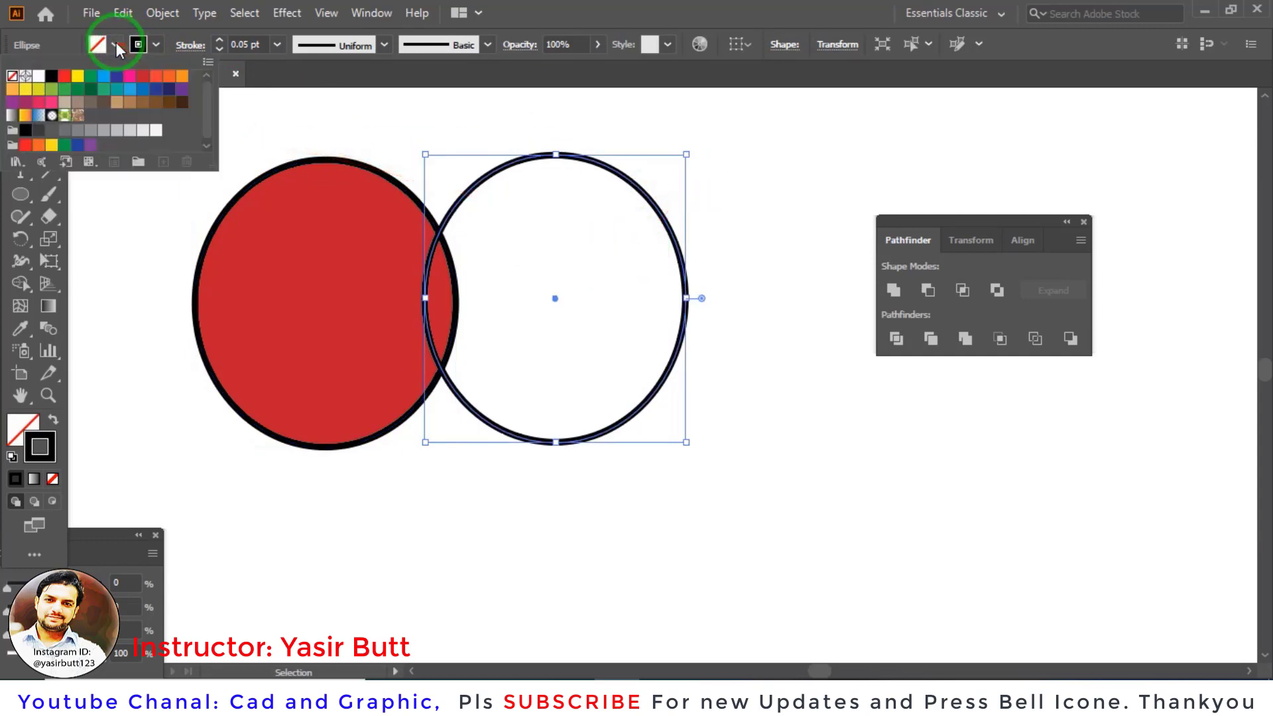
left_click(65, 76)
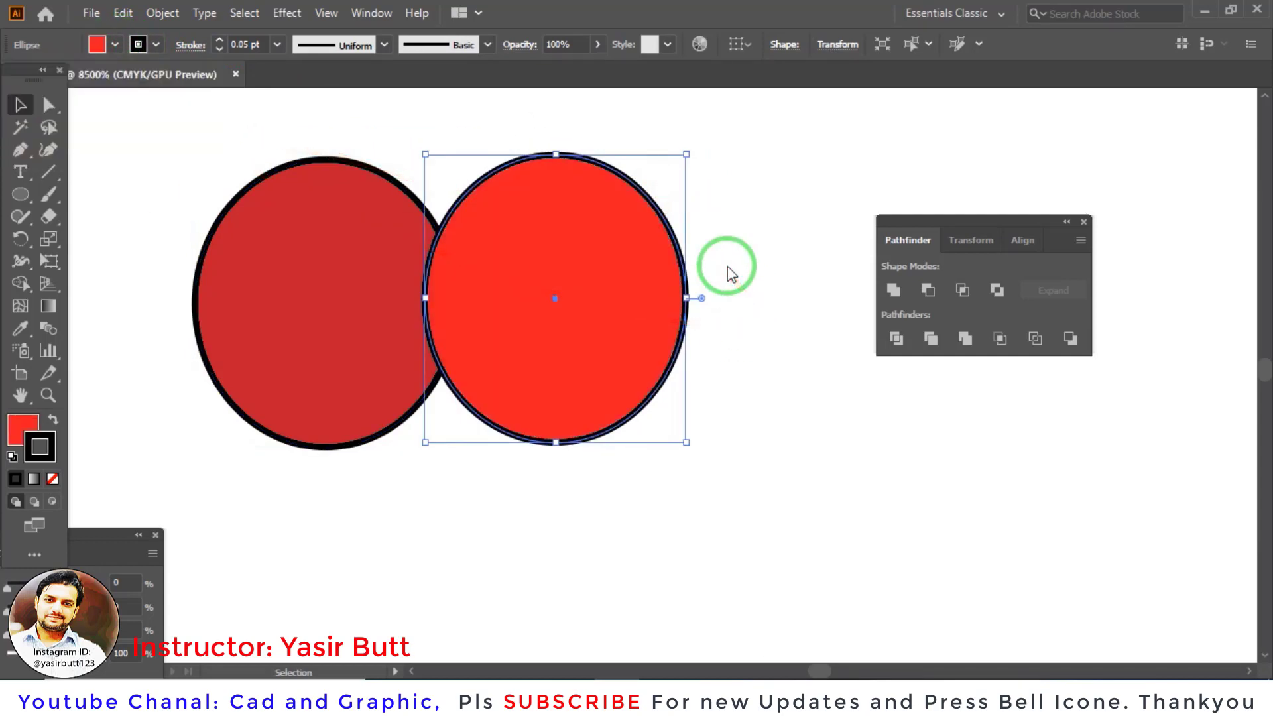
key("Delete")
Step: Alt-drag a copy of the red circle, then delete the copy
left_click(440, 271)
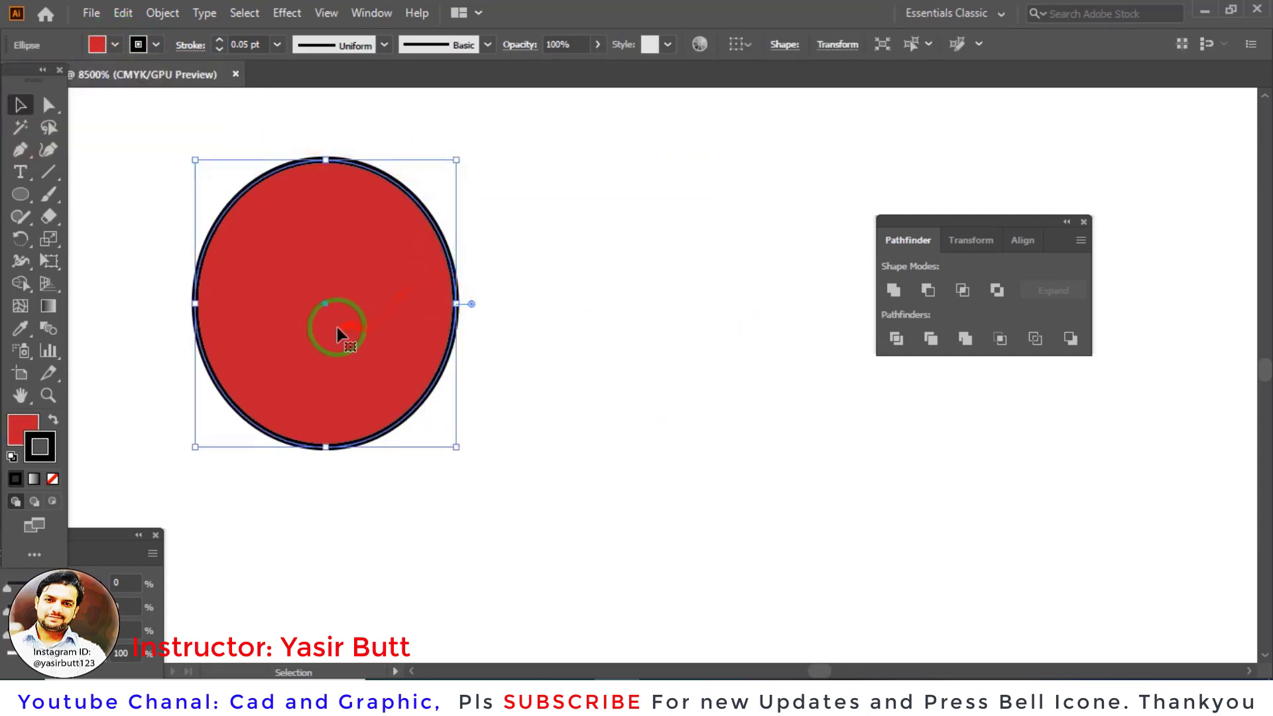
left_click_drag(344, 334, 507, 358, "alt")
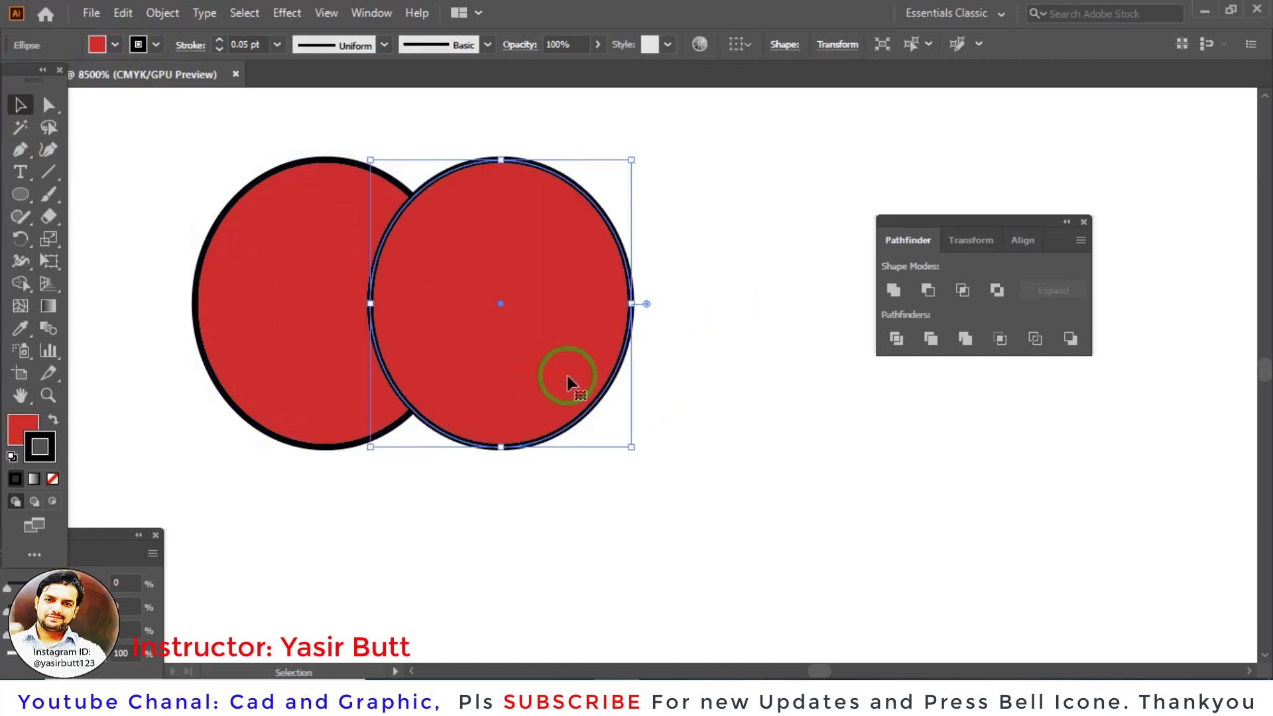
key("Delete")
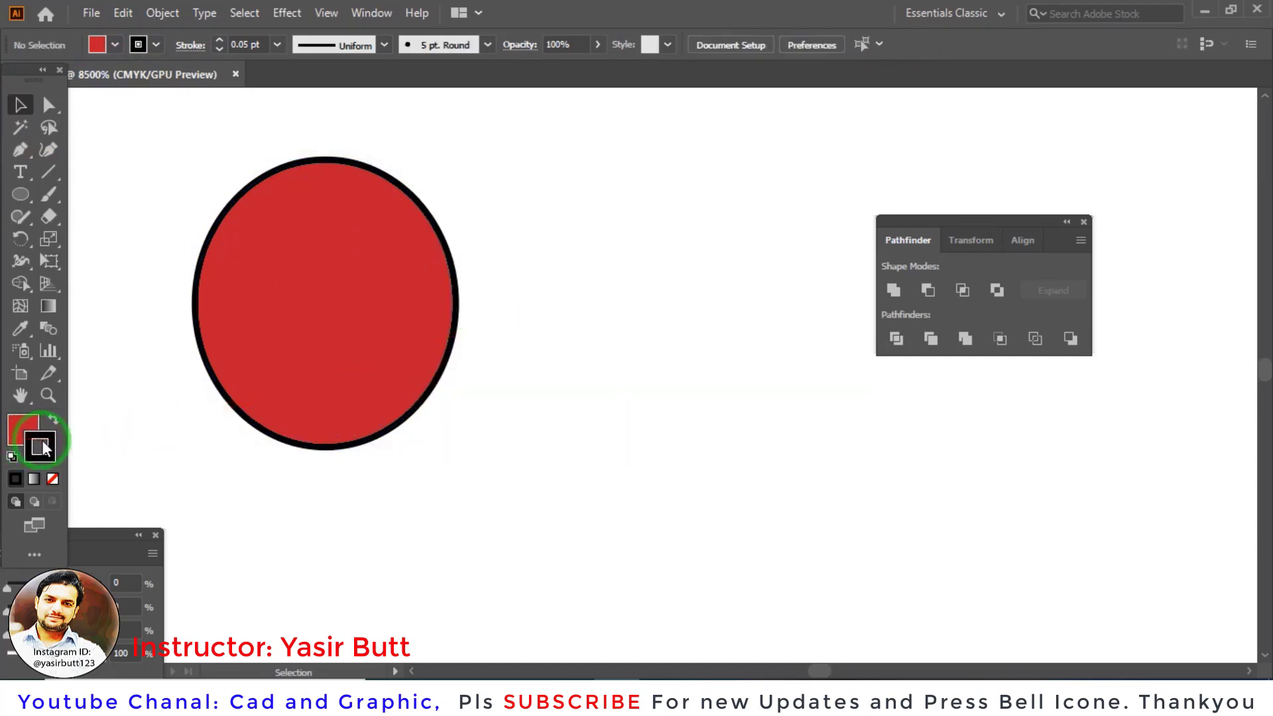
Step: Set the red circle's stroke to None and Alt-drag an overlapping copy to the right
left_click(386, 296)
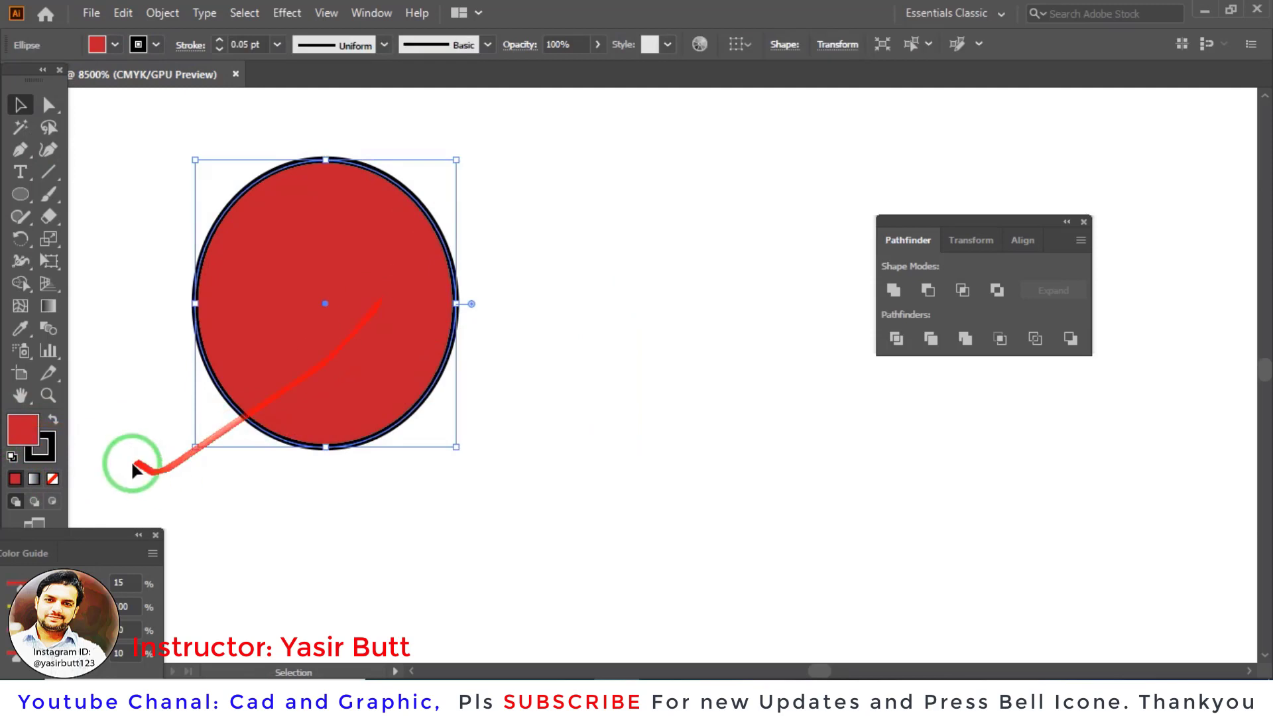
left_click(41, 449)
left_click(52, 478)
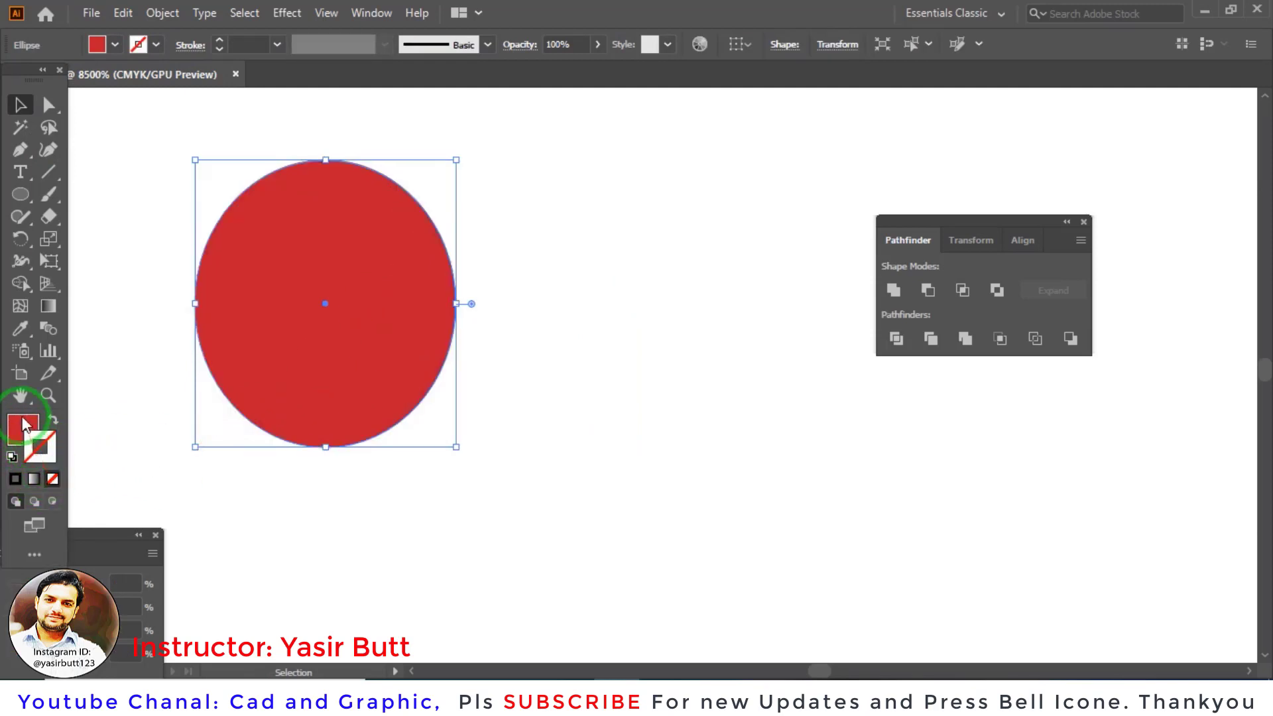
left_click_drag(359, 335, 507, 367)
Step: Apply Pathfinder Exclude to both circles, then nudge the resulting pair into place
left_click_drag(762, 167, 193, 484)
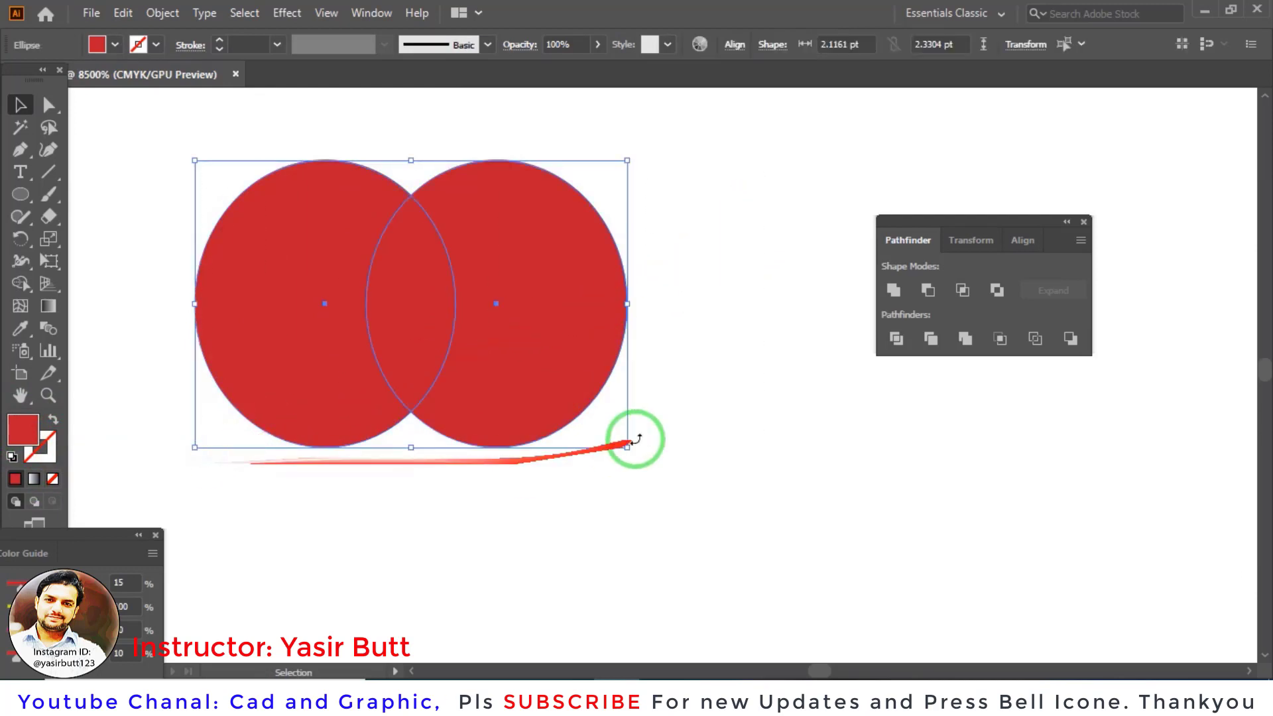
left_click(998, 290)
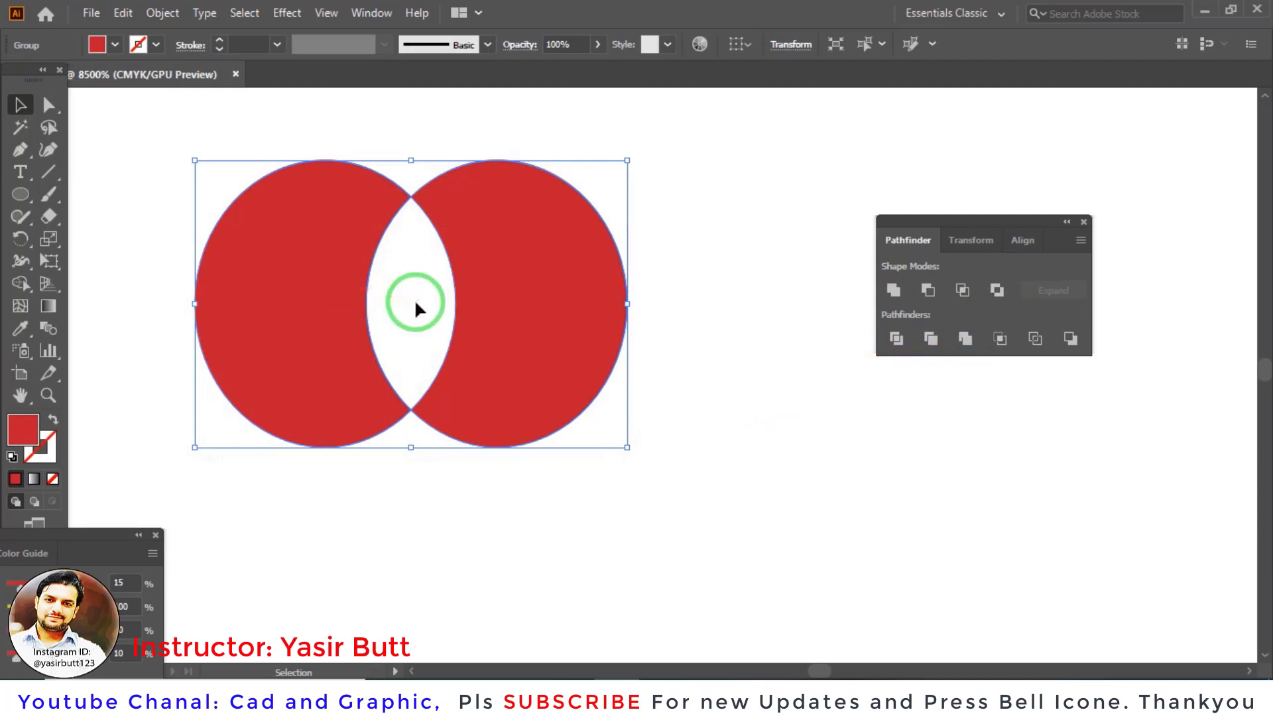
left_click_drag(527, 301, 592, 299)
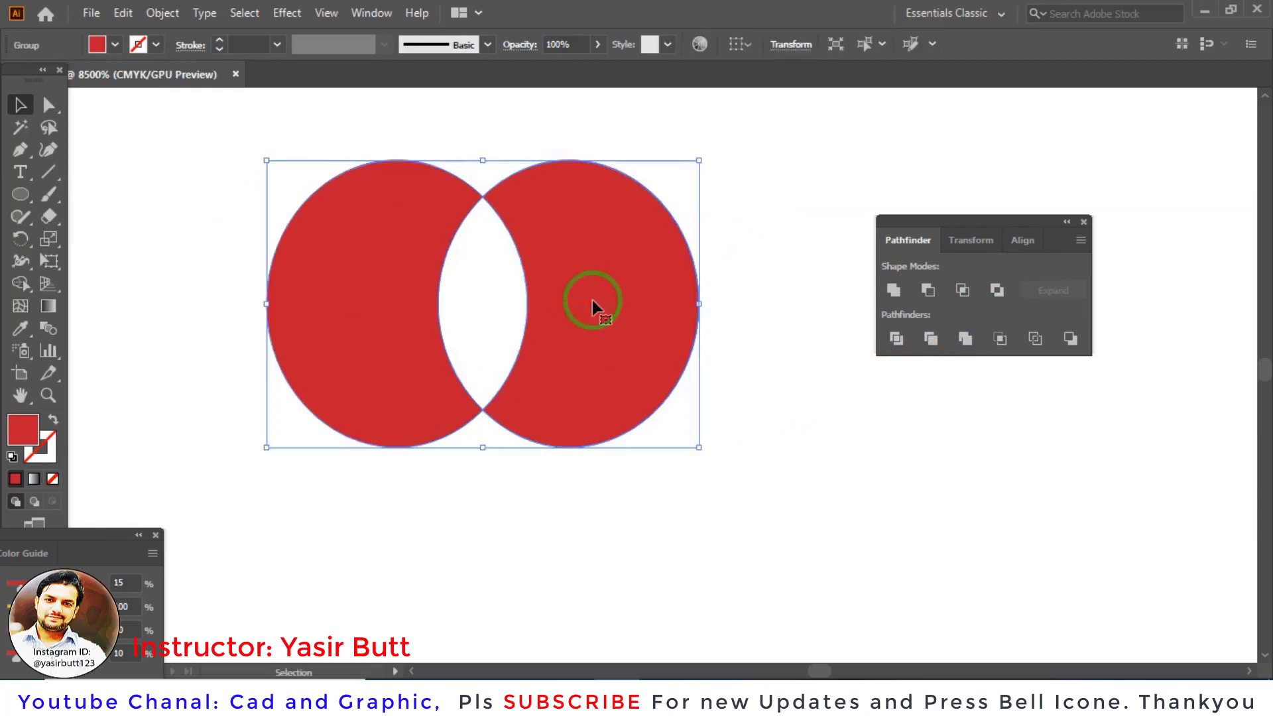
left_click_drag(565, 361, 524, 368)
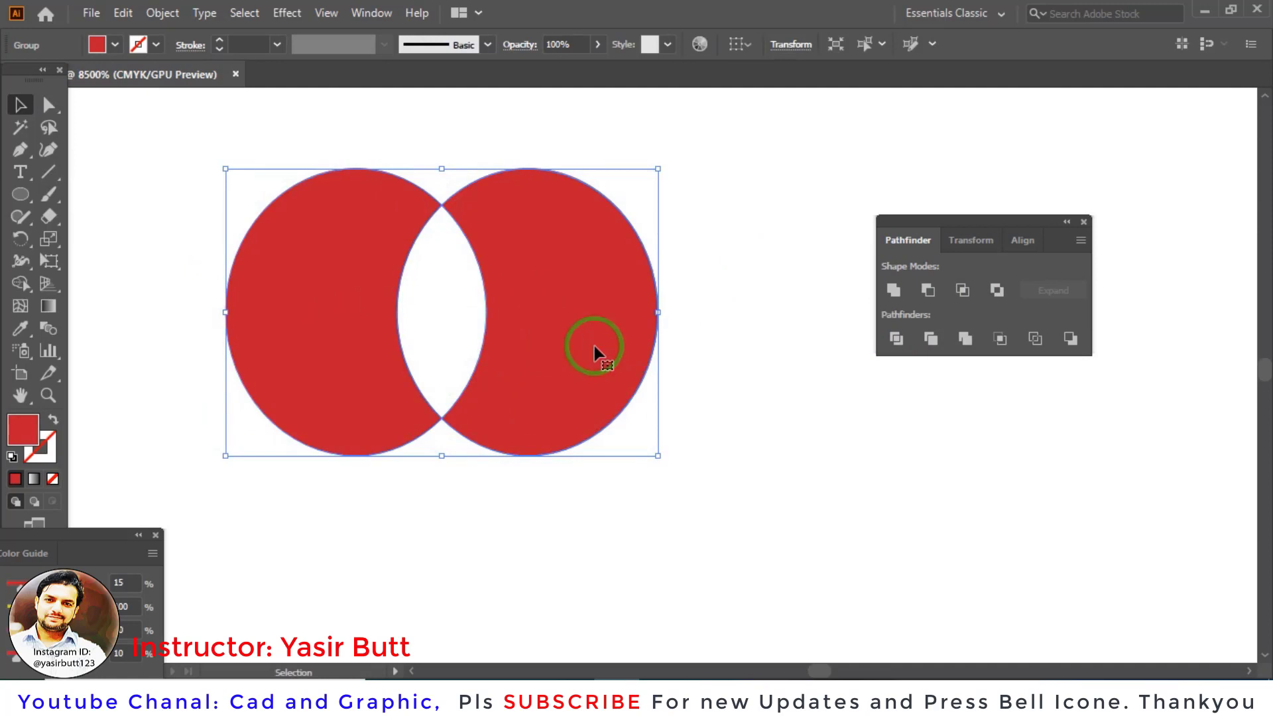
left_click(955, 302)
Step: Undo the moves and Exclude, try Pathfinder Intersect, and undo it
key("ctrl+z")
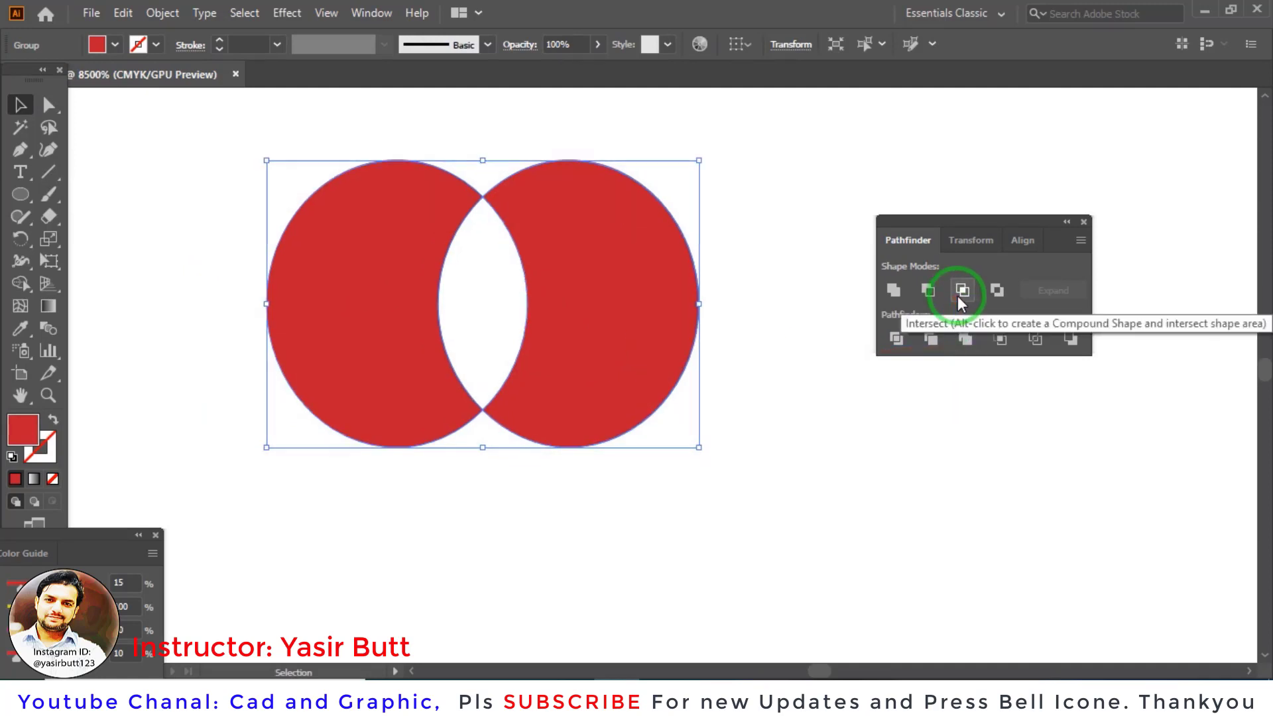
key("ctrl+z")
key("ctrl+z")
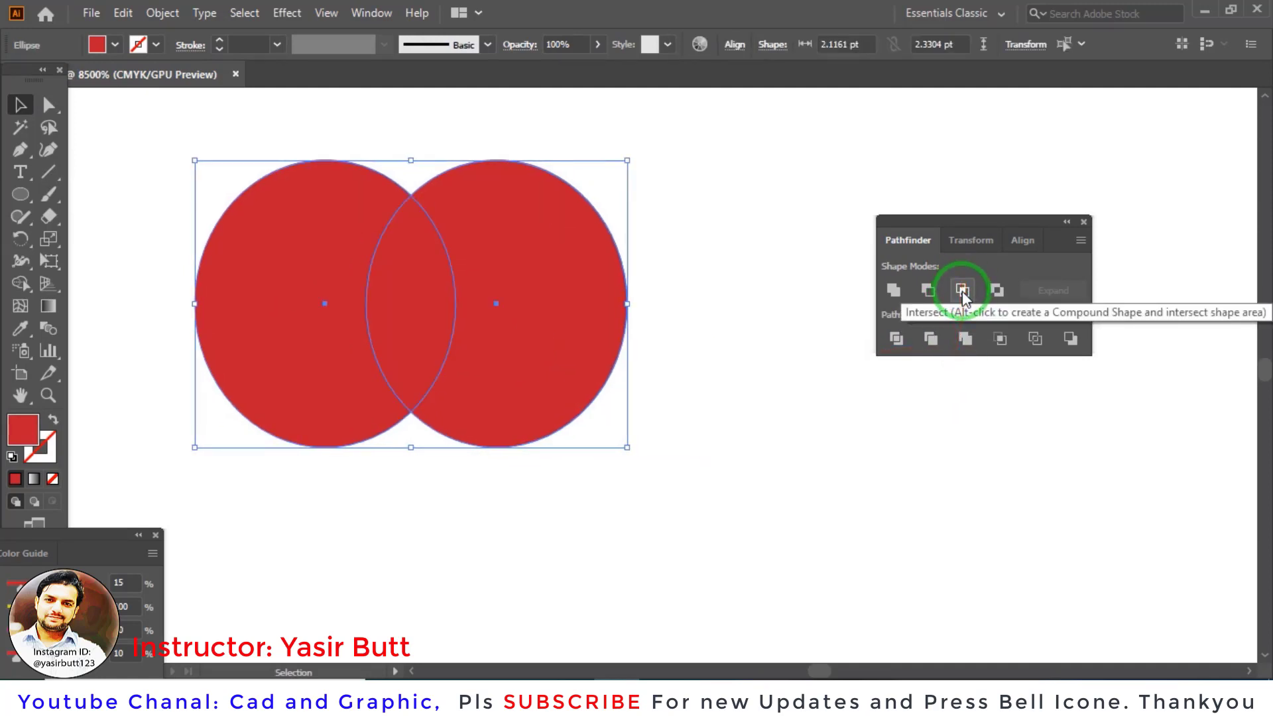
left_click(961, 292)
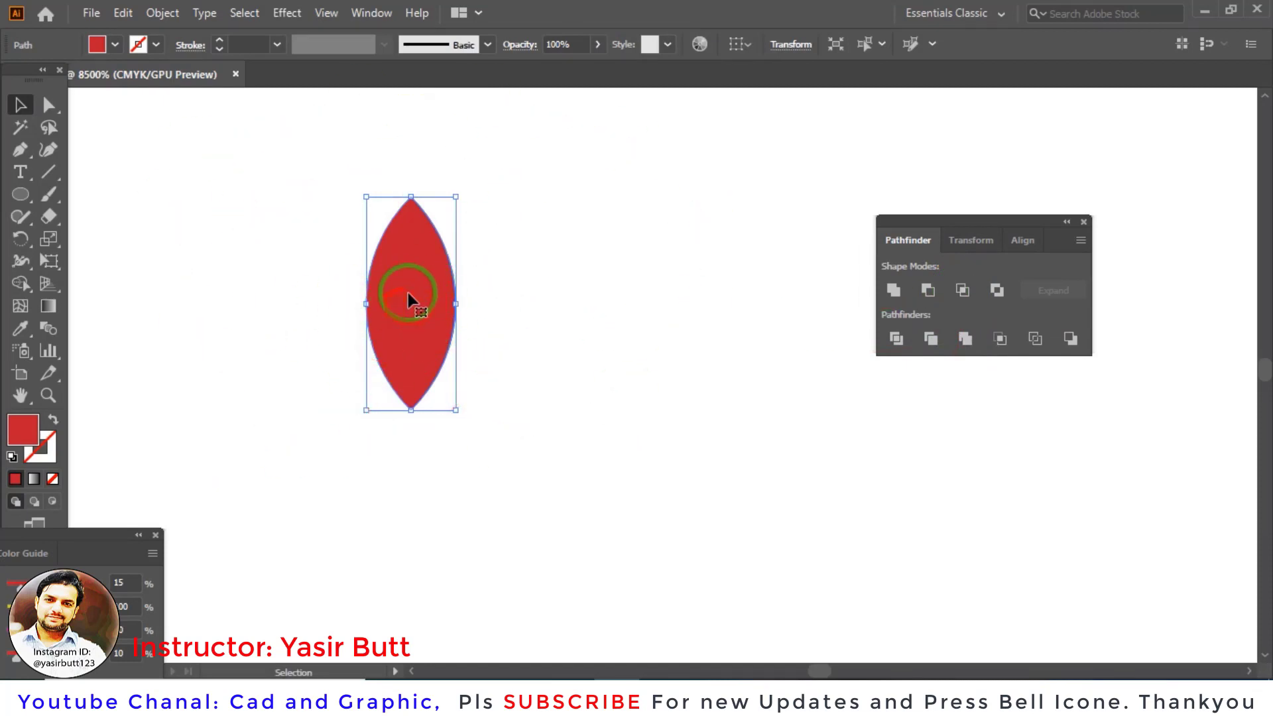
key("ctrl+z")
Step: Apply Exclude to both circles again, view the result, then undo it
left_click_drag(738, 196, 207, 393)
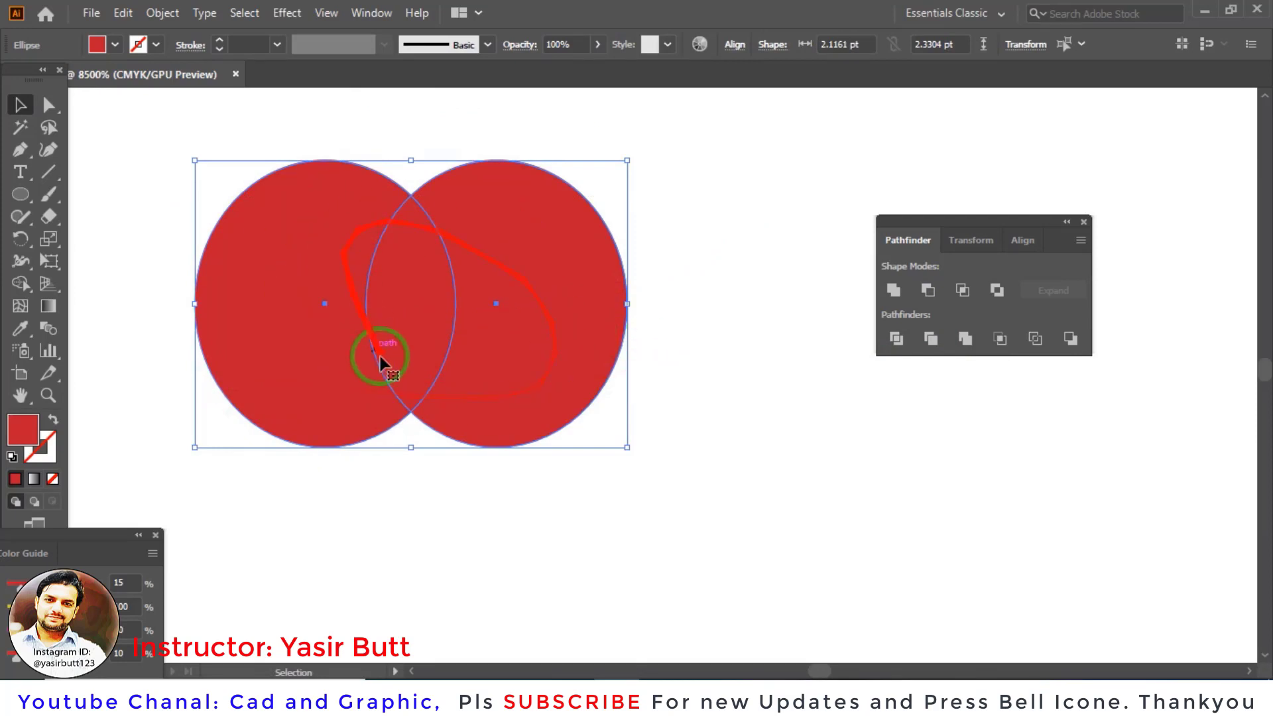
left_click(996, 290)
left_click(482, 479)
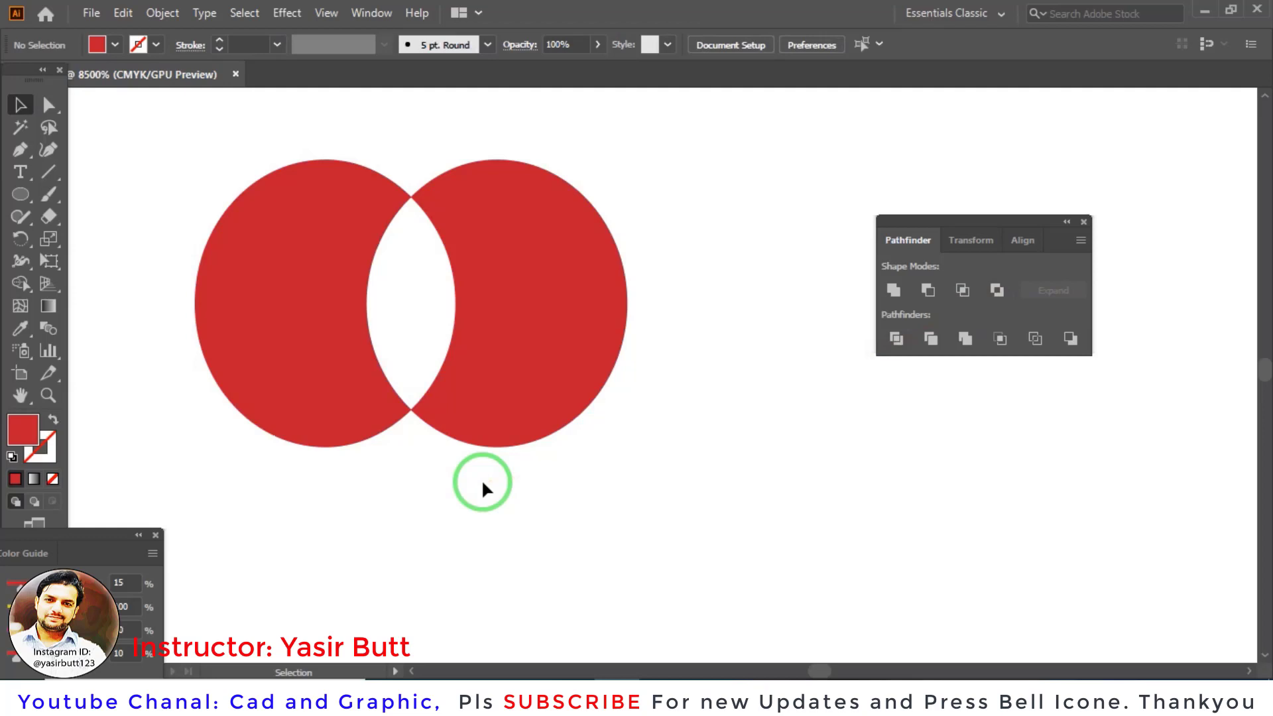
key("ctrl+z")
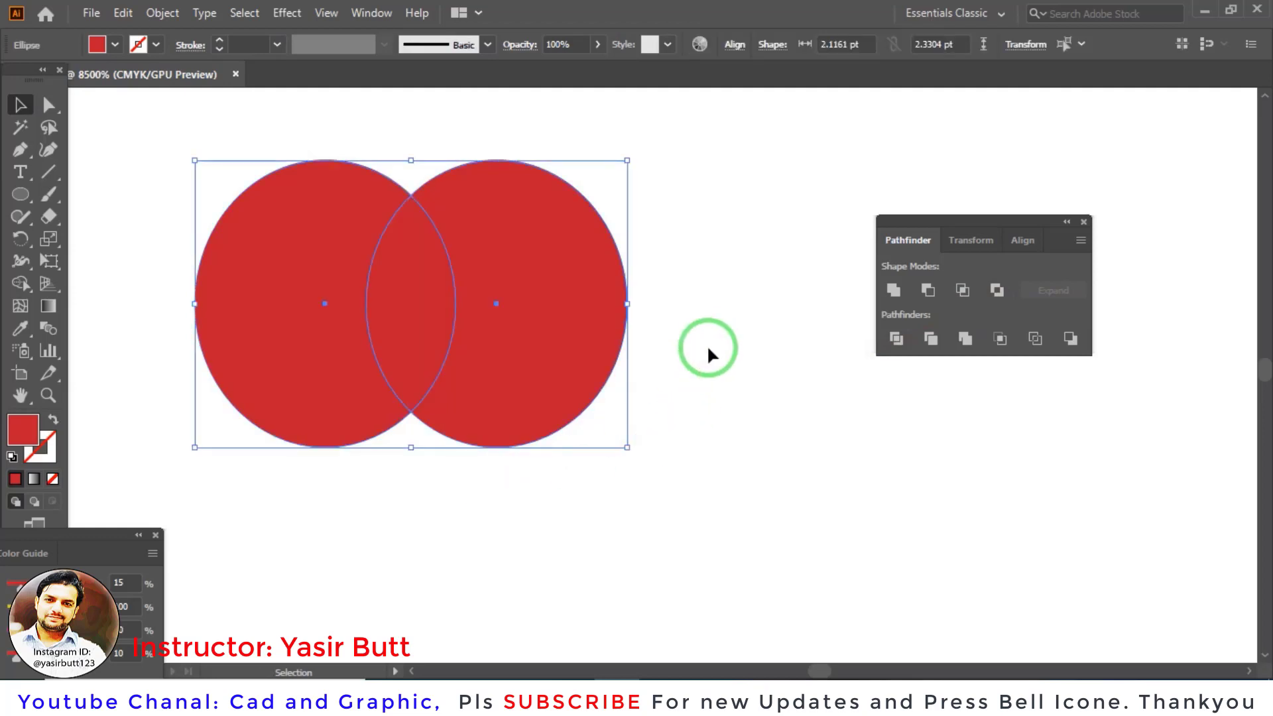
Step: Move the Pathfinder panel nearer the circles and check the taskbar's hidden icons
left_click_drag(1005, 225, 809, 179)
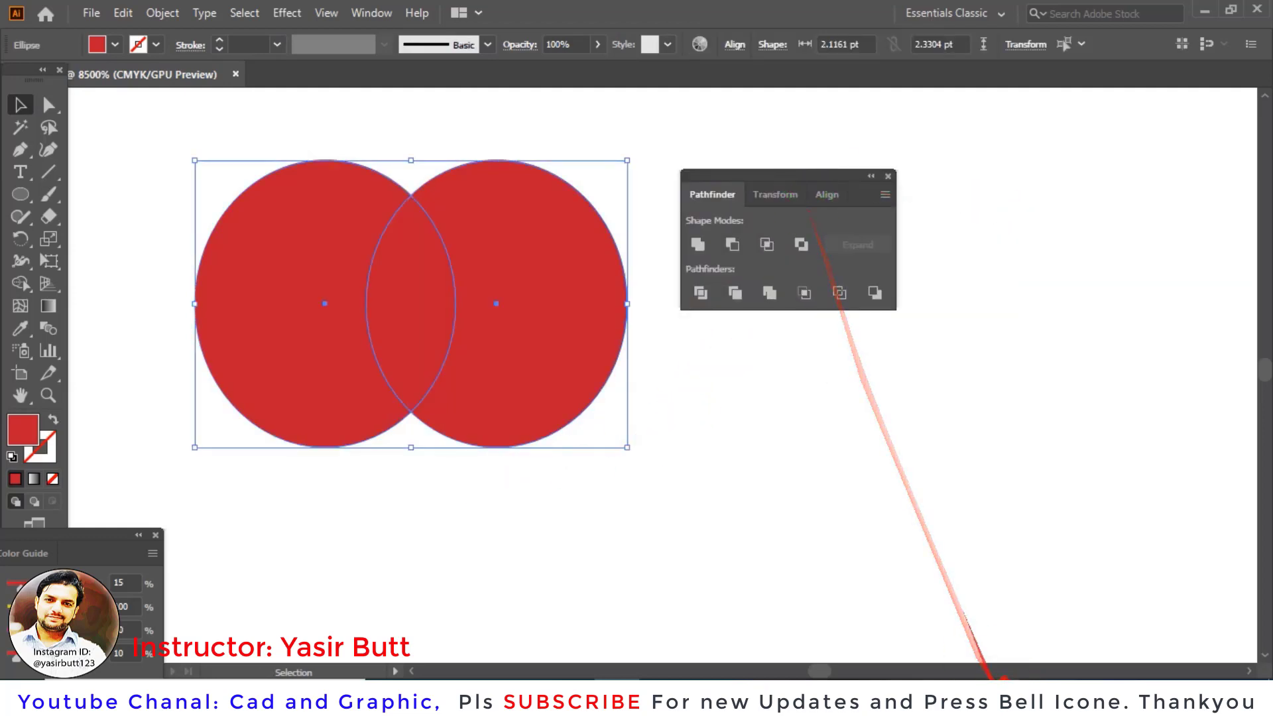
left_click(1007, 696)
left_click(1007, 626)
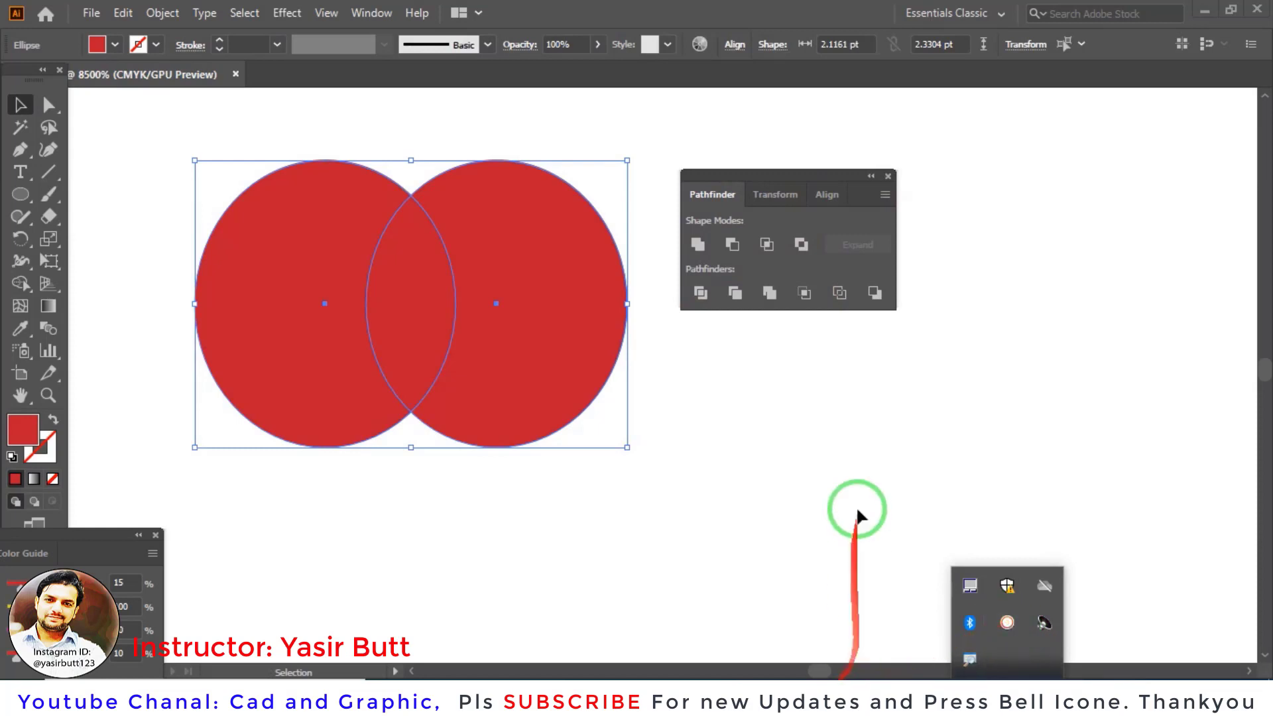
left_click(699, 295)
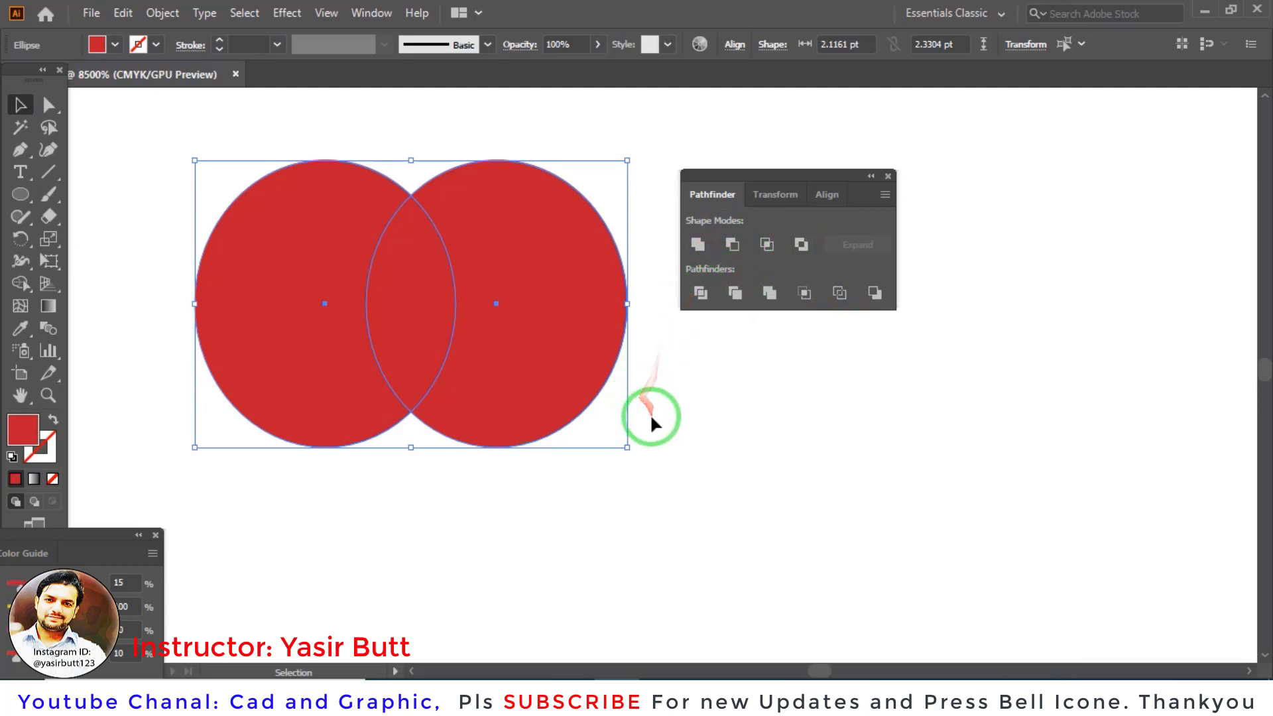
scroll(650, 413, "down", 1)
Step: Delete the two red circles and move the Pathfinder panel aside
key("Delete")
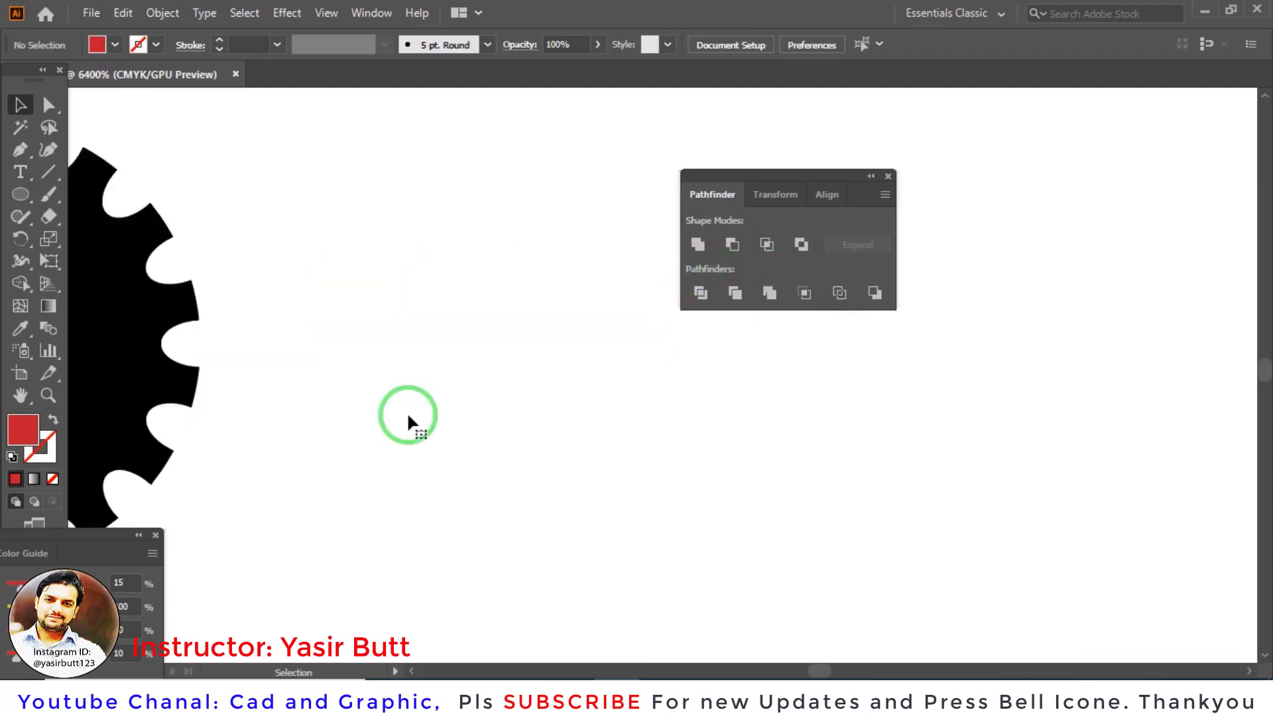
scroll(408, 408, "left", 2)
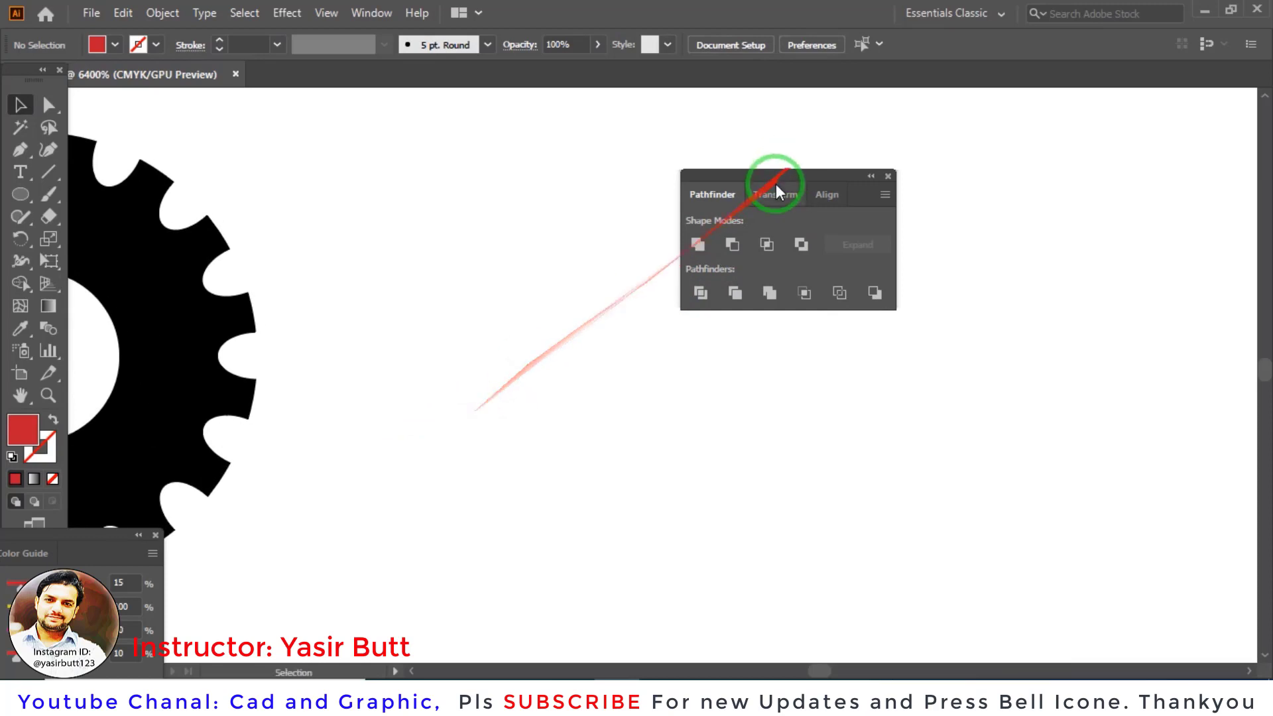
left_click_drag(798, 183, 1059, 139)
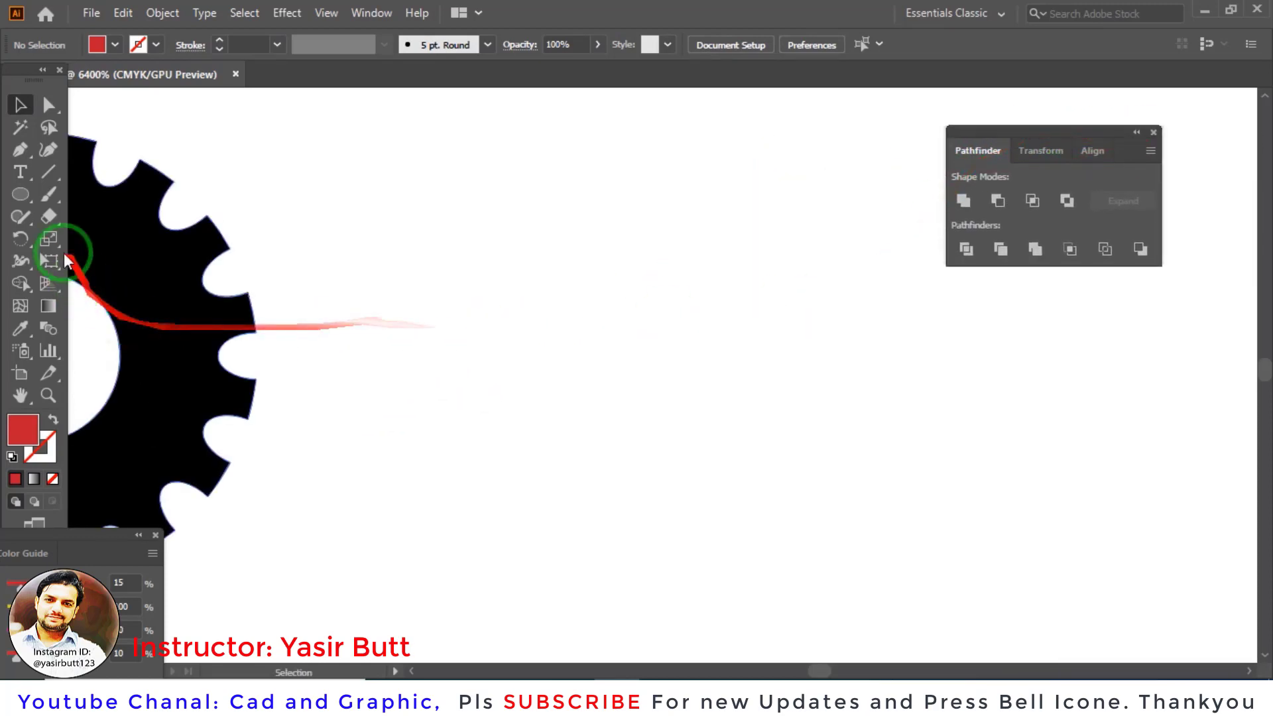
Step: Draw a large red star with the Star tool, cancelling an accidental second star
left_click(20, 197)
left_click_drag(20, 202, 94, 284)
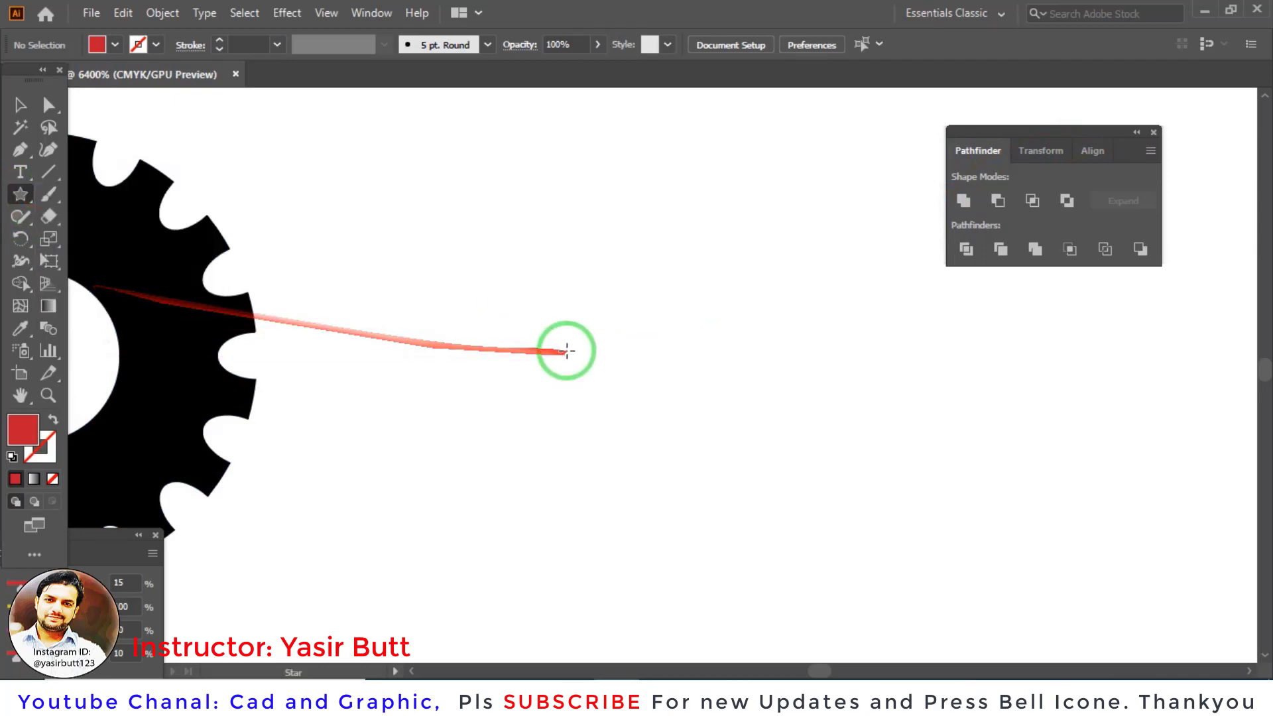
left_click_drag(596, 258, 700, 391)
scroll(648, 285, "up", 2)
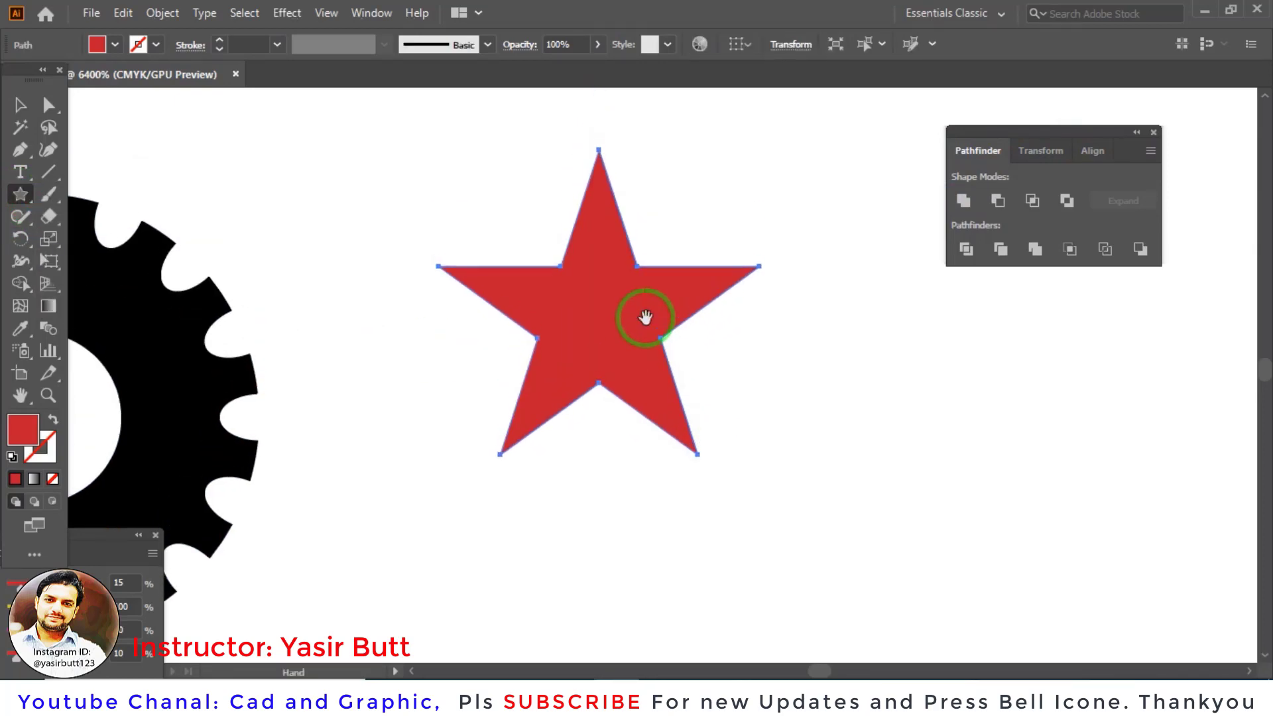
left_click_drag(630, 323, 522, 363)
key("ctrl+z")
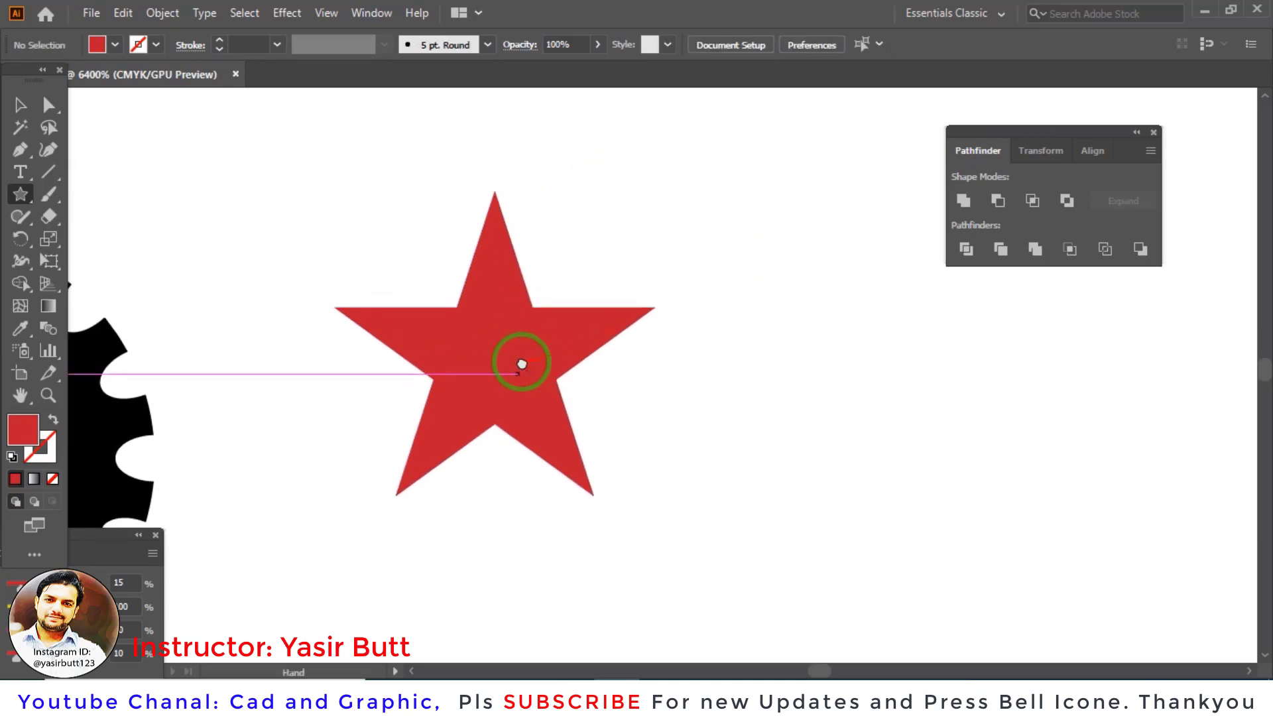
left_click(600, 232)
key("Escape")
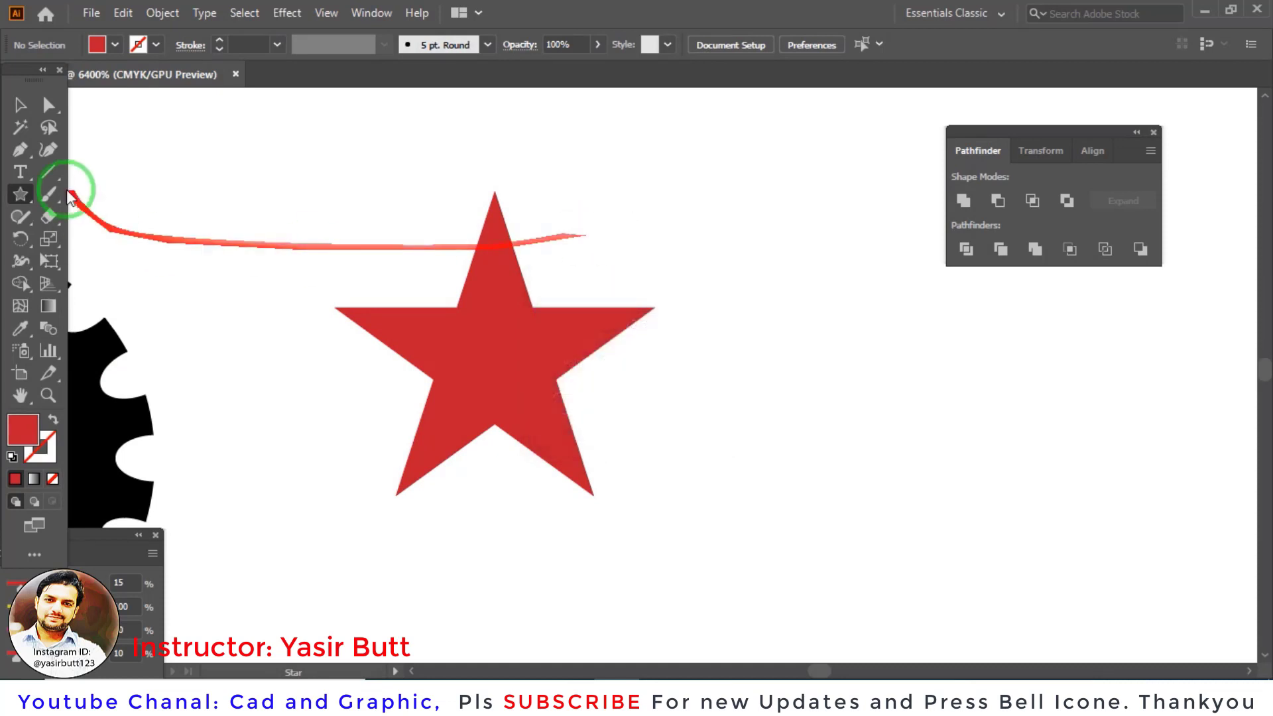
Step: Draw a Line Segment across the star's top point, undoing a second line
left_click(47, 173)
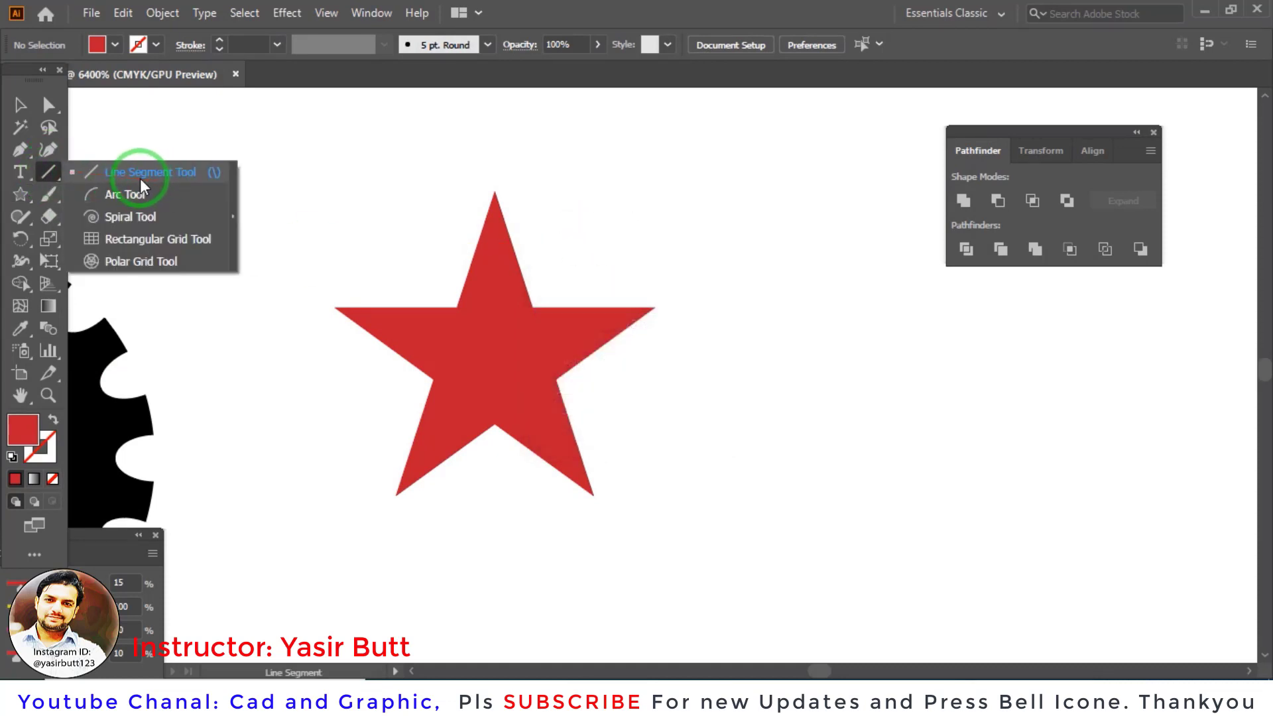
left_click(139, 177)
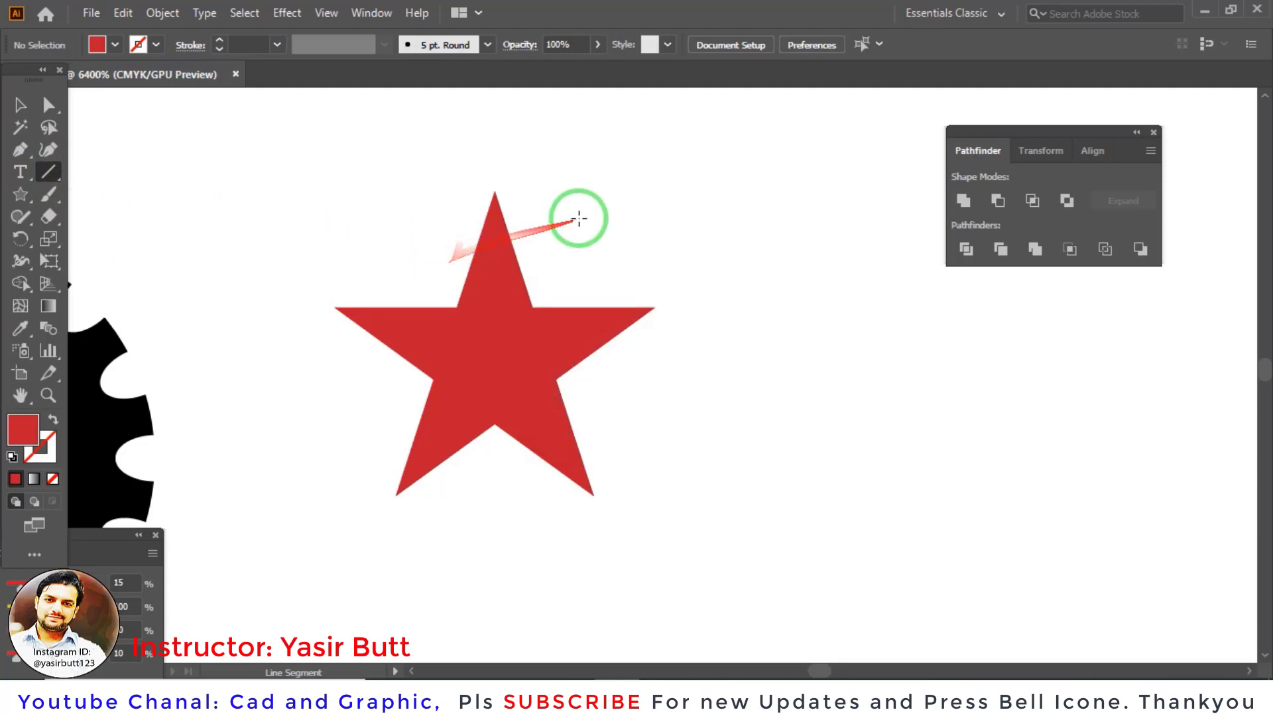
mouse_move(579, 219)
left_mouse_down()
mouse_move(583, 203)
mouse_move(439, 258)
left_mouse_up()
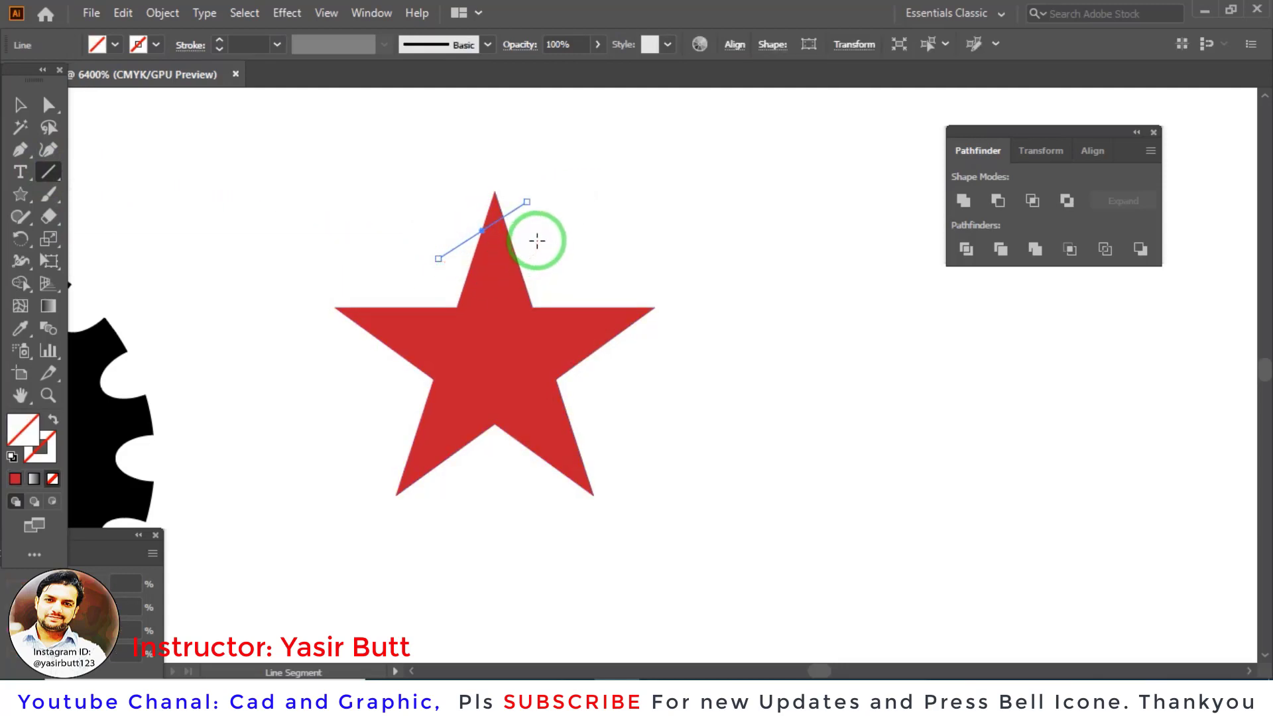
left_click_drag(546, 269, 633, 389)
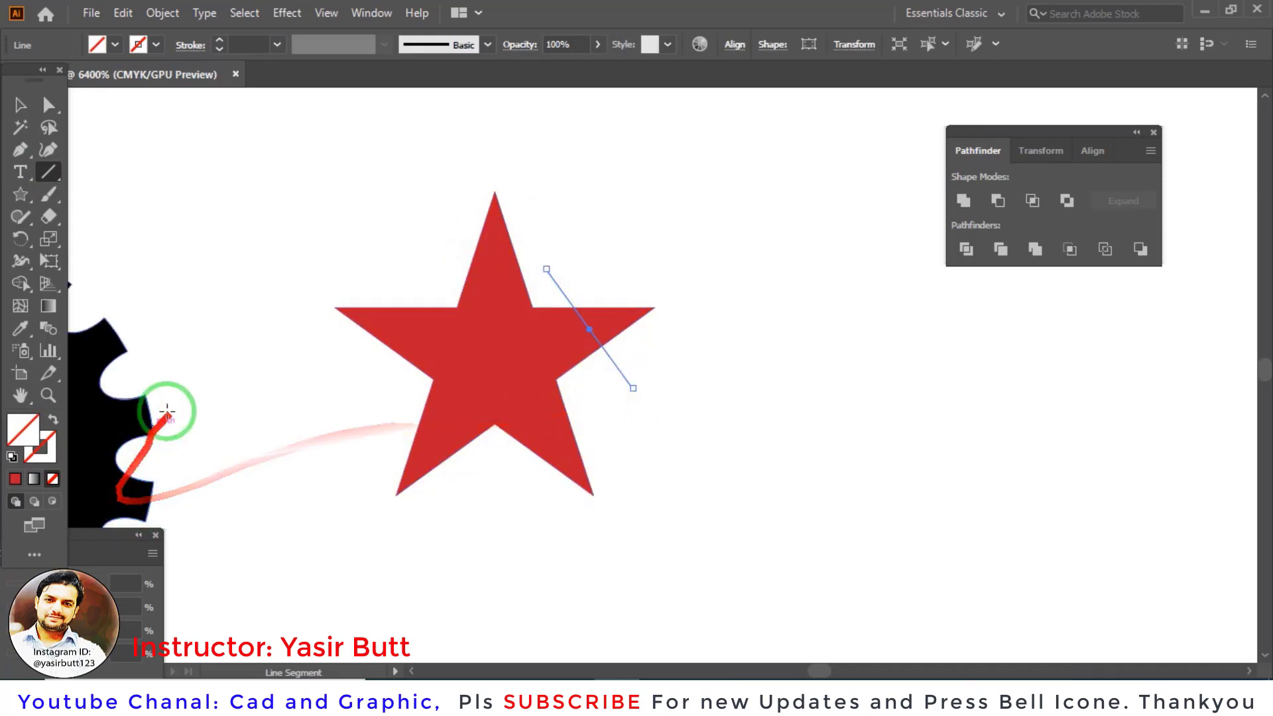
key("ctrl+z")
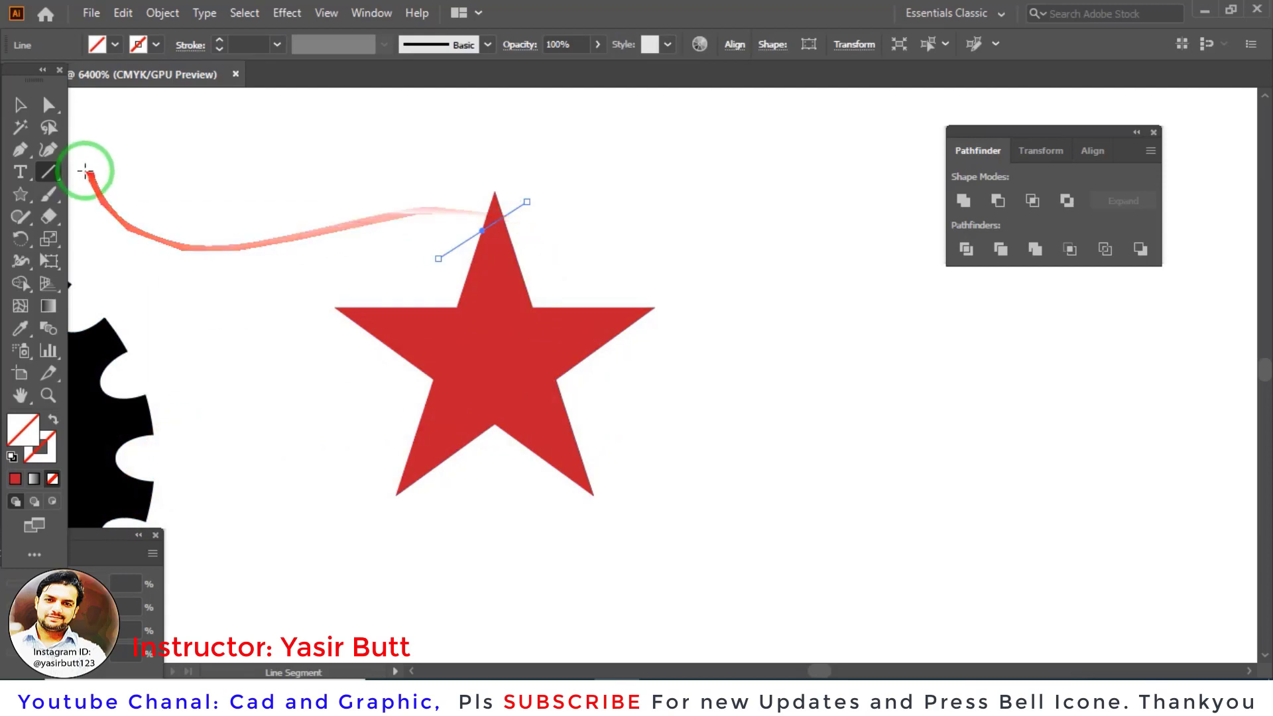
left_click(20, 104)
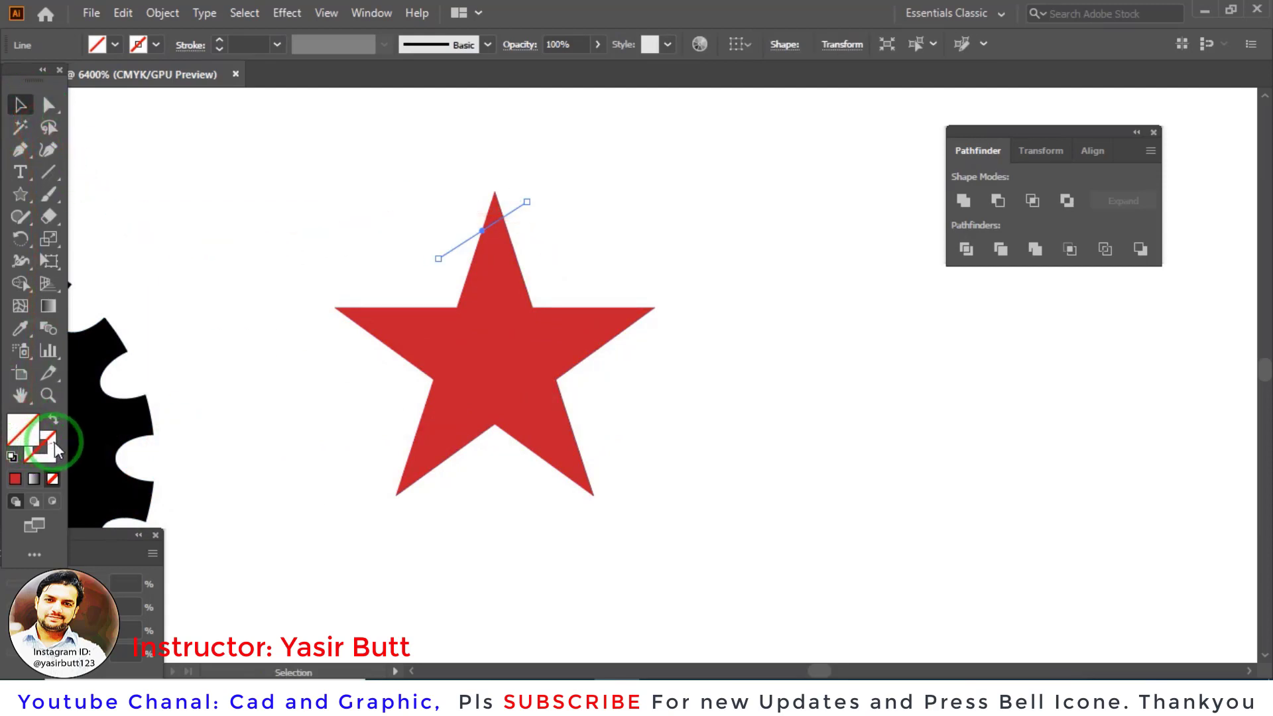
Step: Reset default colours and set a 0.05 pt stroke weight with no fill
left_click(12, 456)
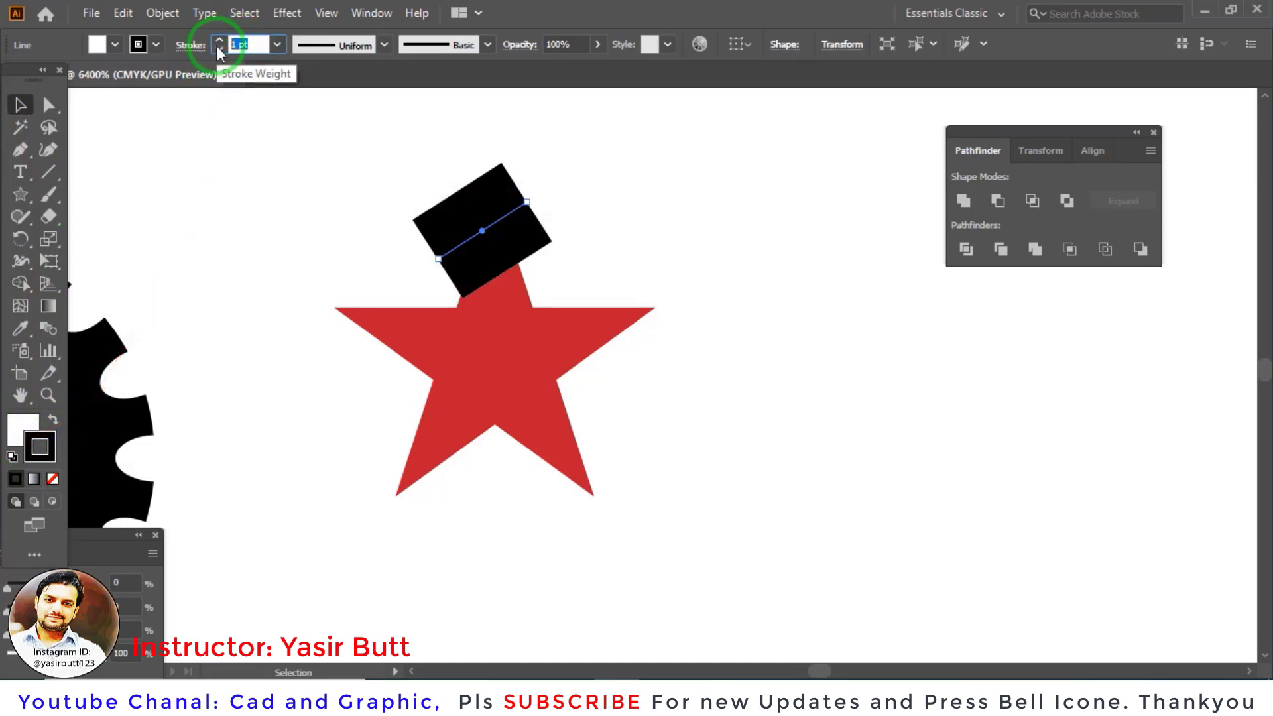
type("0.05")
key("Return")
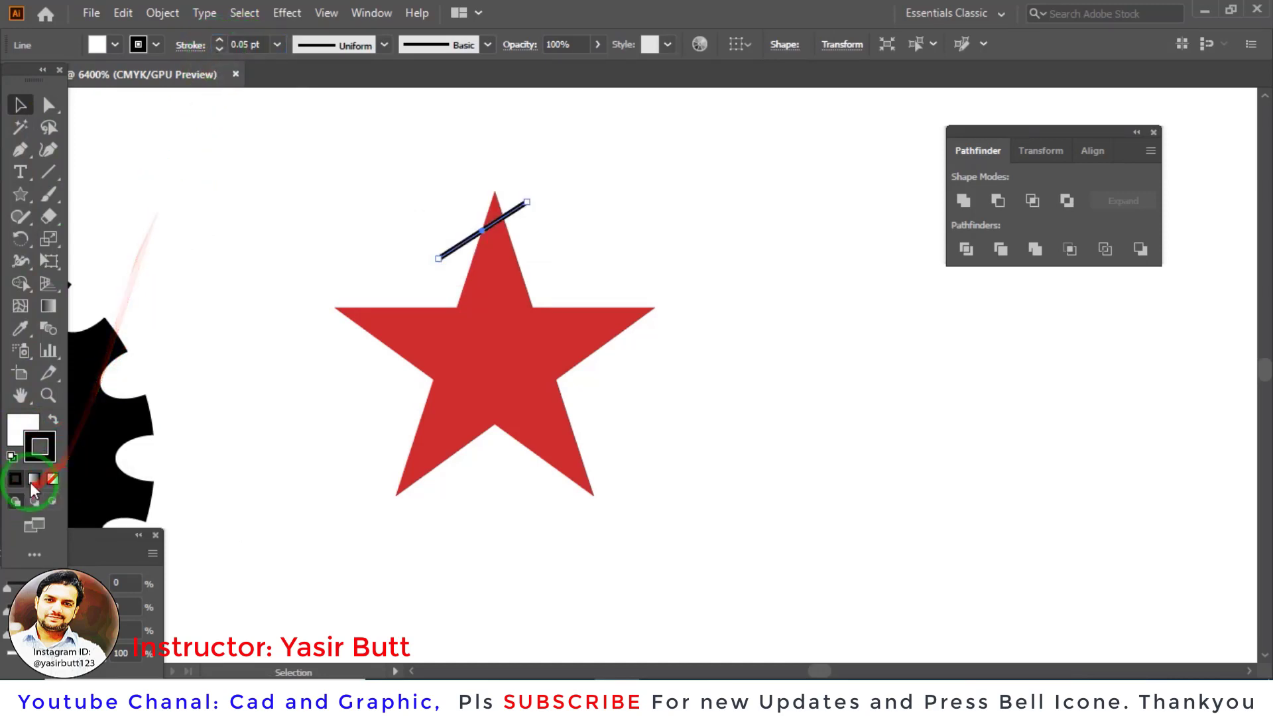
left_click(24, 429)
left_click(53, 479)
left_click(52, 447)
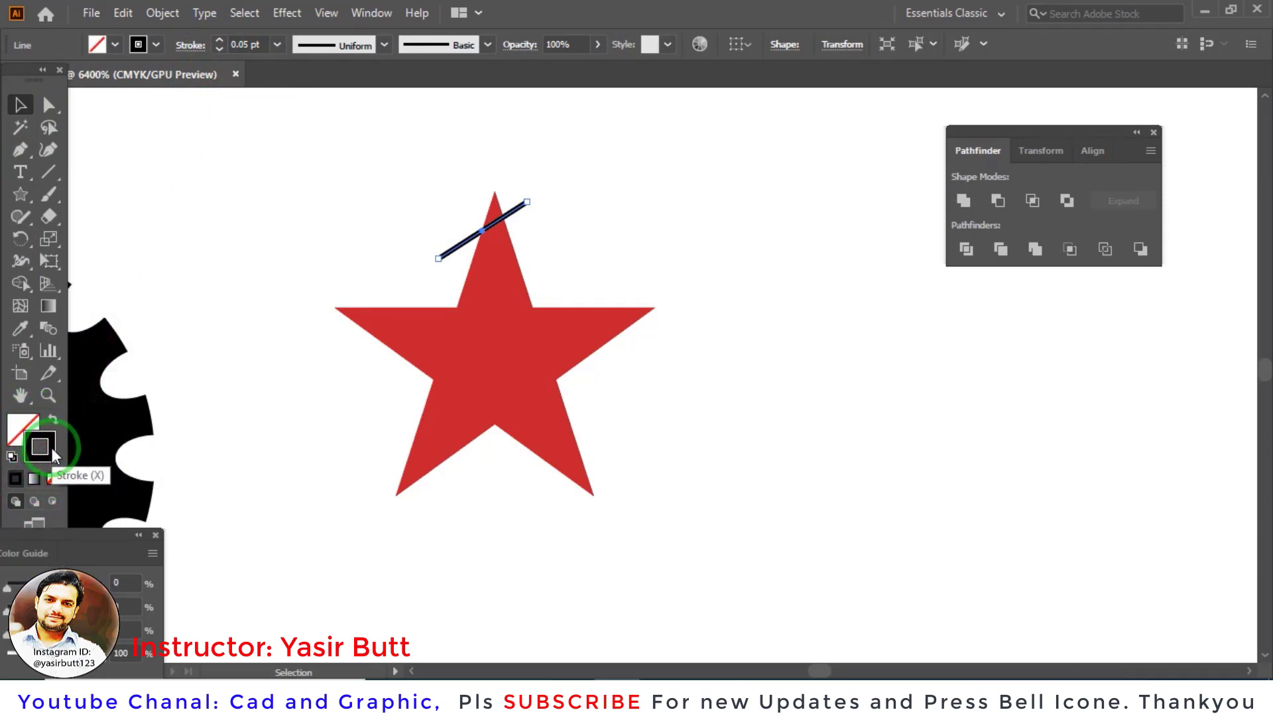
Step: Draw three more lines across the star's right, left and lower-left arms
left_click(49, 172)
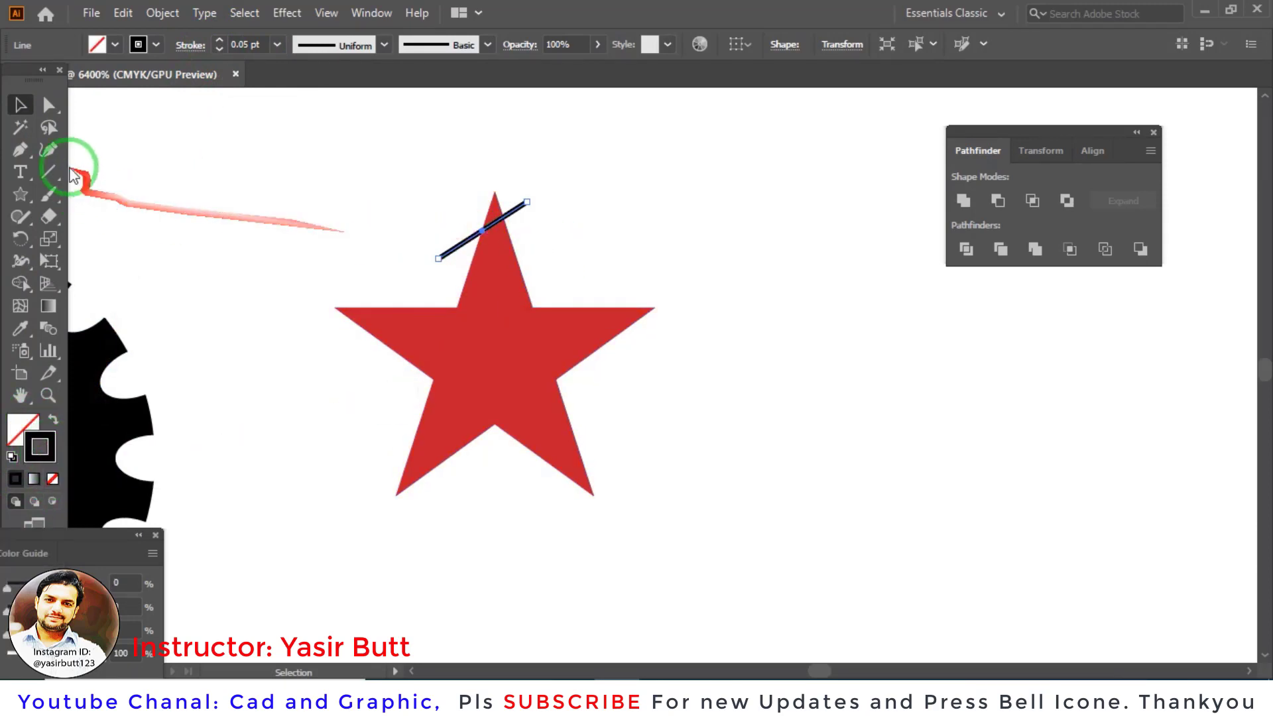
left_click_drag(561, 281, 634, 402)
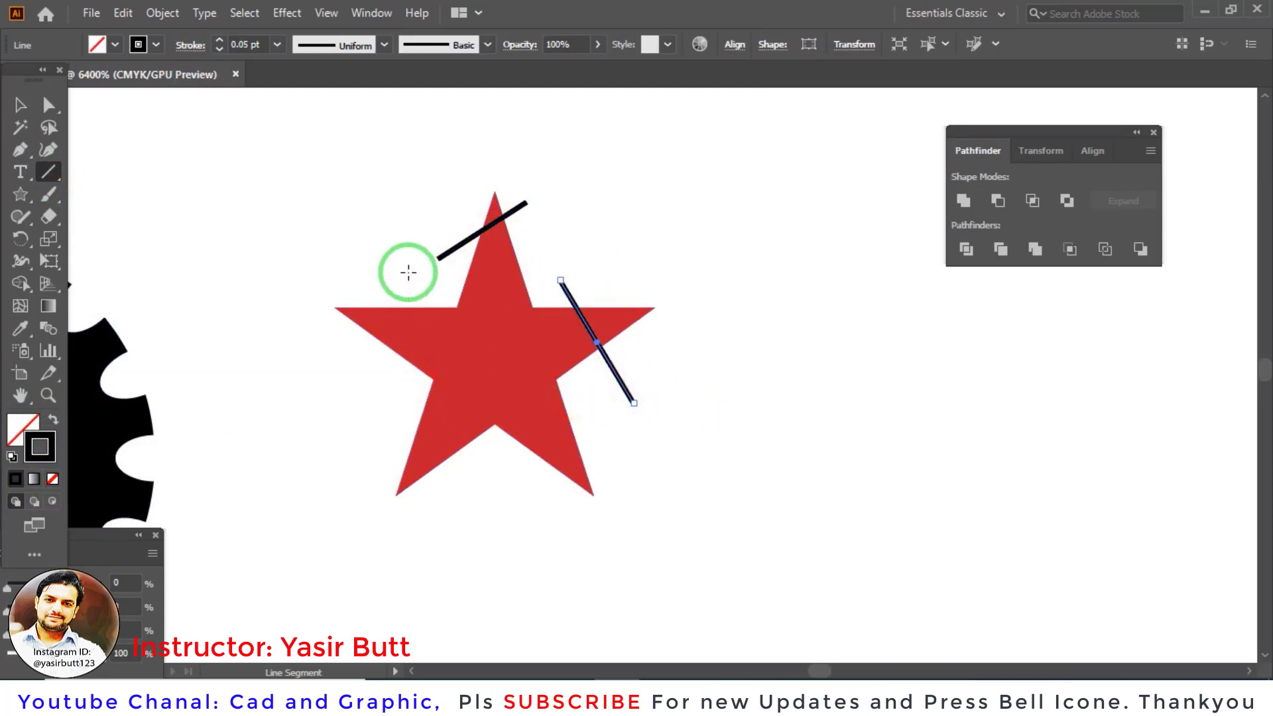
mouse_move(405, 263)
left_mouse_down()
mouse_move(370, 412)
mouse_move(495, 517)
left_mouse_up()
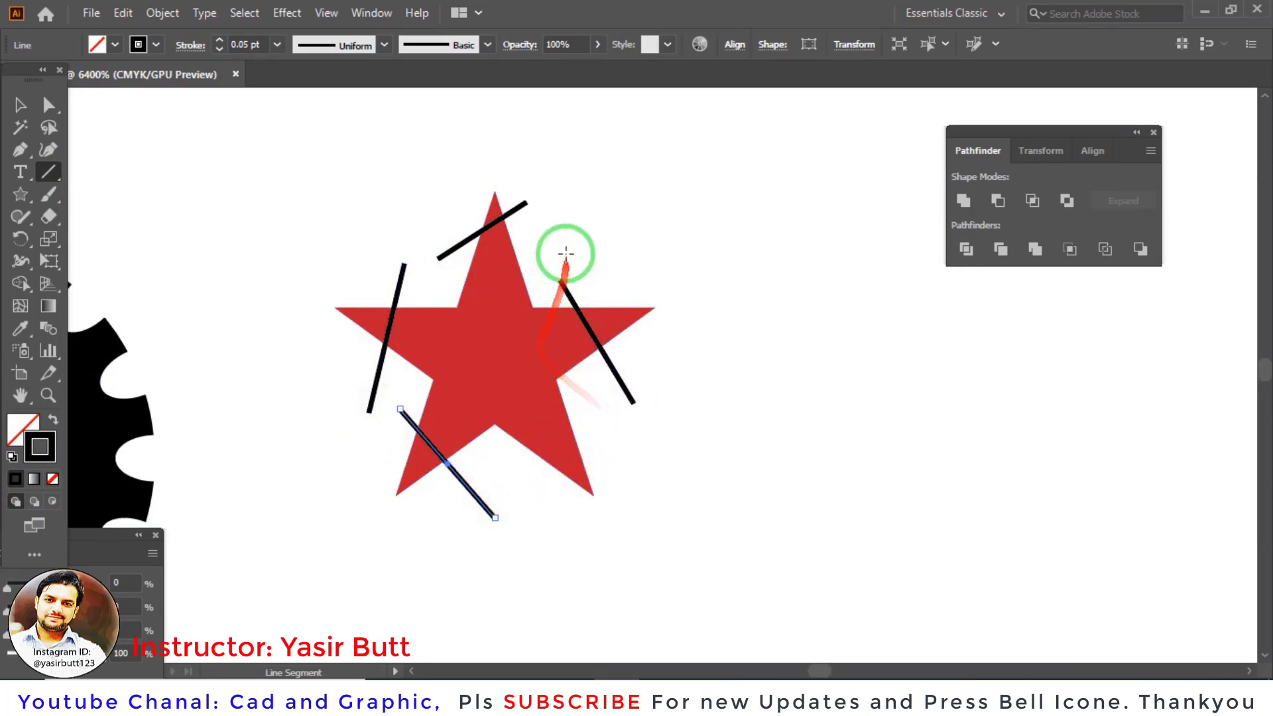
mouse_move(561, 245)
left_mouse_down()
mouse_move(530, 317)
mouse_move(507, 487)
left_mouse_up()
left_click(19, 104)
left_click(625, 256)
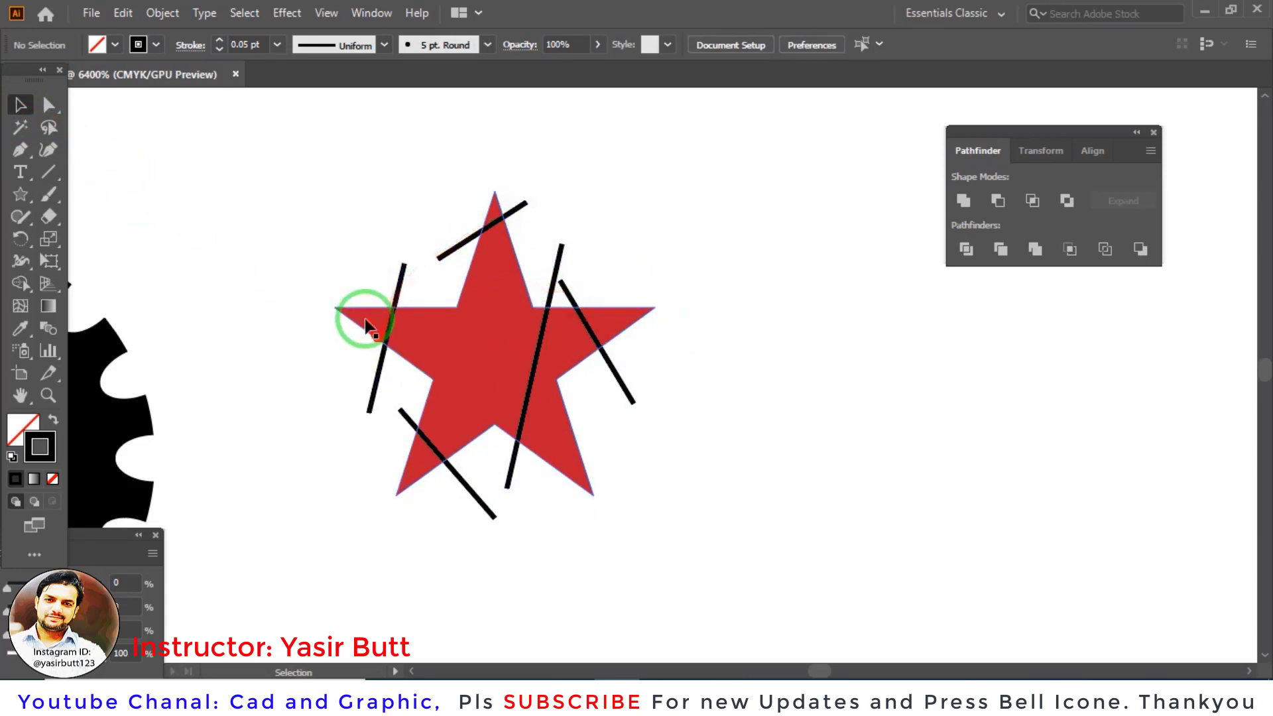
Step: Apply Pathfinder Divide to the star and lines, then ungroup the resulting pieces
left_click_drag(758, 151, 332, 564)
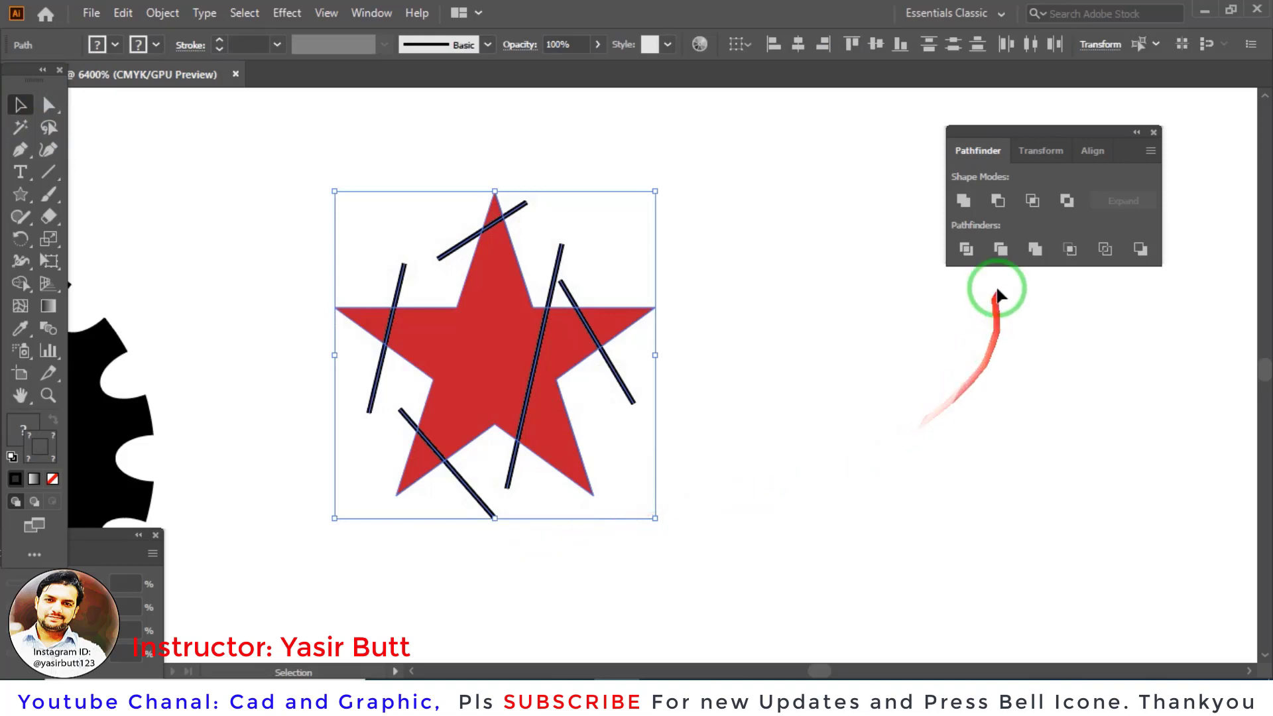
left_click(972, 257)
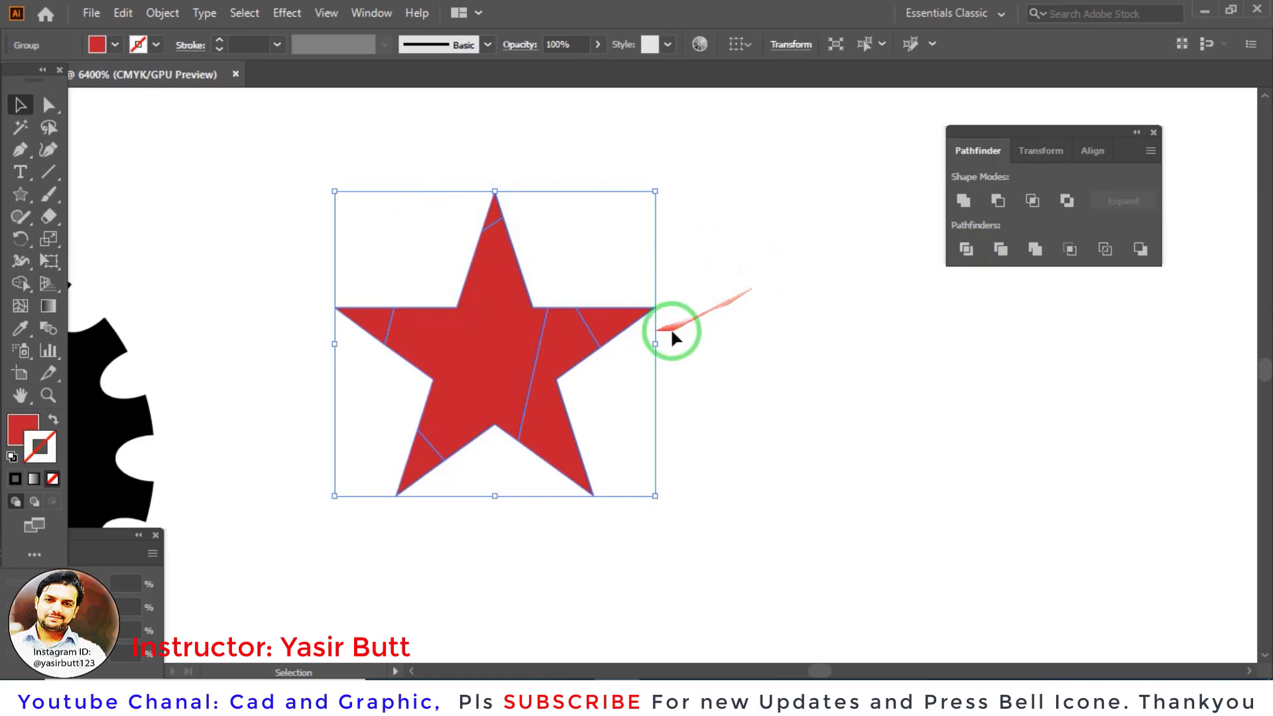
left_click_drag(518, 337, 519, 346)
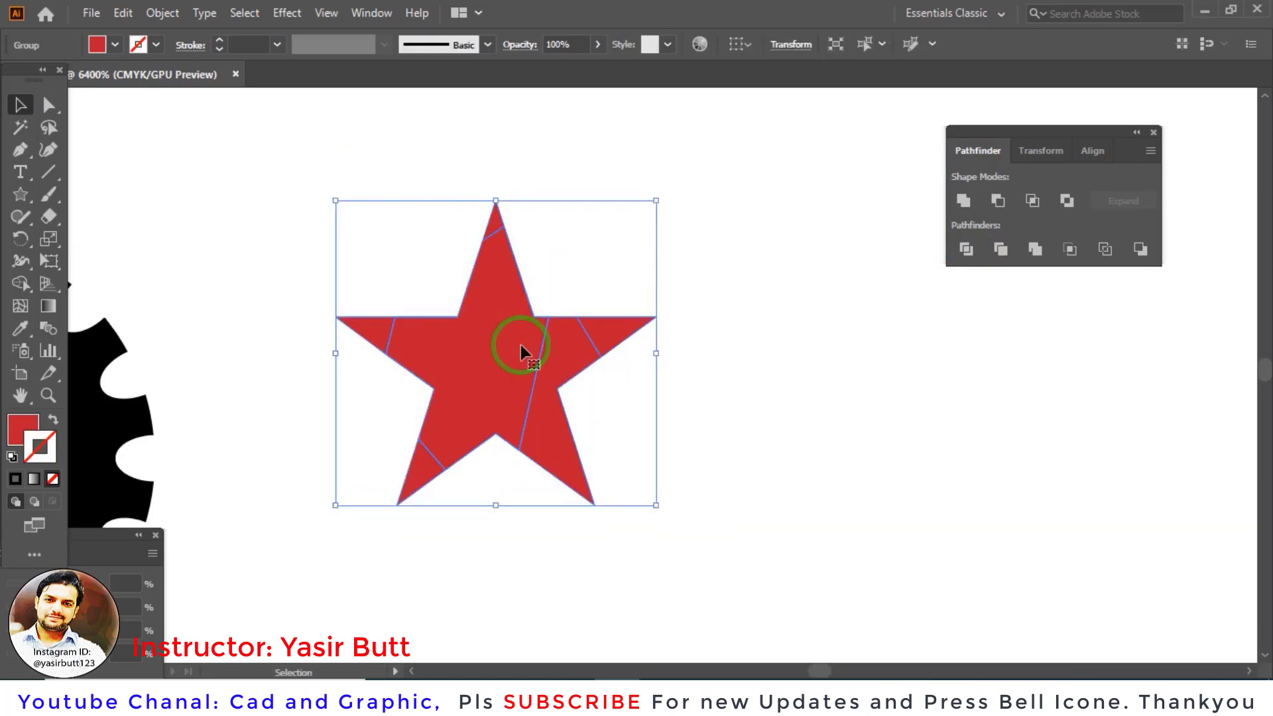
right_click(515, 324)
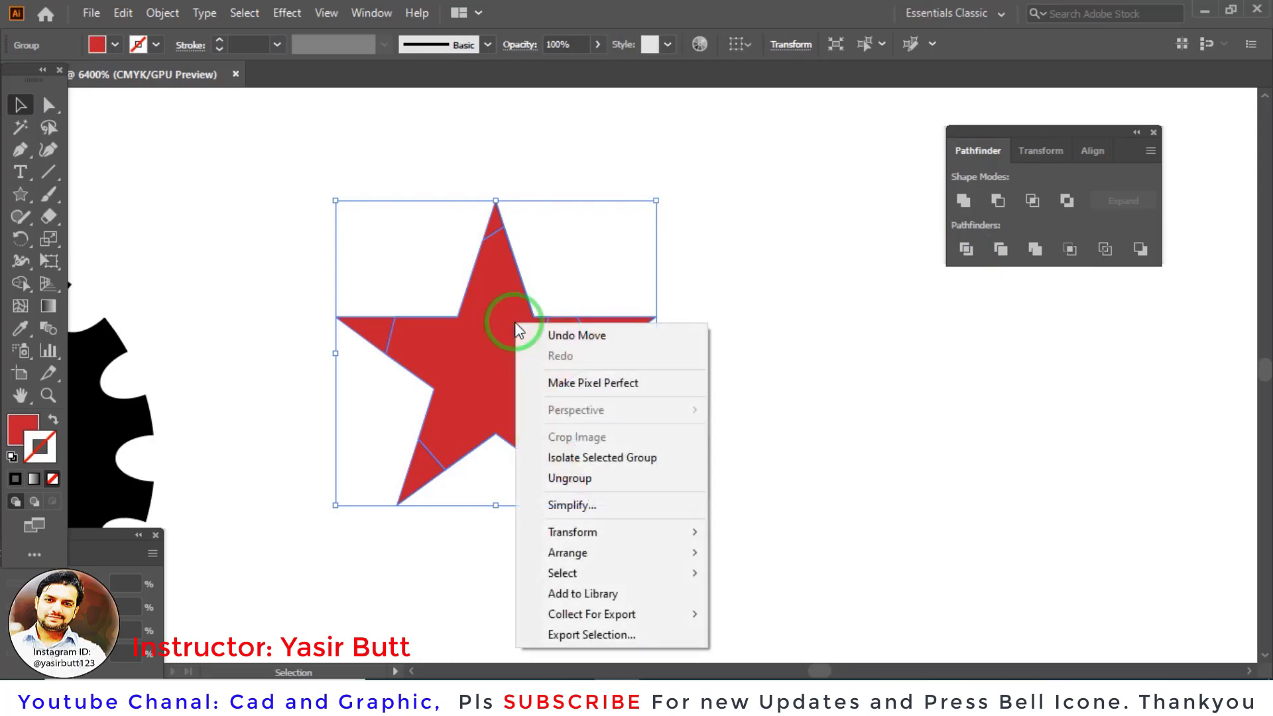
left_click(574, 478)
Step: Fill the star's tip triangle blue and its right-arm triangle orange
left_click(713, 338)
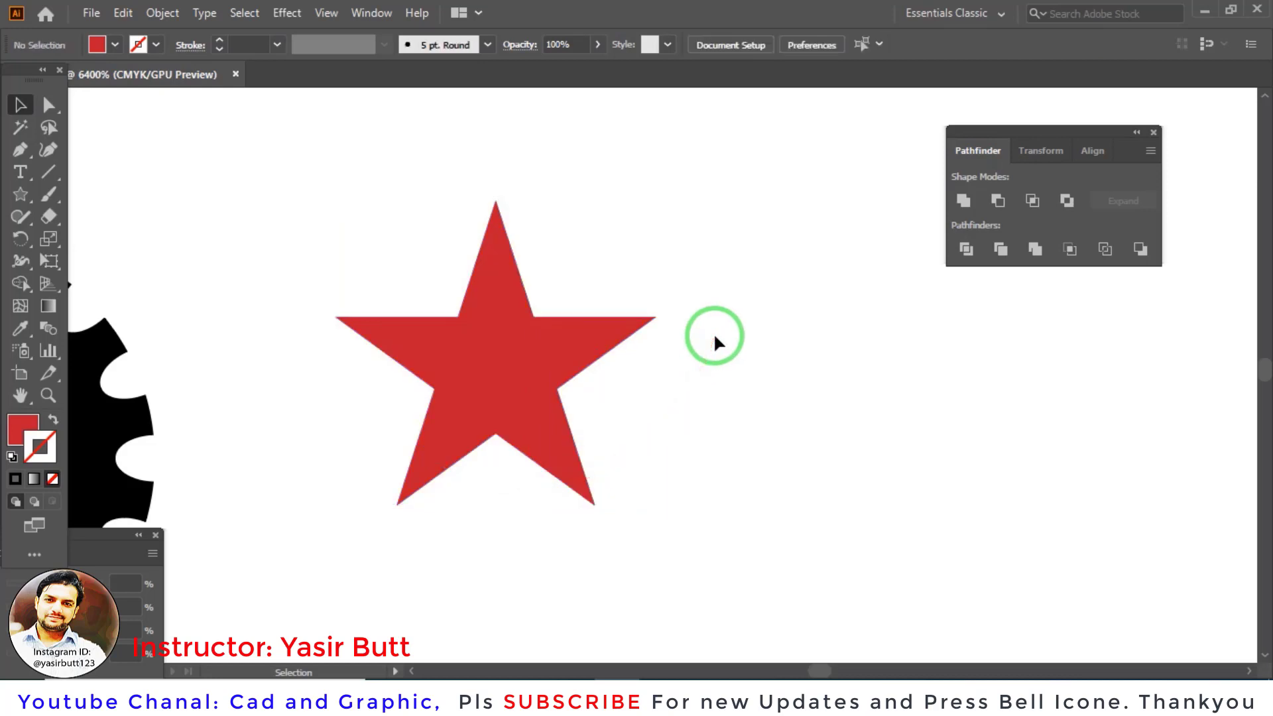
left_click(494, 214)
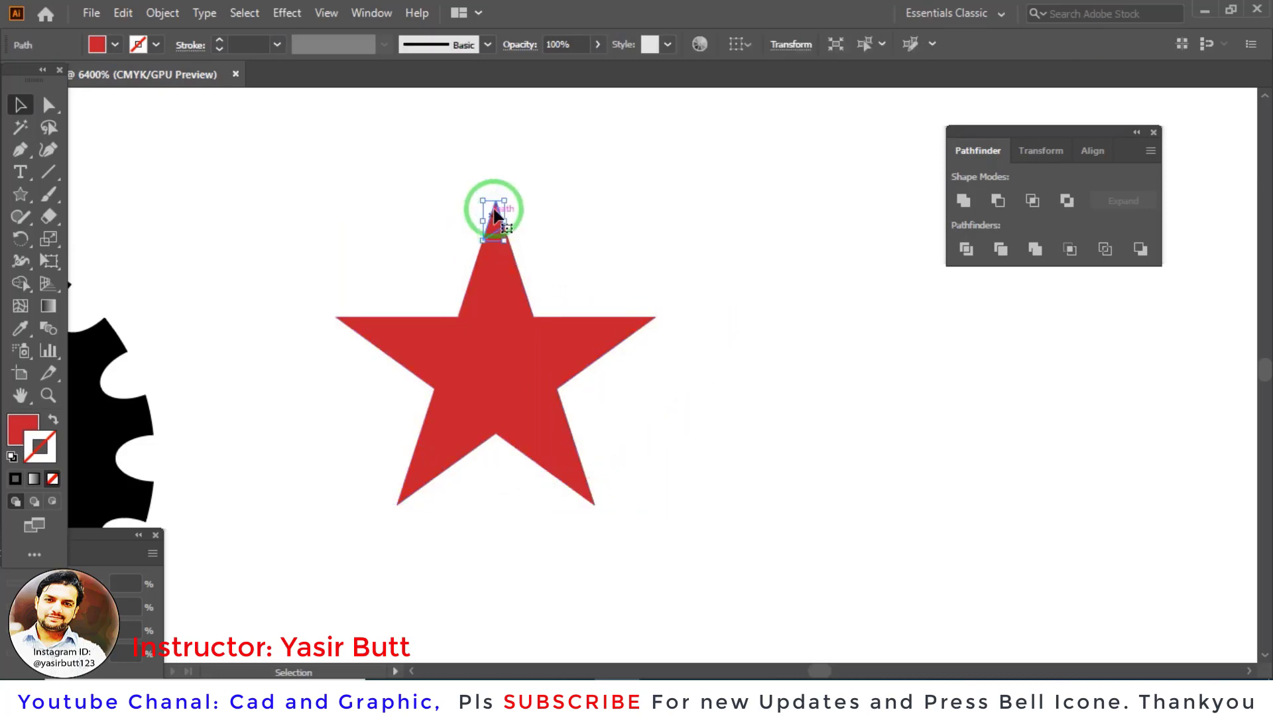
left_click(114, 44)
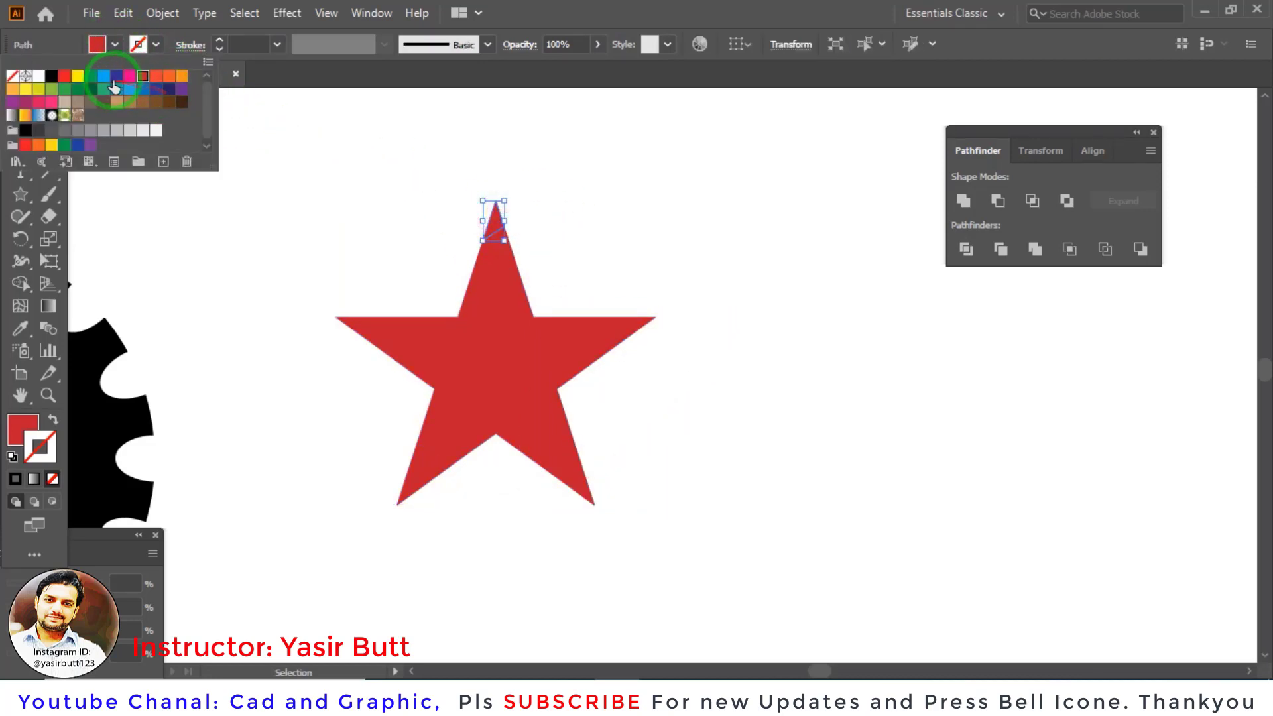
left_click(486, 295)
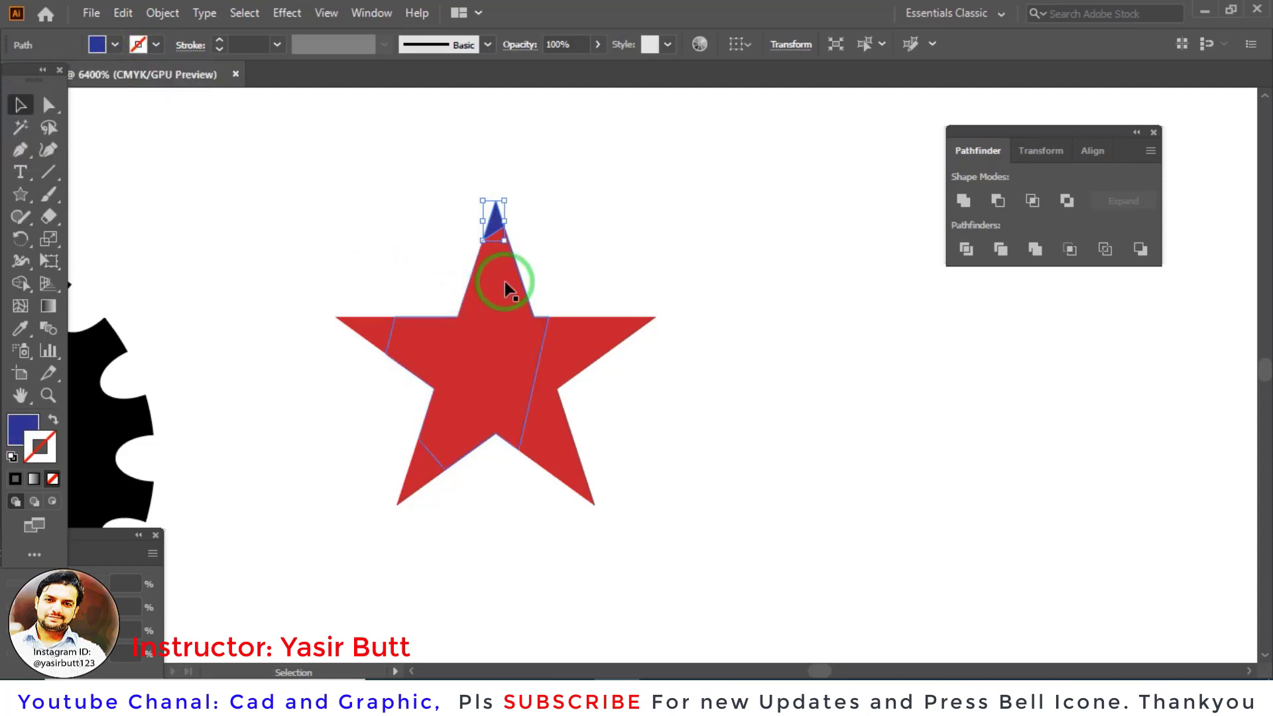
left_click(710, 321)
left_click(630, 324)
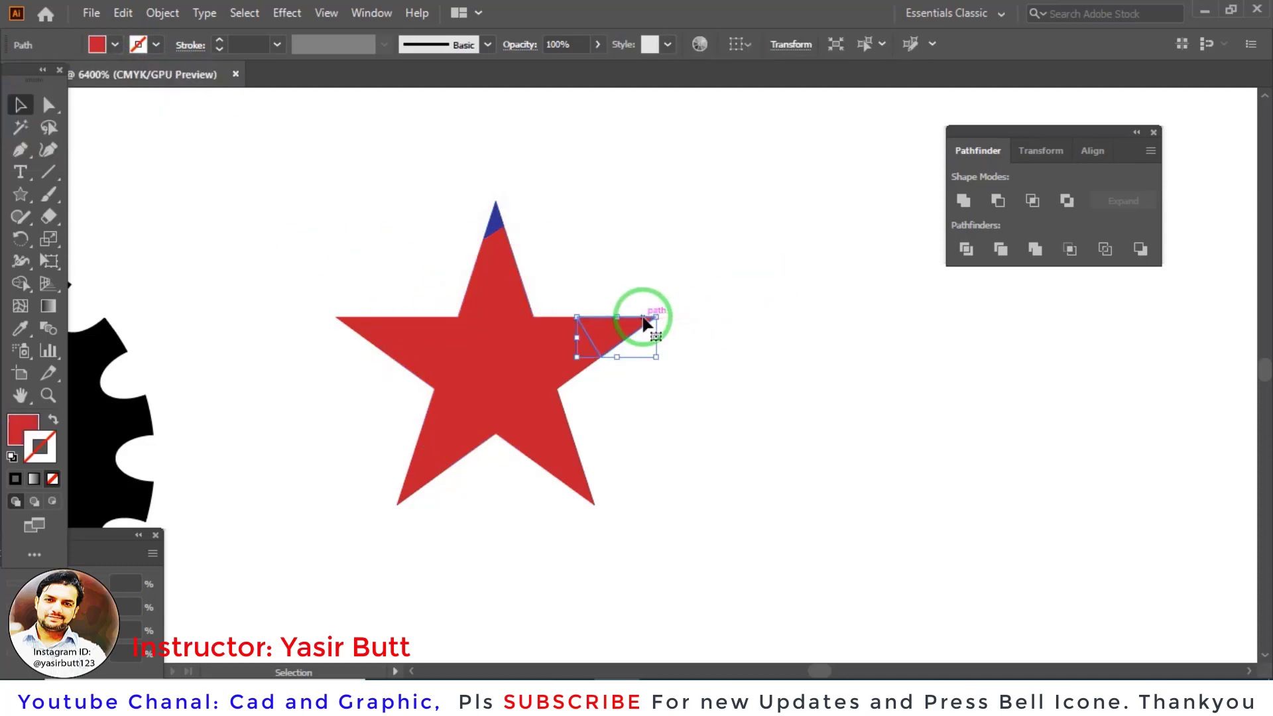
left_click(115, 45)
left_click(181, 75)
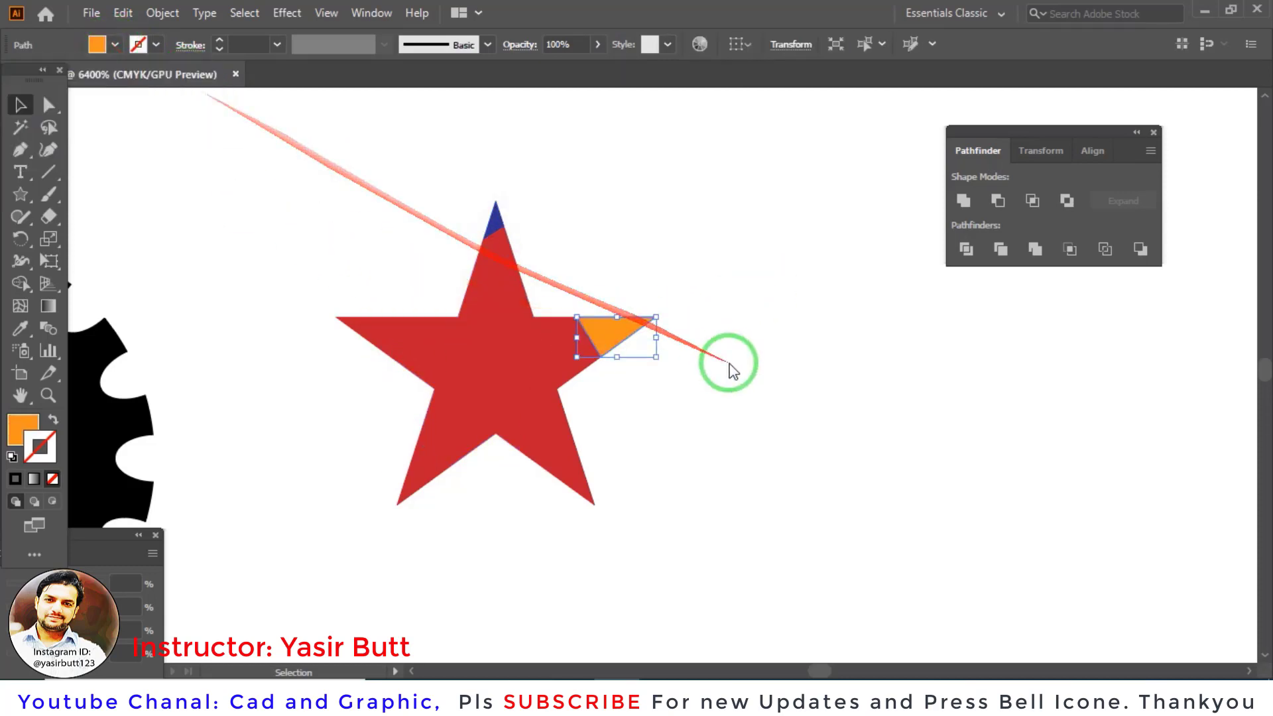
Step: Fill the right piece dark green, lower-left tip yellow, and left point green
left_click(575, 475)
left_click(115, 44)
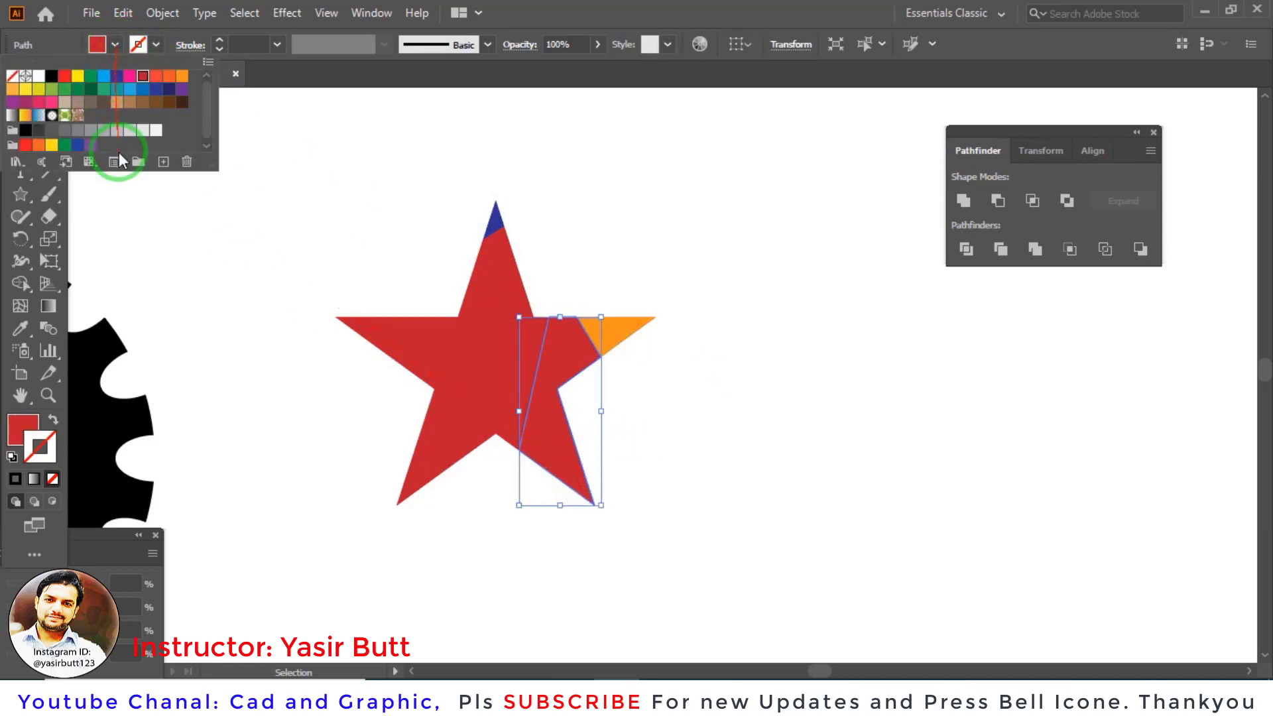
left_click(91, 84)
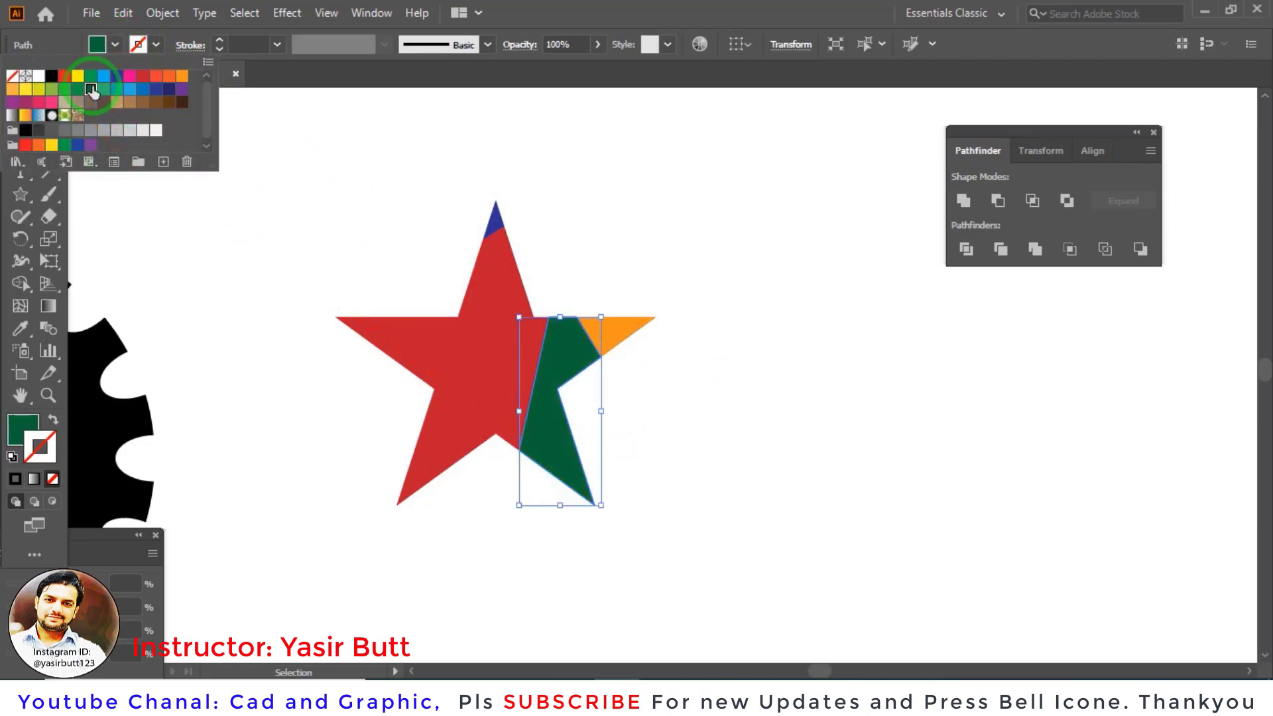
left_click(494, 273)
left_click(424, 502)
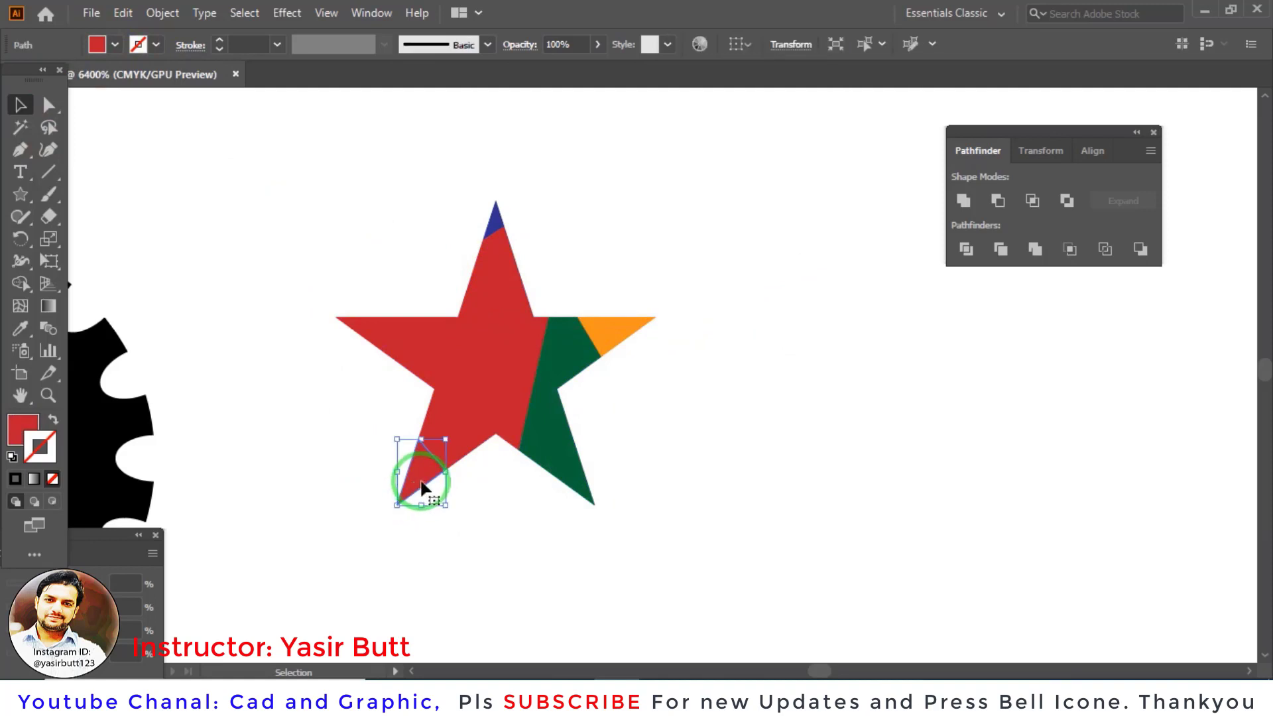
left_click(114, 45)
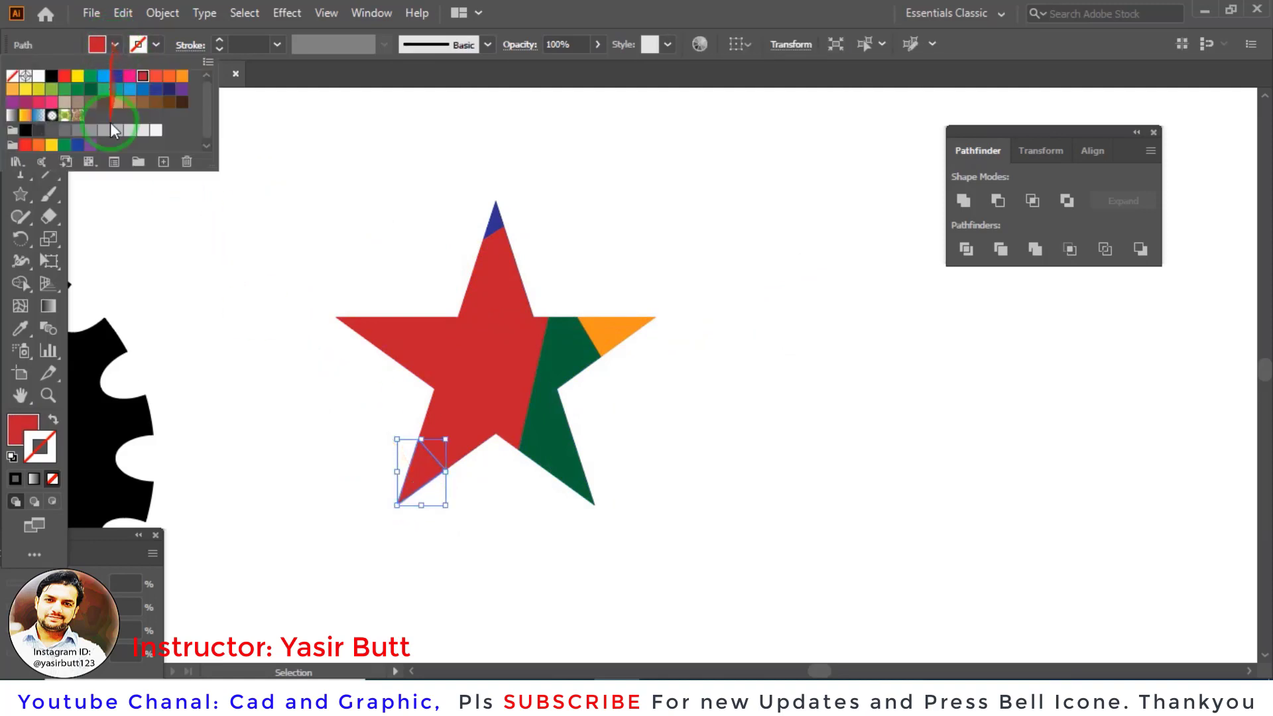
left_click(28, 92)
left_click(369, 335)
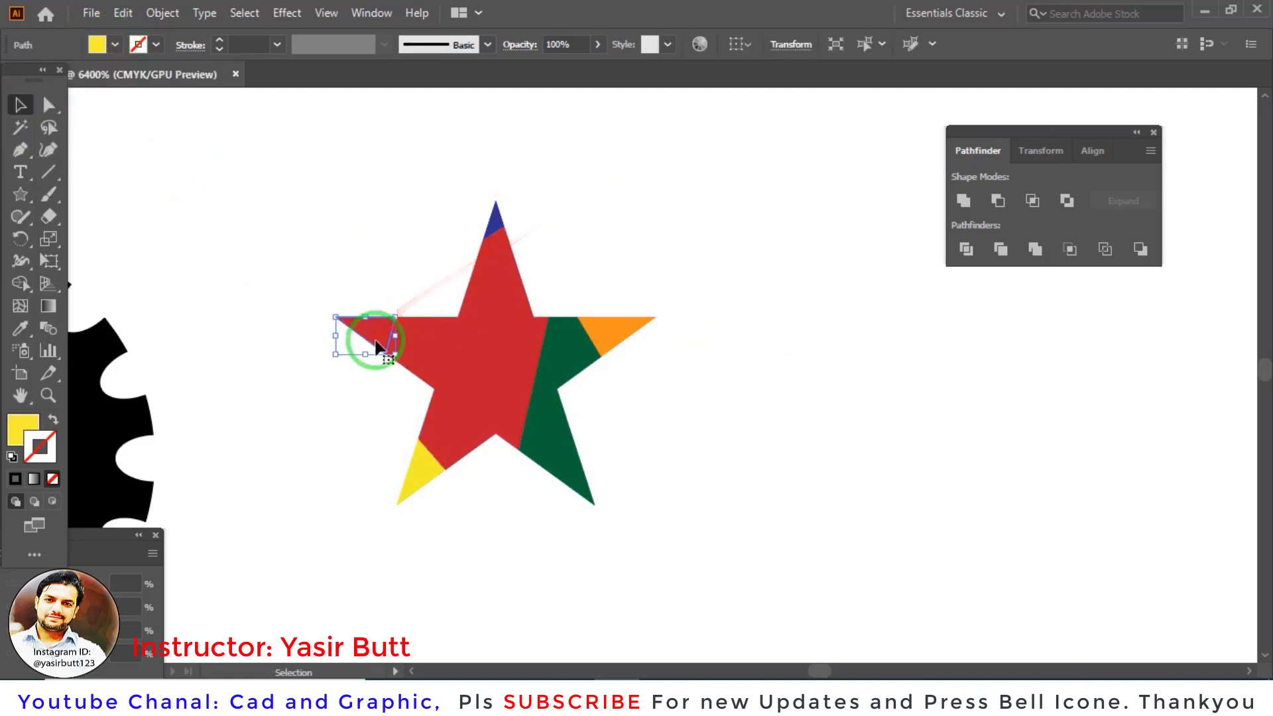
left_click(115, 45)
left_click(78, 91)
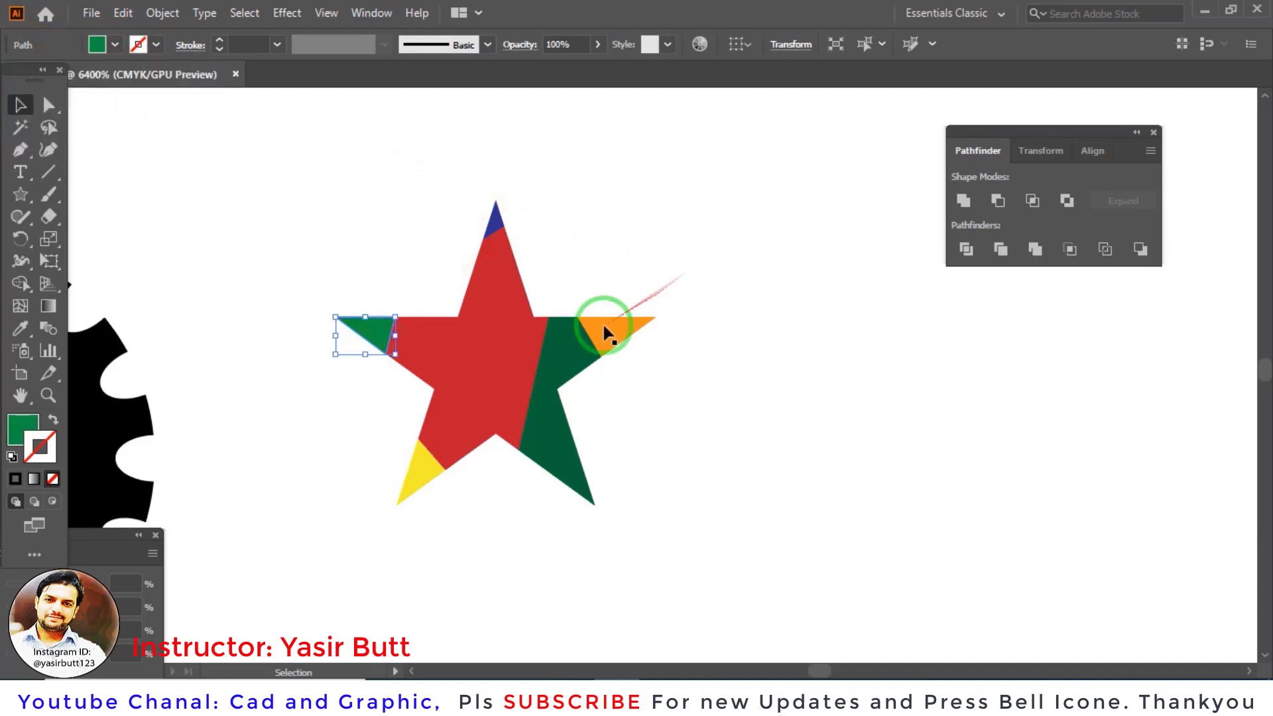
Step: Test-pull the star's pieces apart, then undo to reassemble it
left_click(502, 307)
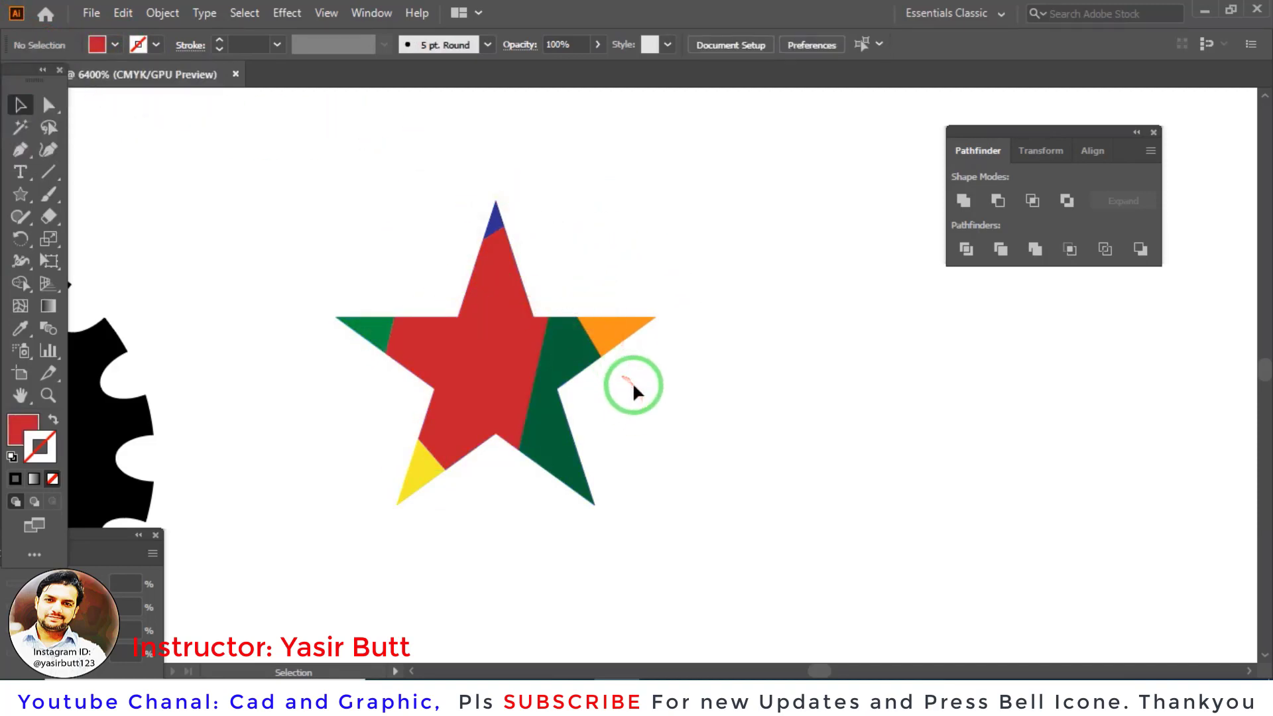
left_click_drag(600, 335, 795, 279)
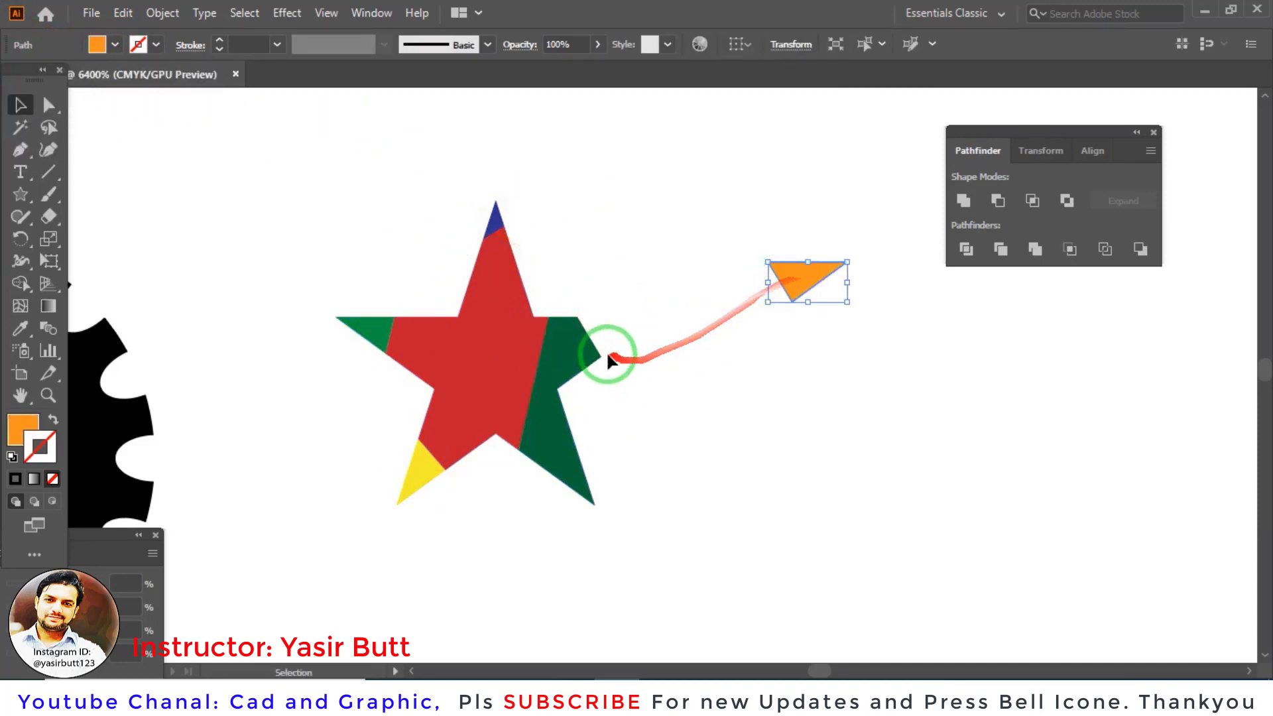
left_click_drag(609, 358, 685, 384)
left_click_drag(502, 228, 478, 175)
left_click_drag(503, 292, 617, 299)
key("ctrl+z")
key("ctrl+z")
key("ctrl+z")
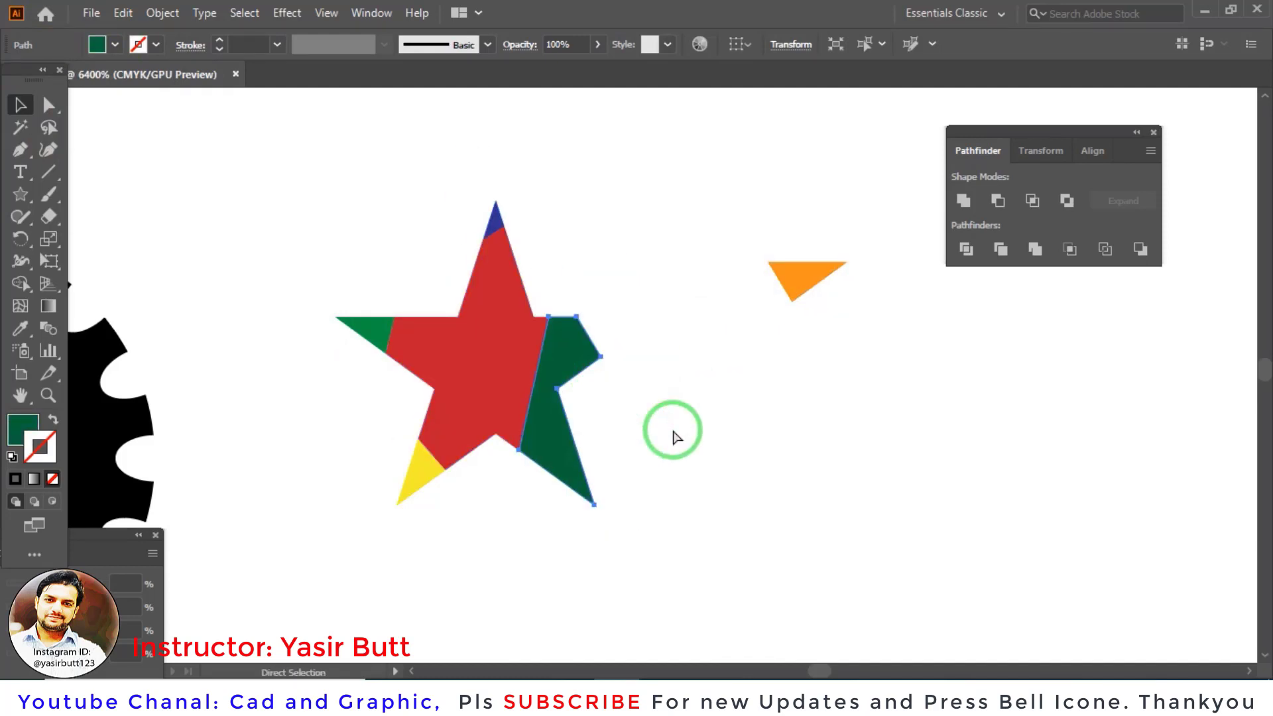
key("ctrl+z")
Step: Pan to free space and draw a second orange star on the right with the Star Tool
left_click_drag(572, 370, 266, 286)
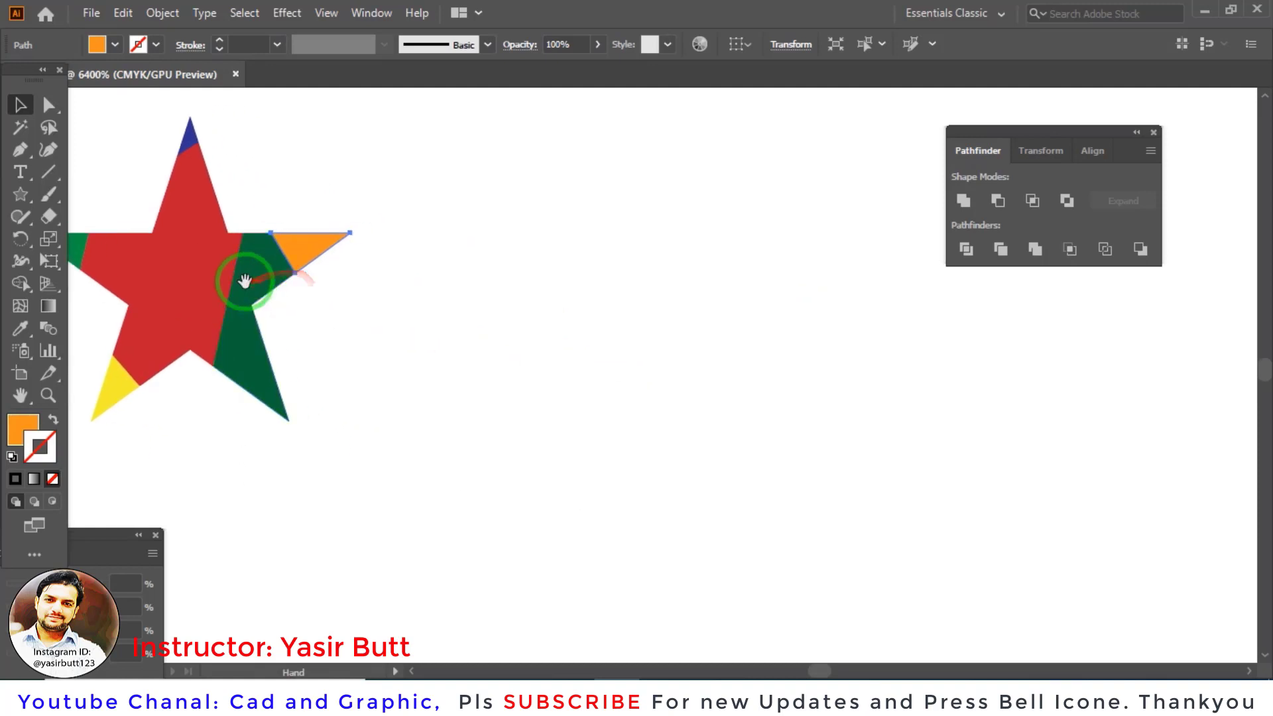
left_click_drag(12, 202, 130, 249)
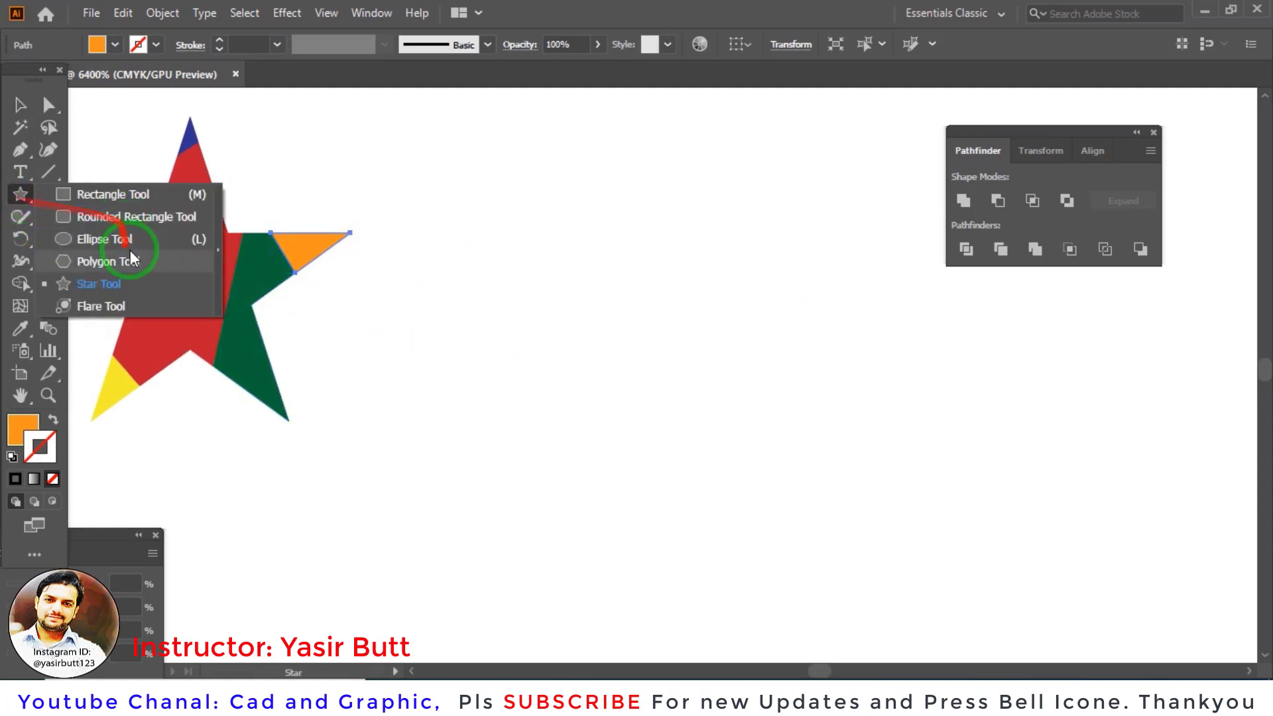
left_click(125, 283)
left_click_drag(651, 357, 762, 493)
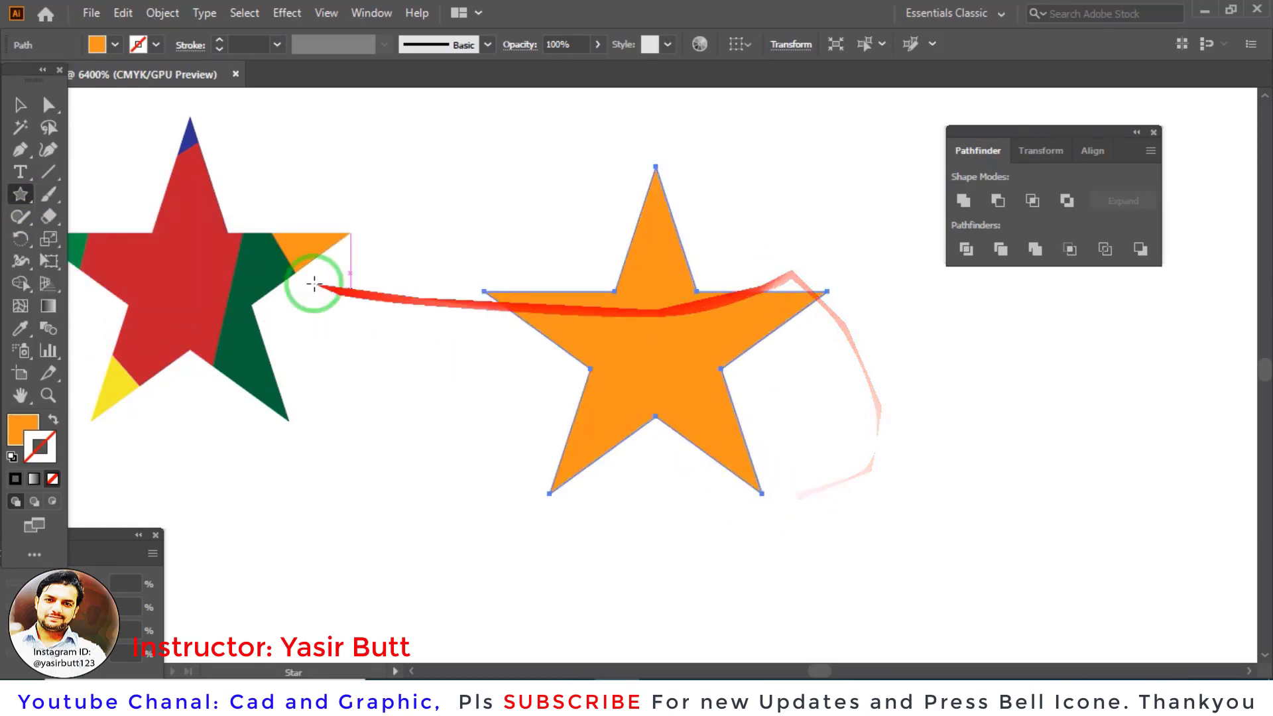
Step: Draw a two-point Pen curve from below the orange star to its upper right, swapping fill and stroke
left_click(20, 149)
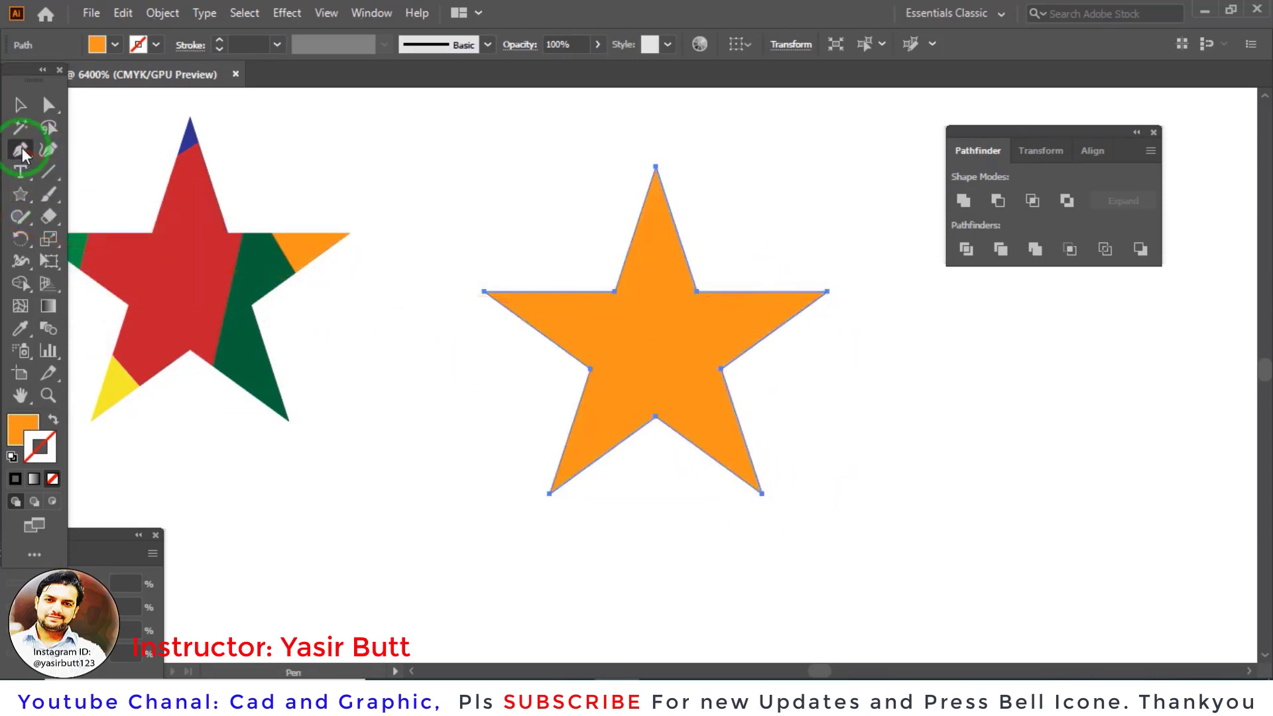
left_click(626, 500)
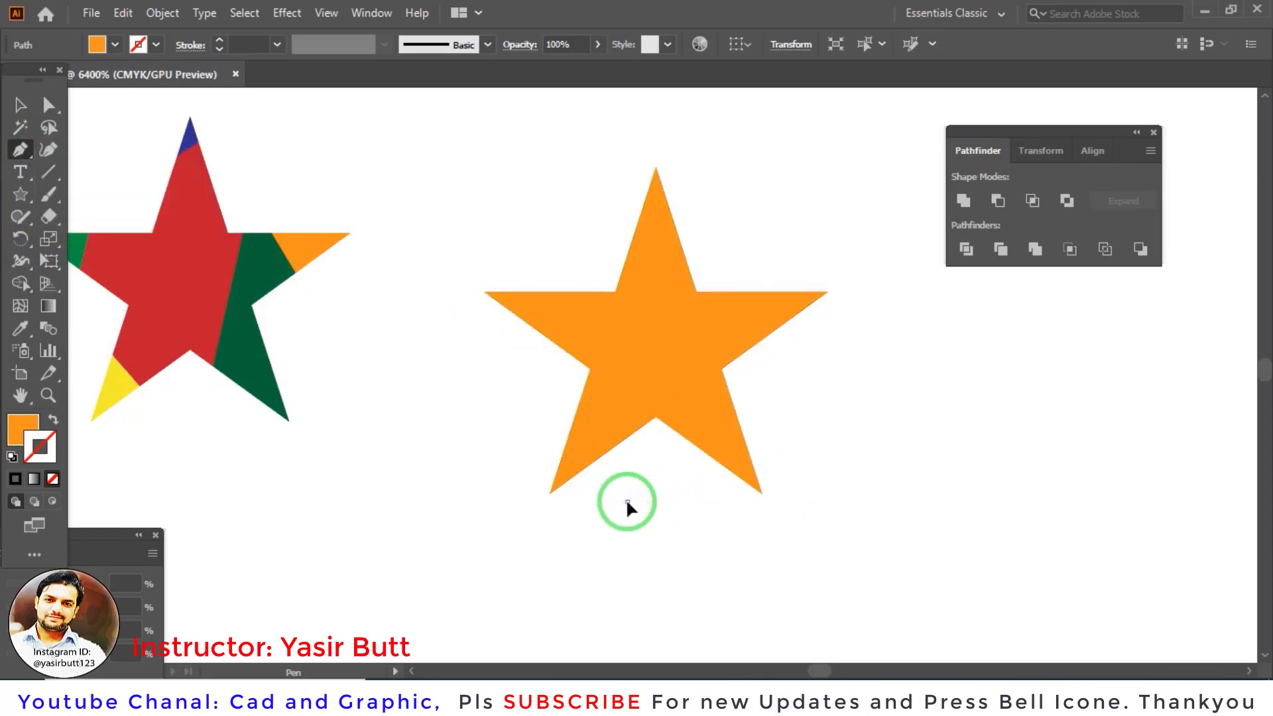
left_click_drag(755, 237, 785, 237)
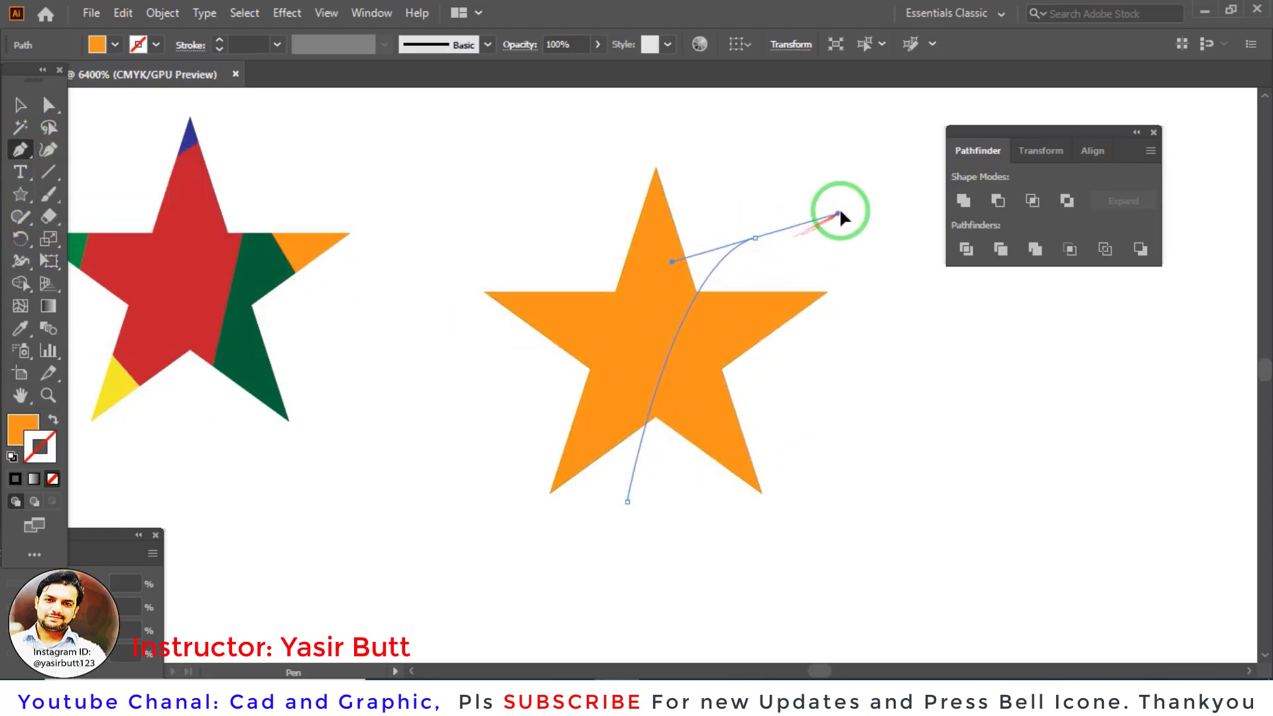
left_click_drag(866, 170, 867, 170)
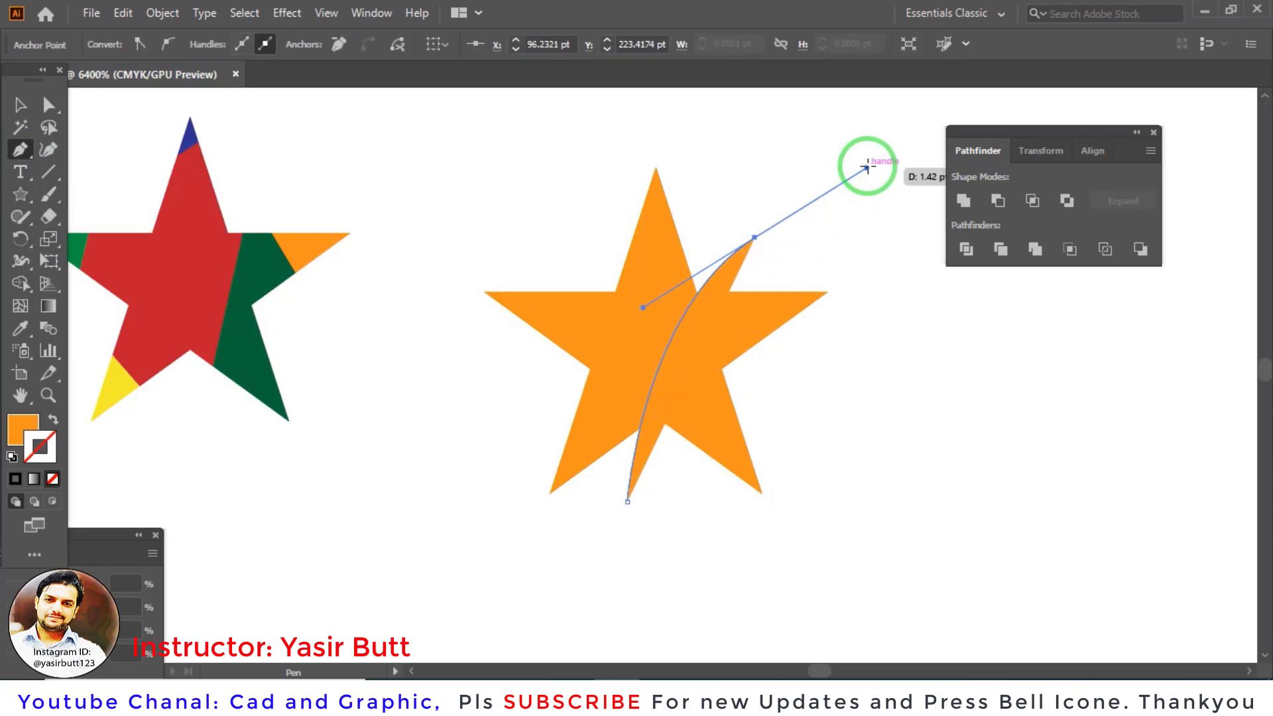
left_click(64, 420)
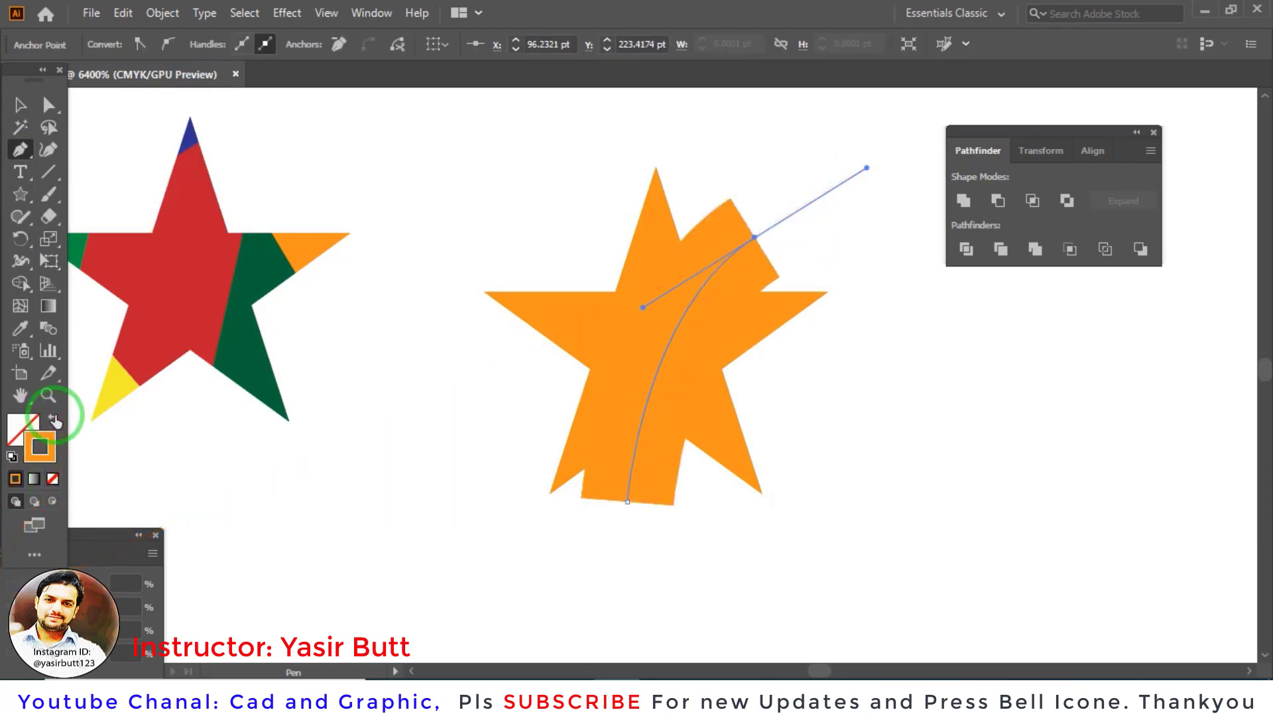
left_click(264, 44)
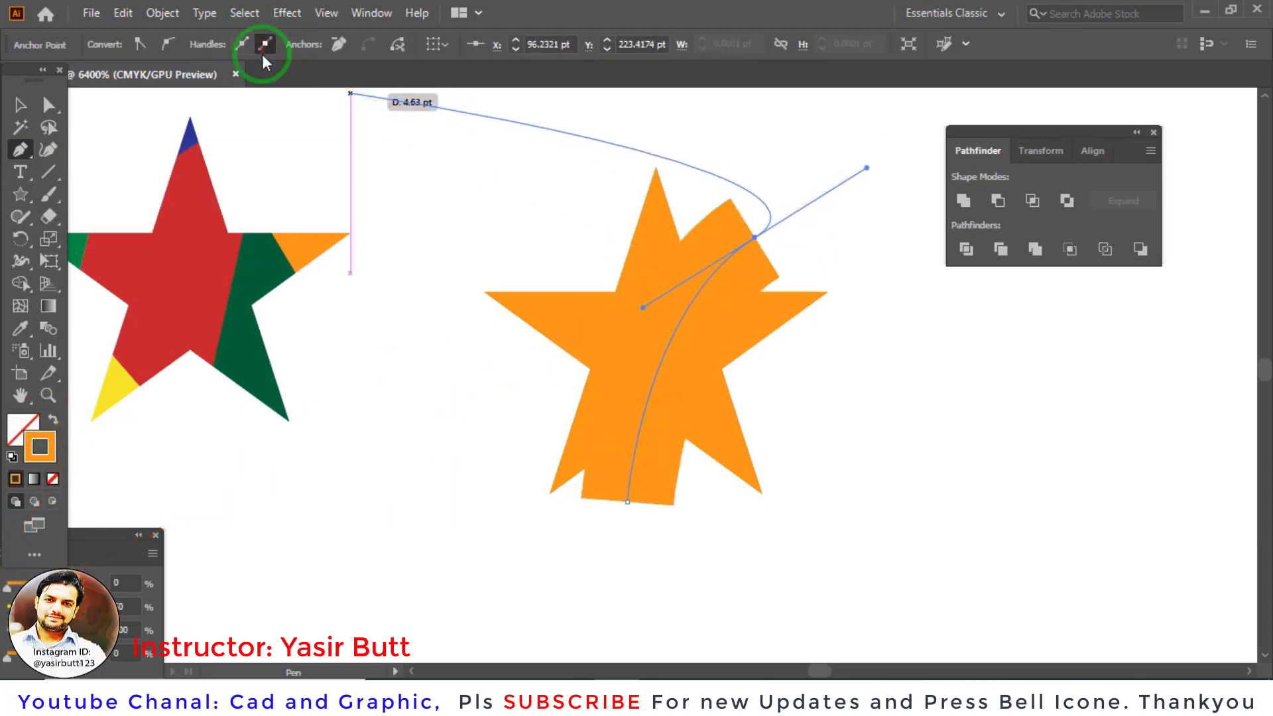
Step: Set the curve's stroke weight to 0.04 pt
left_click(20, 105)
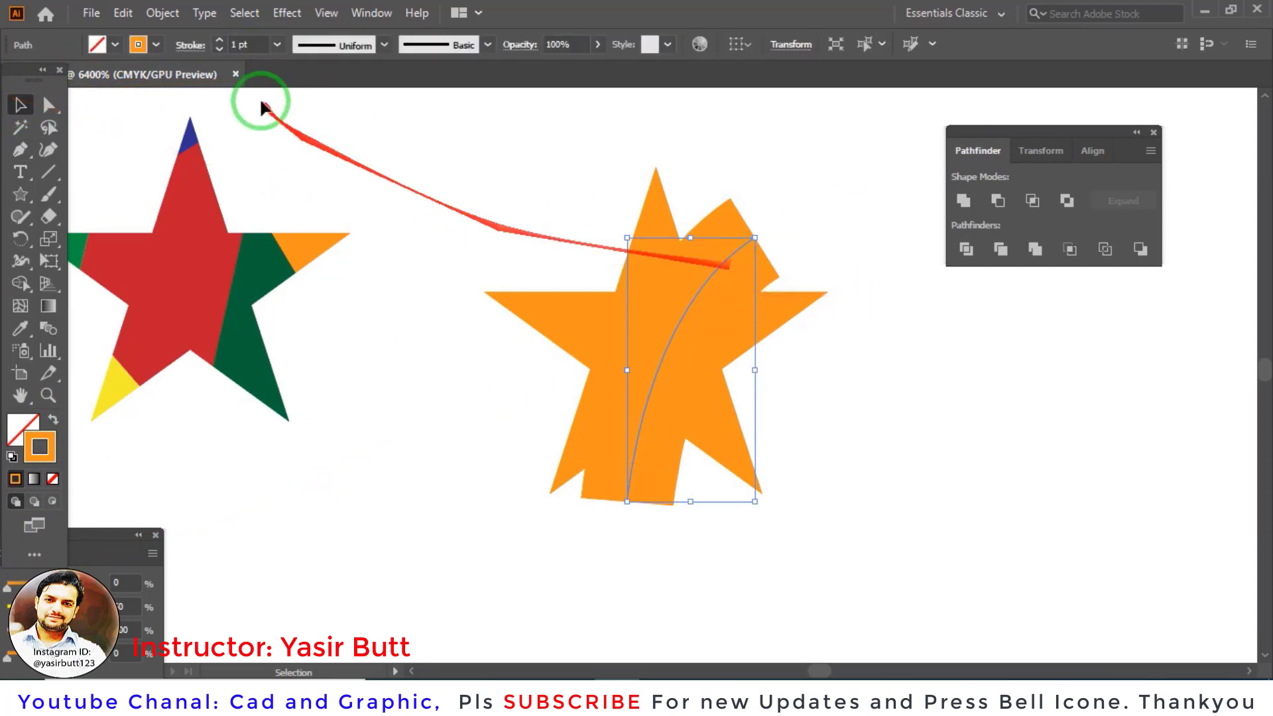
left_click(262, 45)
type("0.04")
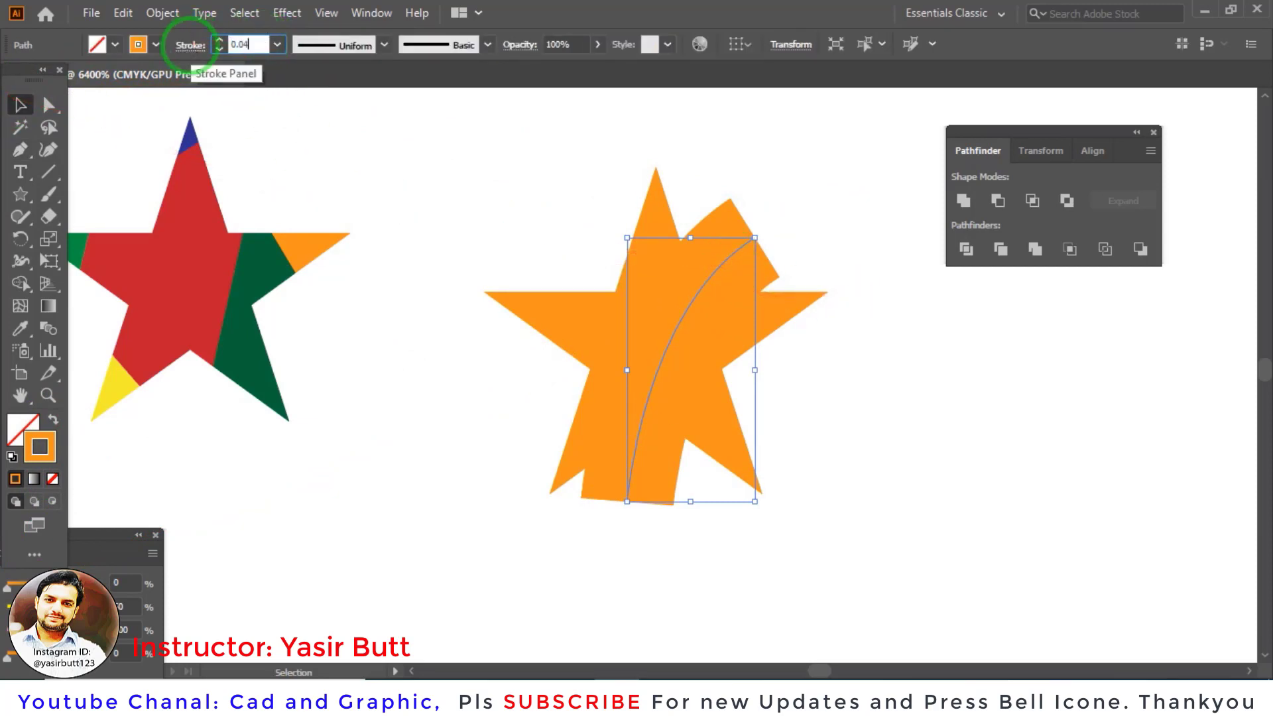
key("Return")
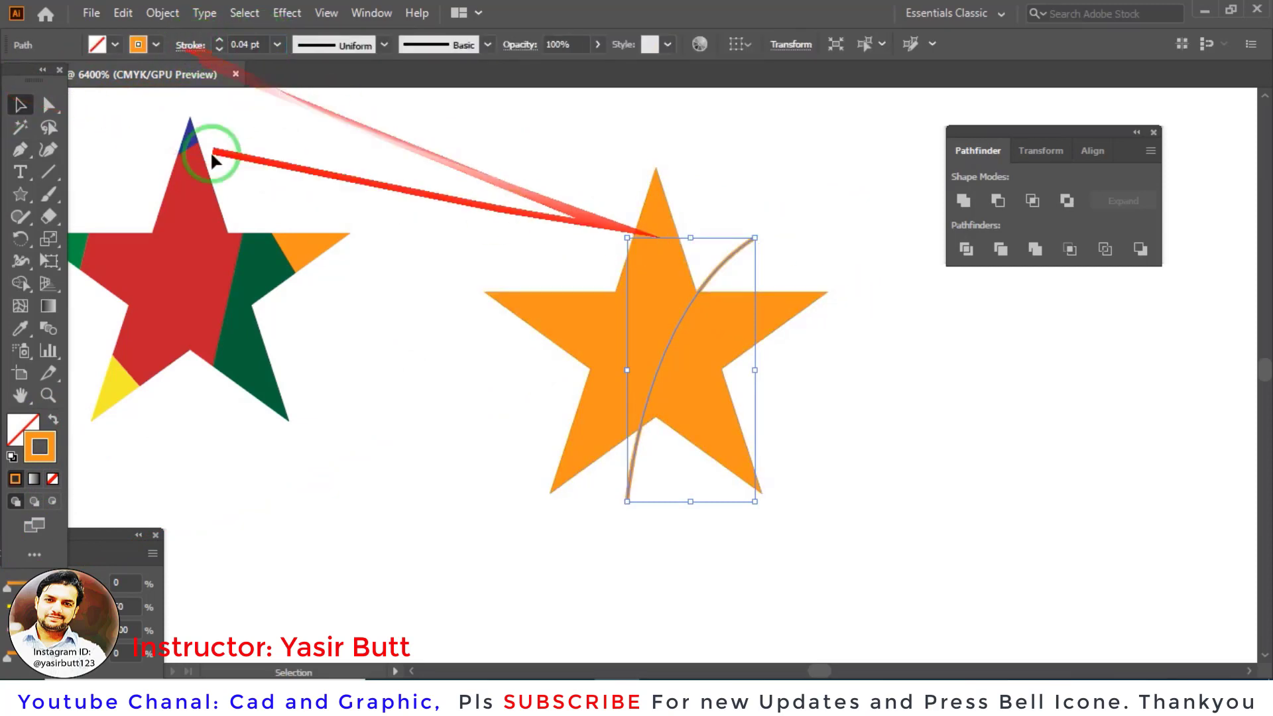
left_click(588, 222)
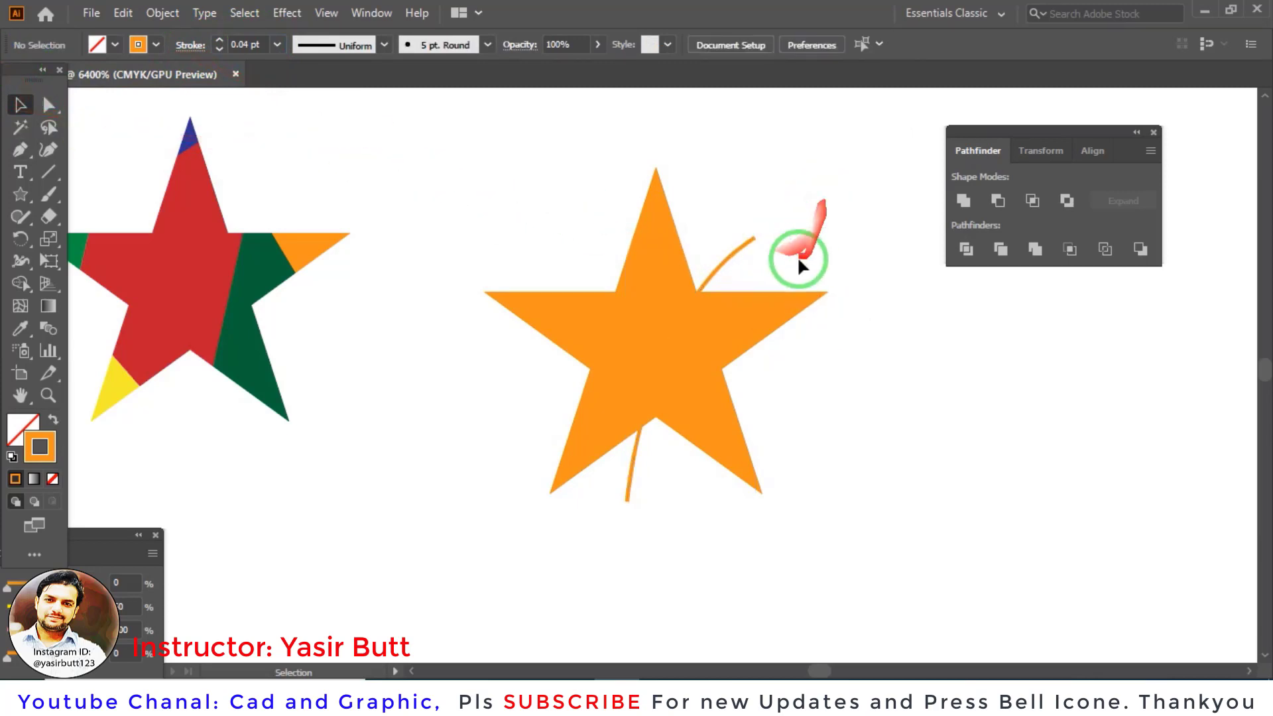
left_click(755, 241)
left_click(703, 263)
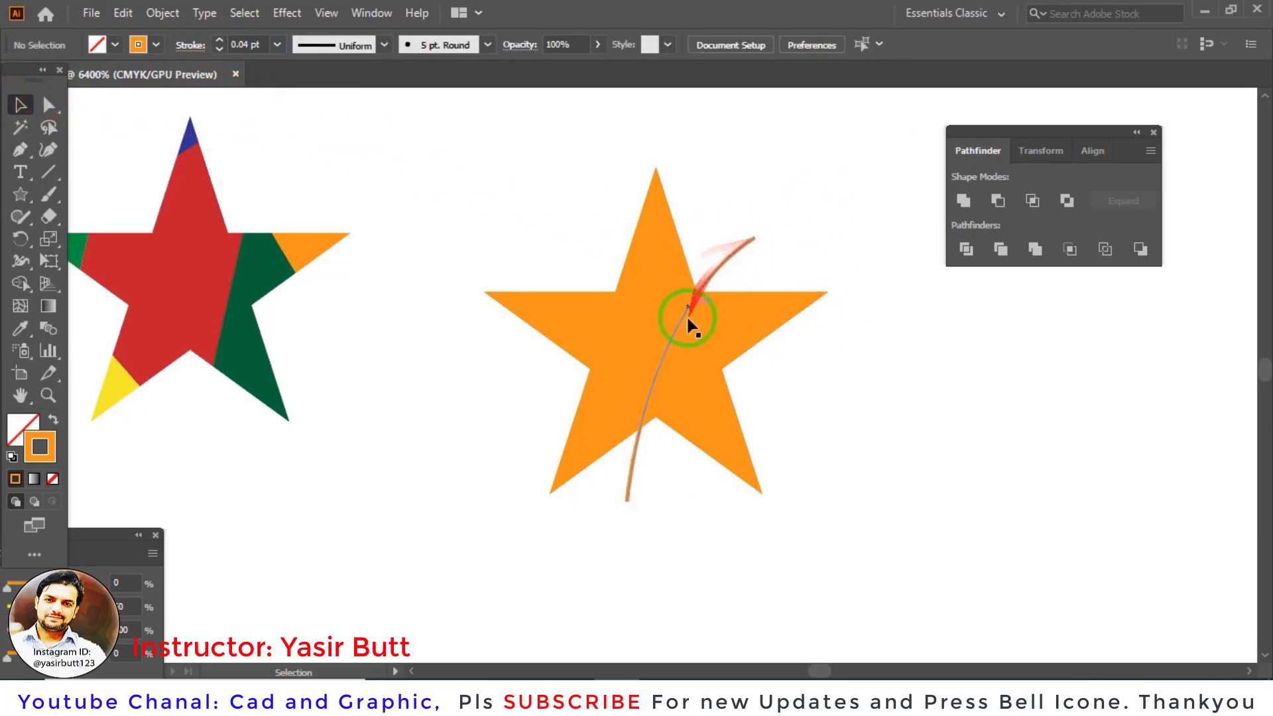
Step: Give the curve a black stroke, then select the orange star
left_click(744, 239)
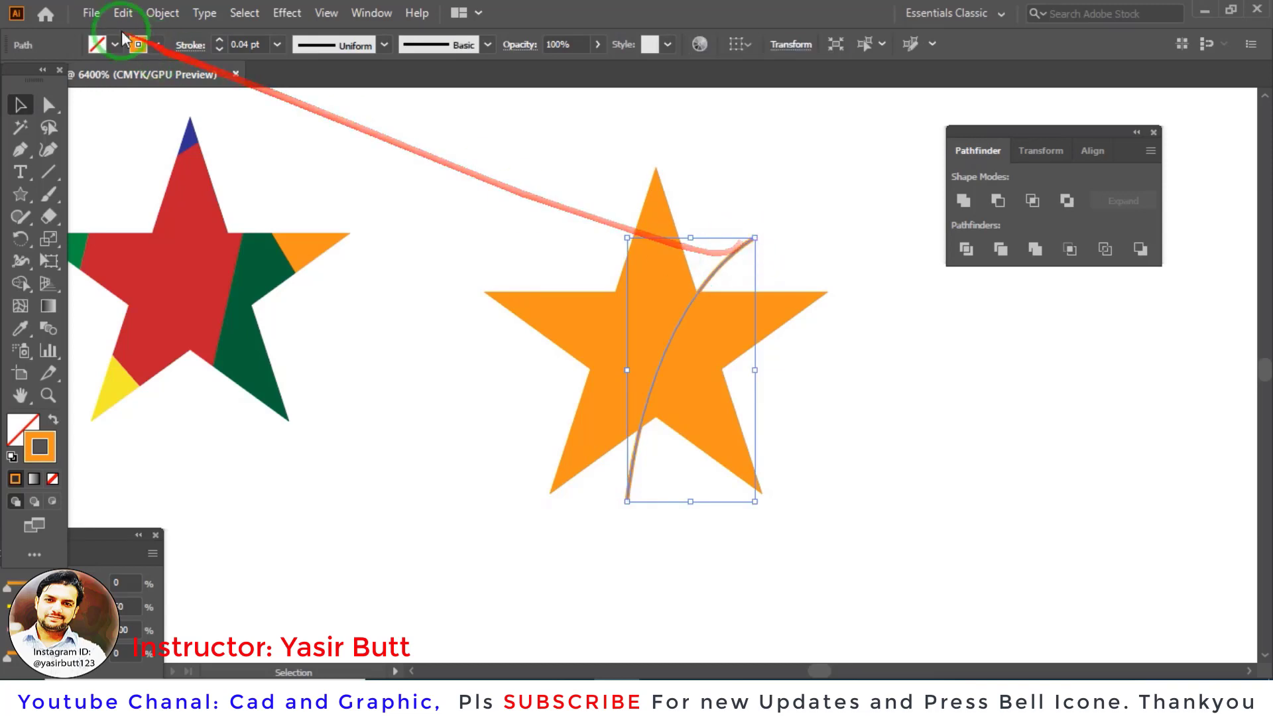
left_click(157, 44)
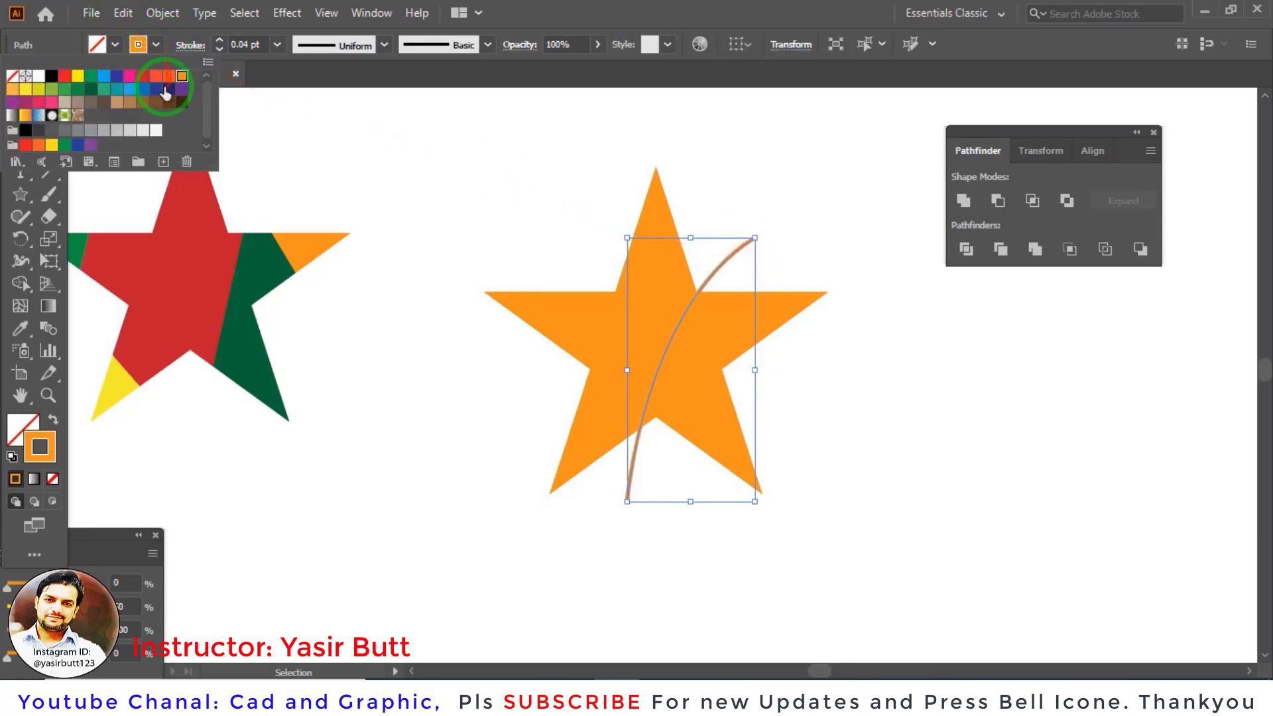
left_click(51, 80)
left_click(350, 147)
left_click(789, 197)
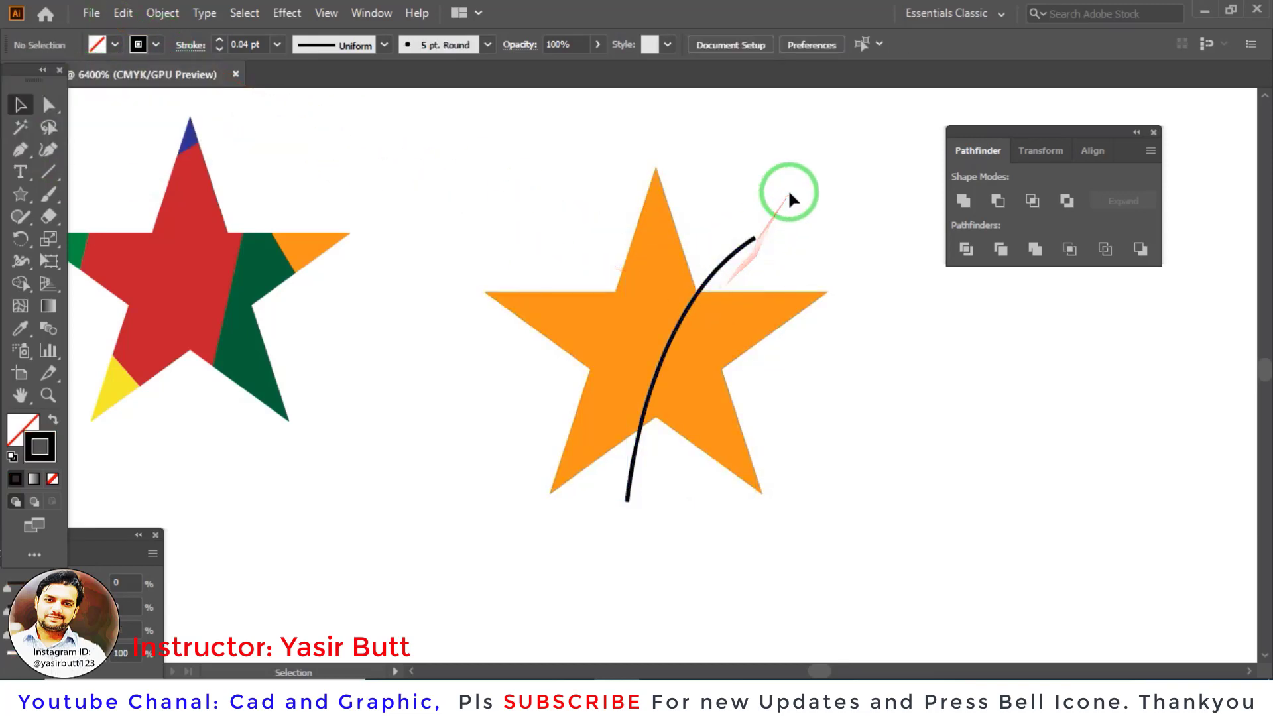
left_click(767, 311)
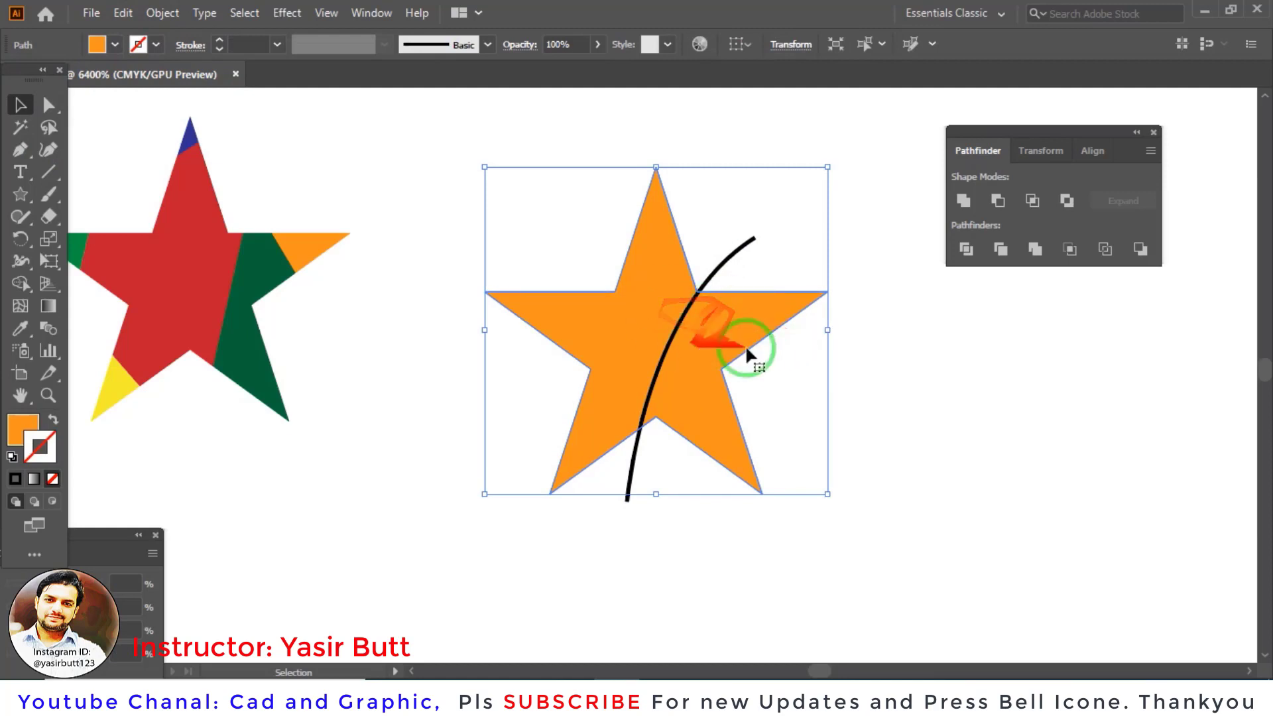
Step: Divide the orange star along the curve with Pathfinder Divide and ungroup the pieces
left_click(909, 308)
left_click_drag(861, 163, 544, 417)
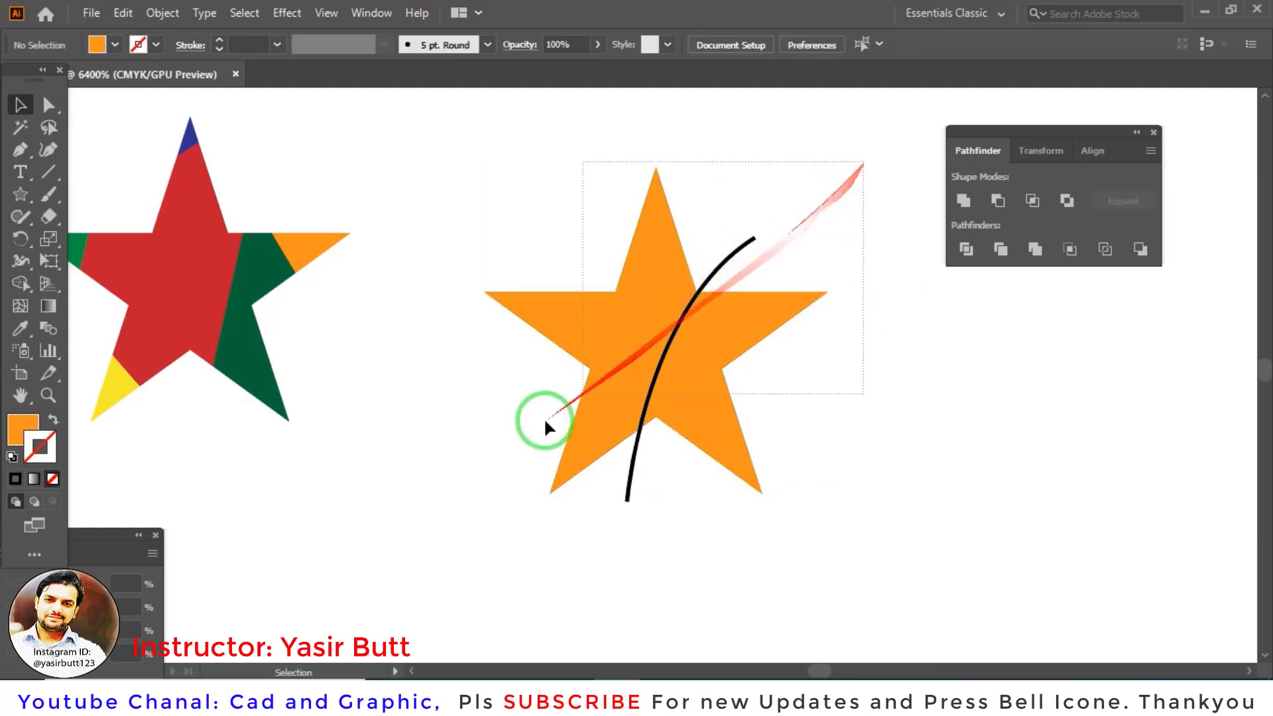
left_click(959, 251)
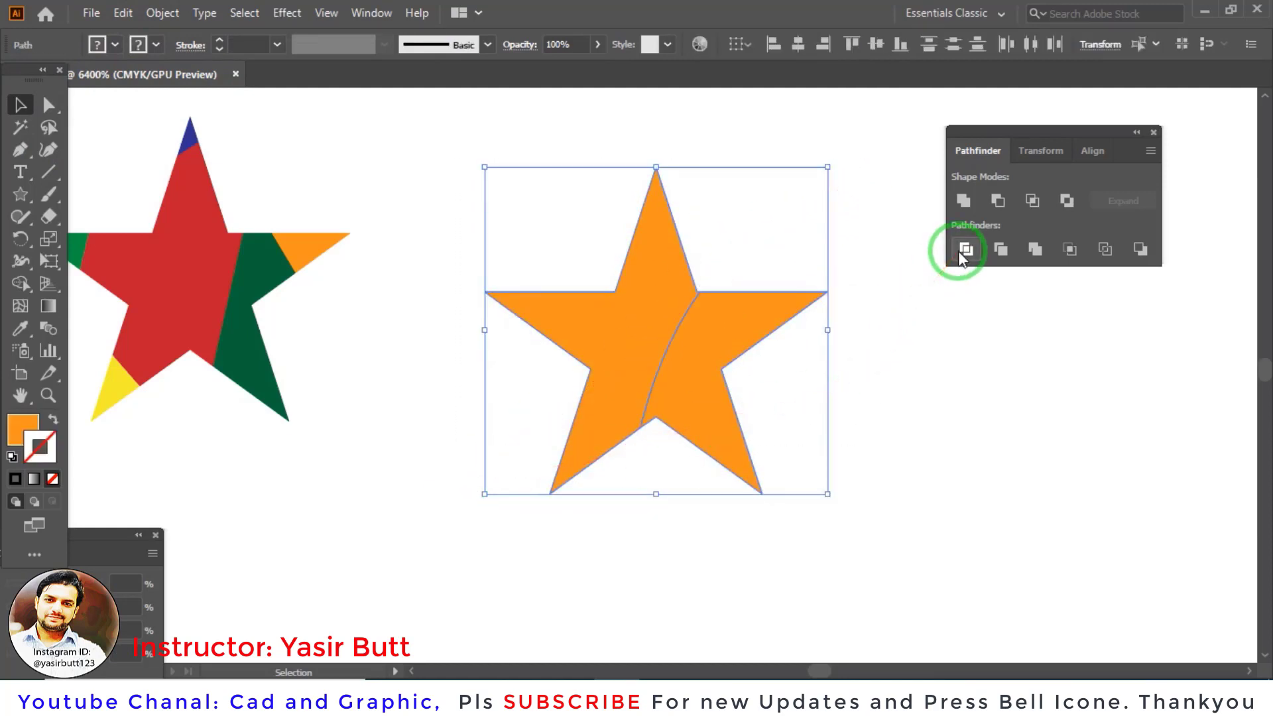
left_click(905, 415)
left_click(706, 327)
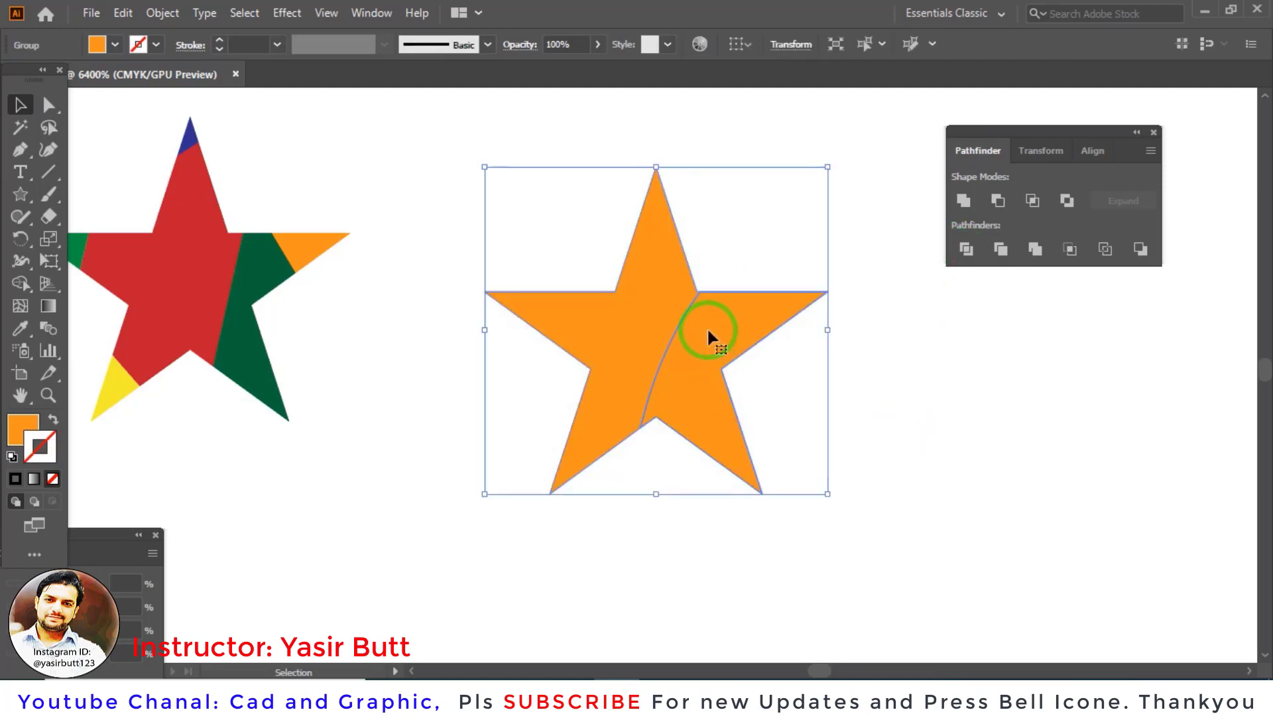
right_click(735, 328)
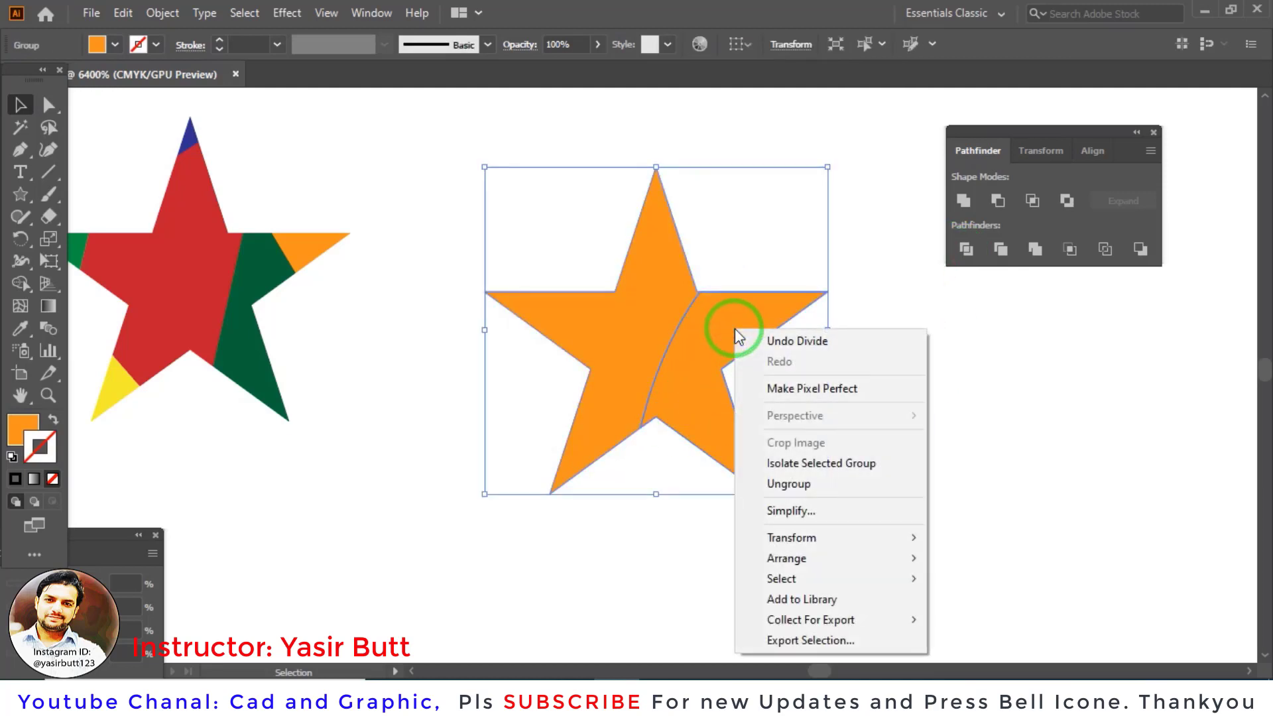
left_click(784, 490)
Step: Fill the right star piece pink, then select both star pieces
left_click_drag(747, 333, 782, 340)
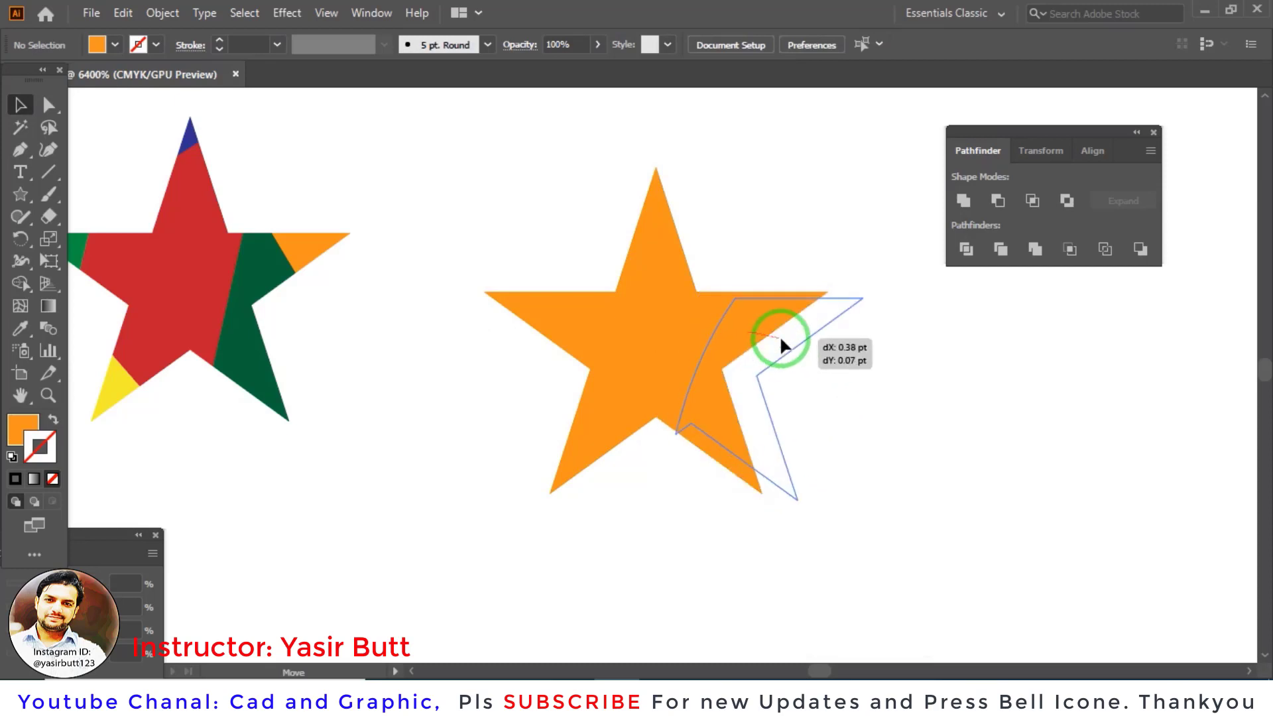
key("a")
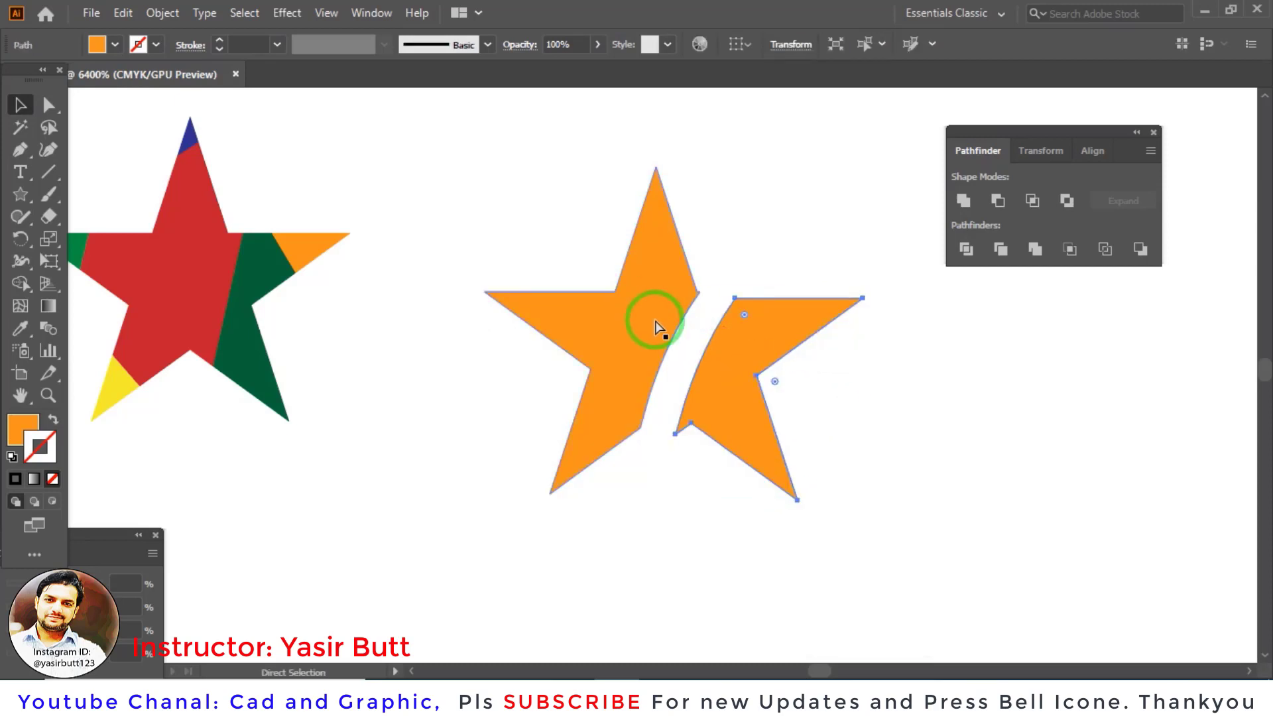
key("ctrl+z")
key("v")
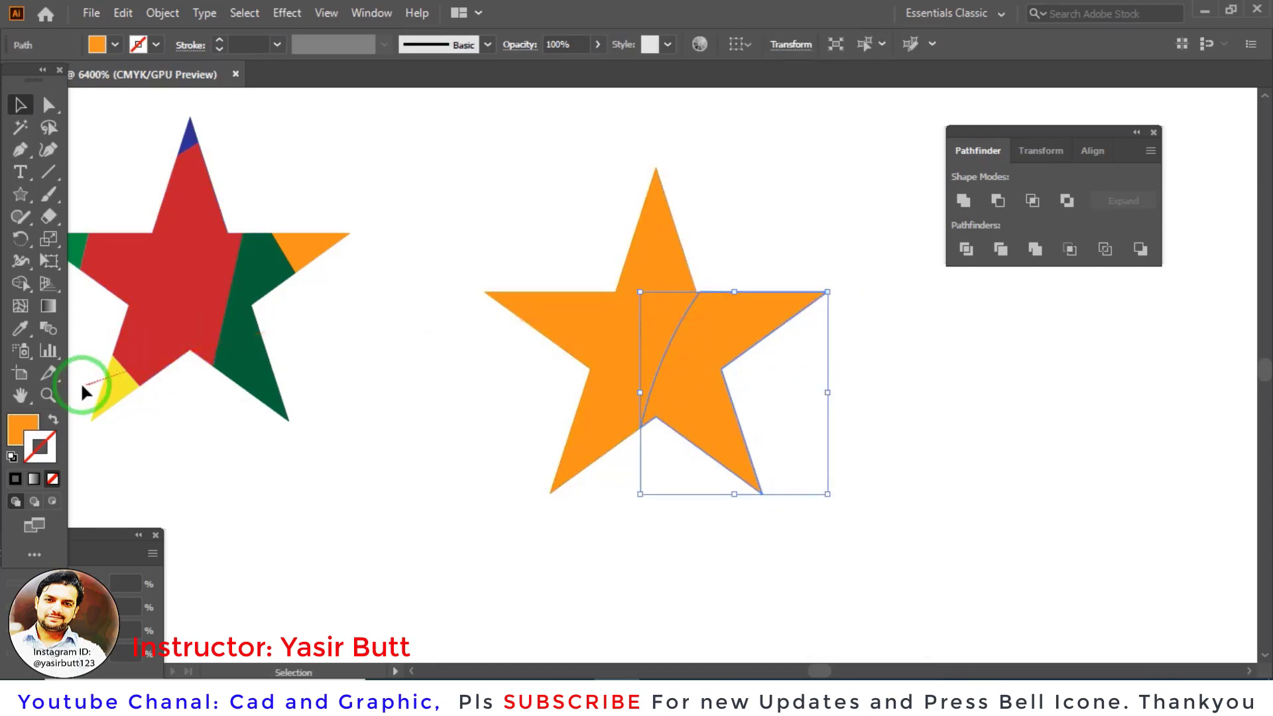
left_click(113, 46)
left_click(135, 79)
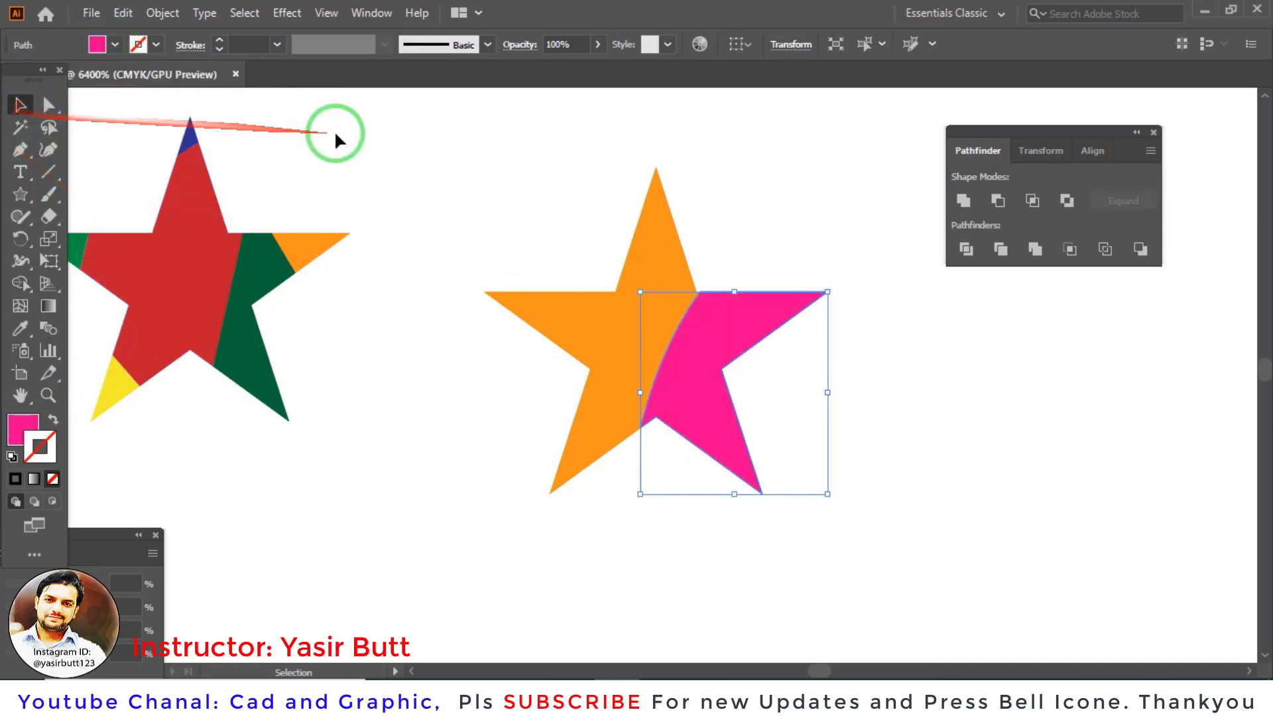
left_click(769, 255)
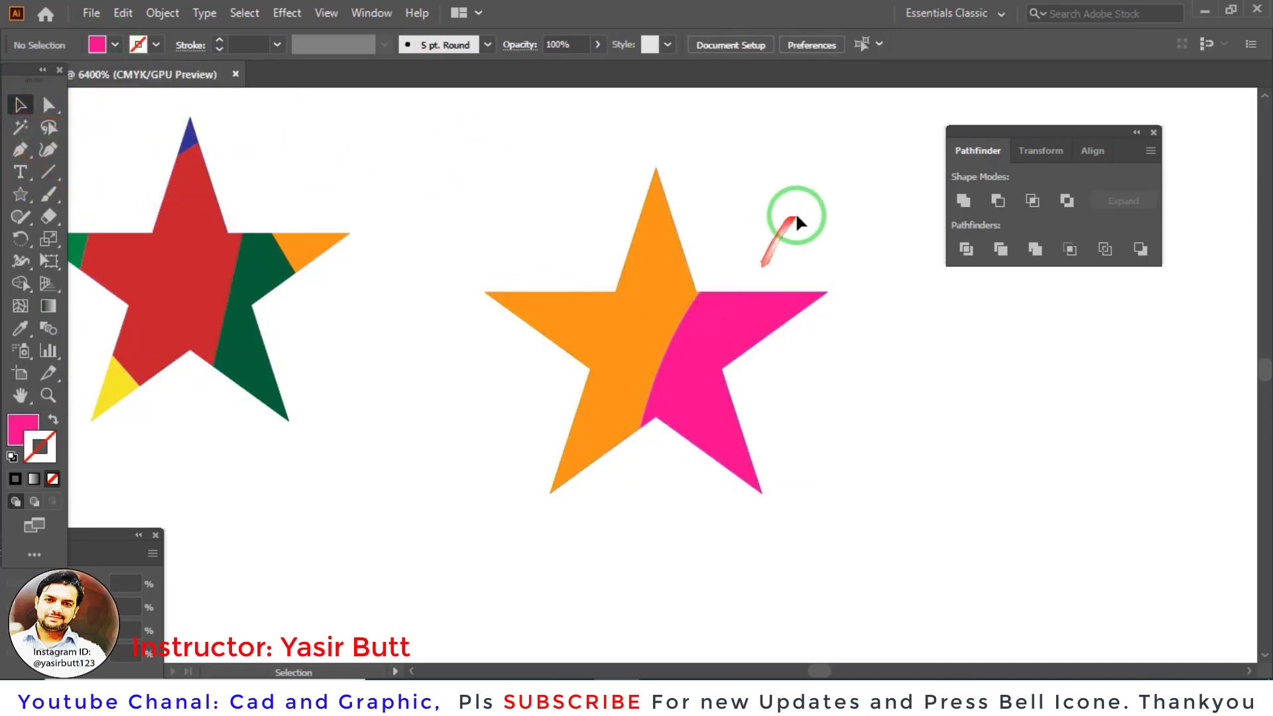
left_click_drag(834, 185, 554, 458)
Step: Delete the star pieces, then draw a pink circle and a rectangle below it
key("Delete")
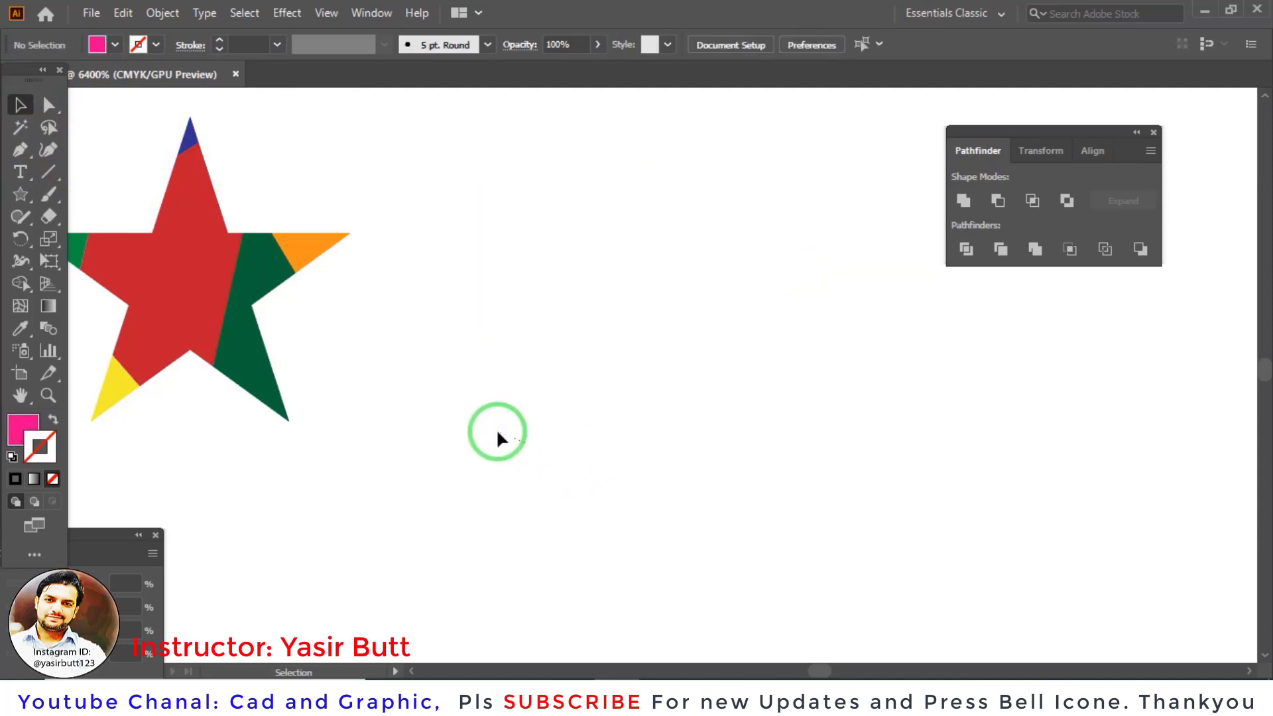
left_click(18, 197)
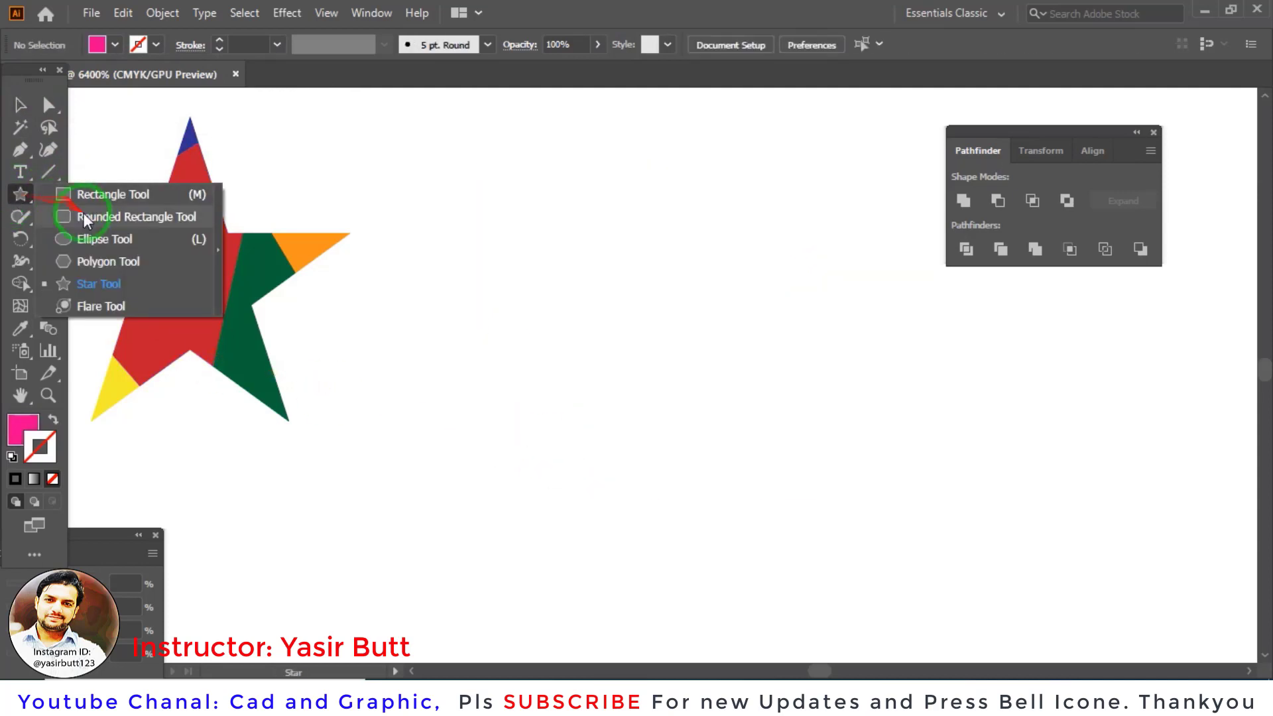
left_click(75, 237)
left_click_drag(655, 253, 717, 364)
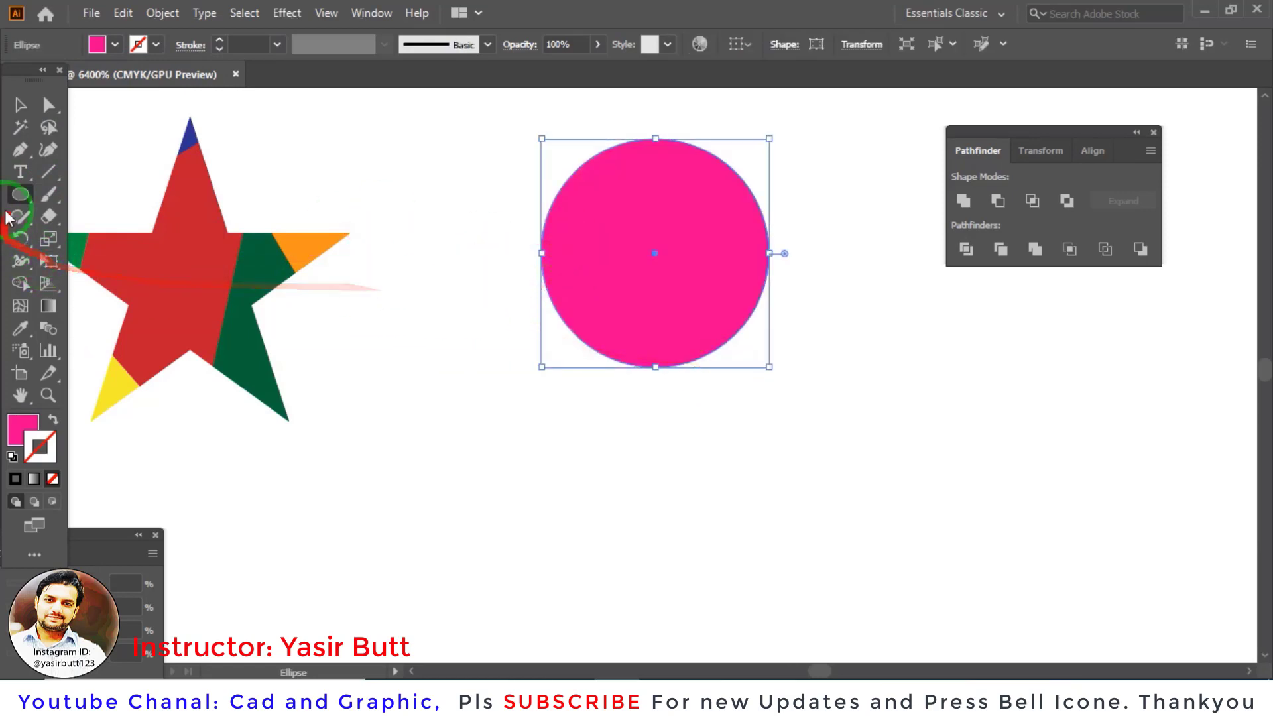
left_click(87, 193)
mouse_move(480, 182)
left_mouse_down()
mouse_move(688, 453)
mouse_move(880, 442)
left_mouse_up()
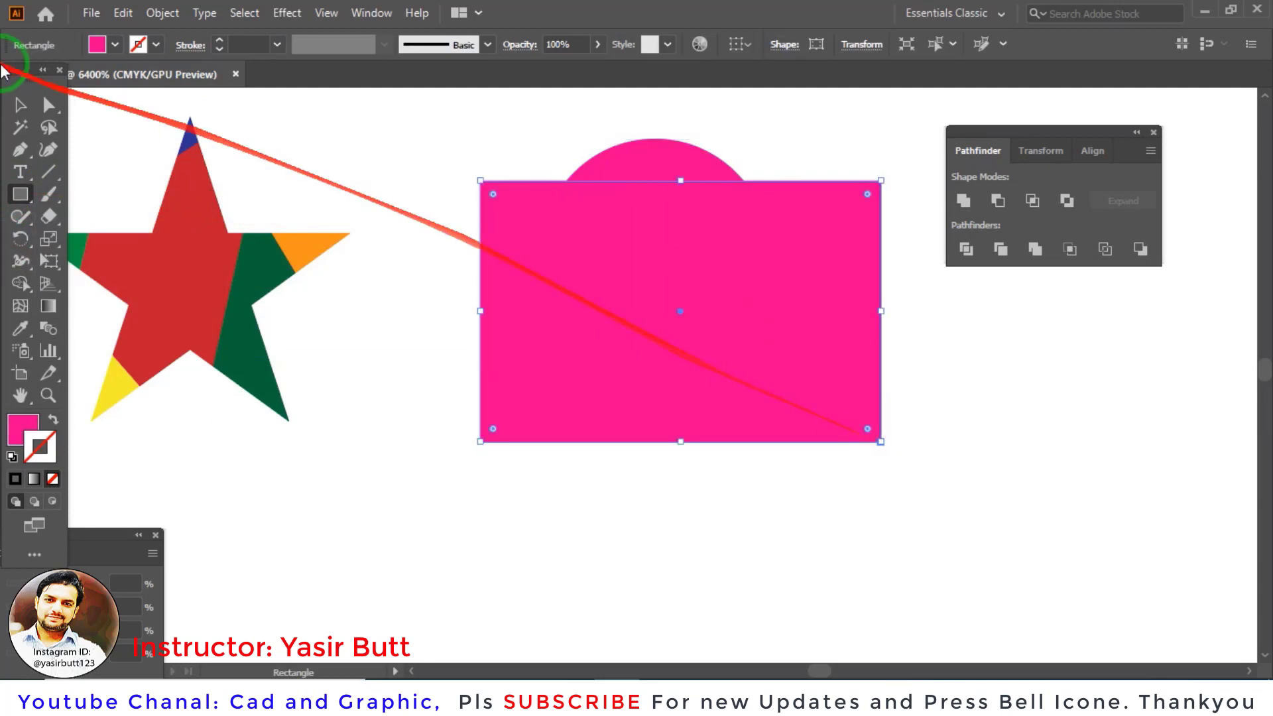
left_click(21, 105)
left_click_drag(671, 276, 663, 333)
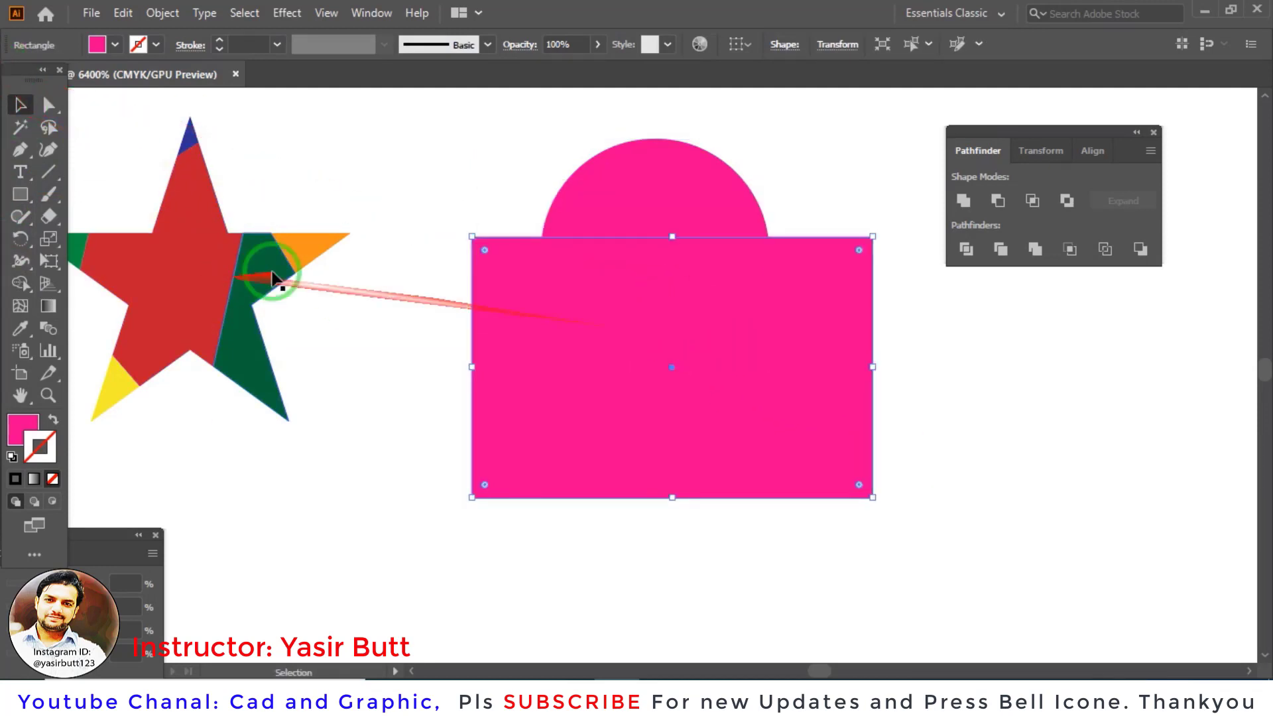
left_click(185, 209)
Step: Draw a diagonal line across the circle and rectangle and select all three shapes
left_click_drag(48, 185, 126, 189)
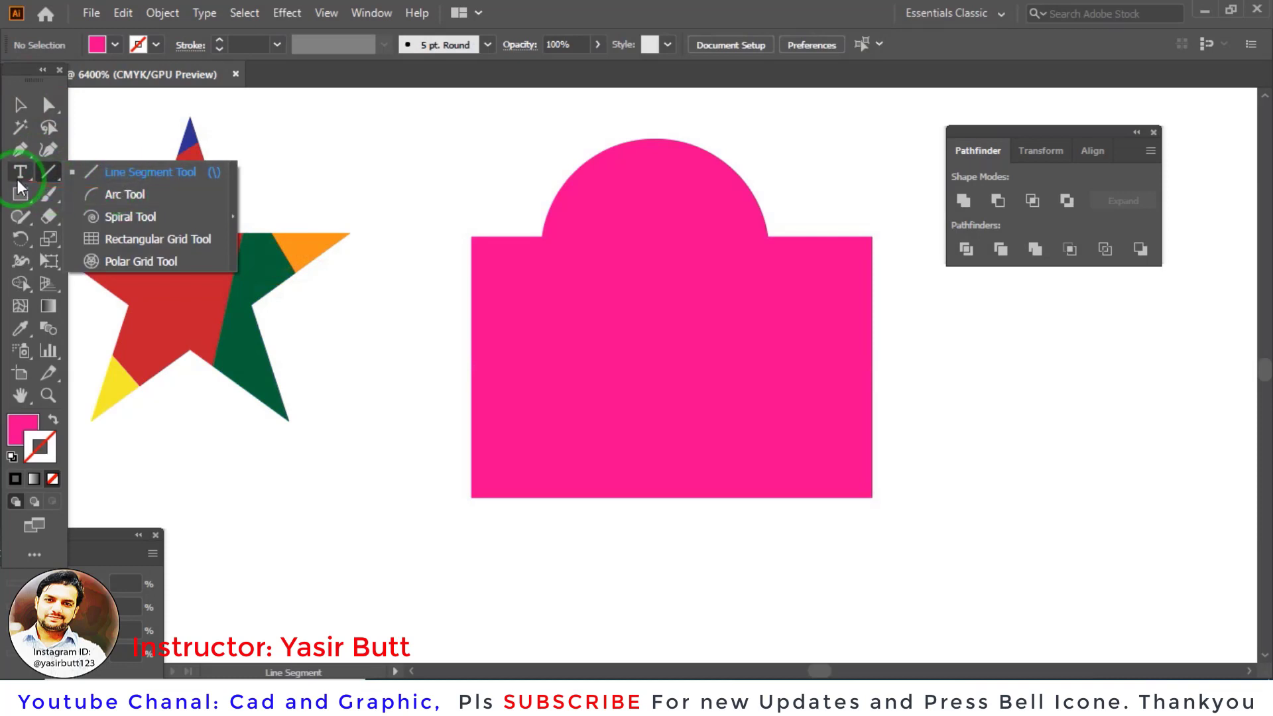
left_click(116, 173)
left_click_drag(493, 157, 891, 546)
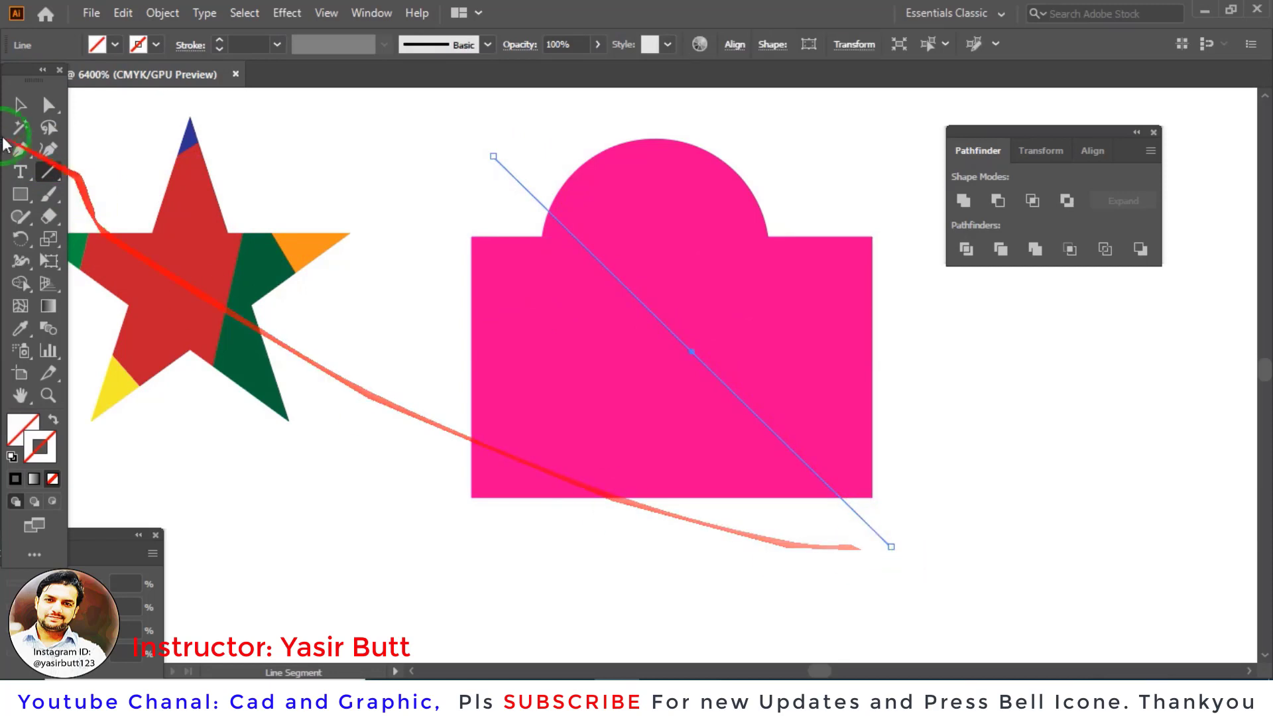
left_click(20, 105)
left_click(653, 165)
left_click_drag(811, 152, 633, 320)
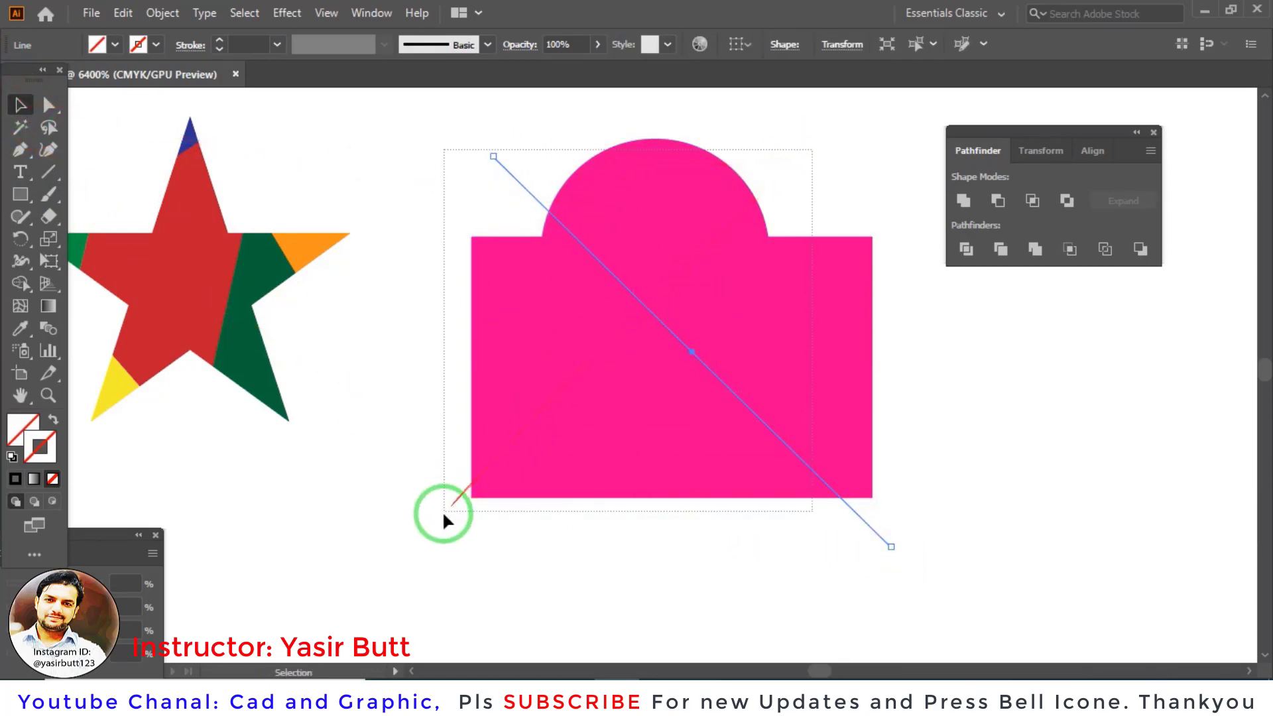
left_click_drag(443, 510, 443, 511)
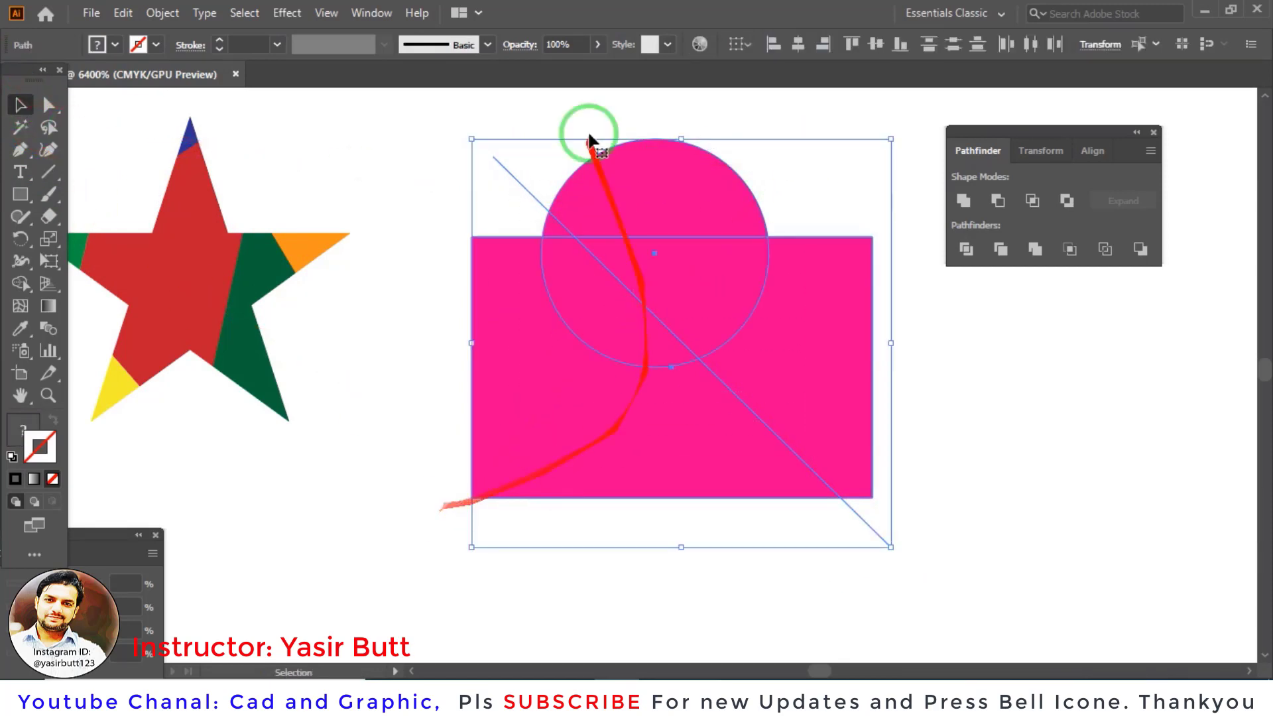
Step: Divide the shapes along the line, ungroup, and spread the four pieces apart
left_click(966, 249)
right_click(780, 302)
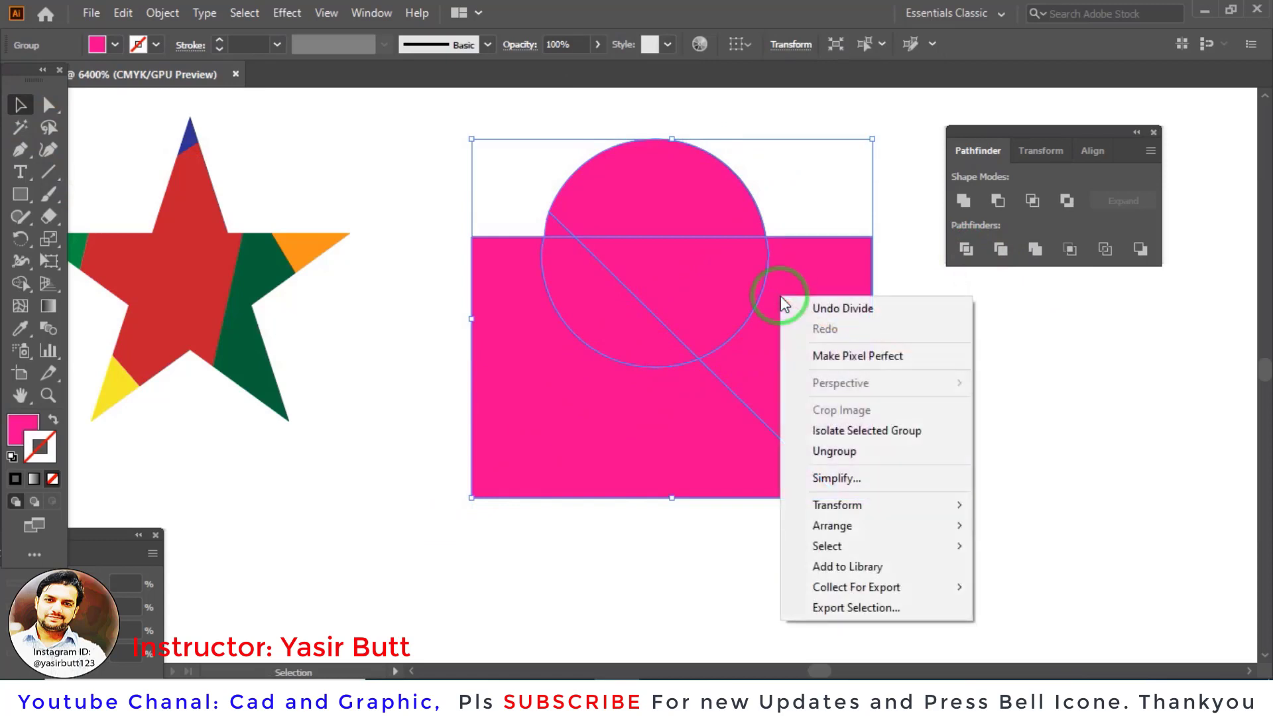
left_click(838, 446)
left_click(1013, 419)
left_click_drag(700, 219, 681, 175)
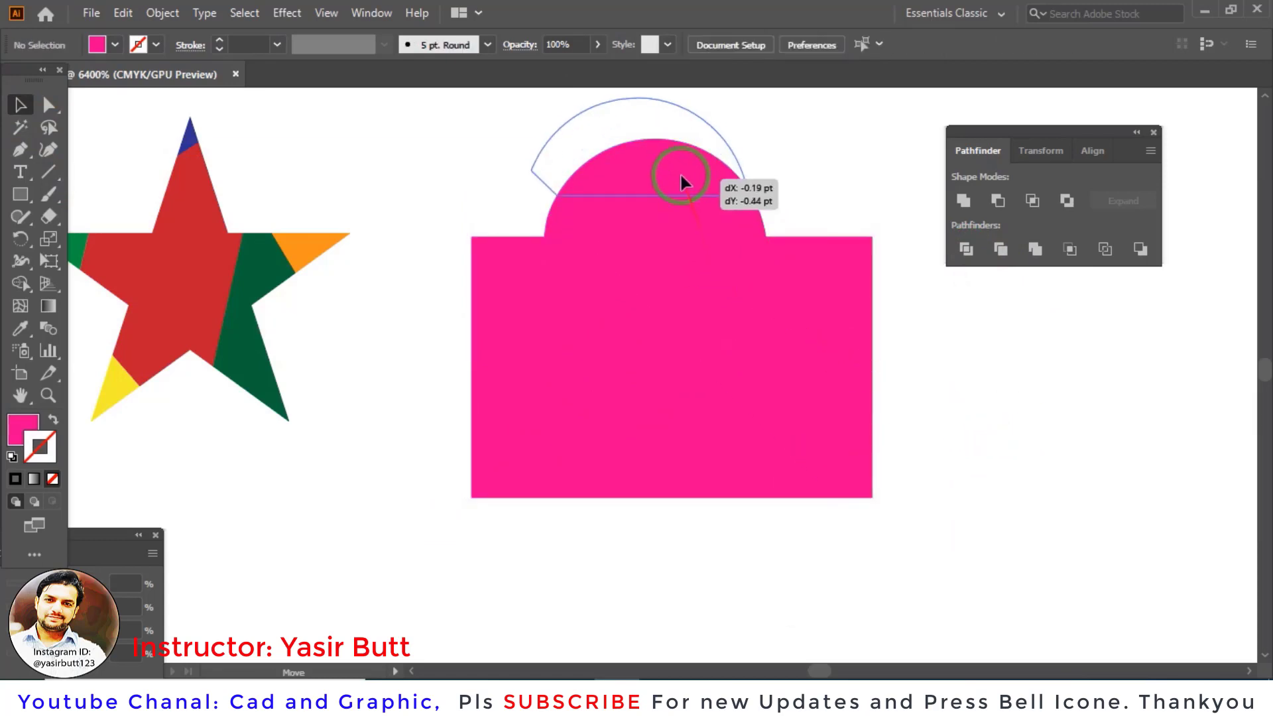
left_click_drag(696, 314, 785, 295)
left_click_drag(784, 389, 877, 424)
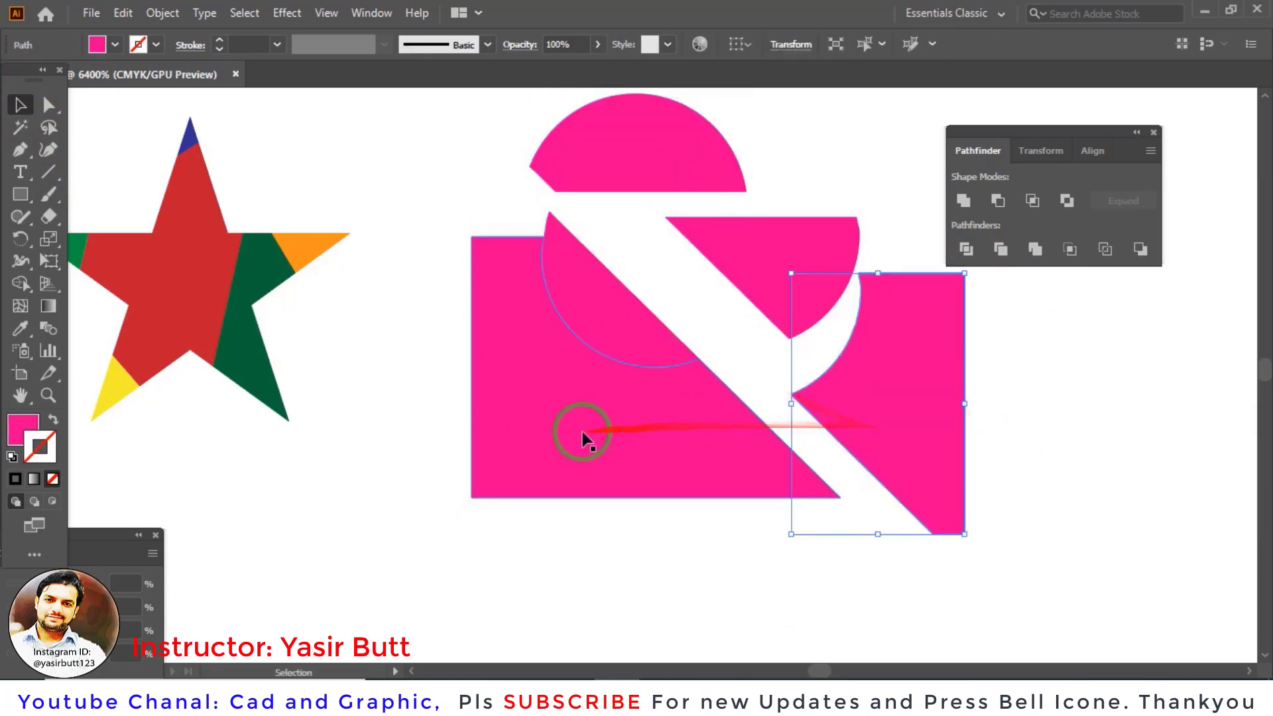
left_click_drag(563, 413, 514, 461)
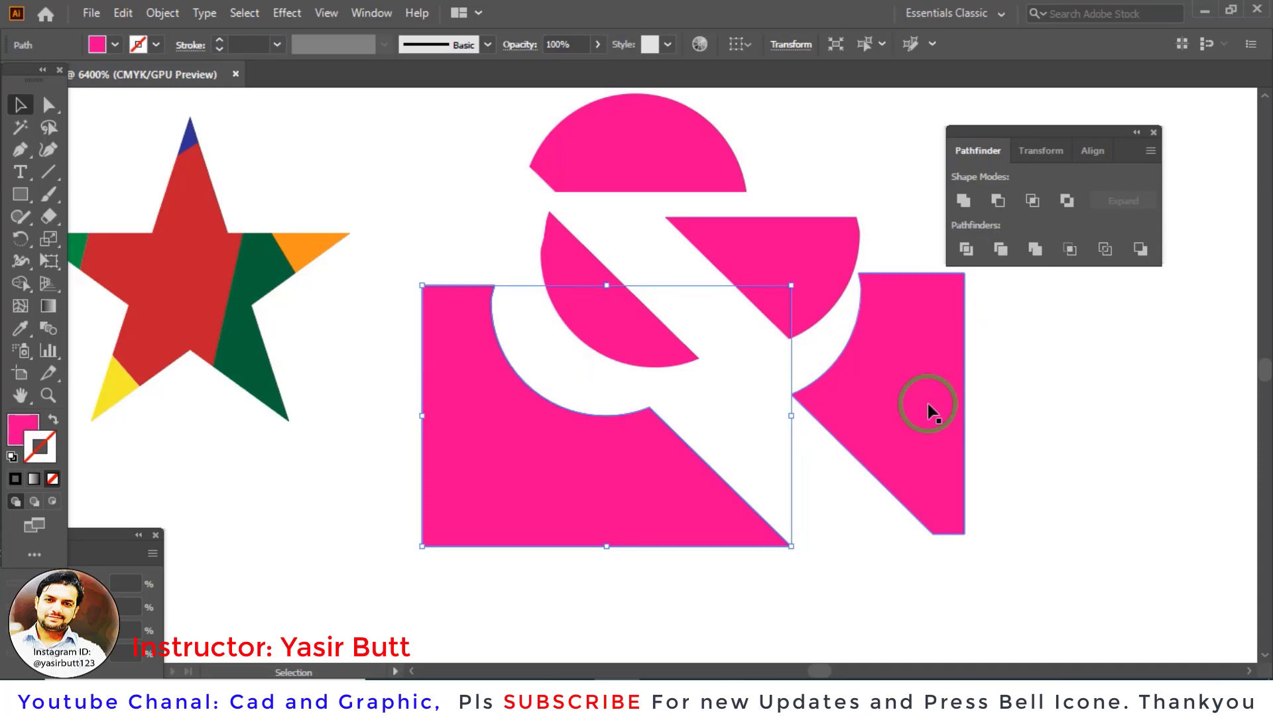
key("ctrl+minus")
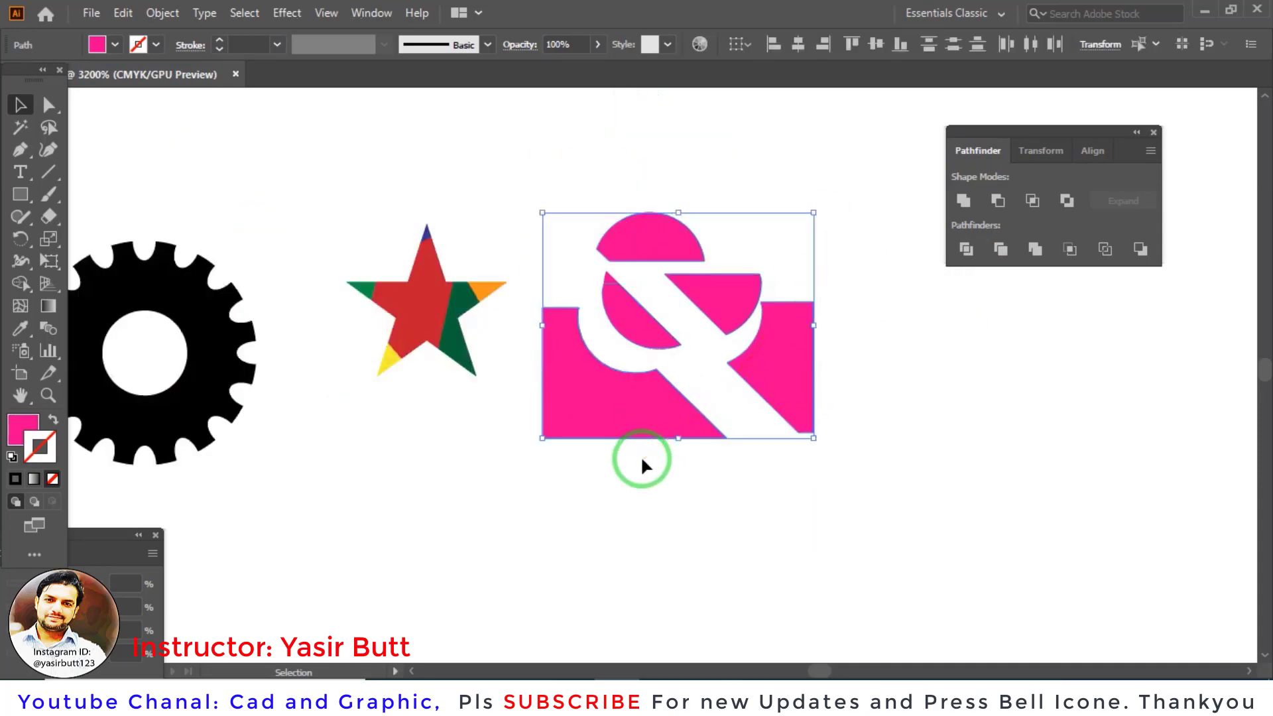
Step: Delete the pink pieces, draw a pink circle and duplicate it into overlapping copies
key("Delete")
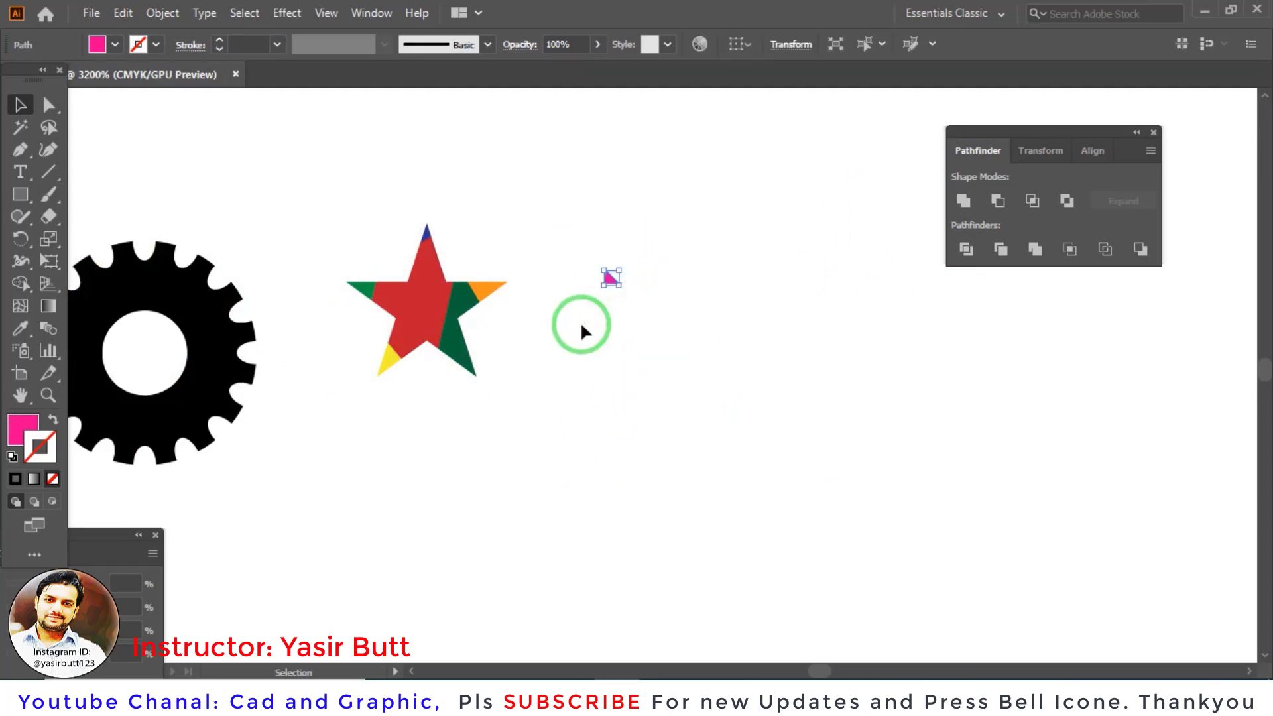
key("Delete")
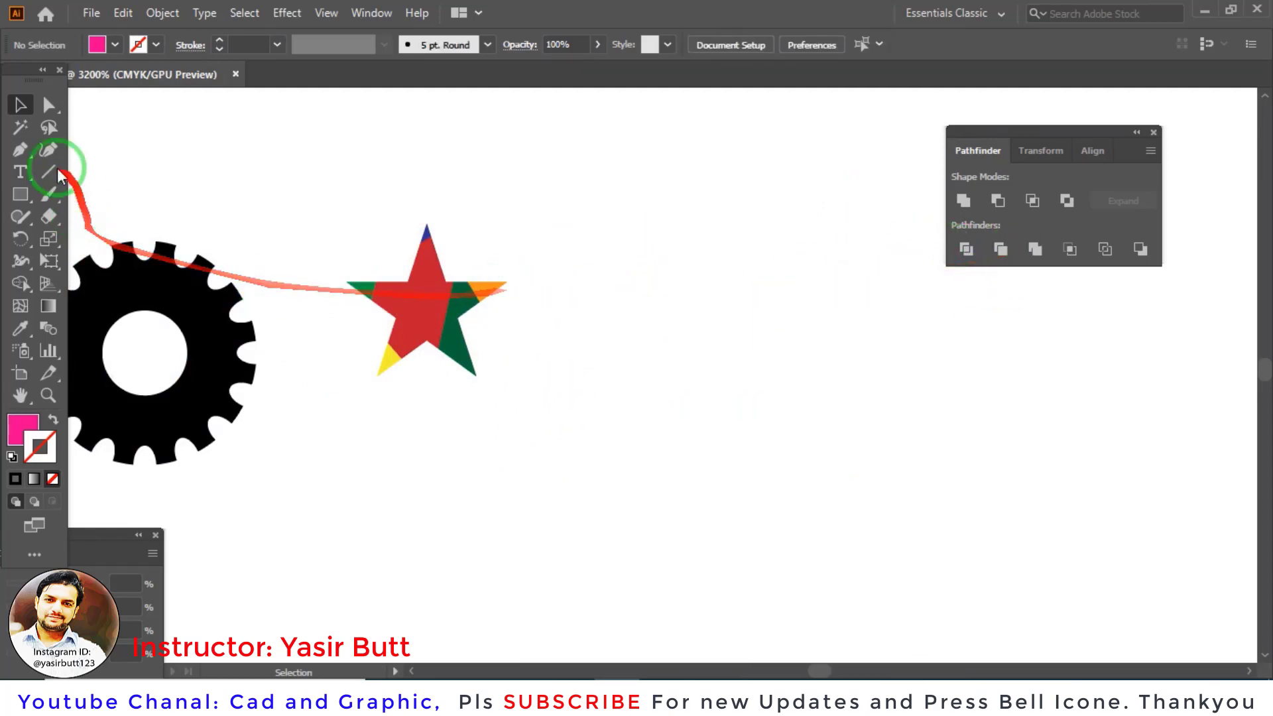
left_click(20, 194)
left_click_drag(14, 192, 59, 238)
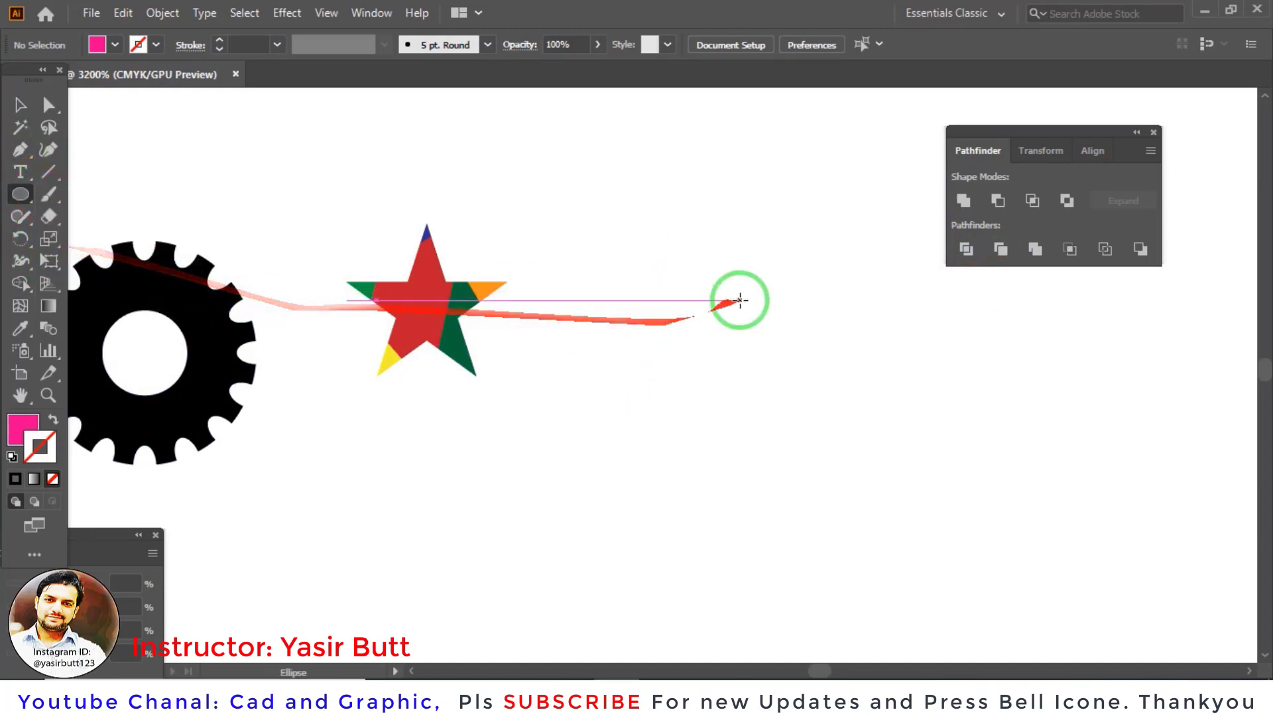
left_click_drag(697, 195, 746, 259)
left_click(19, 105)
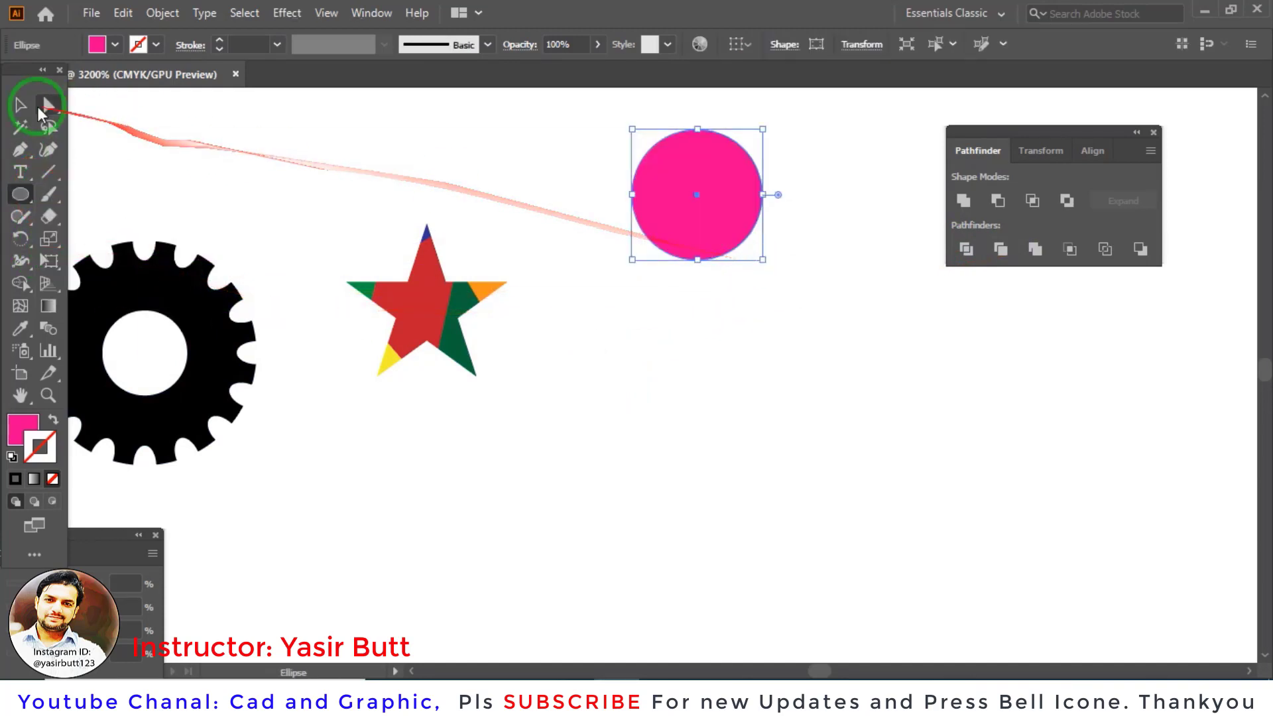
mouse_move(715, 189)
left_mouse_down()
mouse_move(791, 232)
mouse_move(686, 327)
mouse_move(769, 354)
mouse_move(855, 308)
mouse_move(820, 383)
left_mouse_up()
Step: Make the top-centre circle orange, the left circle green and the right circle yellow
left_click(773, 199)
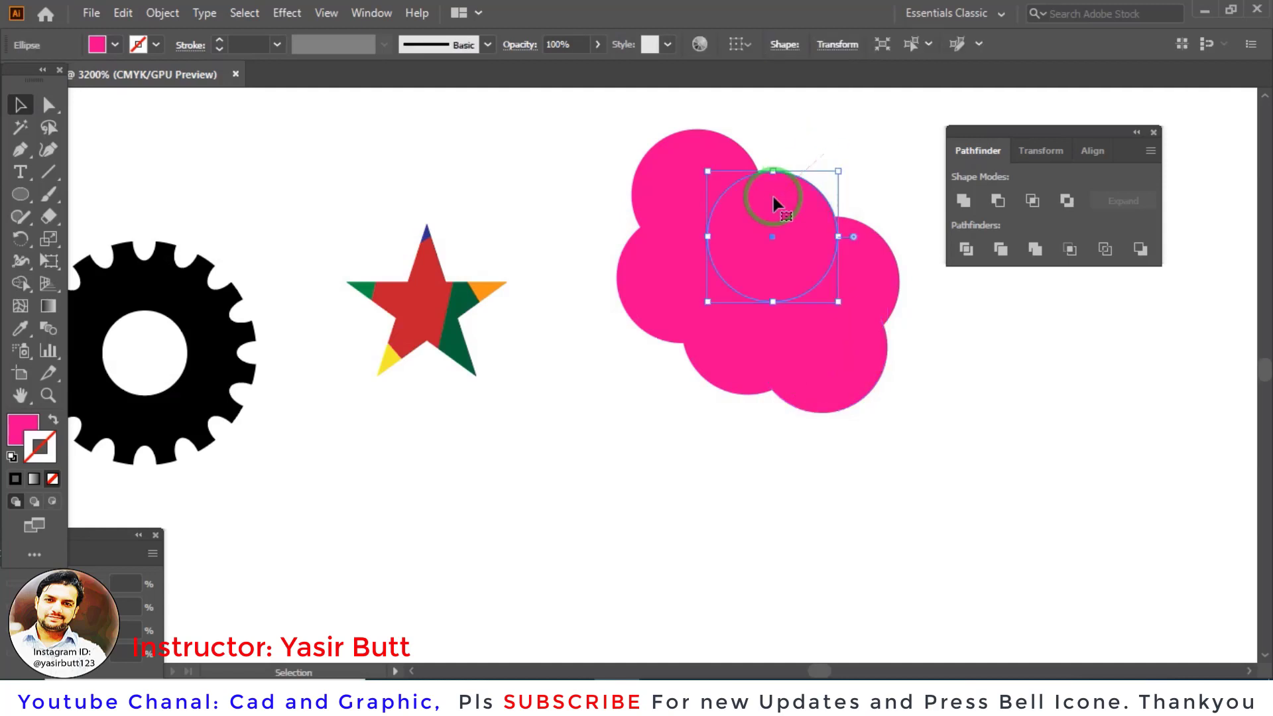
left_click(115, 44)
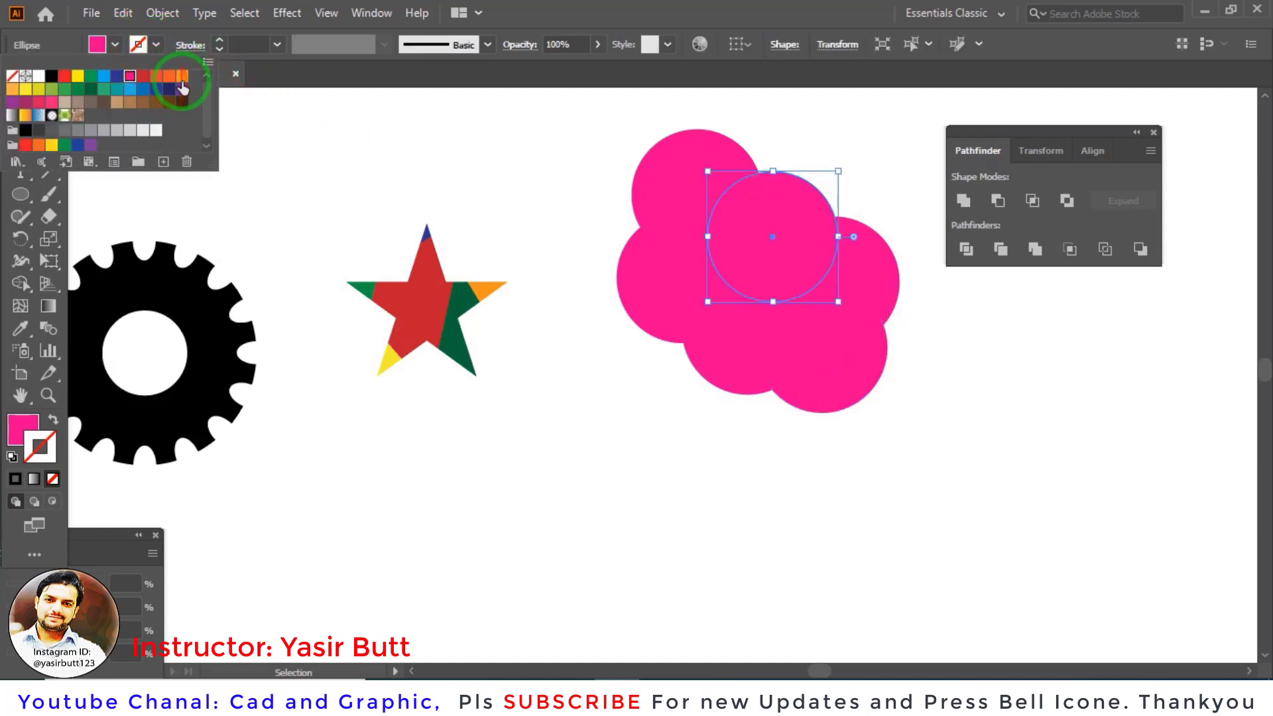
left_click(183, 86)
left_click(688, 287)
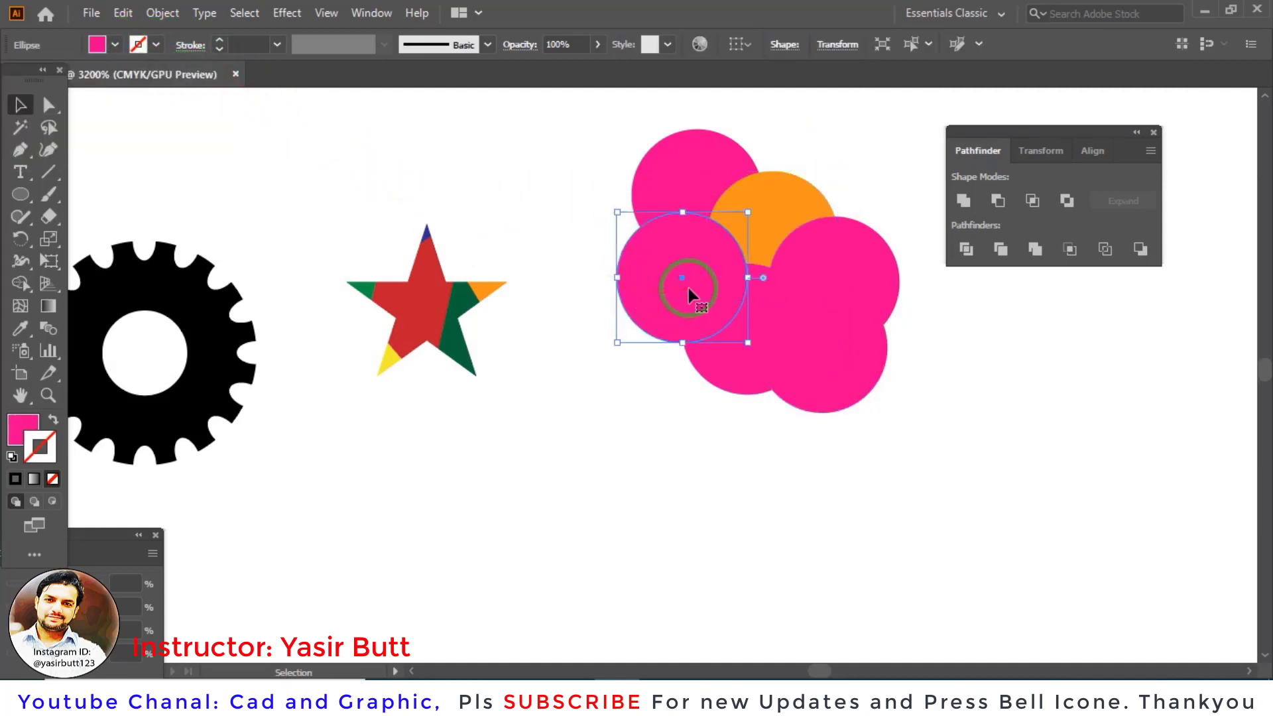
left_click(116, 45)
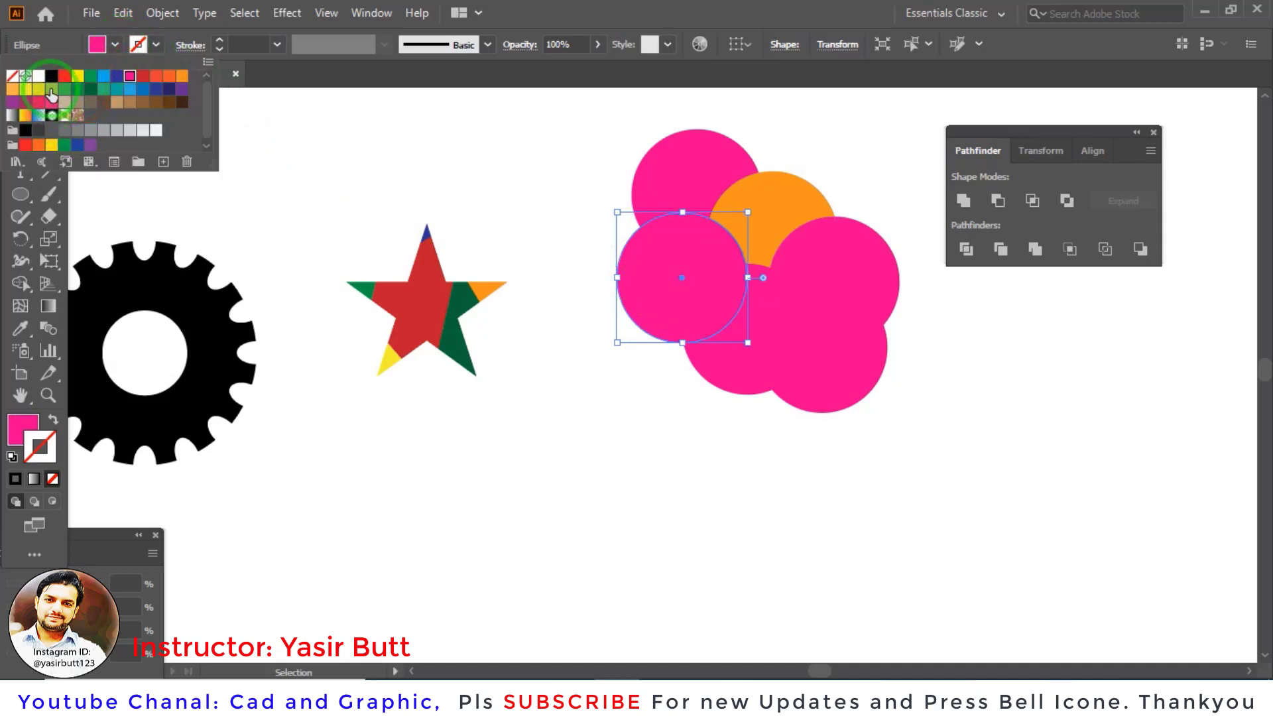
left_click(51, 95)
left_click(857, 262)
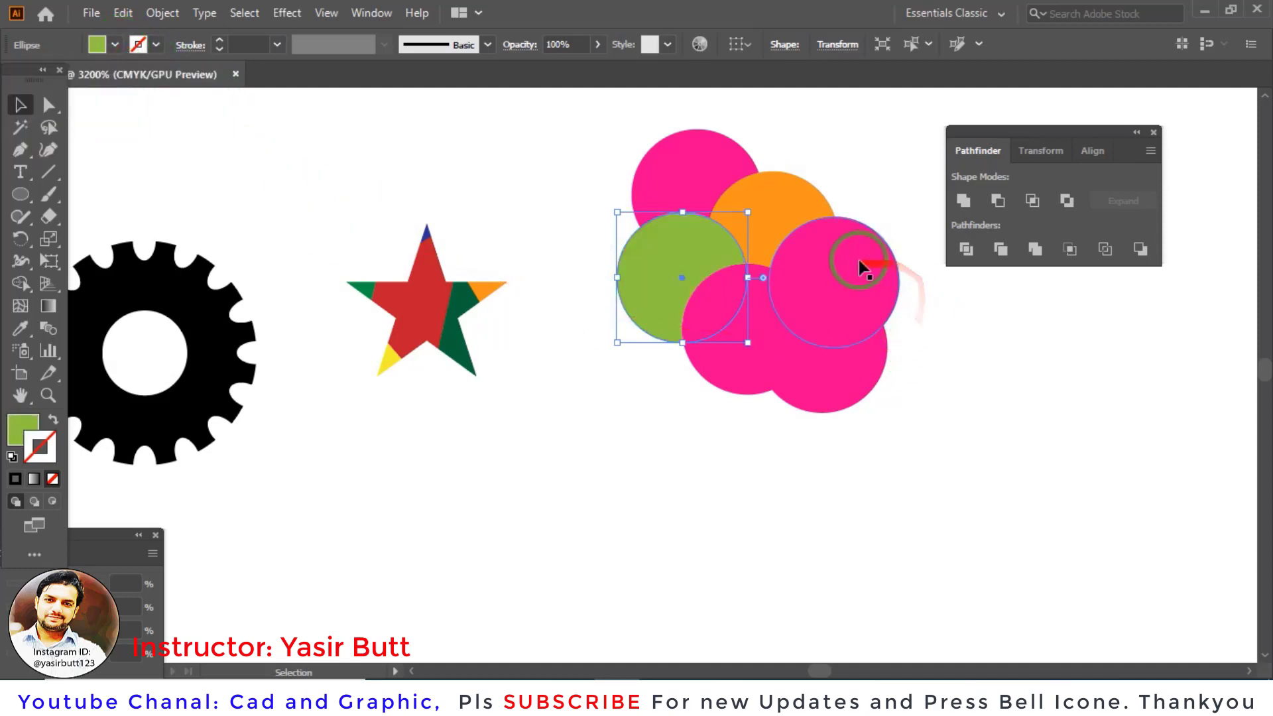
left_click(114, 45)
left_click(78, 84)
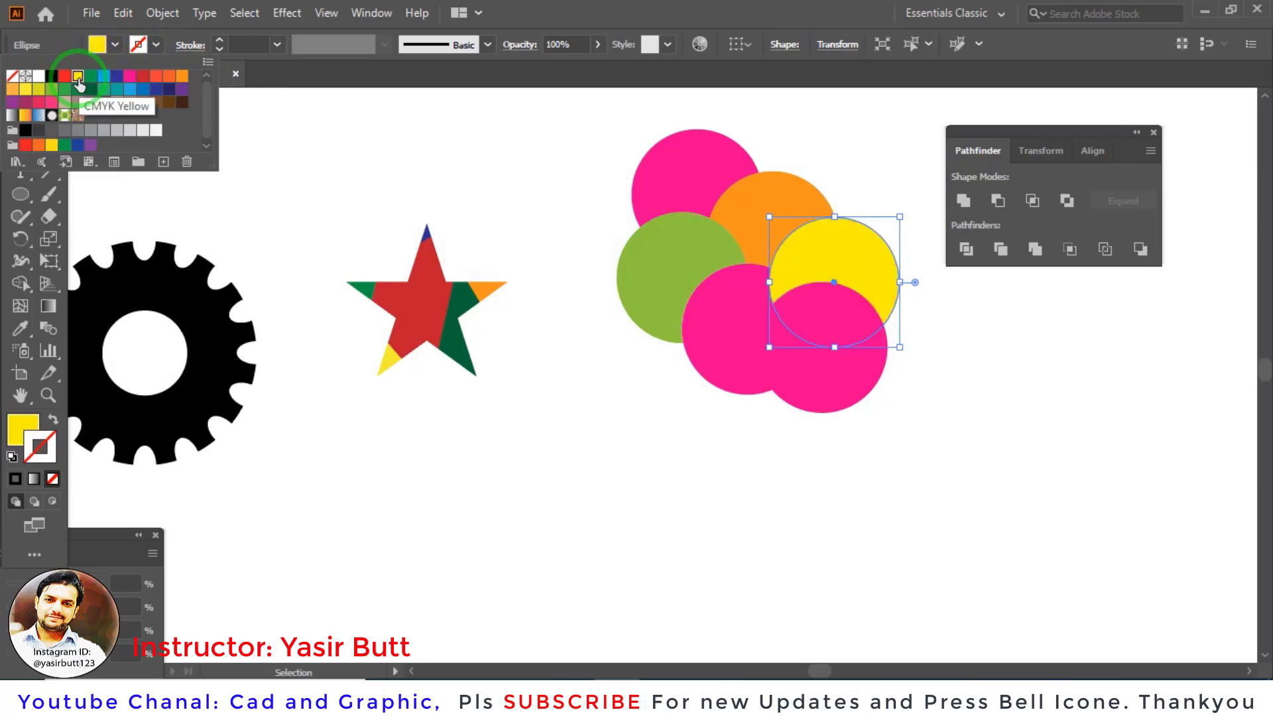
Step: Make the lower-left circle black and zoom in on the circle cluster
left_click(332, 204)
left_click(723, 339)
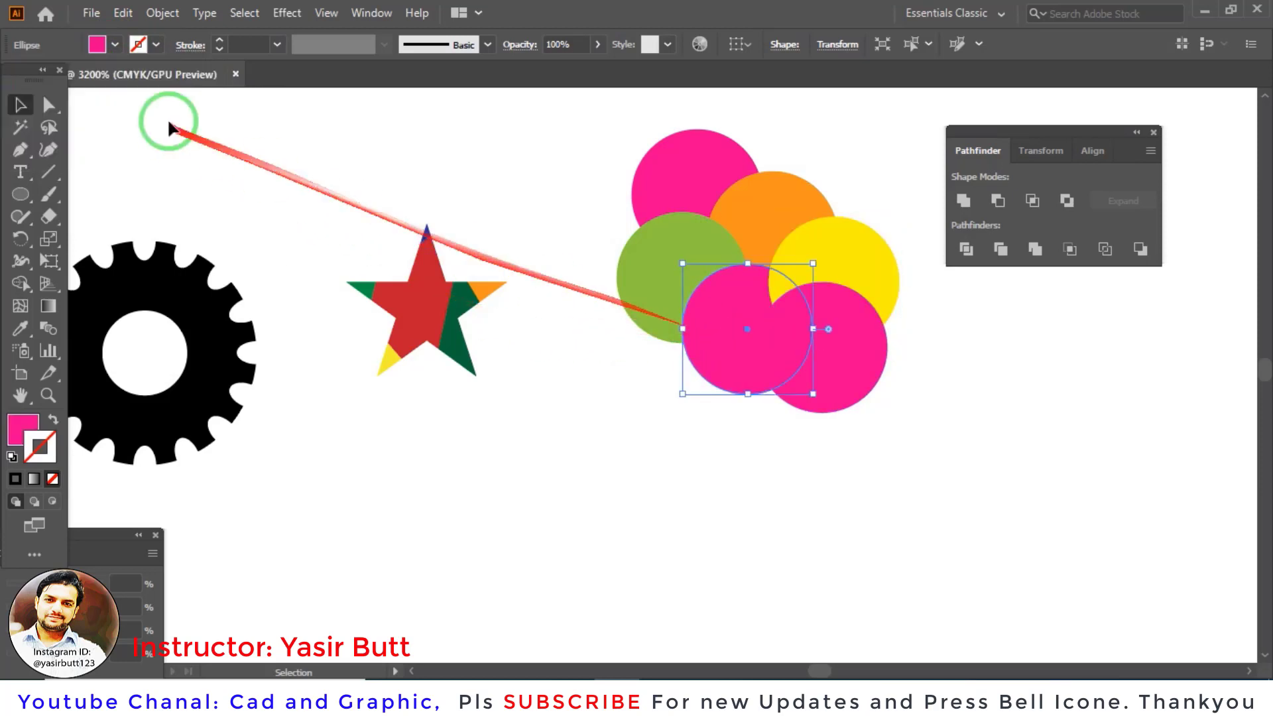
left_click(98, 44)
left_click(52, 75)
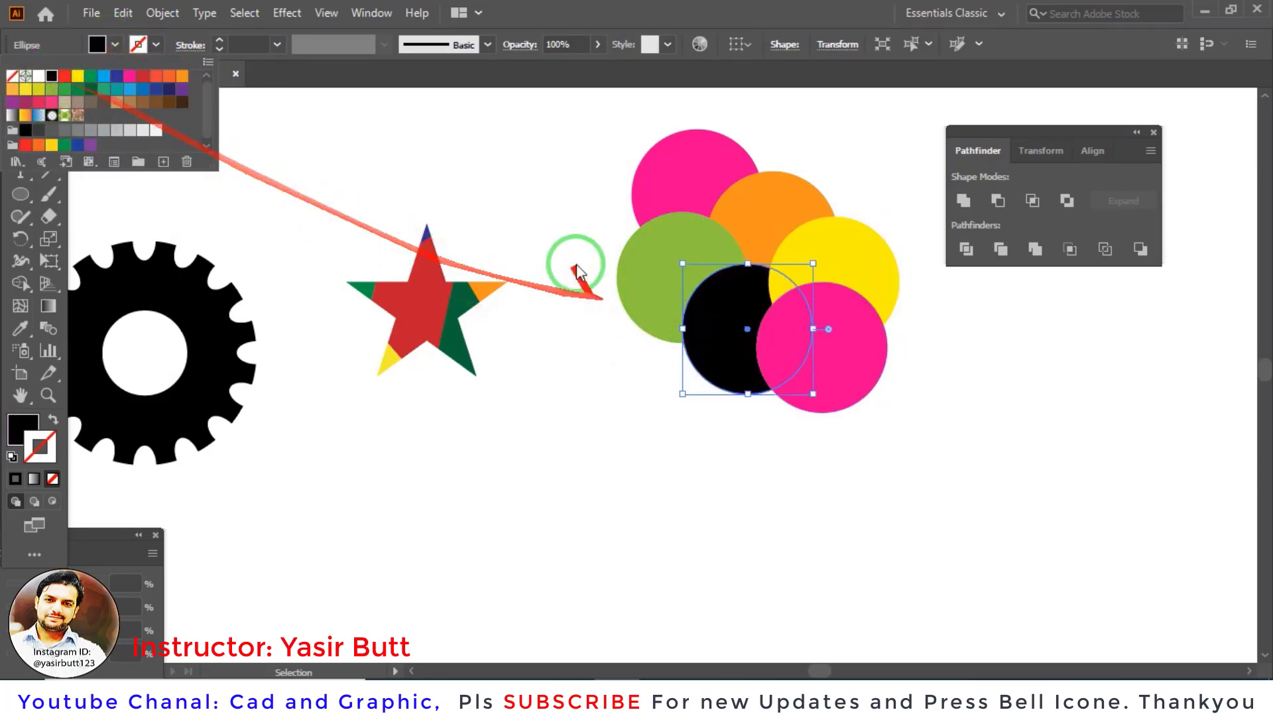
left_click_drag(748, 250, 618, 359)
scroll(618, 359, "up", 1)
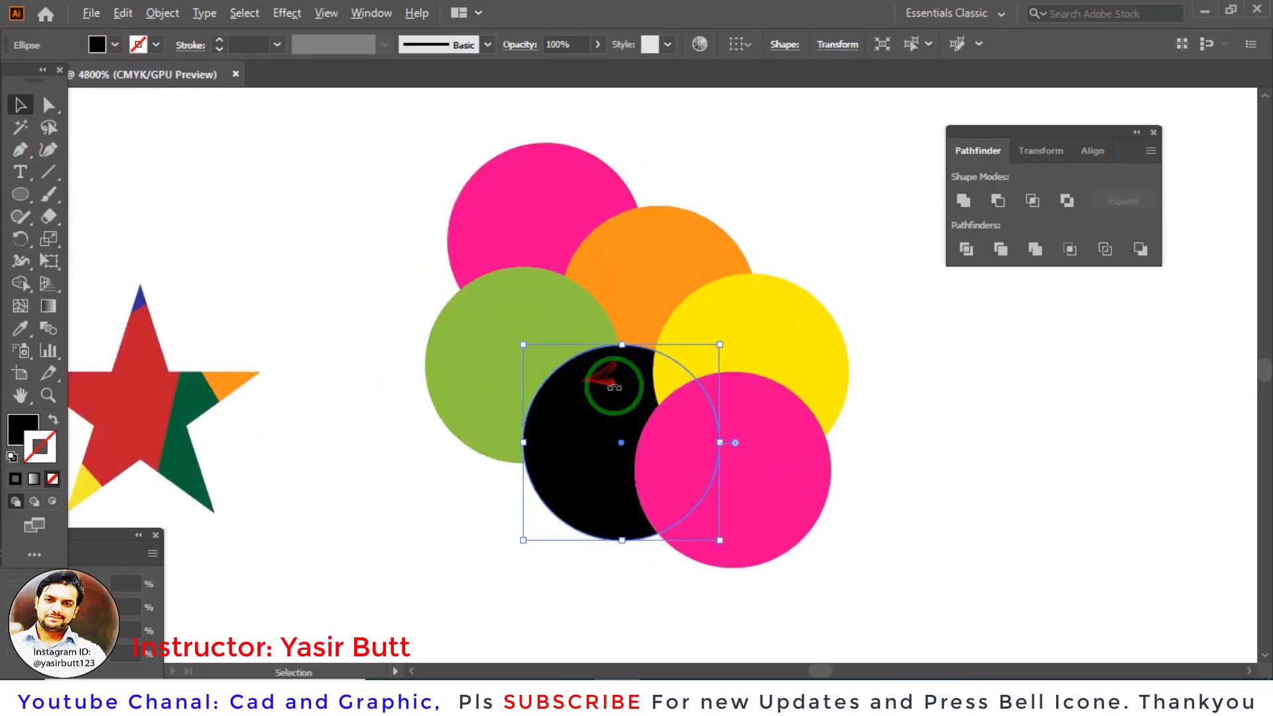
scroll(853, 299, "up", 1)
left_click_drag(706, 276, 715, 306)
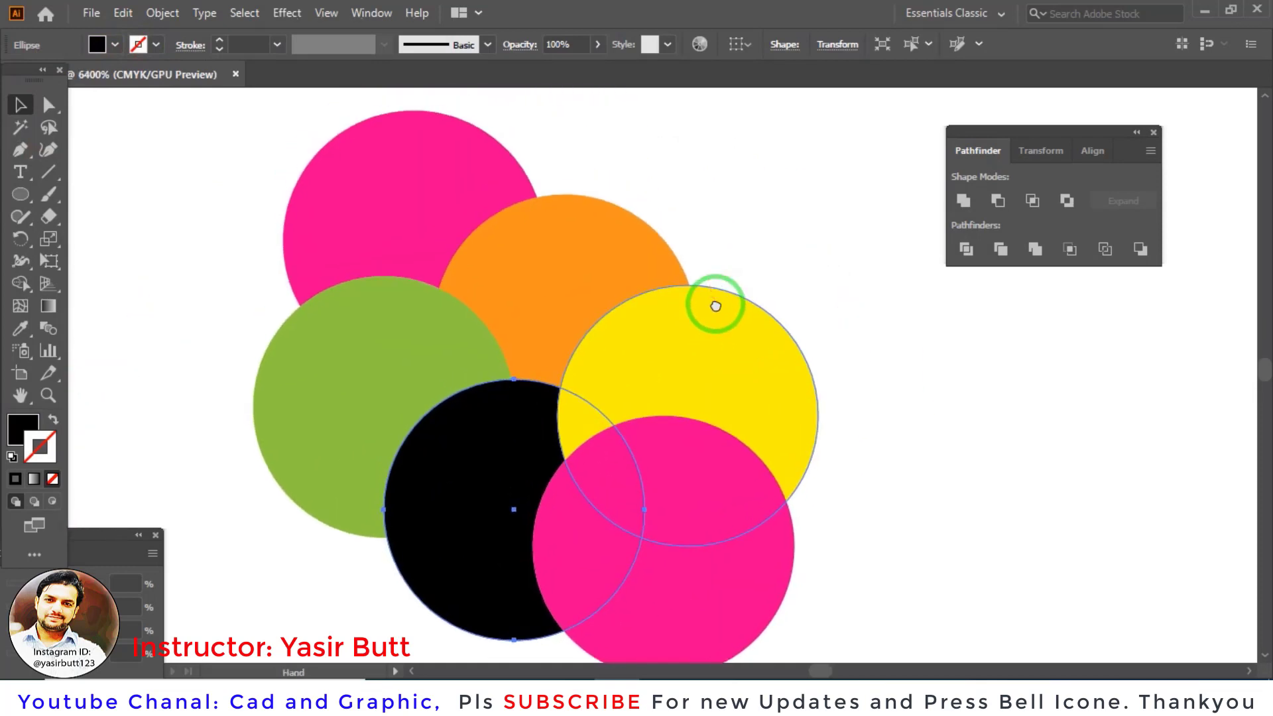
left_click(873, 281)
scroll(729, 311, "down", 1)
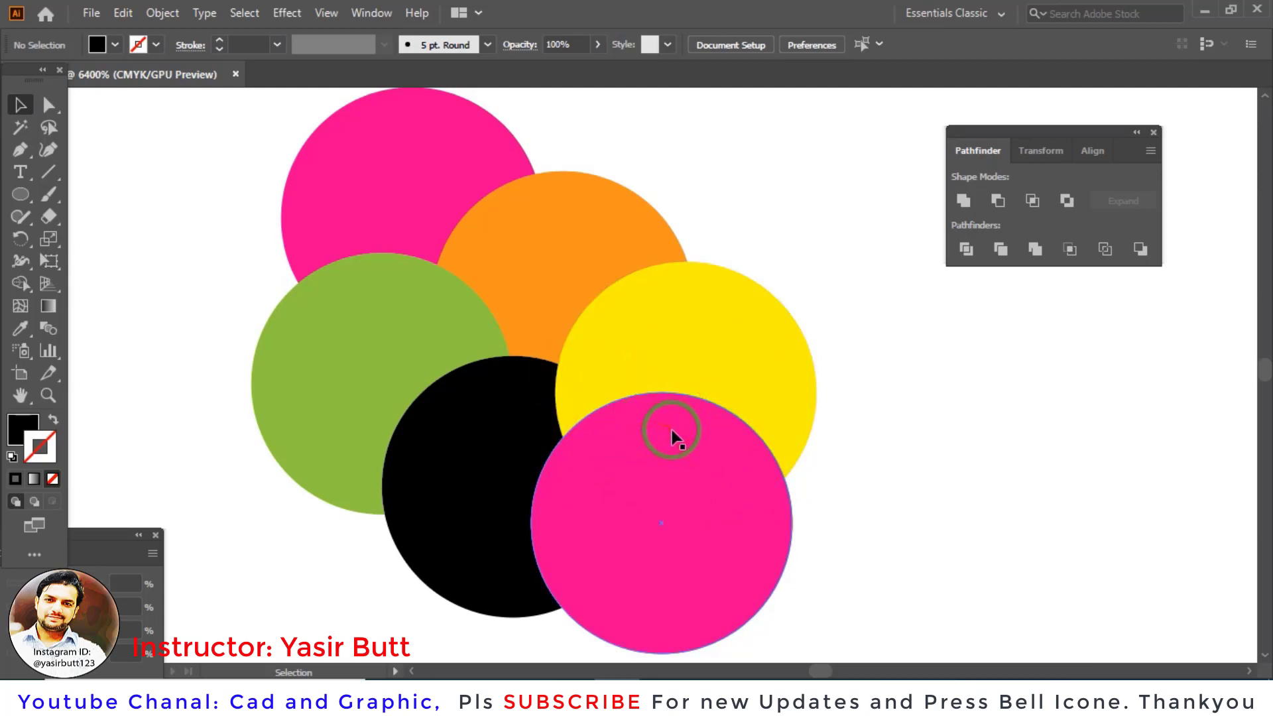
left_click_drag(682, 349, 837, 313)
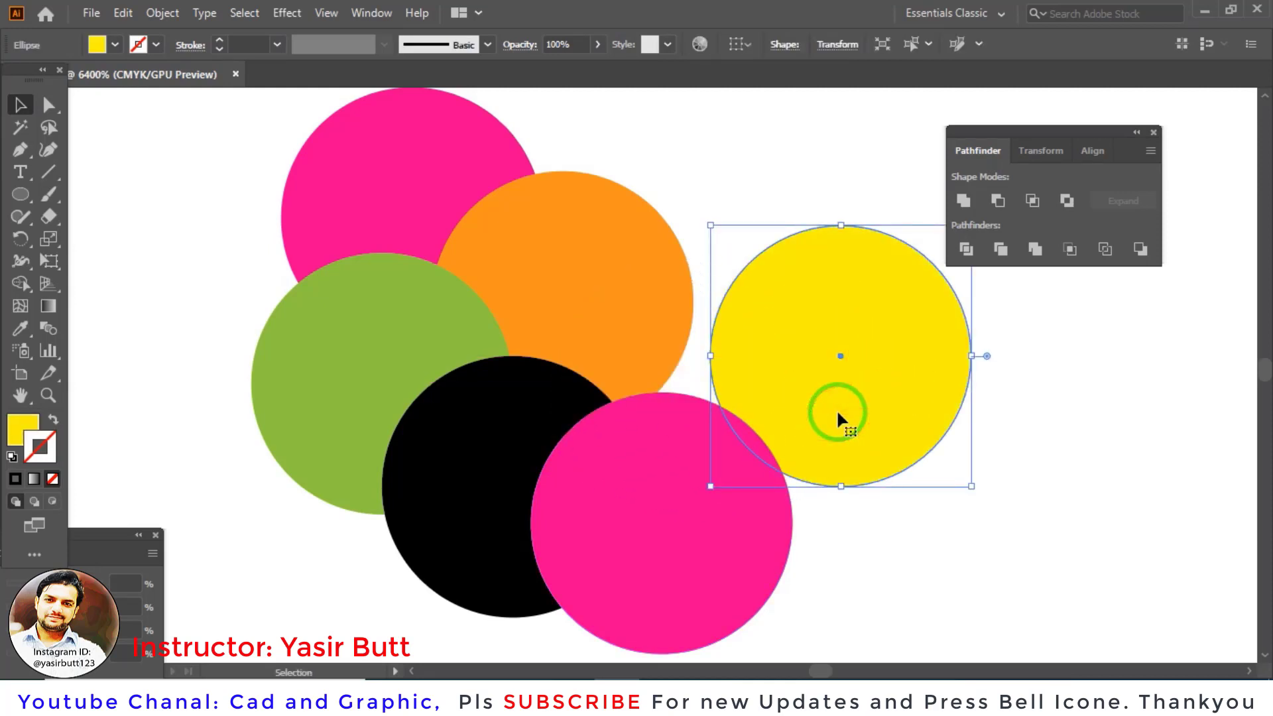
key("ctrl+z")
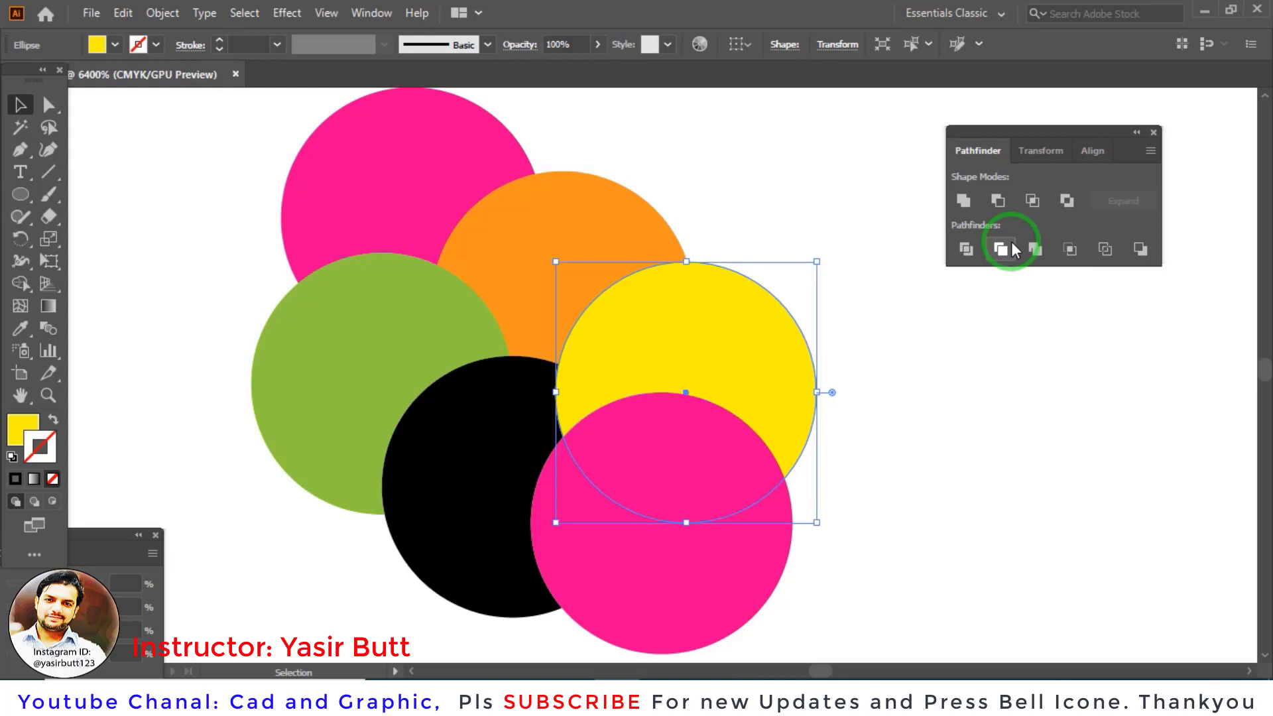
left_click(832, 219)
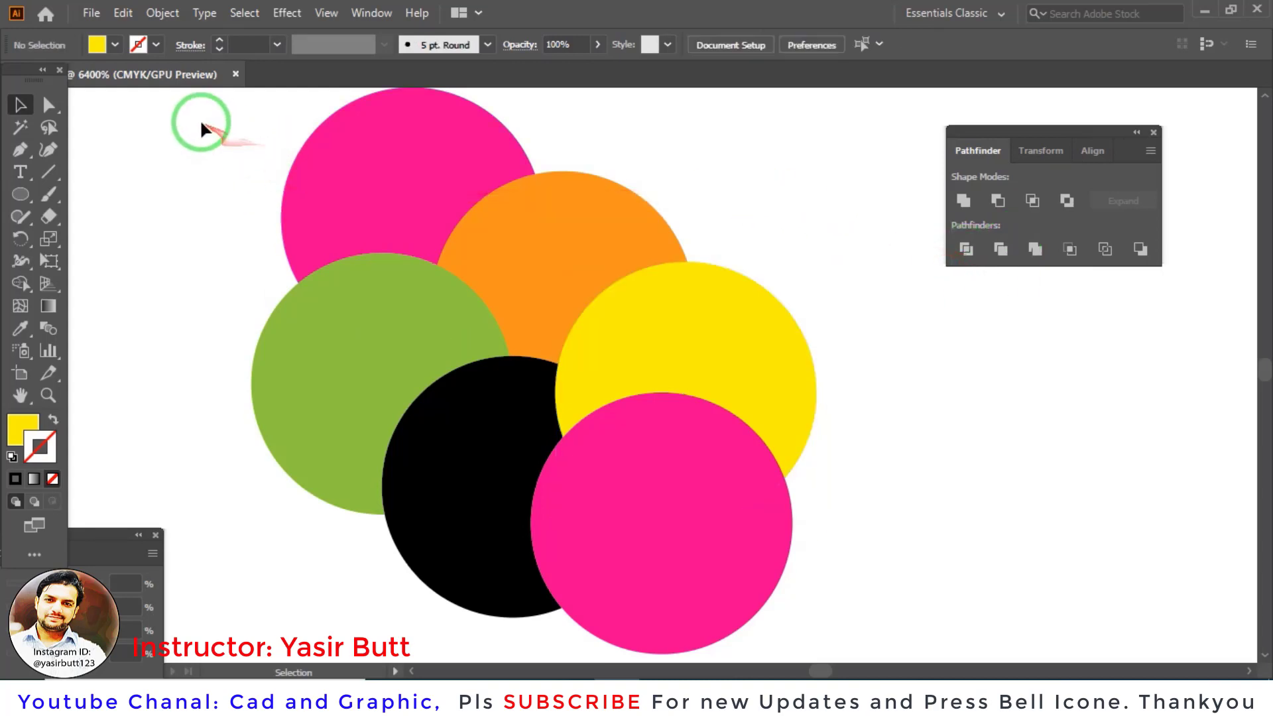
Step: Trim all six overlapping circles with Pathfinder Trim and ungroup the result
mouse_move(201, 122)
left_mouse_down()
mouse_move(684, 527)
mouse_move(899, 599)
left_mouse_up()
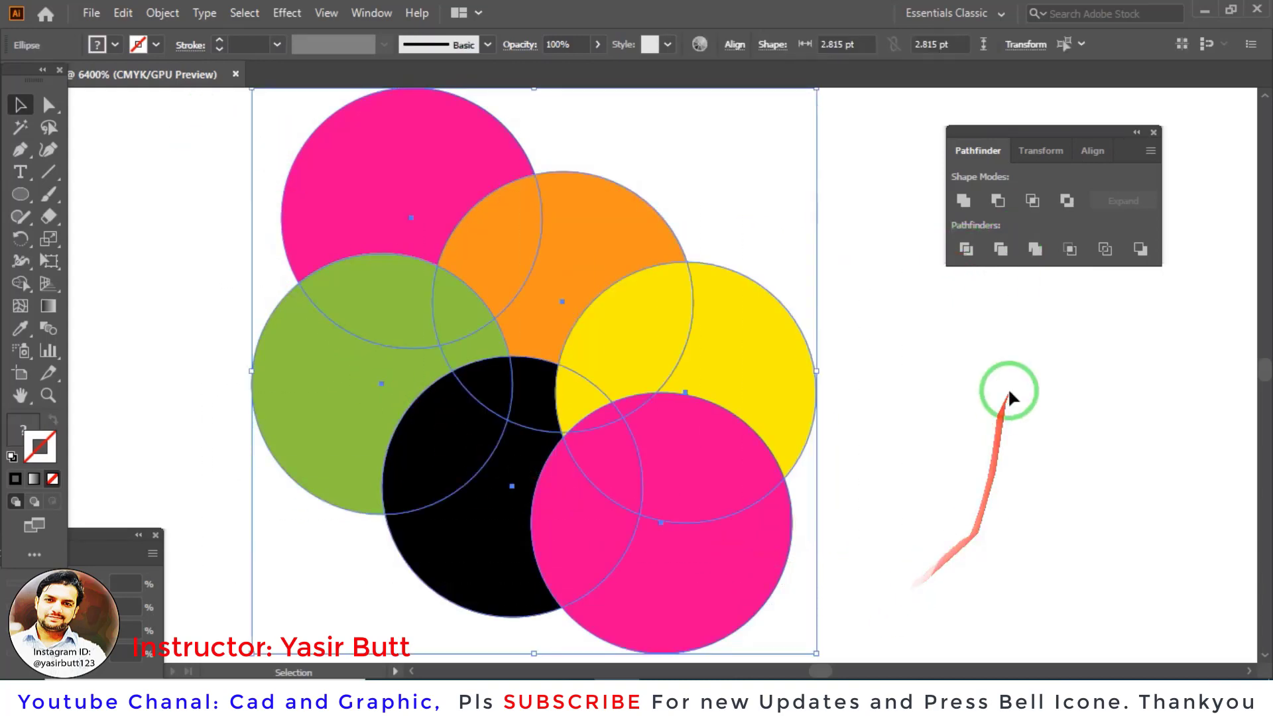
left_click(1013, 252)
left_click(871, 425)
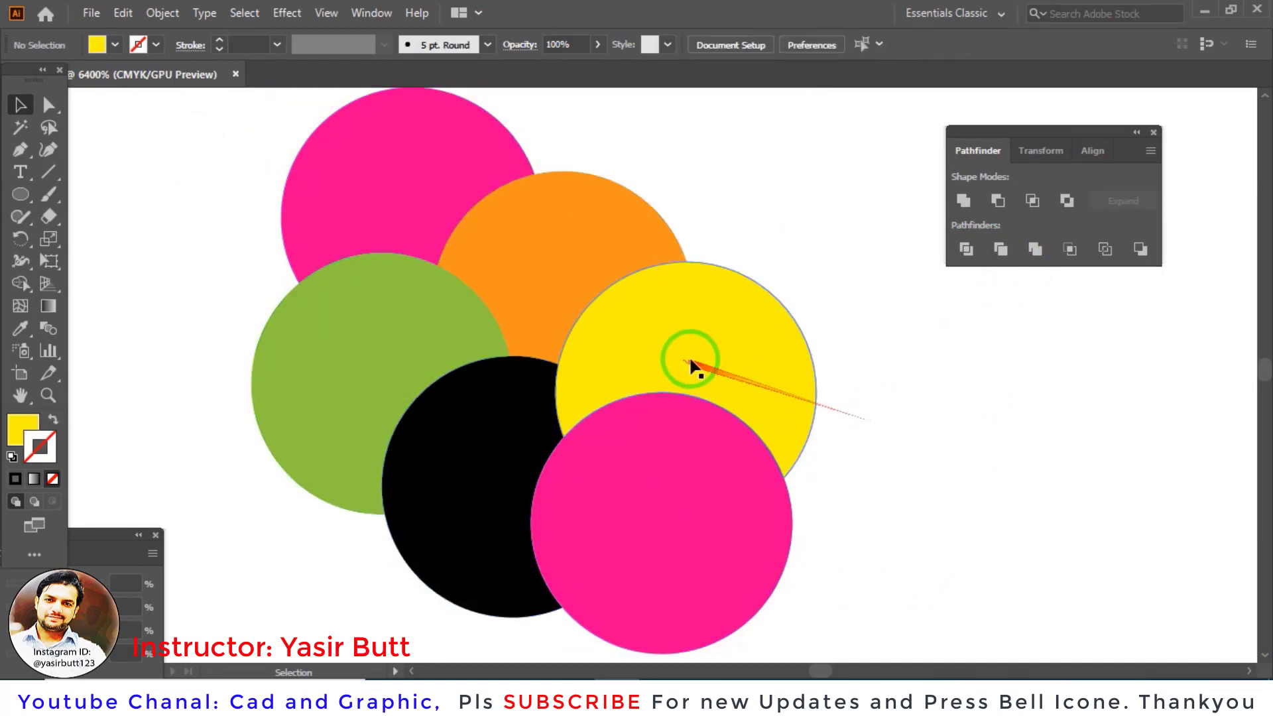
left_click_drag(736, 365, 673, 368)
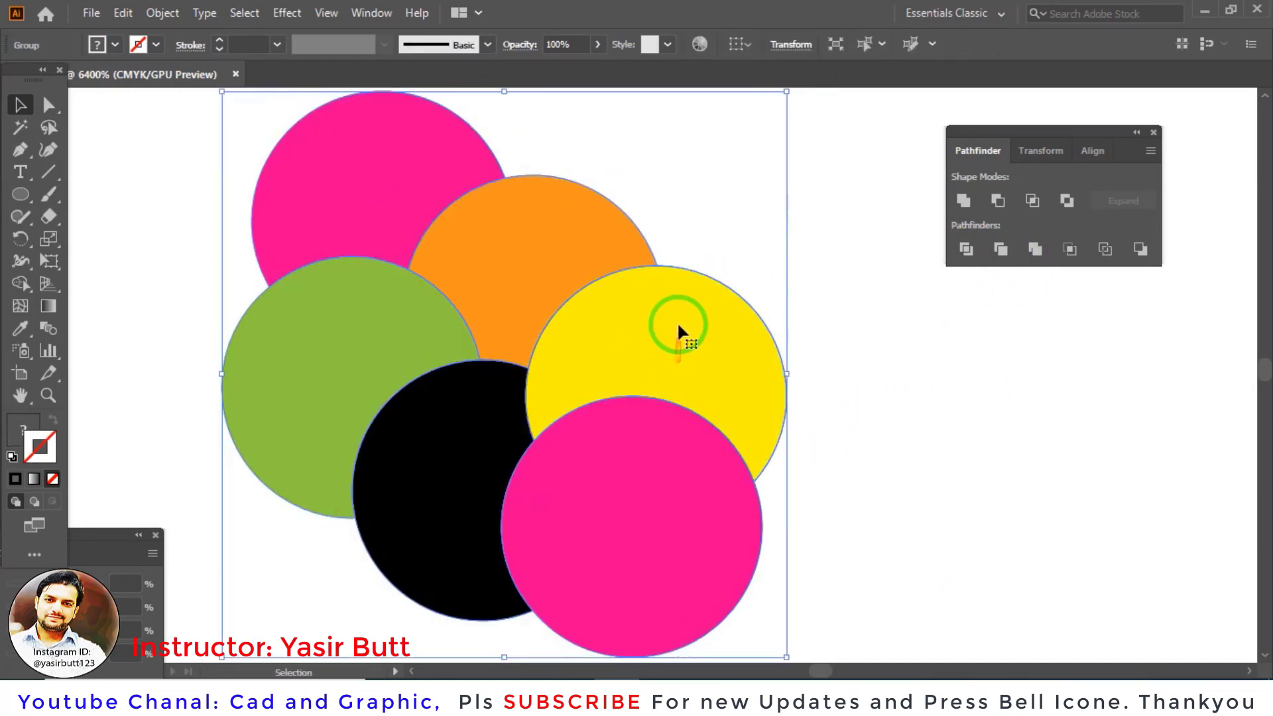
right_click(679, 325)
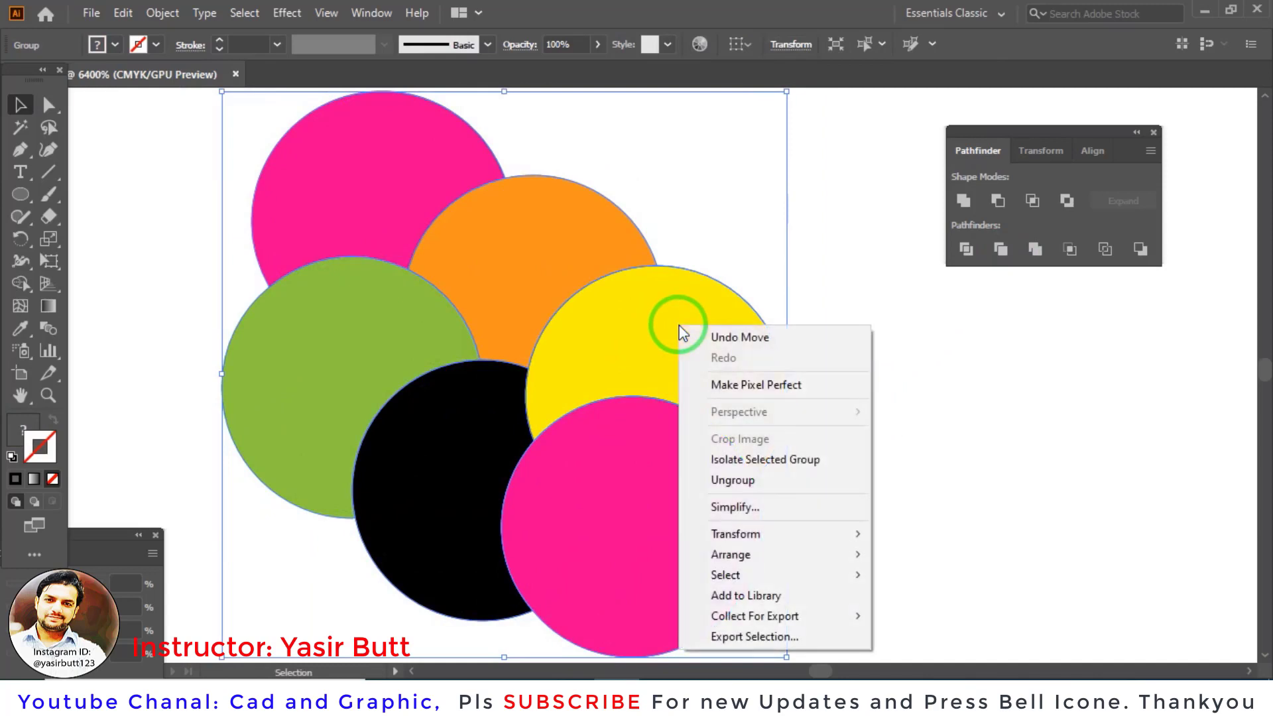
left_click(730, 480)
left_click(813, 350)
Step: Pull the yellow crescent up-right, the black piece down-left and the pink piece top-left
left_click(620, 348)
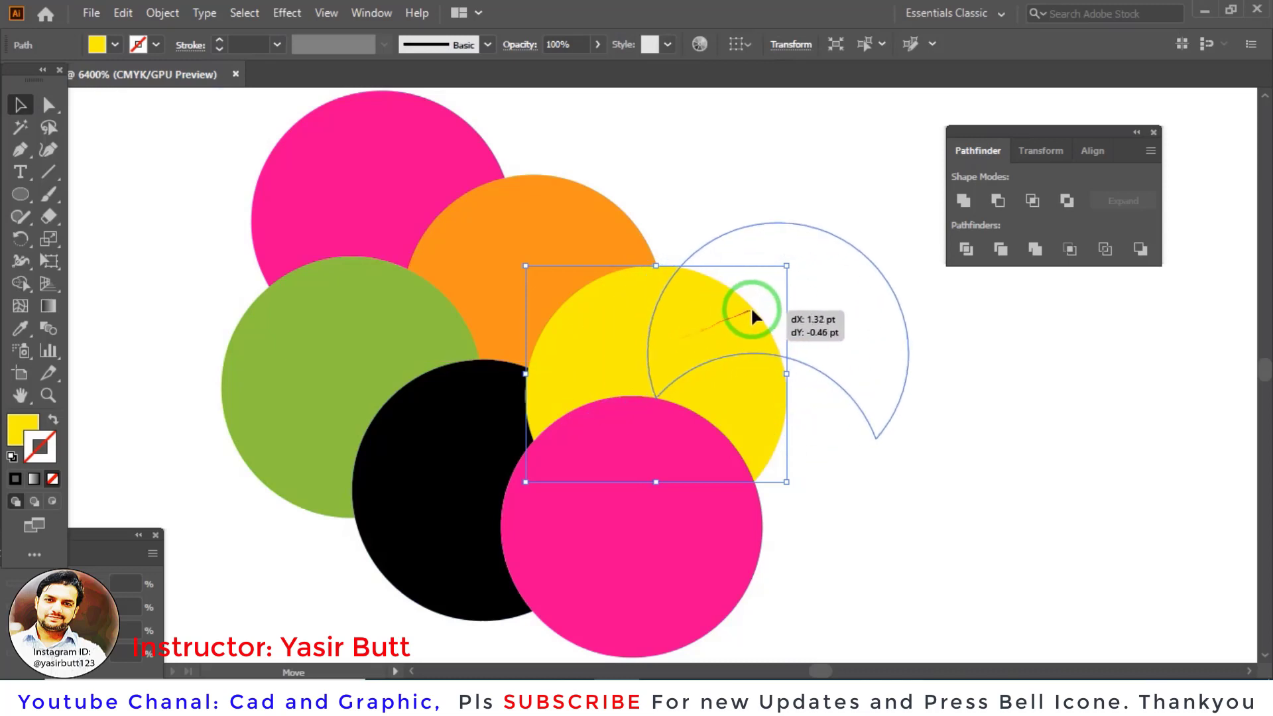
left_click_drag(666, 342, 752, 313)
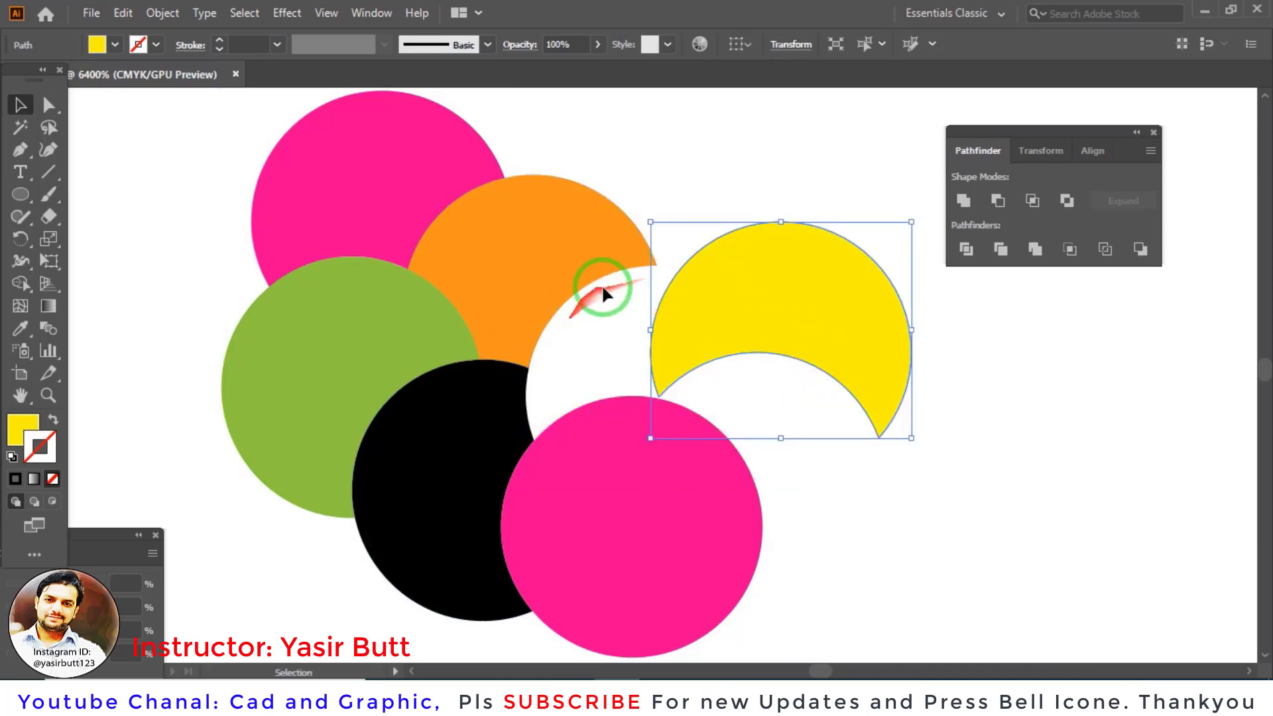
left_click(539, 221)
left_click(753, 262)
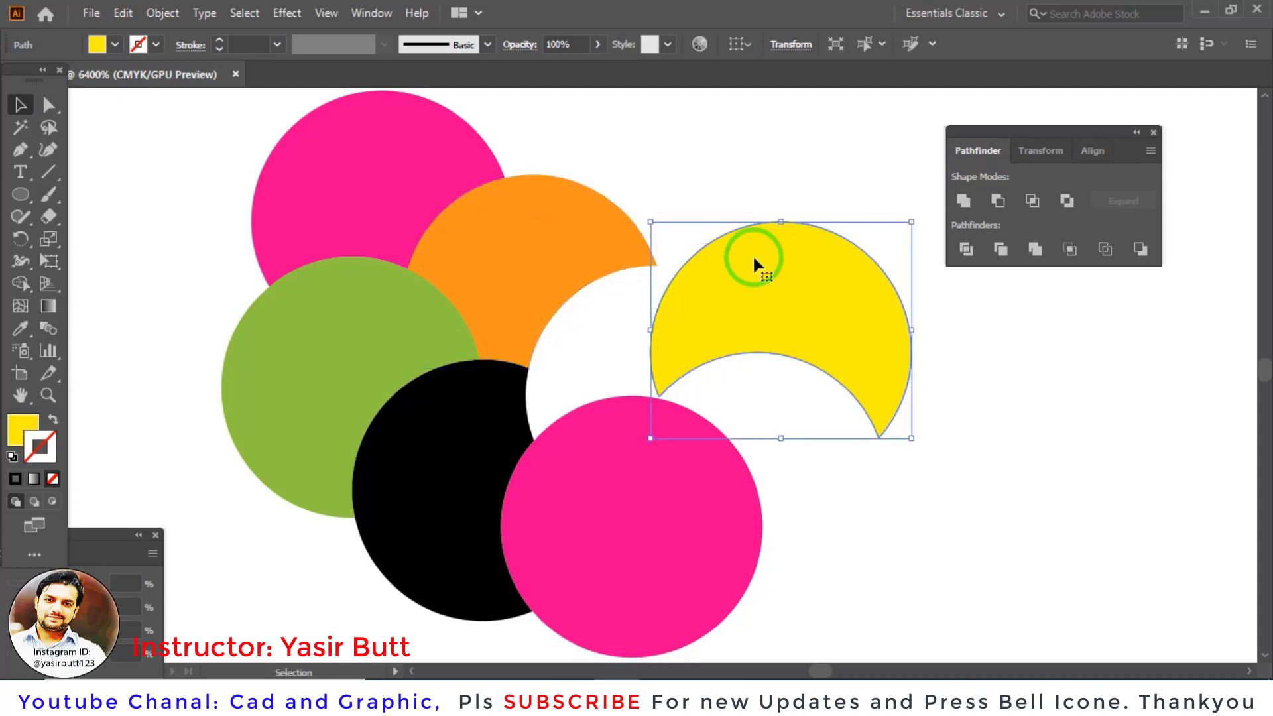
left_click(462, 450)
left_click_drag(452, 523, 326, 571)
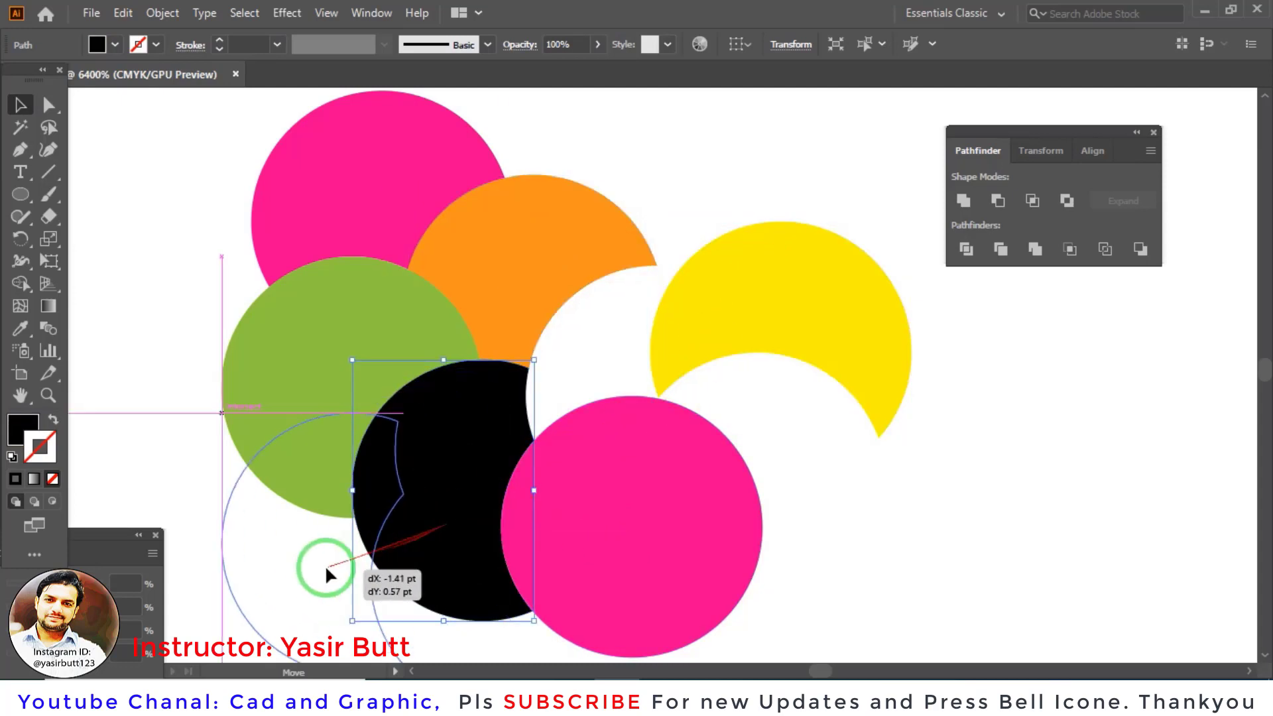
left_click(358, 199)
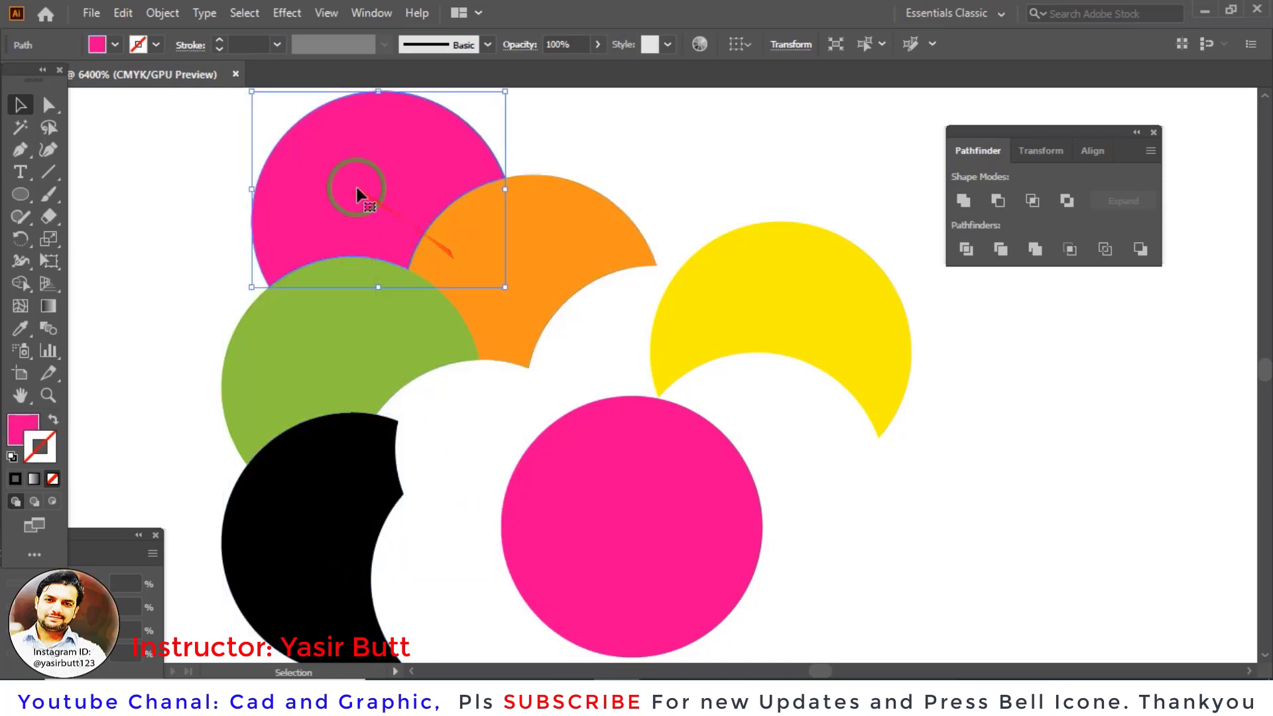
left_click_drag(357, 193, 207, 161)
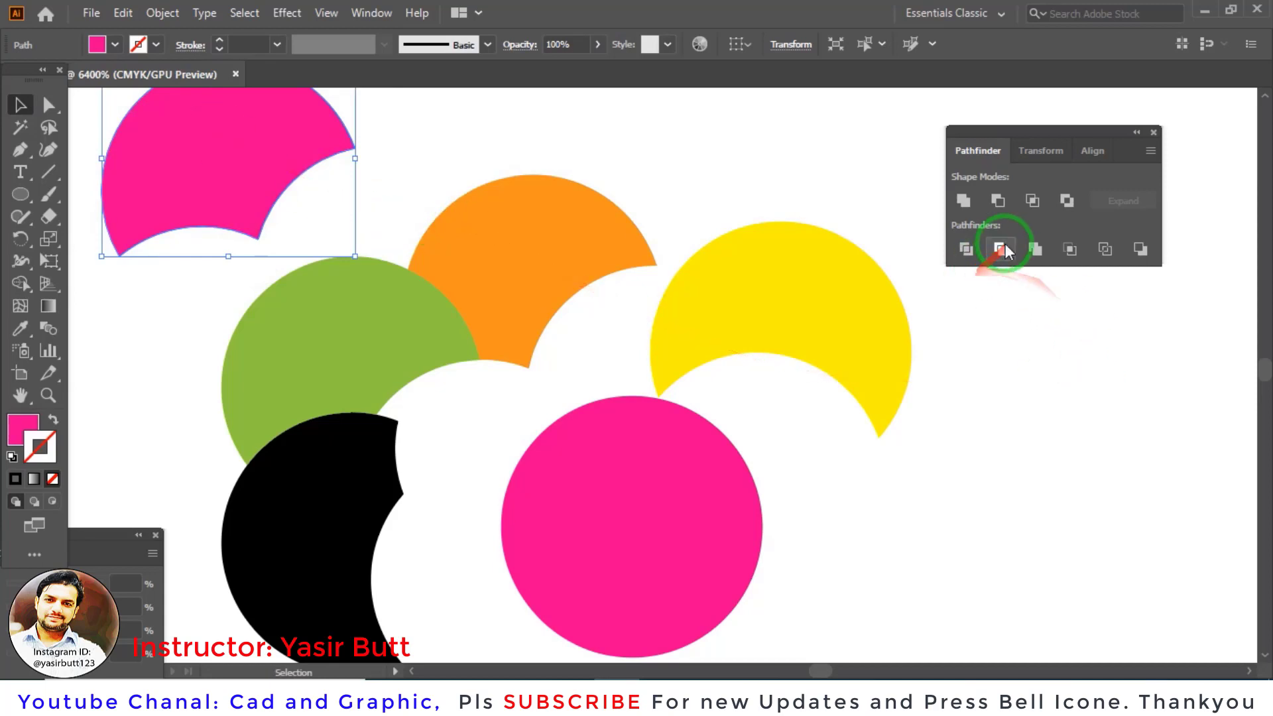
Step: Undo the trim back to six whole circles, then delete them all
key("ctrl+z")
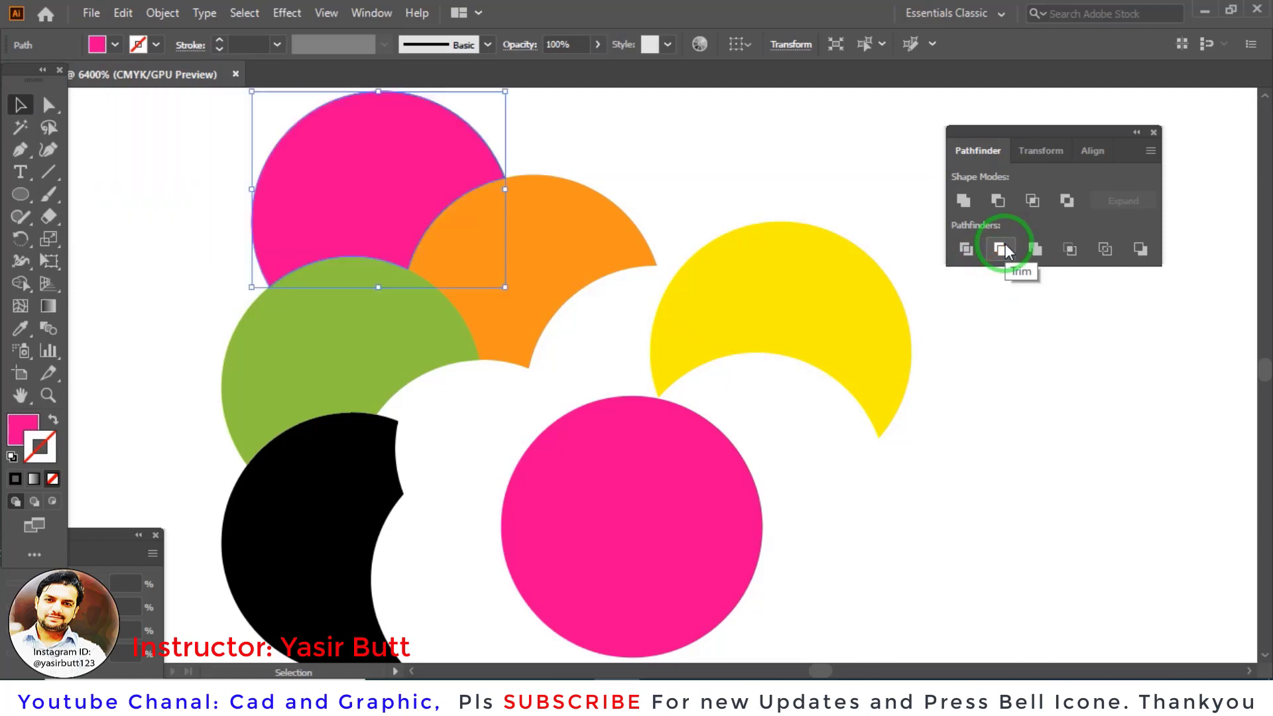
key("ctrl+z")
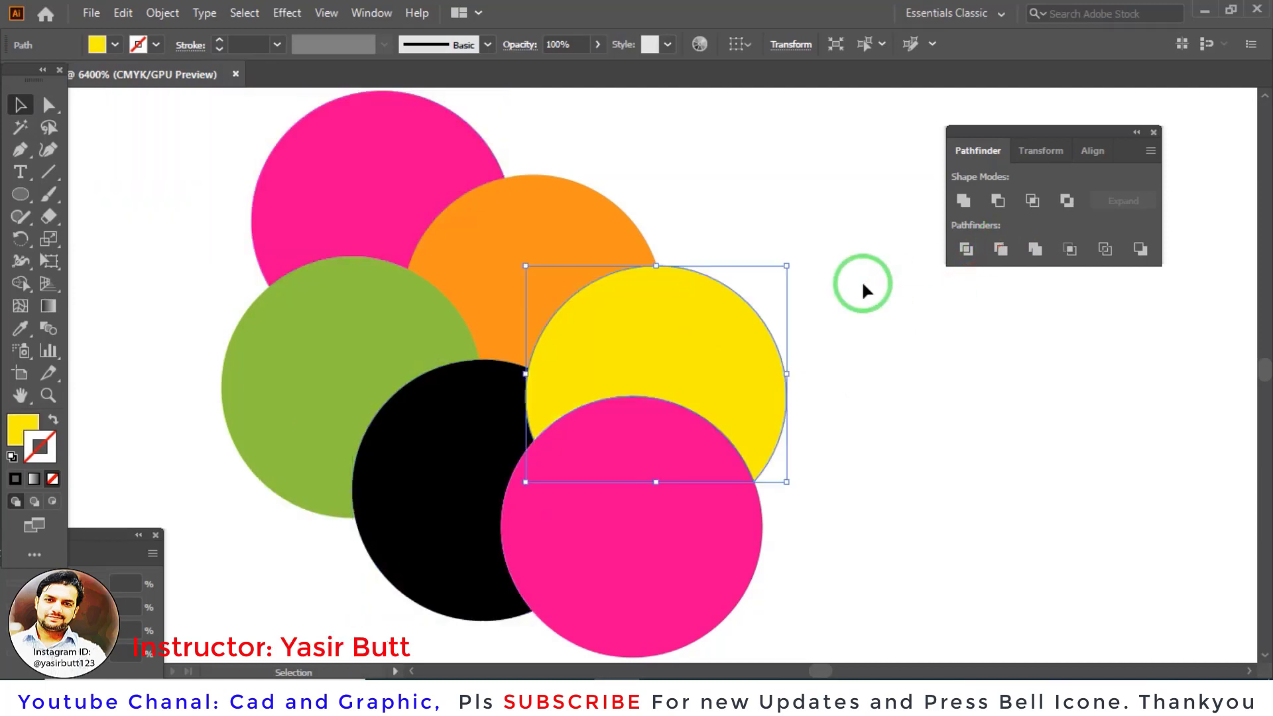
scroll(557, 336, "right", 5)
scroll(644, 308, "down", 5)
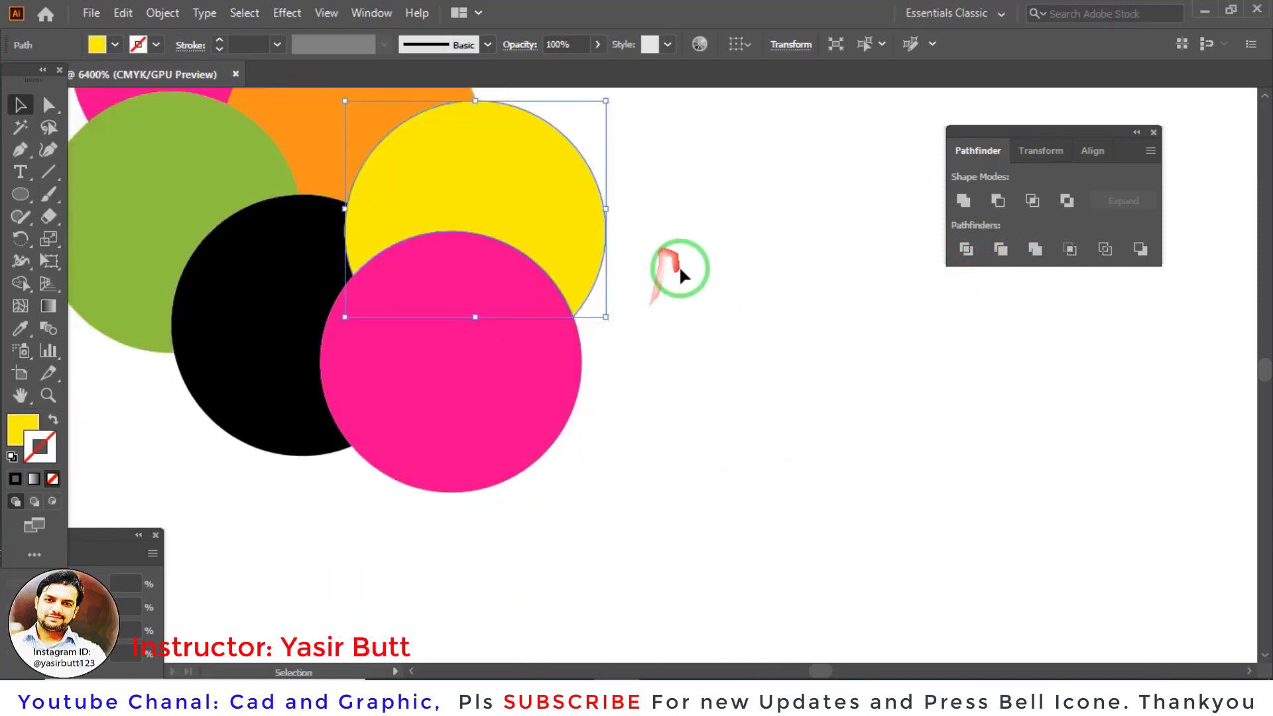
scroll(679, 268, "down", 1)
left_click_drag(705, 73, 697, 171)
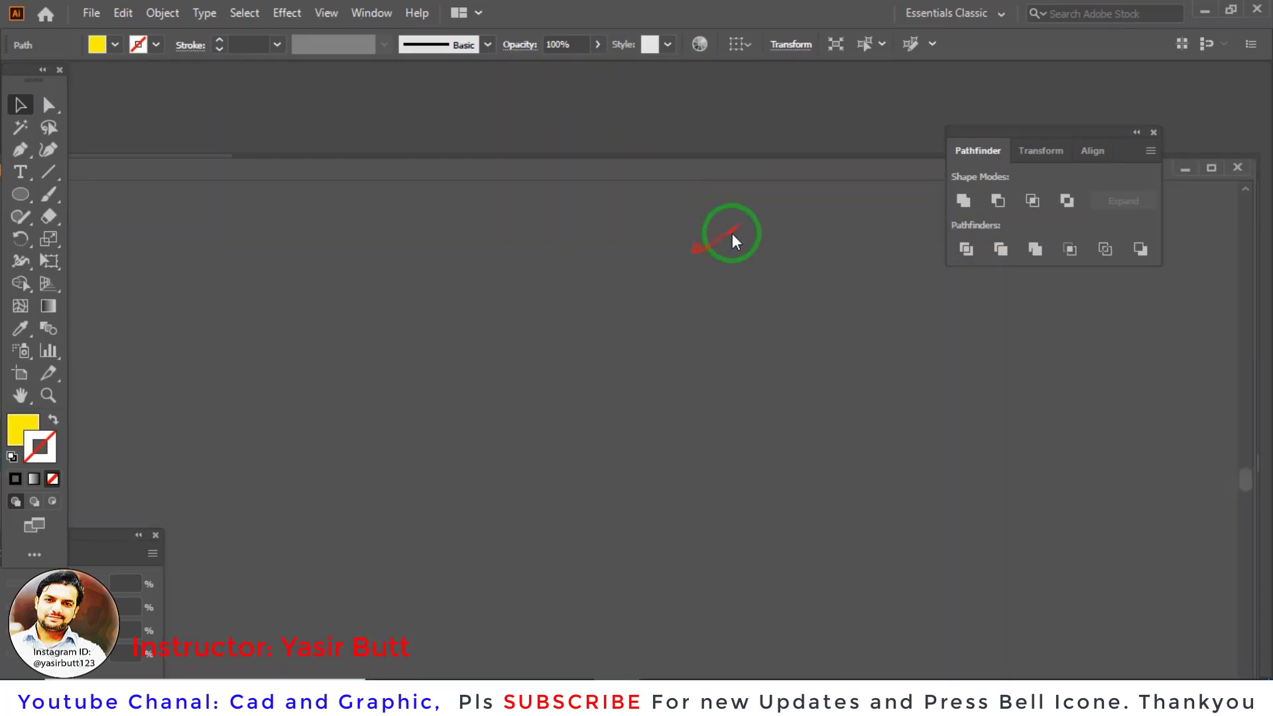
left_click(535, 398)
left_click_drag(548, 172, 568, 69)
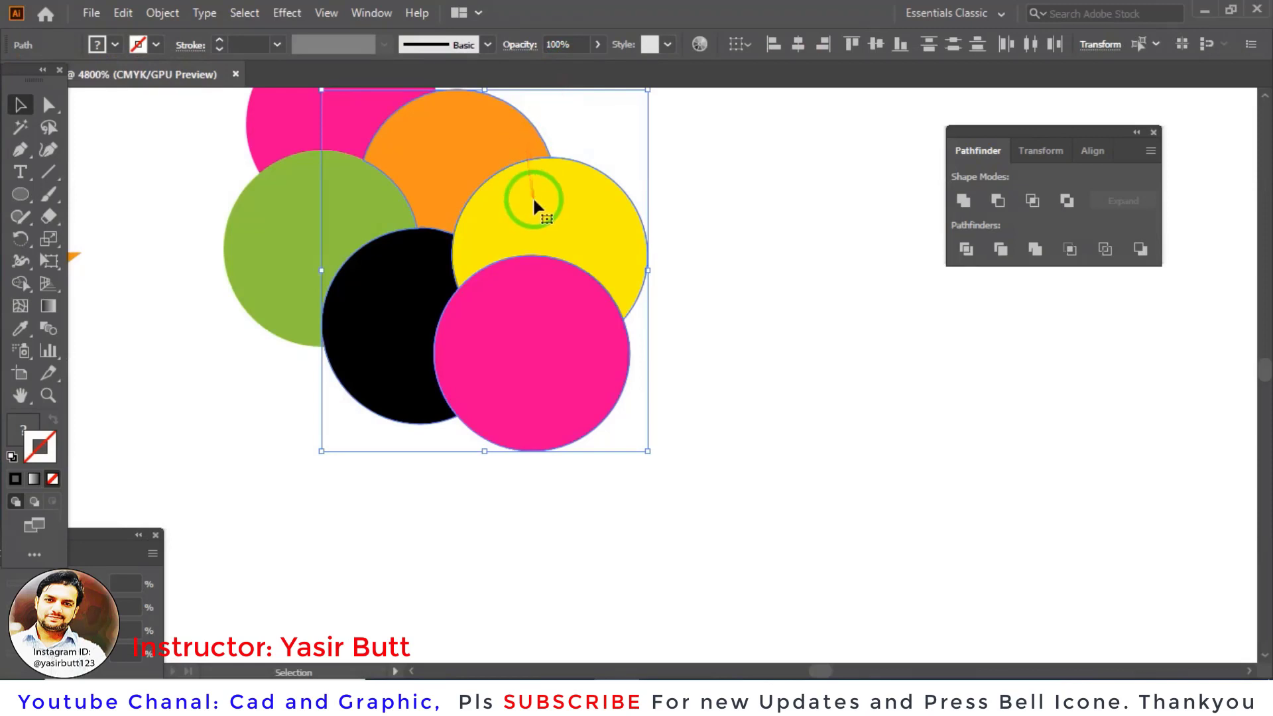
key("Delete")
left_click_drag(502, 155, 152, 310)
key("Delete")
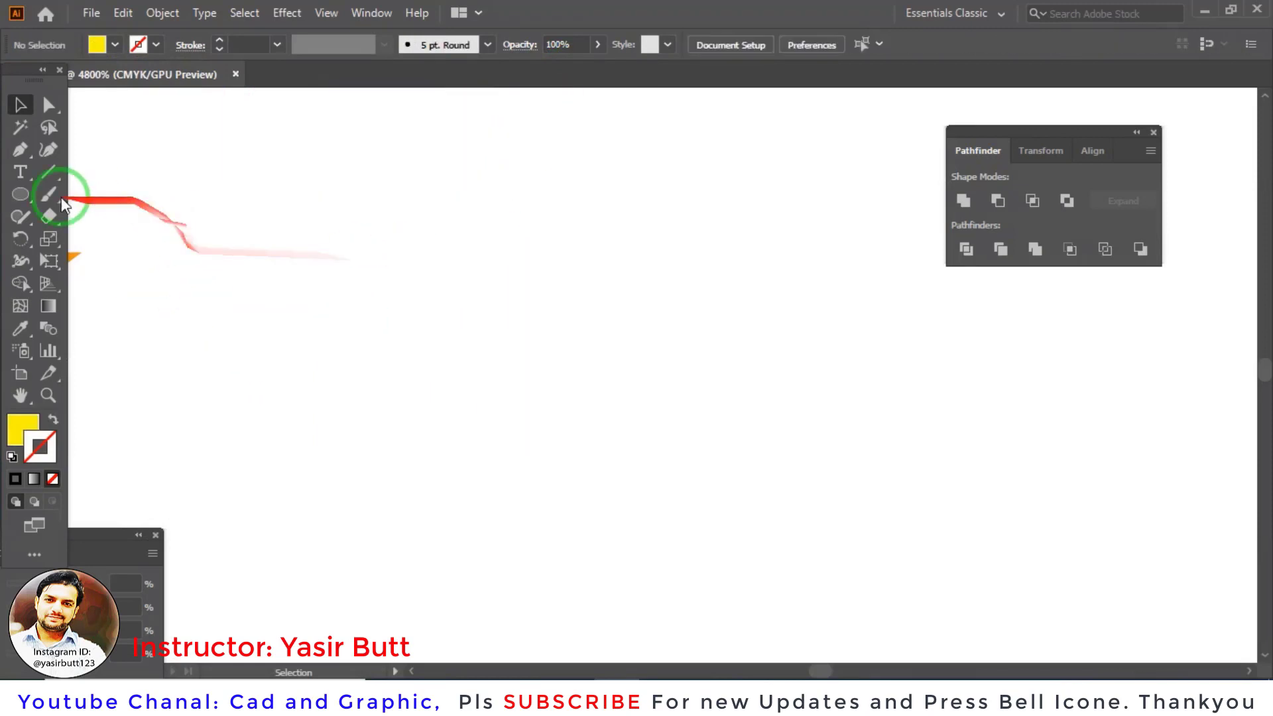
Step: Draw a yellow hexagon and a blue star overlapping its lower half
left_click(20, 194)
left_click(70, 261)
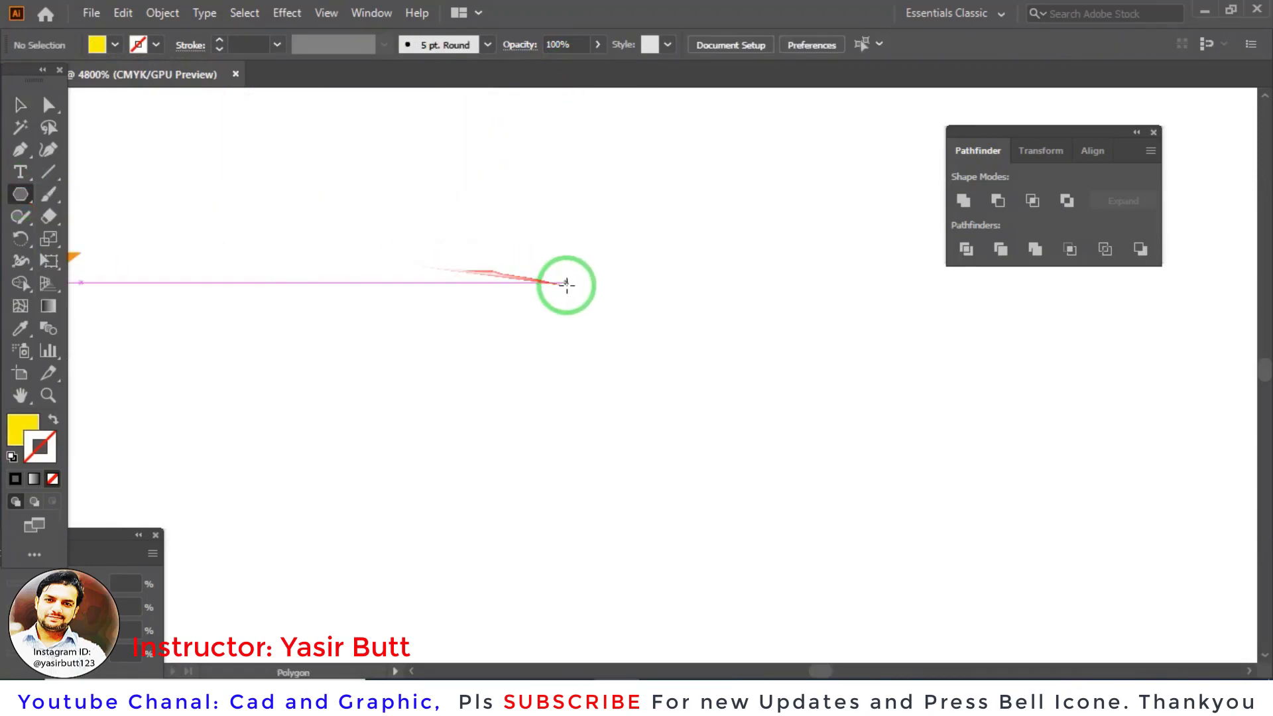
left_click_drag(596, 252, 647, 356)
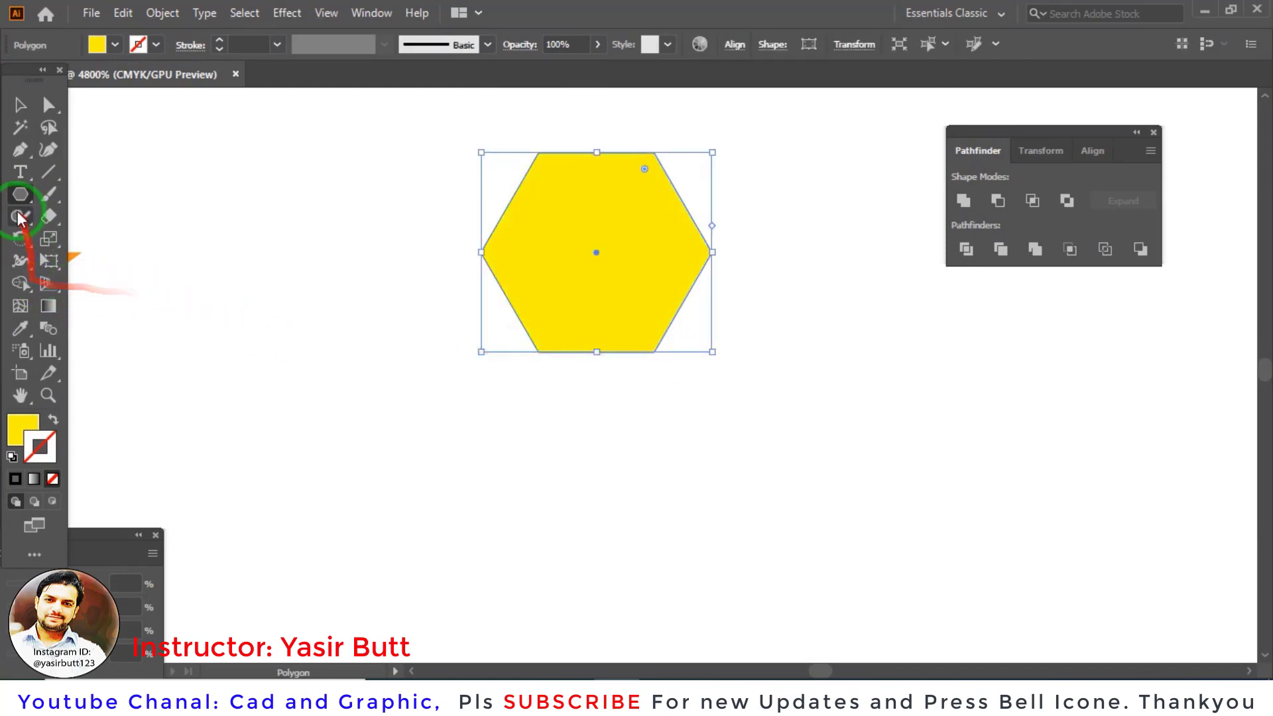
left_click_drag(20, 194, 95, 316)
left_click(99, 283)
left_click_drag(596, 371, 654, 488)
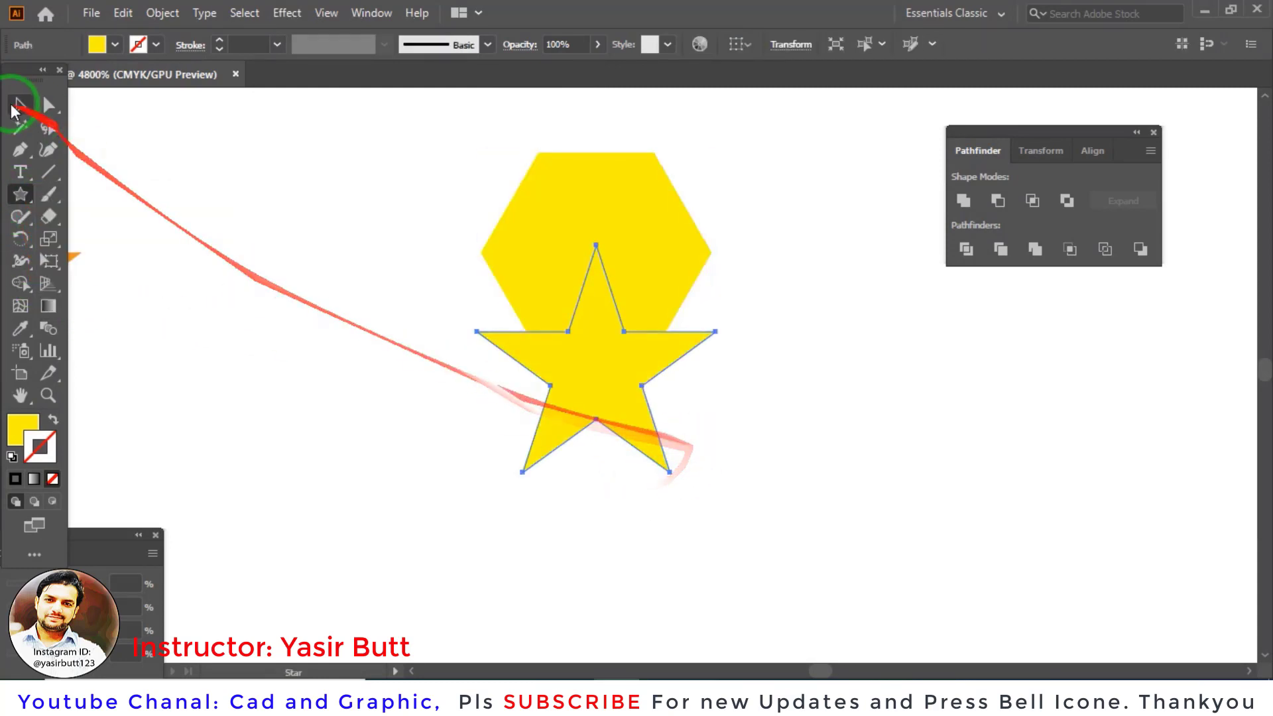
left_click(117, 45)
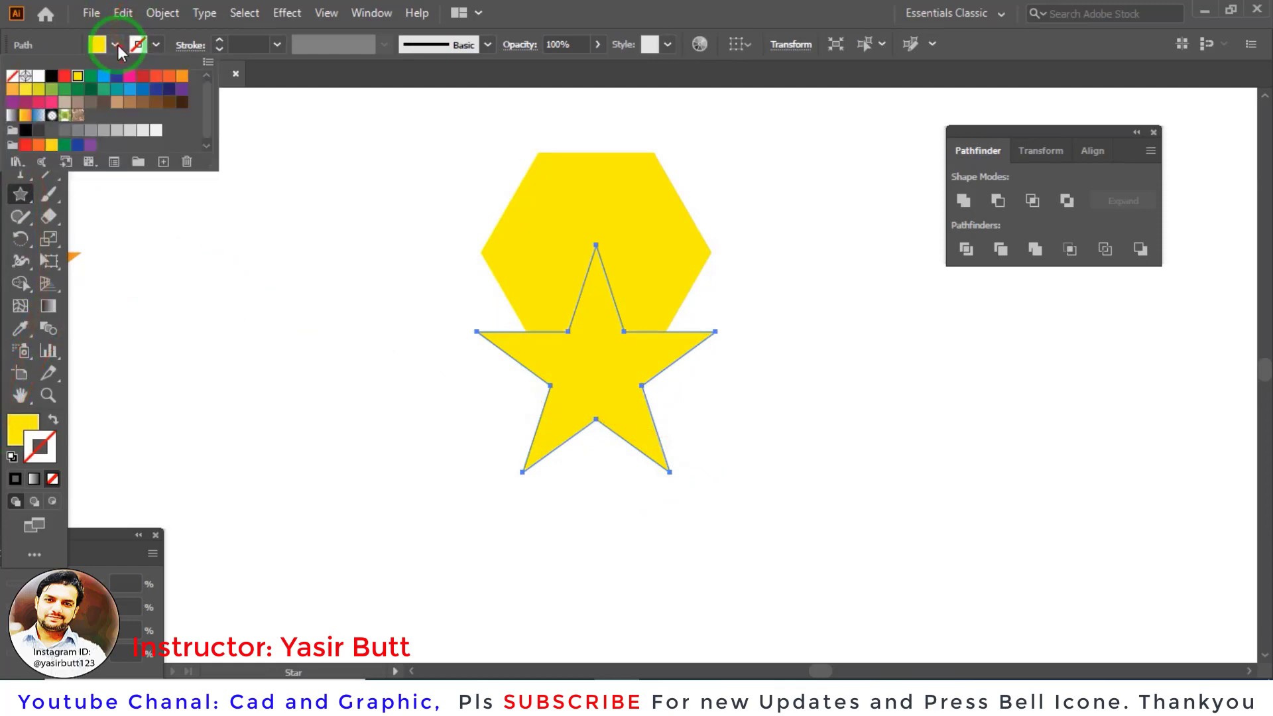
left_click(130, 89)
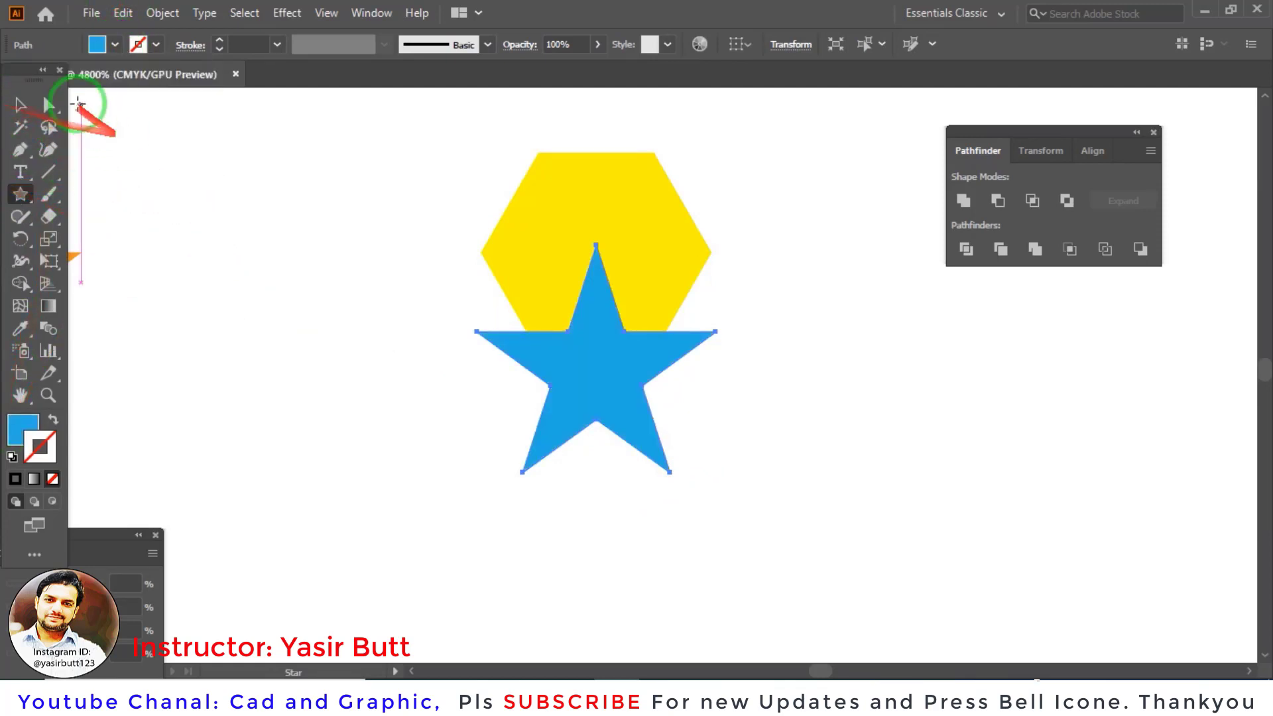
Step: Inspect the hexagon's anchor points in Outline view, then return to Preview
left_click(20, 104)
left_click(286, 200)
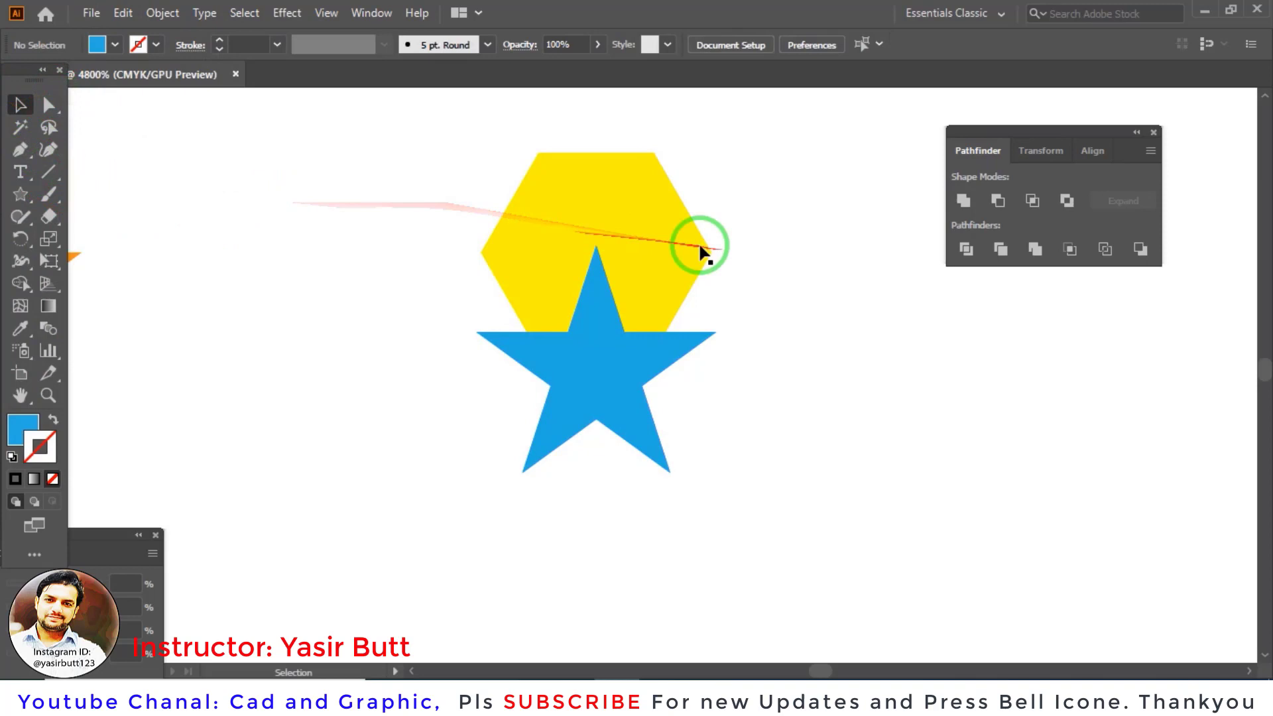
left_click(654, 258)
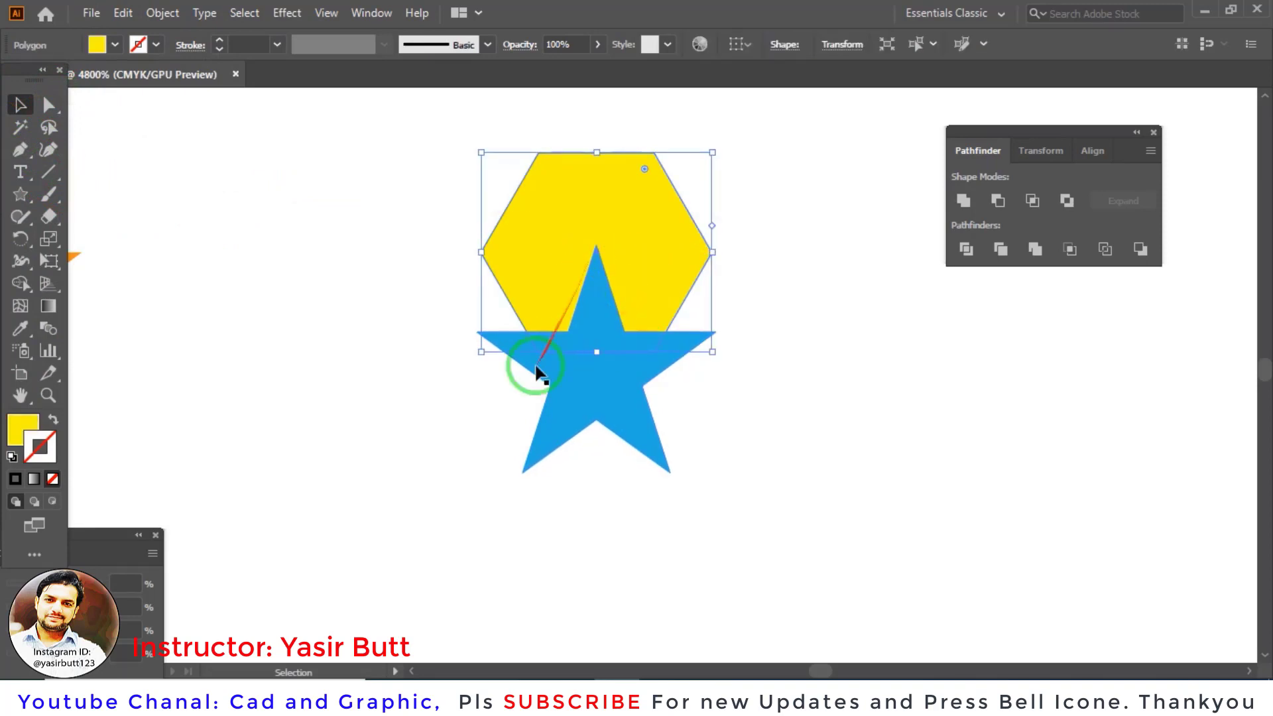
key("a")
key("ctrl+y")
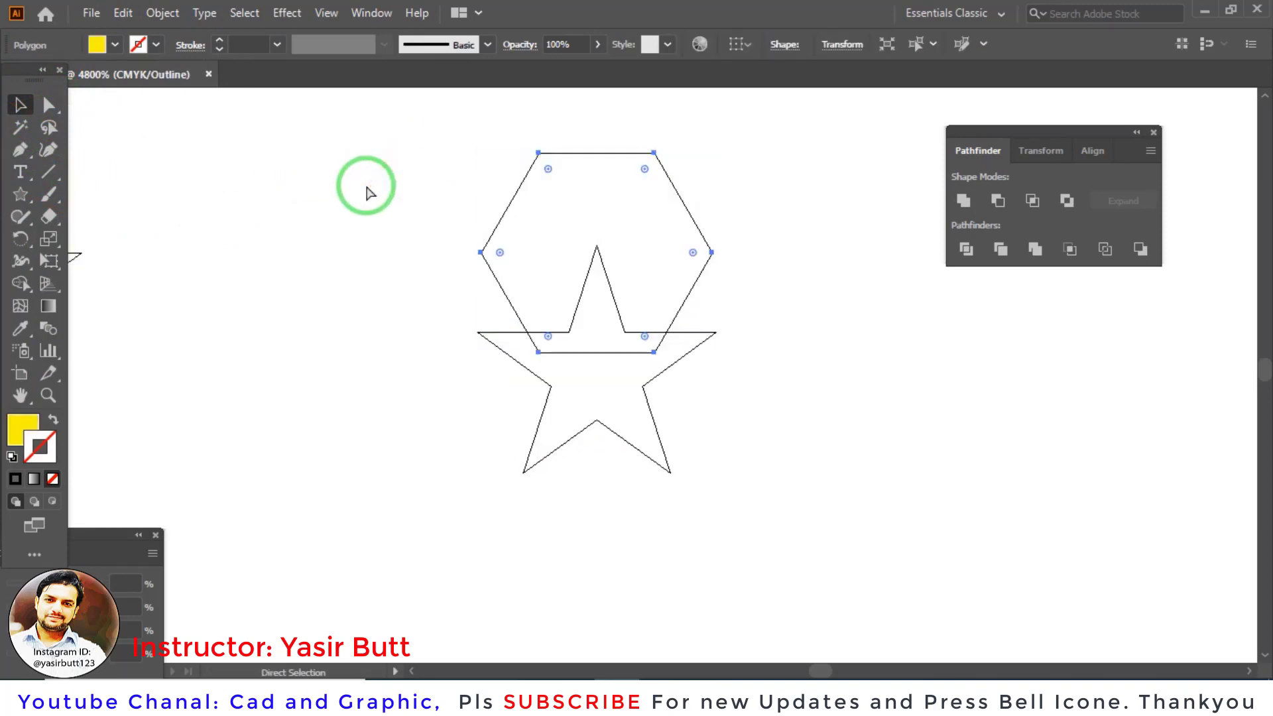
key("v")
scroll(603, 315, "up", 3)
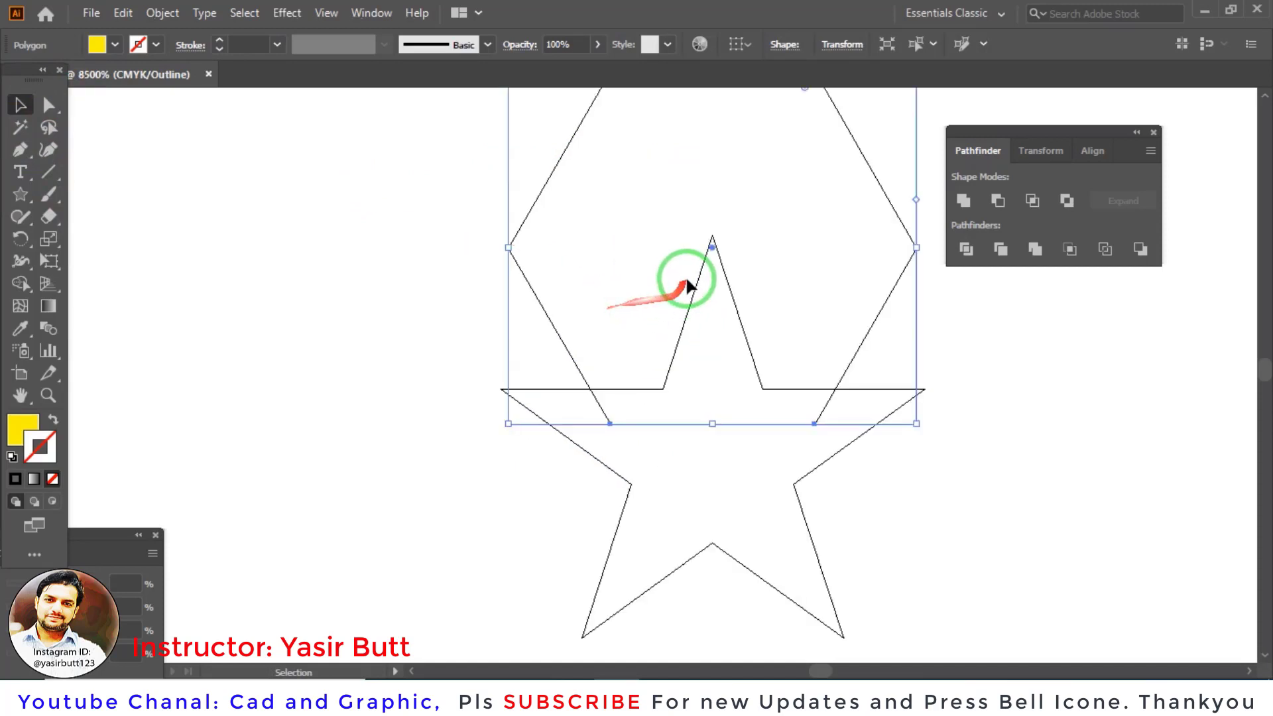
scroll(630, 311, "down", 2)
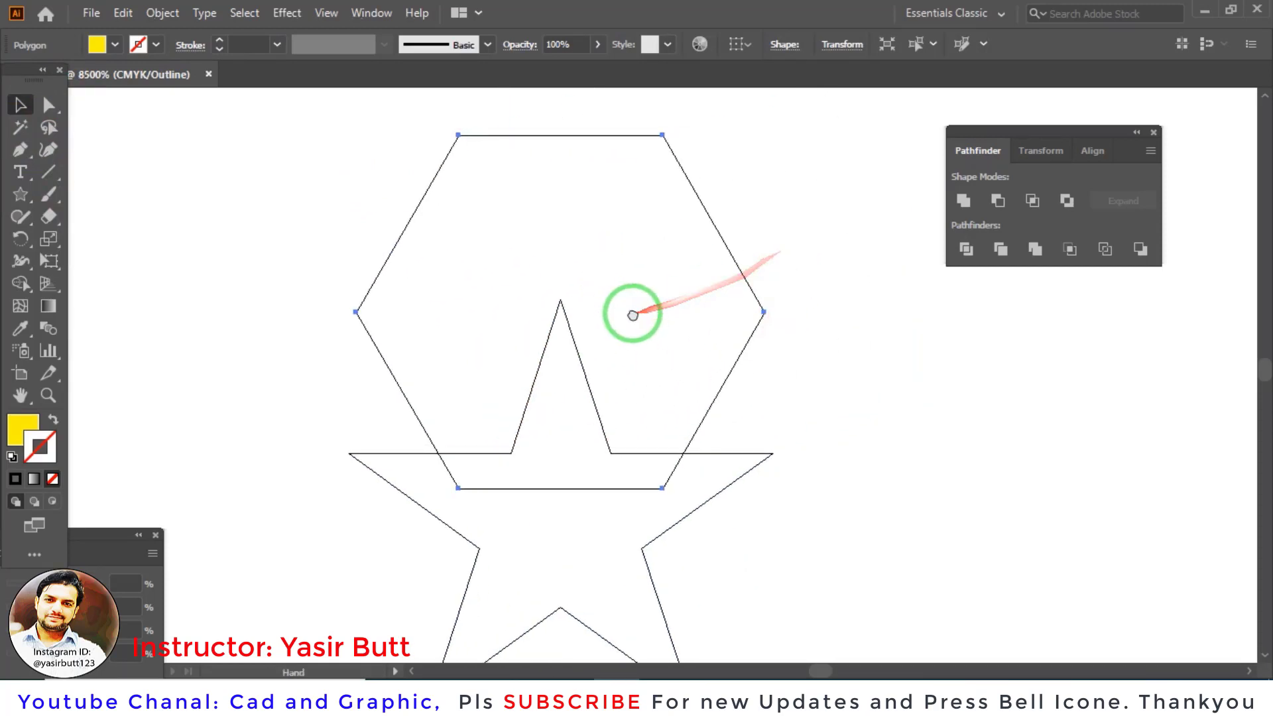
key("a")
key("ctrl+y")
Step: Trim the hexagon and star with Pathfinder Trim and ungroup the pieces
key("v")
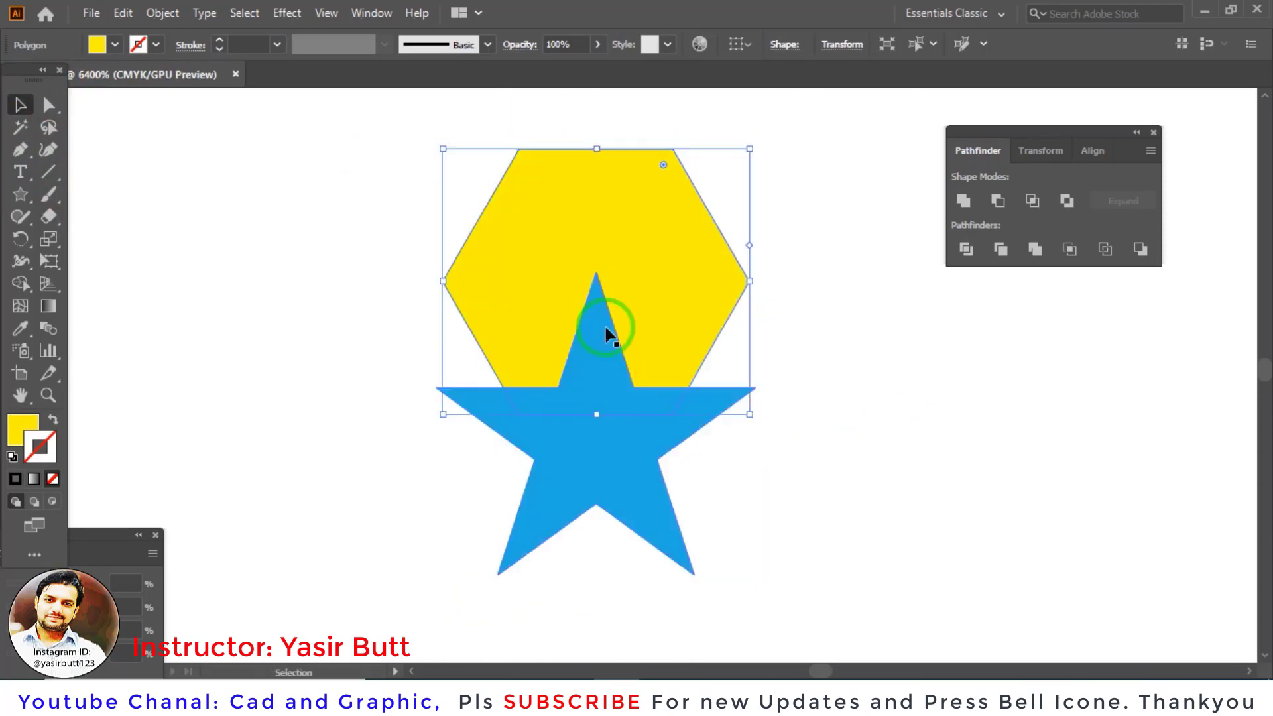
left_click_drag(770, 178, 541, 521)
left_click(999, 250)
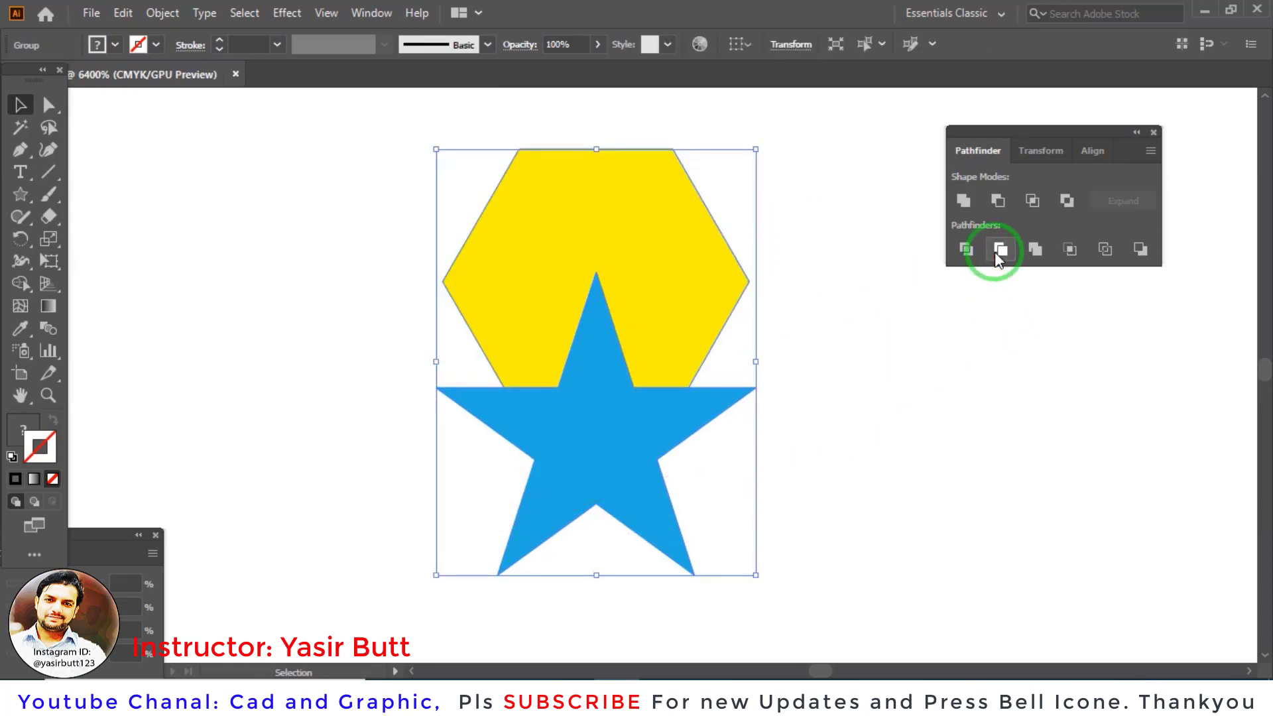
right_click(515, 250)
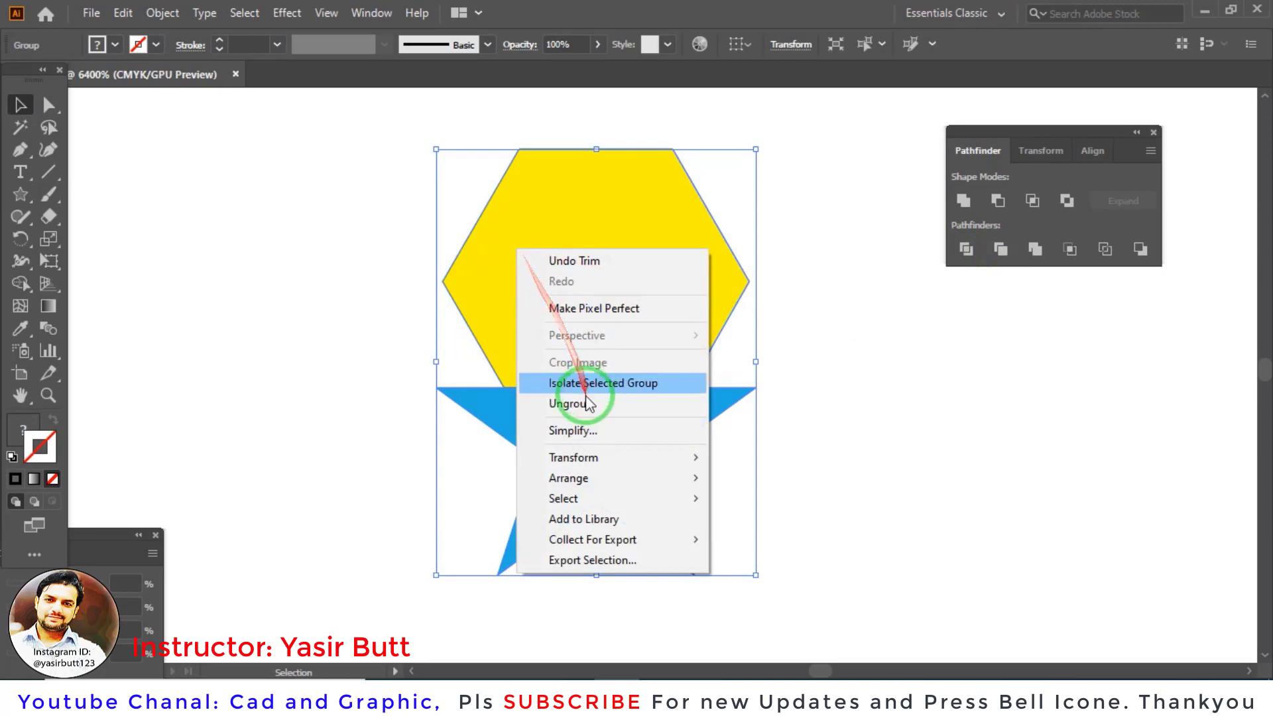
left_click(619, 404)
left_click(845, 261)
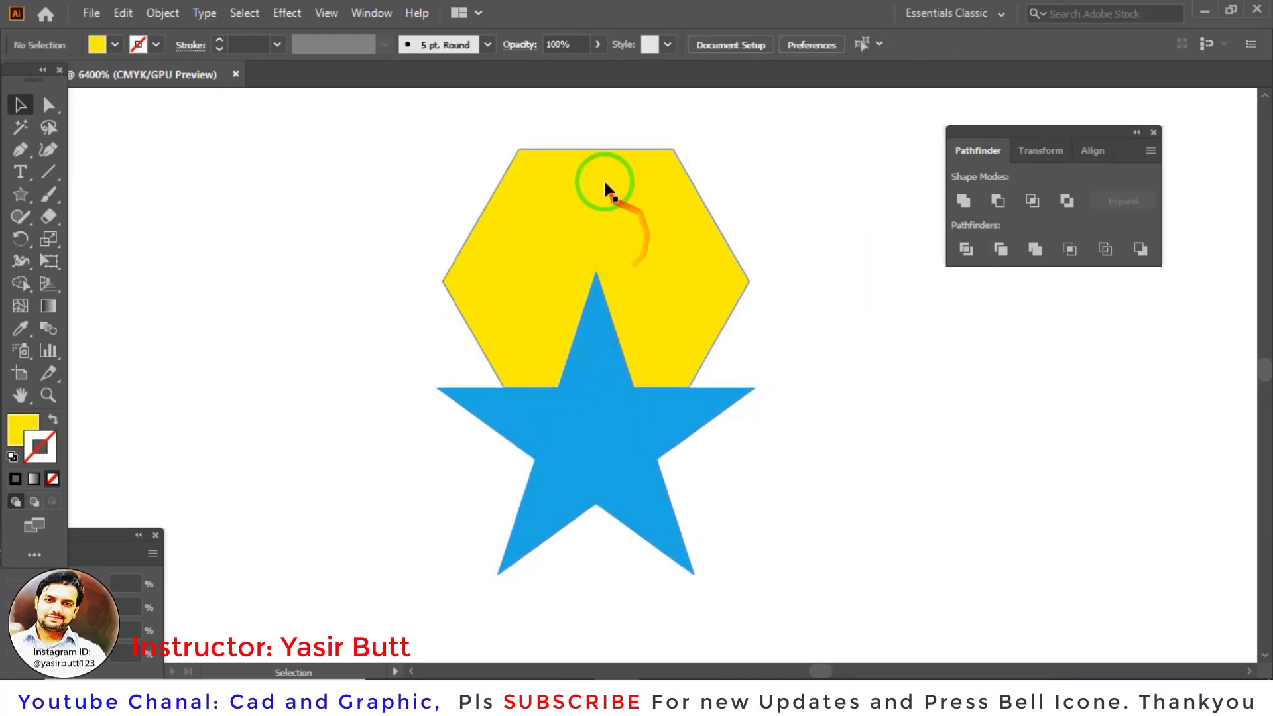
Step: Move the notched hexagon to the upper left, then delete it and select the star
left_click(626, 298)
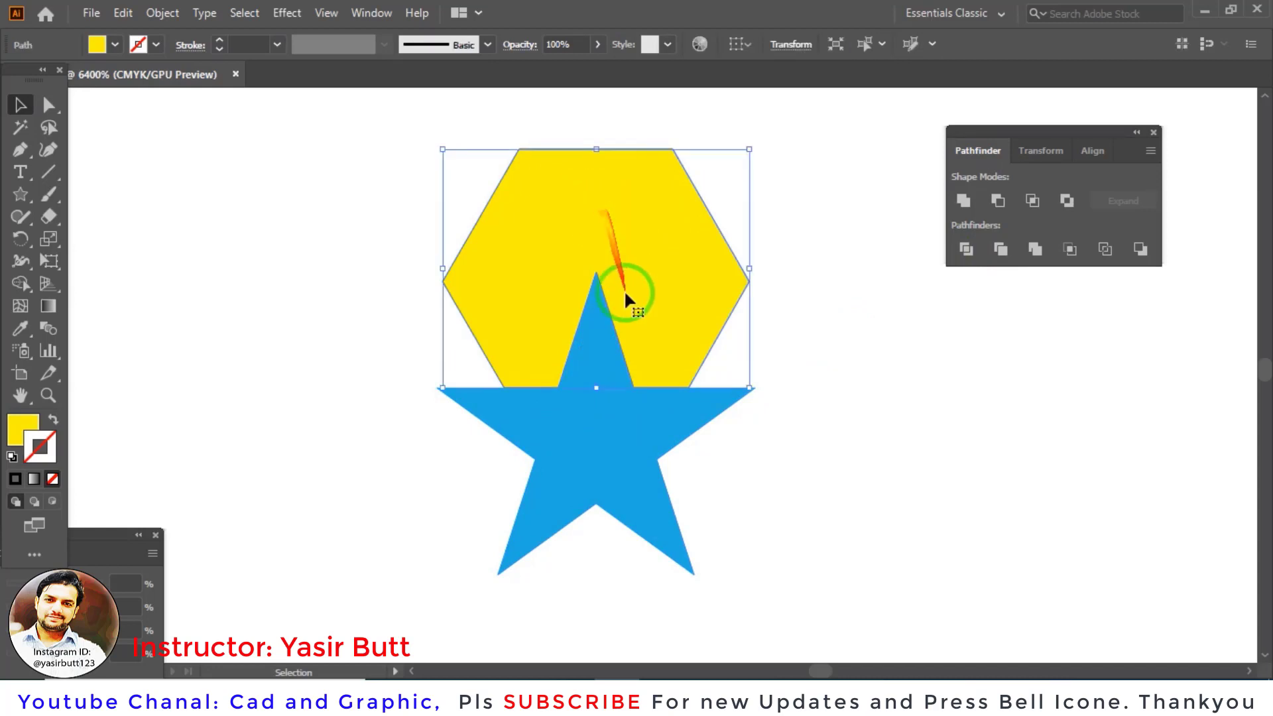
left_click_drag(613, 252, 371, 209)
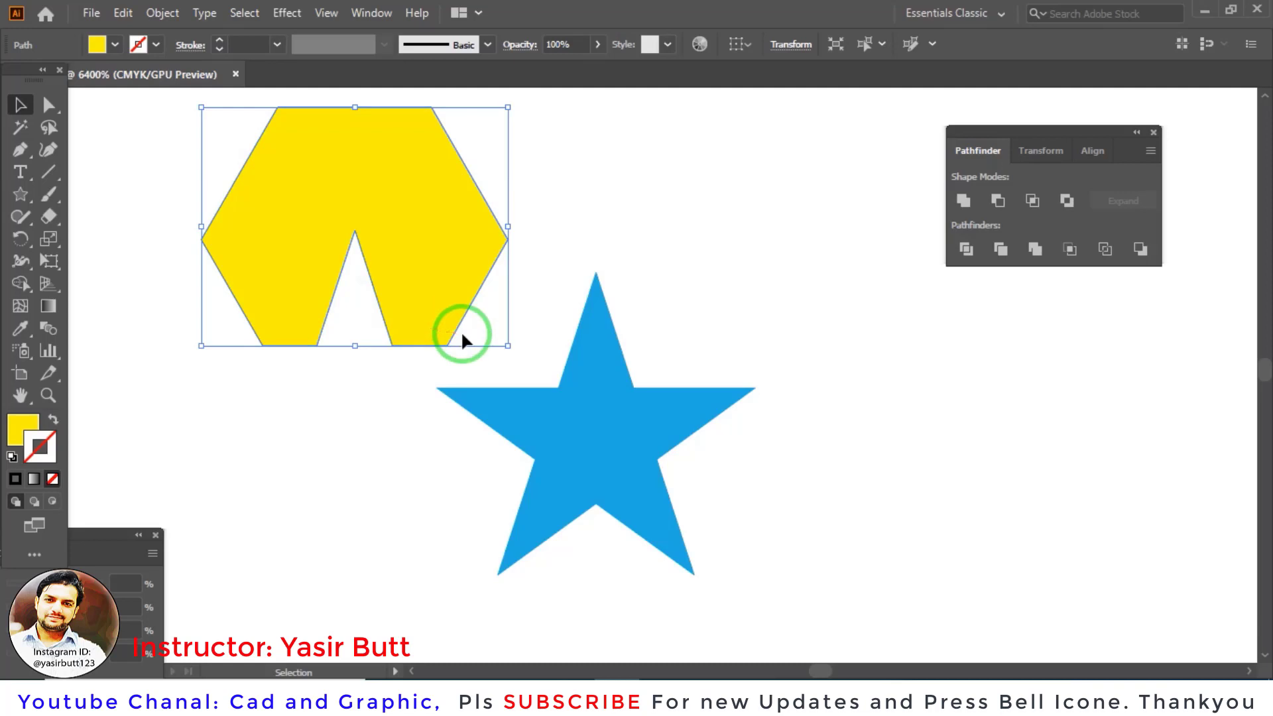
key("Delete")
left_click(603, 418)
Step: Clear the star and draw a blue circle with an overlapping copy to its right
left_click(999, 249)
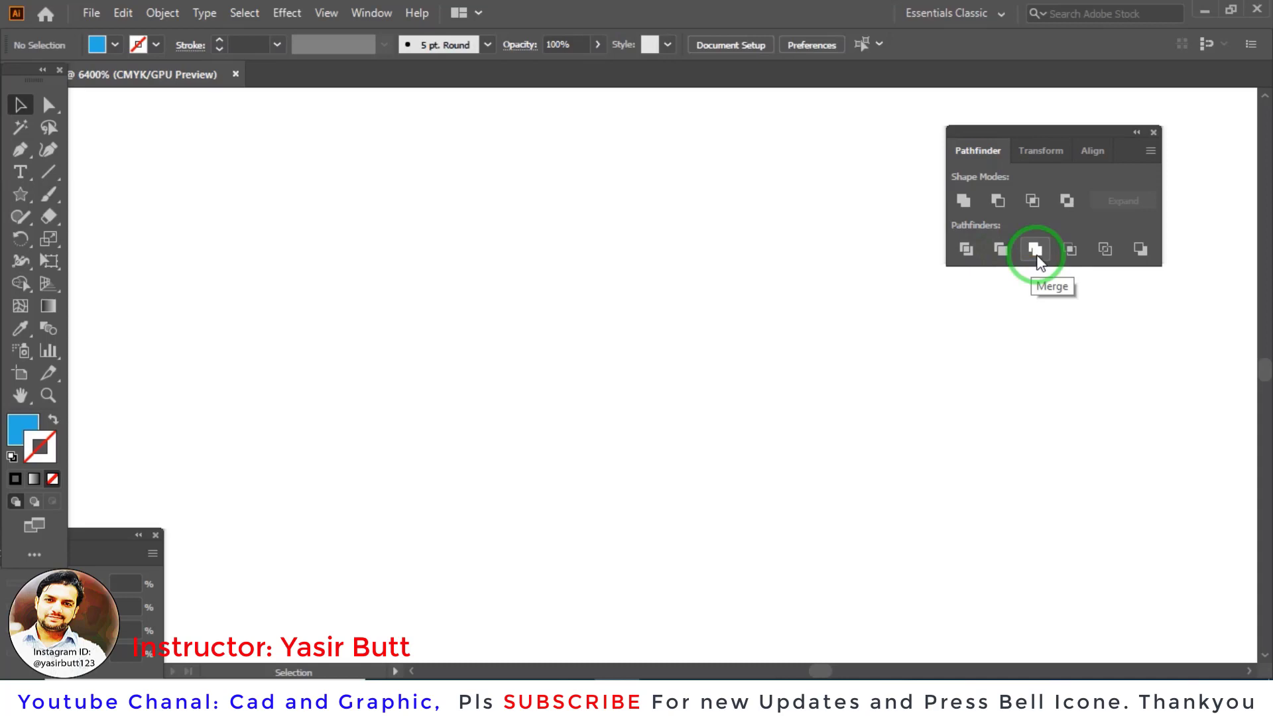
left_click_drag(21, 193, 88, 243)
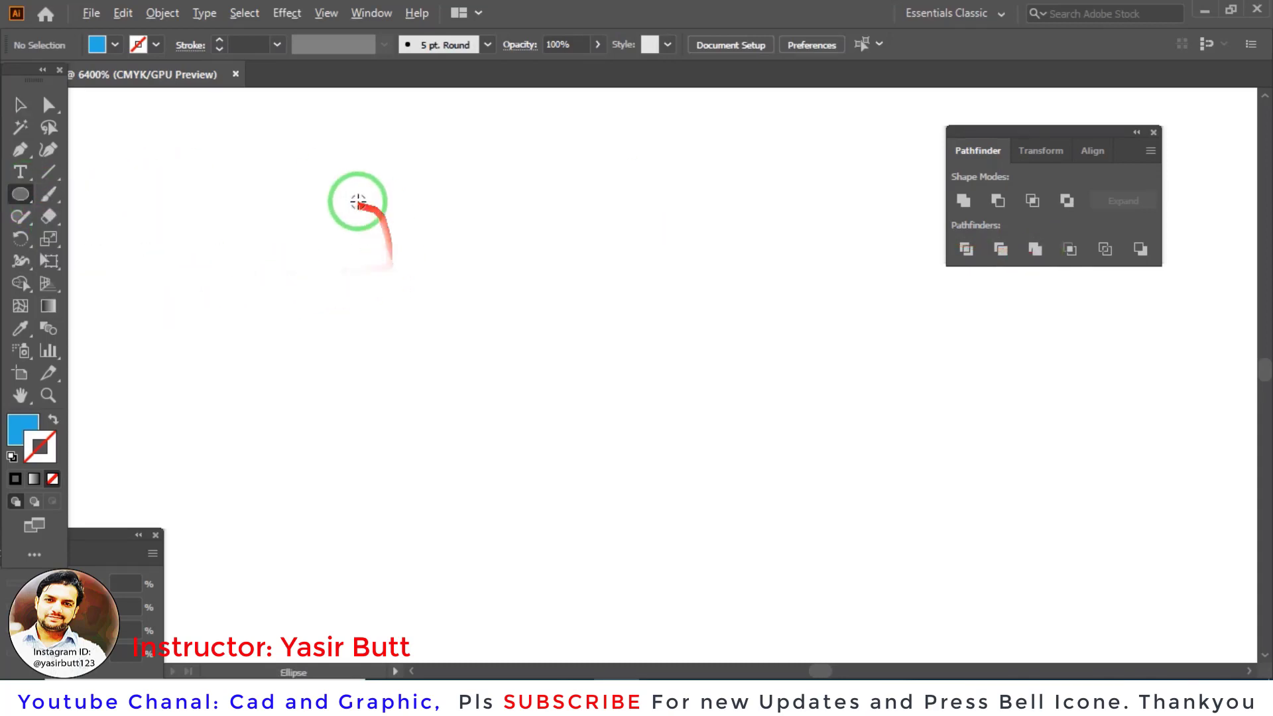
left_click_drag(357, 201, 430, 275)
left_click(21, 105)
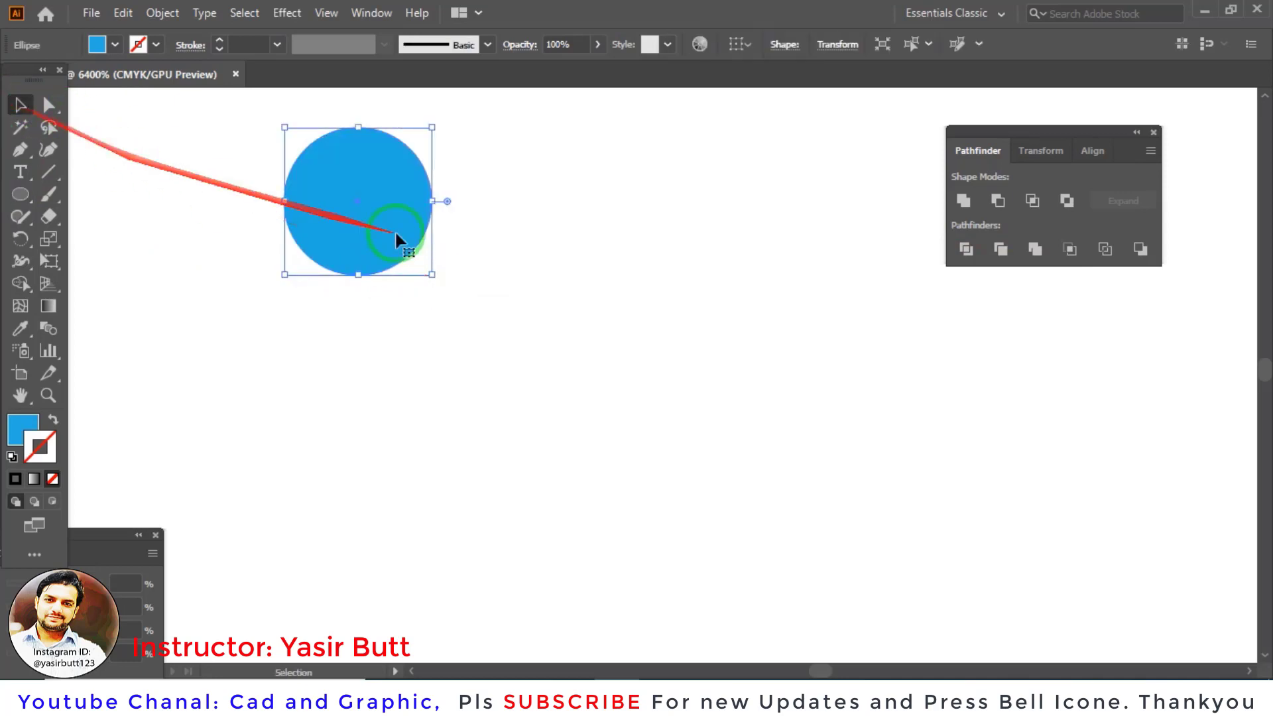
mouse_move(395, 229)
left_mouse_down()
mouse_move(441, 212)
mouse_move(455, 333)
left_mouse_up()
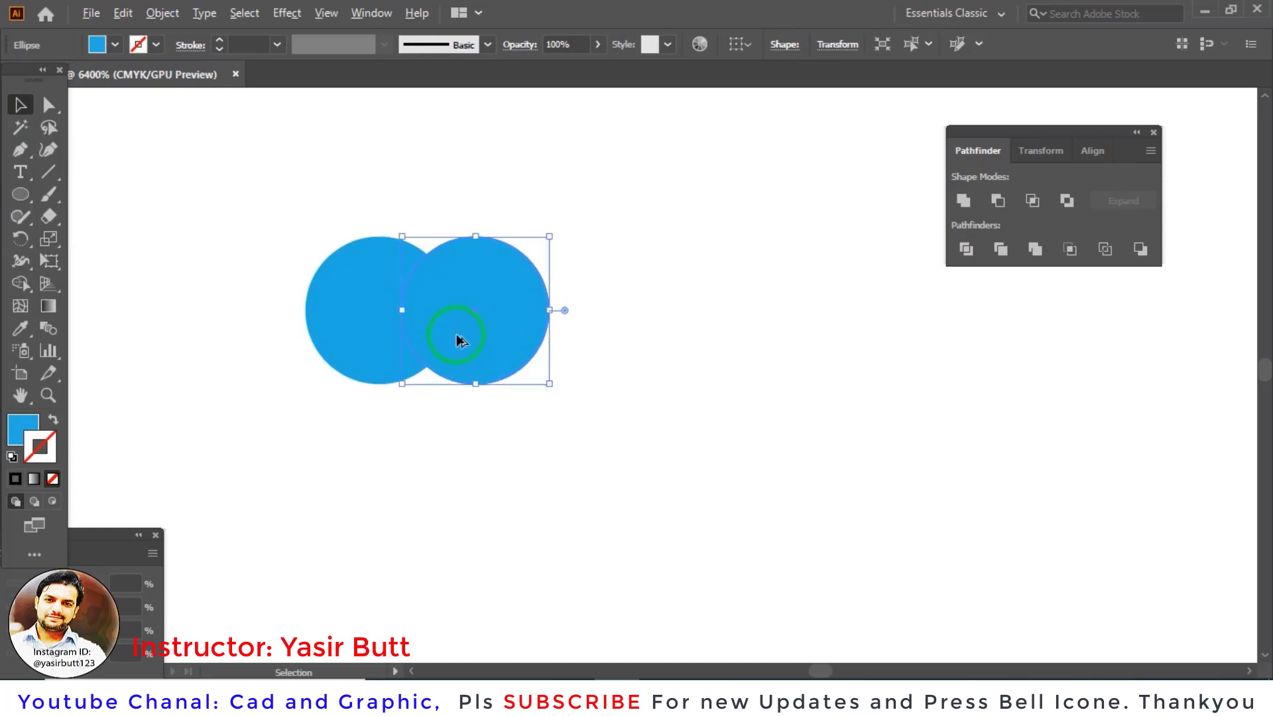
Step: Select both blue circles and combine them with Pathfinder Merge
scroll(460, 341, "up", 3)
left_click(815, 309)
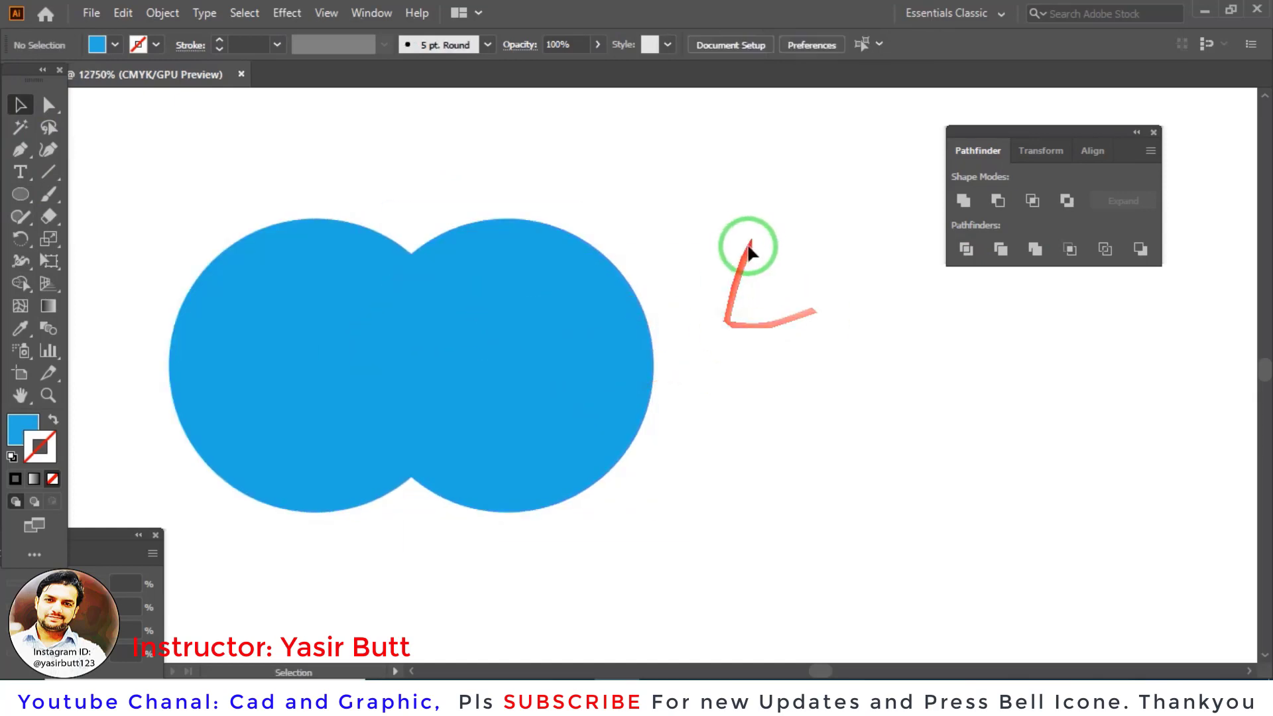
left_click_drag(744, 250, 260, 470)
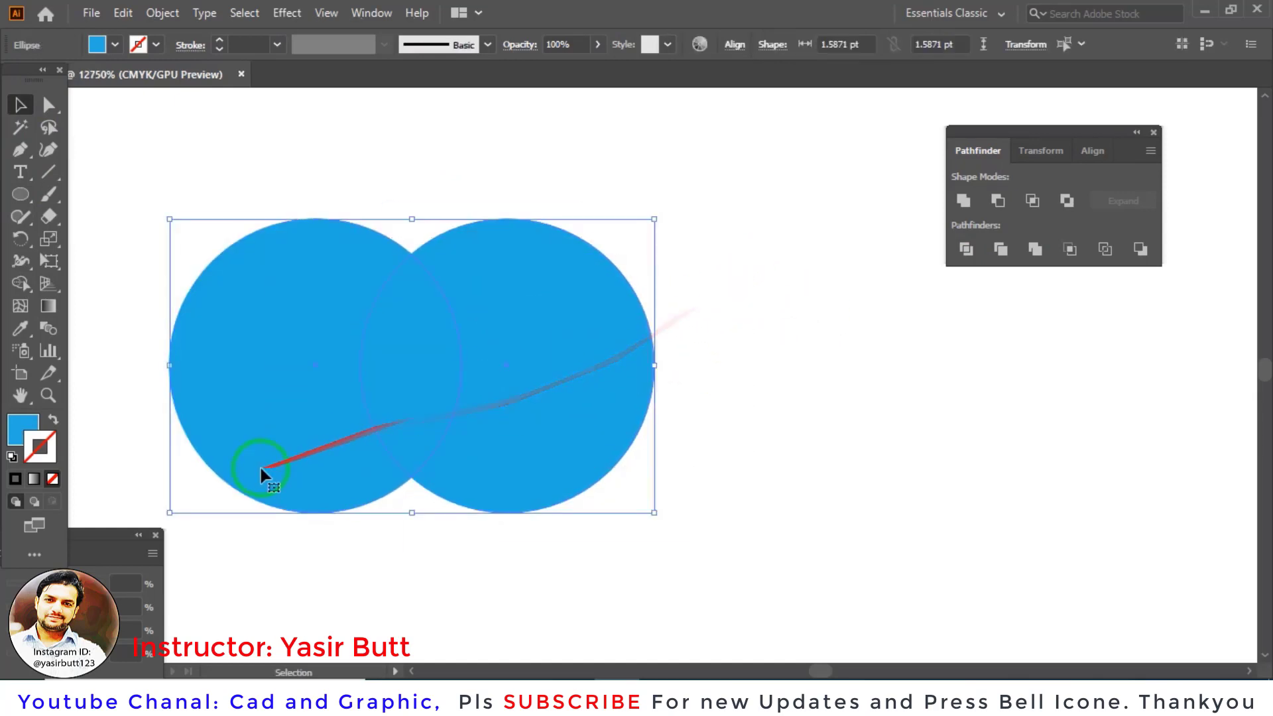
left_click(1033, 250)
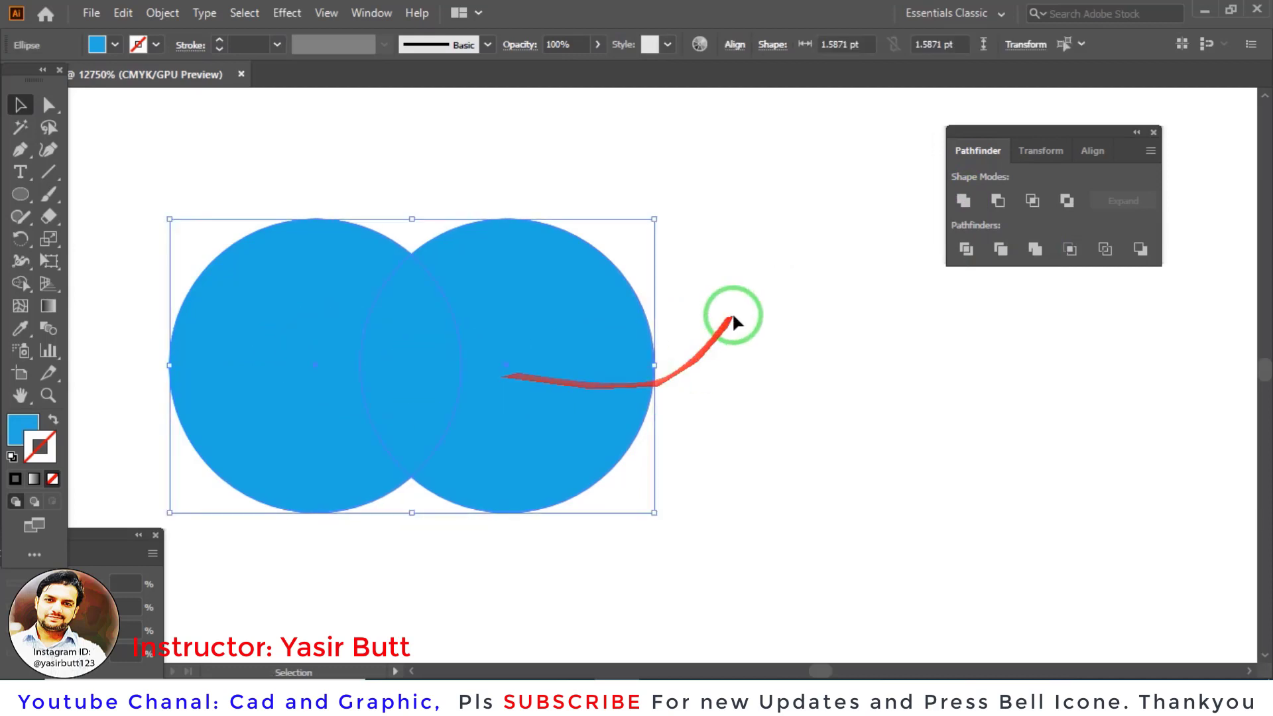
Step: Fill the right circle red and merge it with the blue circle
left_click_drag(730, 318, 592, 382)
left_click(592, 381)
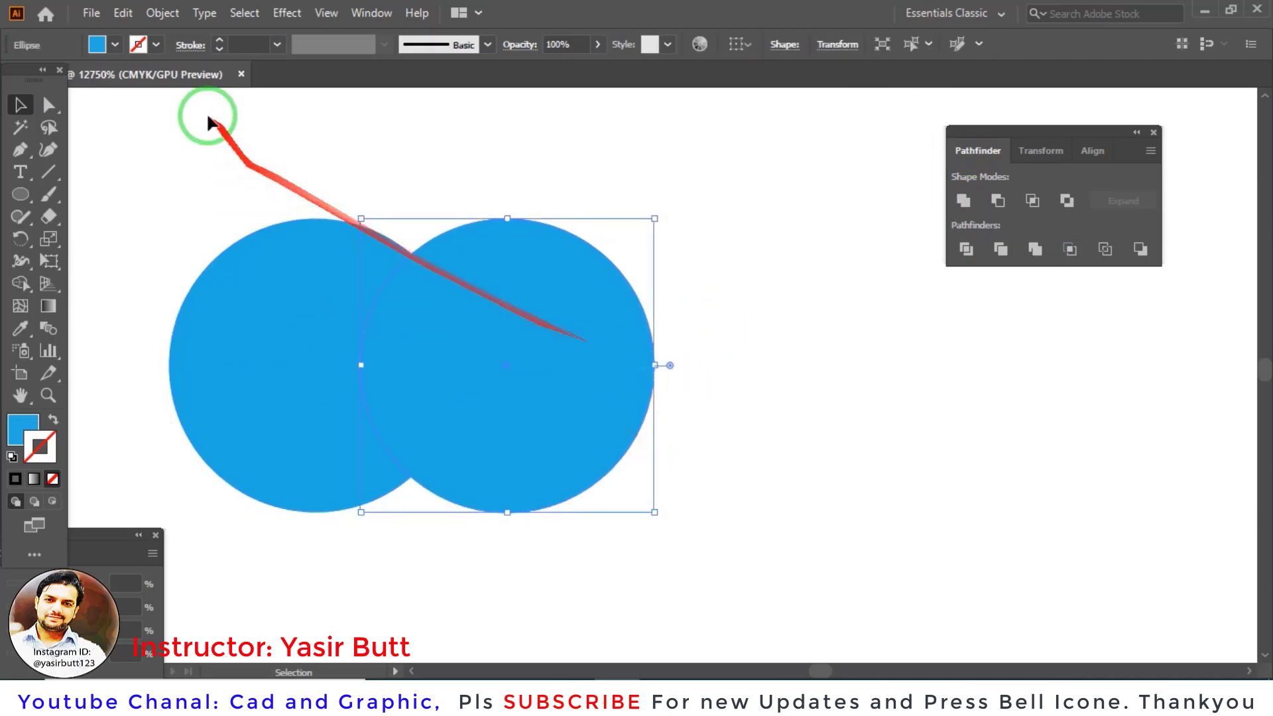
left_click(114, 45)
left_click(145, 77)
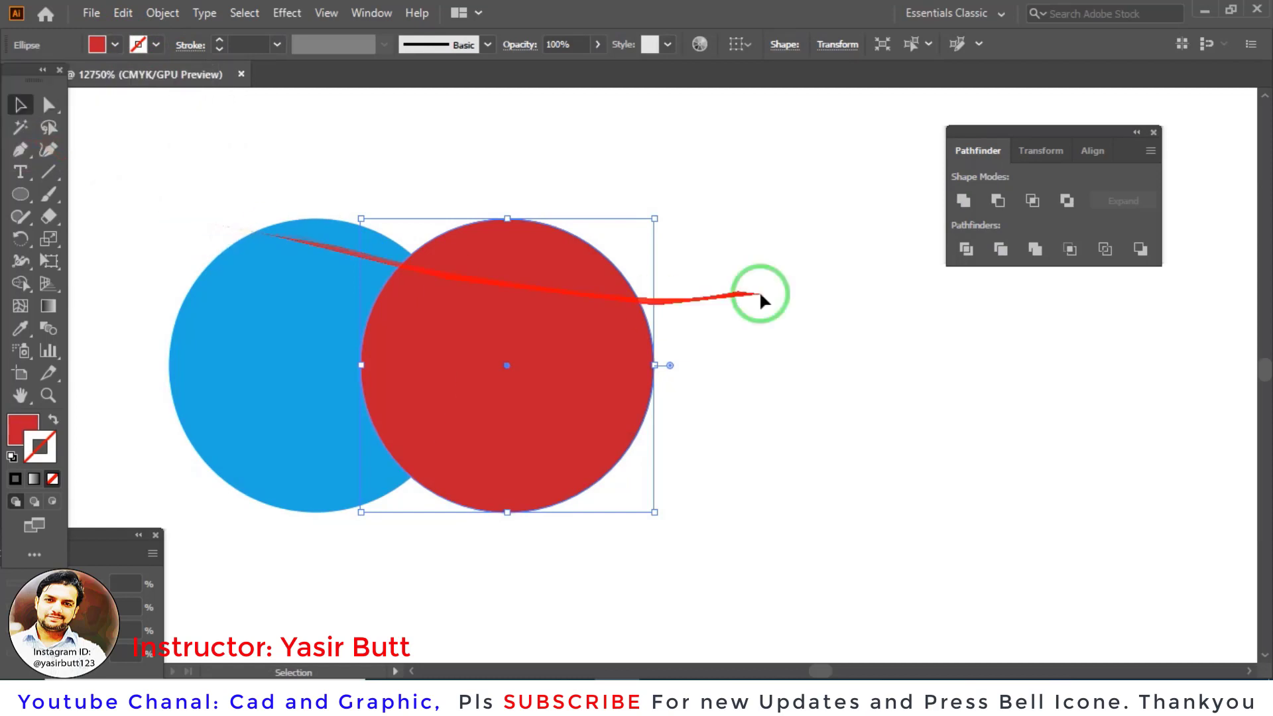
left_click_drag(771, 278, 268, 431)
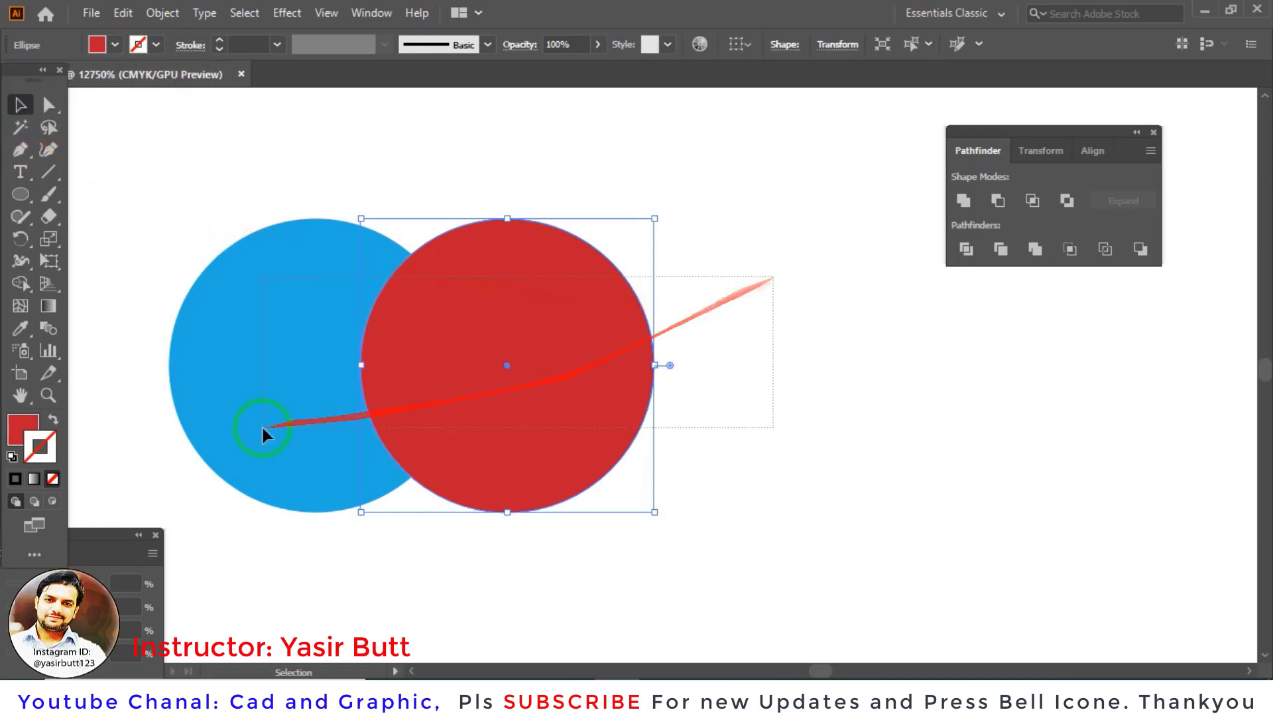
left_click(1035, 249)
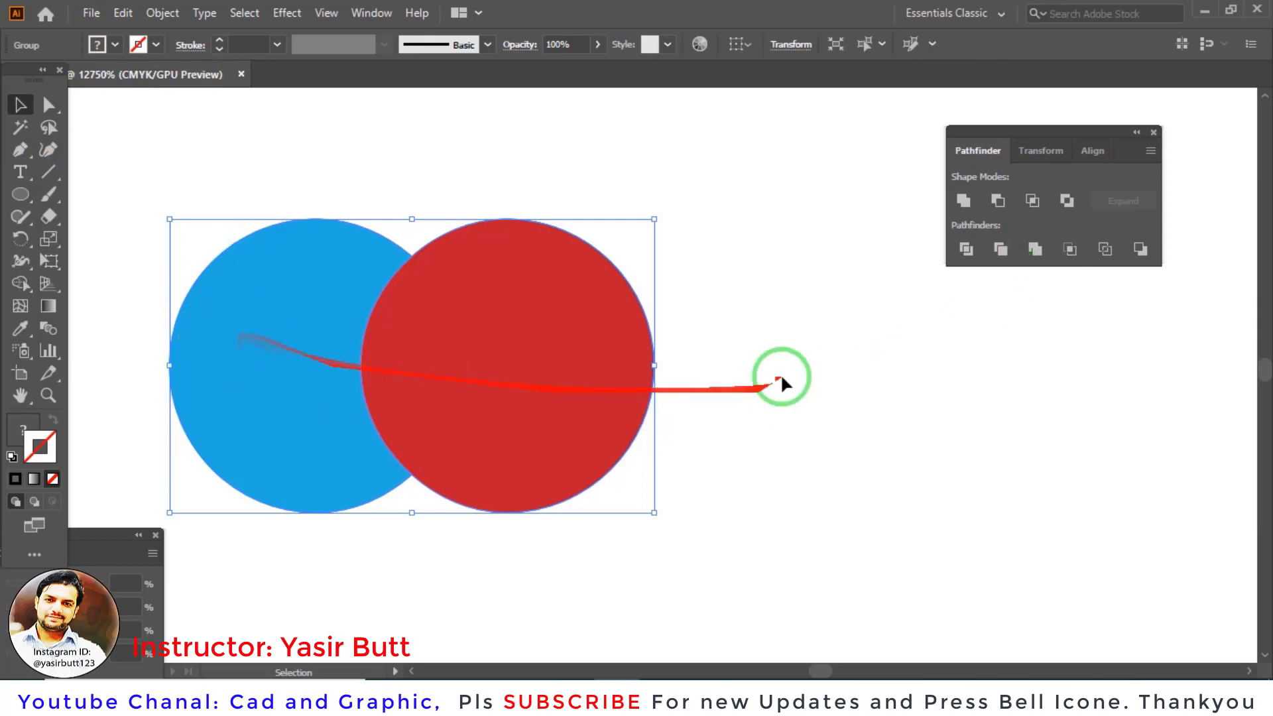
Step: Ungroup the merged circles into separate pieces
key("ctrl+shift+a")
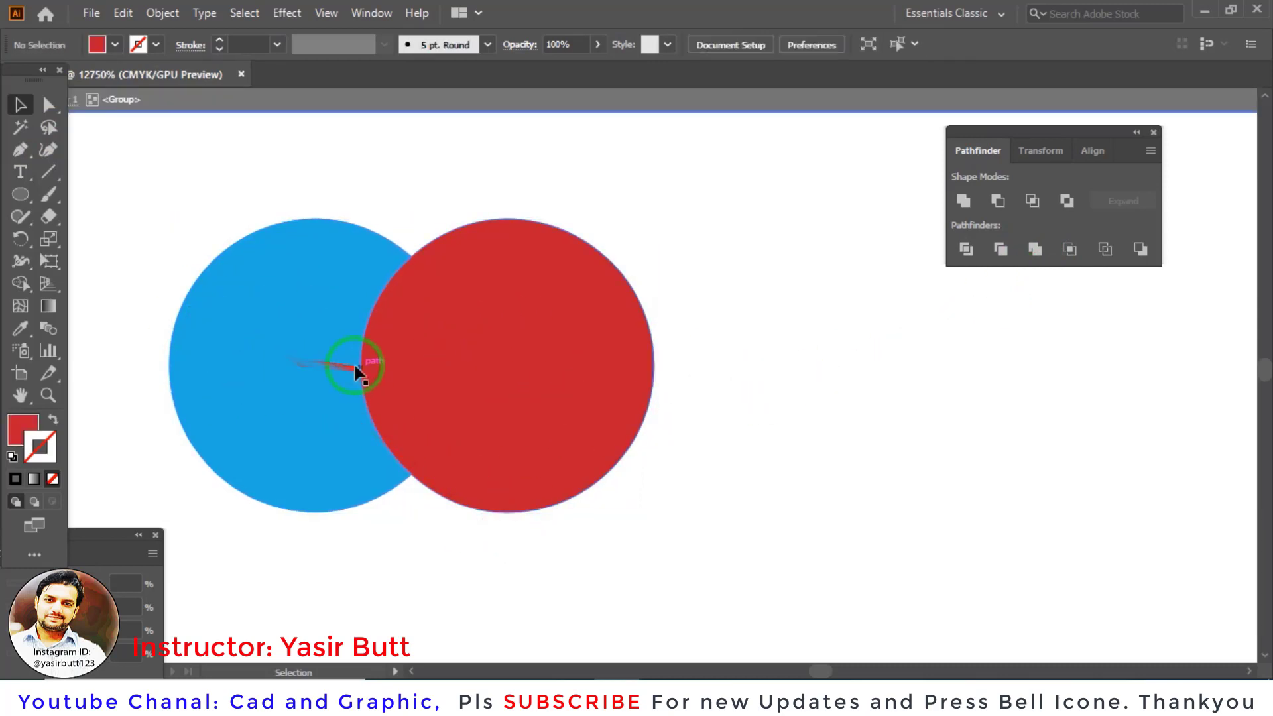
right_click(330, 316)
left_click(810, 334)
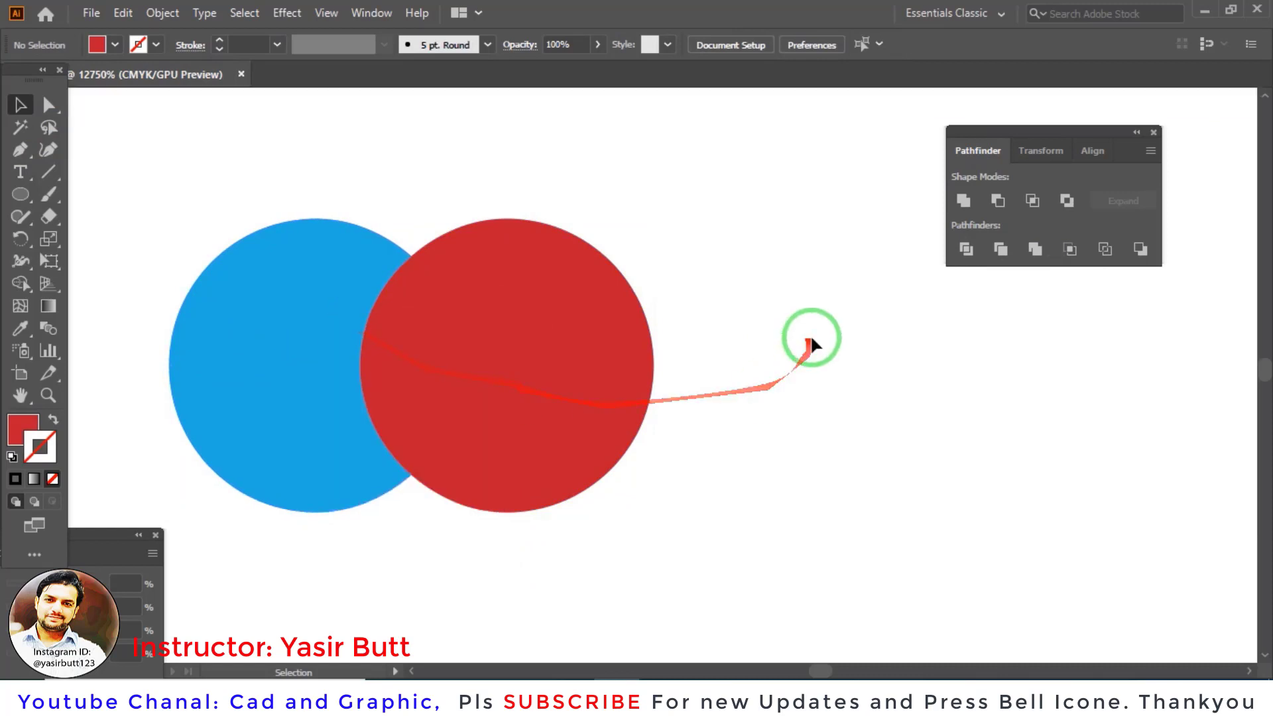
left_click(398, 420)
right_click(395, 355)
left_click(458, 191)
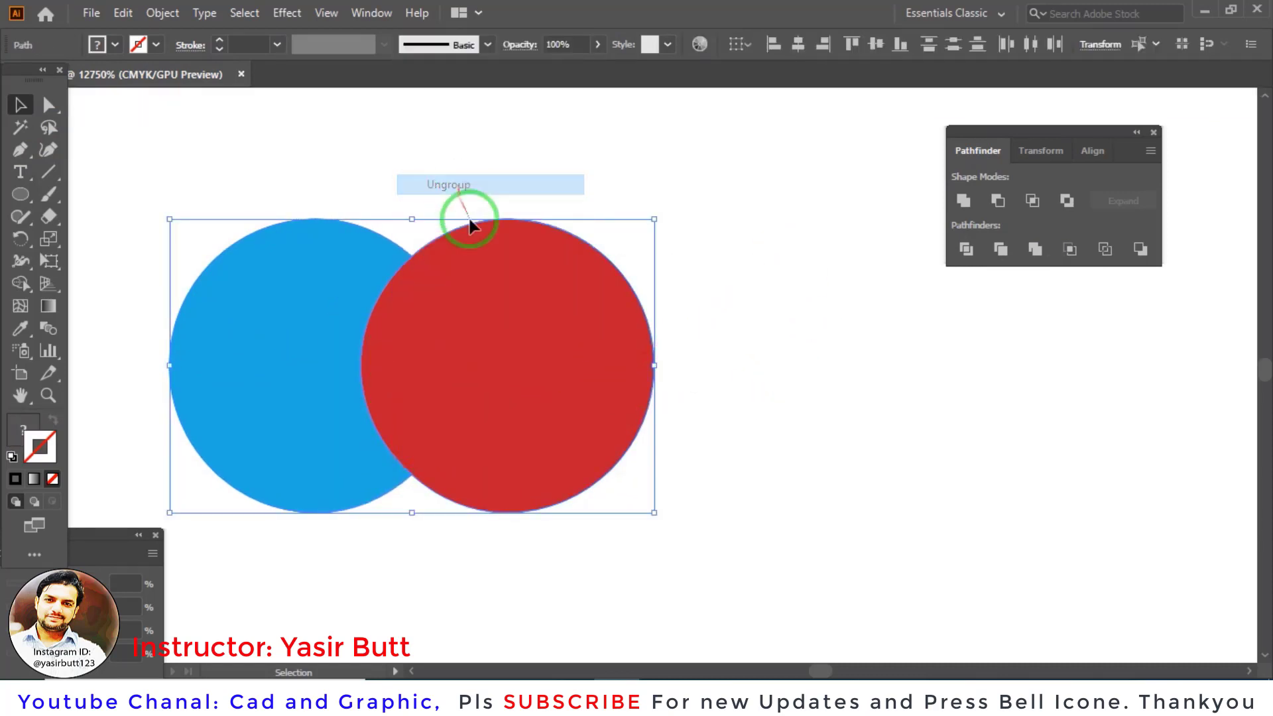
Step: Move the blue crescent to overlap the red circle and merge the two
left_click(772, 338)
left_click_drag(296, 420, 167, 358)
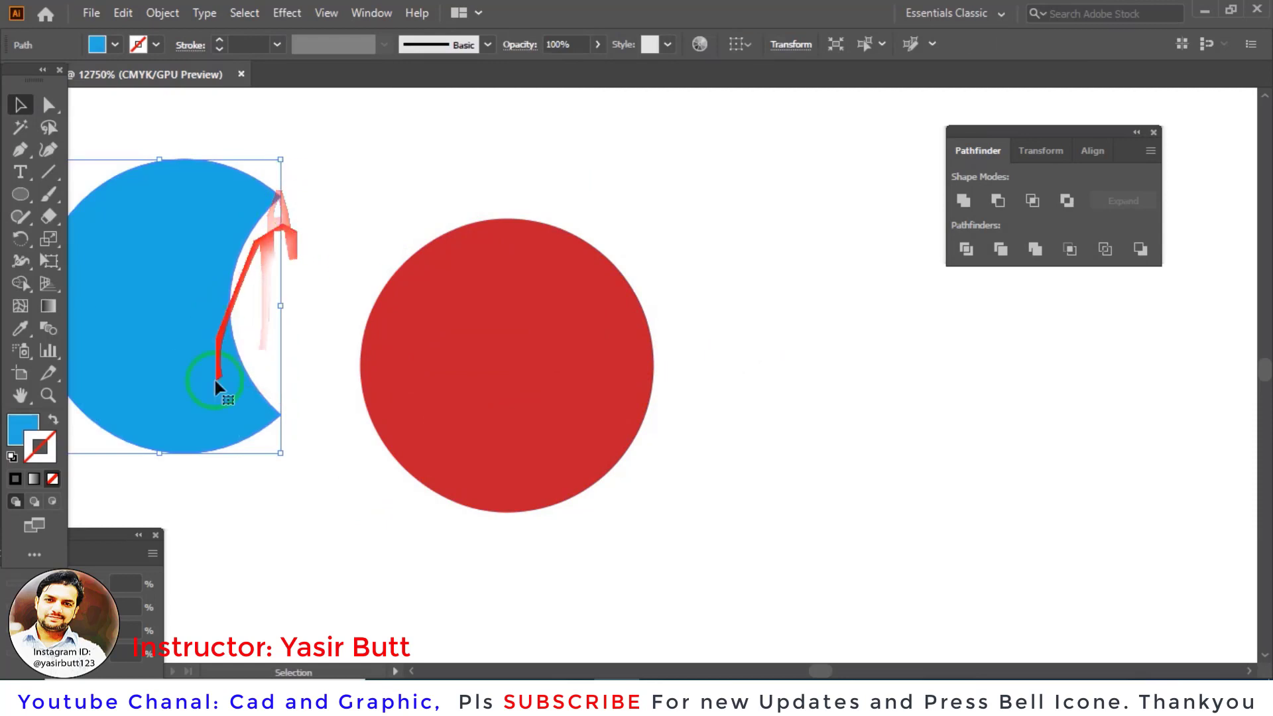
left_click_drag(175, 289, 260, 361)
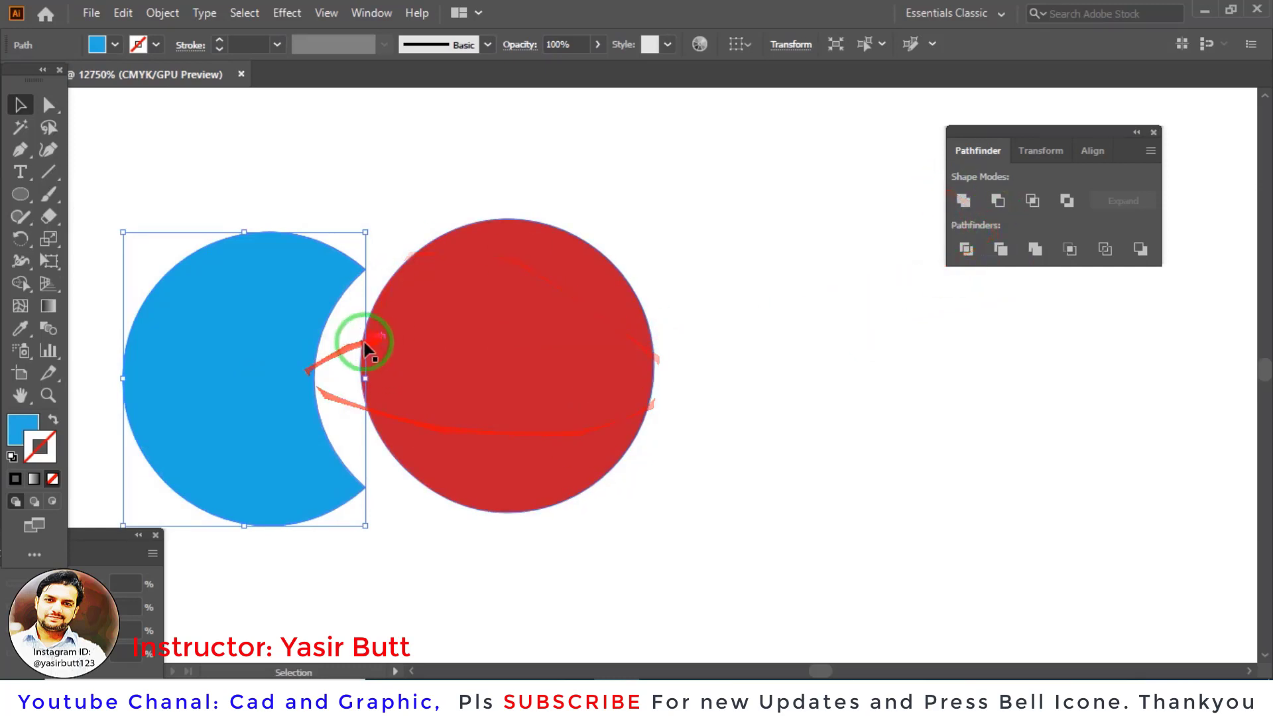
left_click_drag(284, 346, 314, 332)
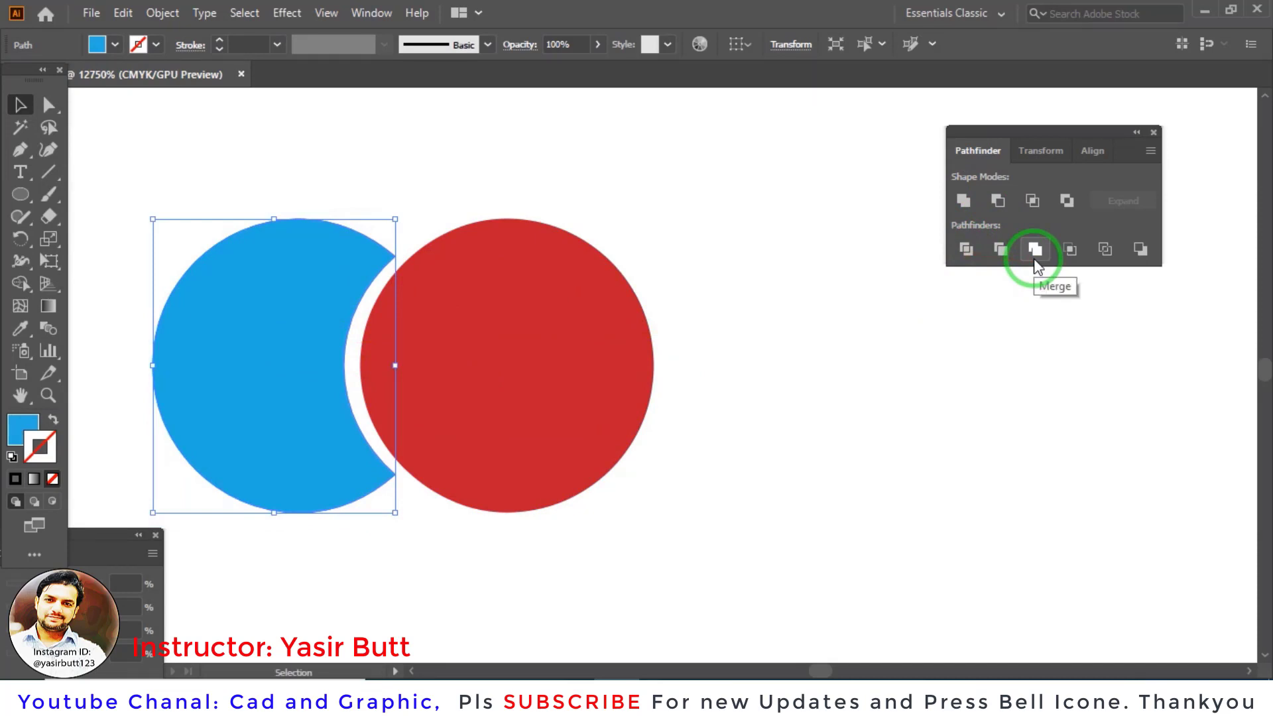
left_click(1035, 250)
left_click(293, 427)
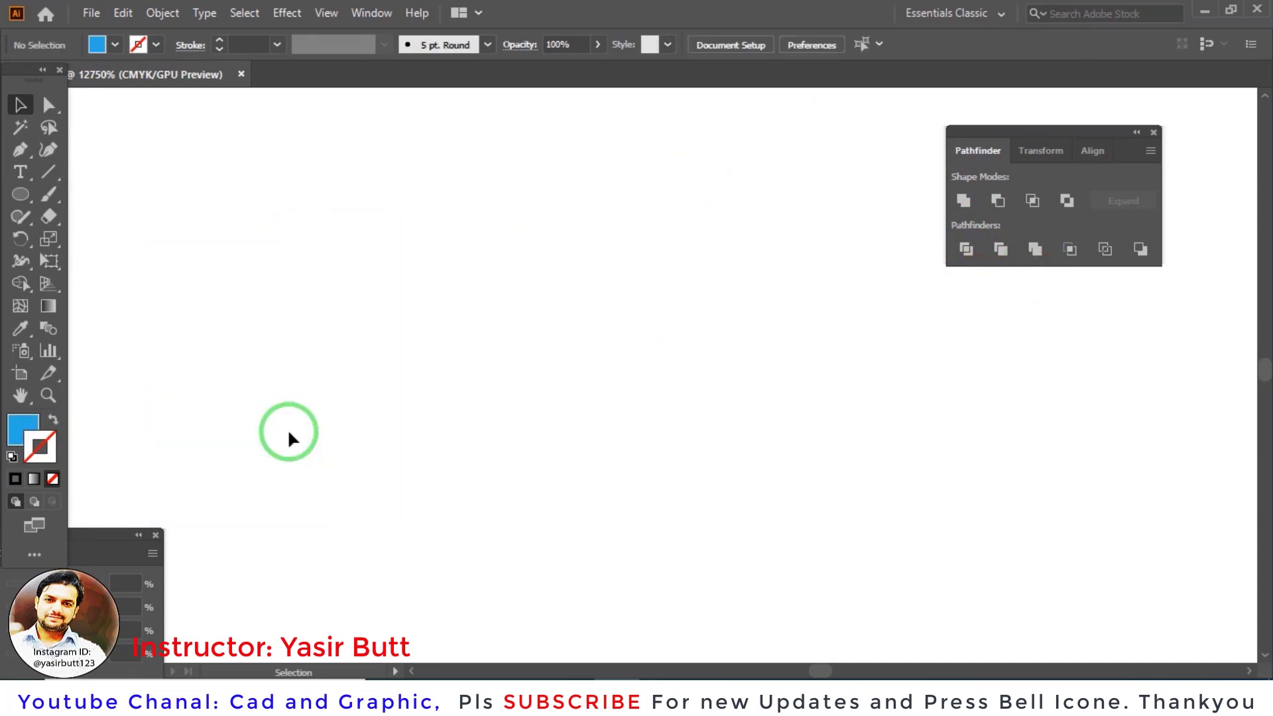
Step: Draw a new circle with the Ellipse tool near the view centre
left_click(20, 218)
left_click(86, 237)
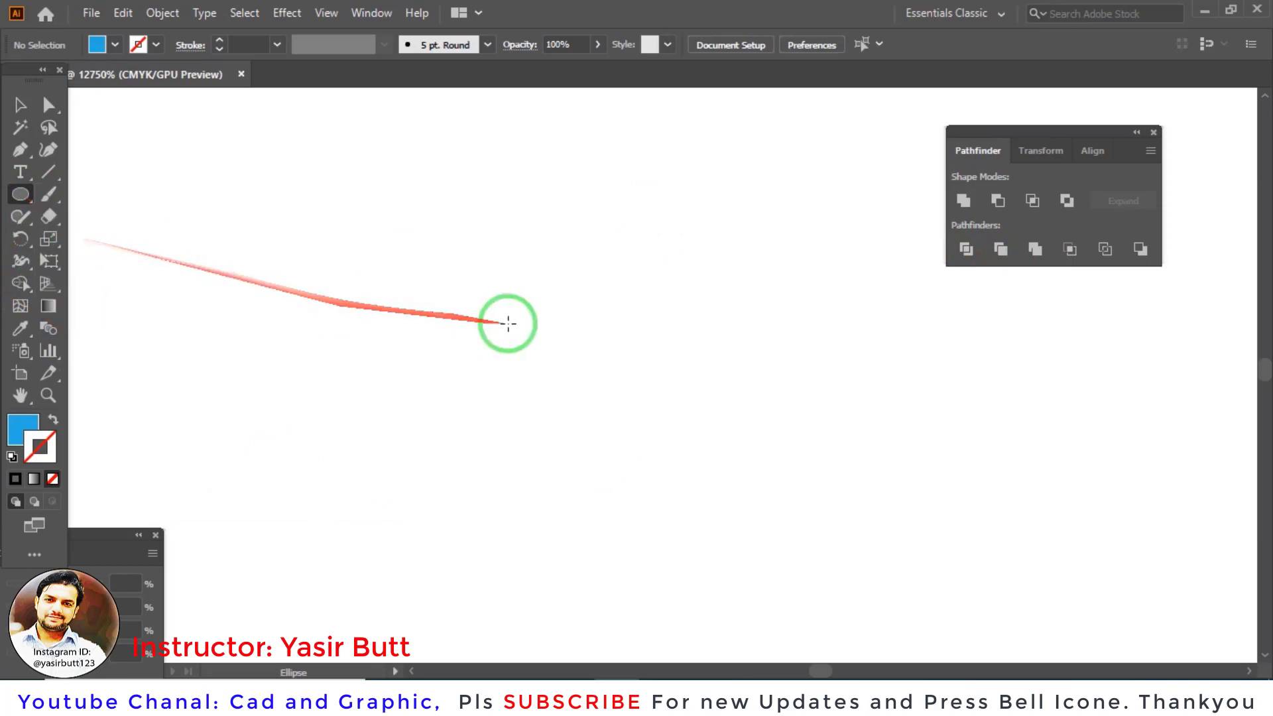
left_click_drag(495, 225, 559, 296)
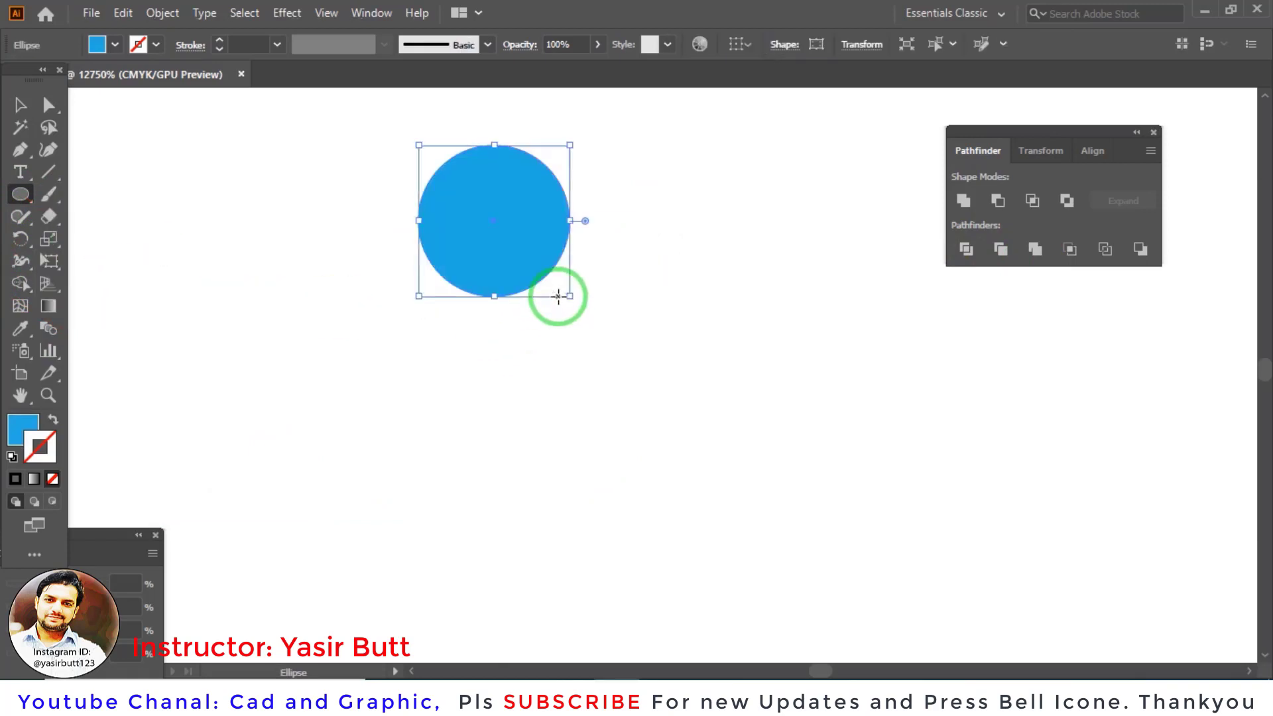
left_click_drag(520, 236, 504, 321)
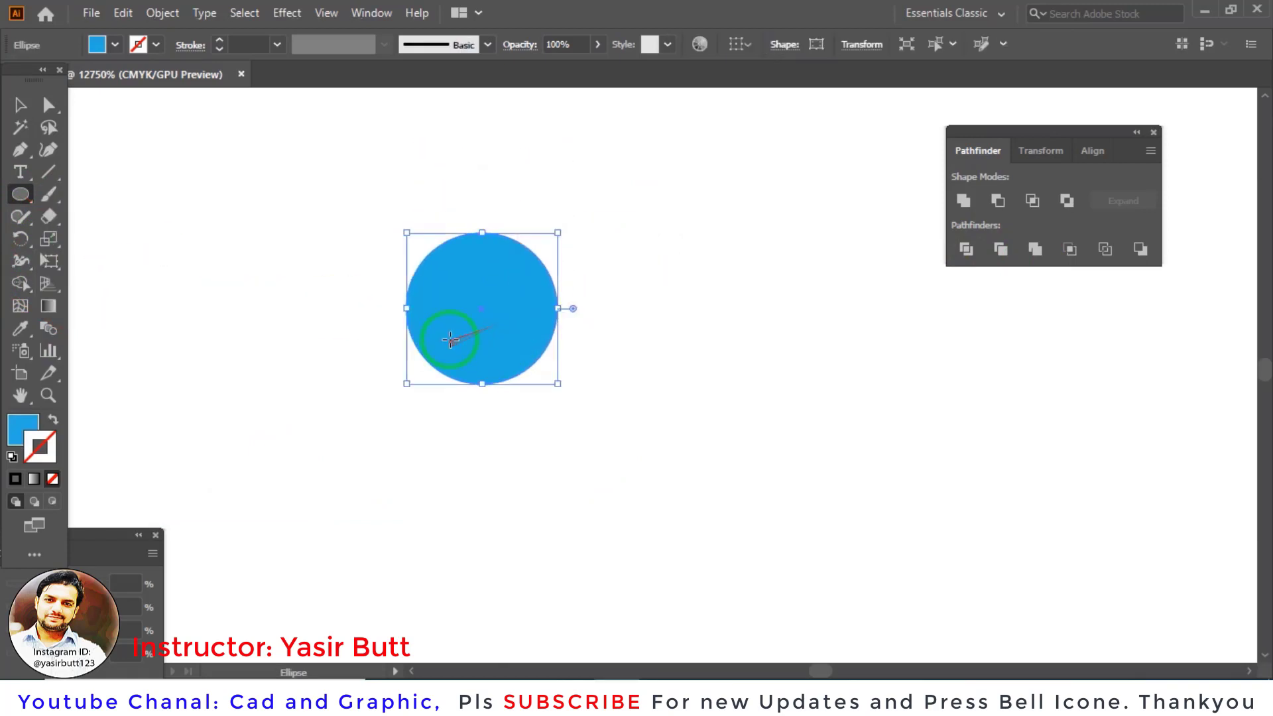
Step: Give the circle an orange stroke with a 0.05 pt weight
left_click(41, 439)
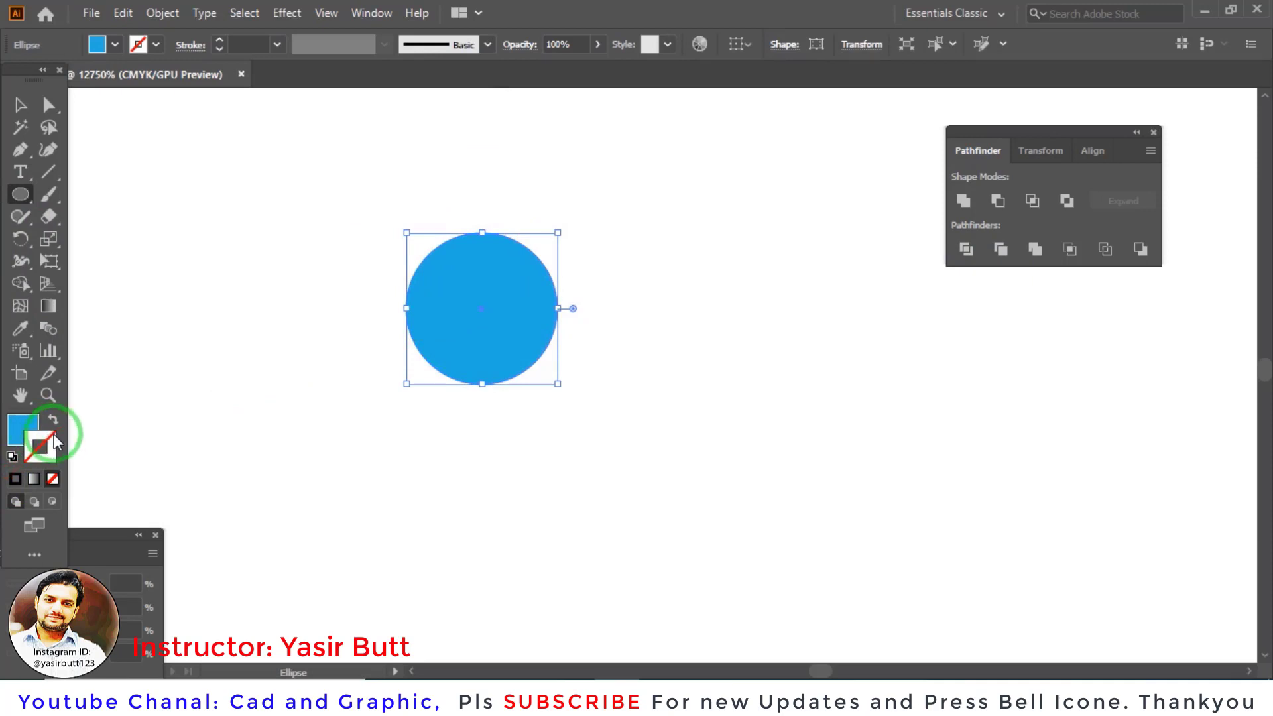
left_click(157, 44)
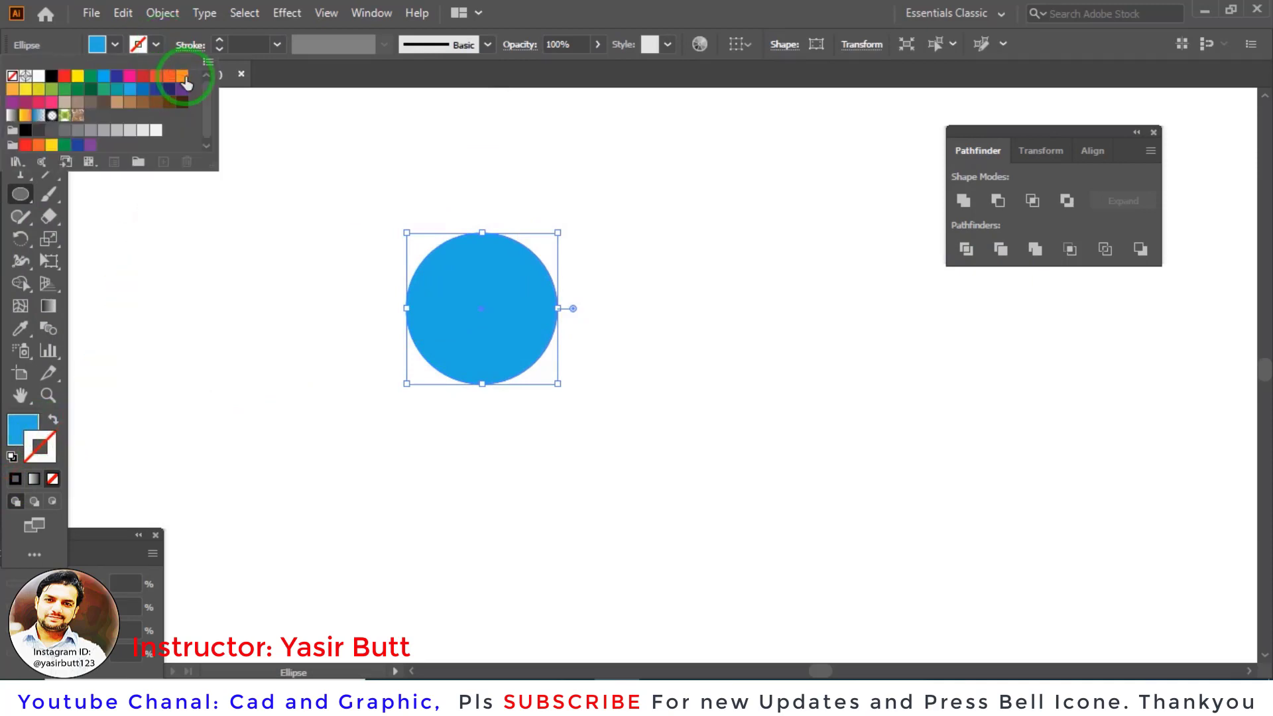
left_click(183, 77)
left_click(261, 45)
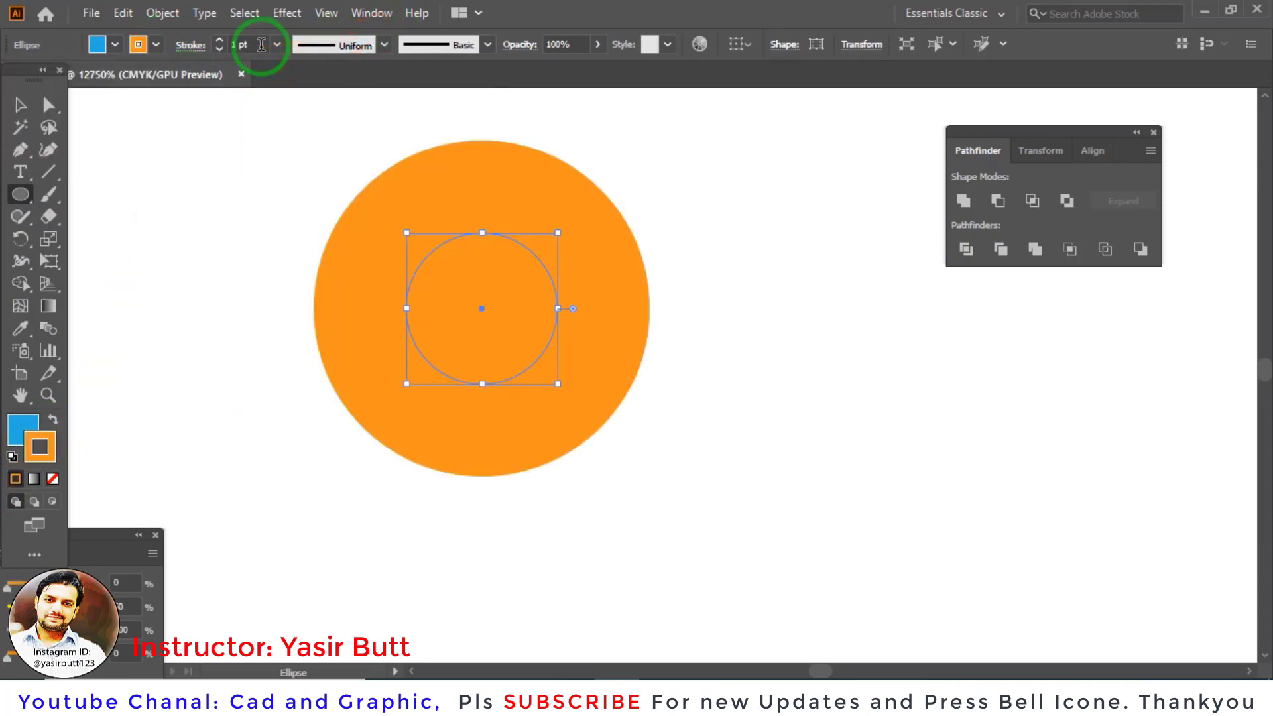
left_click(232, 44)
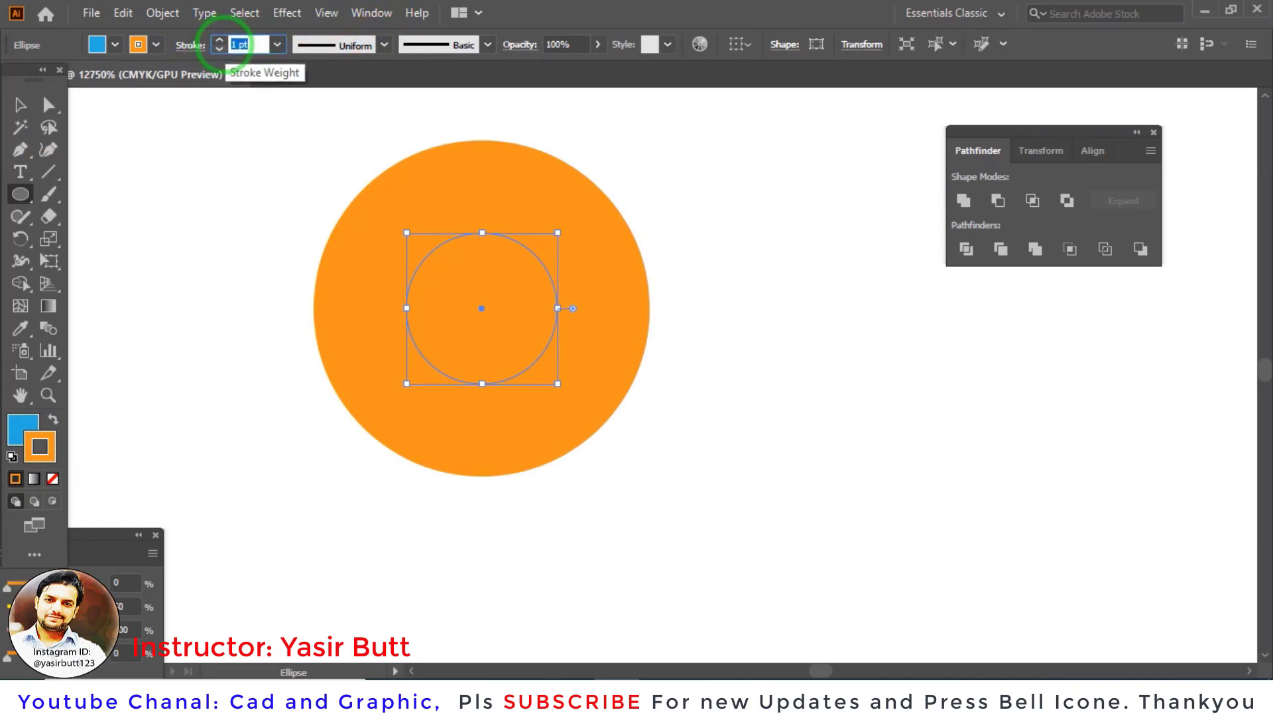
type("0.64")
key("Return")
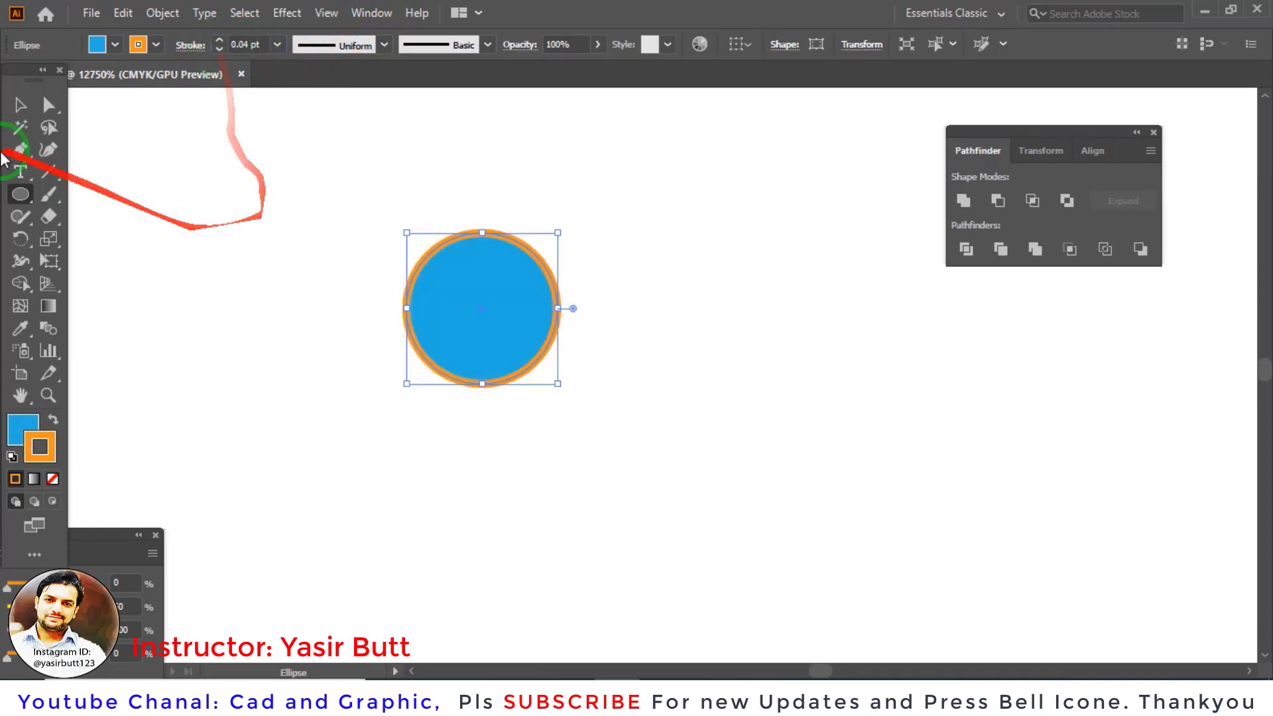
left_click(263, 44)
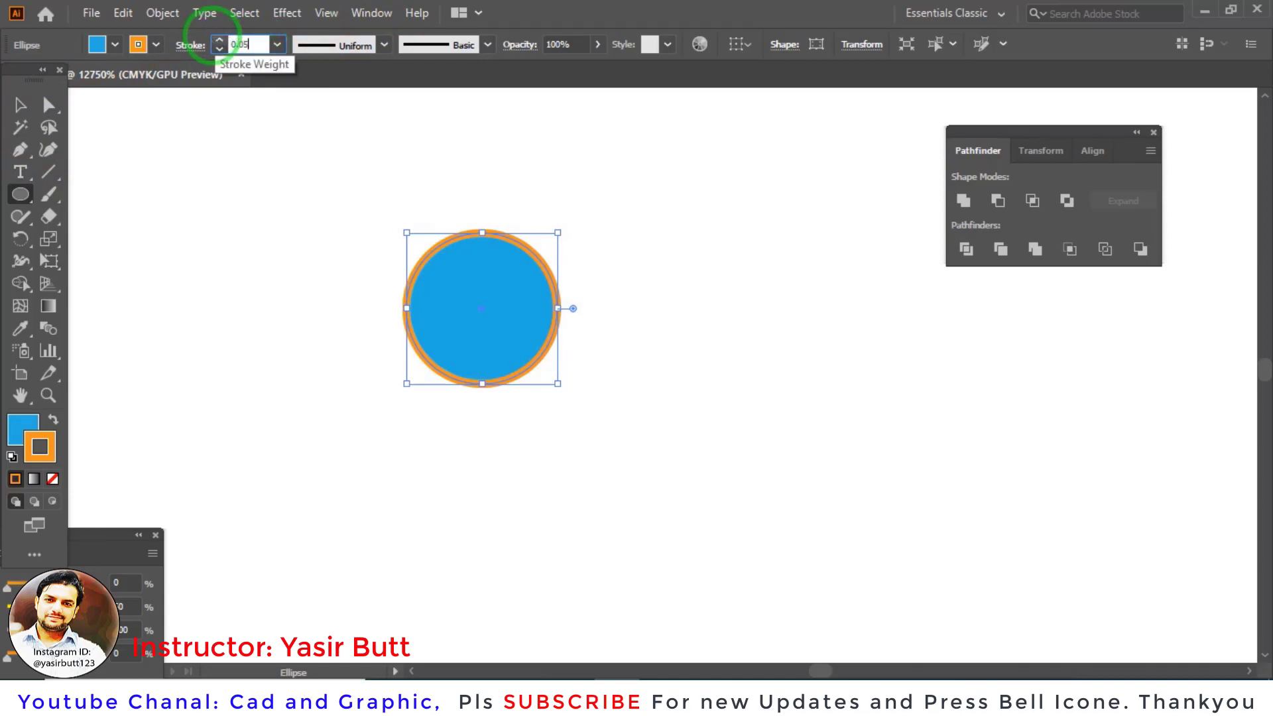
key("Return")
Step: Alt-drag two copies of the circle, right and below, forming an overlapping triangle
left_click(20, 104)
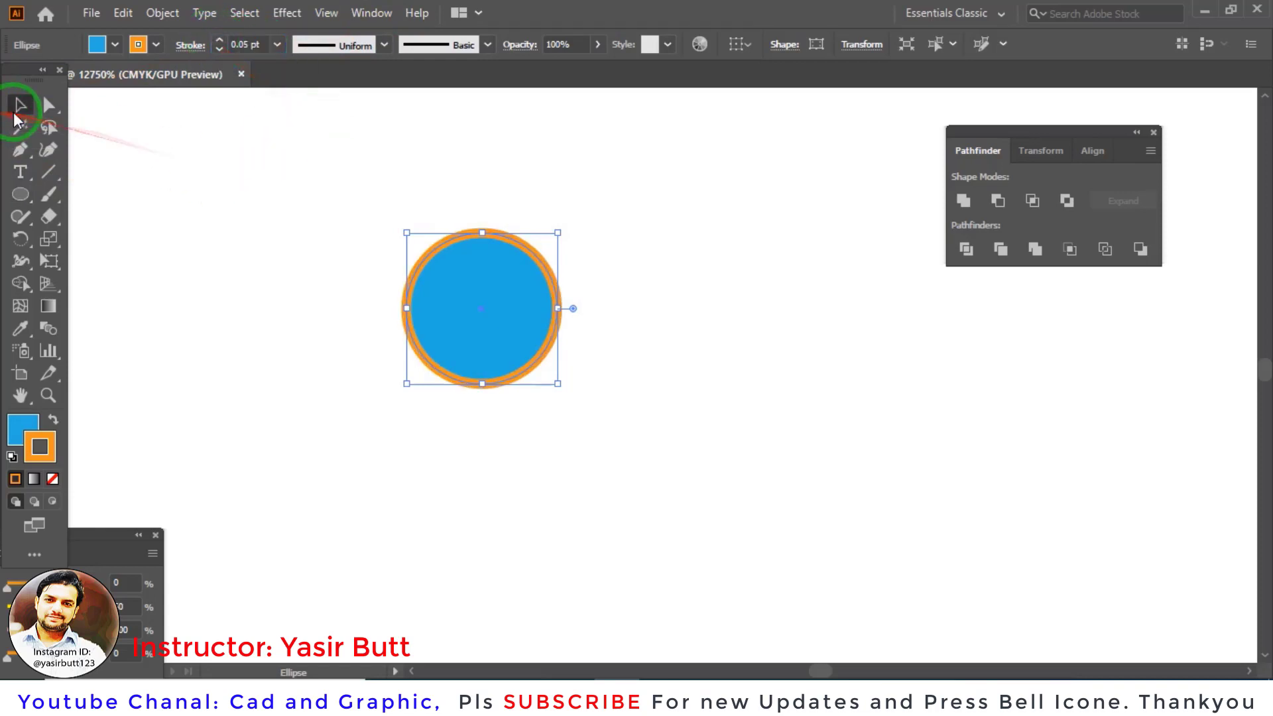
scroll(531, 320, "up", 2)
left_click_drag(362, 377, 560, 384)
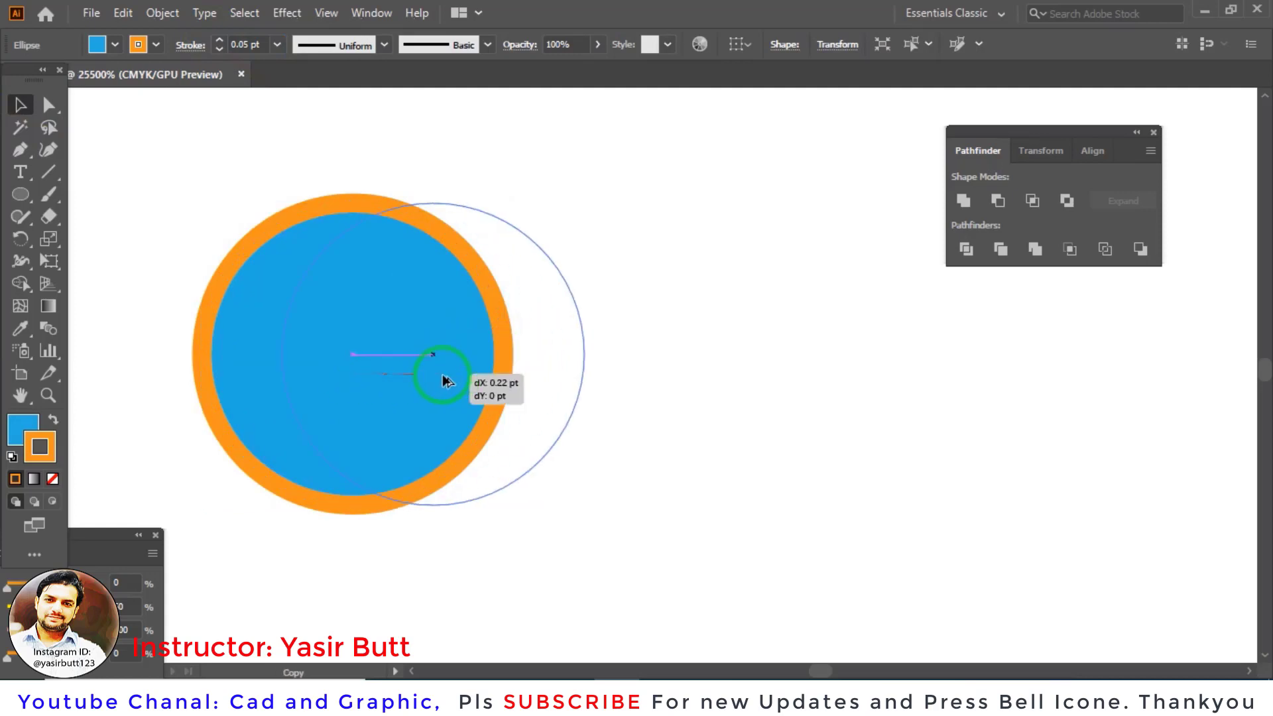
left_click(482, 499)
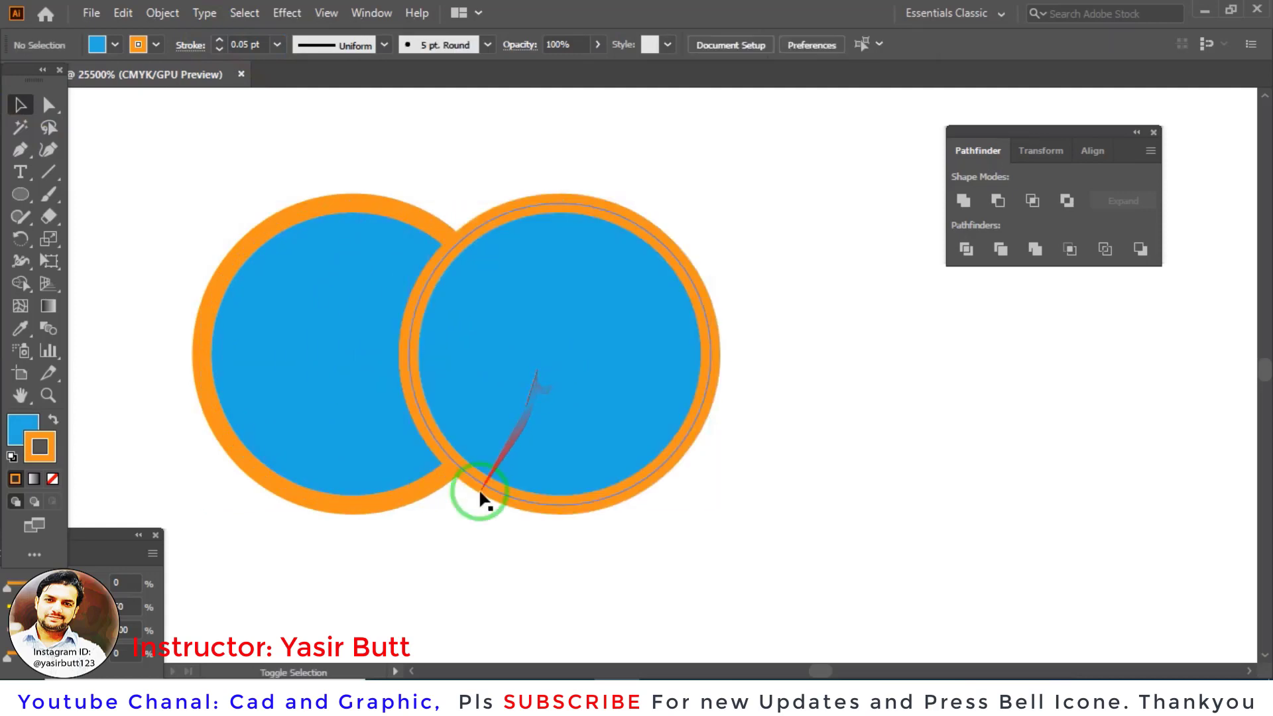
mouse_move(538, 363)
left_mouse_down()
mouse_move(446, 550)
mouse_move(431, 528)
mouse_move(439, 495)
left_mouse_up()
key("alt+shift")
left_click_drag(474, 384, 481, 351)
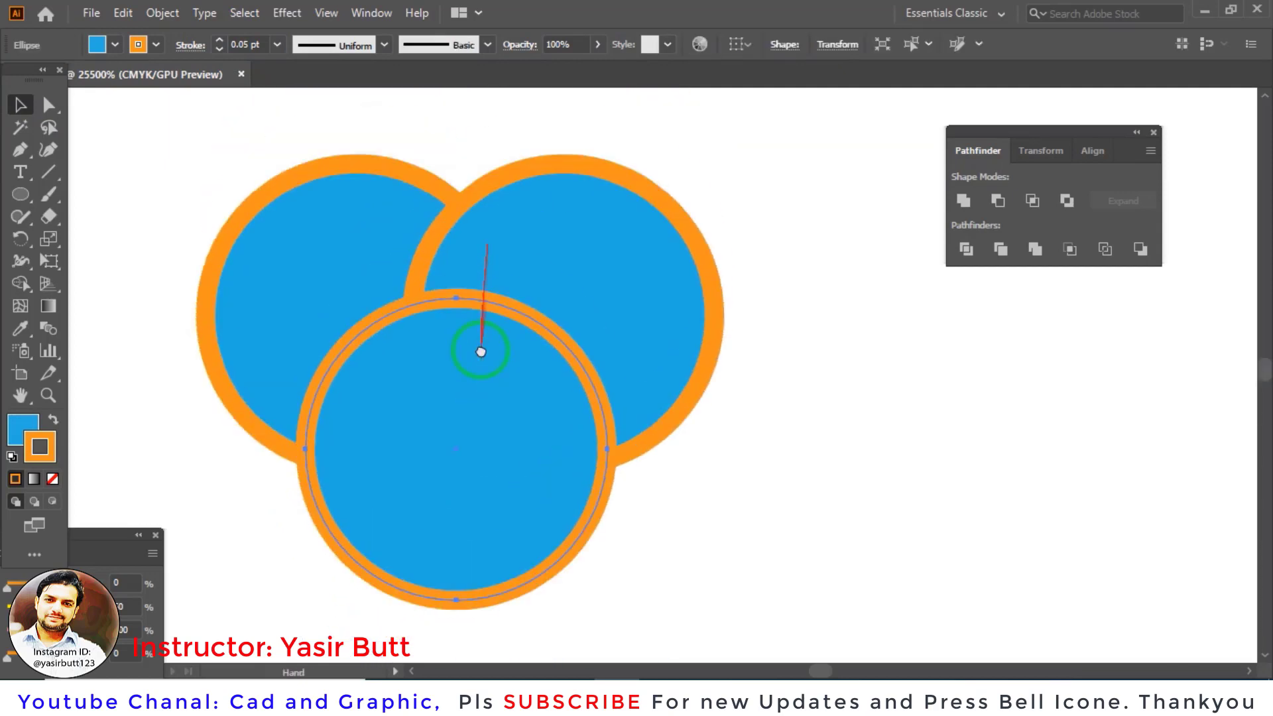
Step: Select all three circles and scale them down to a tiny size
left_click(777, 393)
scroll(497, 402, "down", 1)
scroll(497, 336, "up", 2)
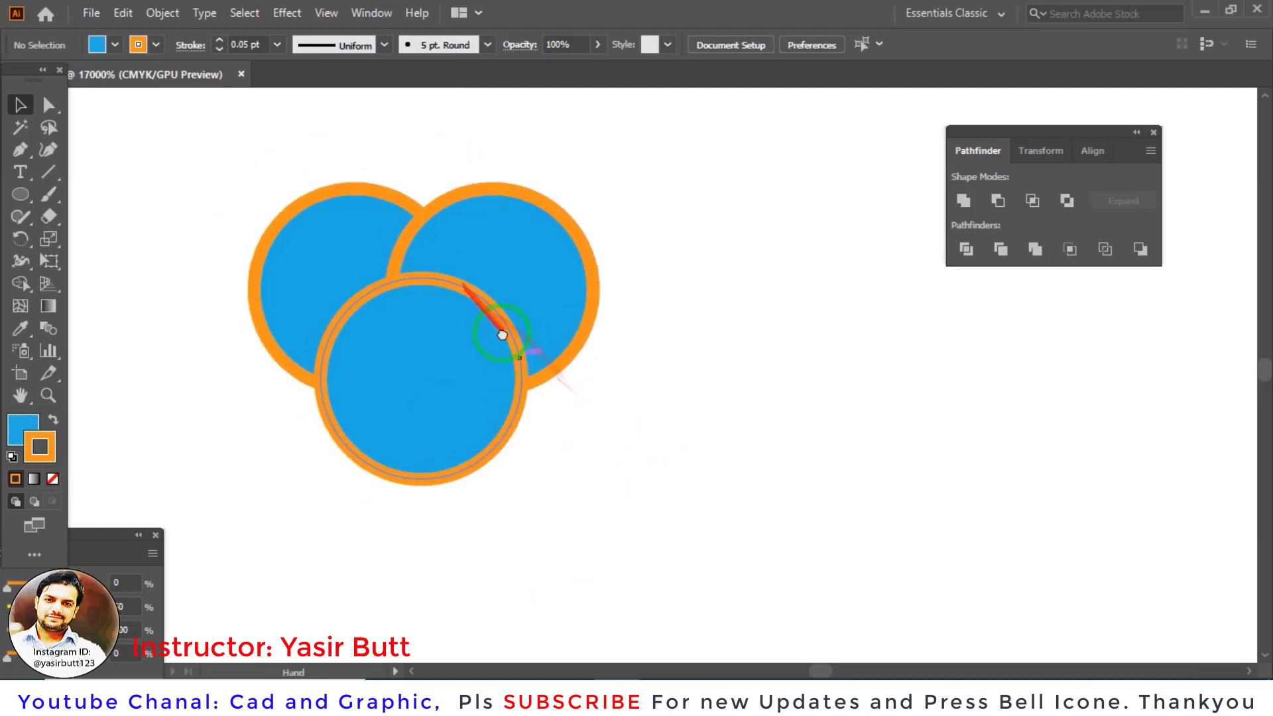
left_click_drag(744, 199, 361, 507)
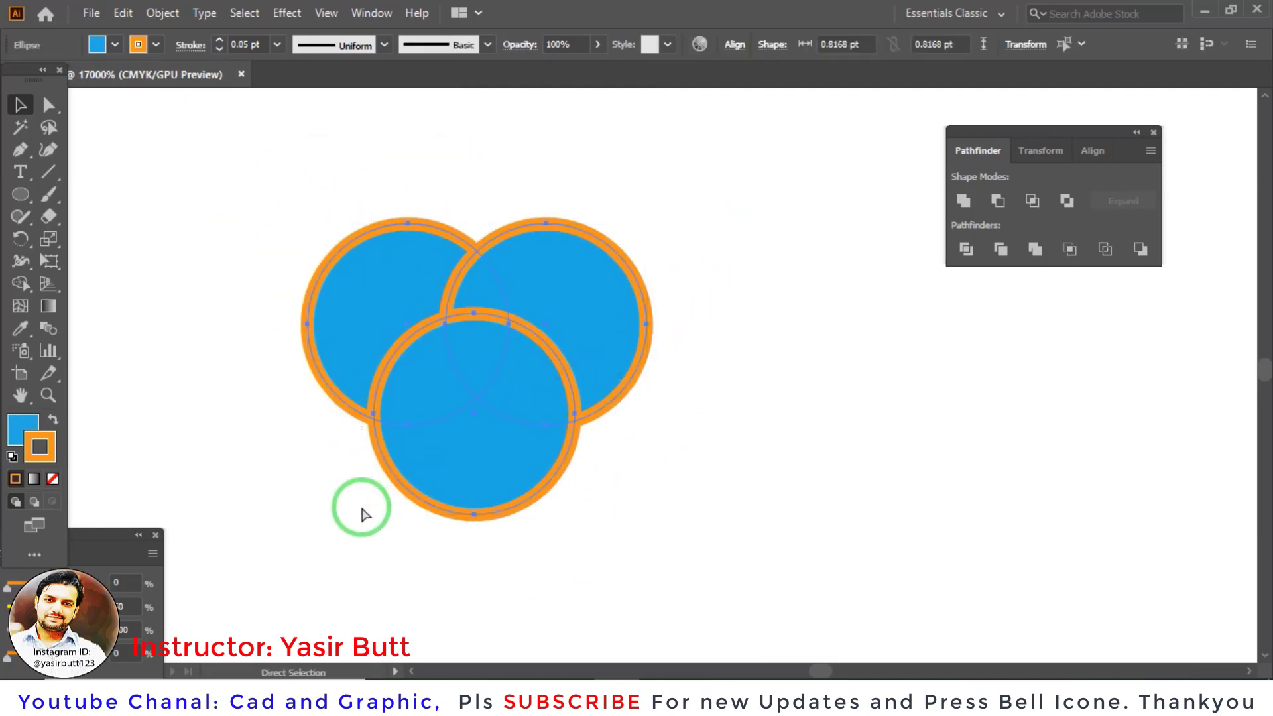
left_click(725, 352)
left_click(619, 276)
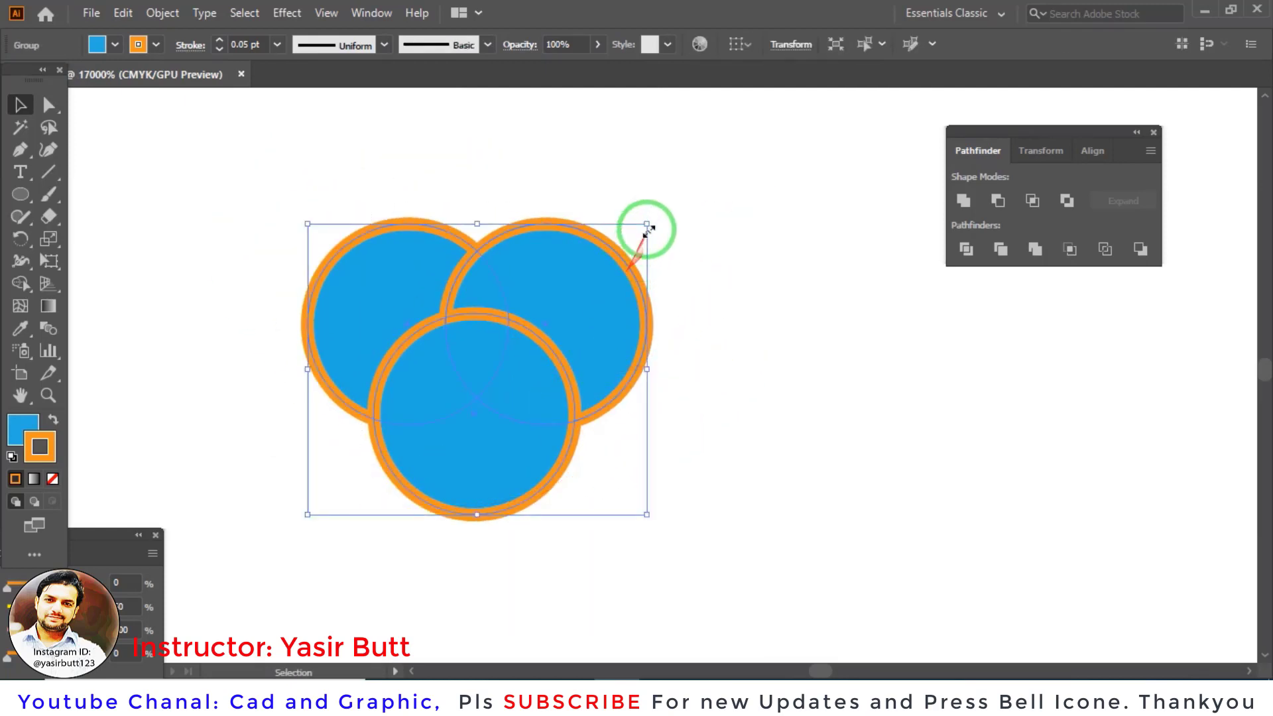
mouse_move(649, 226)
left_mouse_down()
mouse_move(583, 301)
mouse_move(334, 482)
left_mouse_up()
left_click(375, 496)
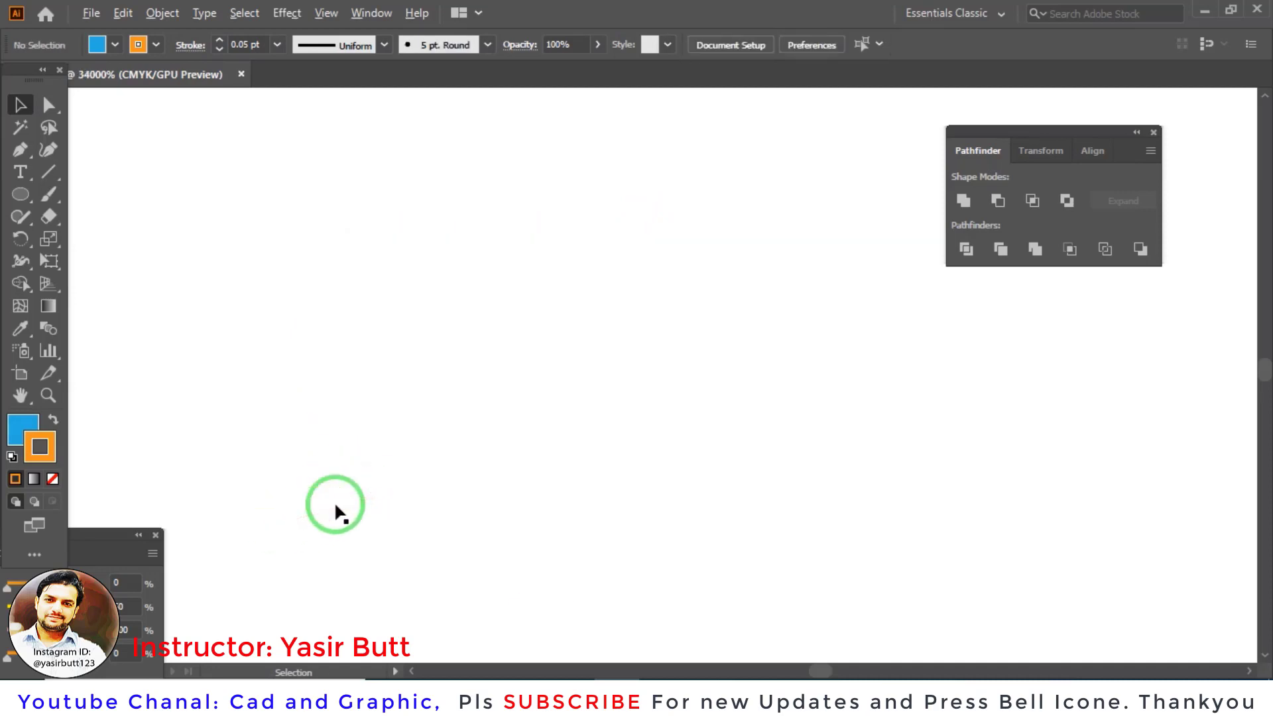
Step: Zoom and pan to bring the three tiny circles into view
left_click_drag(457, 543, 519, 233)
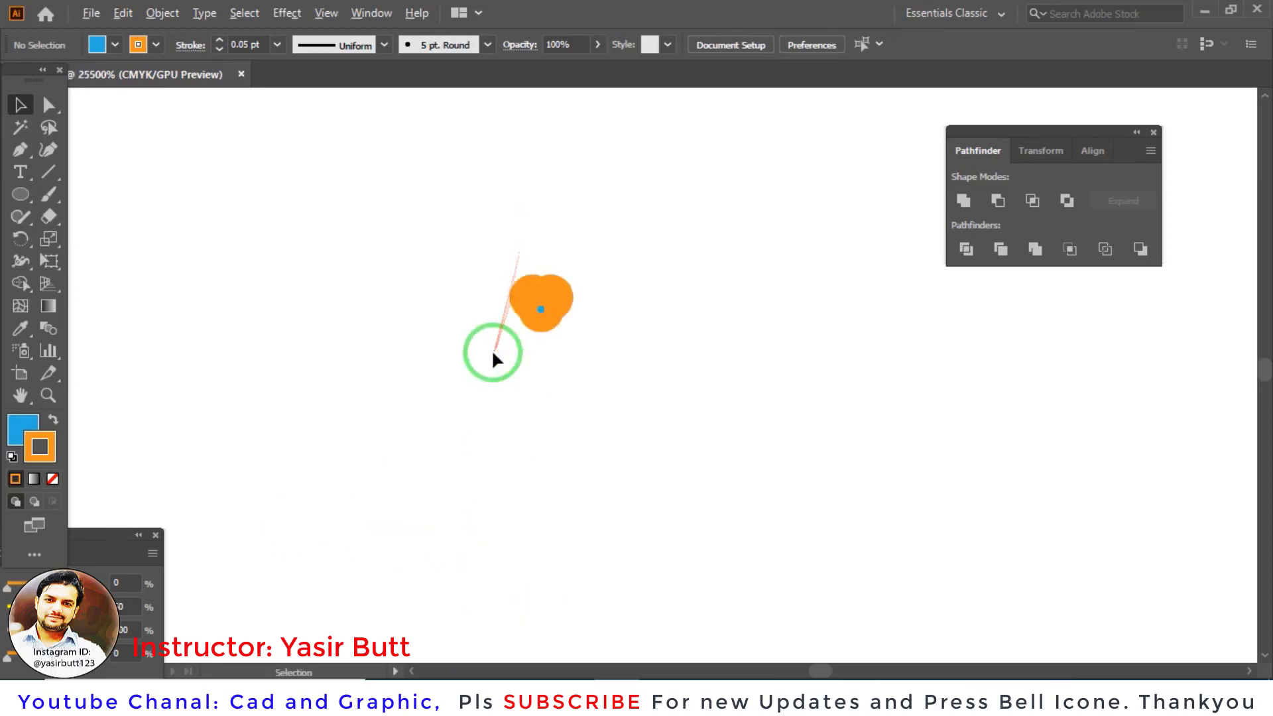
scroll(492, 351, "up", 4)
left_click_drag(599, 431, 572, 459)
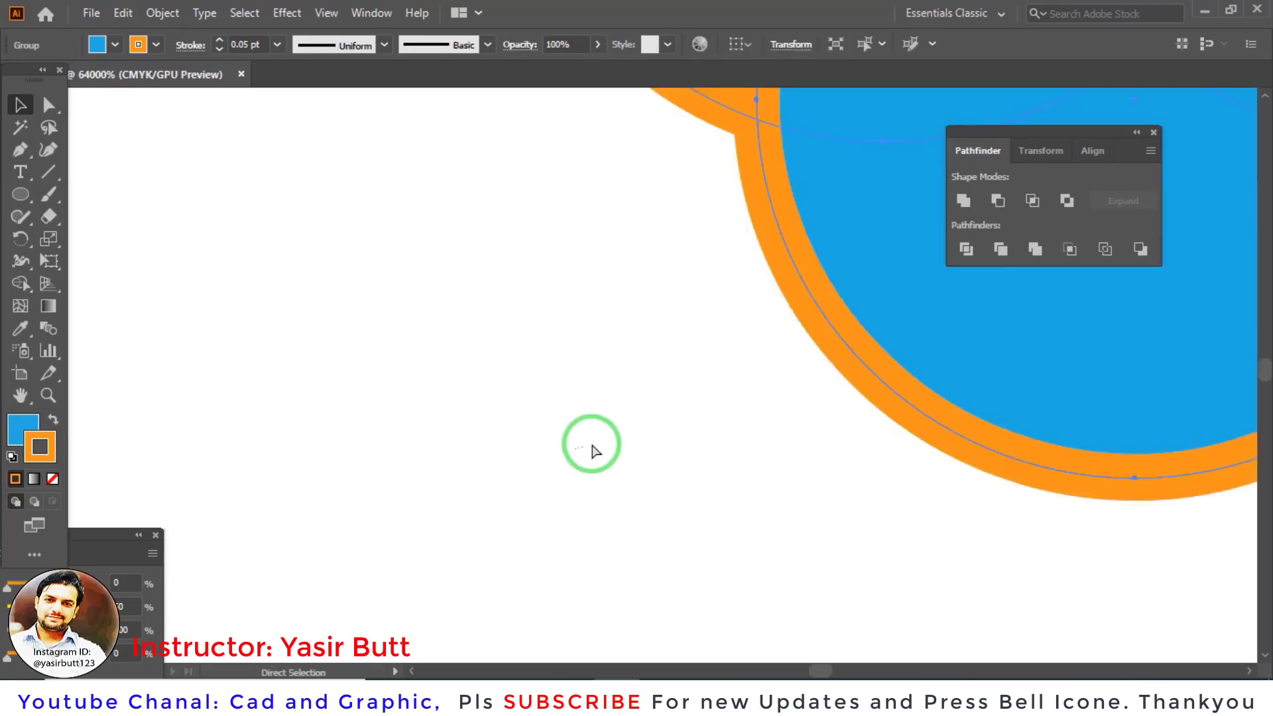
left_click_drag(572, 459, 838, 375)
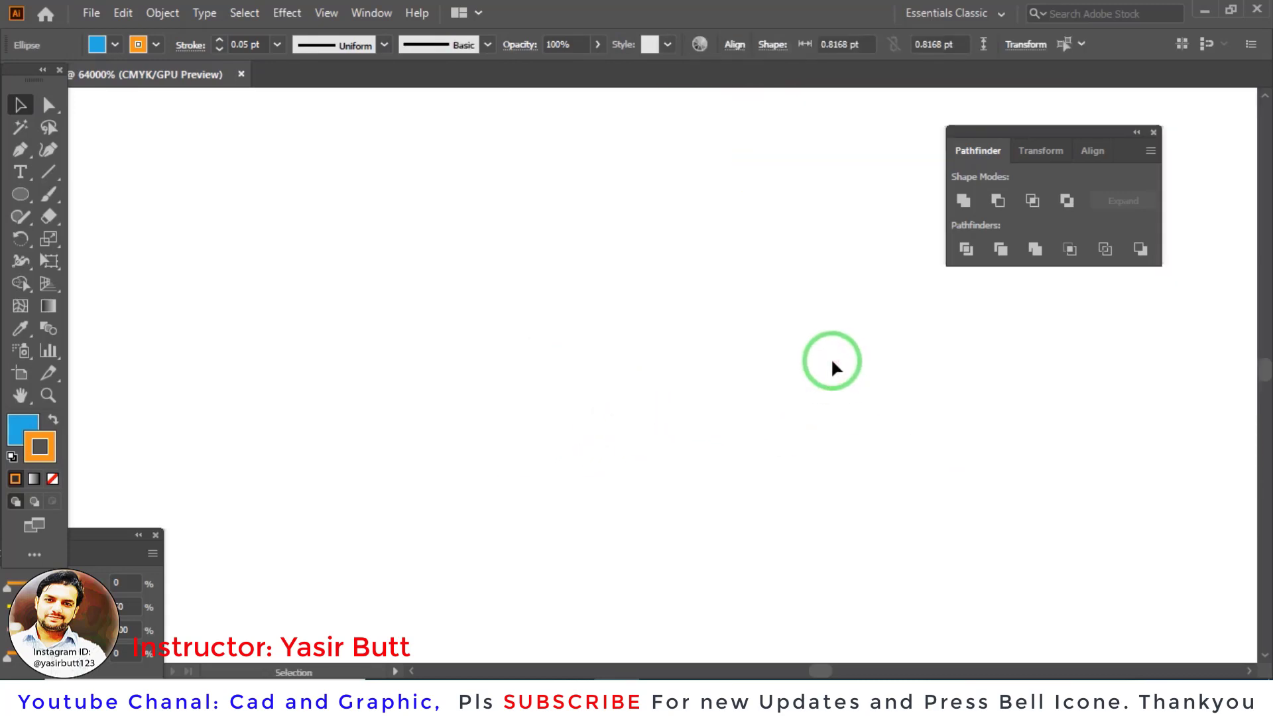
key("ctrl+0")
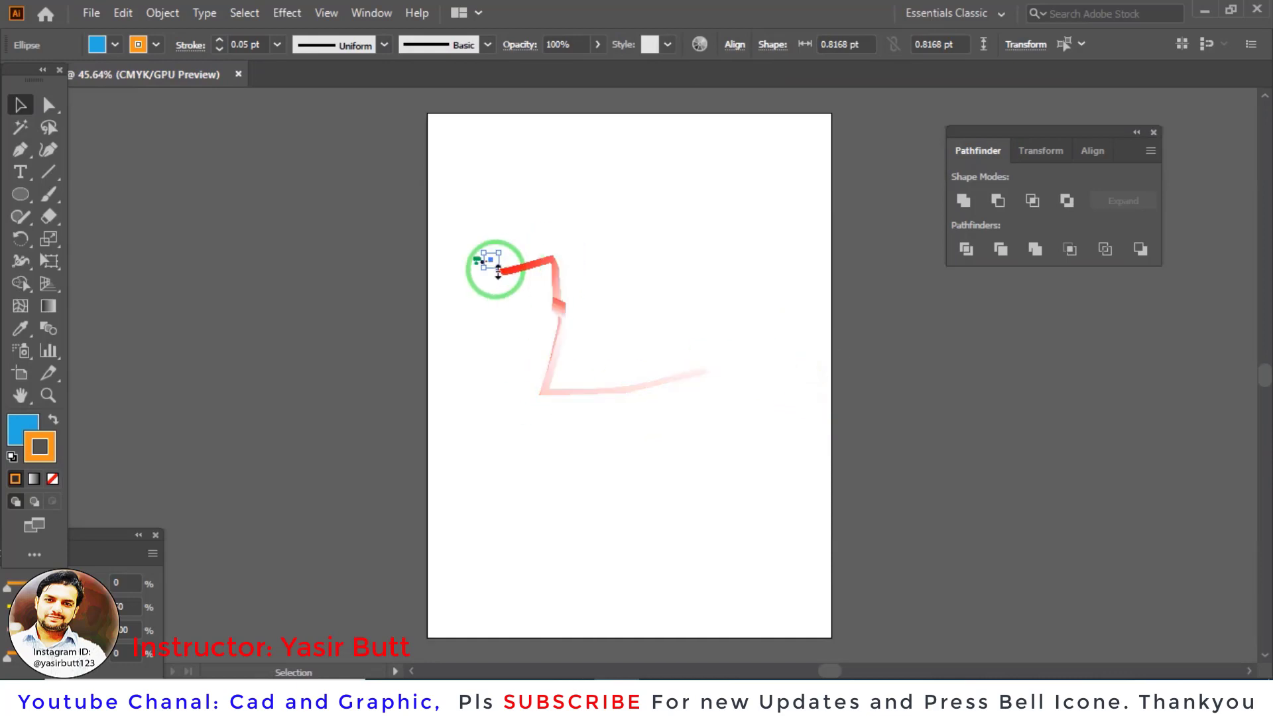
scroll(498, 268, "up", 8)
left_click_drag(407, 222, 565, 432)
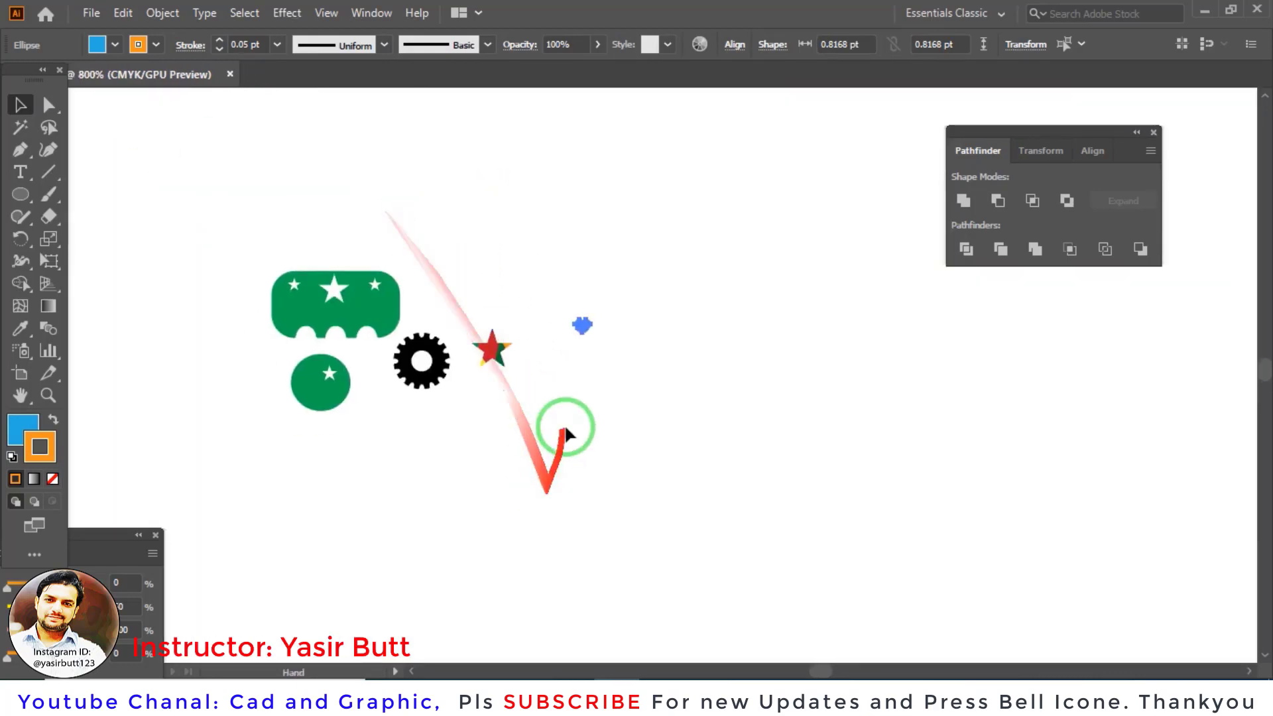
scroll(603, 329, "up", 3)
scroll(475, 313, "up", 3)
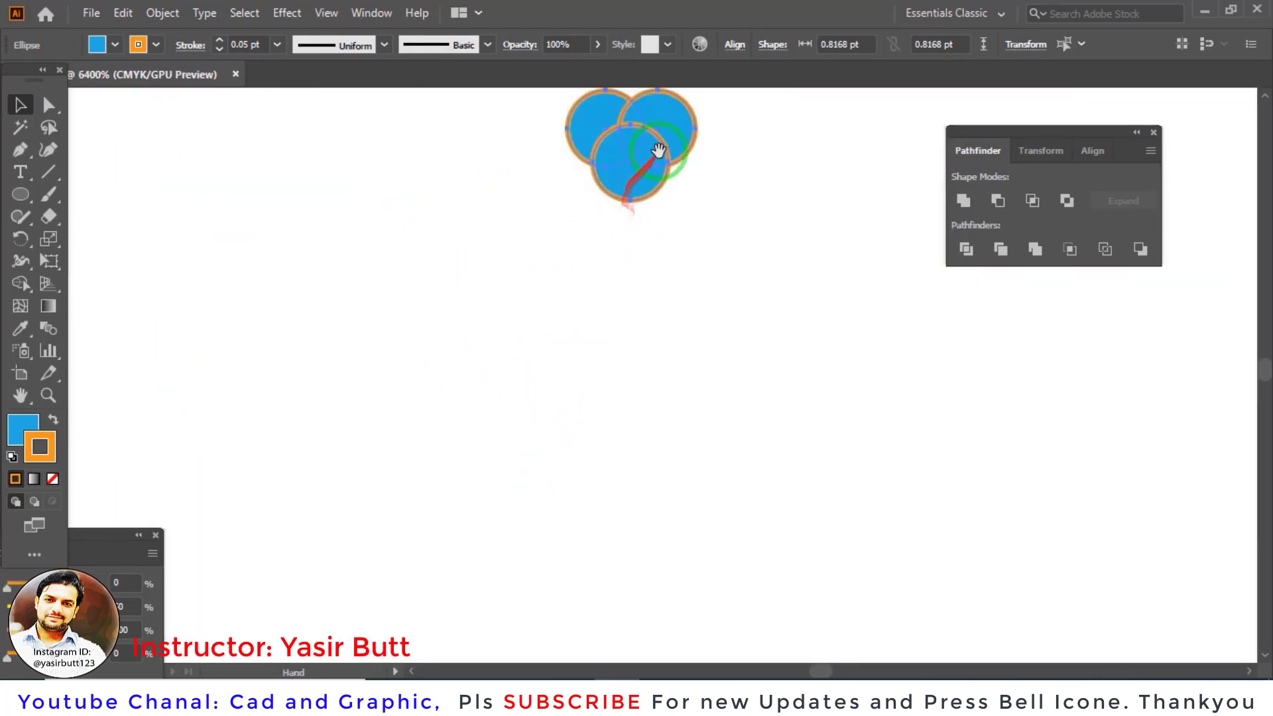
left_click_drag(656, 152, 611, 441)
scroll(425, 467, "up", 3)
left_click_drag(426, 467, 647, 268)
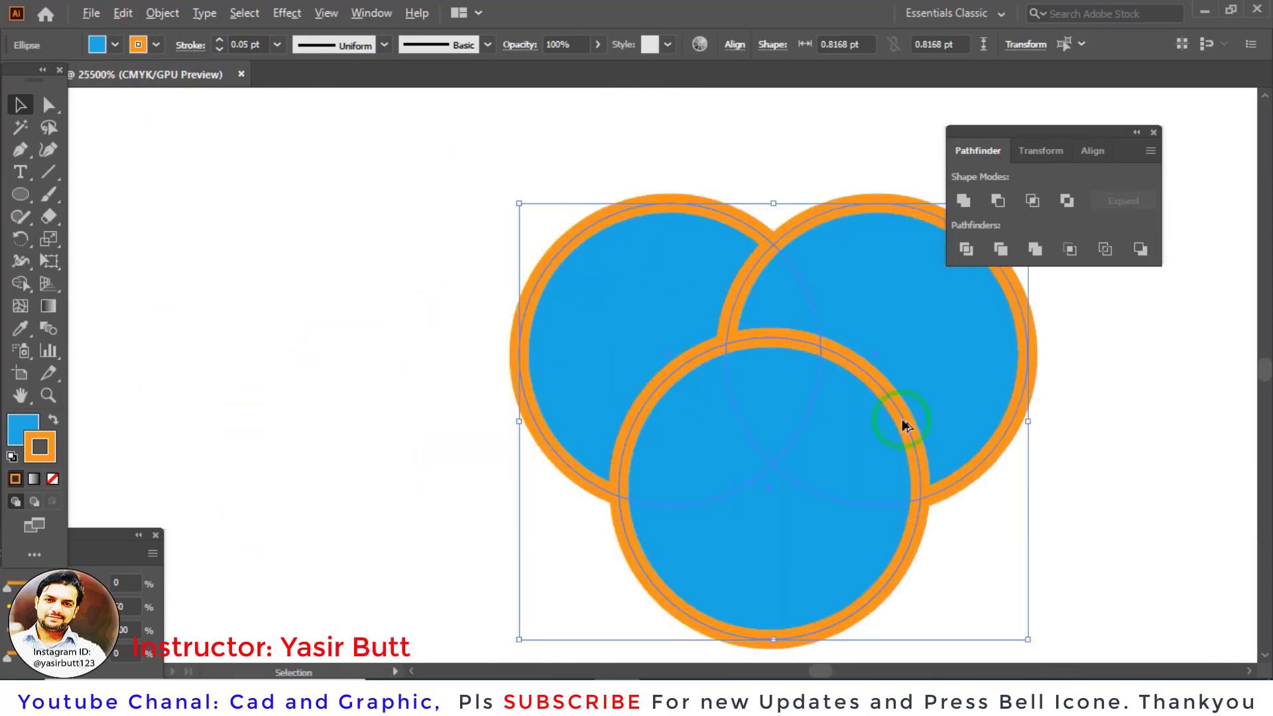
scroll(705, 407, "up", 1)
Step: Nudge the bottom circle left, then undo the move
left_click(980, 421)
left_click_drag(641, 368, 603, 363)
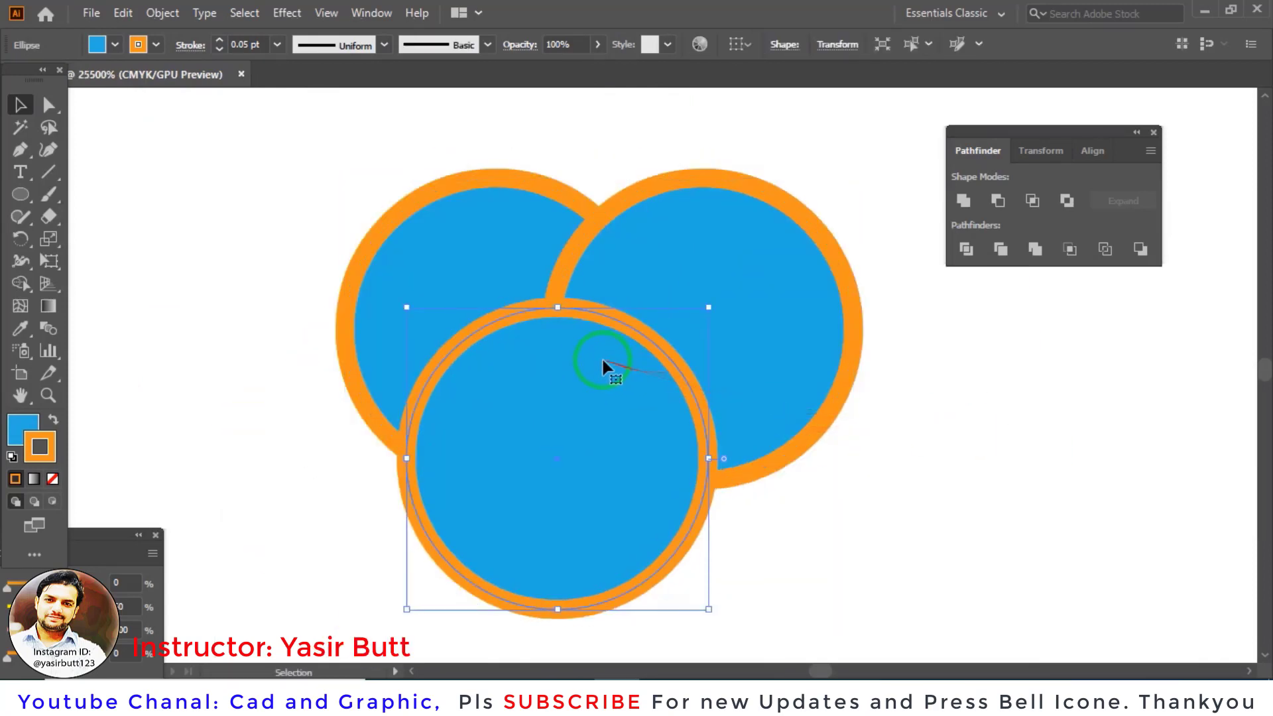
key("ctrl+z")
left_click(946, 460)
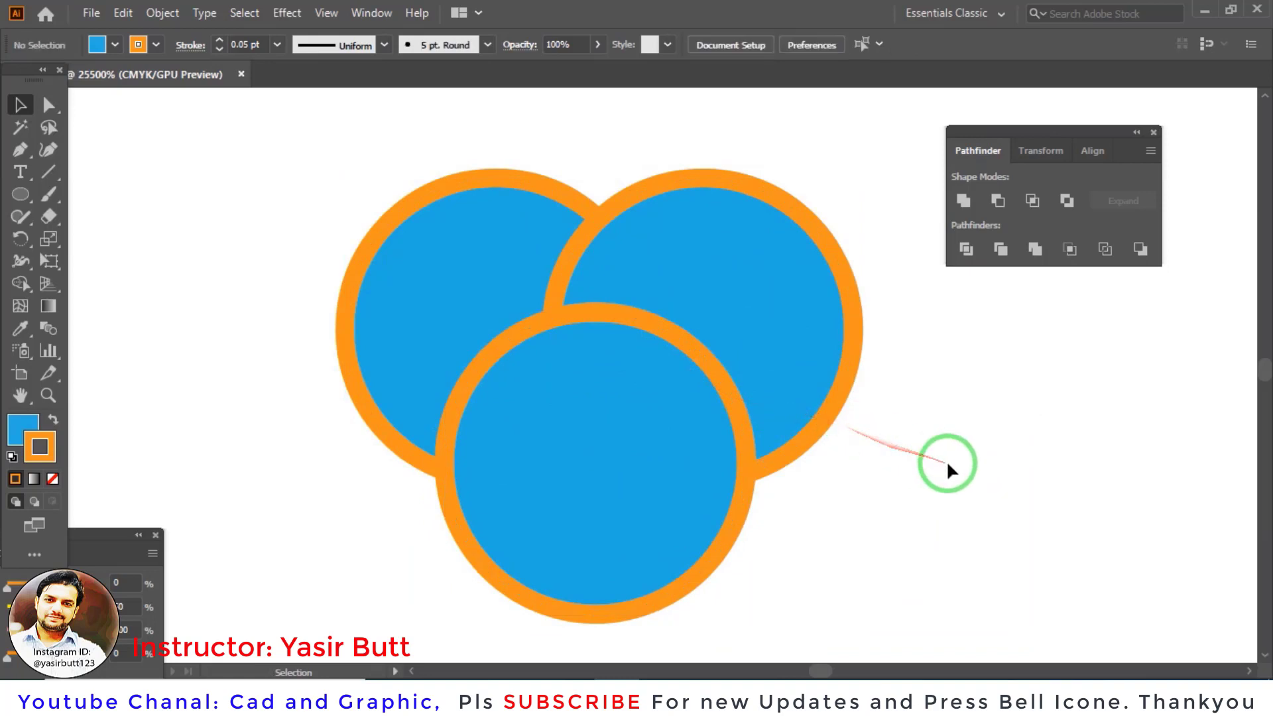
Step: Check the three circles in Outline view, then return to Preview
key("ctrl+y")
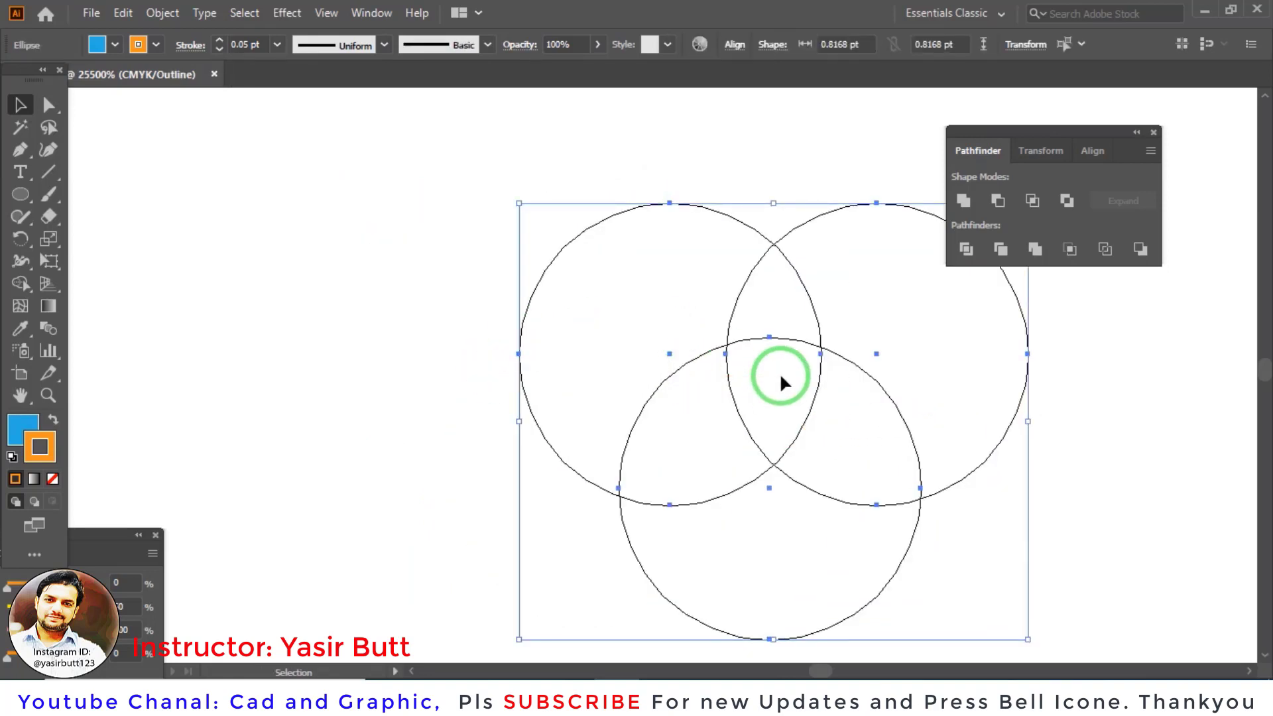
key("a")
key("ctrl+y")
key("v")
left_click_drag(781, 379, 498, 344)
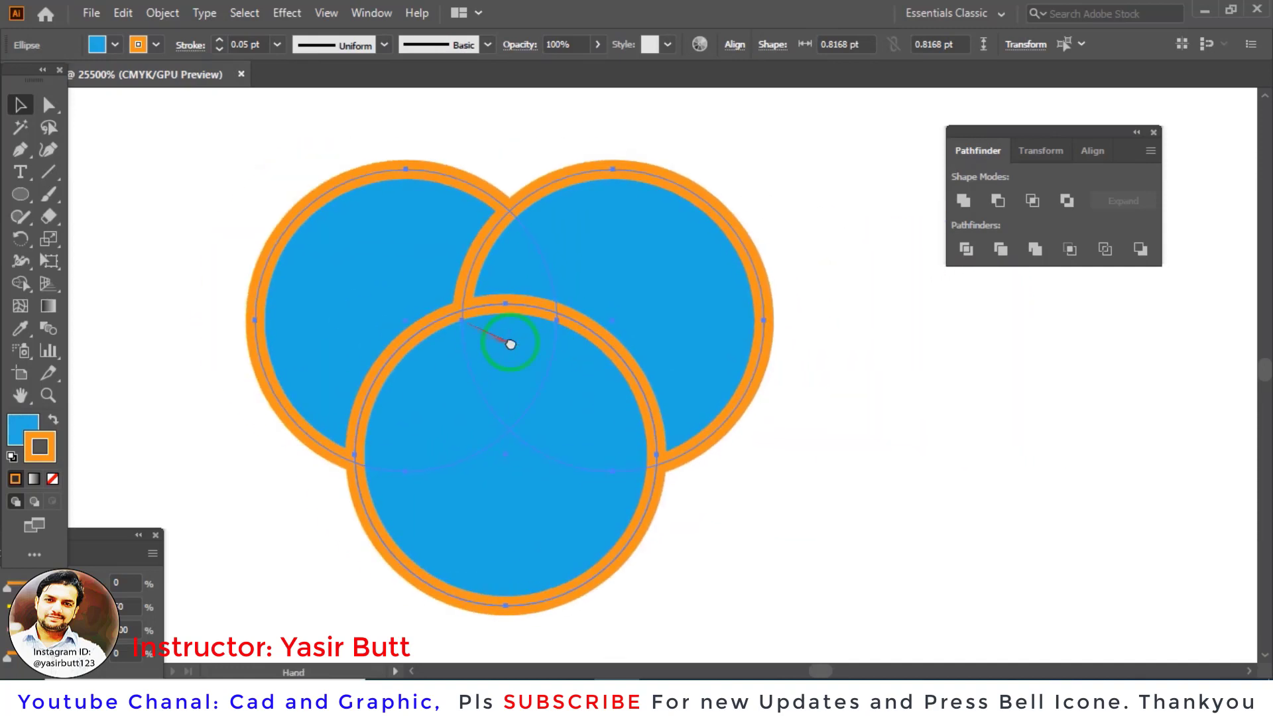
left_click(912, 306)
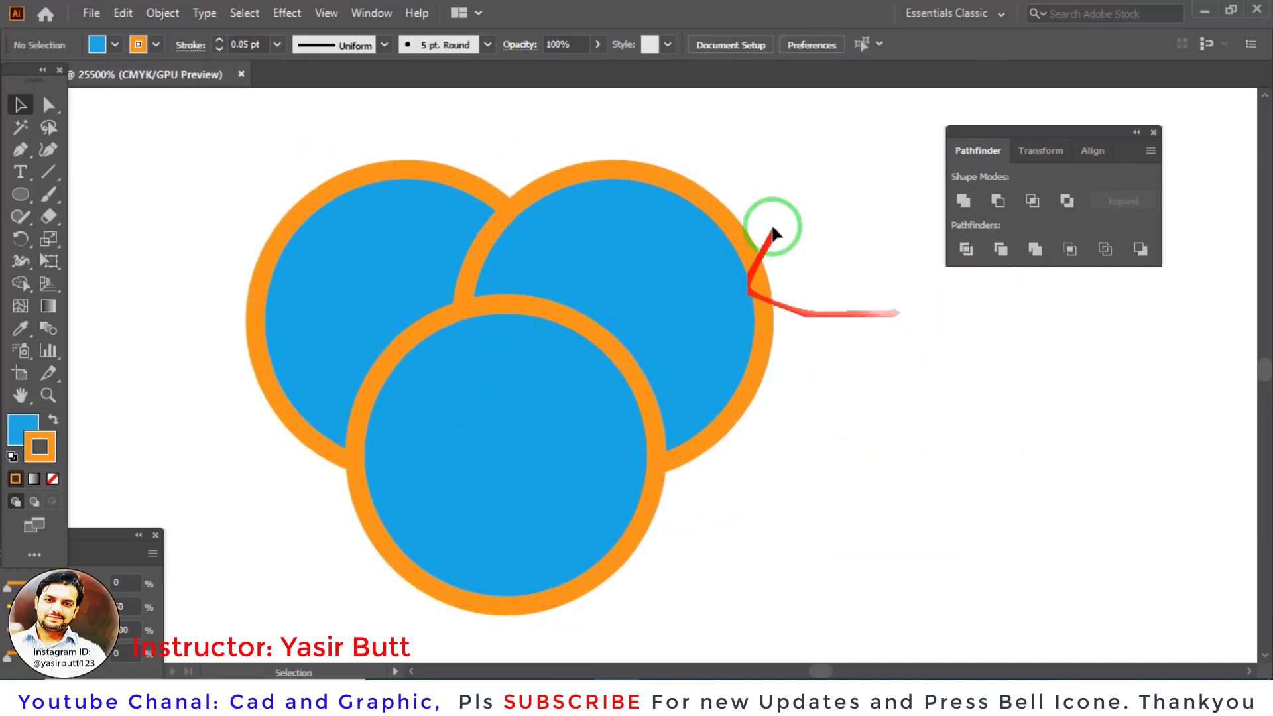
left_click(333, 457)
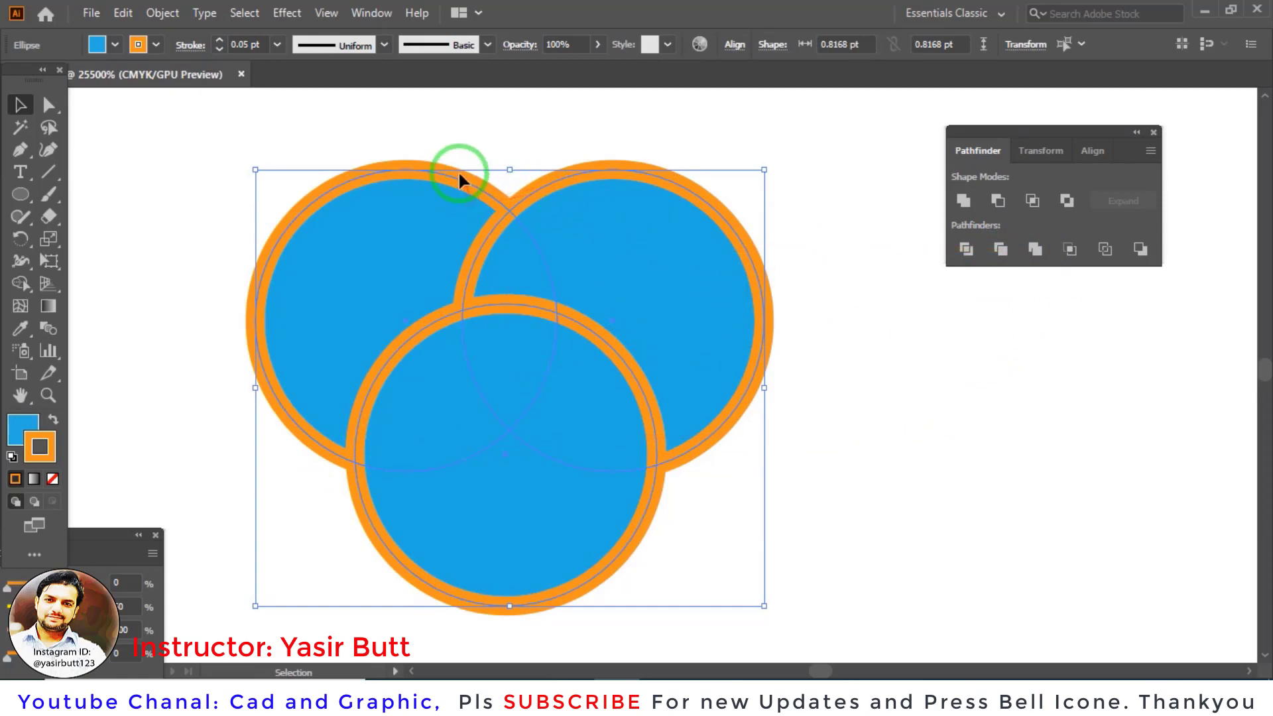
left_click(1035, 250)
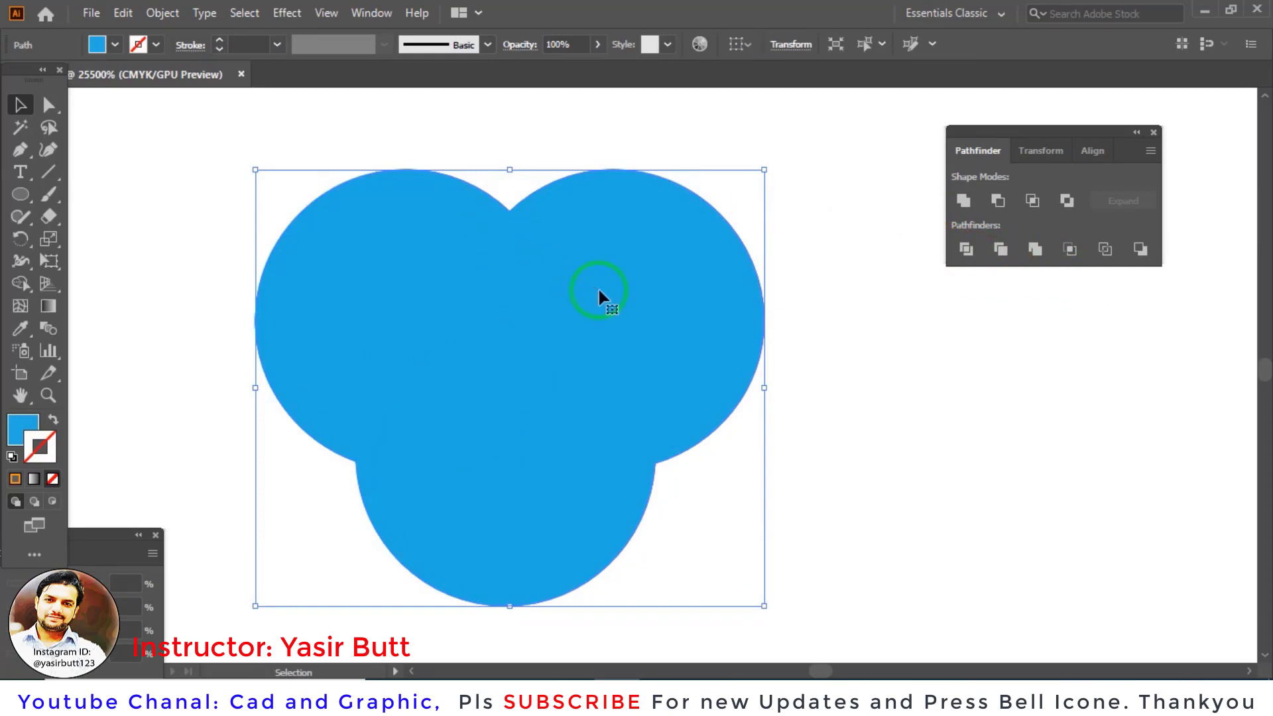
key("ctrl+z")
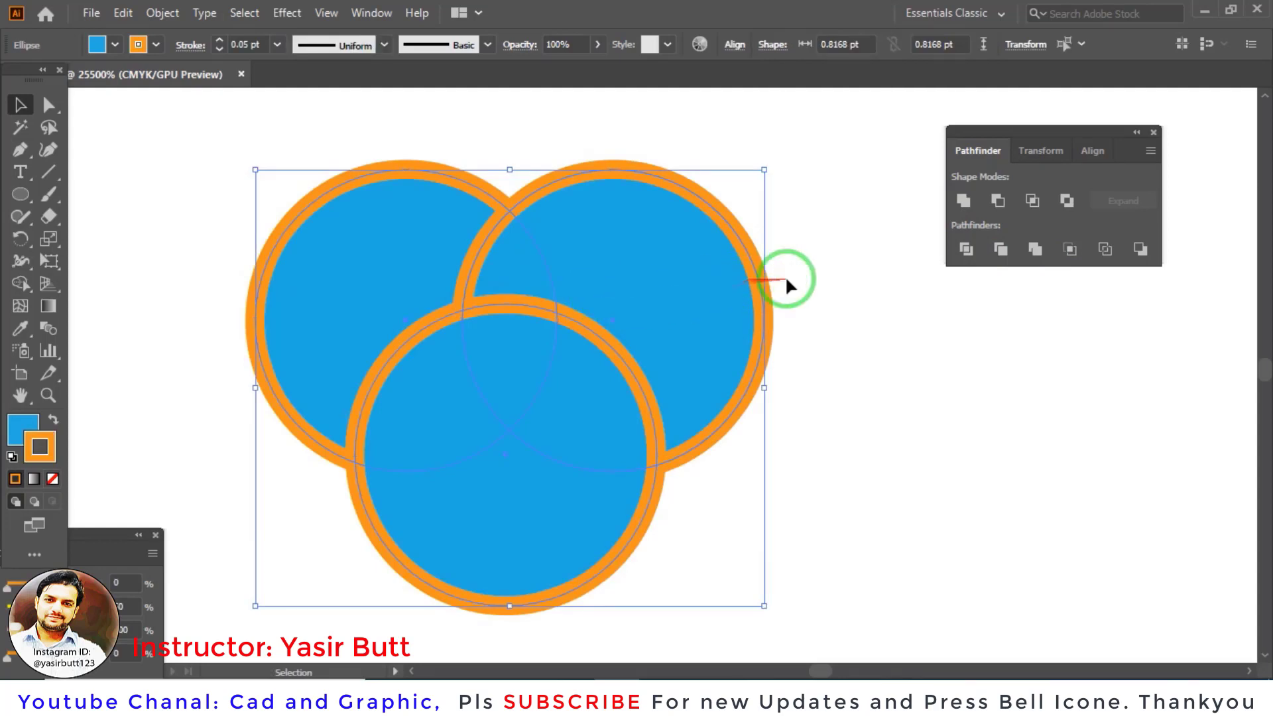
Step: Expand only the circles' strokes via Object > Expand, with Fill unchecked
left_click(159, 12)
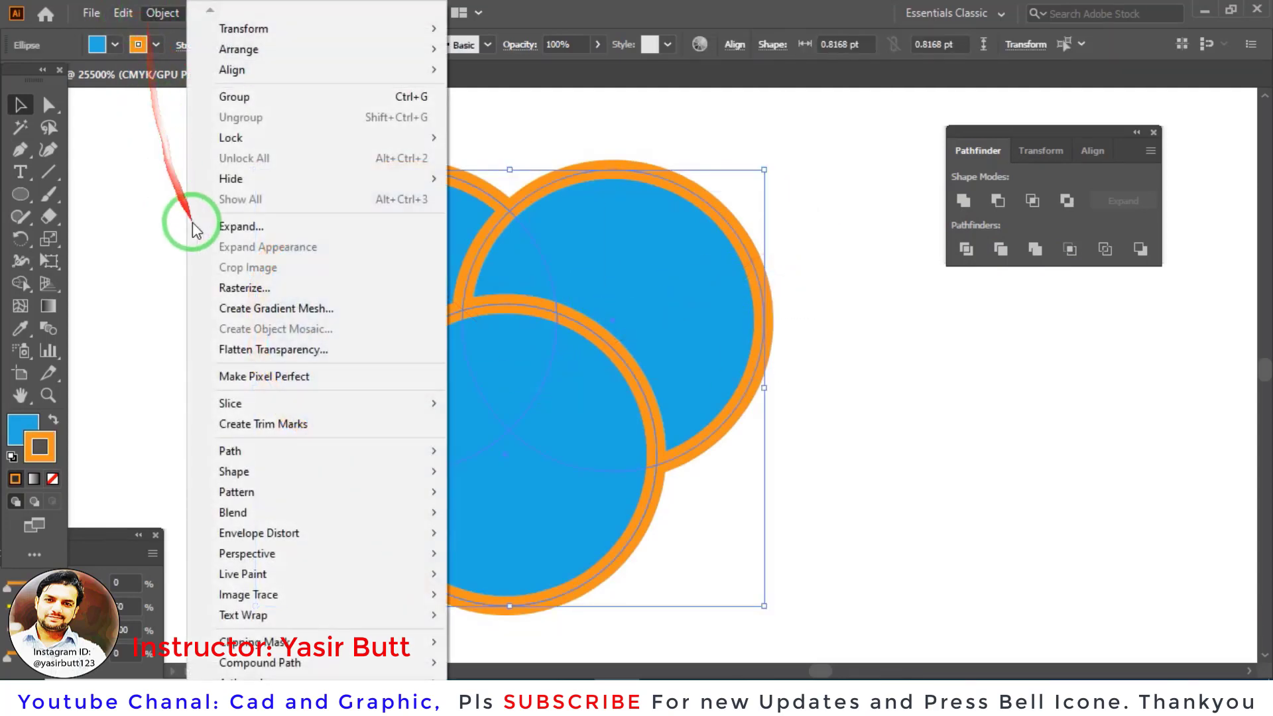
left_click(254, 229)
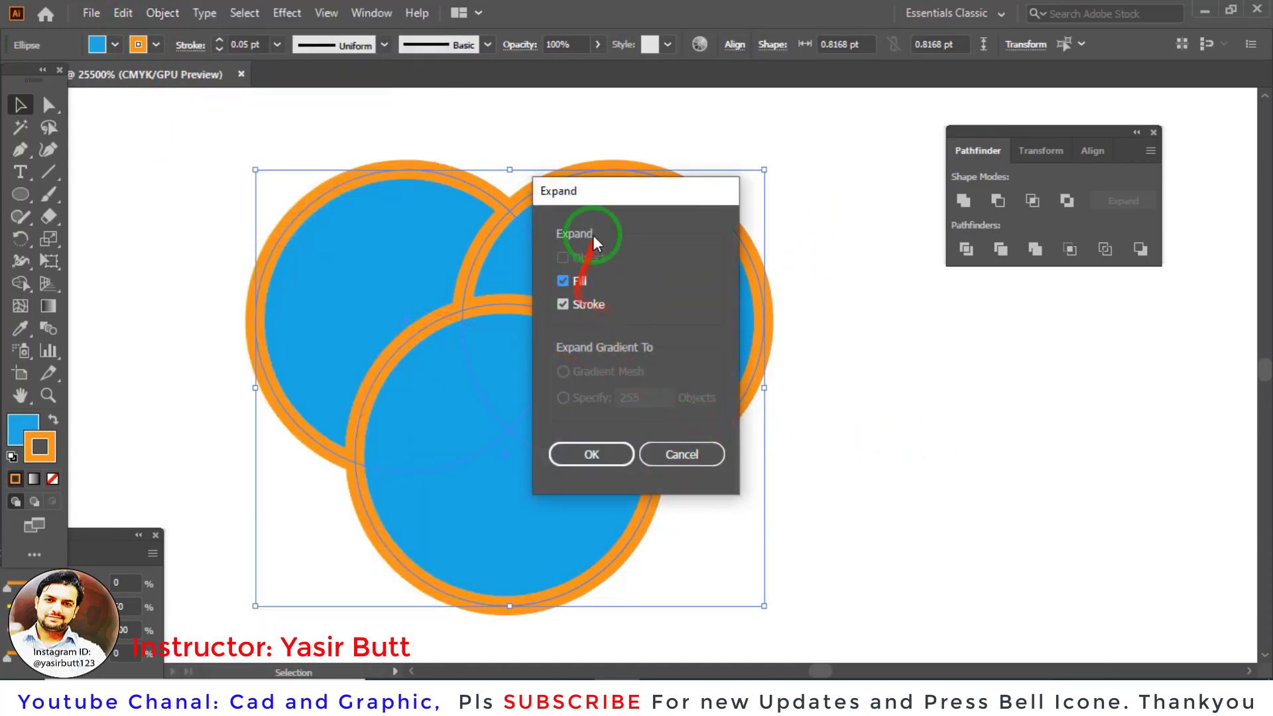
left_click_drag(609, 189, 619, 157)
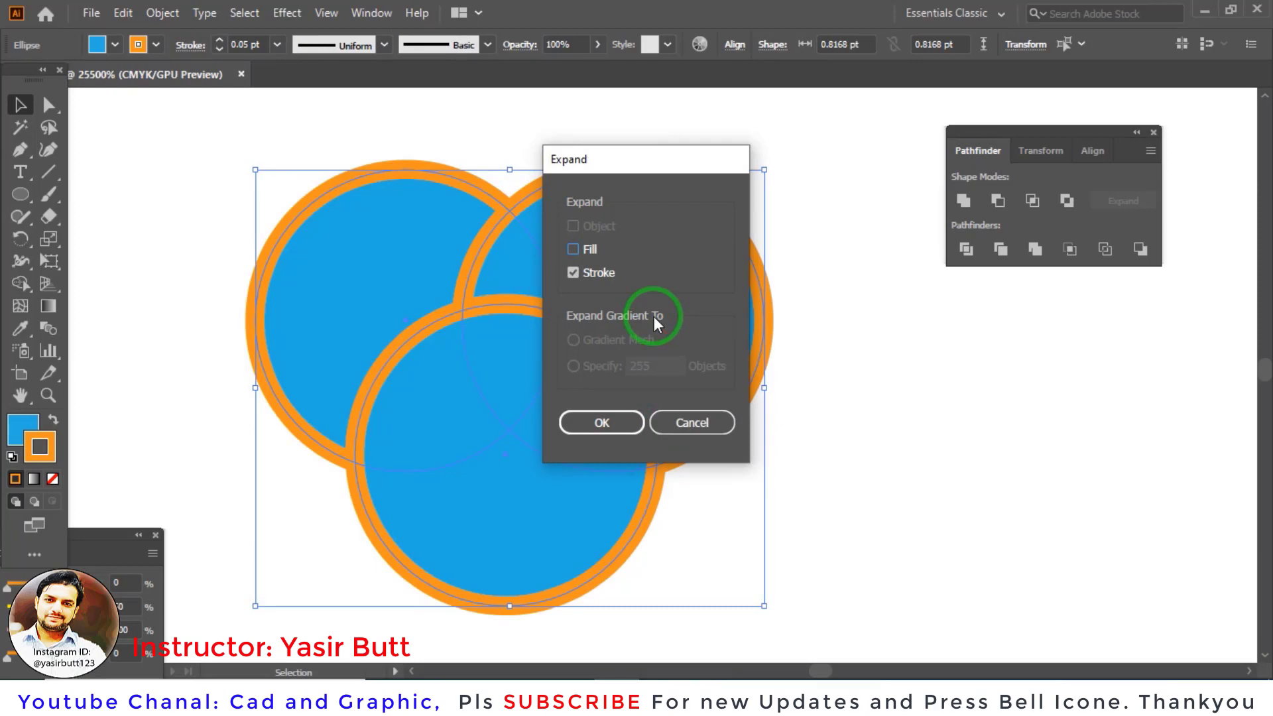
left_click(602, 422)
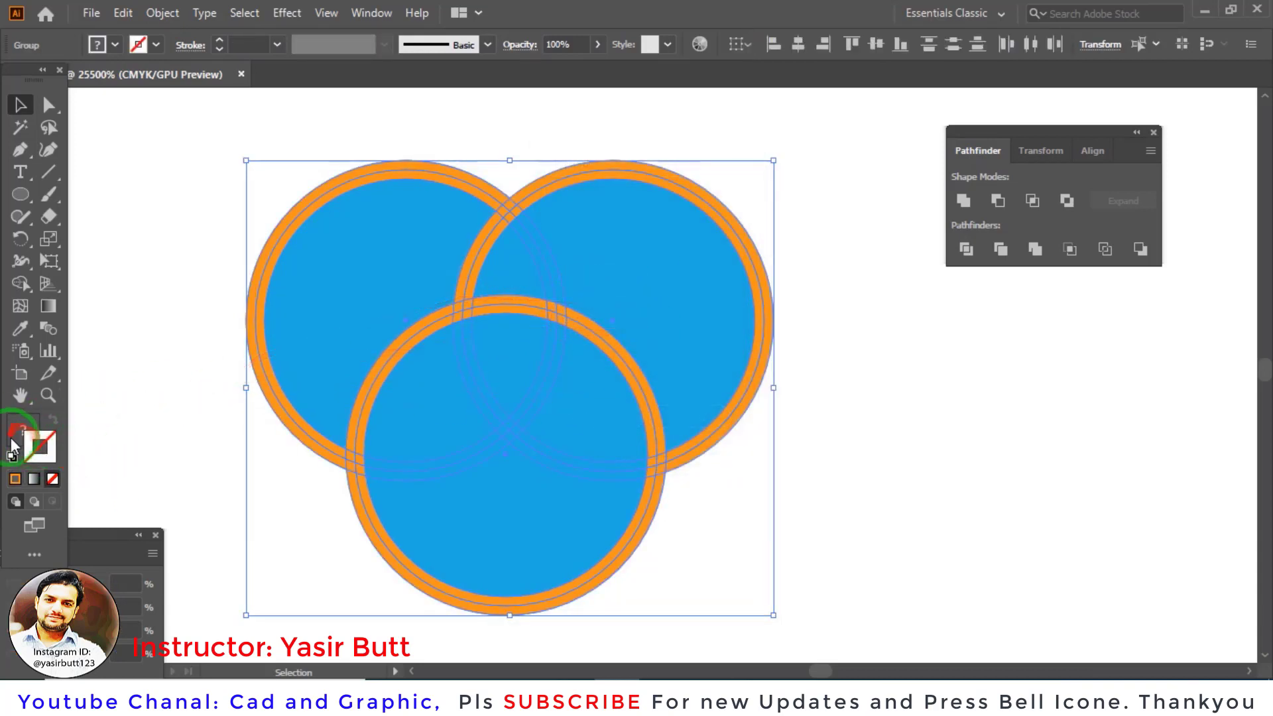
Step: Merge the expanded circles and rings, checking the result in Outline view
left_click(41, 458)
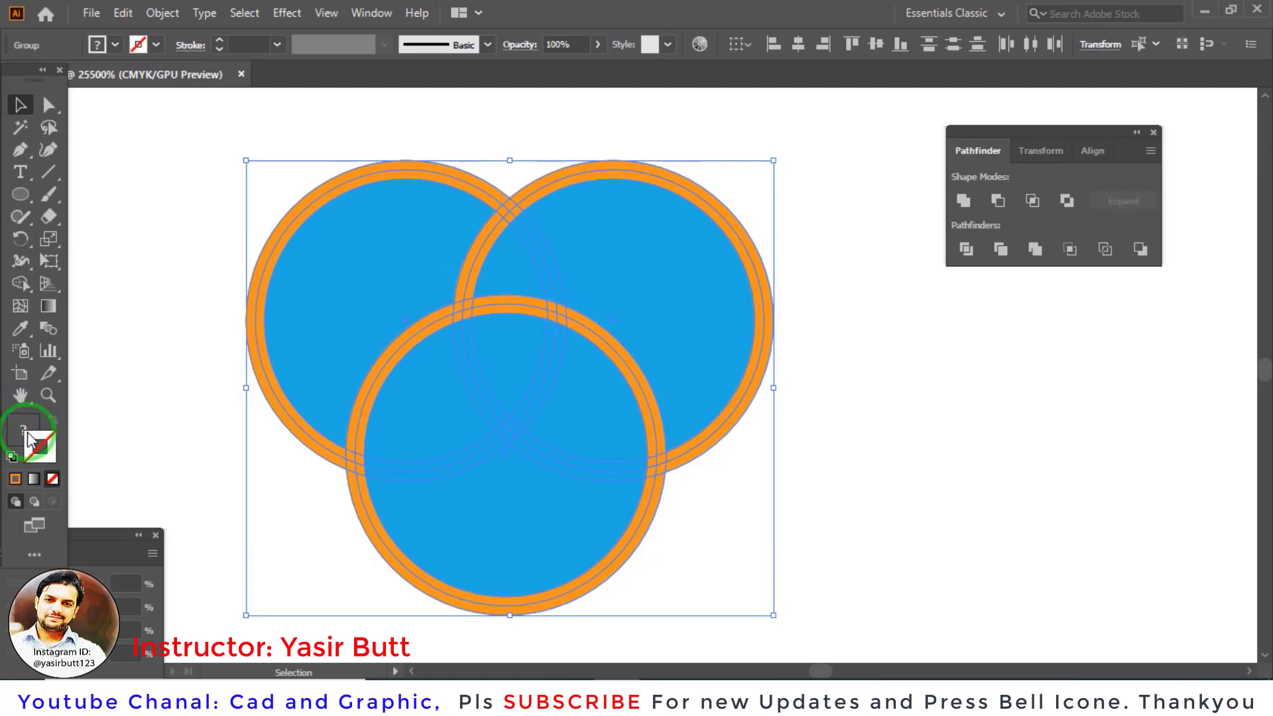
left_click(1036, 250)
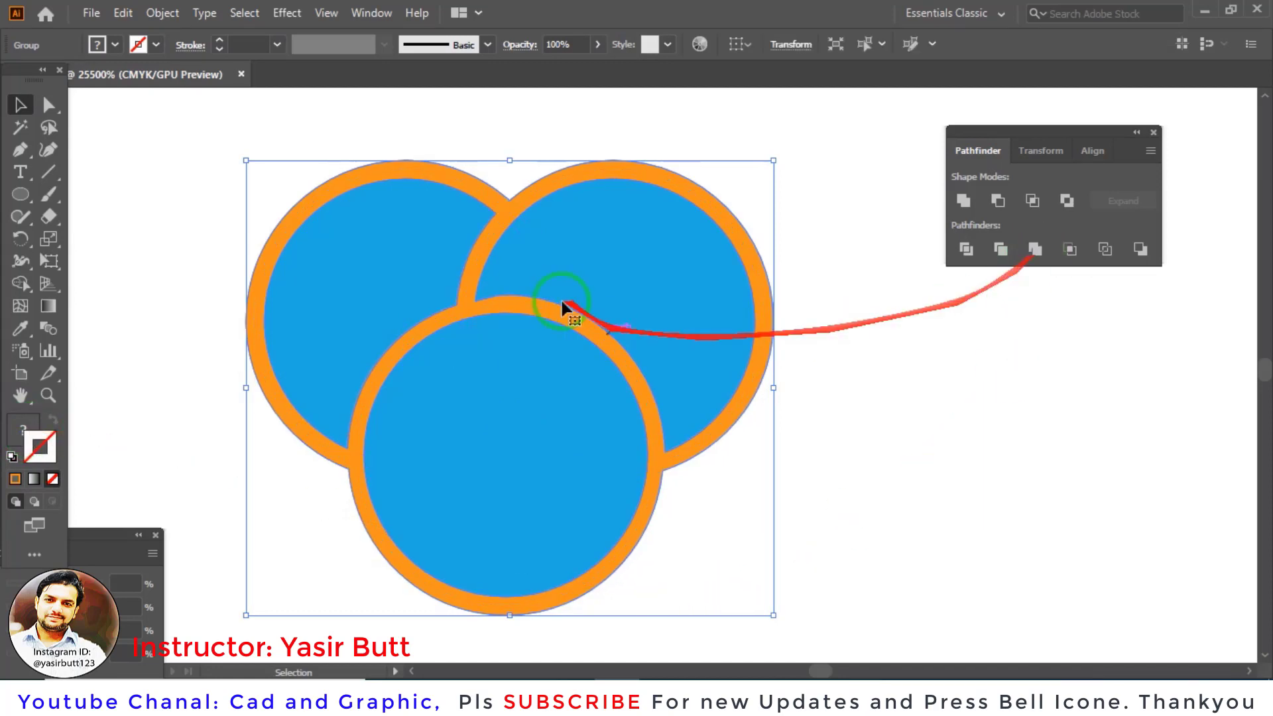
key("ctrl+y")
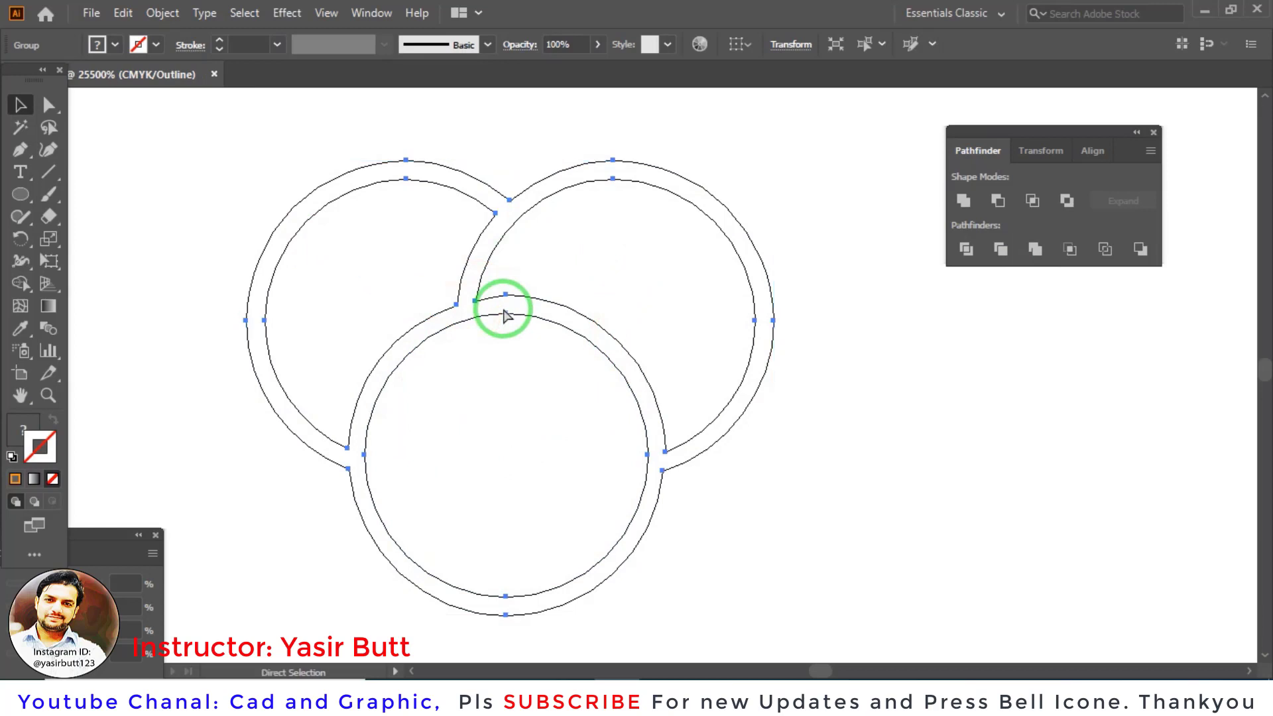
key("ctrl+y")
Step: Shrink the circle group to a tiny size, then scale it back up
left_click_drag(502, 315, 535, 315)
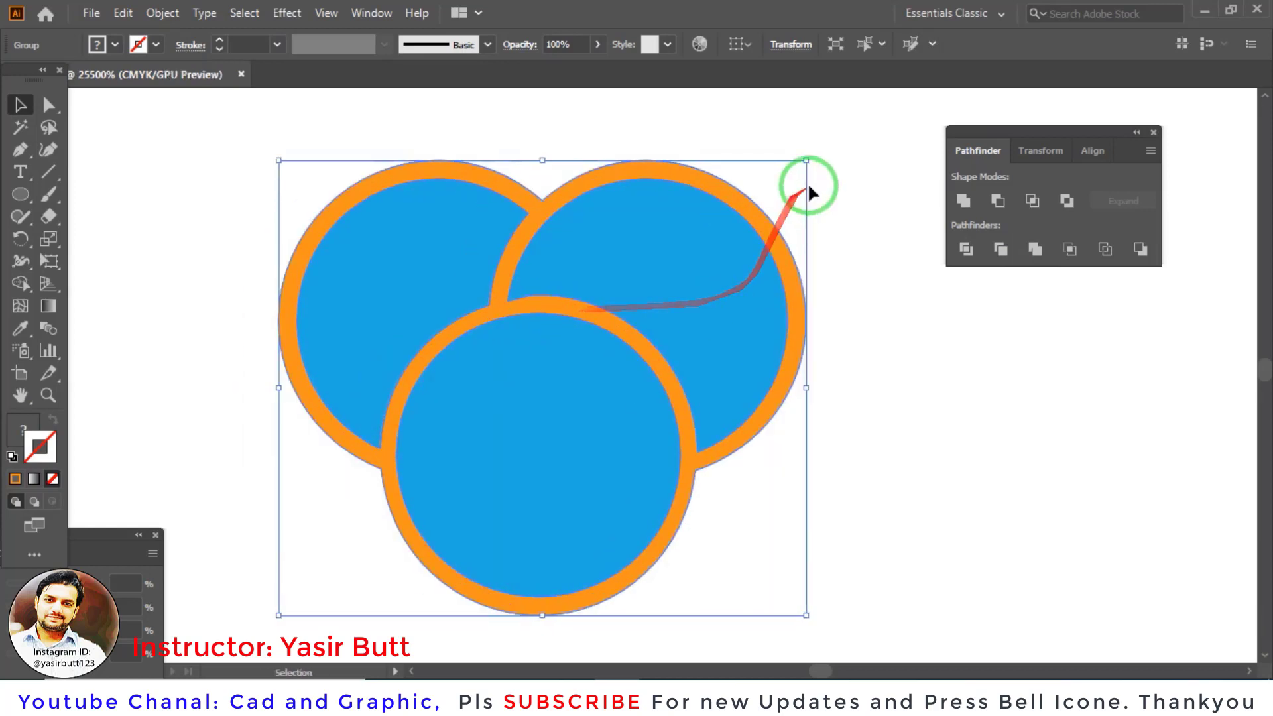
left_click_drag(809, 157, 569, 378)
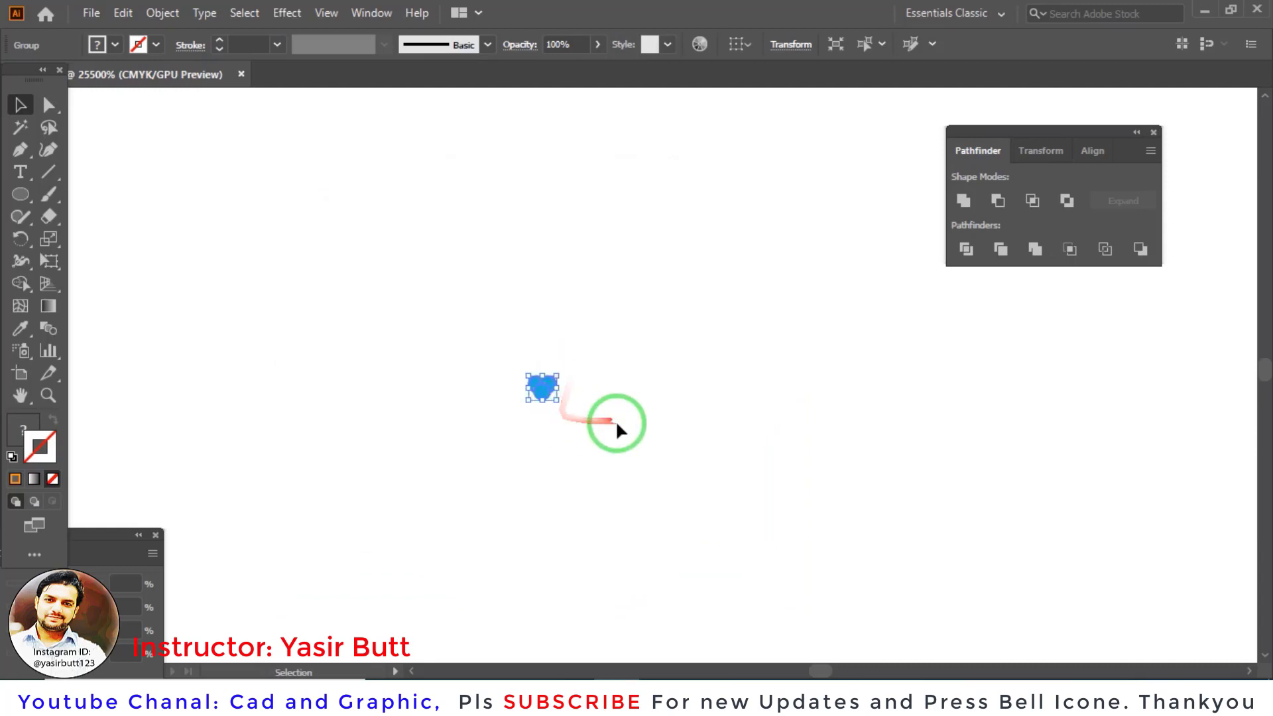
left_click(617, 425)
left_click(553, 385)
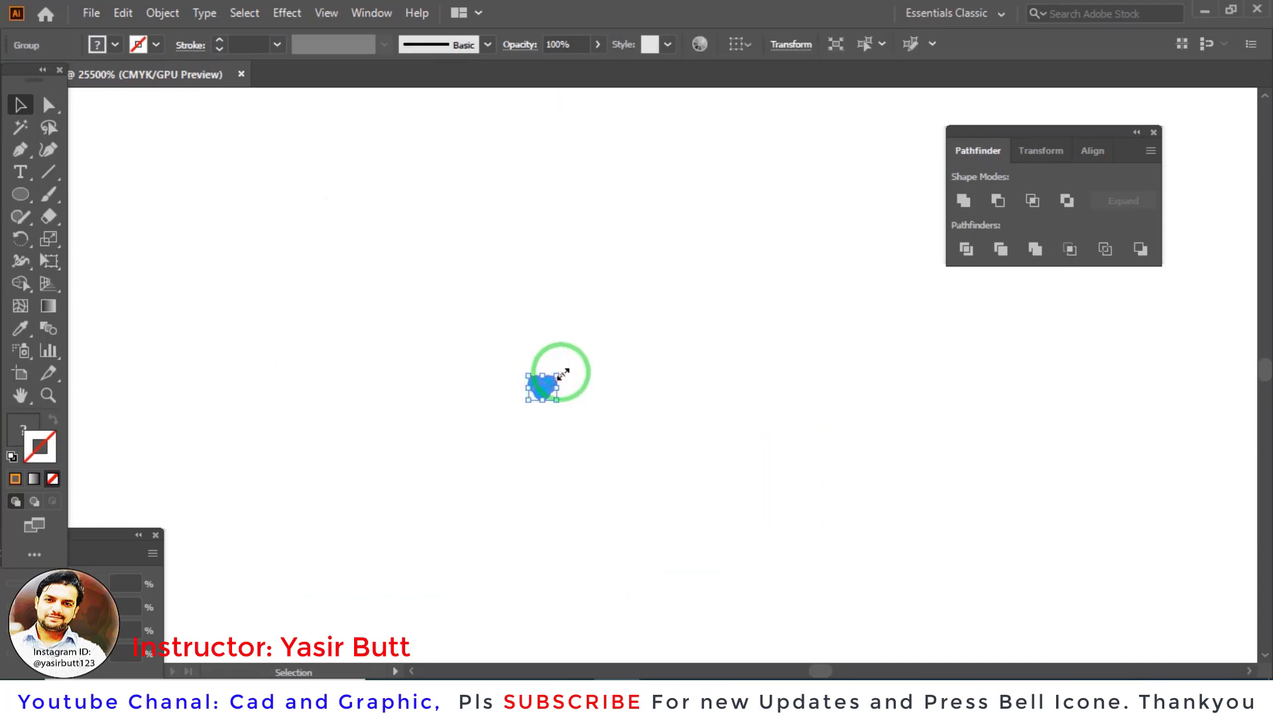
left_click_drag(562, 374, 868, 119)
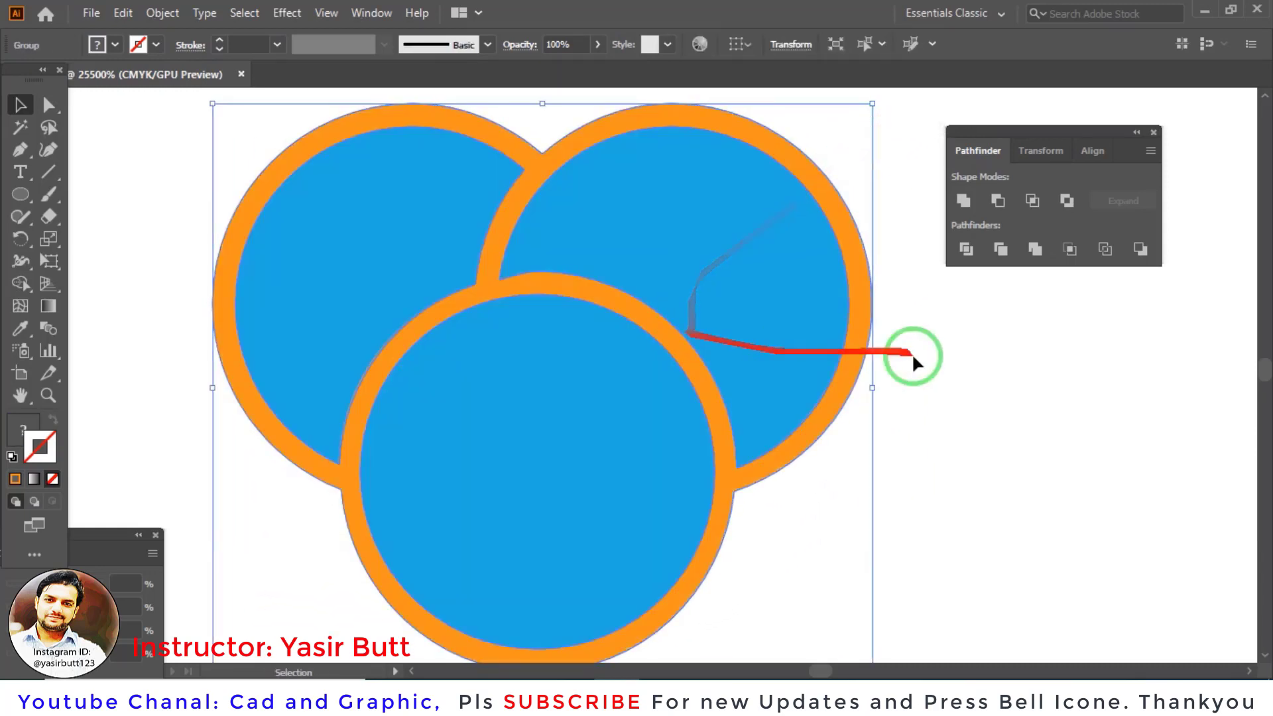
left_click(889, 330)
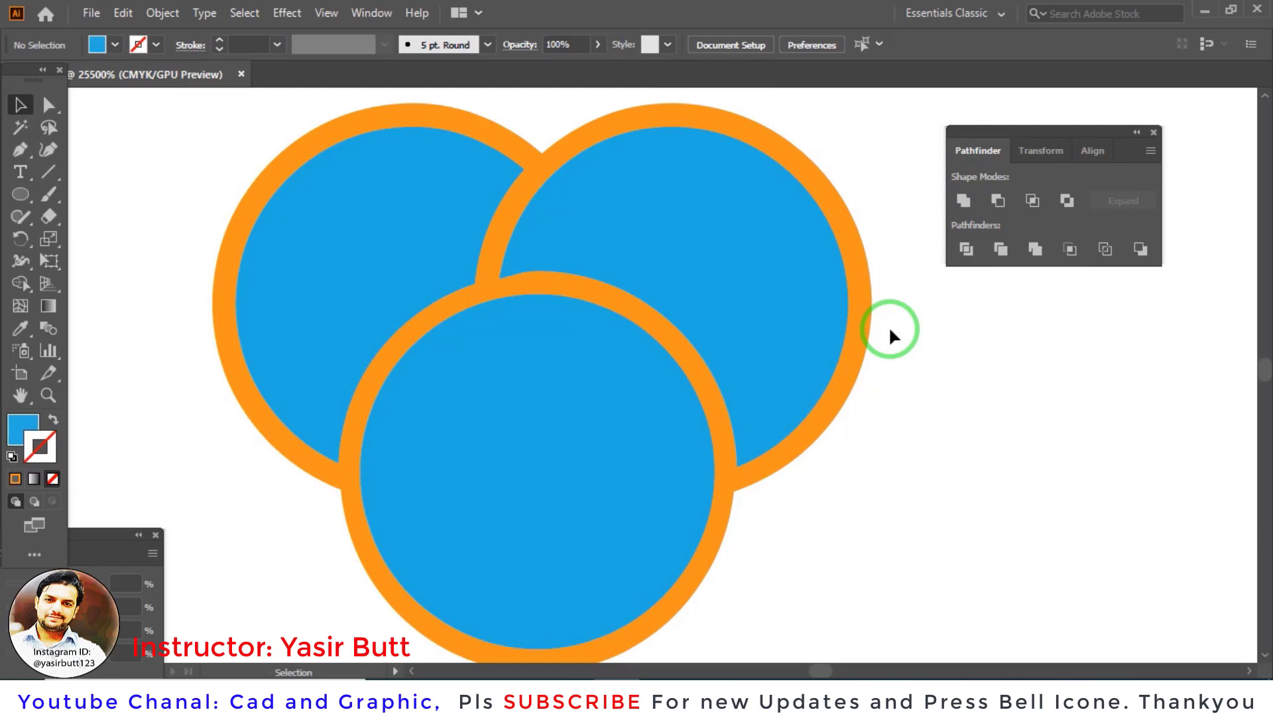
Step: Shift the group left and merge it again, inspecting it in Outline view
left_click_drag(772, 276, 743, 281)
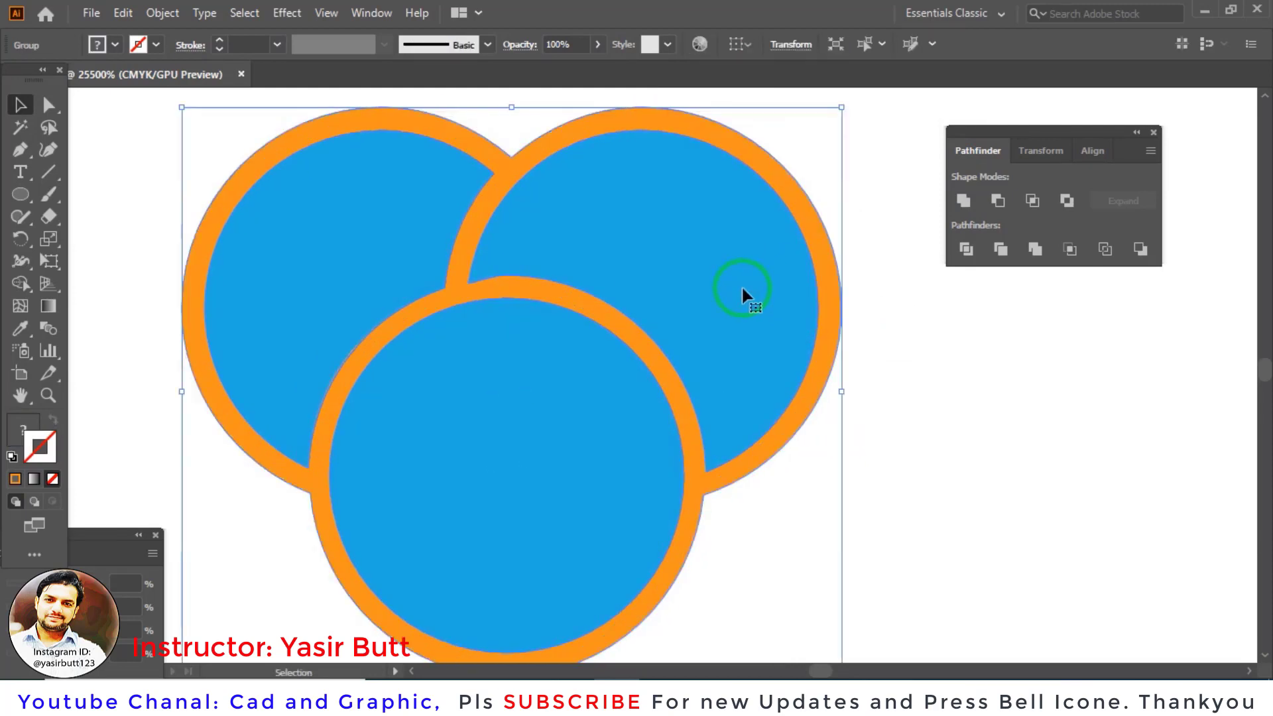
left_click(1045, 258)
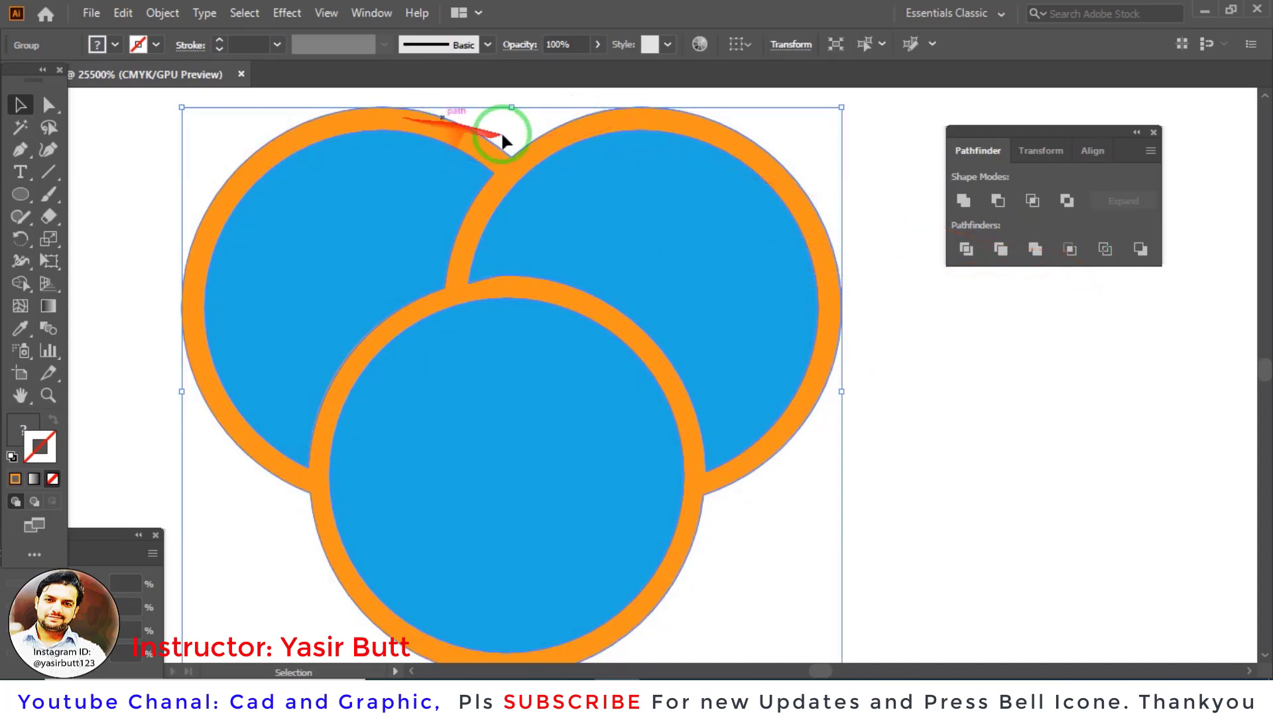
key("ctrl+y")
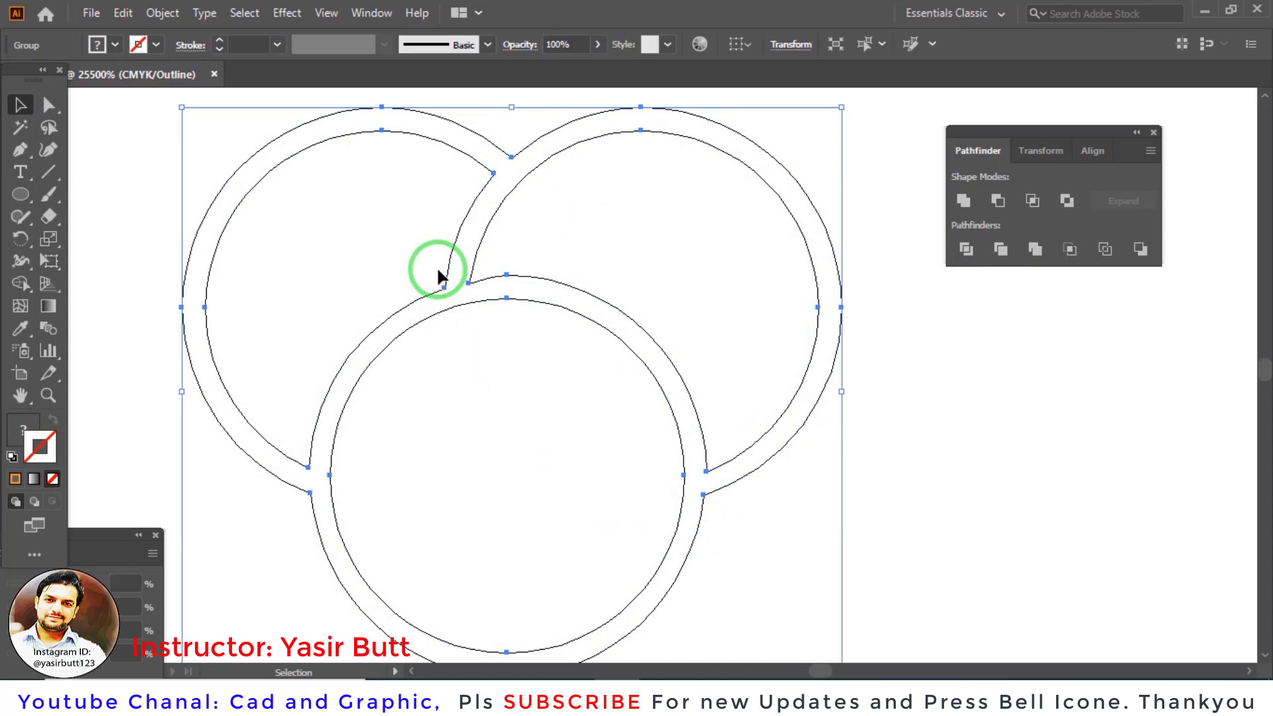
left_click_drag(436, 265, 466, 261)
key("ctrl+z")
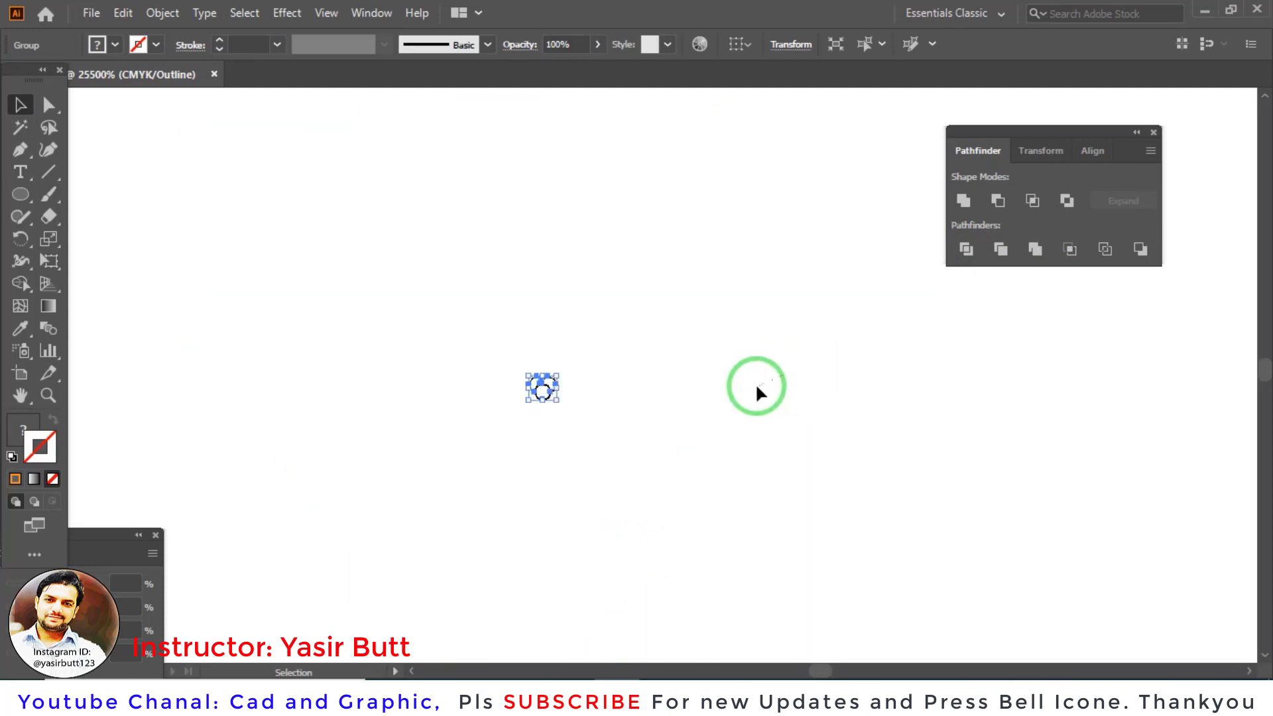
key("ctrl+y")
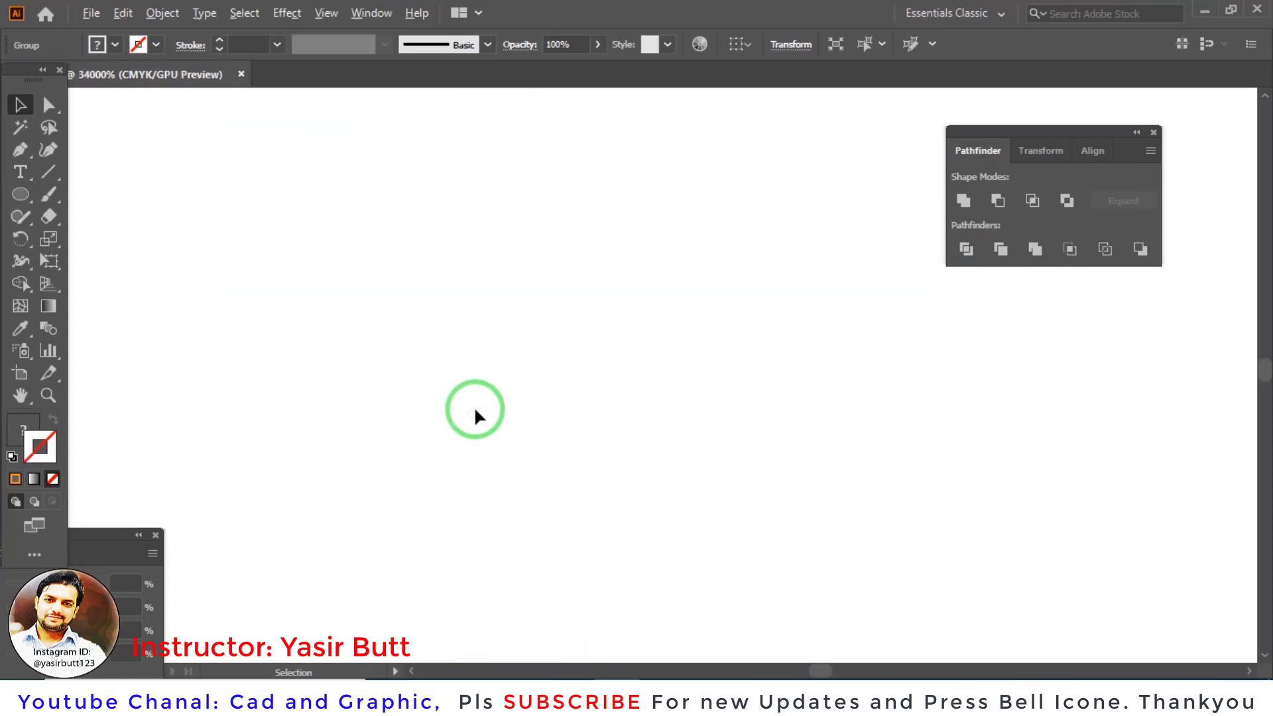
Step: Fit the artboard in the window and delete the small heart-shaped artwork
key("ctrl+0")
left_click_drag(539, 224, 459, 304)
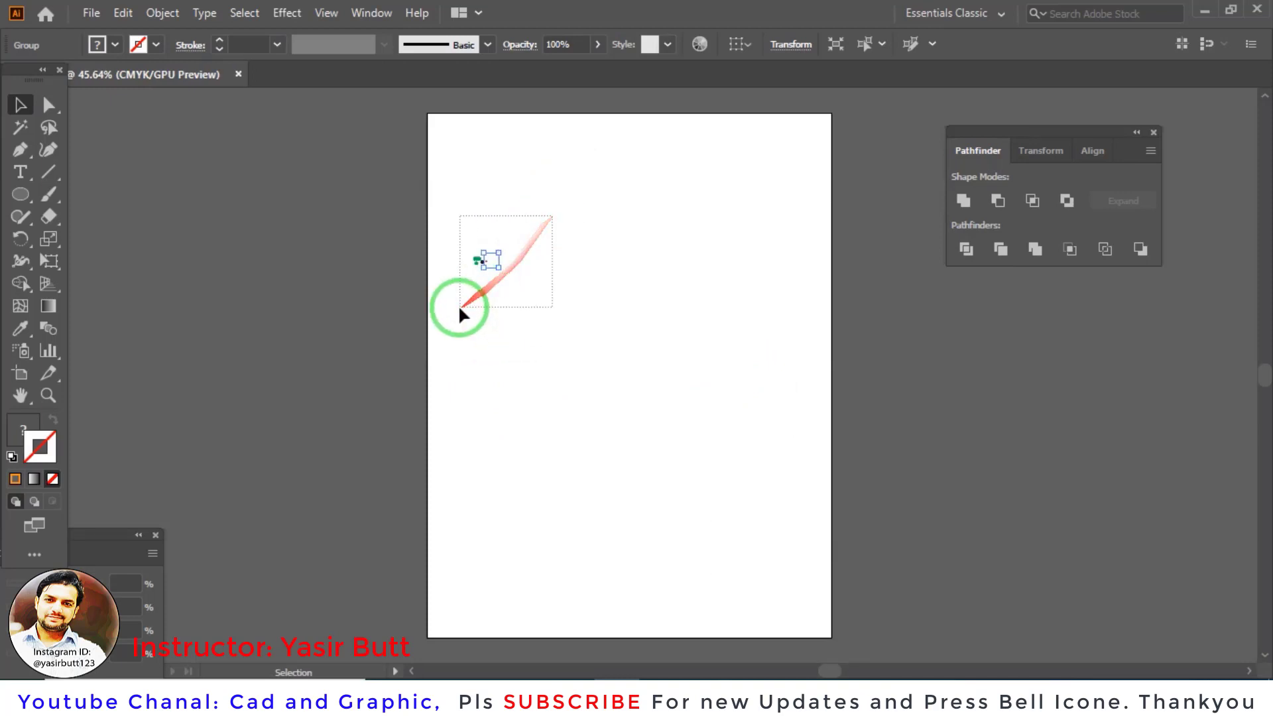
key("Delete")
Step: Draw a blue circle, duplicate it overlapping to the right, and select both
key("ctrl+1")
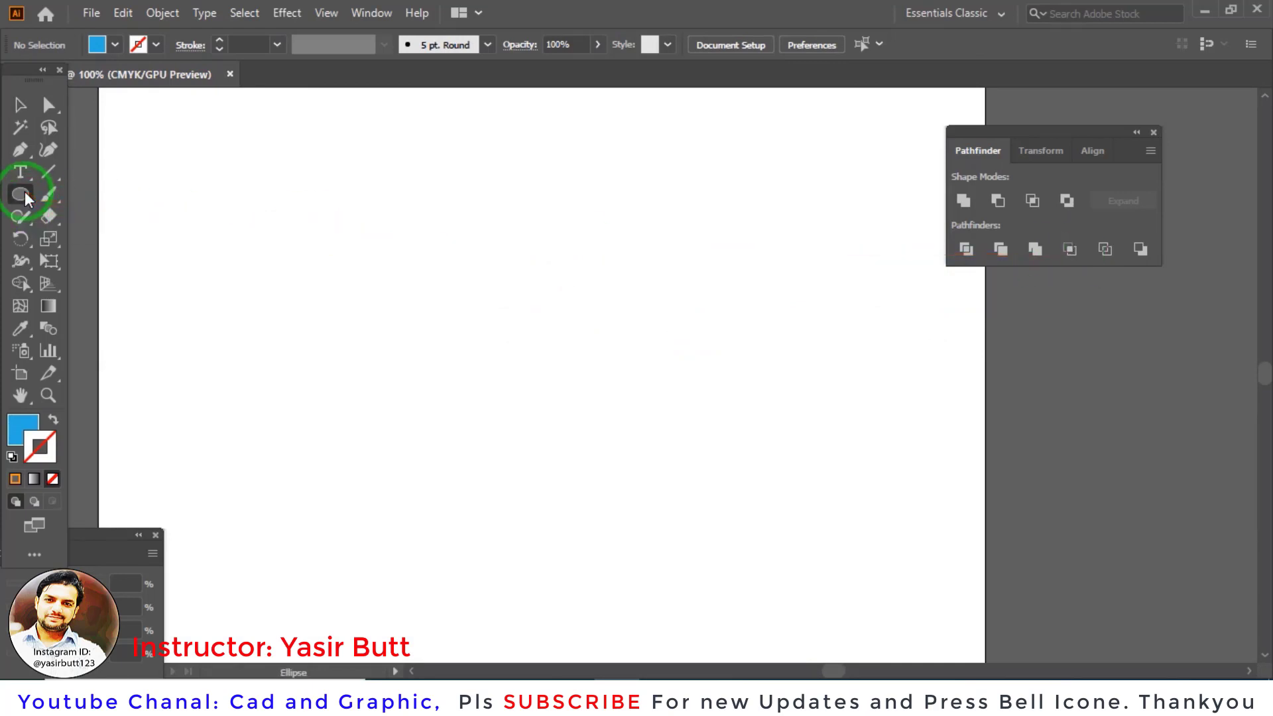
left_click_drag(29, 200, 86, 216)
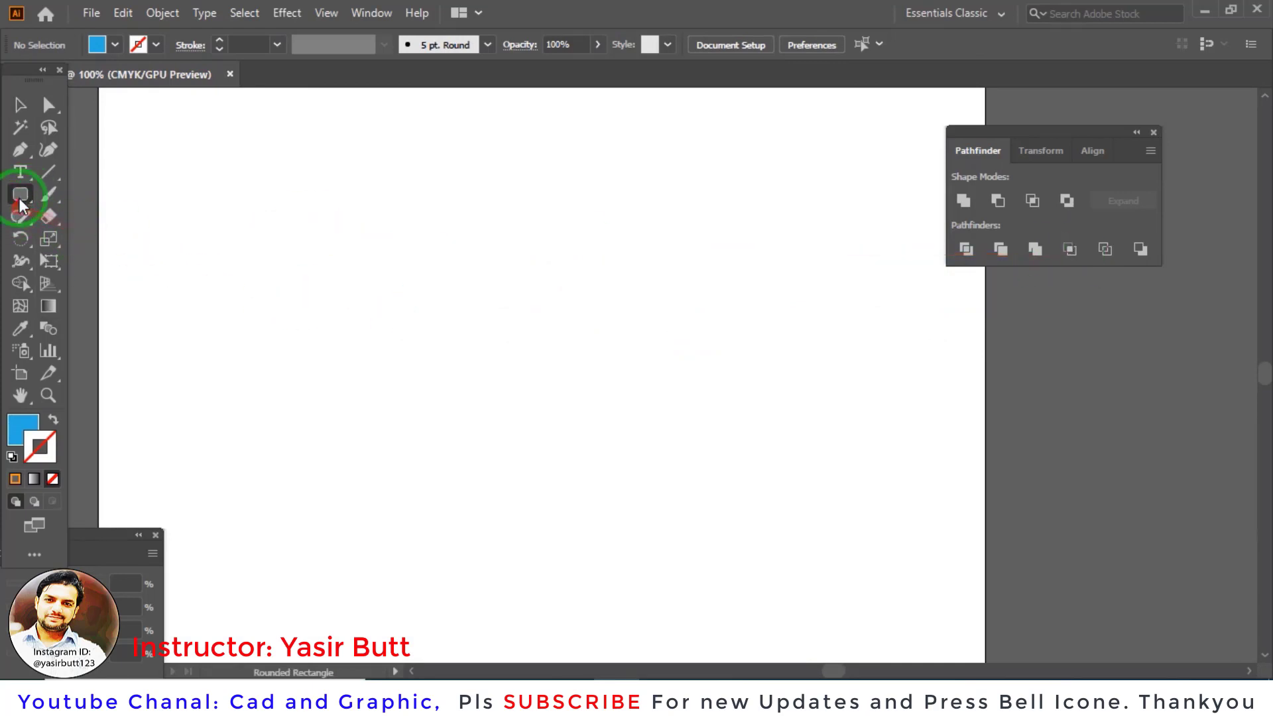
left_click_drag(20, 193, 100, 239)
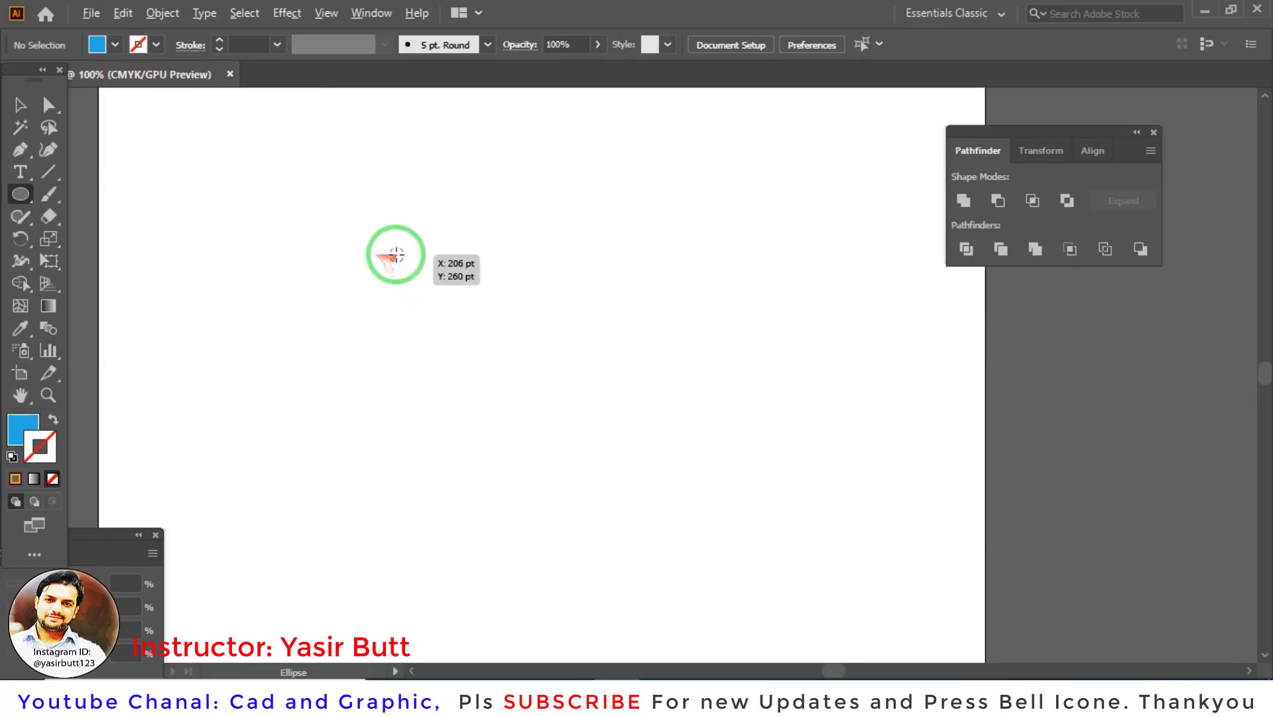
left_click_drag(396, 253, 500, 358)
left_click(20, 104)
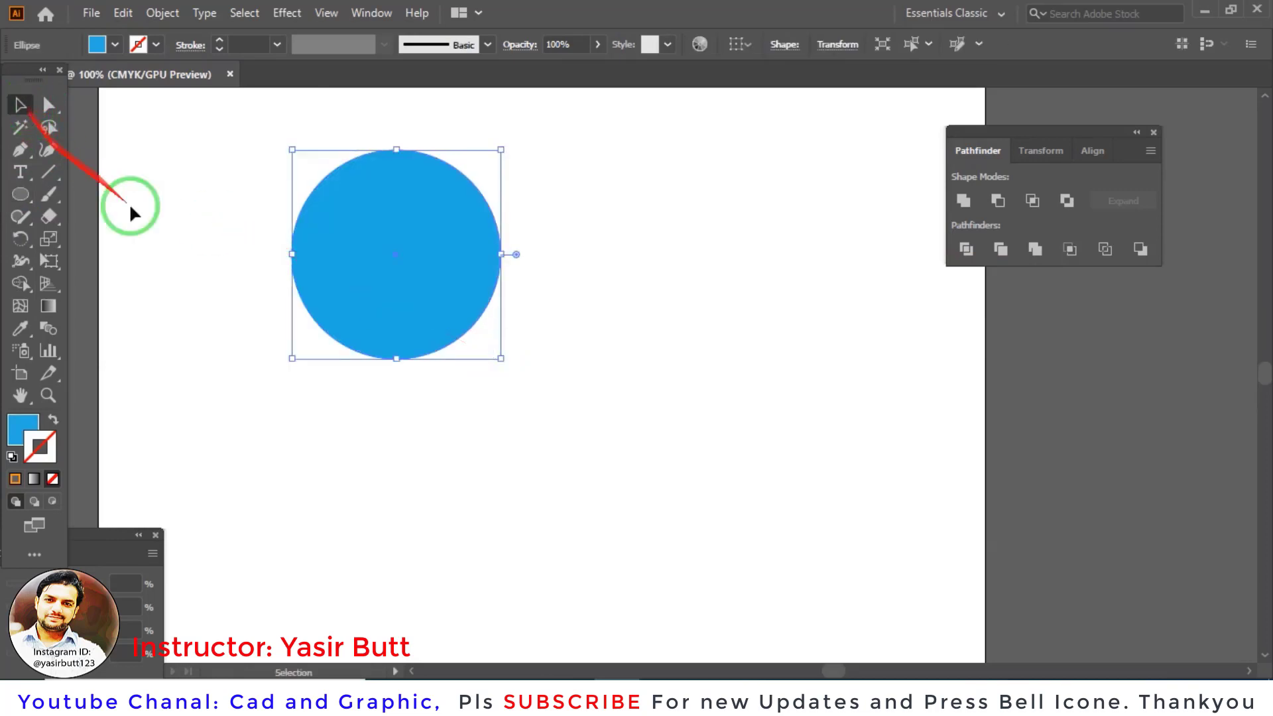
left_click_drag(356, 277, 472, 277)
left_click(779, 239)
left_click_drag(620, 190, 364, 352)
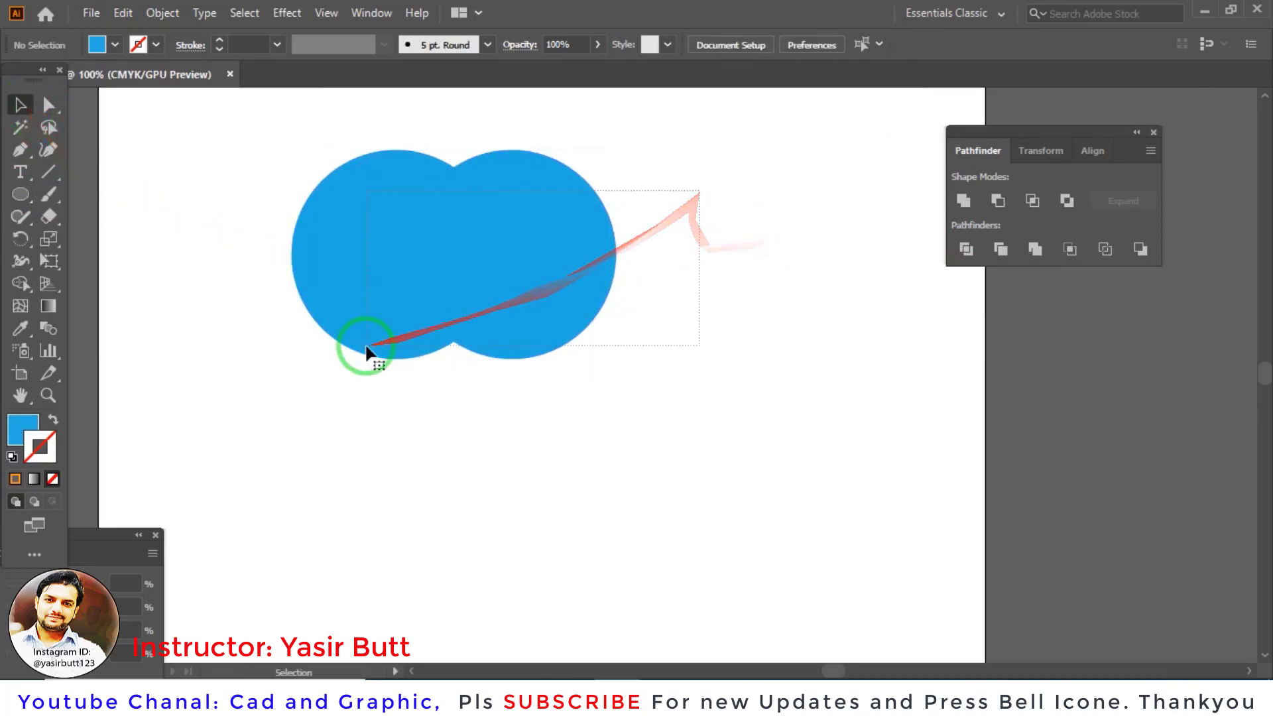
Step: Apply Pathfinder Crop and then Outline, undoing each
left_click(1080, 250)
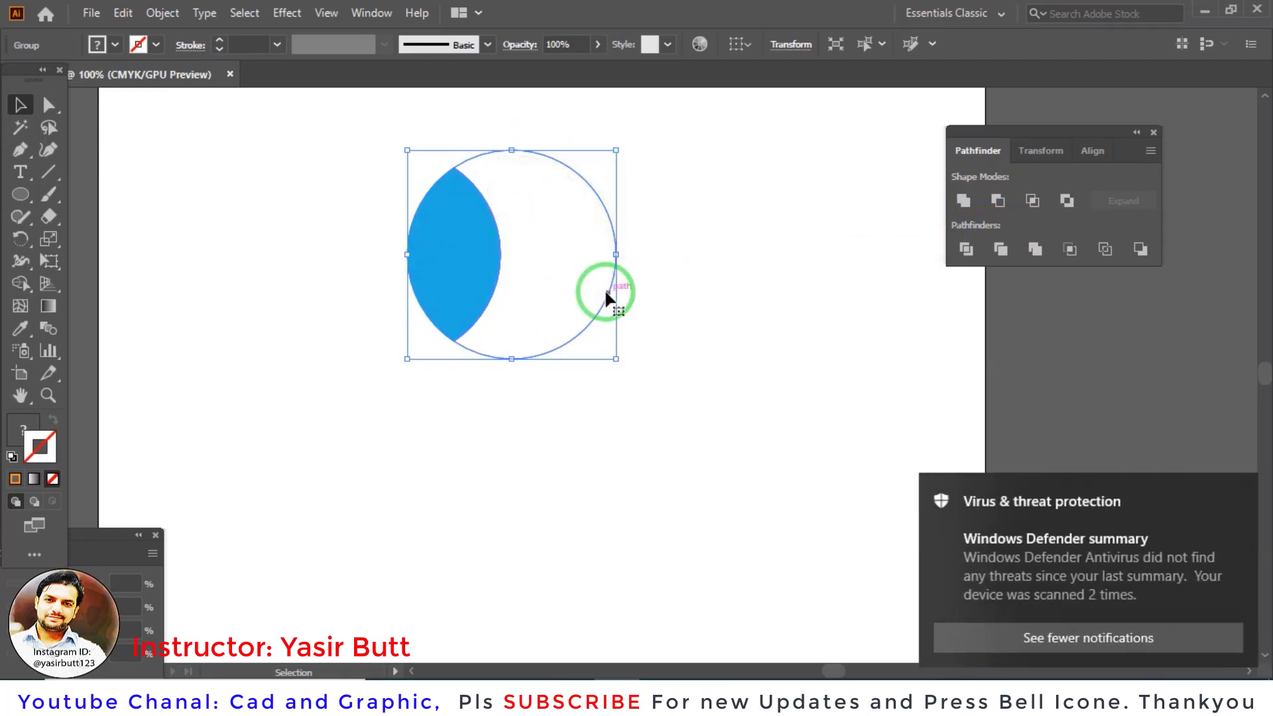
key("ctrl+z")
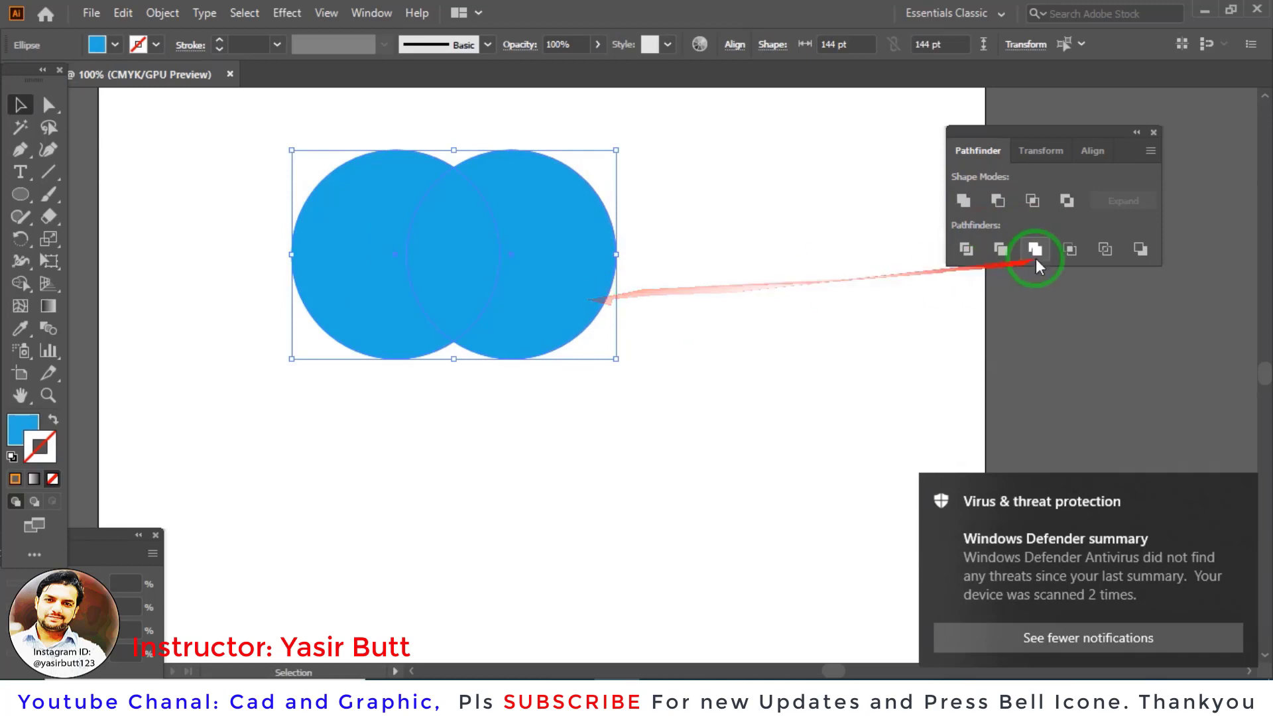
left_click(1106, 251)
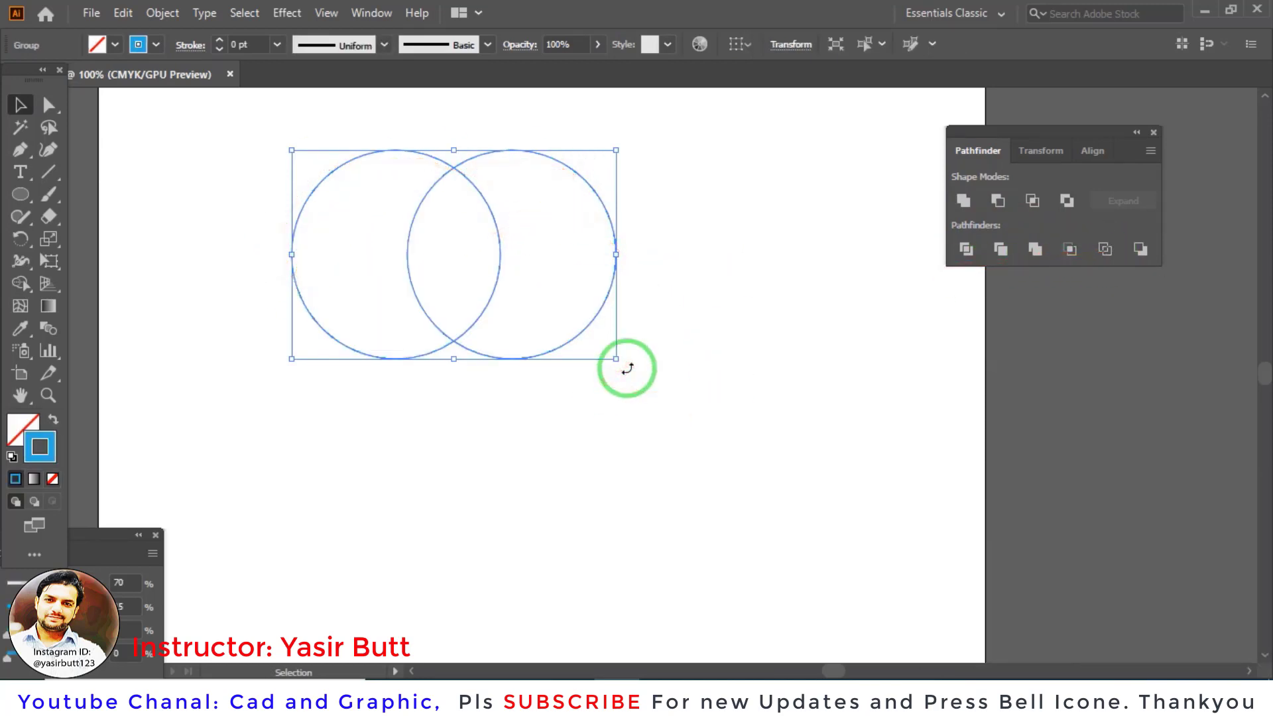
key("ctrl+z")
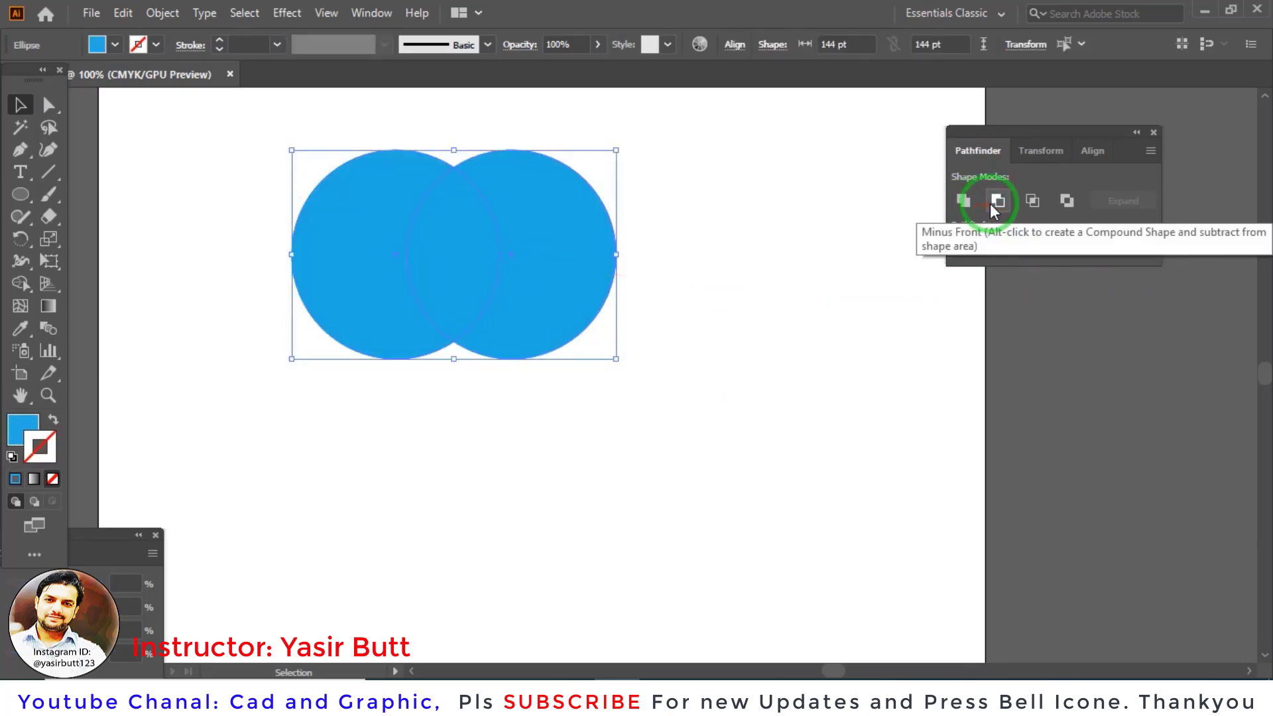
Step: Move the right circle down and right, then select the left circle
left_click(761, 378)
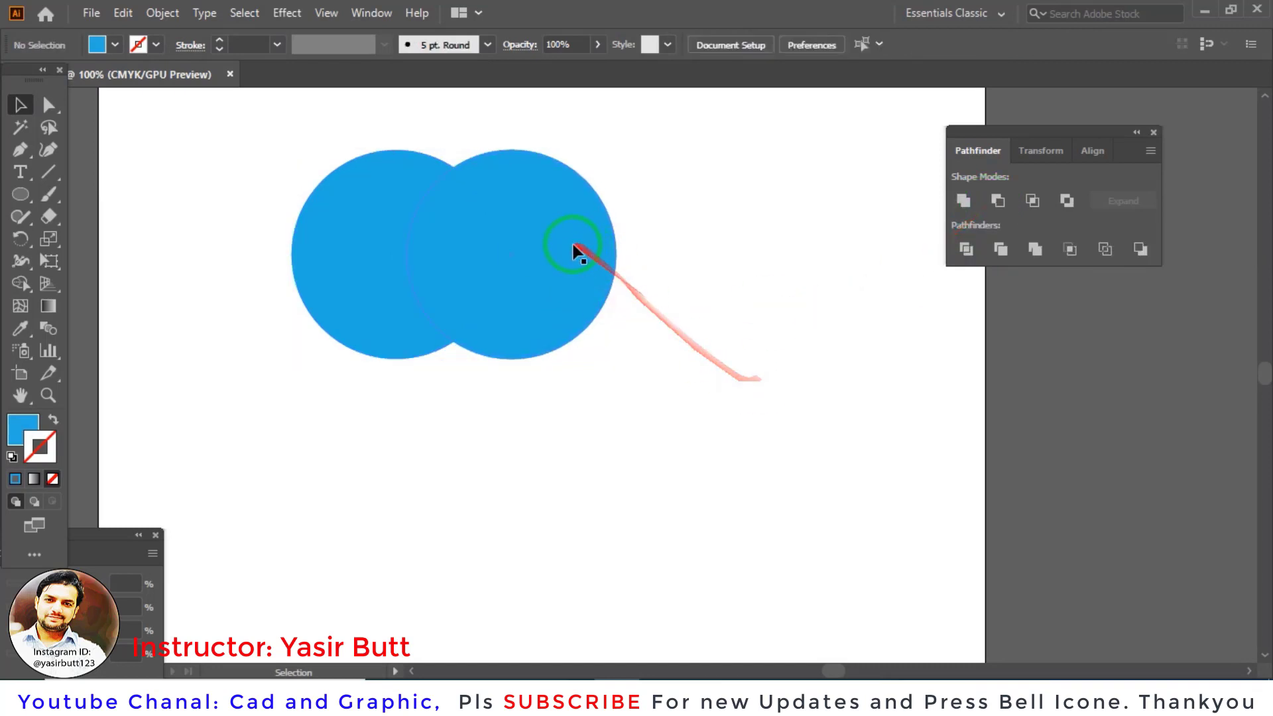
left_click_drag(498, 280, 555, 356)
left_click(384, 259)
Step: Delete the left circle and draw a star at the remaining circle's lower edge
key("Delete")
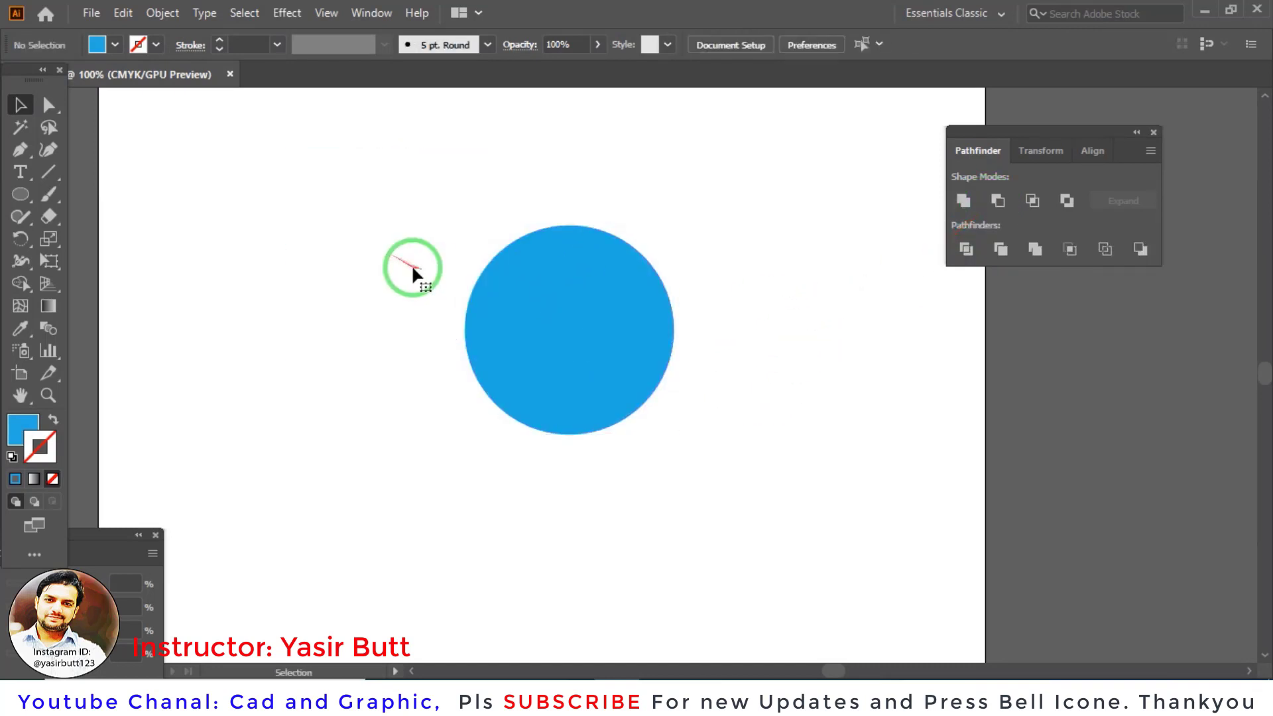
left_click_drag(516, 303, 369, 264)
left_click_drag(18, 199, 99, 283)
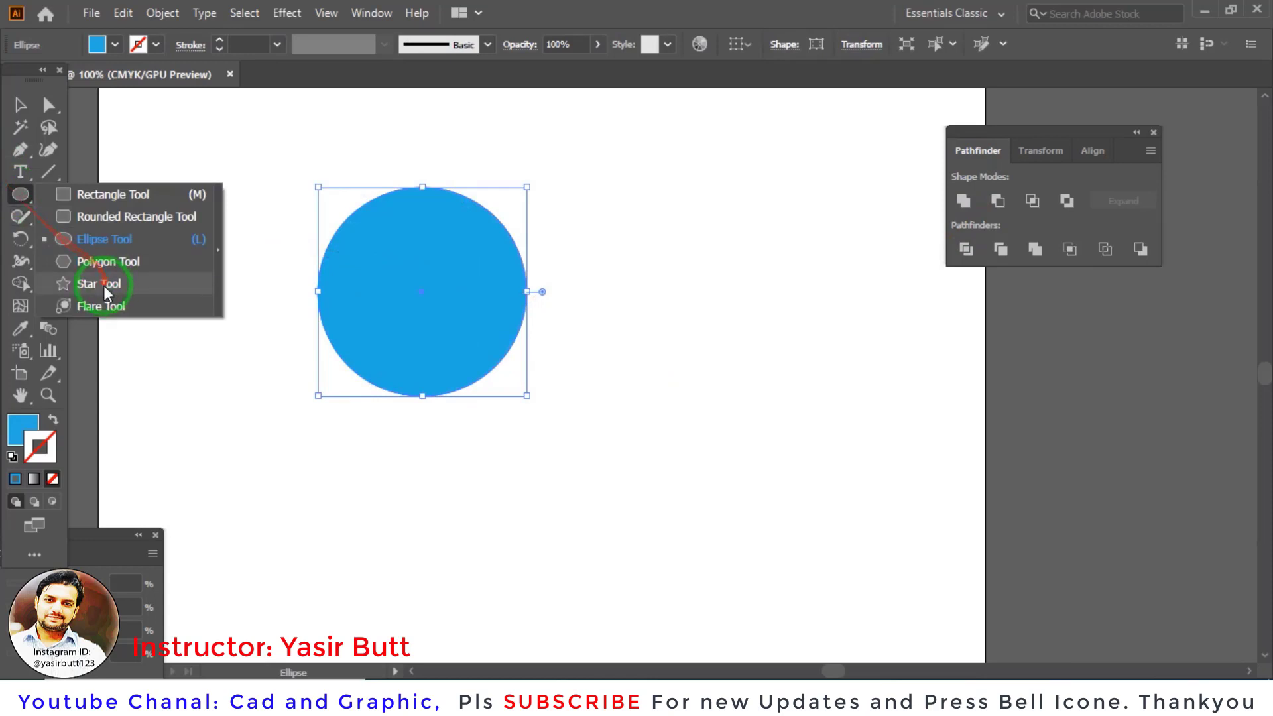
left_click_drag(399, 342, 441, 399)
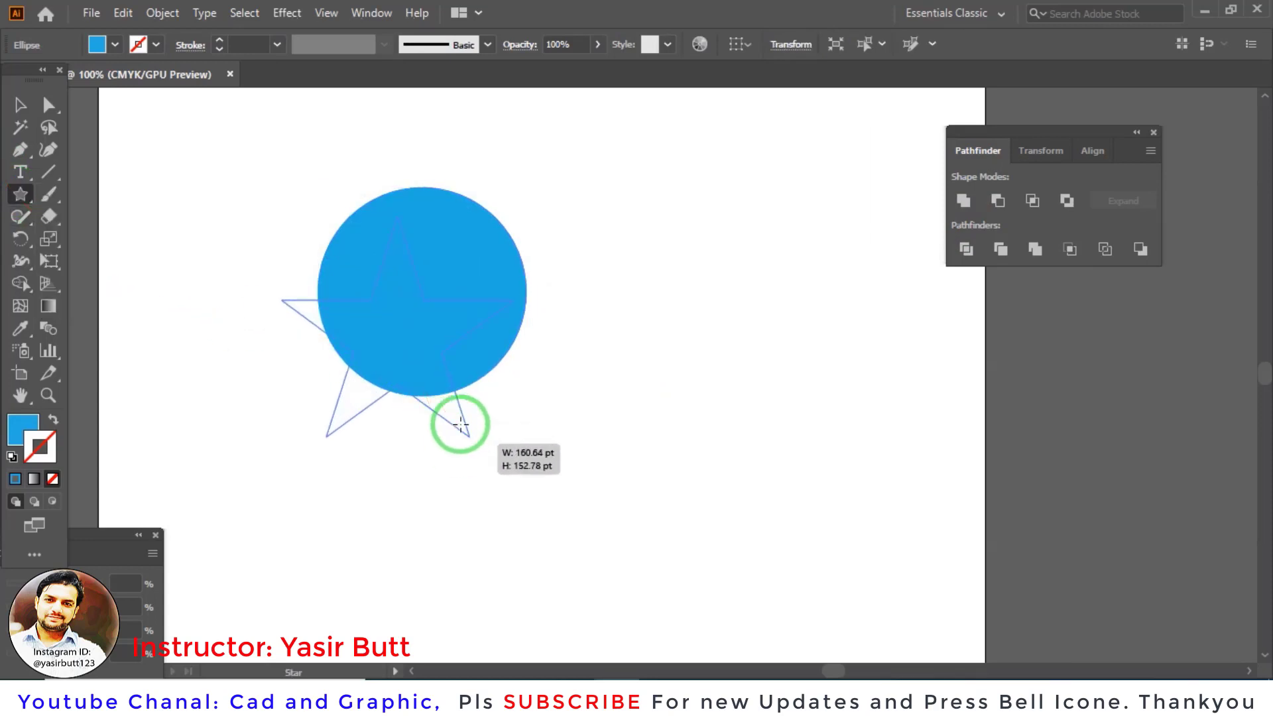
left_click(19, 106)
left_click_drag(393, 355, 414, 374)
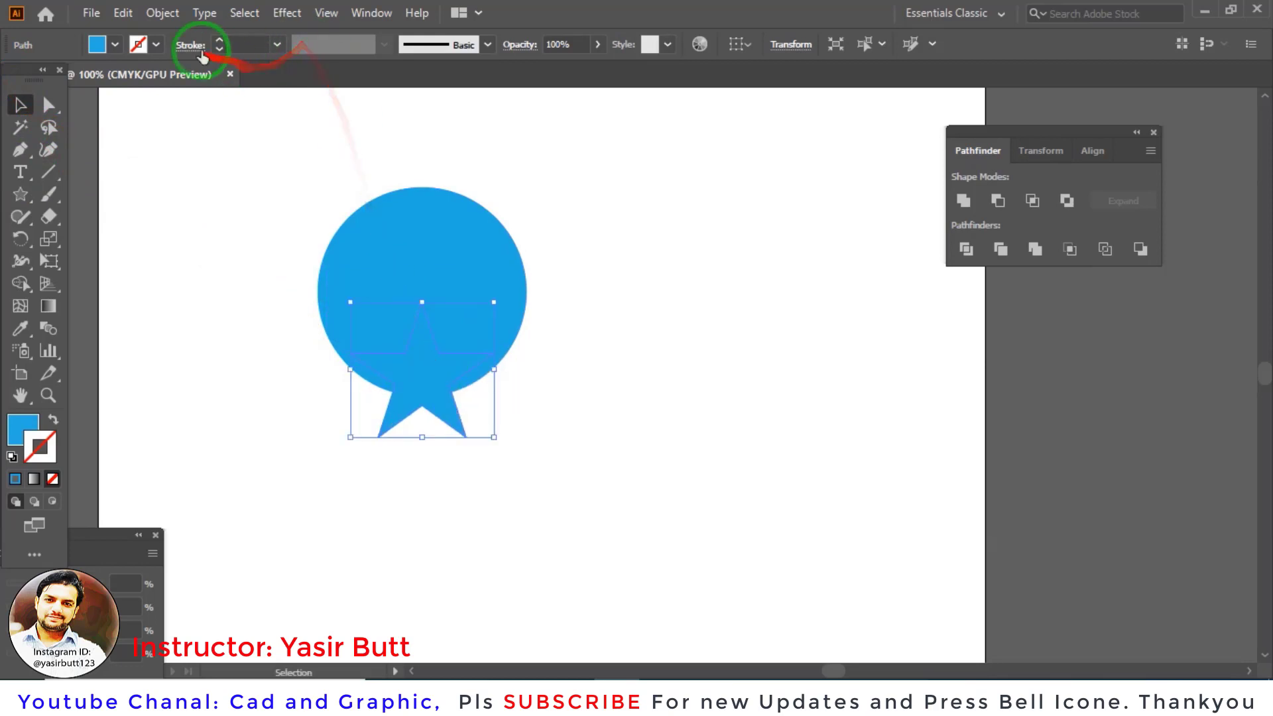
Step: Fill the star with brown from the swatches
left_click(114, 45)
left_click(170, 113)
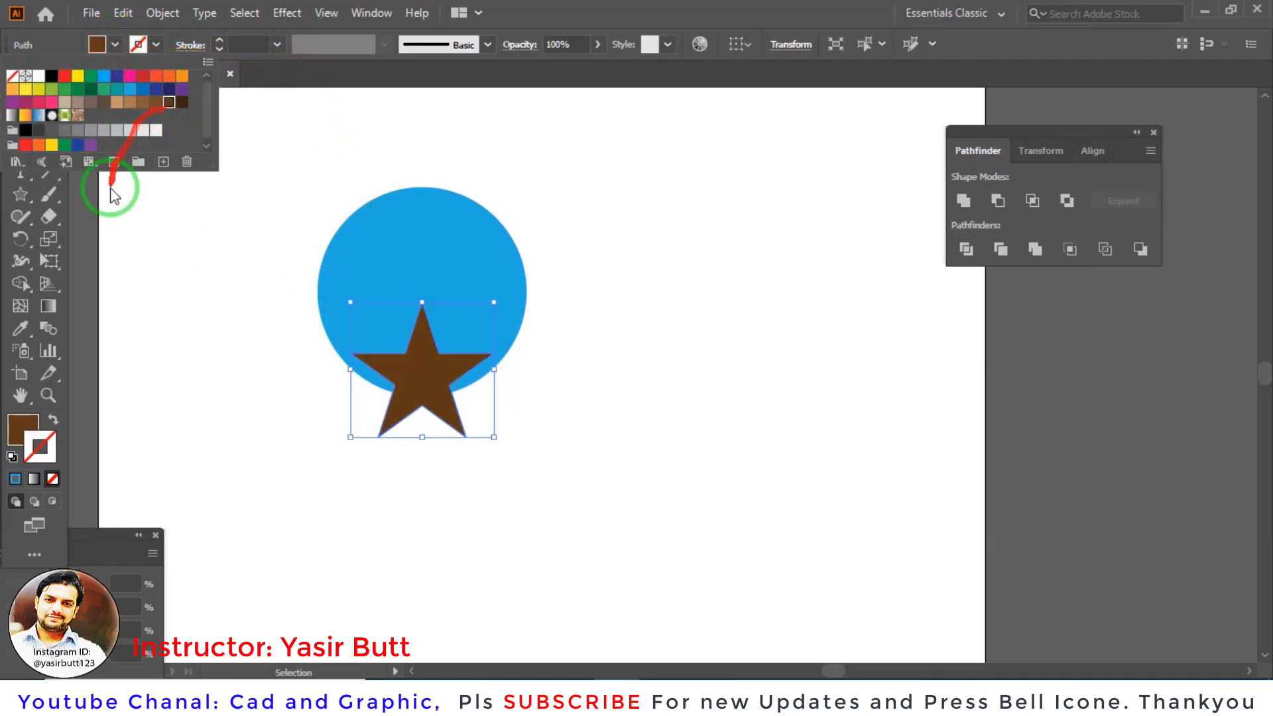
left_click(92, 162)
left_click(566, 216)
Step: Select circle and star, try Minus Front and undo, then apply Minus Back
left_click_drag(564, 210, 369, 420)
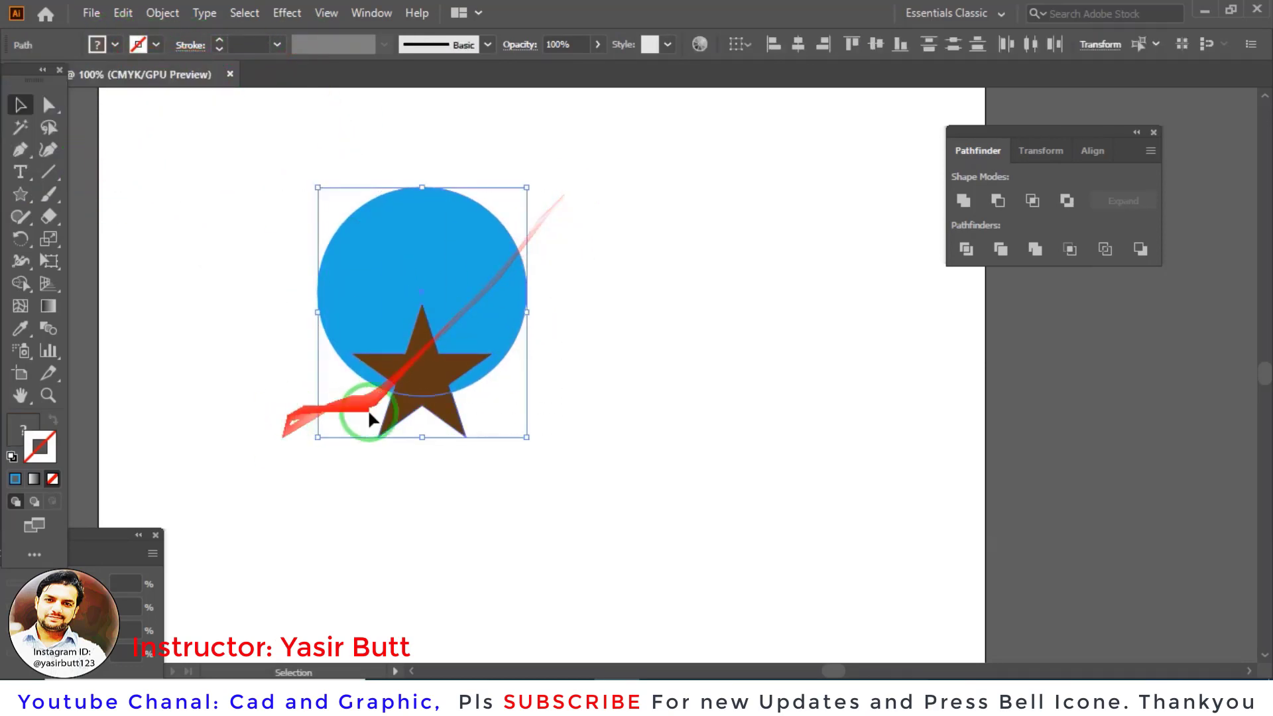
left_click(998, 203)
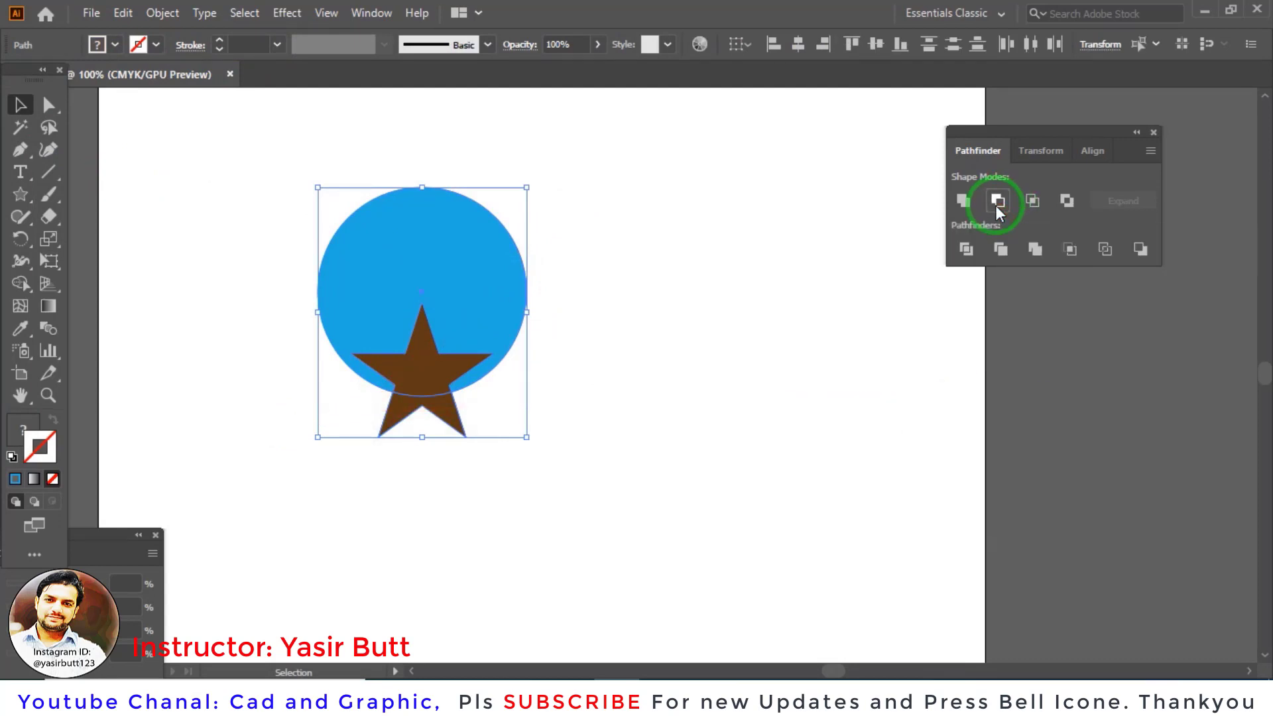
key("ctrl+z")
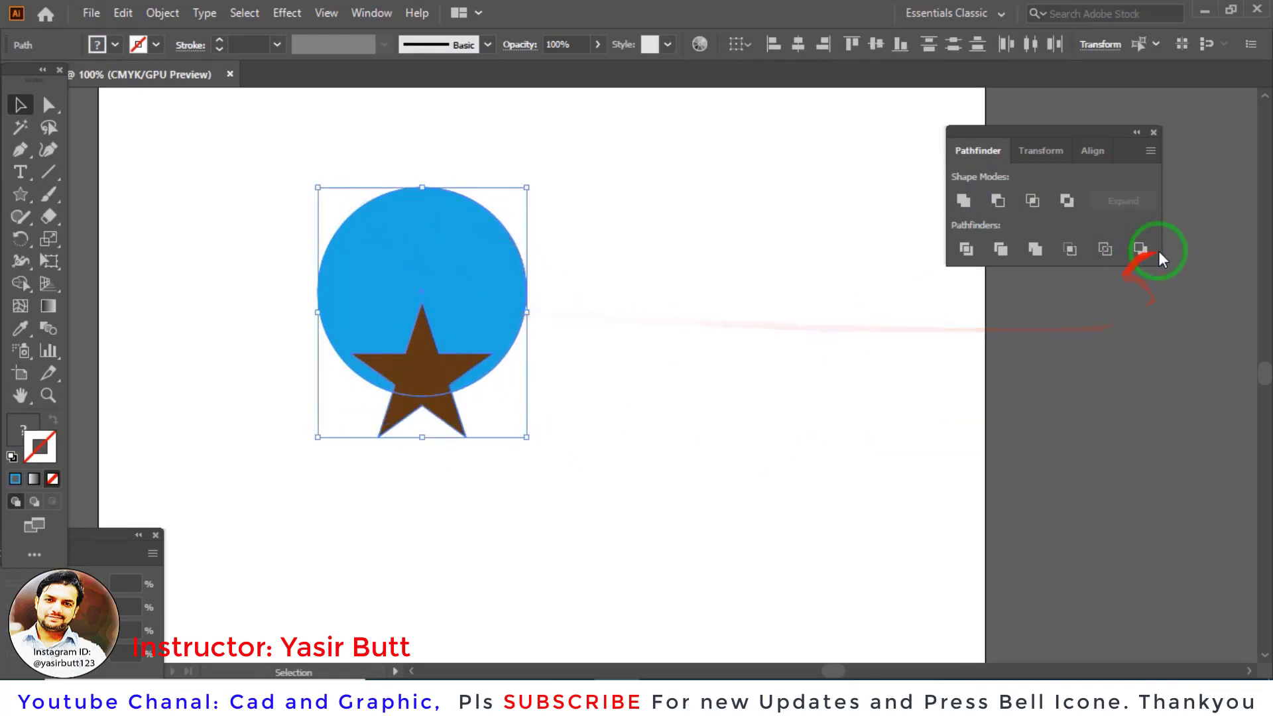
left_click(1138, 256)
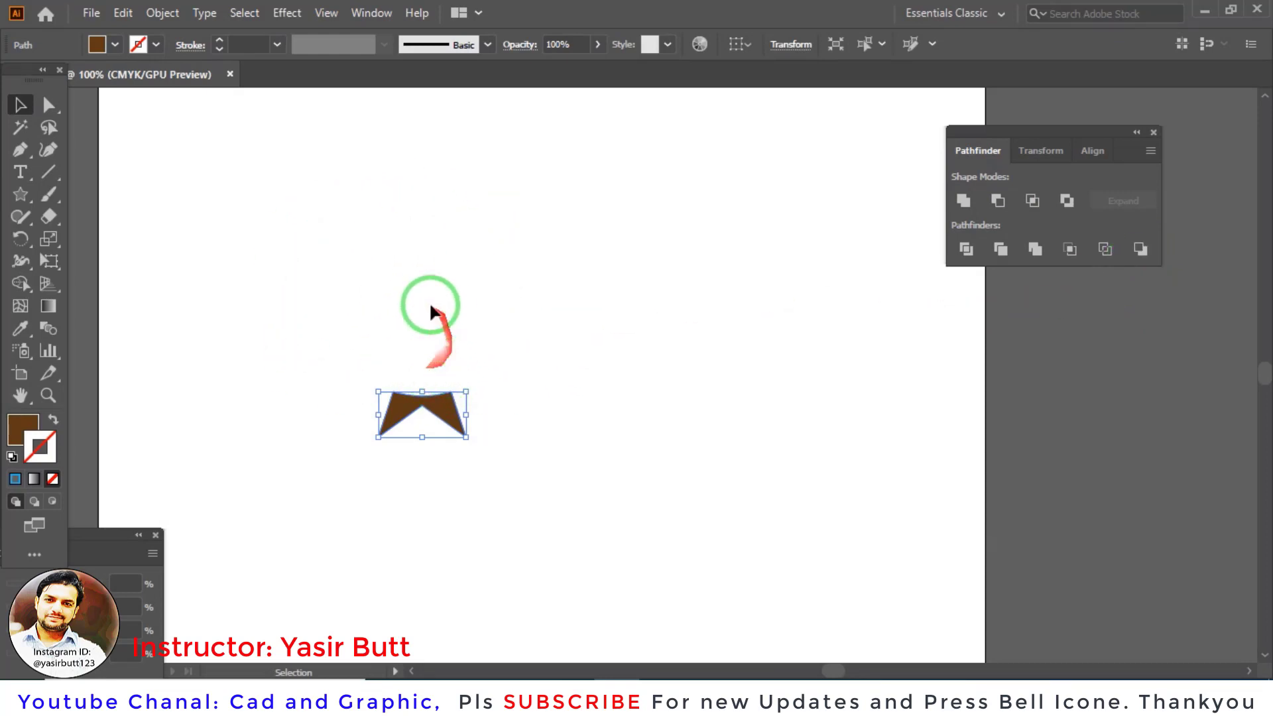
Step: Reposition the star below the circle and apply Minus Back again
scroll(422, 378, "up", 3, "alt")
scroll(422, 385, "up", 1, "alt")
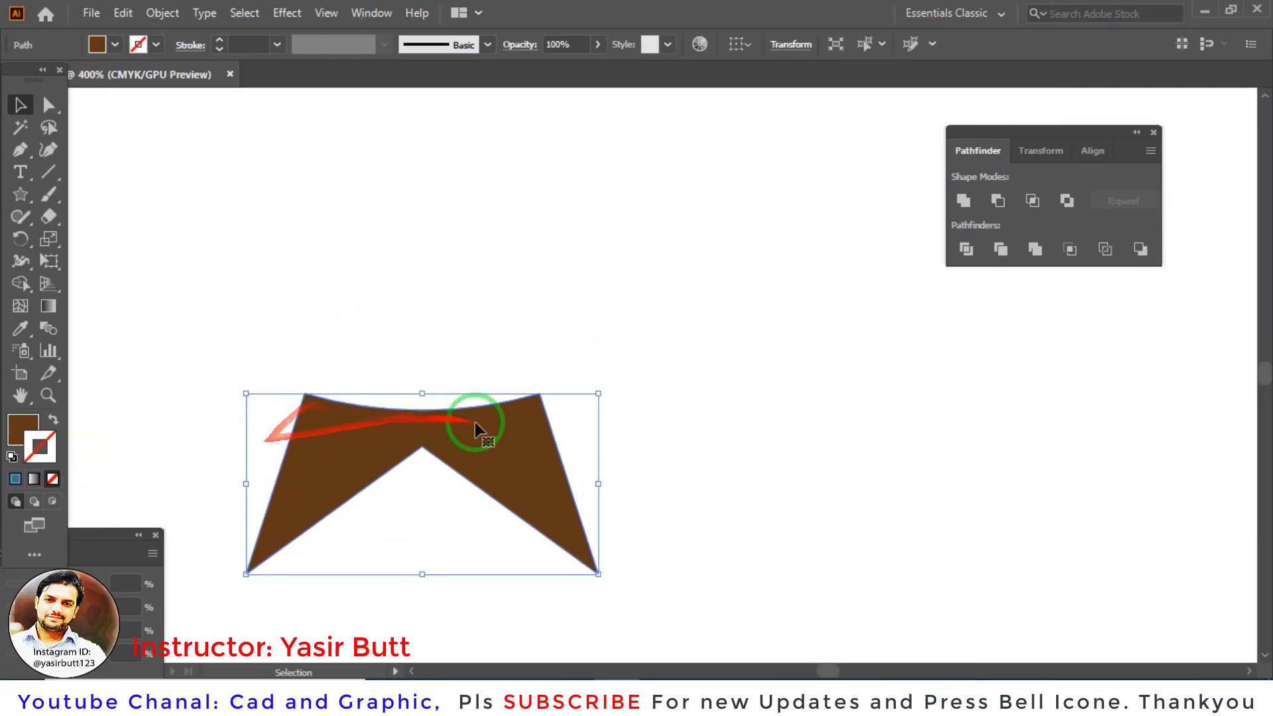
scroll(374, 454, "down", 2, "alt")
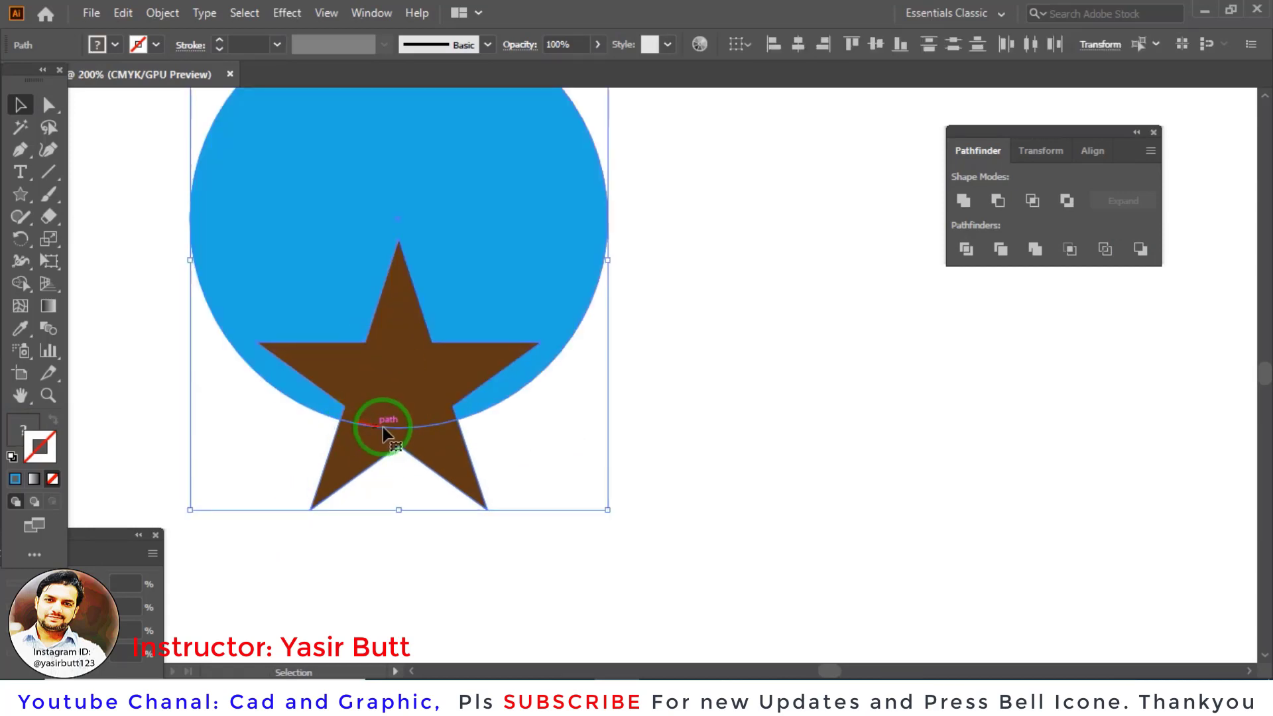
mouse_move(384, 424)
left_mouse_down()
mouse_move(394, 419)
mouse_move(393, 468)
left_mouse_up()
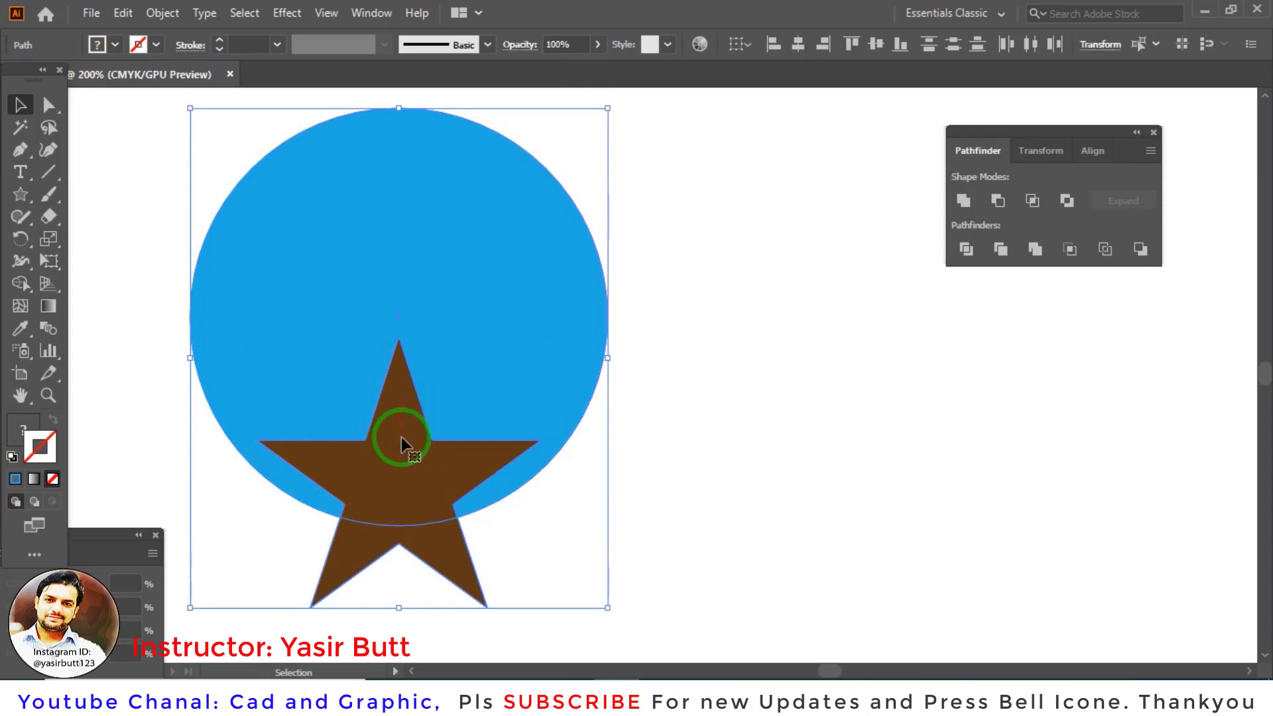
left_click(646, 372)
left_click_drag(424, 414, 423, 515)
left_click(623, 467)
left_click_drag(428, 348, 453, 241)
left_click_drag(738, 186, 299, 527)
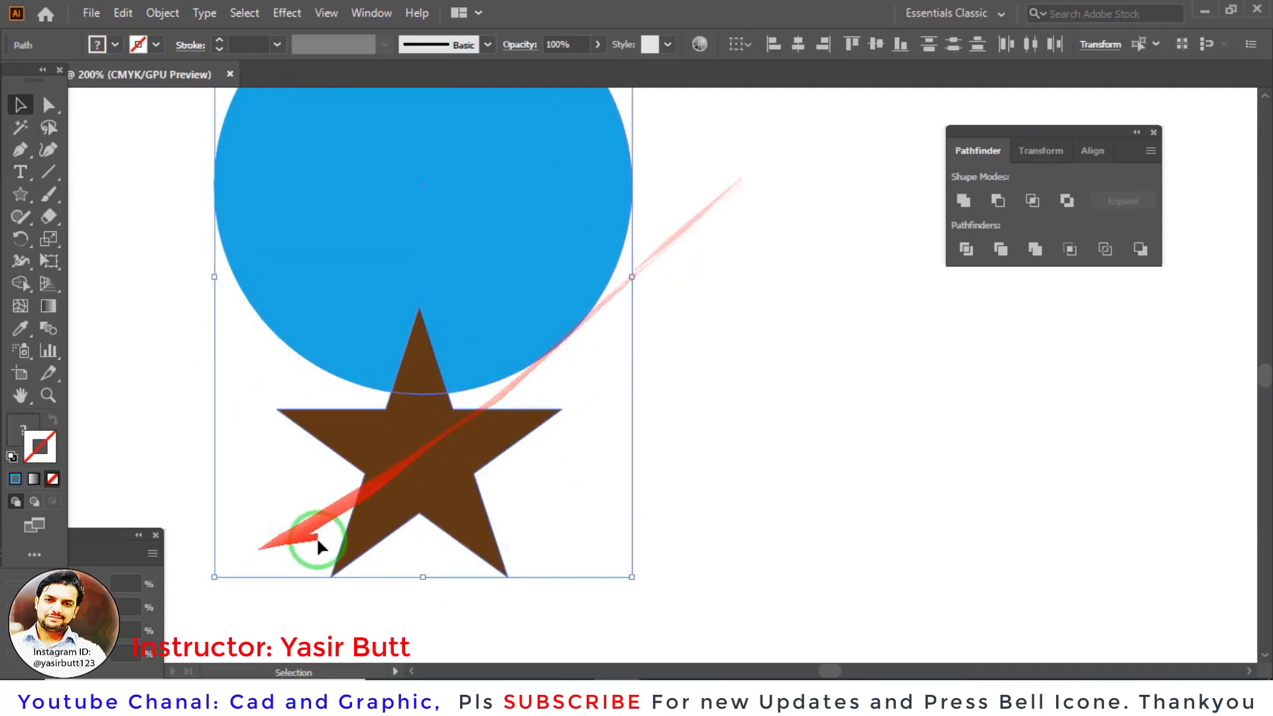
left_click(1147, 260)
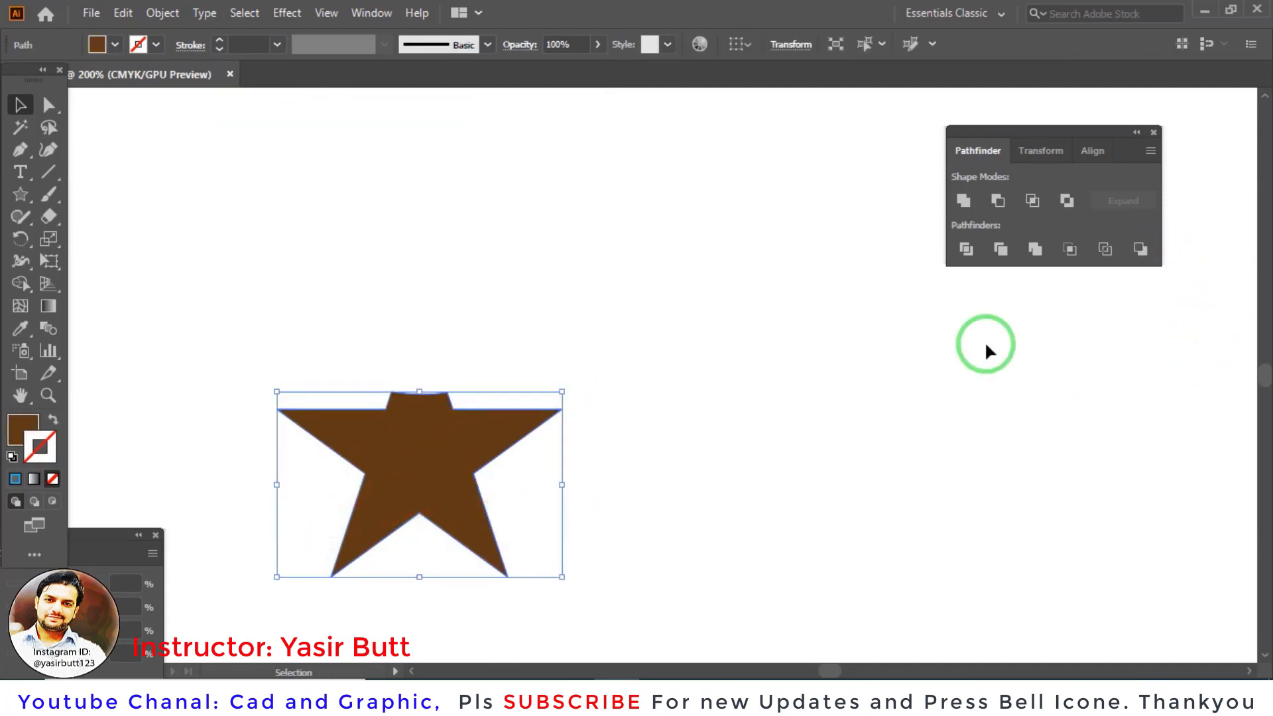
left_click(701, 206)
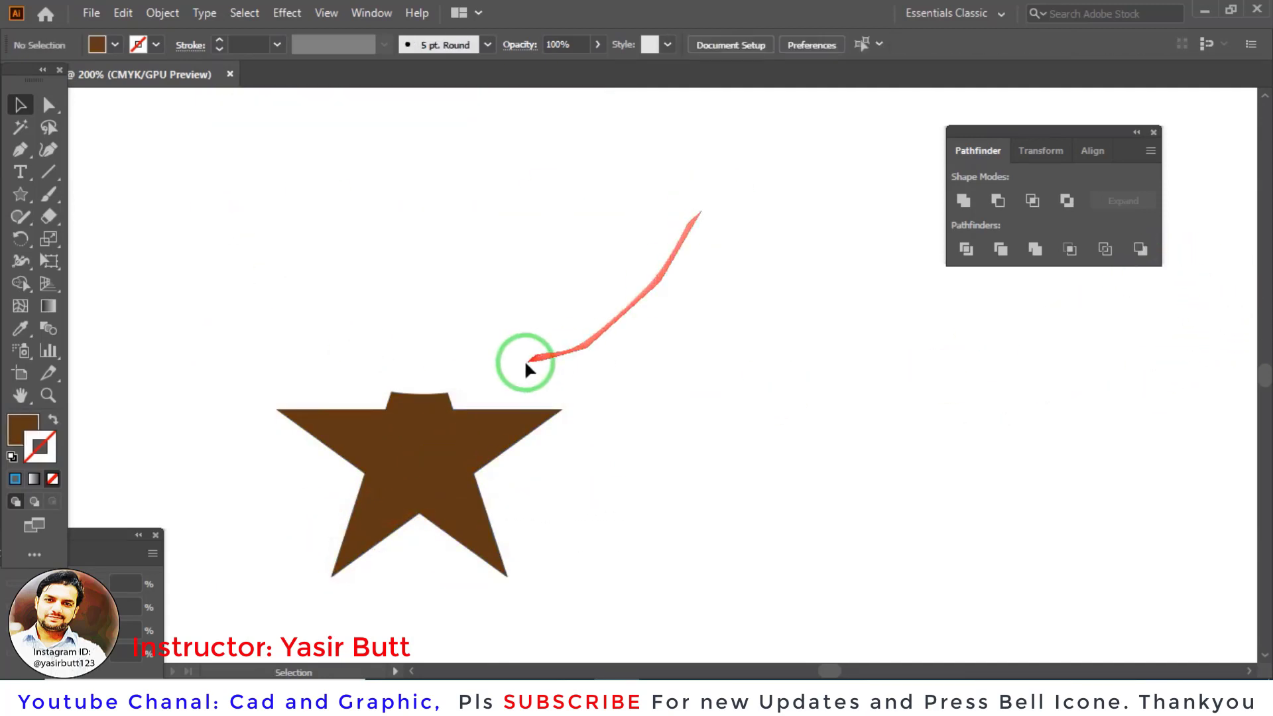
Step: Delete the trimmed star and draw a brown rounded square in its place
left_click(454, 420)
key("Delete")
left_click(22, 195)
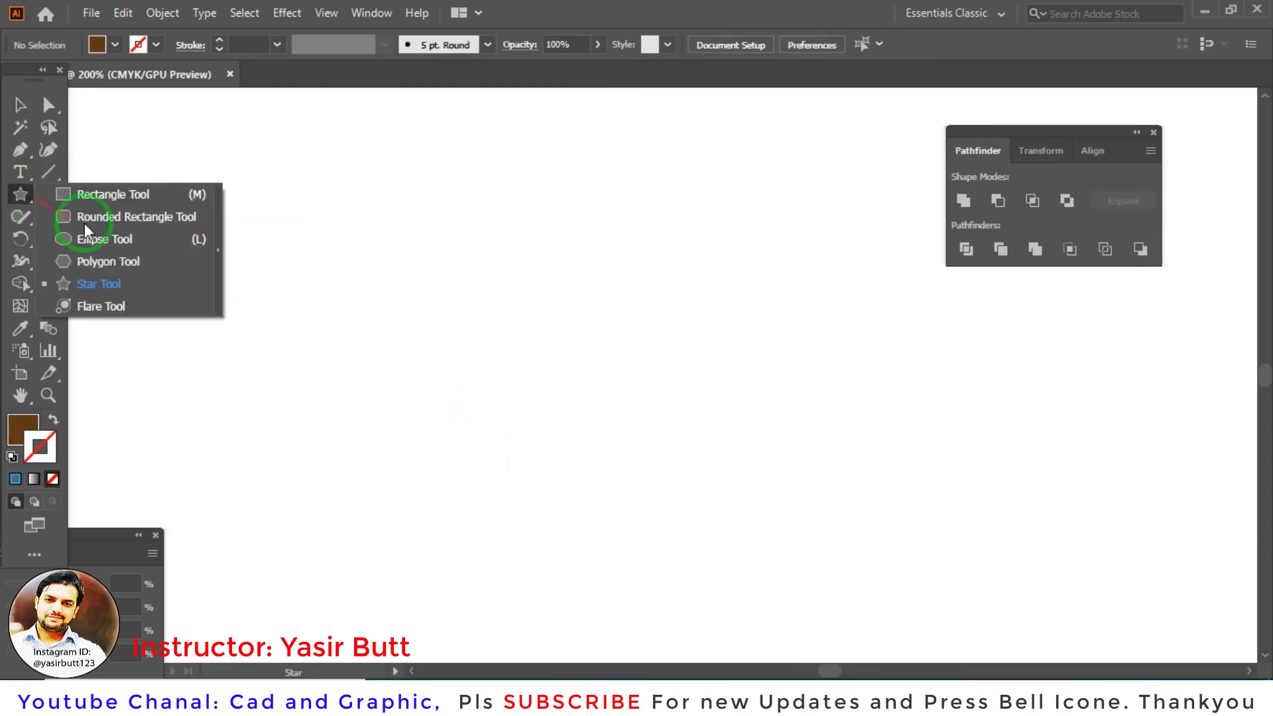
left_click_drag(27, 193, 94, 217)
left_click_drag(272, 232, 423, 383)
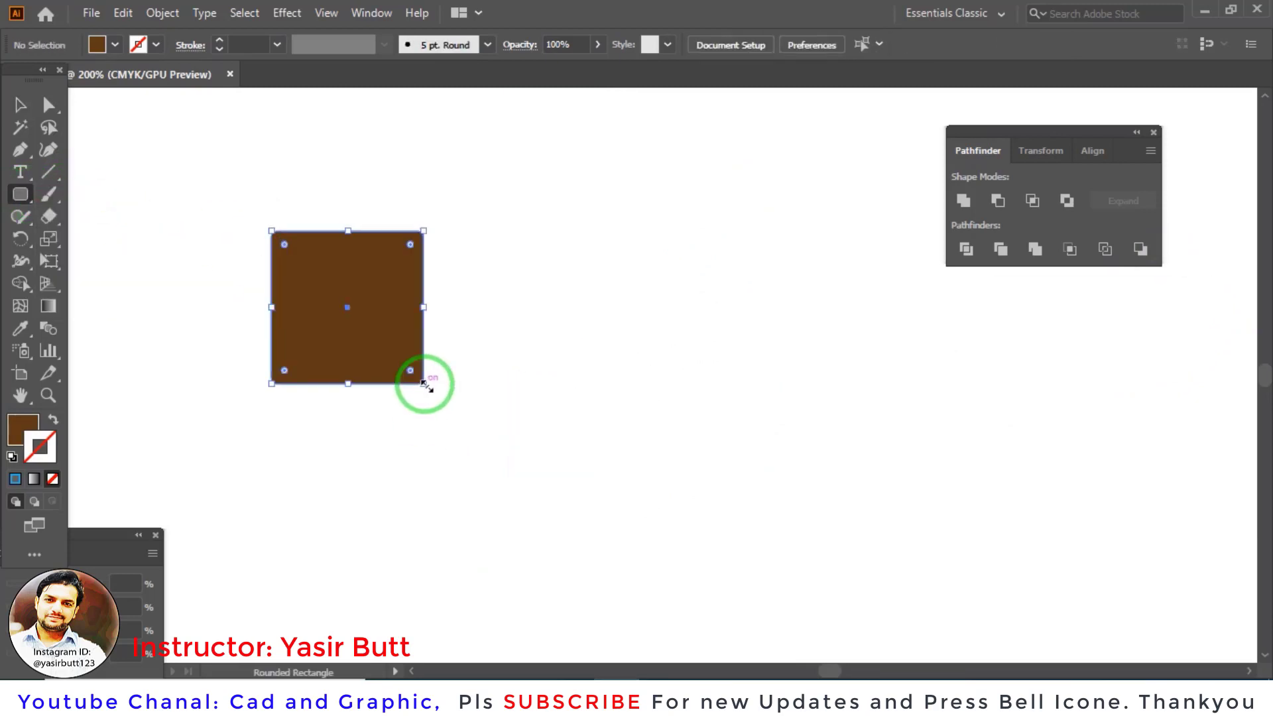
Step: Add an overlapping copy of the rounded square and cut the pair into an L-shape with Minus Back
left_click(20, 104)
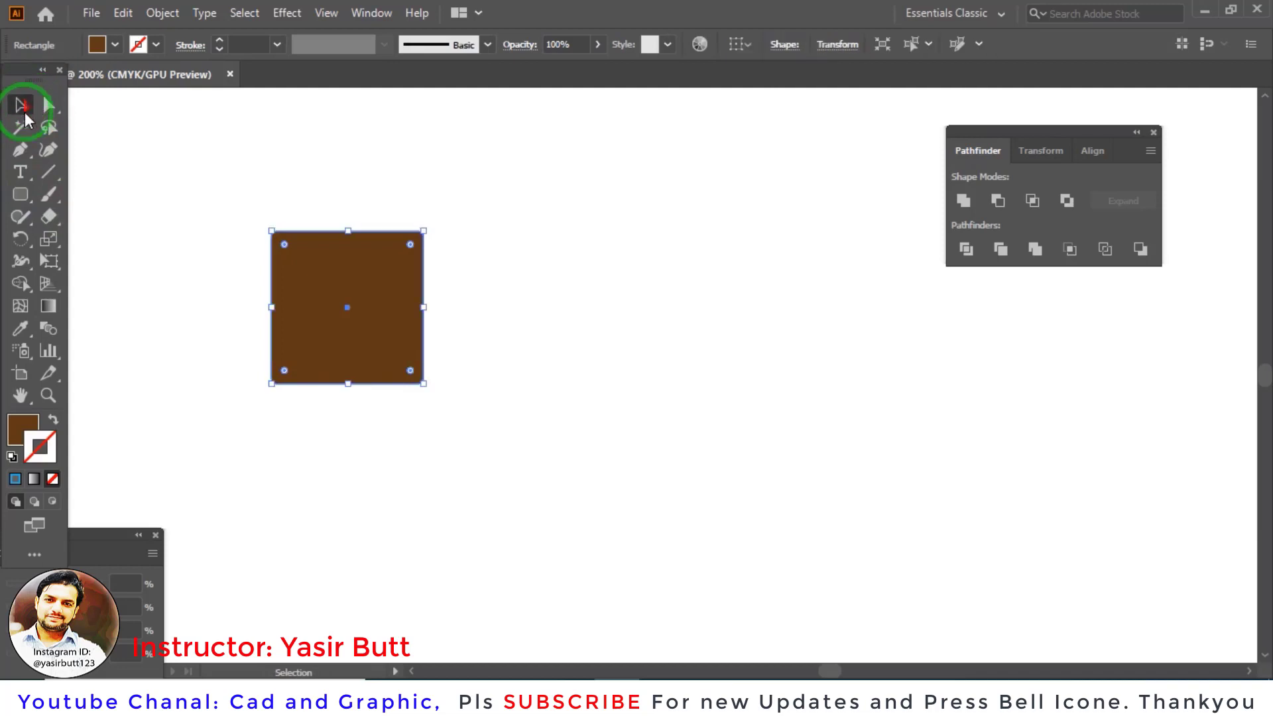
mouse_move(356, 317)
left_mouse_down()
mouse_move(462, 383)
mouse_move(464, 418)
mouse_move(483, 369)
mouse_move(491, 377)
mouse_move(469, 384)
mouse_move(460, 370)
left_mouse_up()
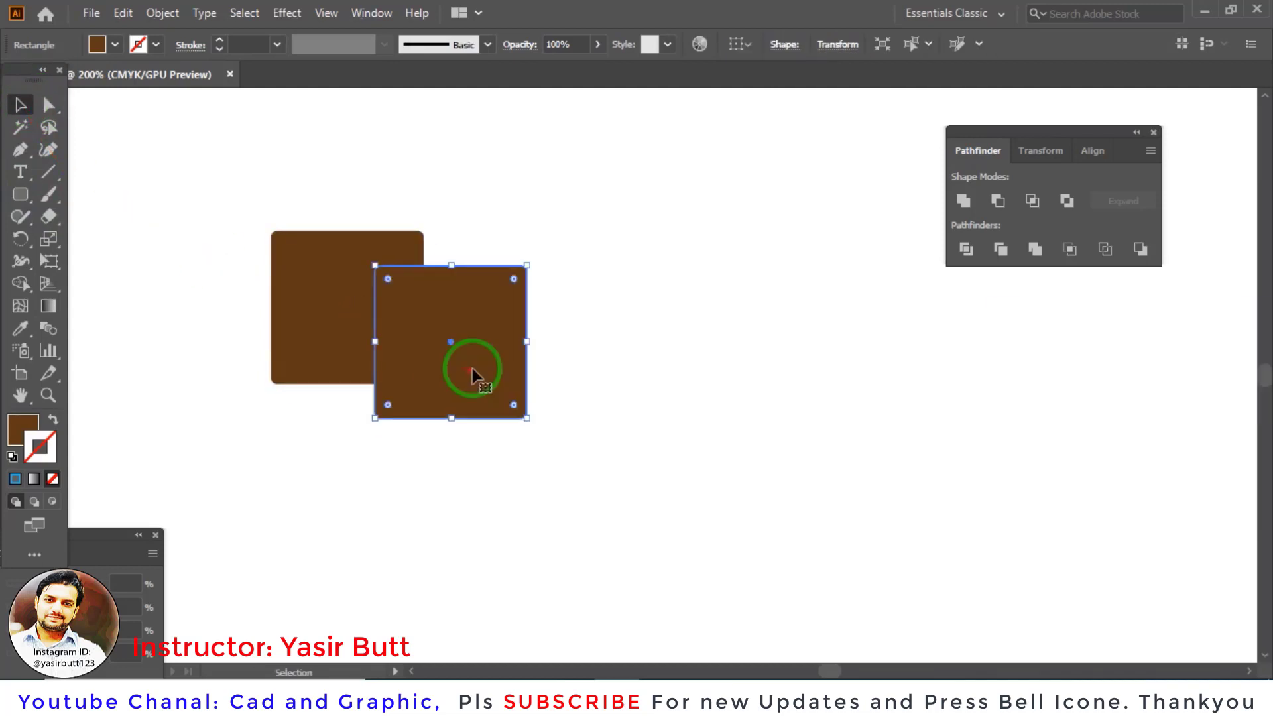
left_click_drag(663, 199, 287, 421)
left_click(1140, 248)
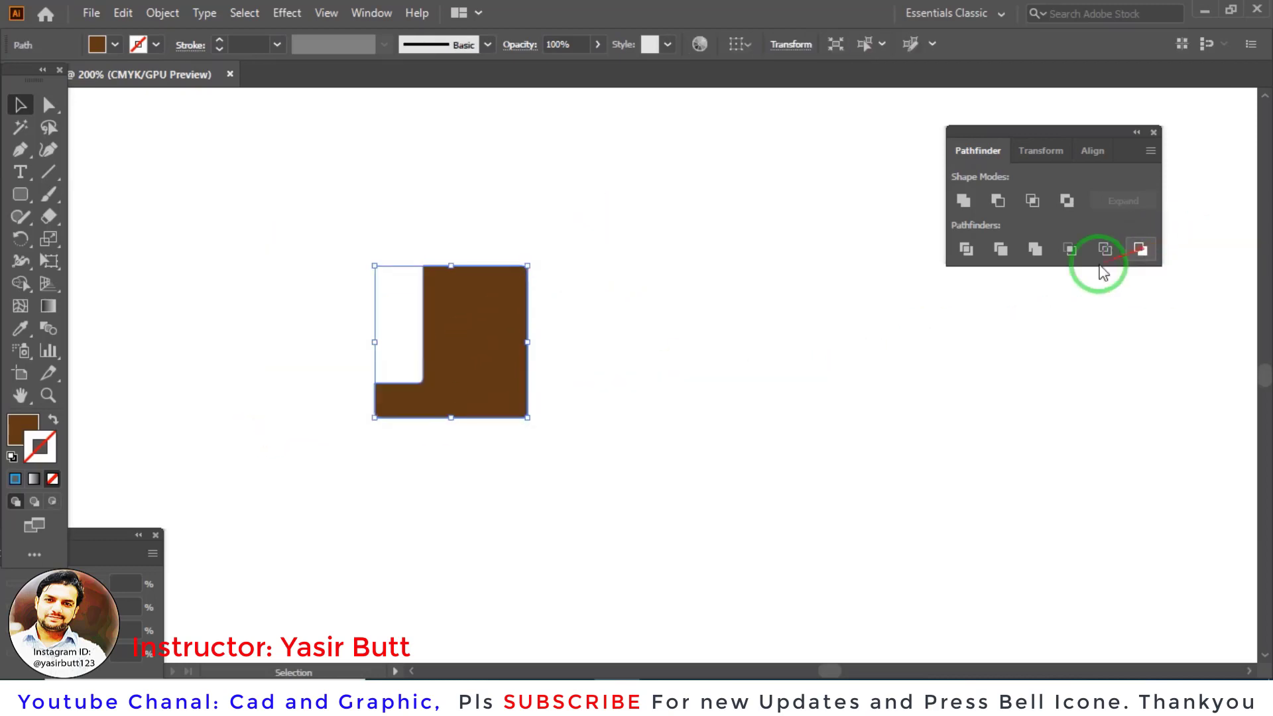
Step: Nudge the L-shape up and left, delete it, then undo to restore it
left_click(596, 431)
left_click_drag(495, 309, 493, 300)
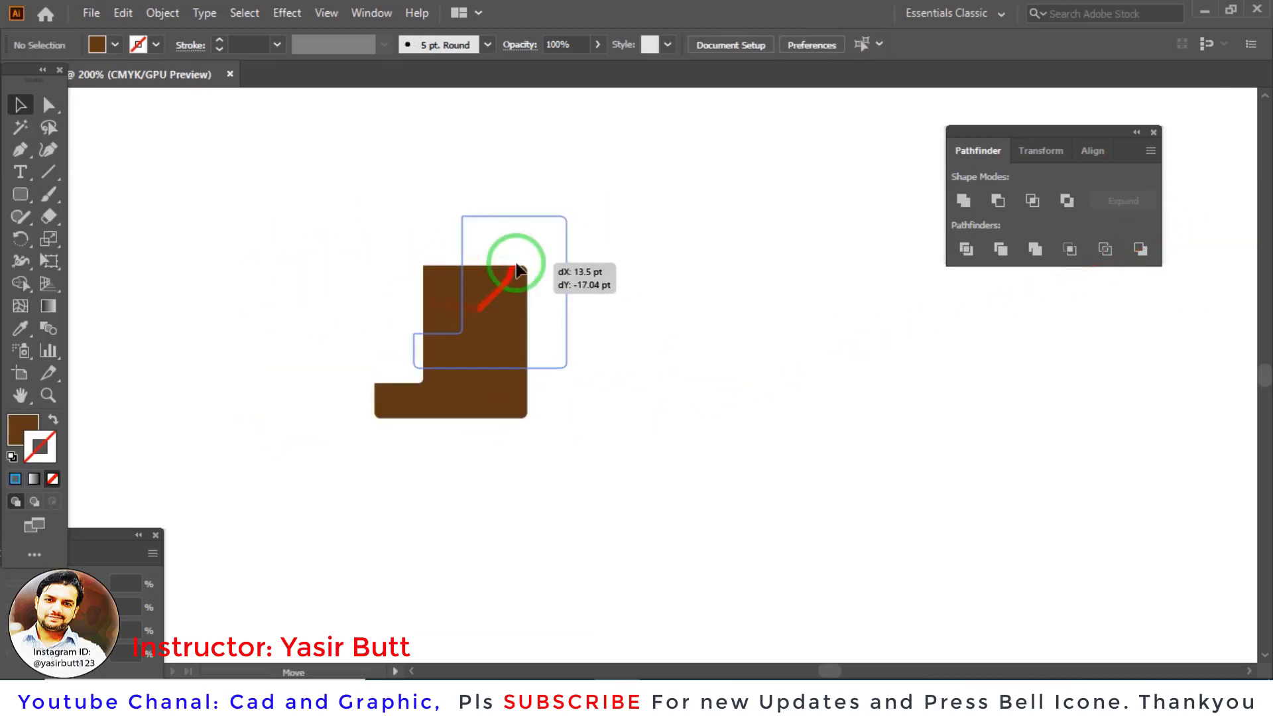
key("Delete")
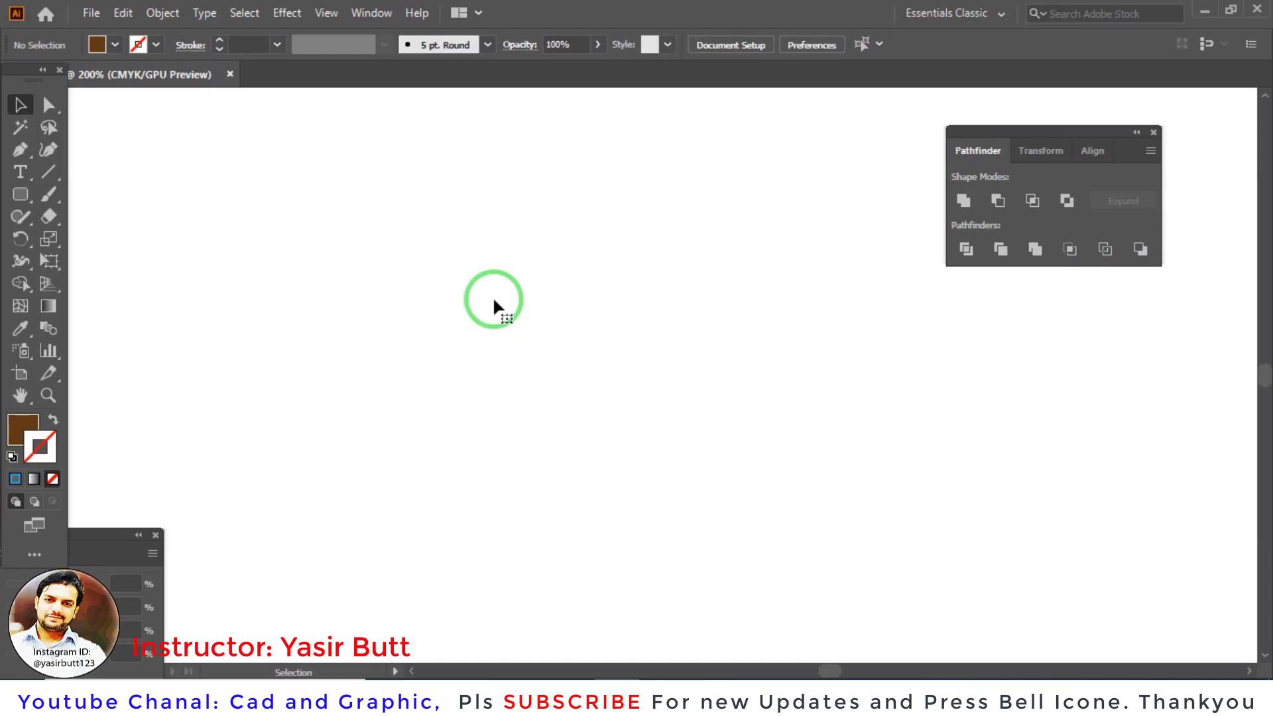
key("ctrl+z")
left_click(888, 579)
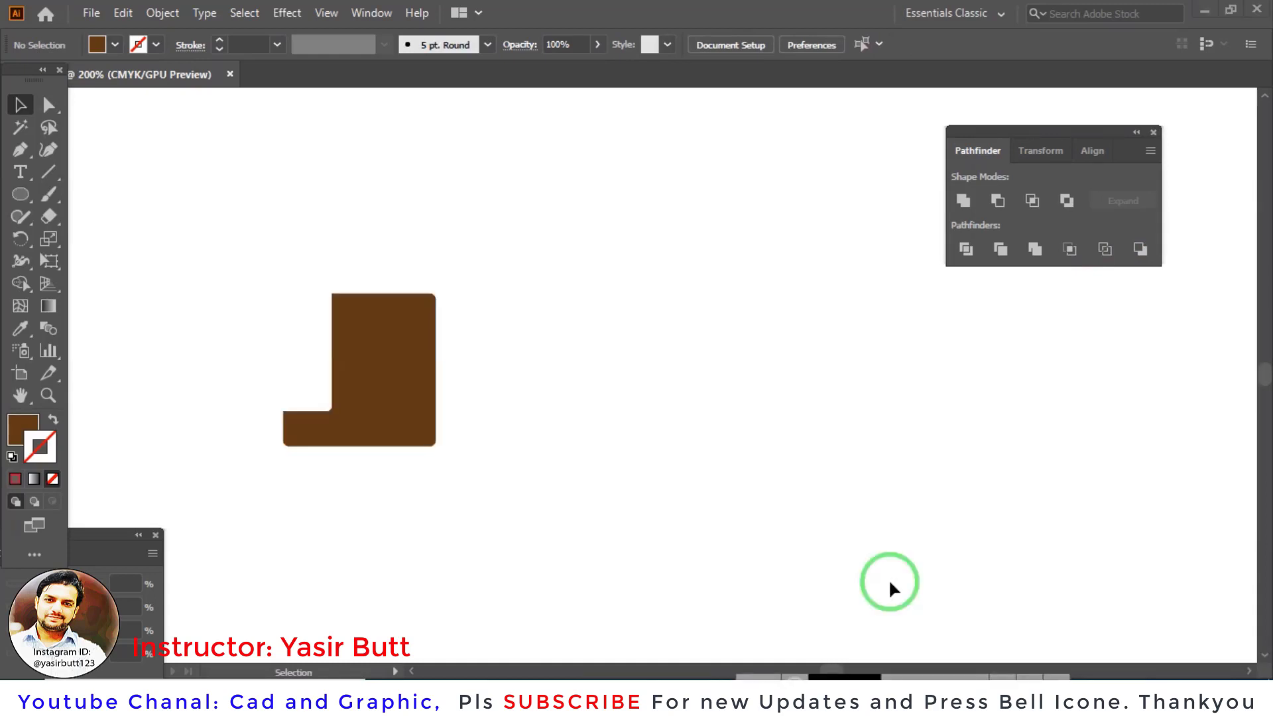